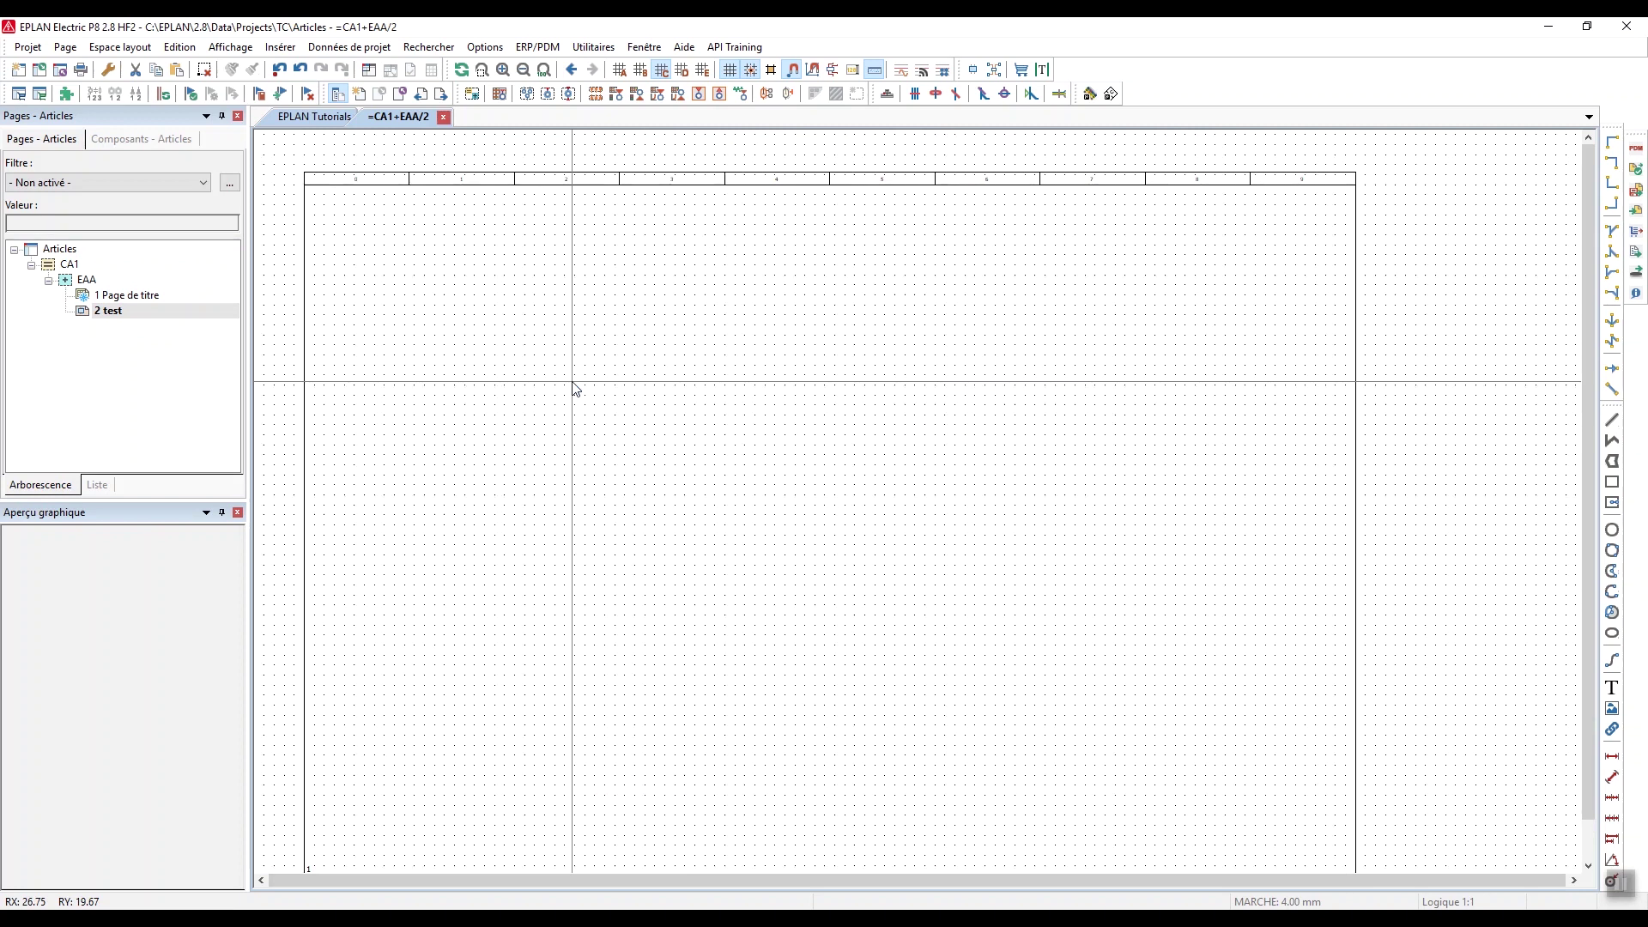
Open the article management dialog and bring the start of the Electrotechnique part tree into view
scroll(655, 444, down, 1)
middle_drag(655, 445, 601, 388)
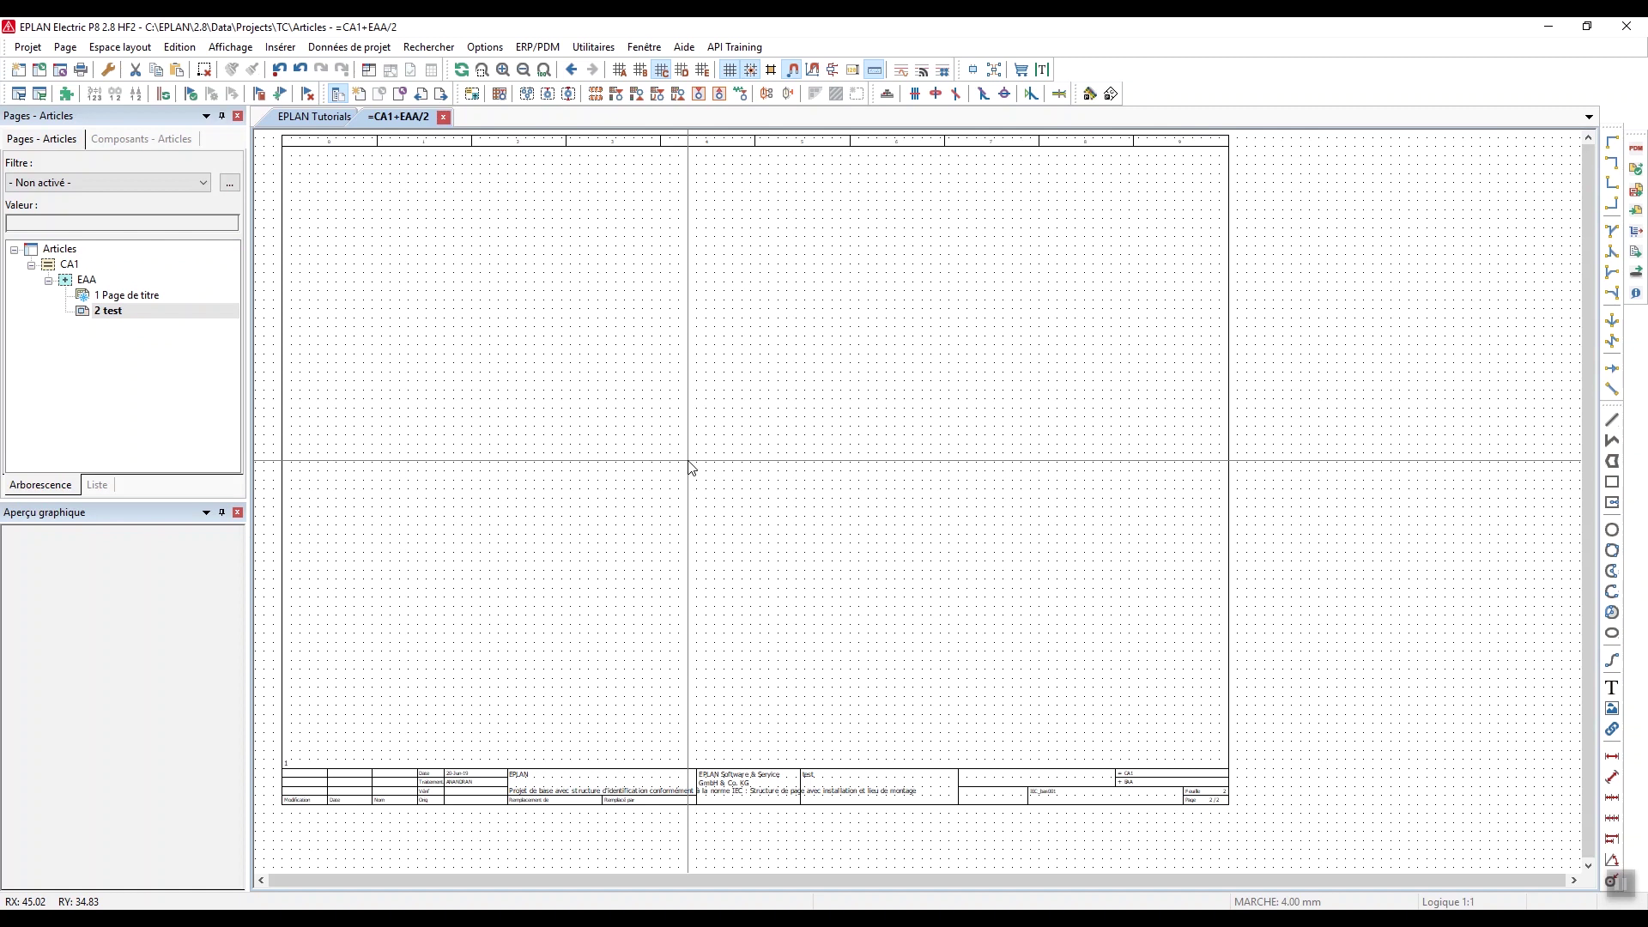
middle_drag(494, 453, 500, 465)
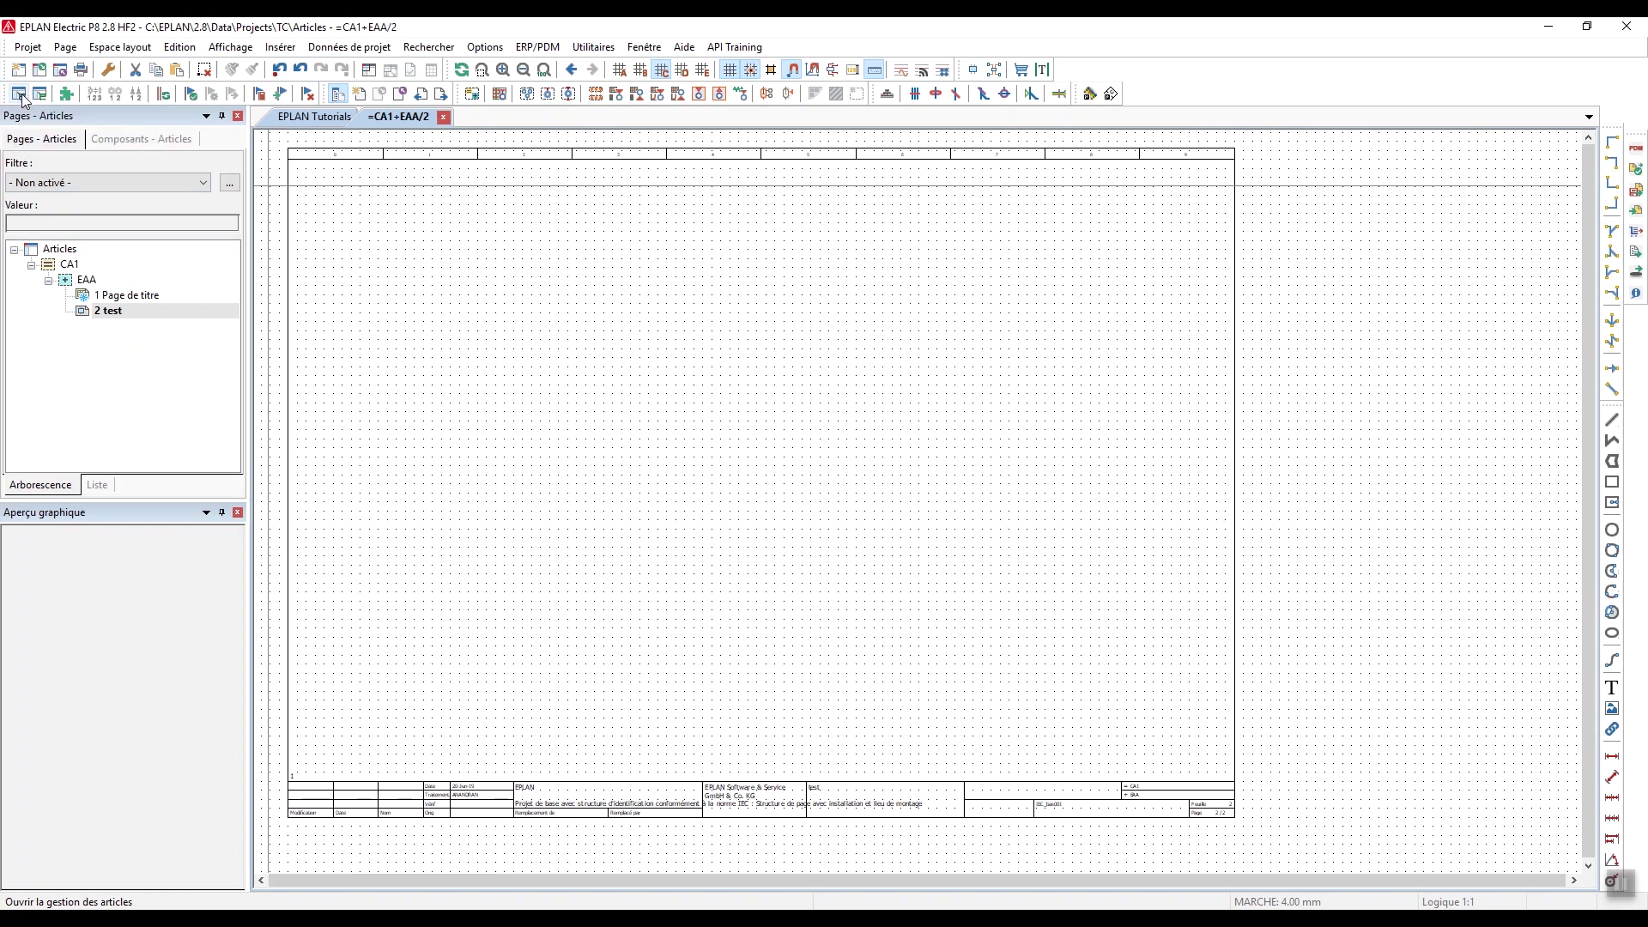
click(593, 46)
mouse_move(643, 276)
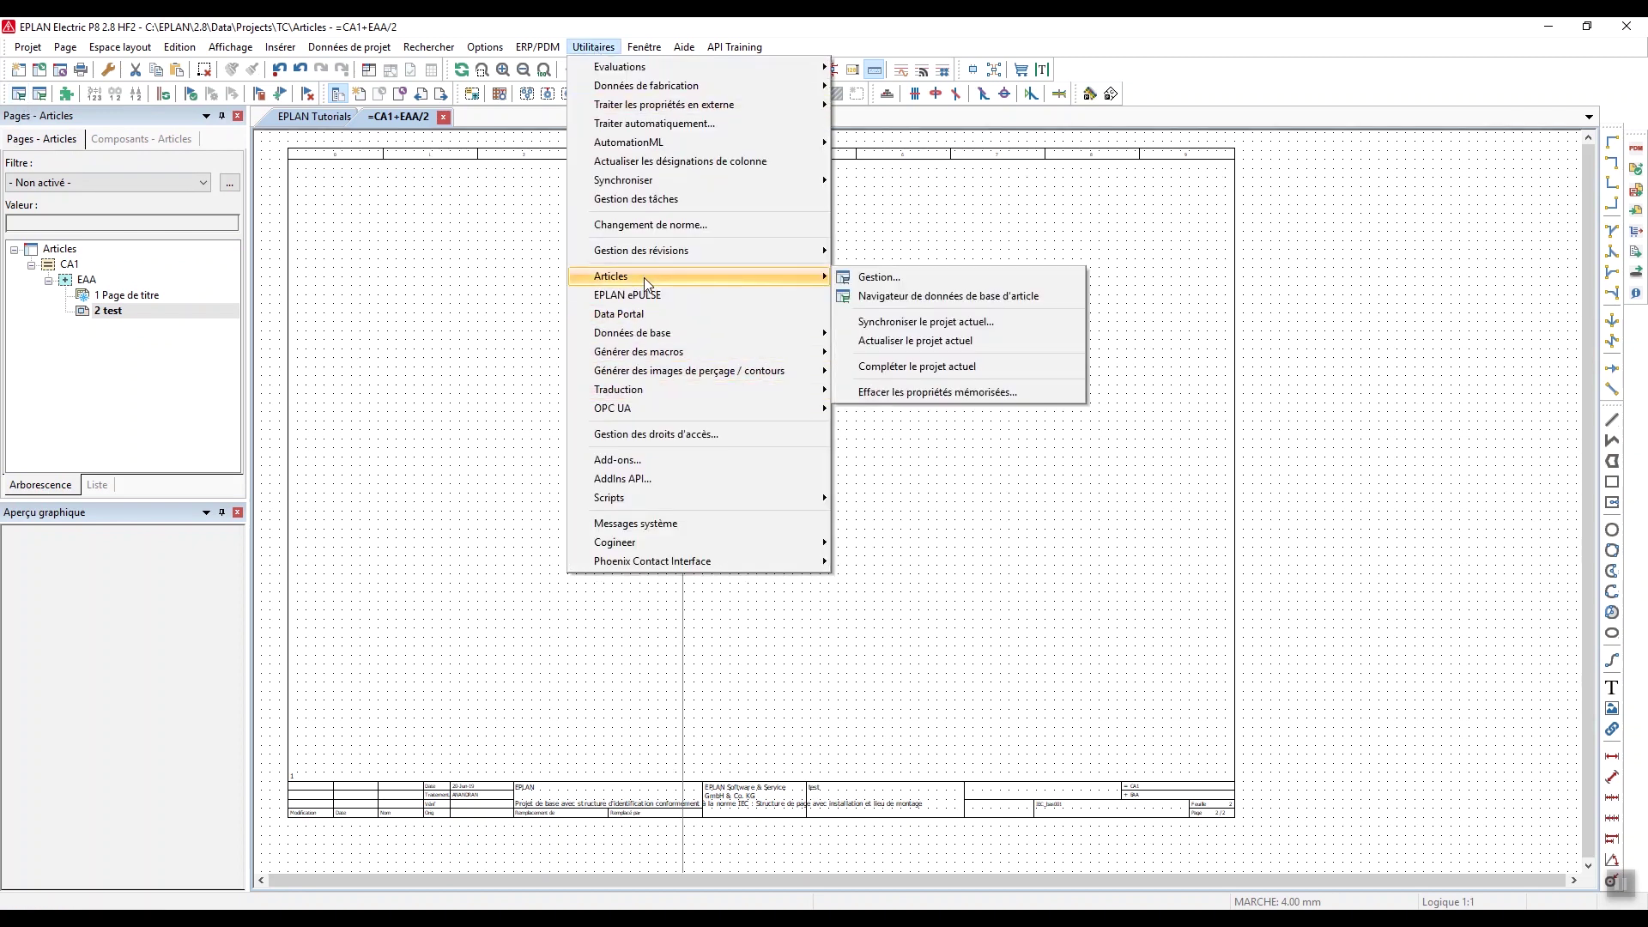
click(887, 285)
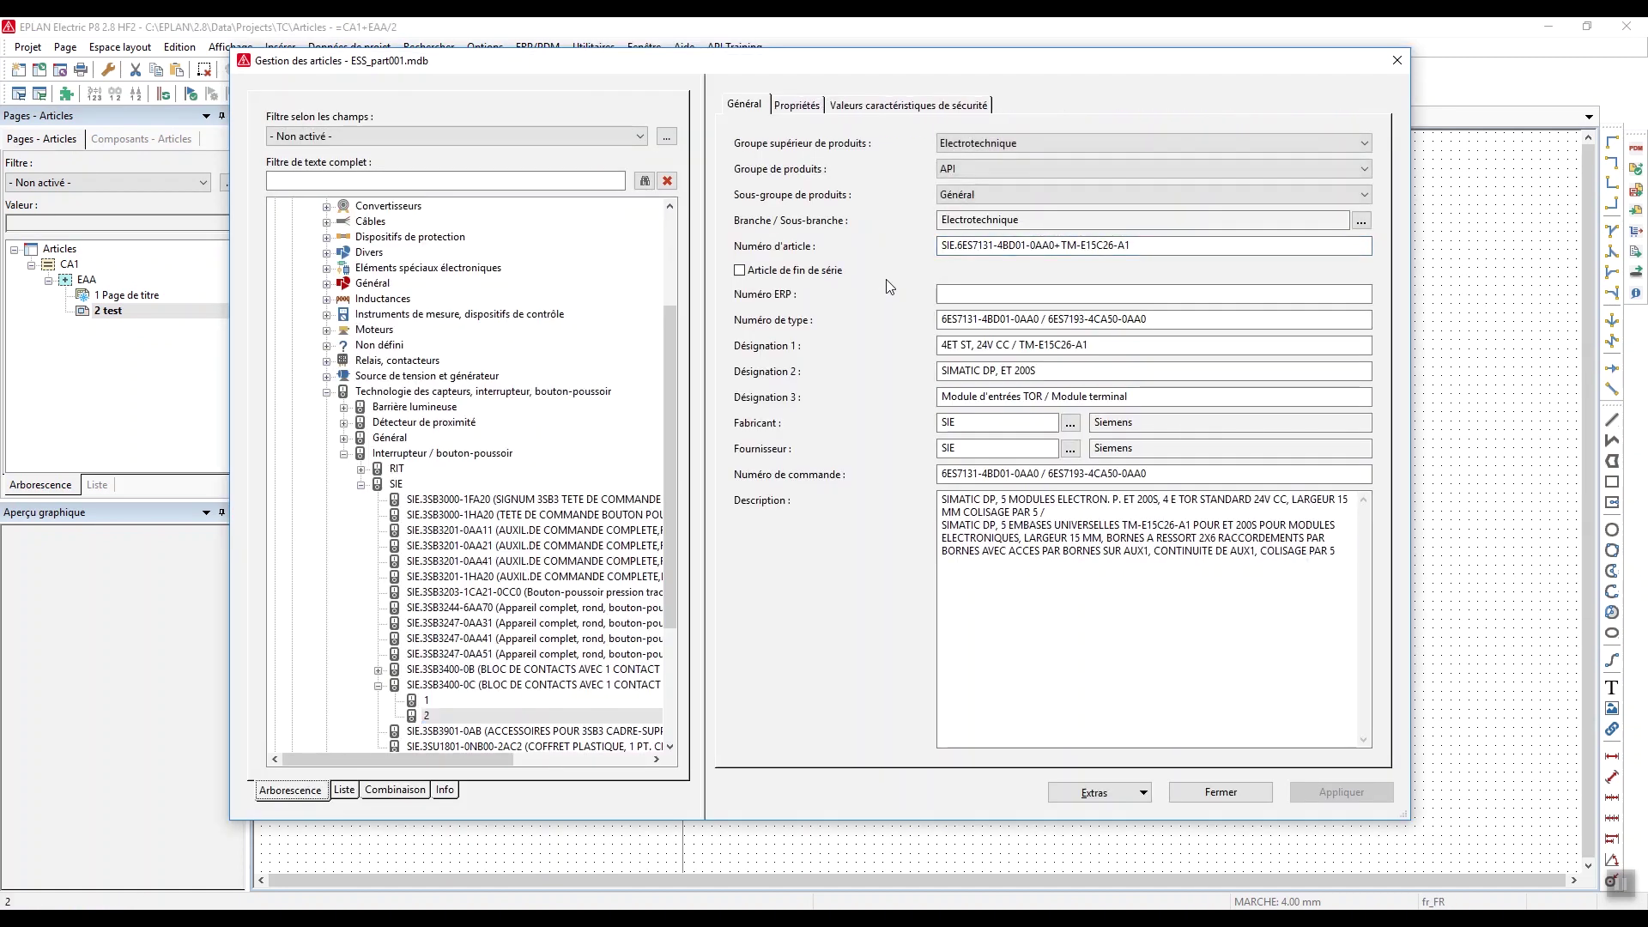
drag(749, 71, 640, 71)
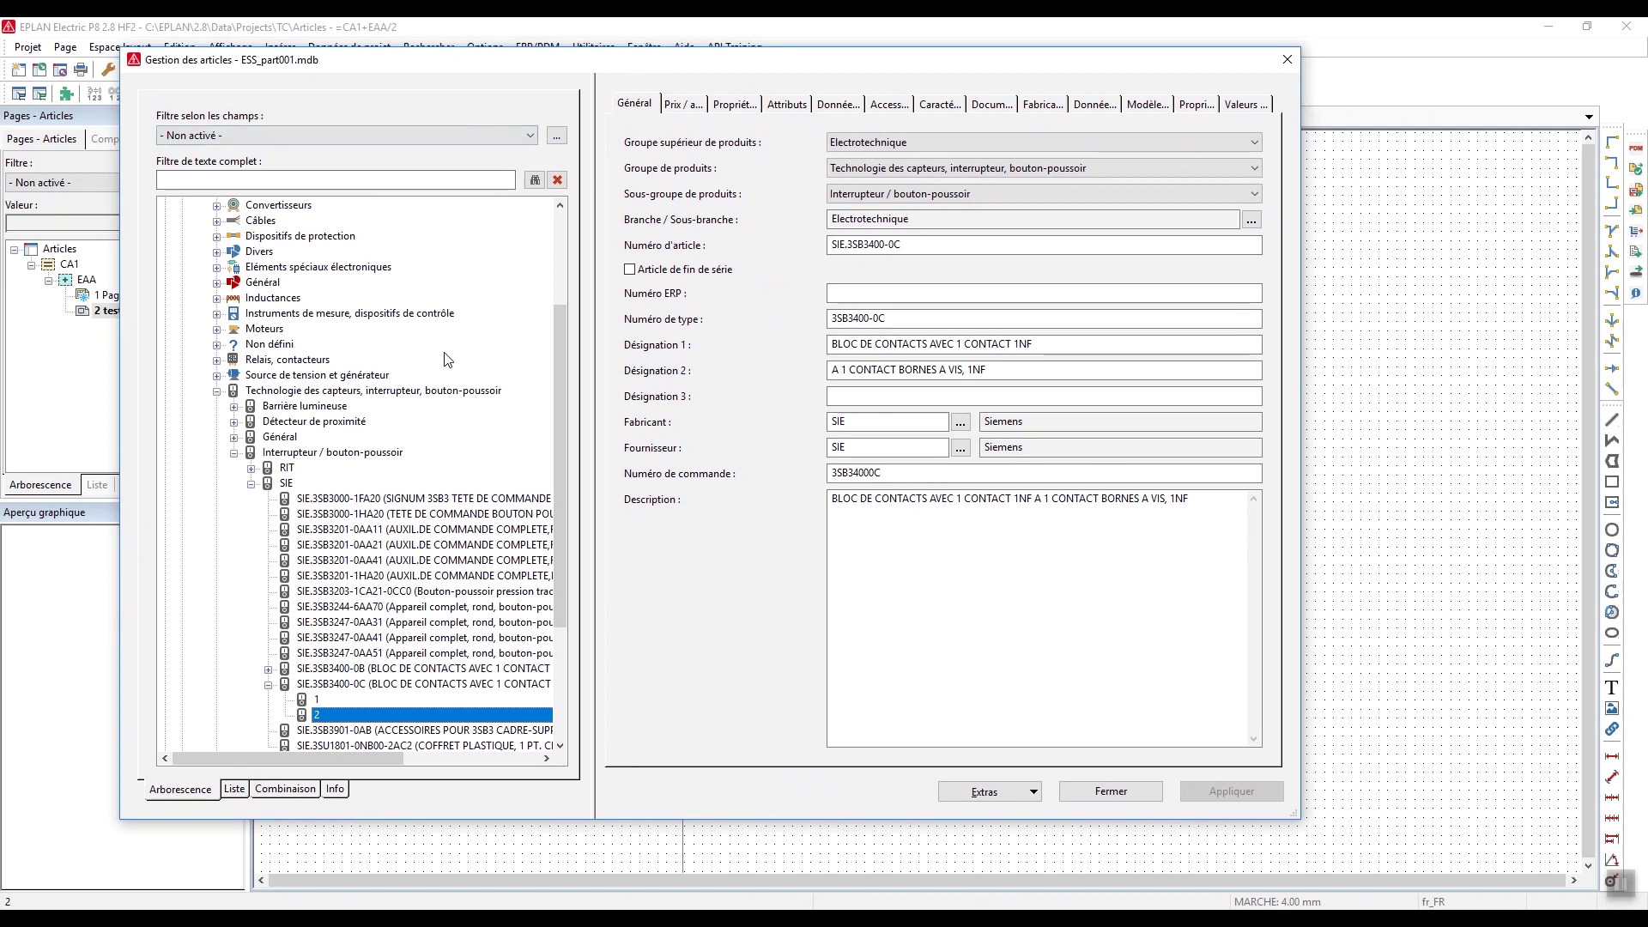
drag(560, 479, 543, 401)
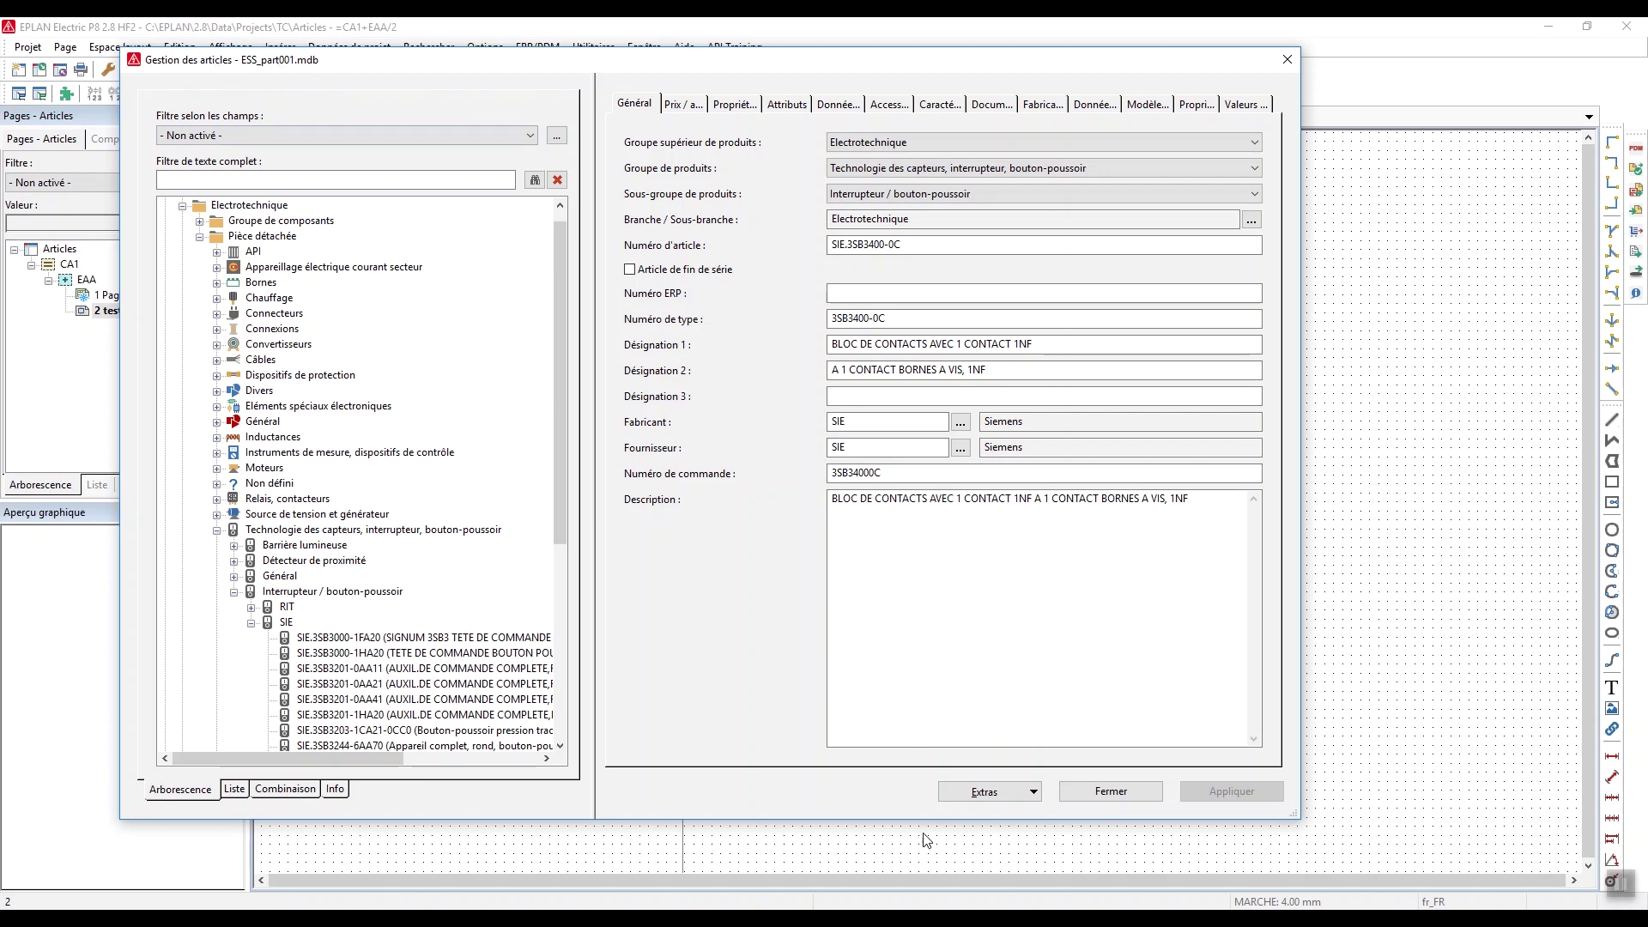
Try SQL Server as the database source in the user article settings and restore the Access database ESS_part001.mdb
click(993, 804)
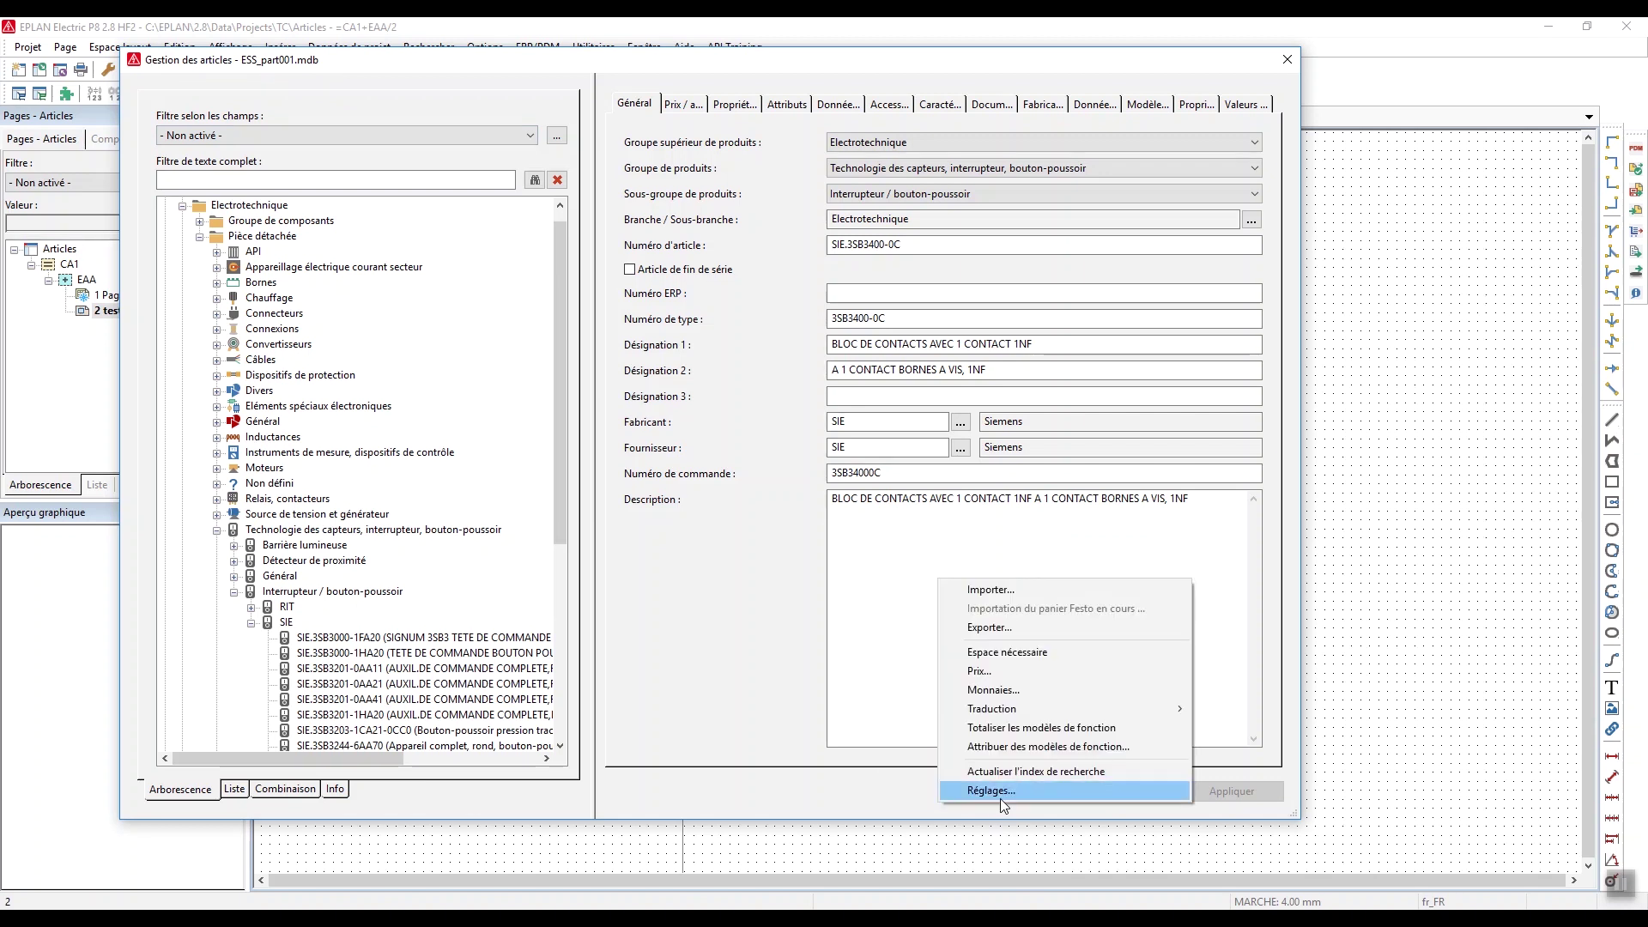
click(937, 796)
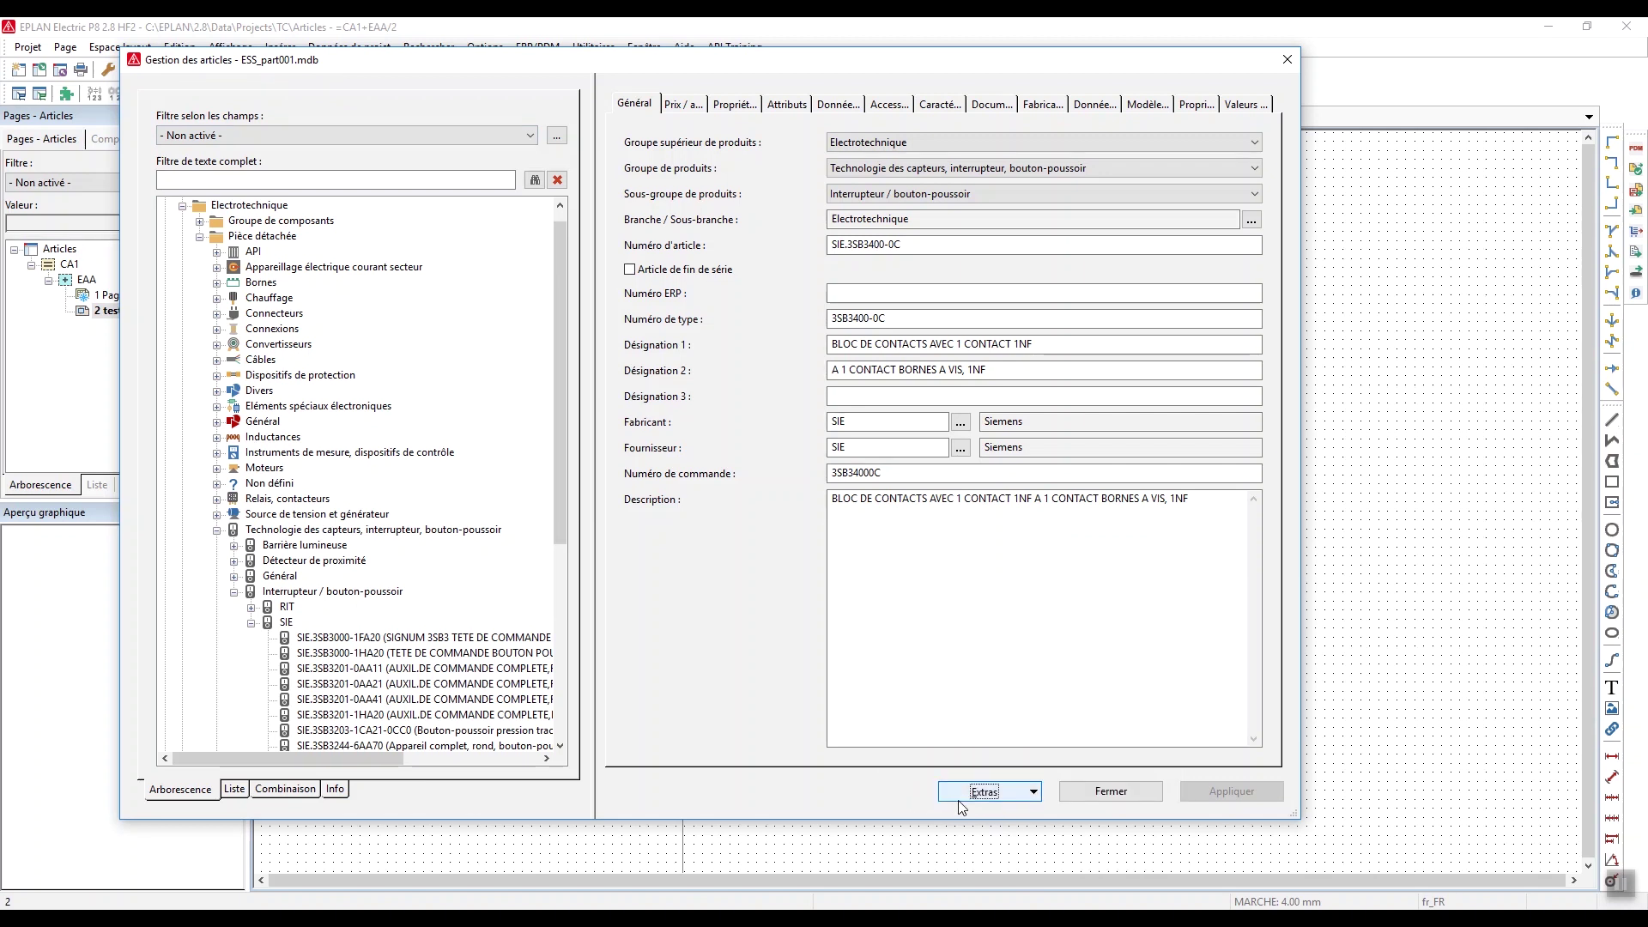
click(985, 791)
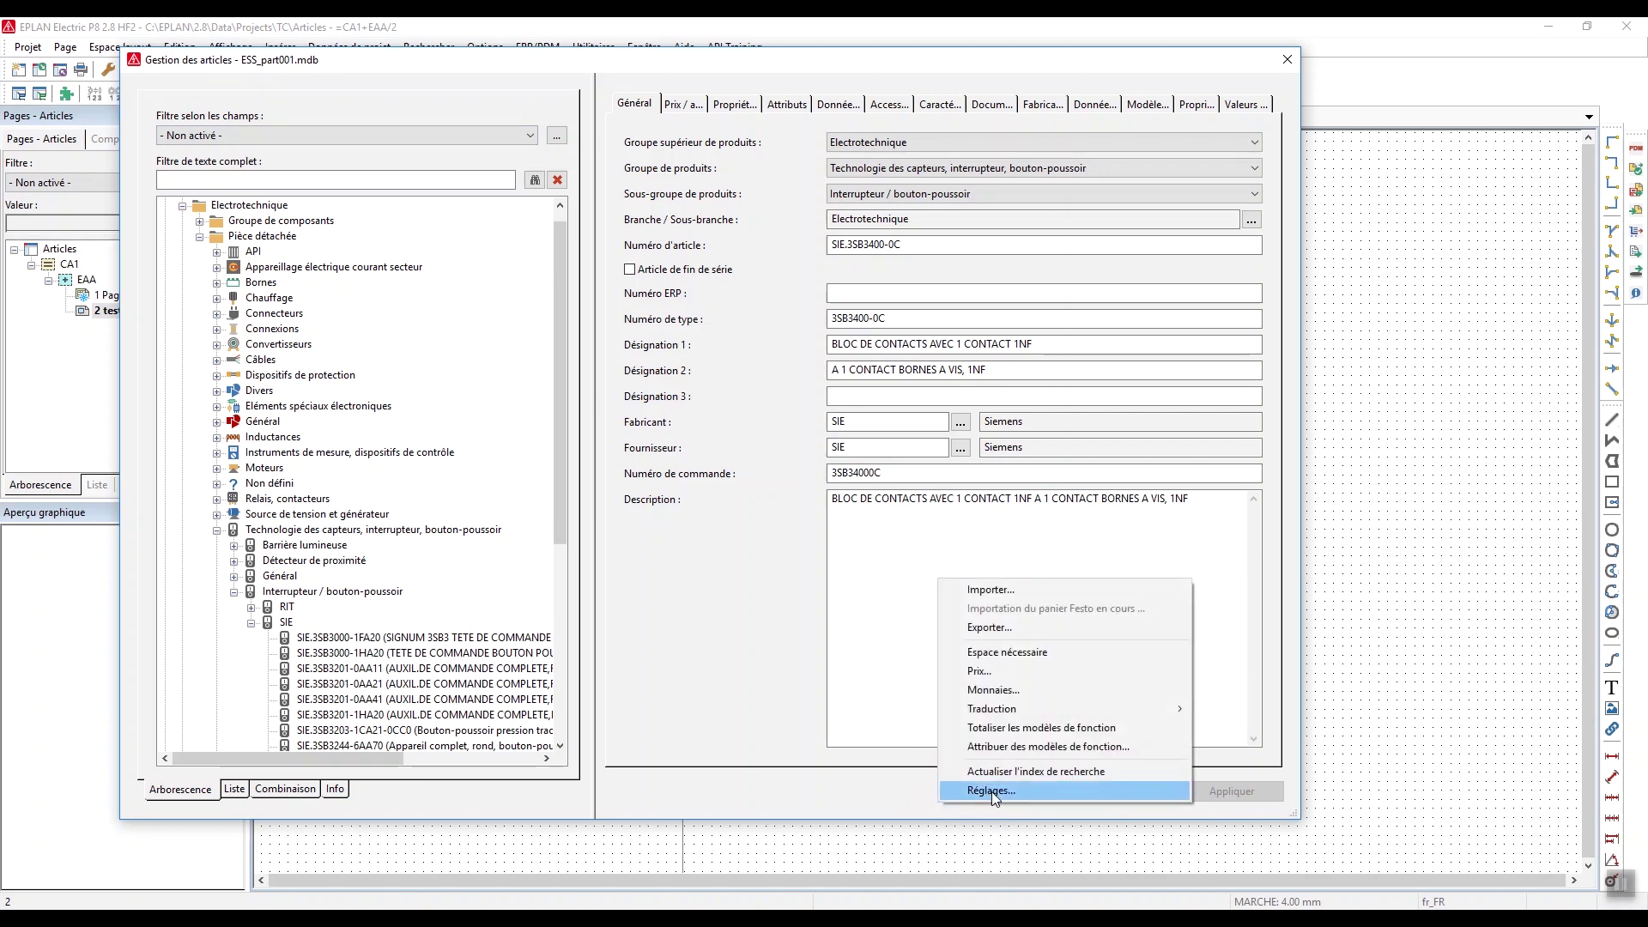
click(1013, 770)
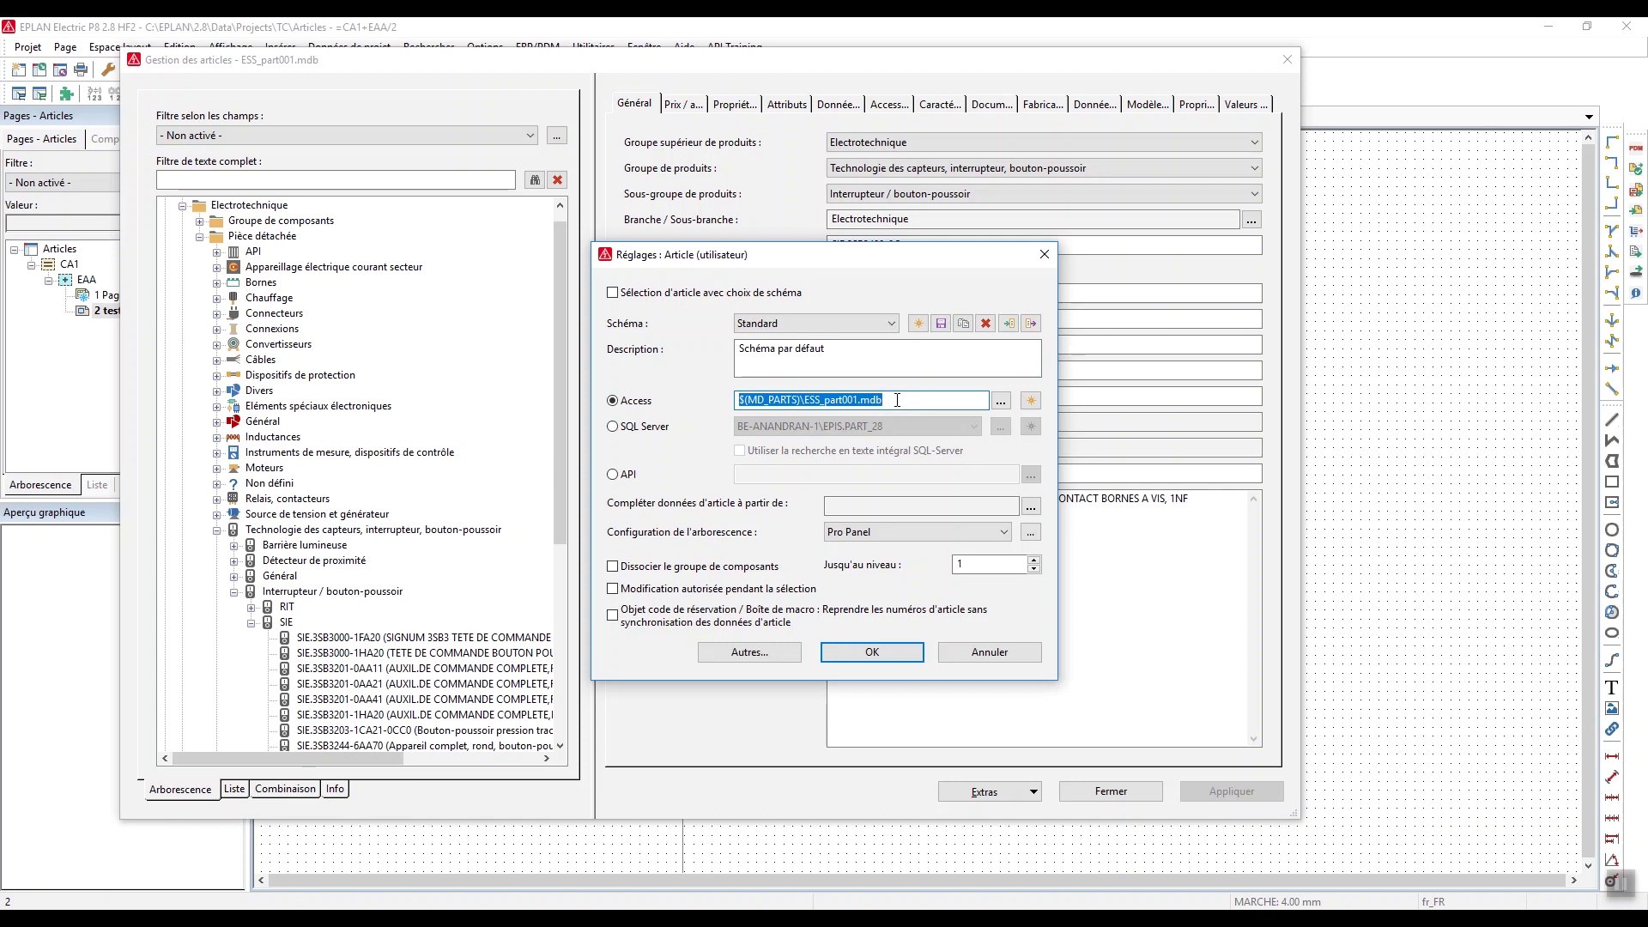
click(613, 428)
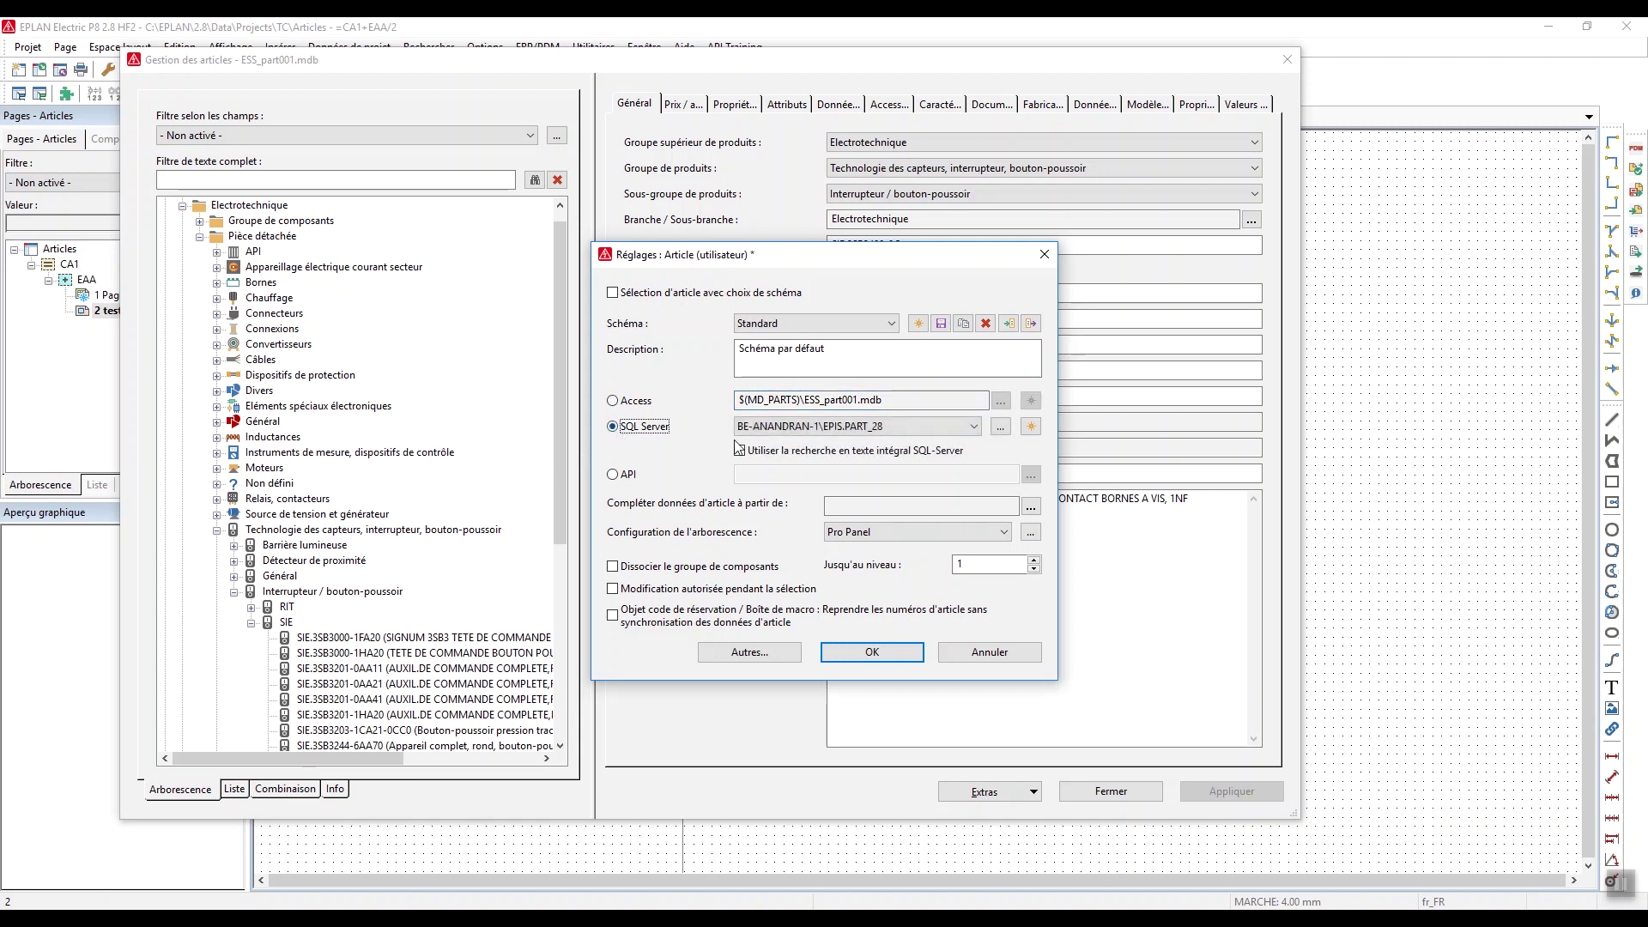
click(613, 400)
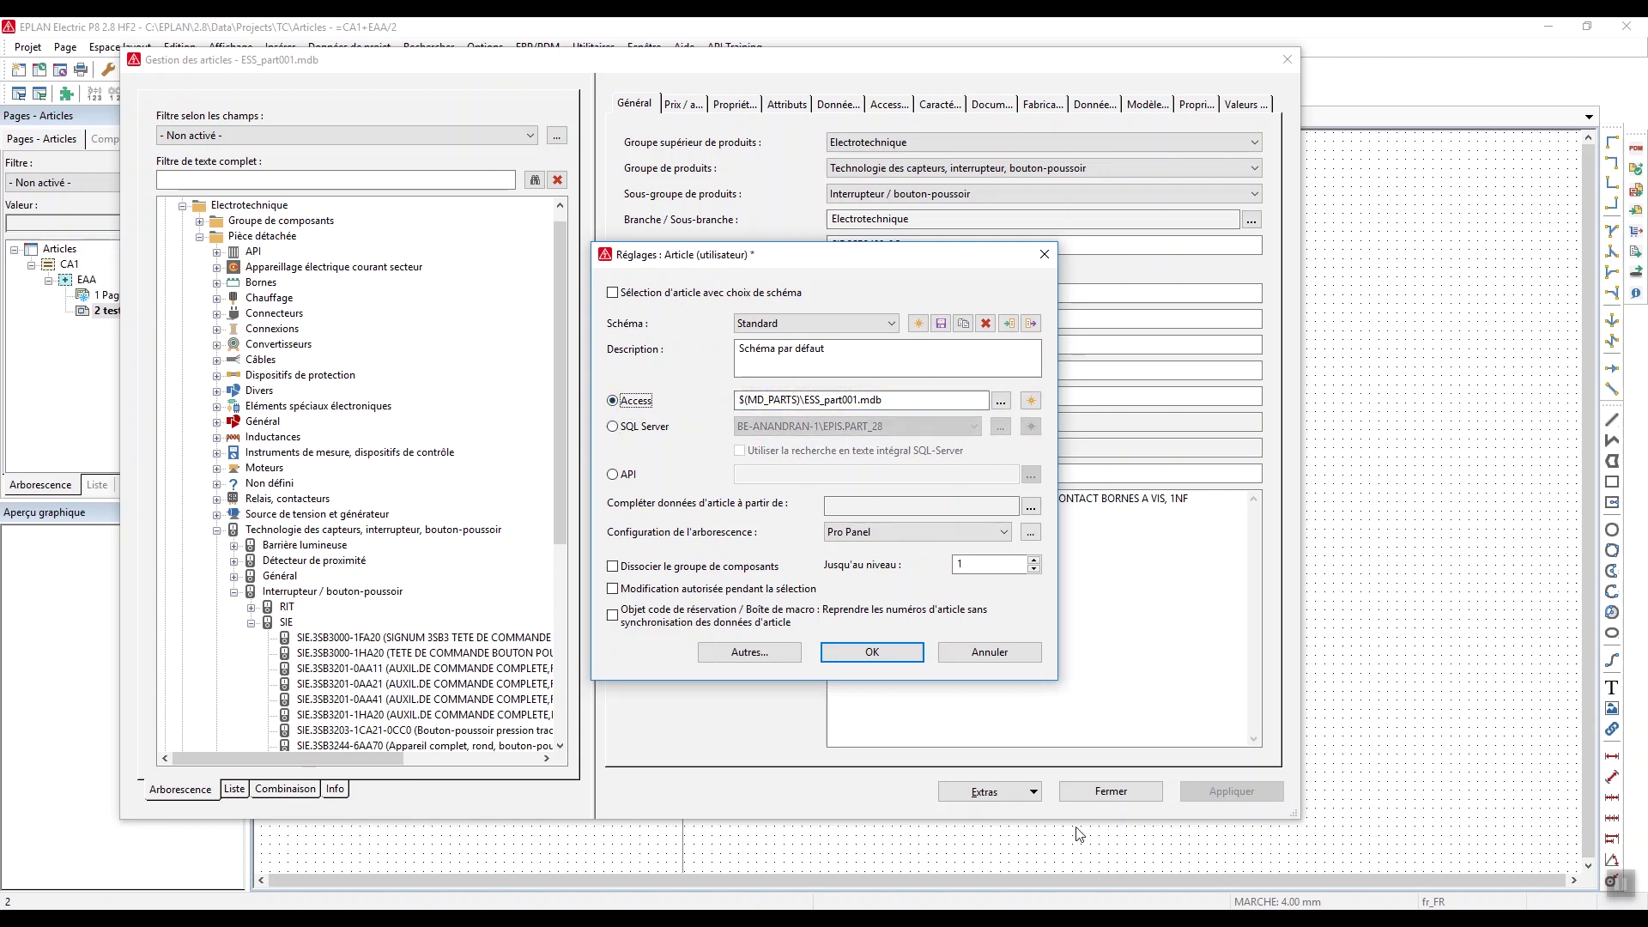
click(872, 653)
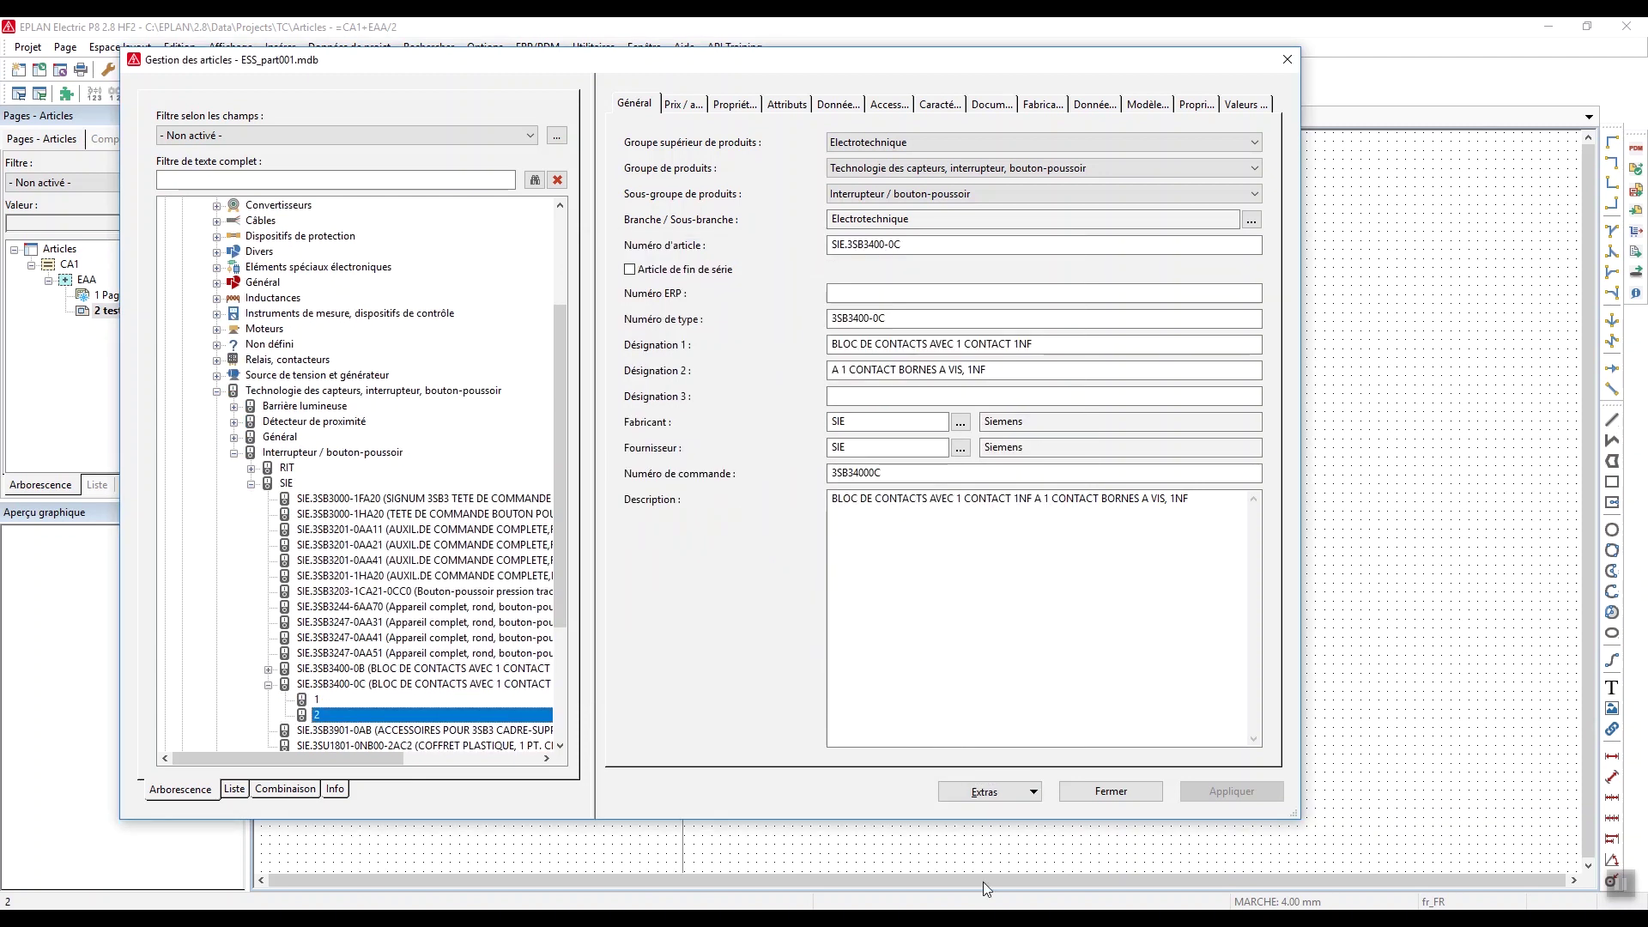
Inspect the SQL Server connection configuration in the user article settings, and discard both dialogs
click(981, 791)
click(979, 791)
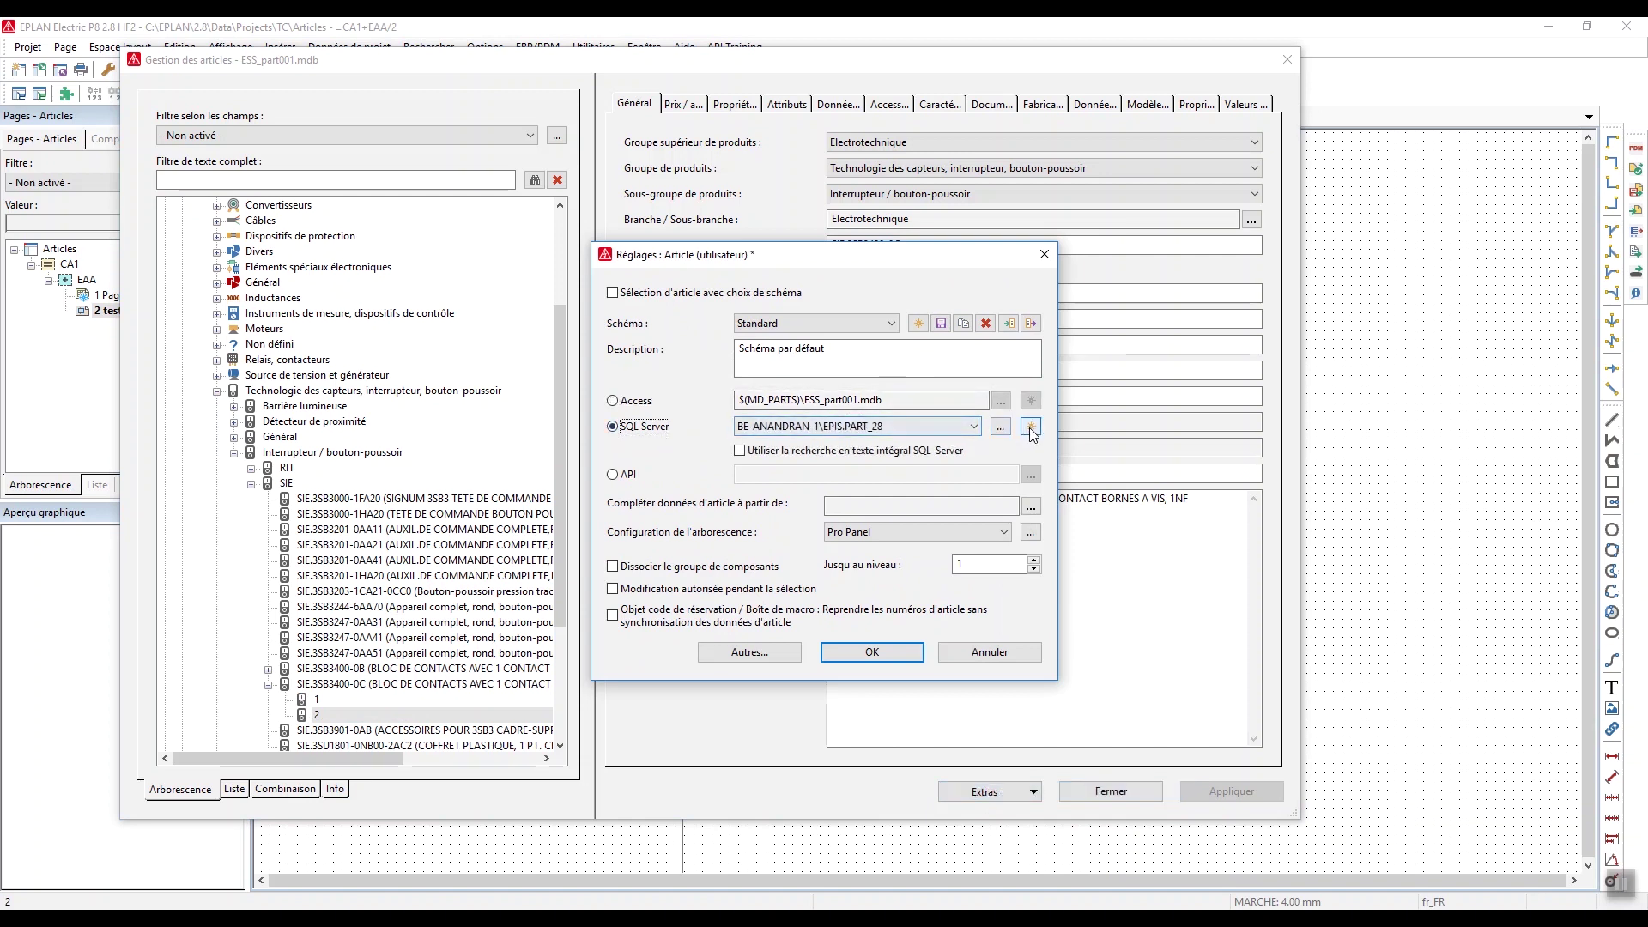
click(1001, 426)
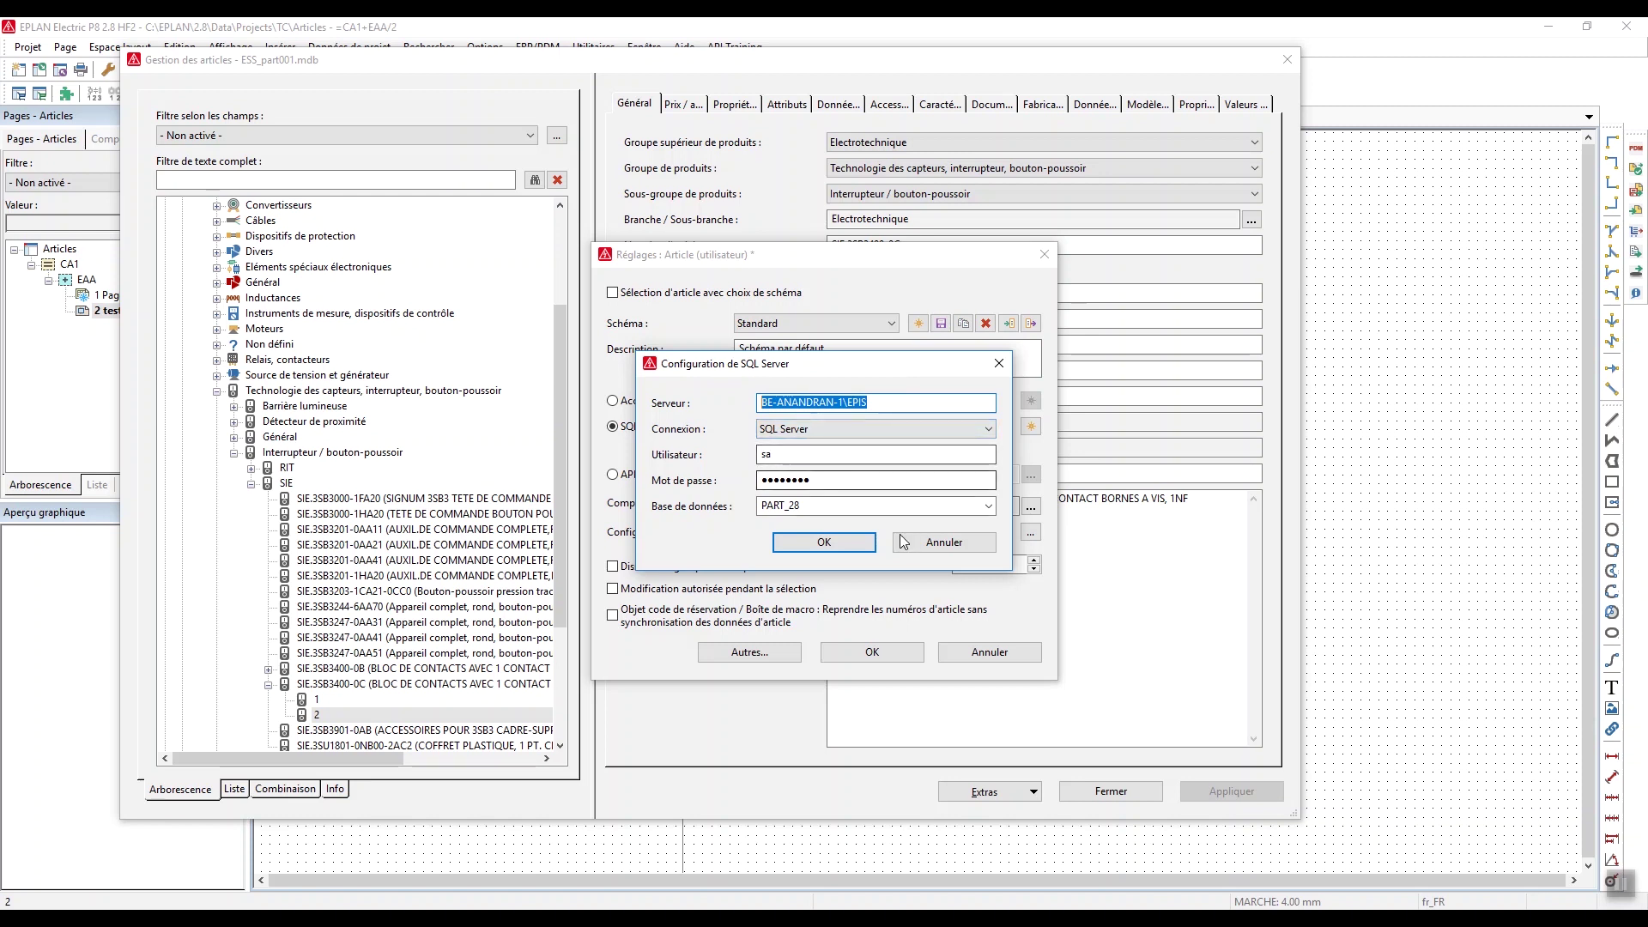
click(948, 542)
click(961, 652)
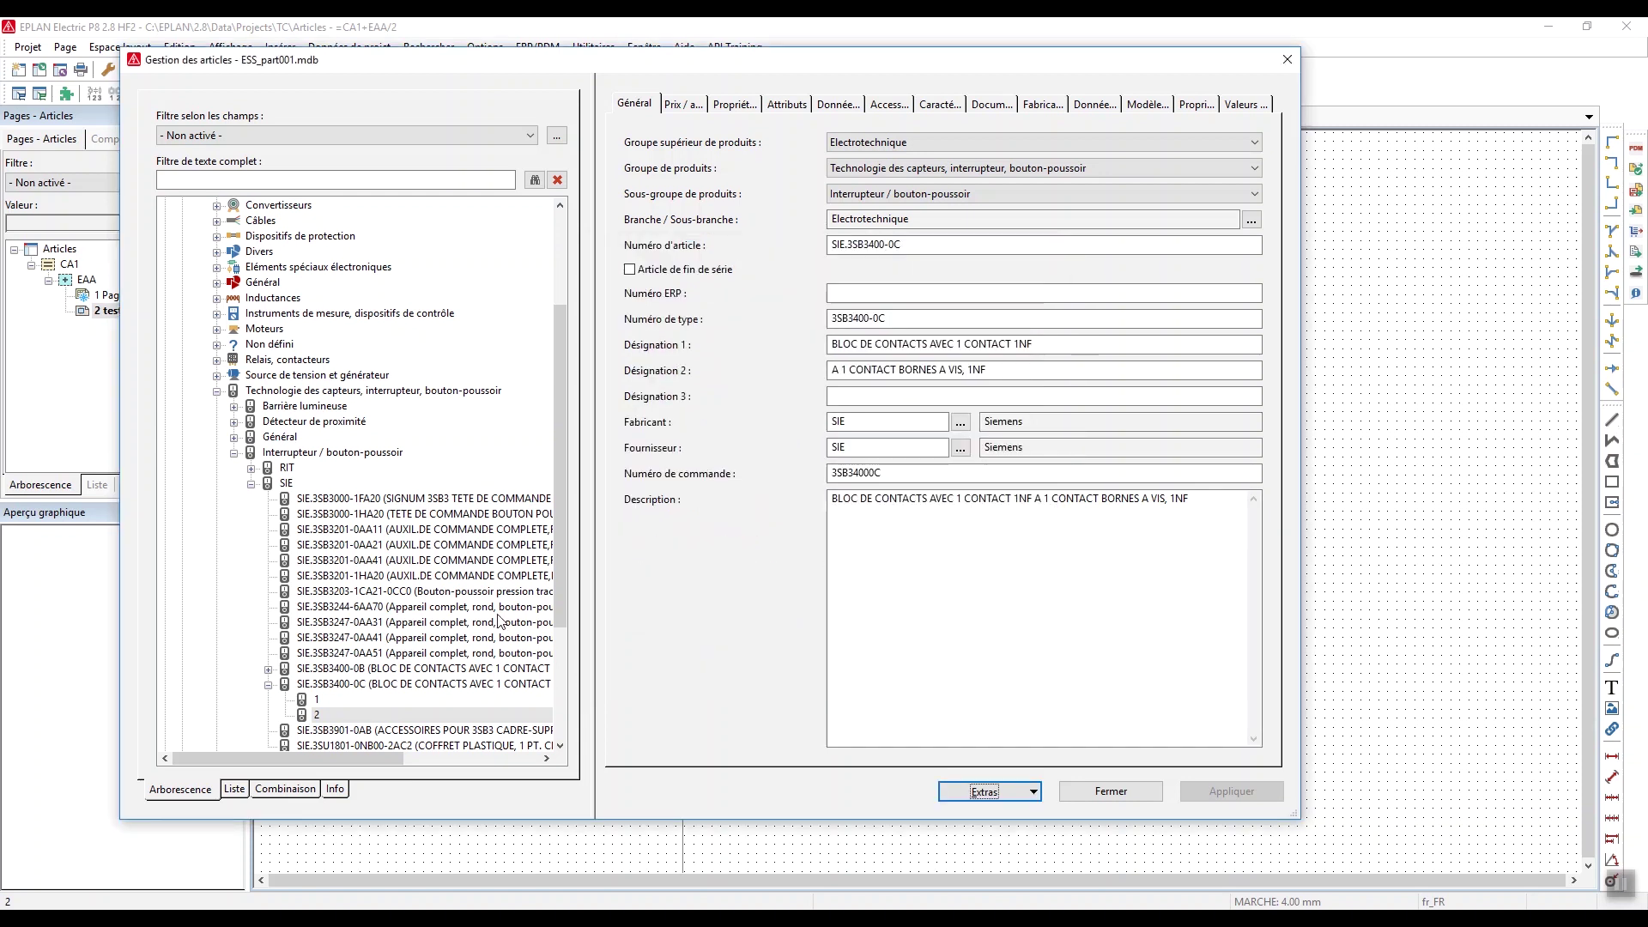
Collapse the category Technologie des capteurs, interrupteur, bouton-poussoir in the article tree
drag(560, 400, 542, 310)
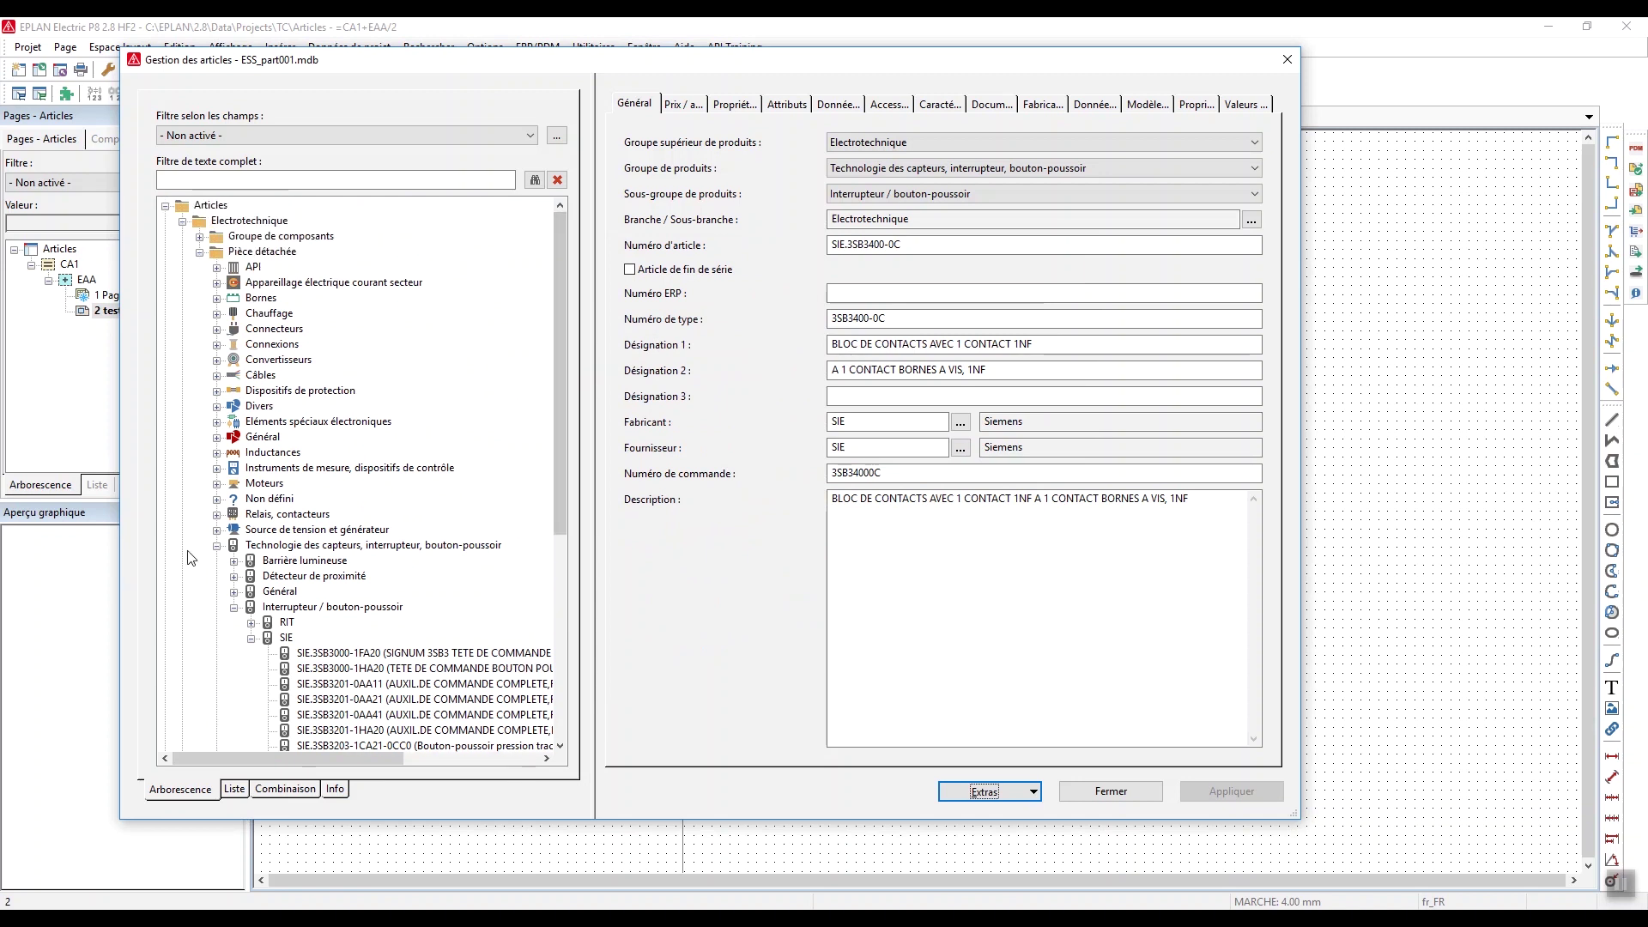
click(217, 545)
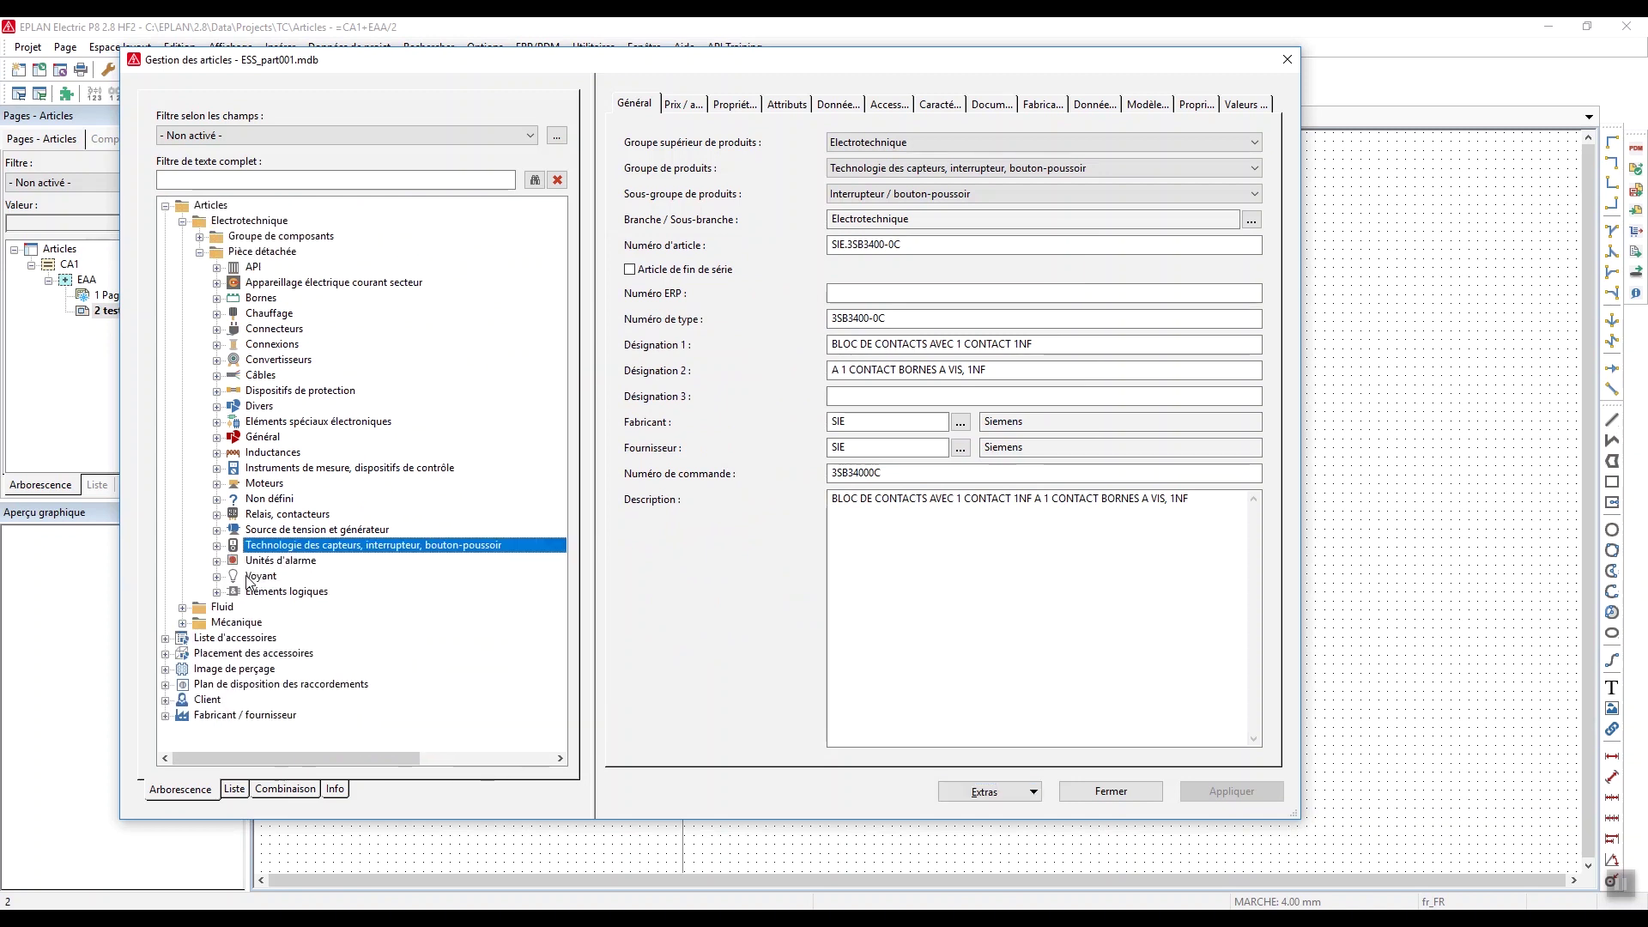
View the options for importing article records, and leave without importing
click(990, 794)
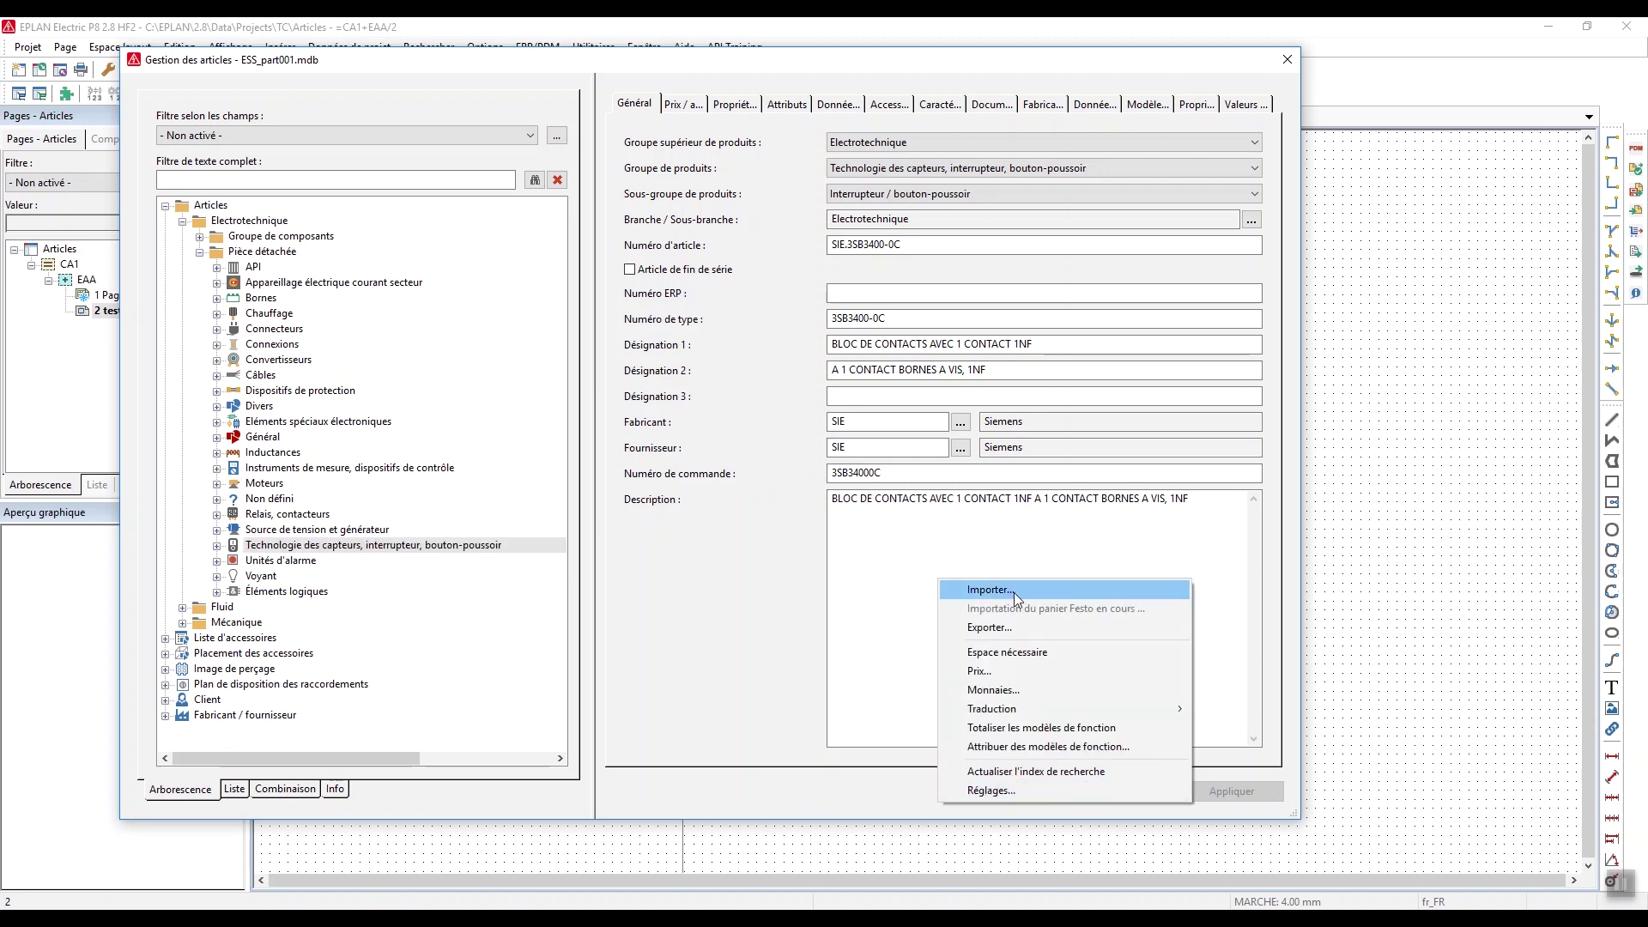
click(988, 590)
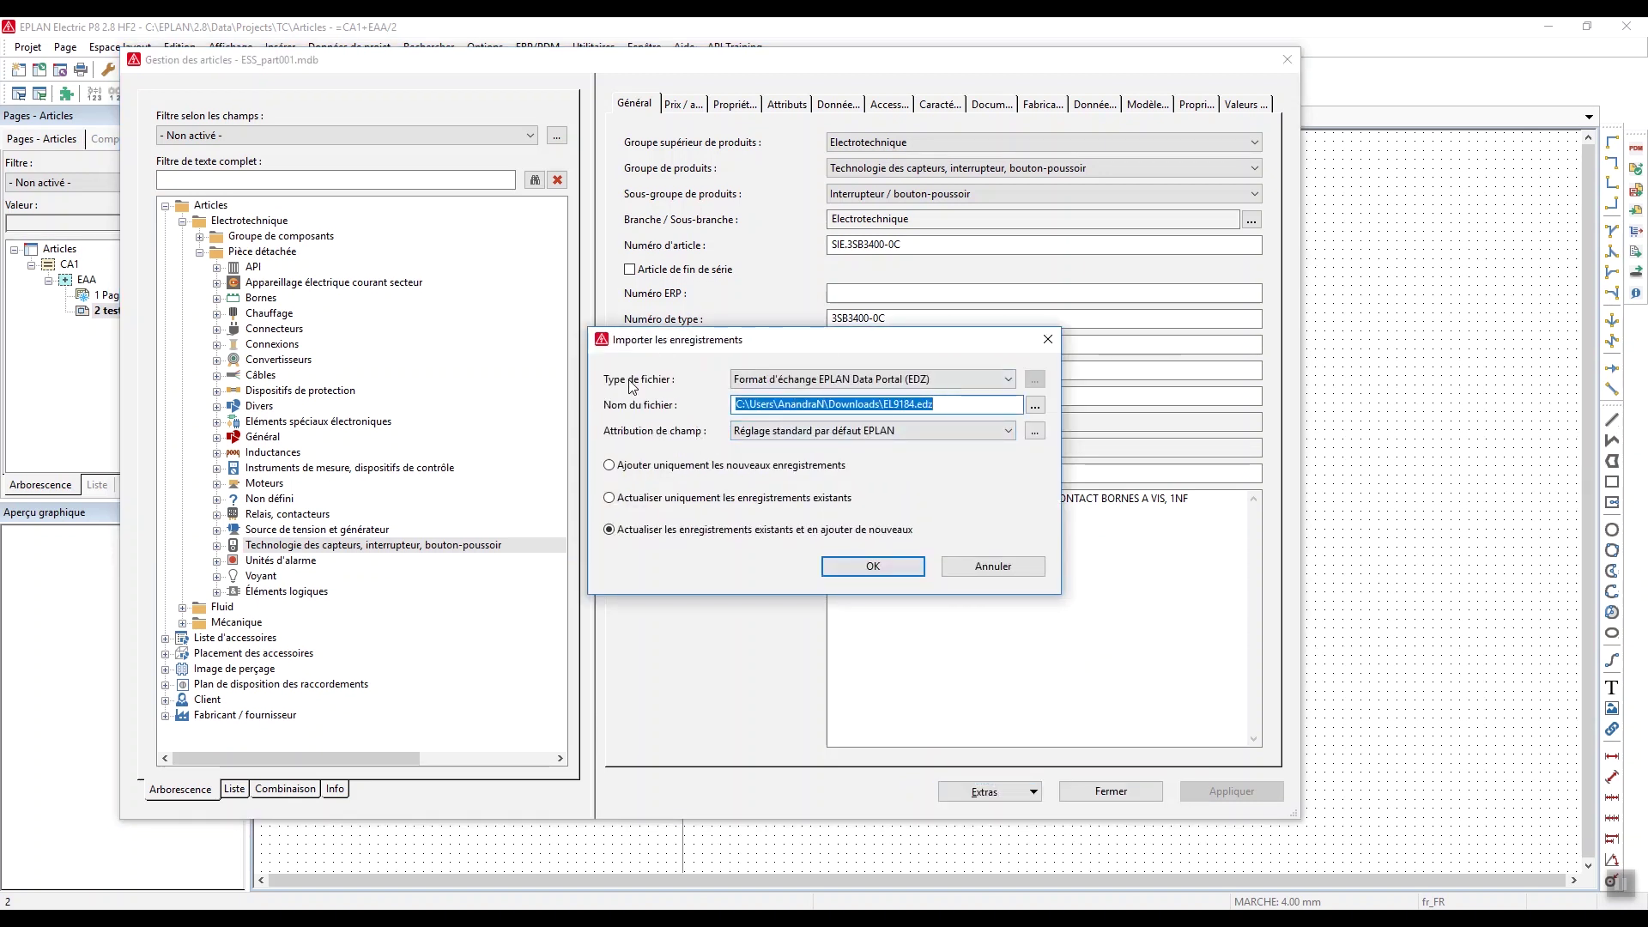
click(993, 566)
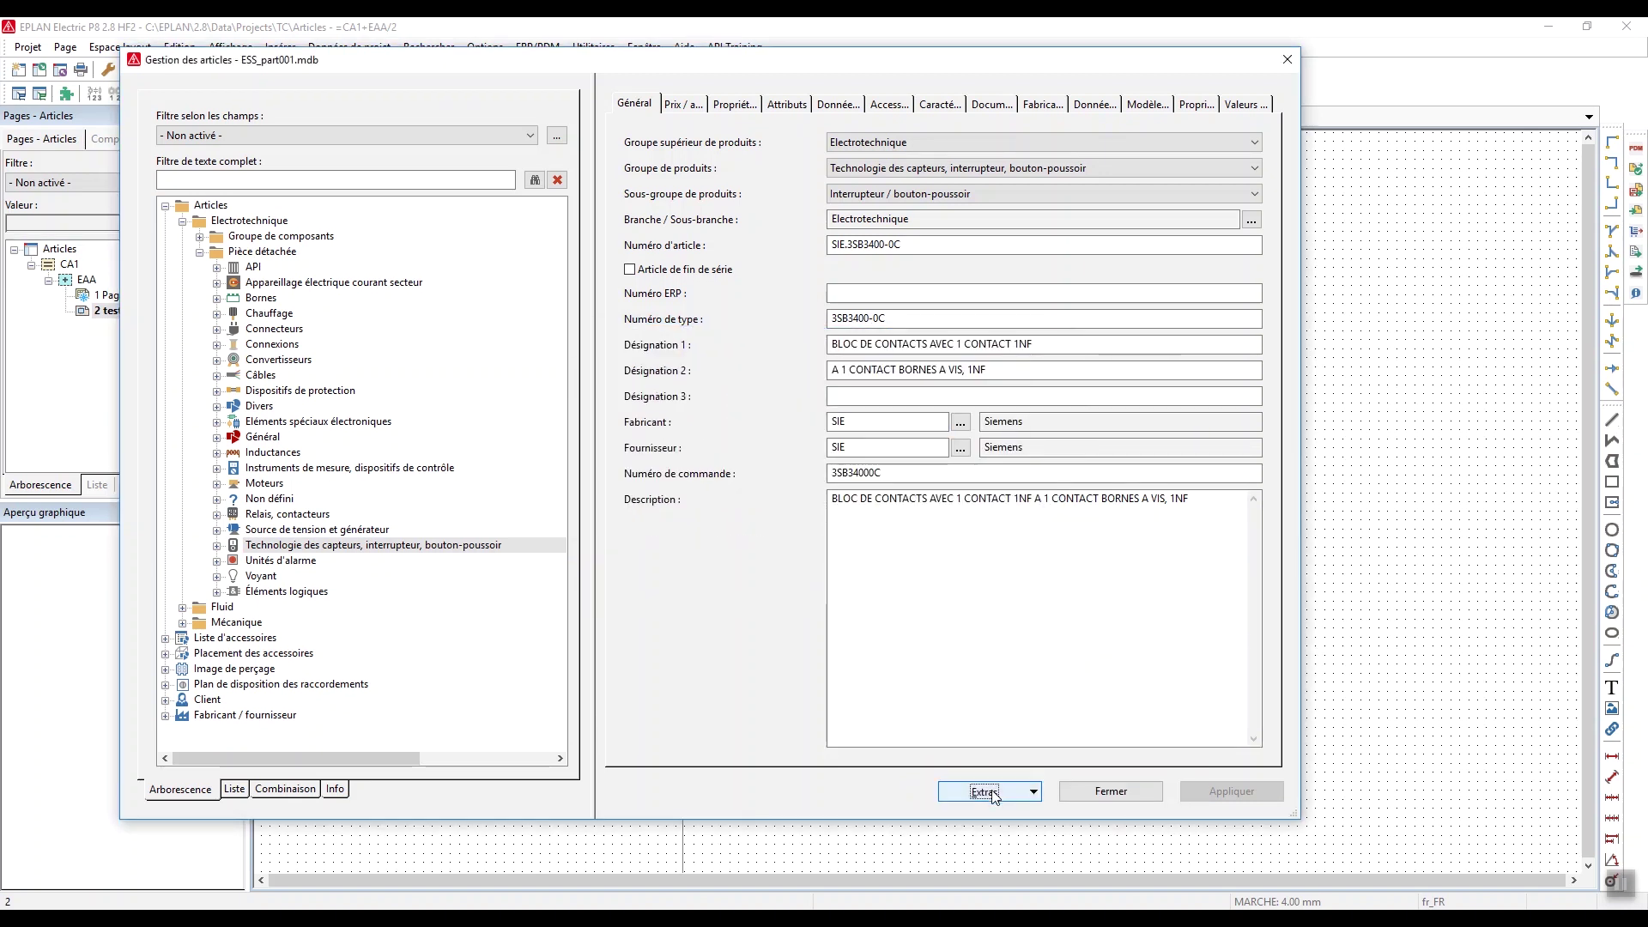
Try setting up an XML import of article records, selecting parts.xml in C:\EPLAN\2.8\Data\Parts\TC, and cancel it
click(993, 794)
click(979, 594)
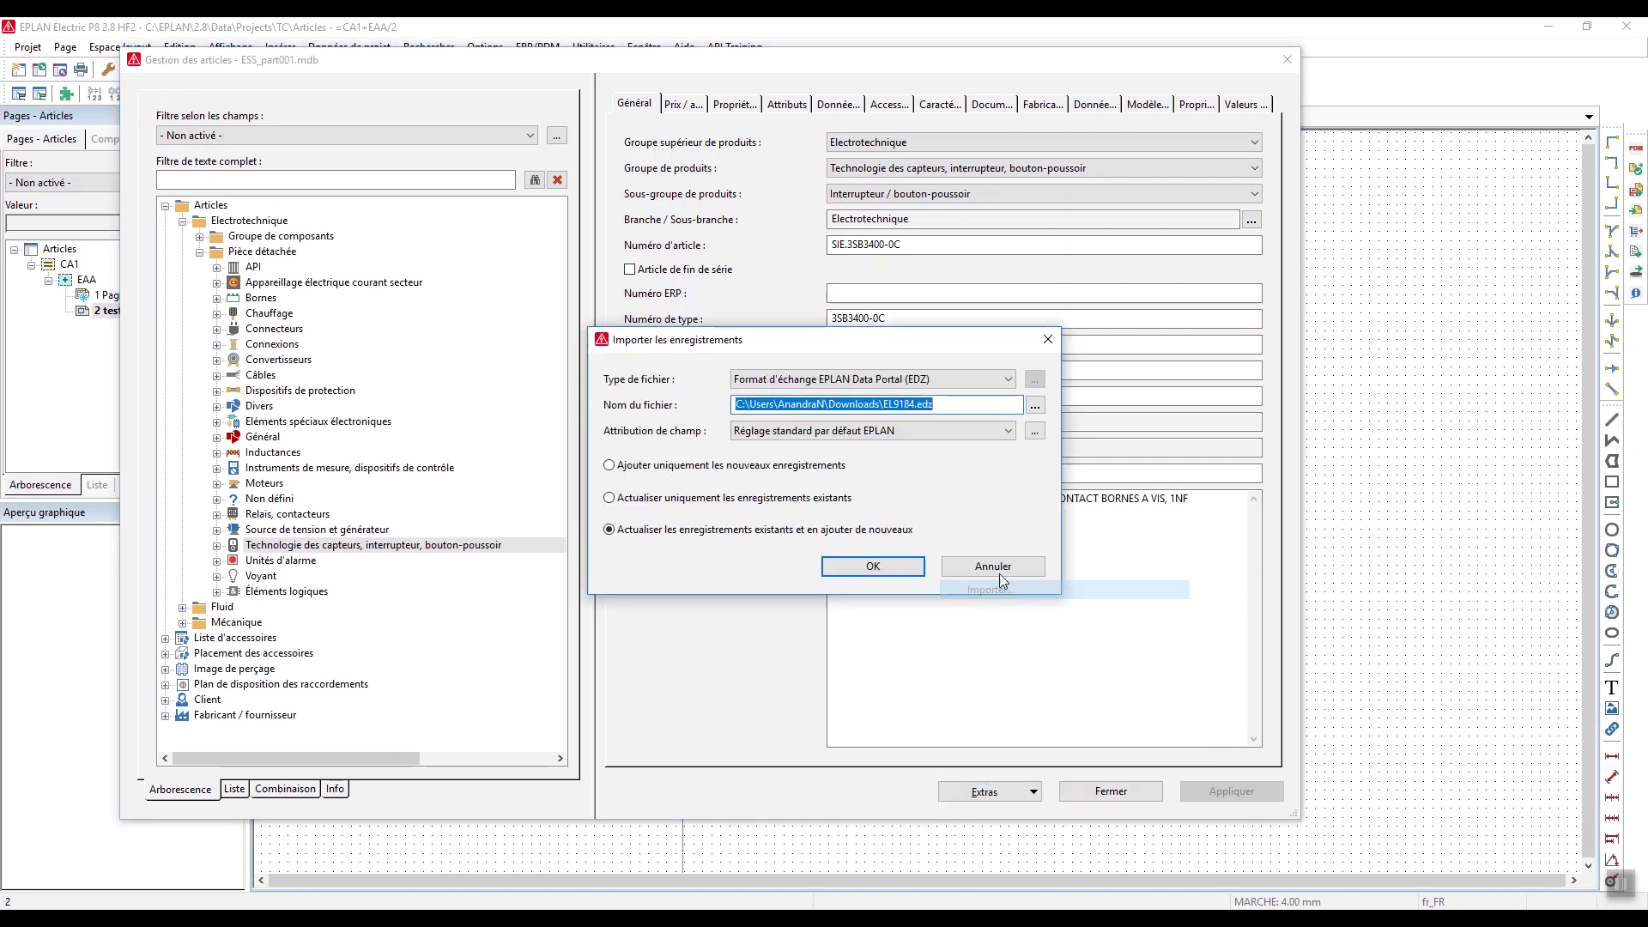
click(994, 374)
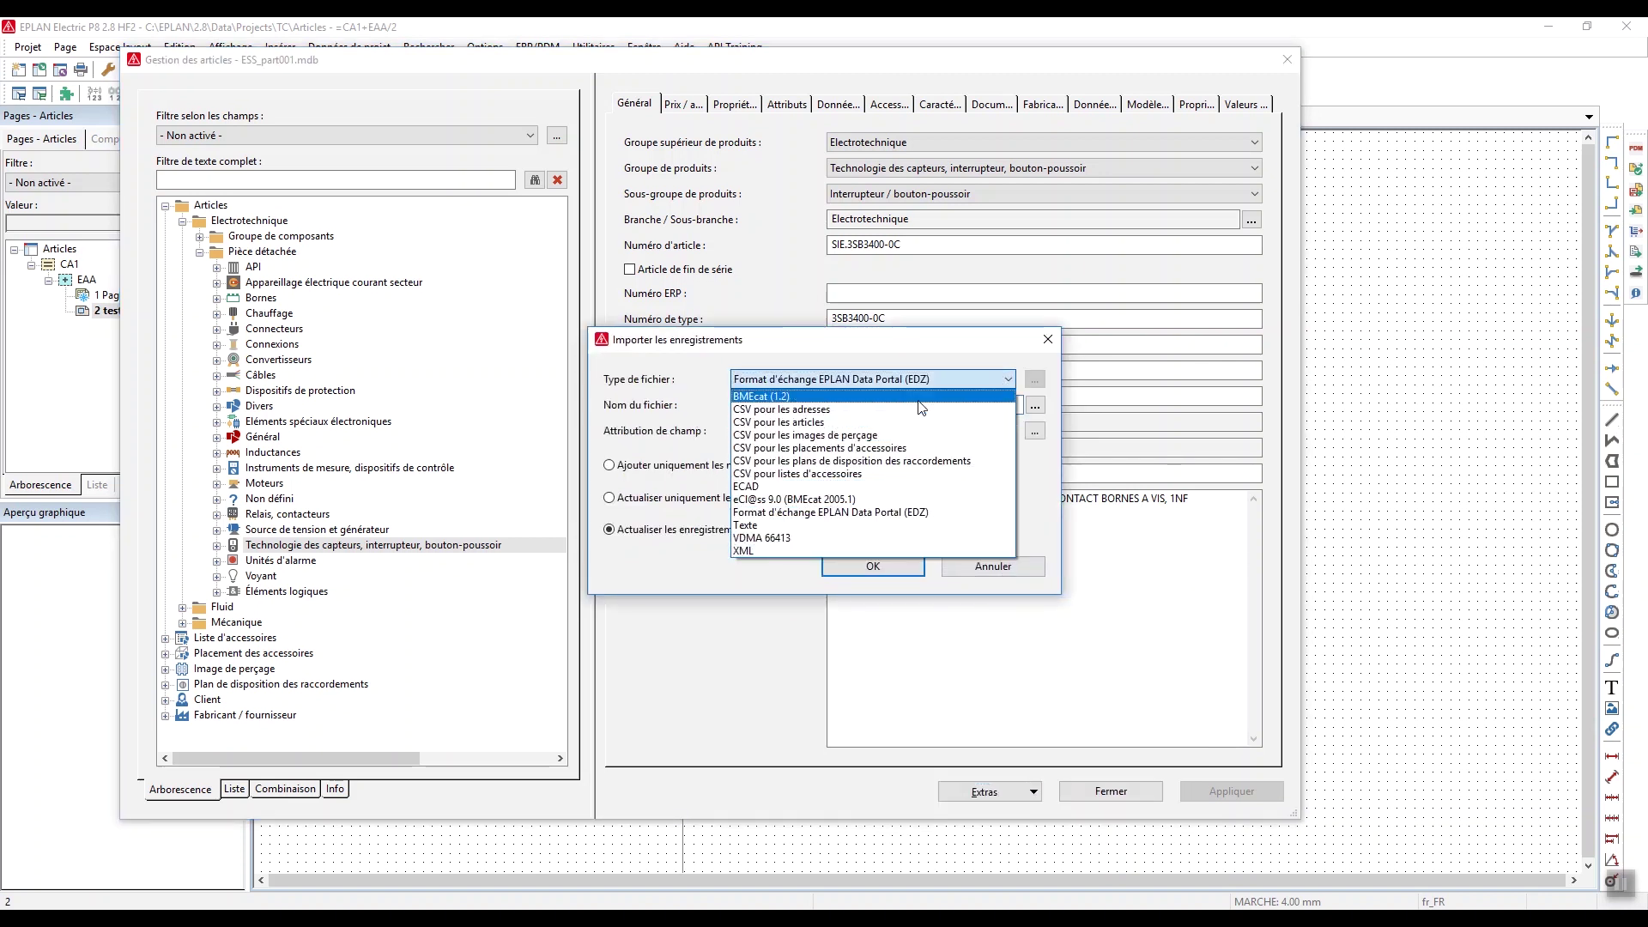
click(745, 551)
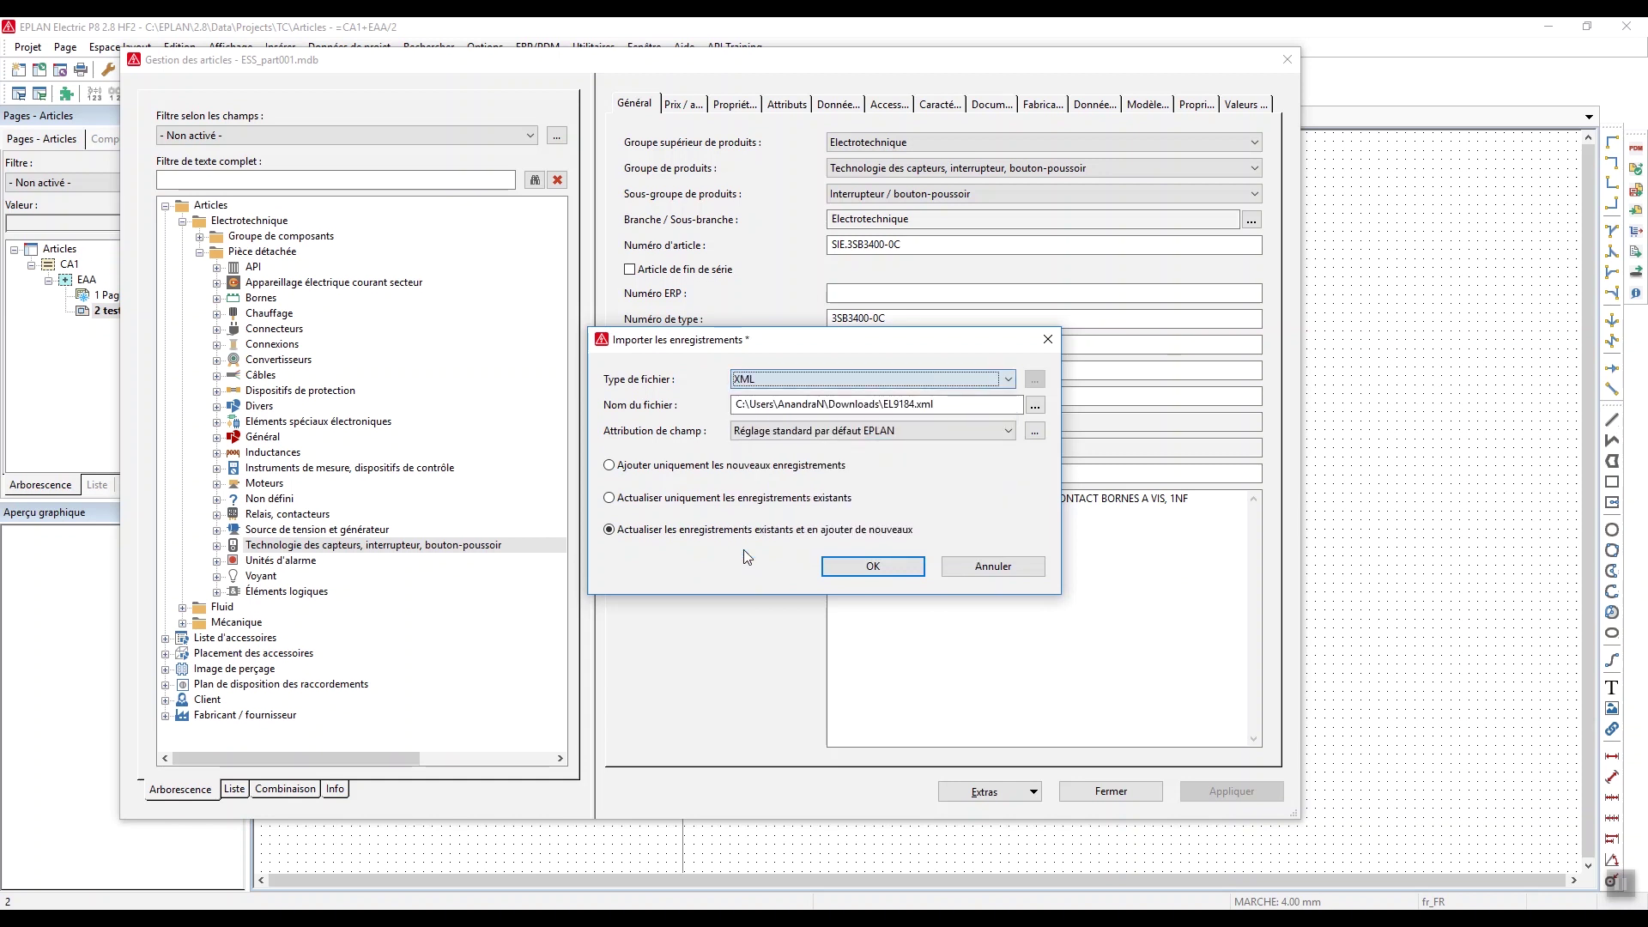
click(1035, 405)
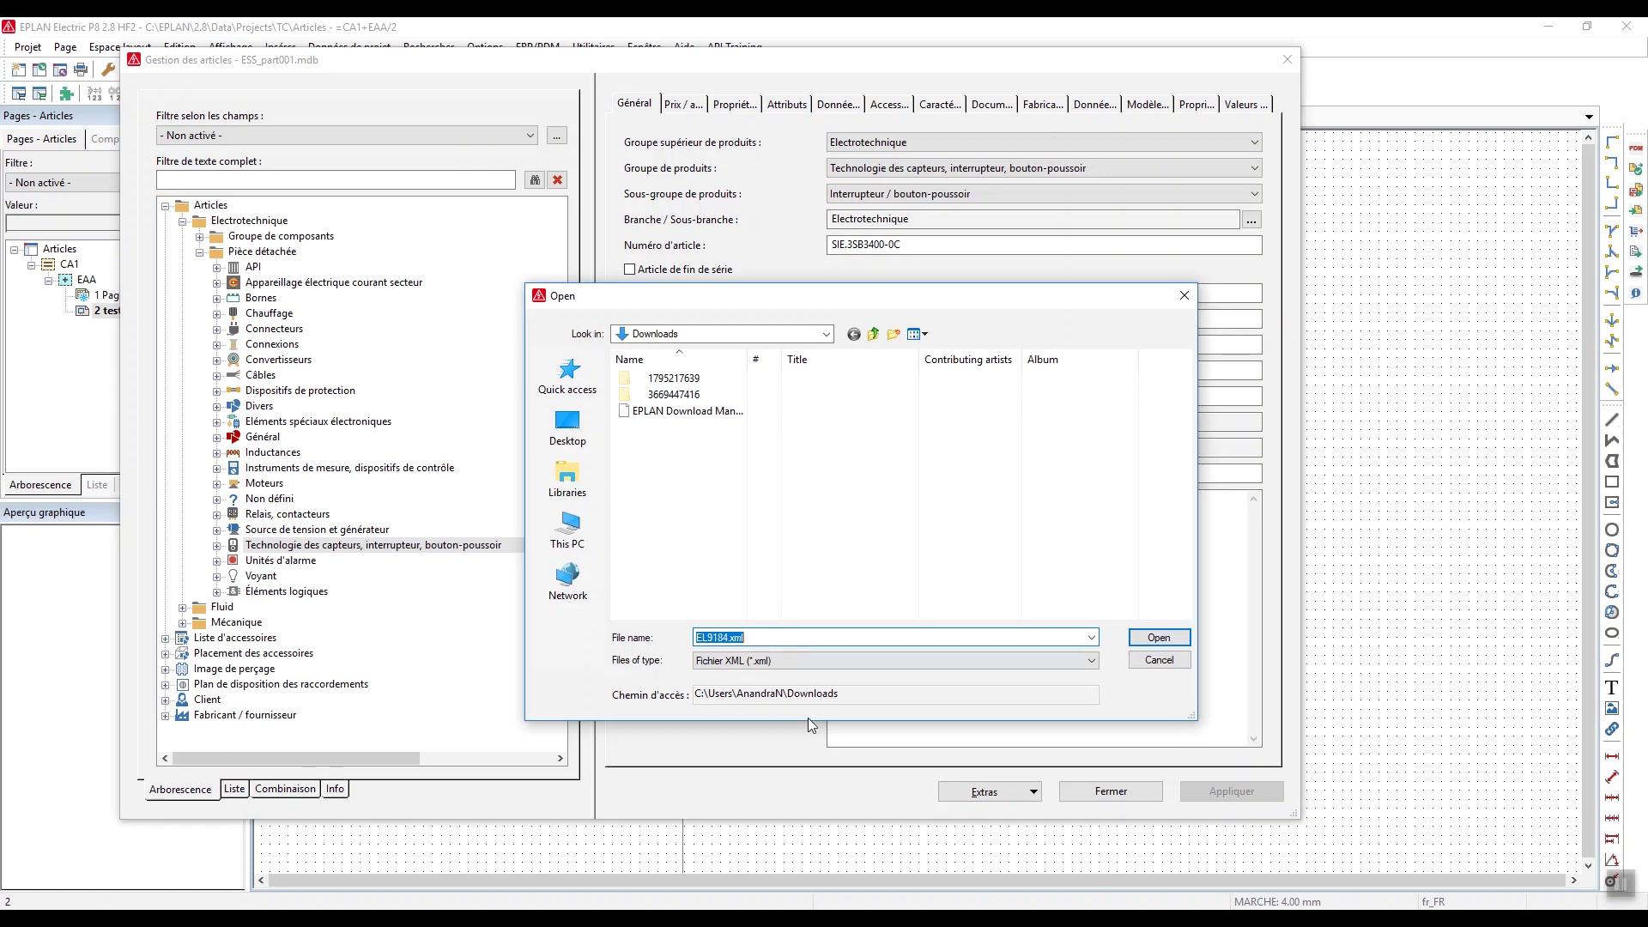
right_click(833, 698)
click(888, 708)
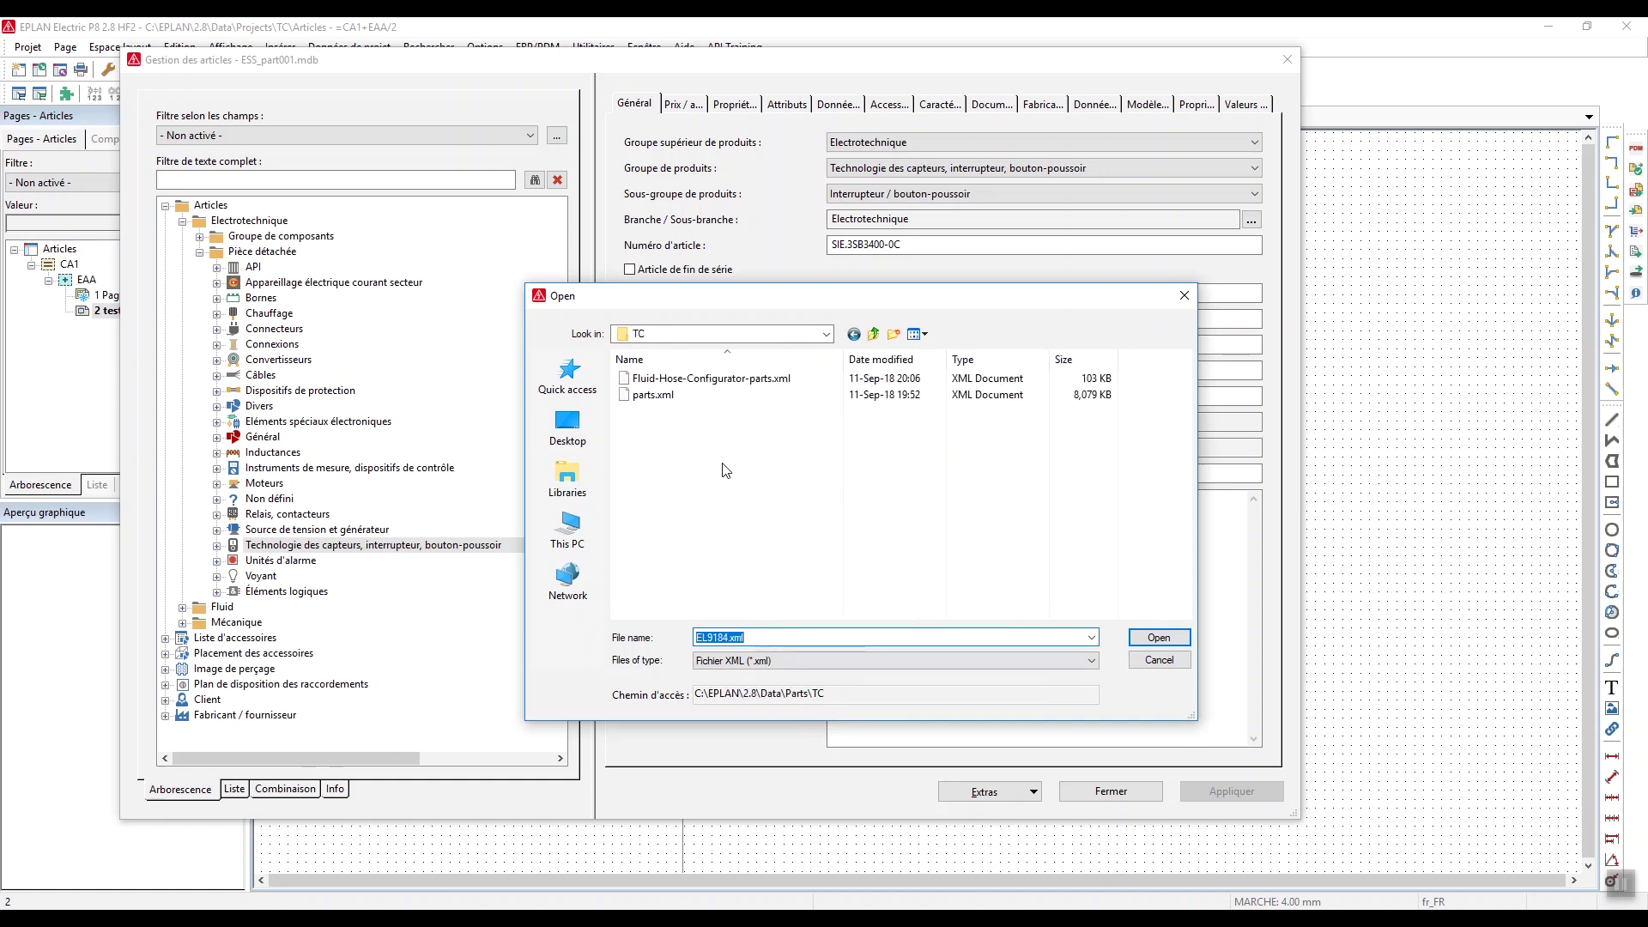
click(672, 400)
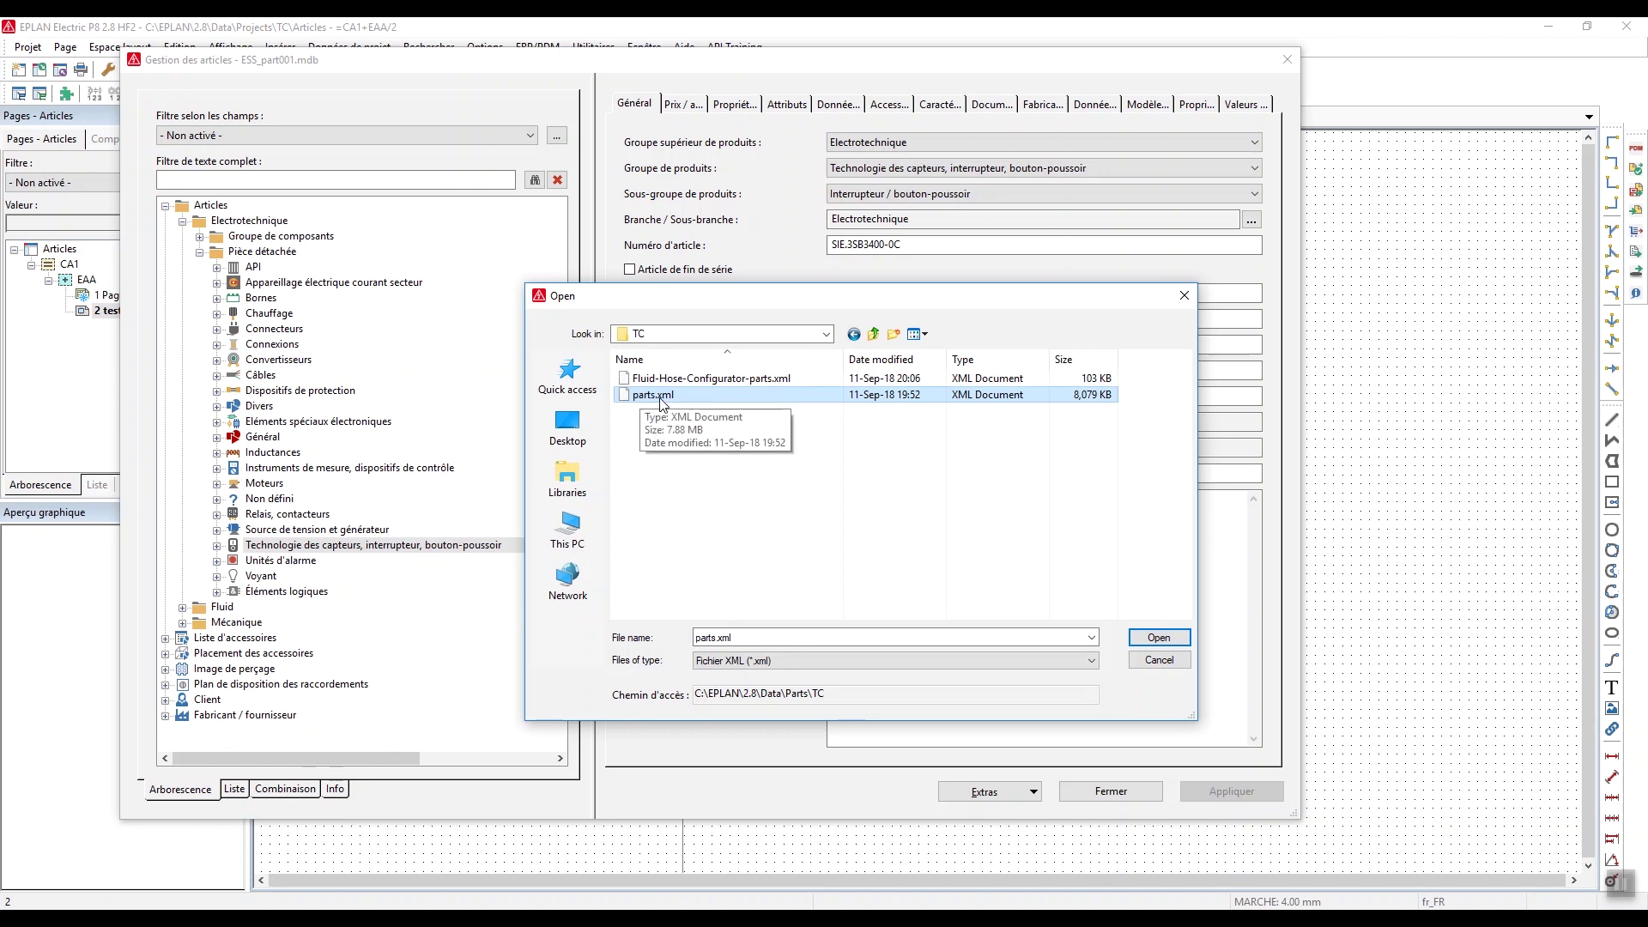
click(1155, 663)
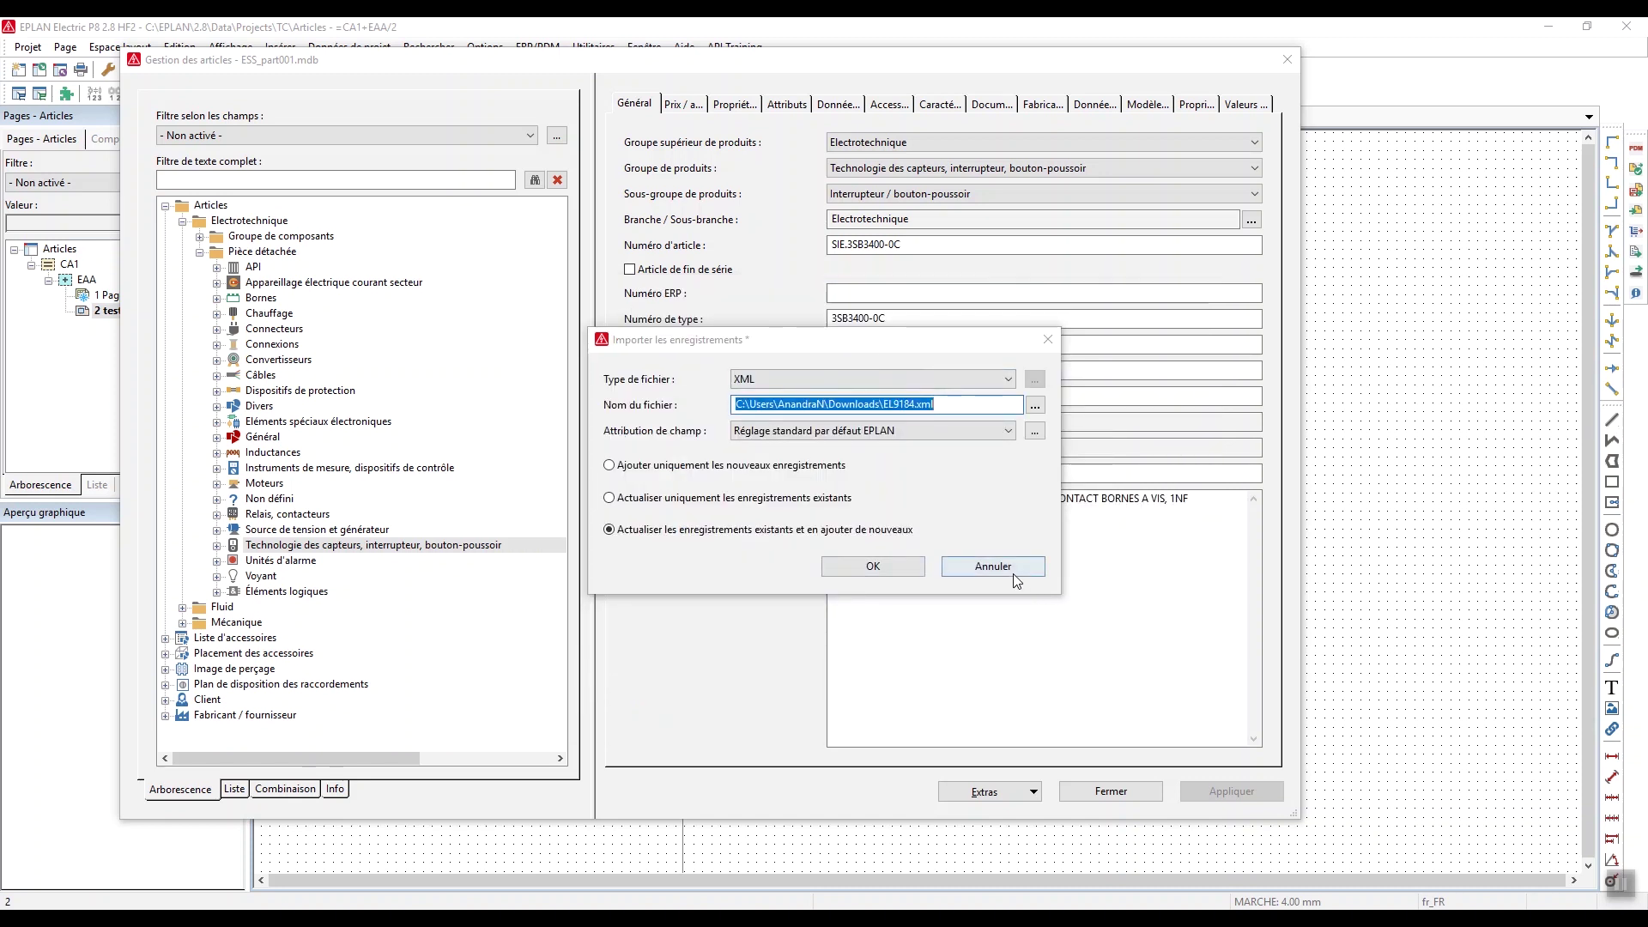
click(989, 566)
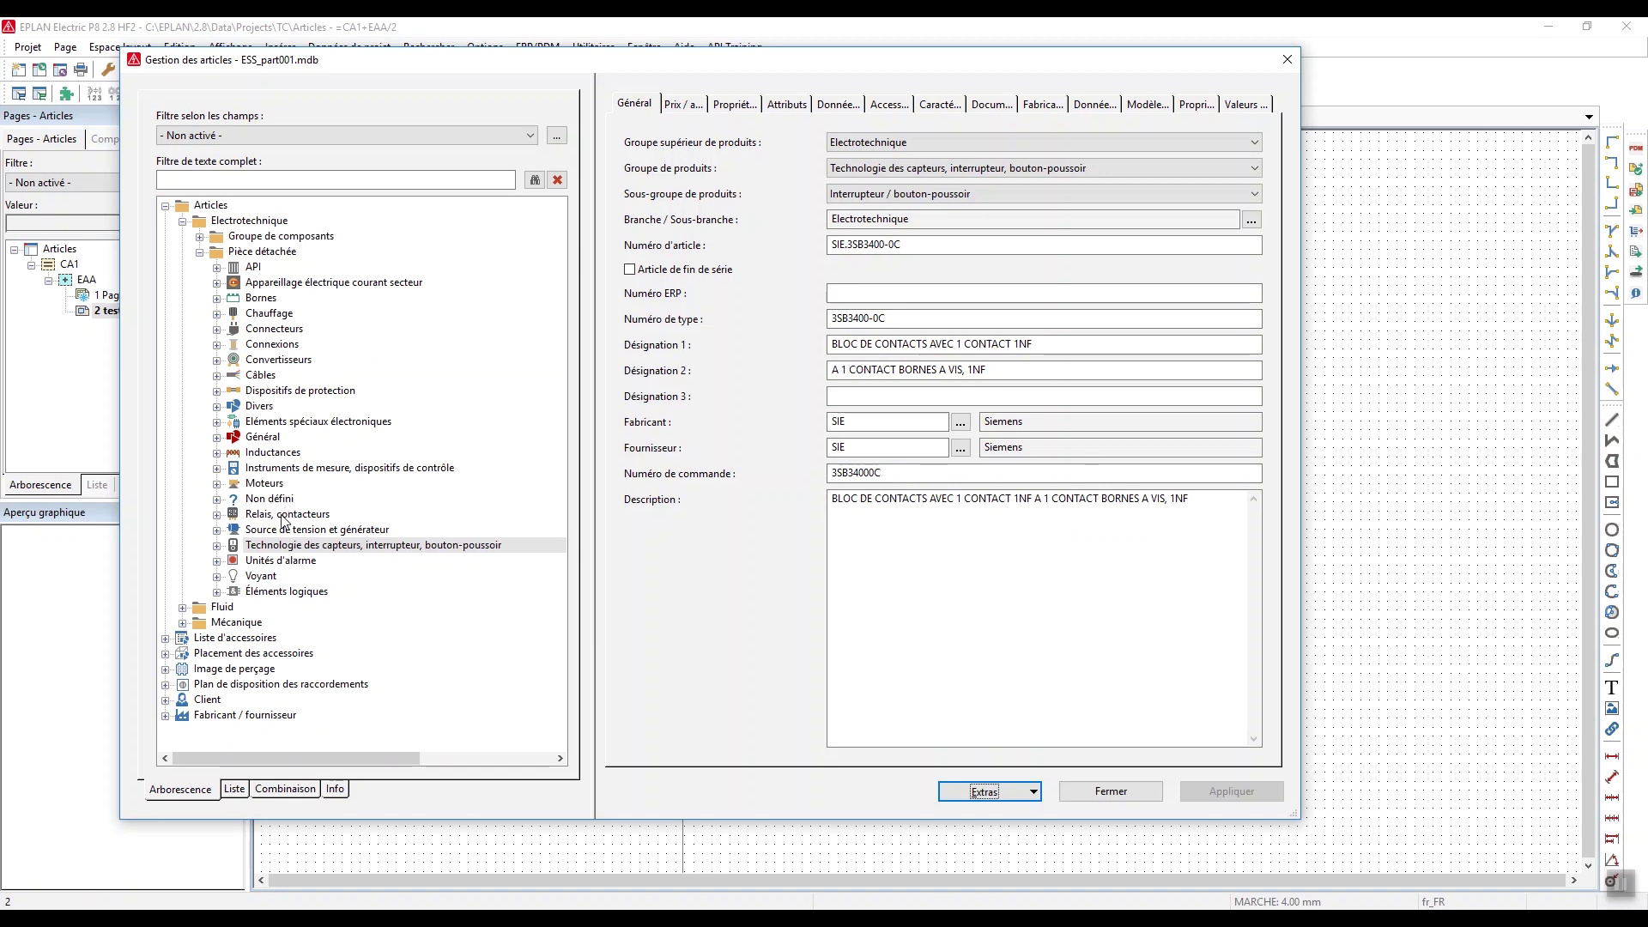
Review the file types offered for importing records, and cancel the import
click(1004, 795)
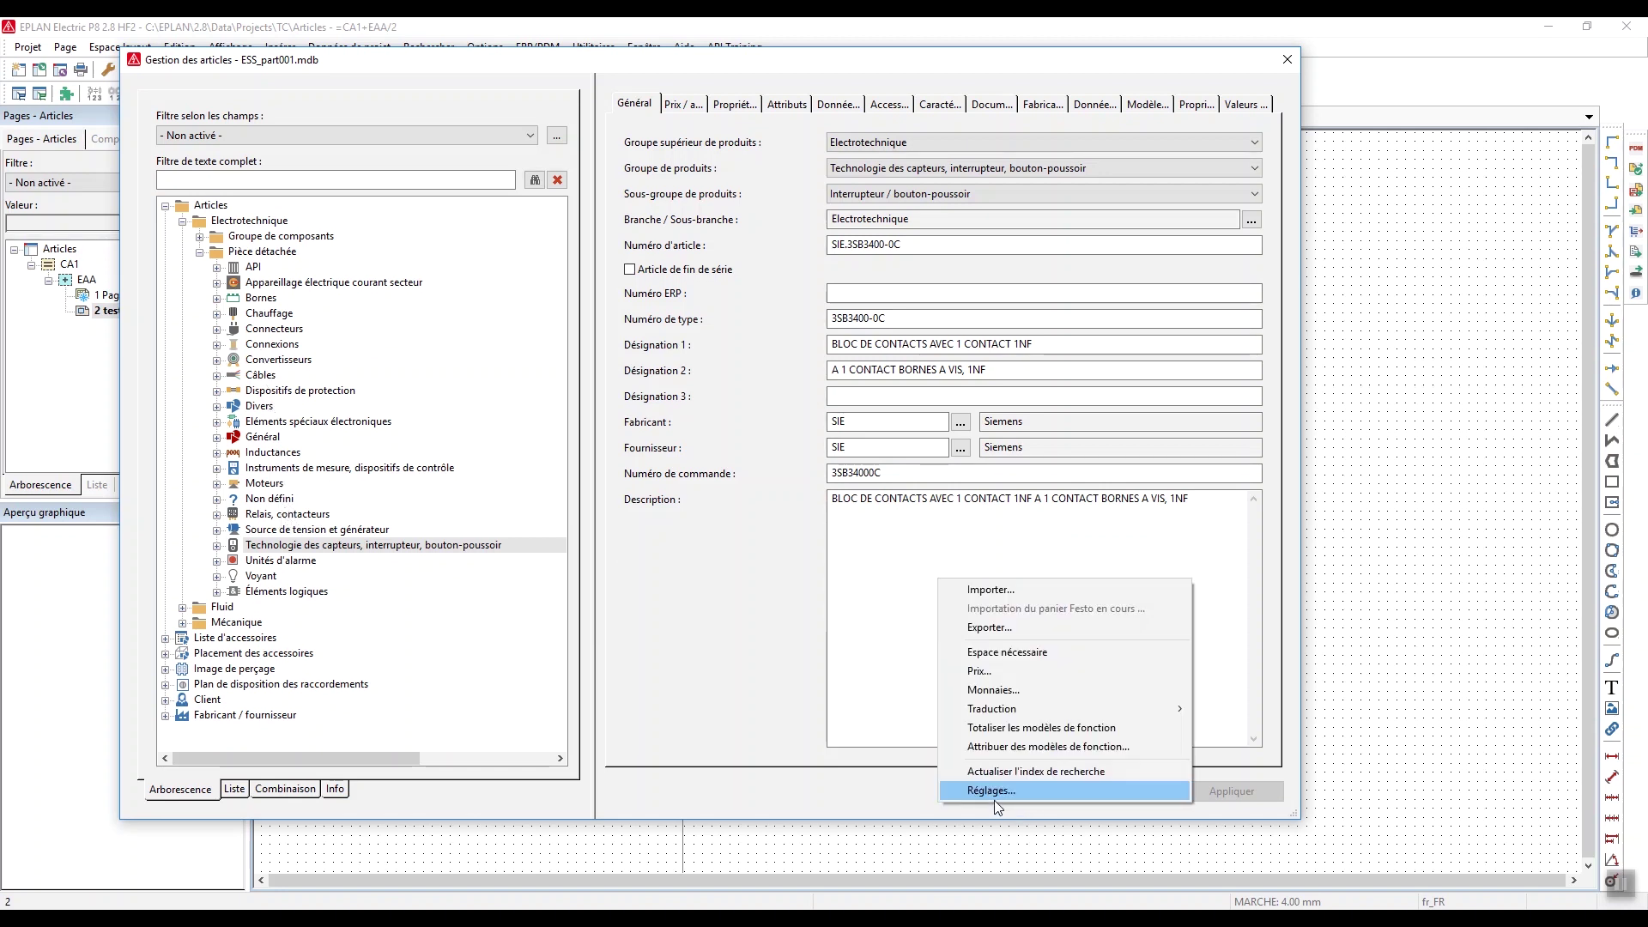
click(1014, 589)
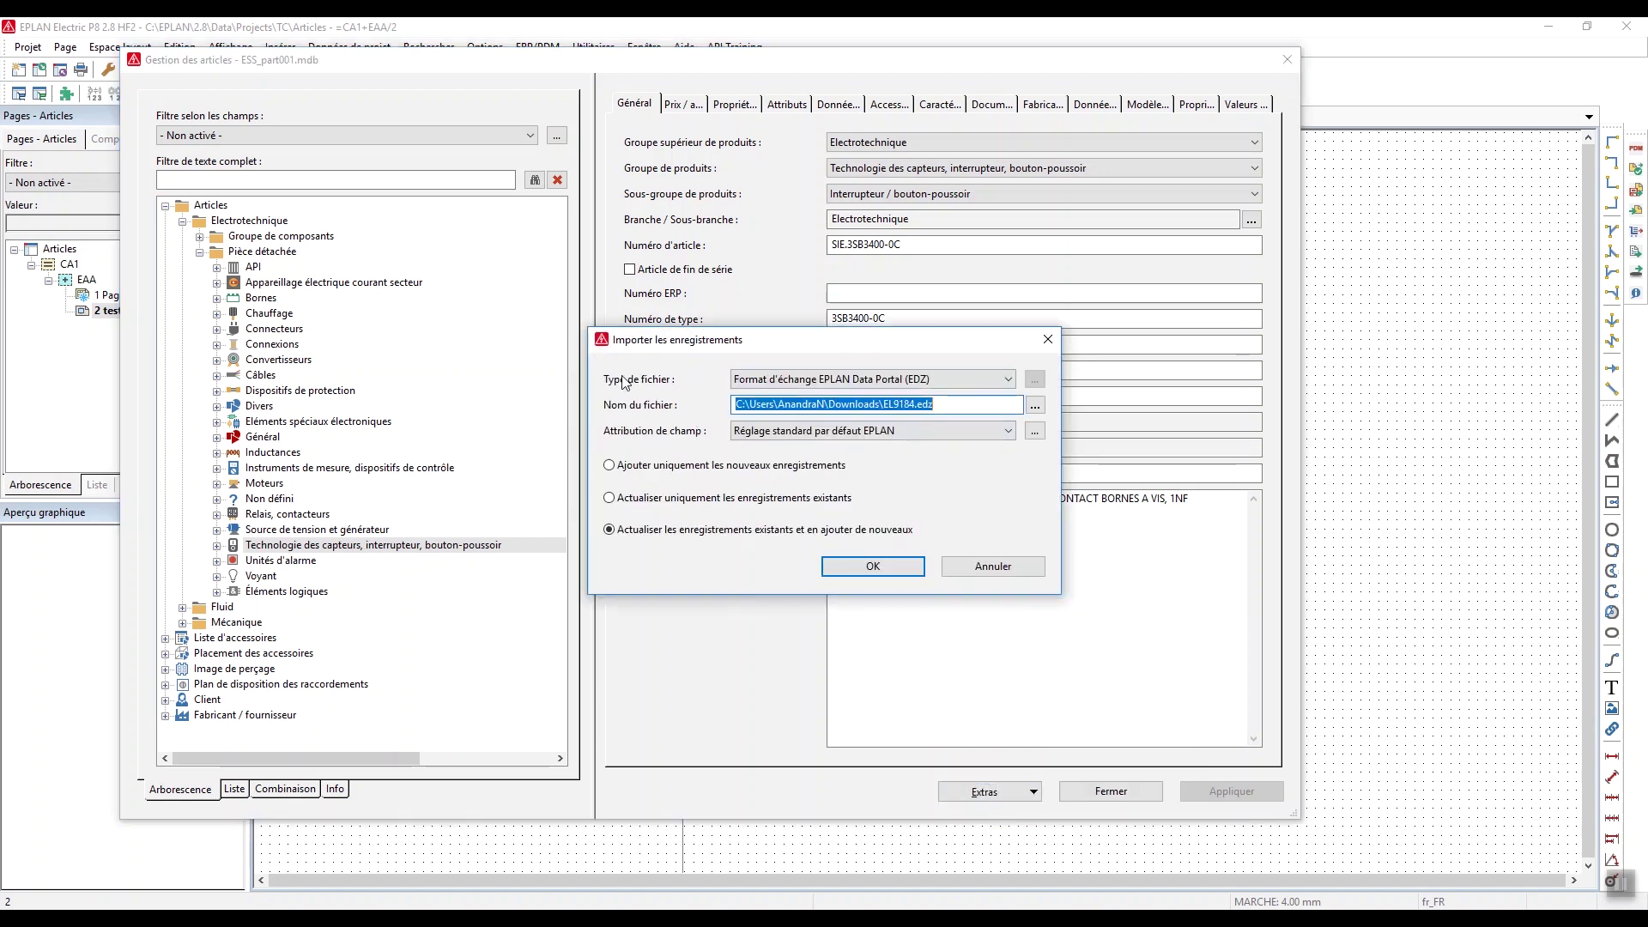
click(793, 385)
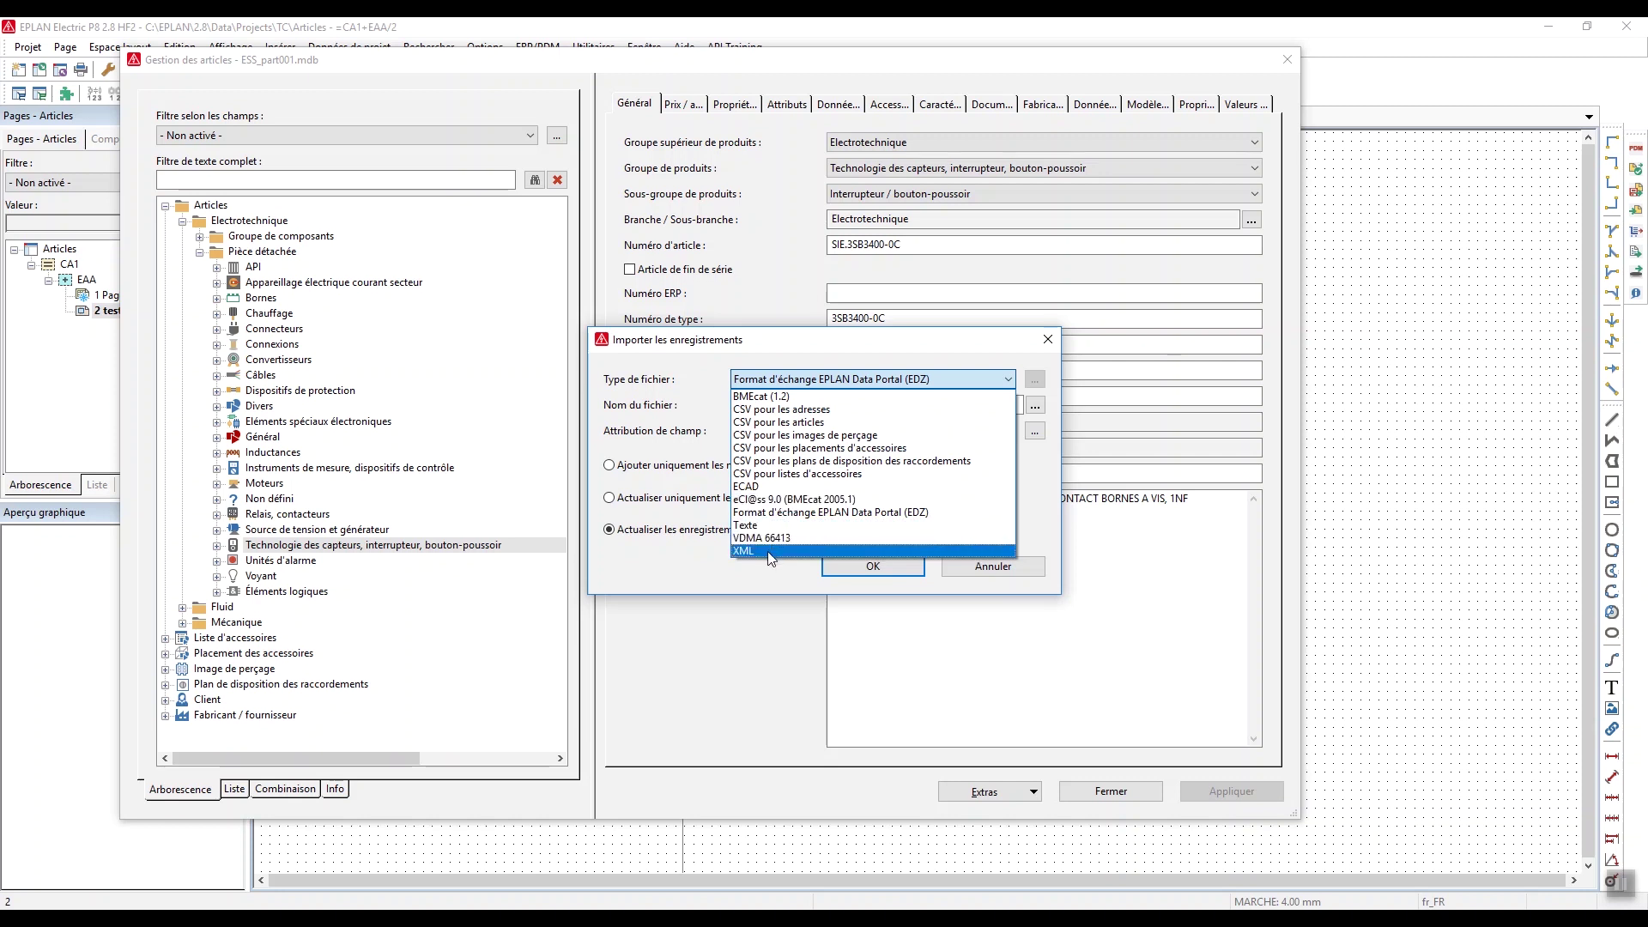
click(759, 285)
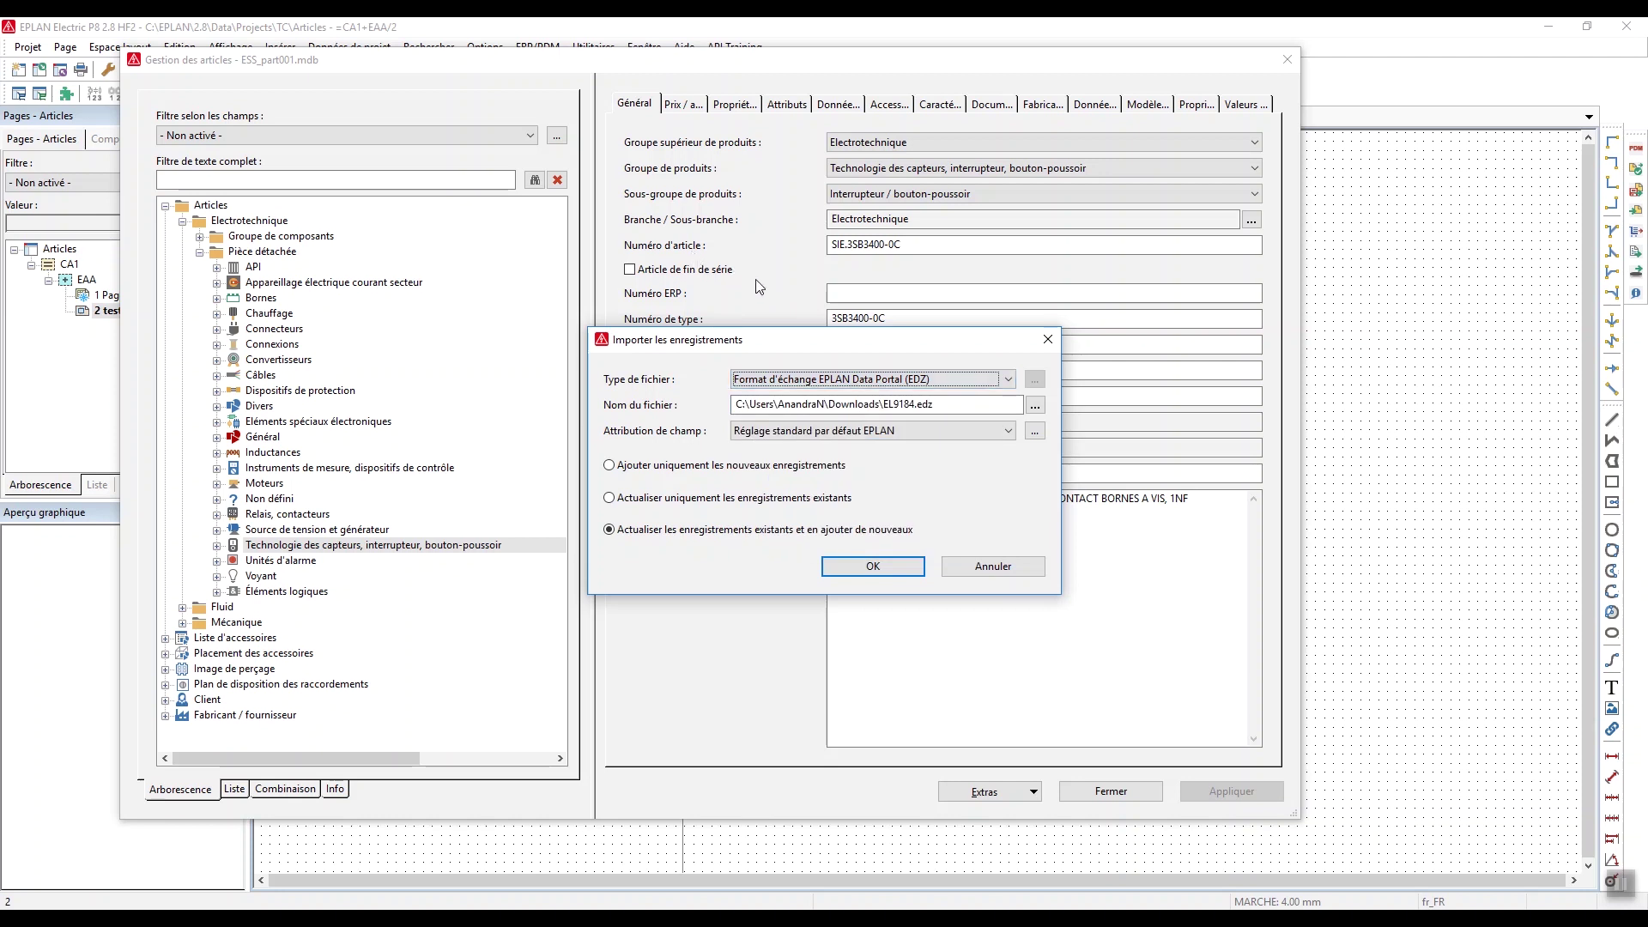
click(992, 568)
Review the file types offered for exporting article records, and cancel the export
click(984, 792)
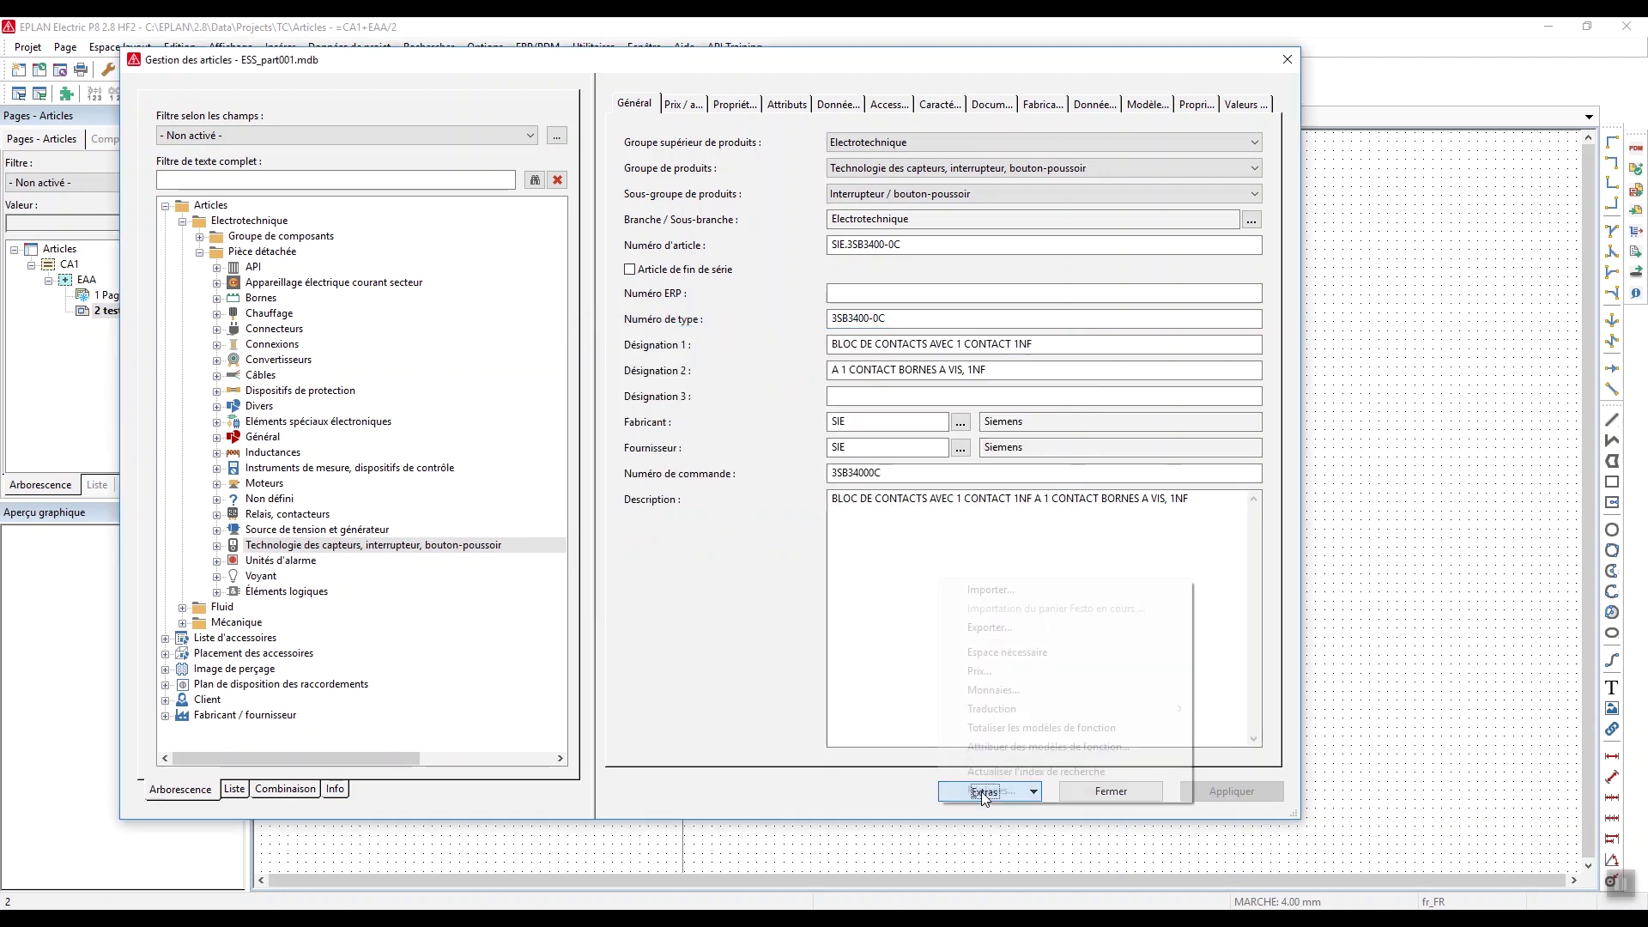
click(993, 629)
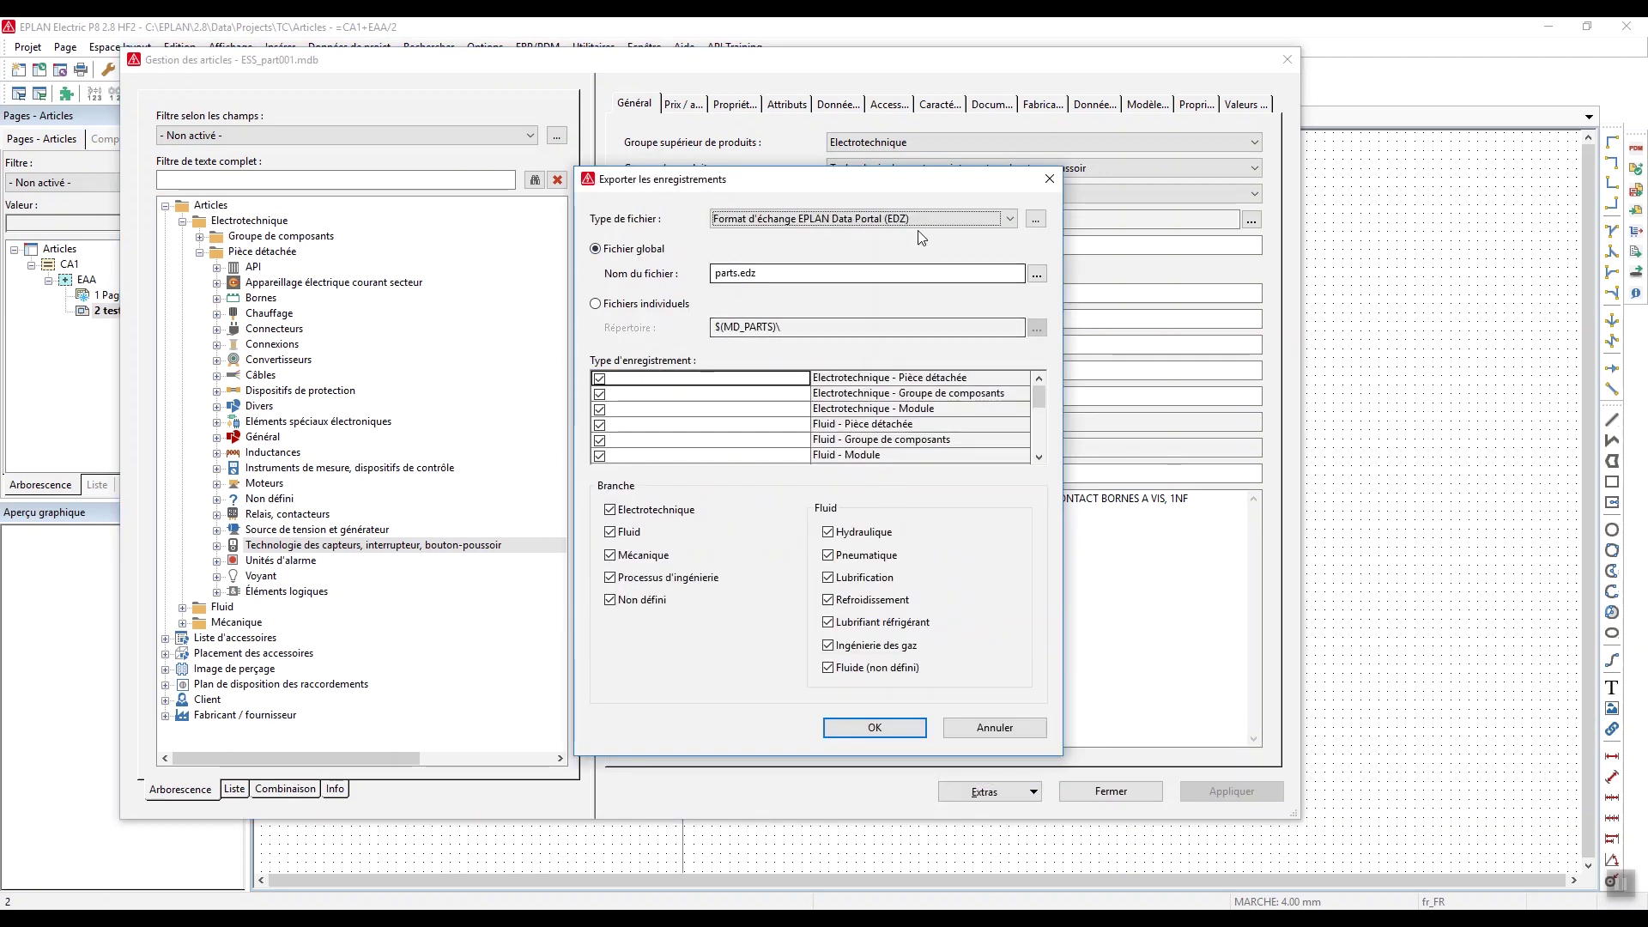
click(895, 214)
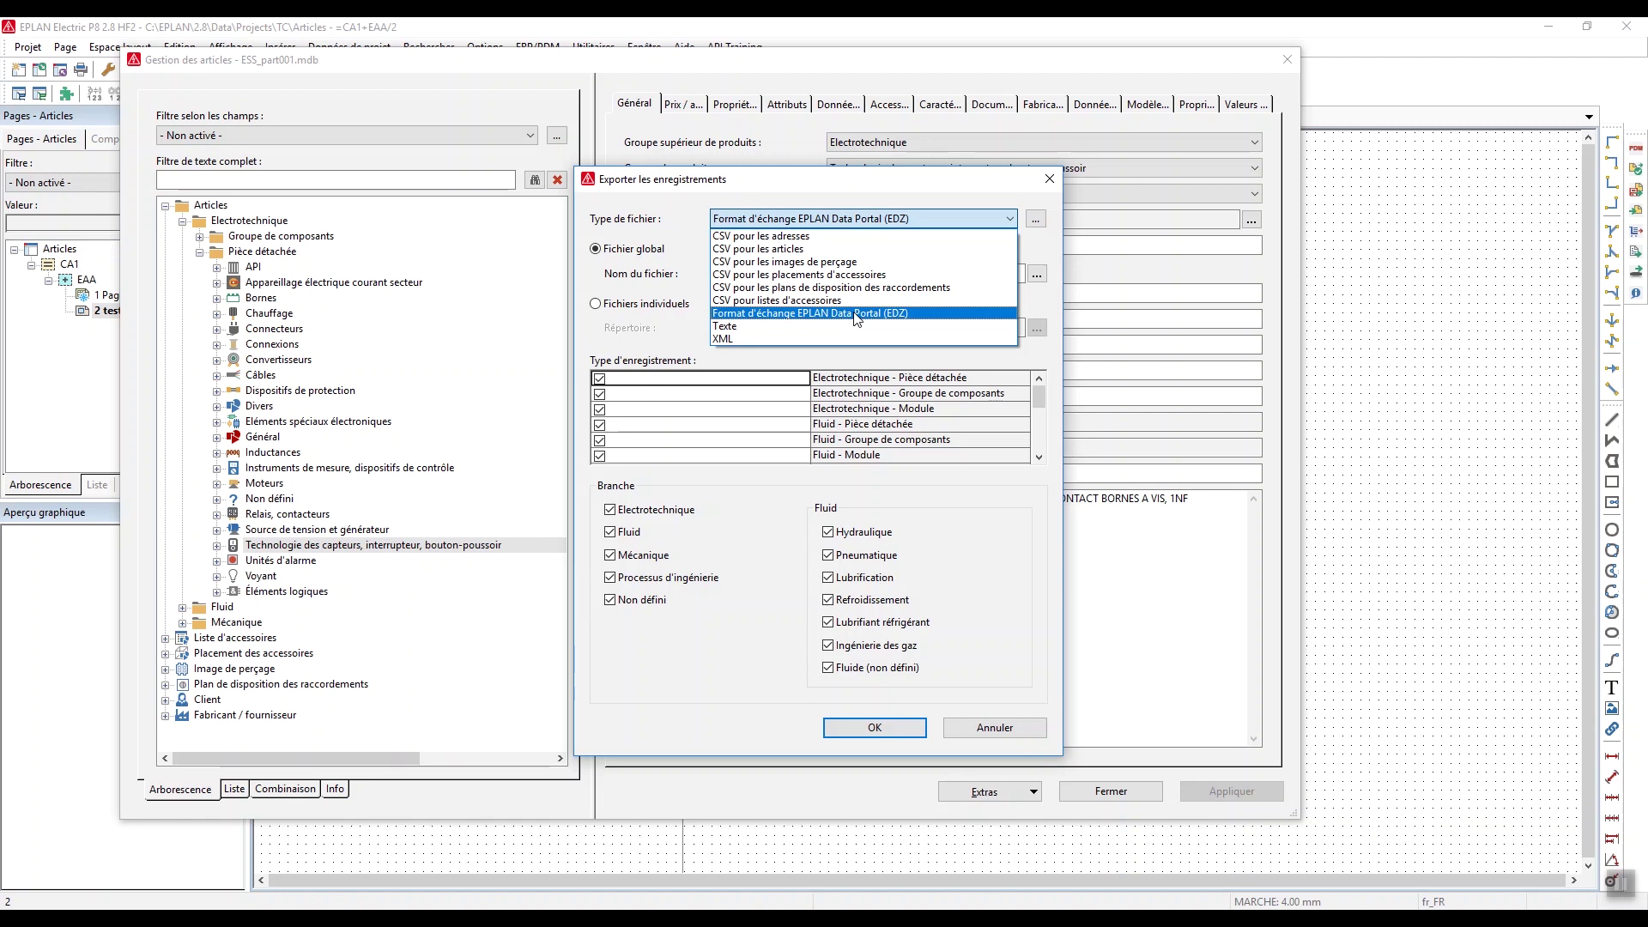
click(1023, 713)
click(952, 727)
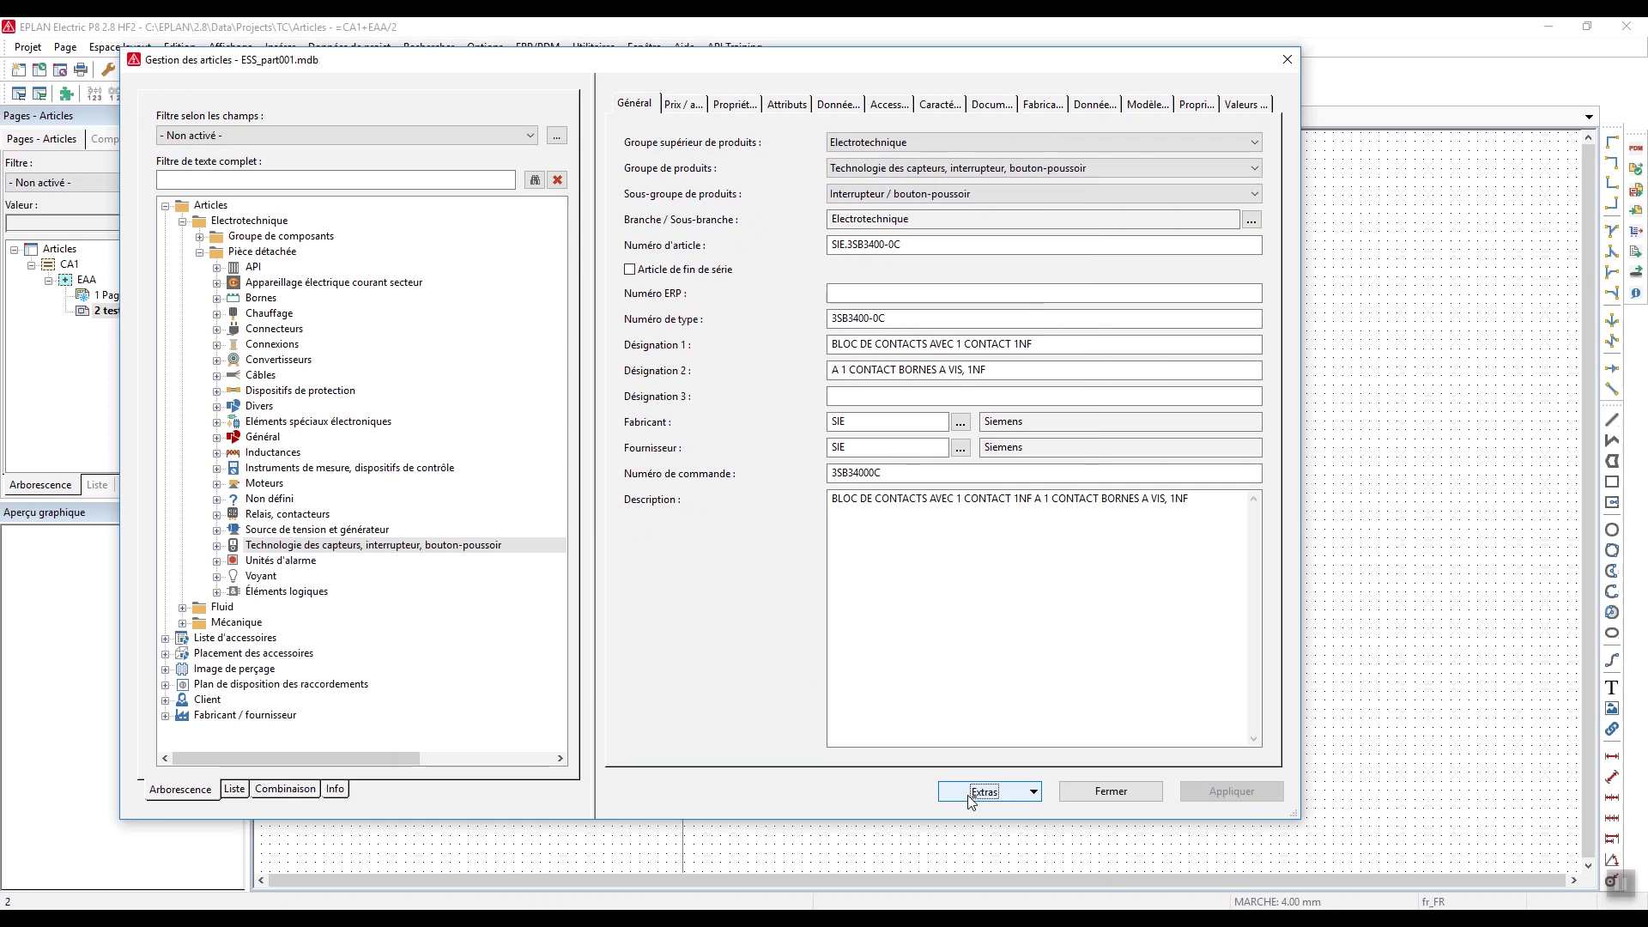
Expand Relais, contacteurs down to the SIE auxiliary blocks and check the export command for article SIE.3RH2911-1AA10 without running it
click(223, 520)
click(216, 515)
click(234, 531)
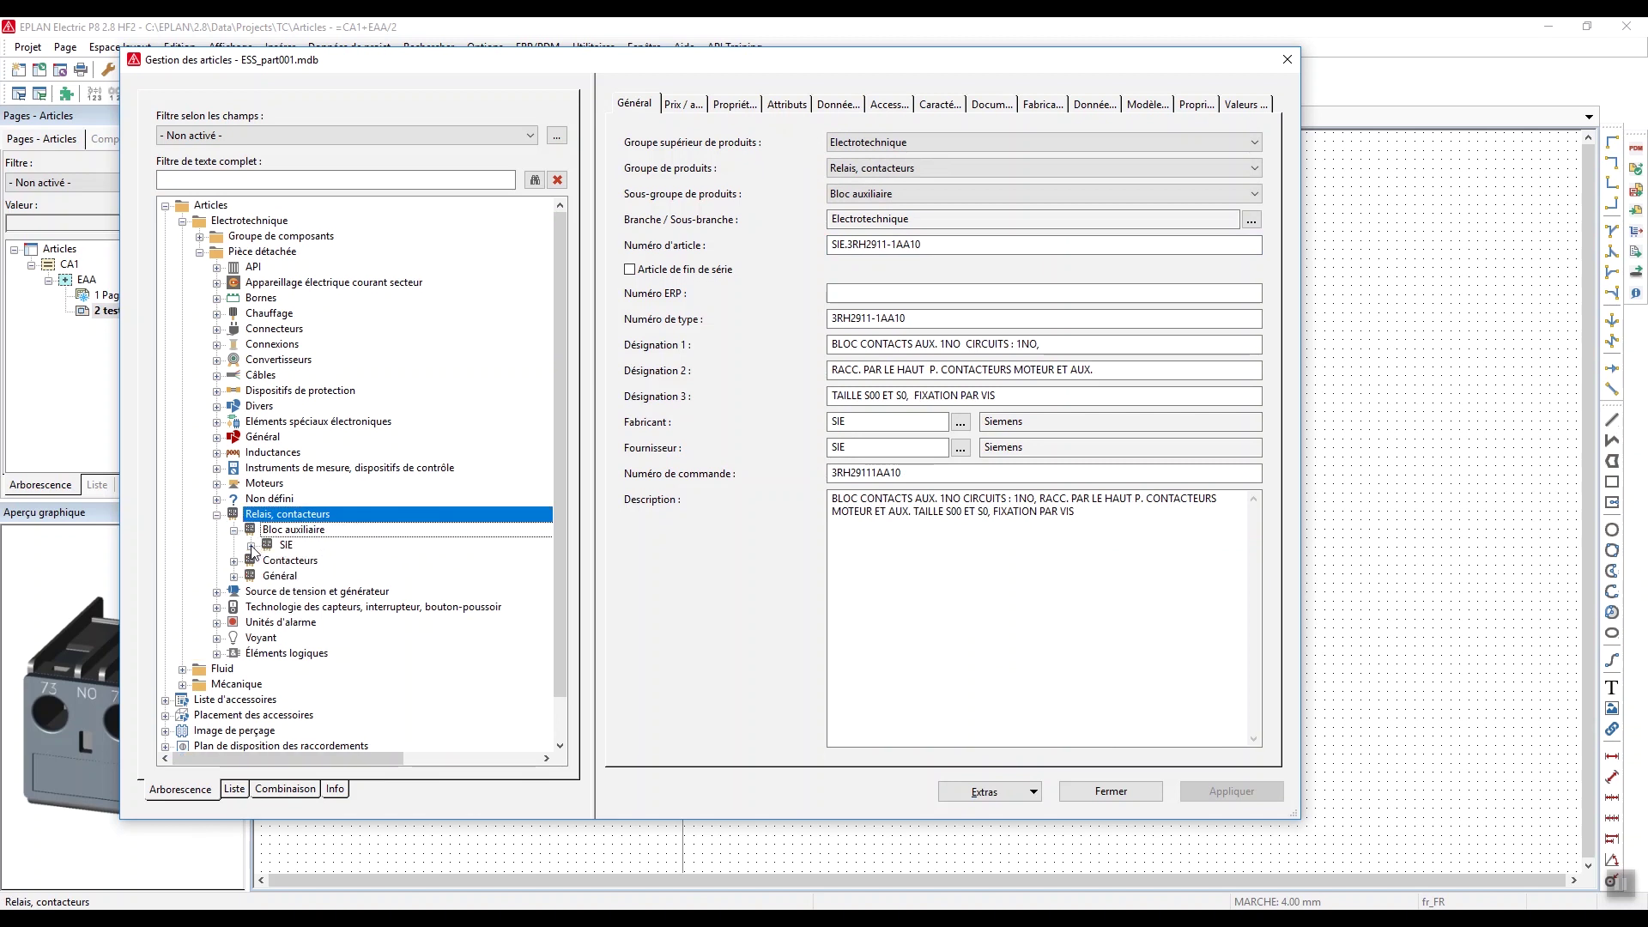
click(251, 546)
click(354, 563)
right_click(357, 563)
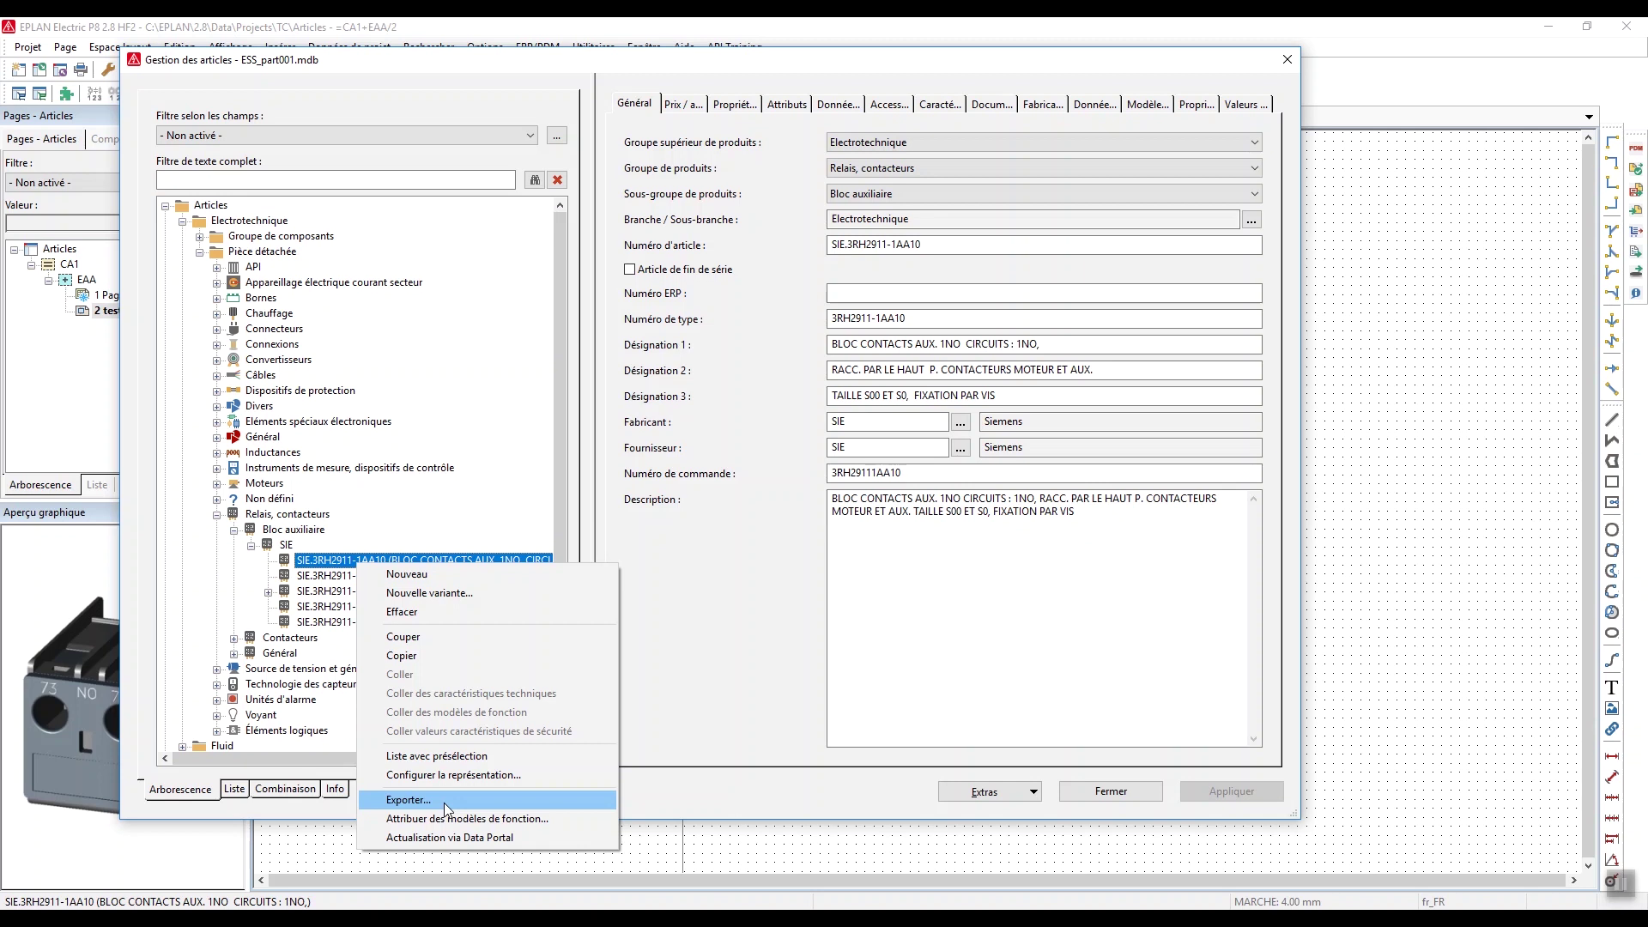
click(860, 596)
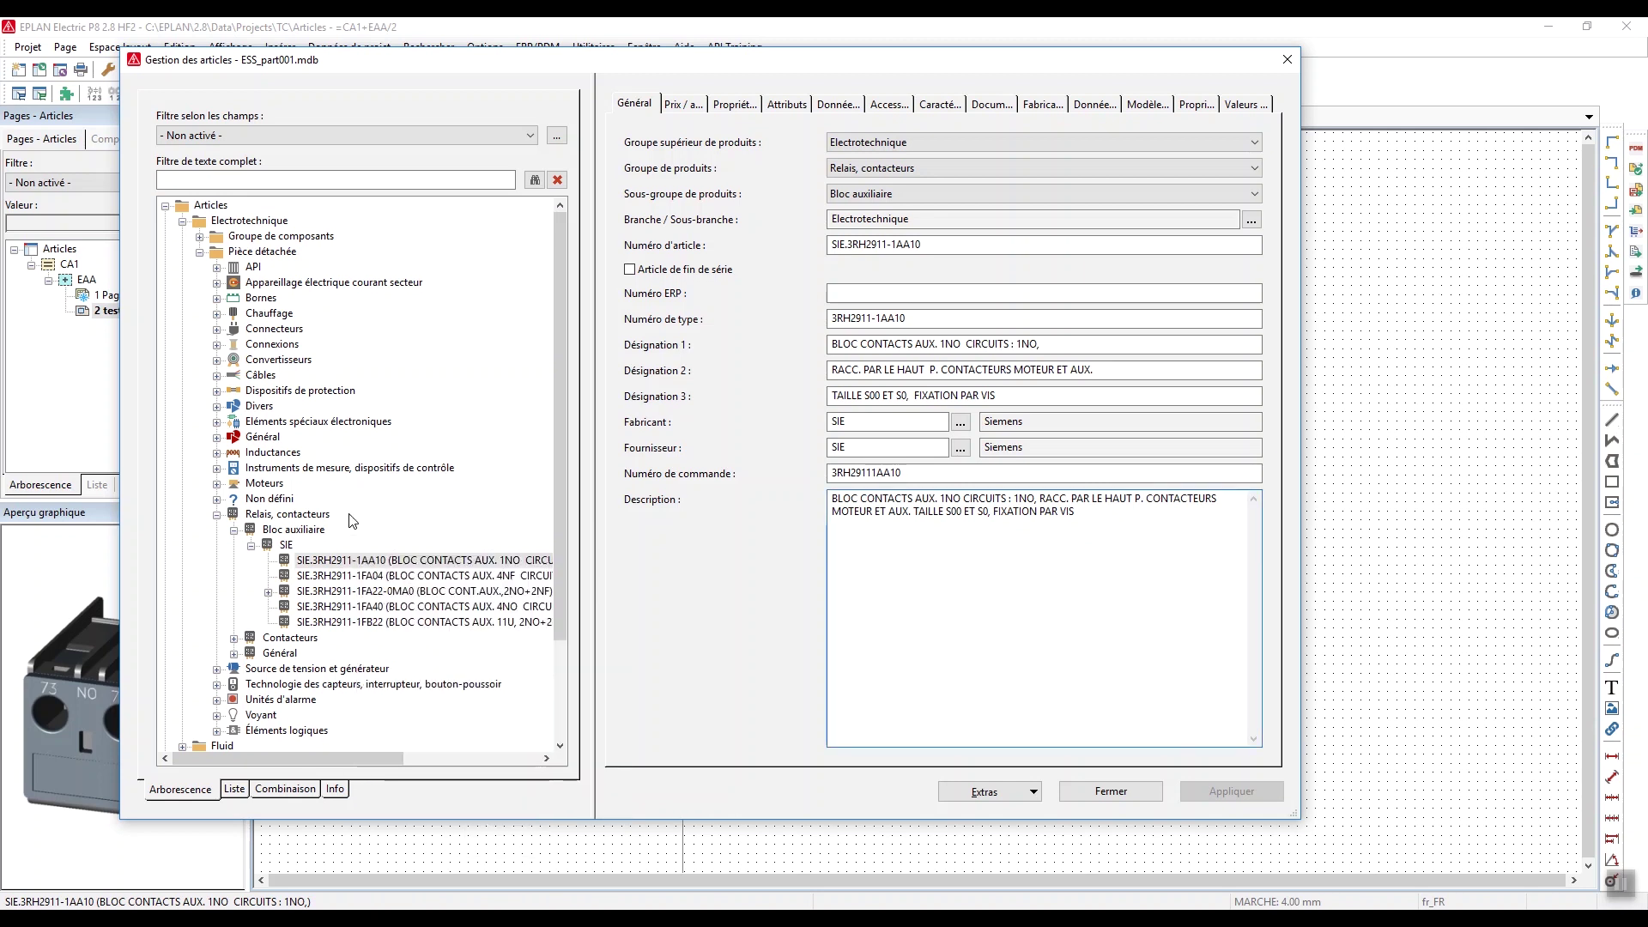
Check the commands available for the whole Relais, contacteurs category, and dismiss them
click(291, 515)
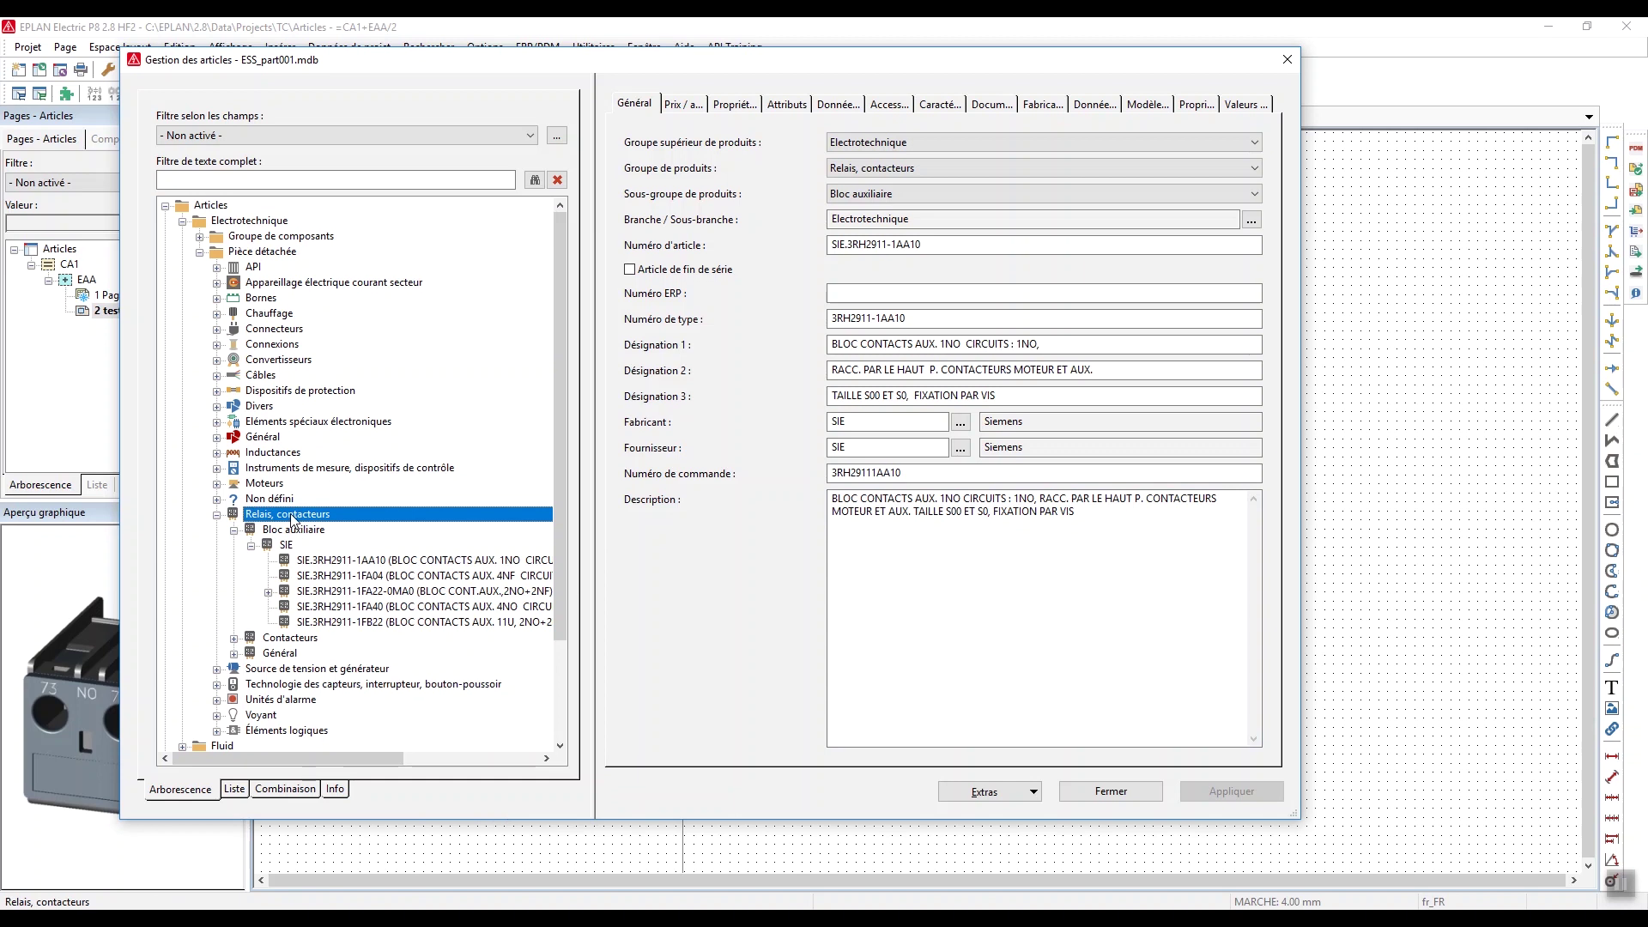
right_click(293, 518)
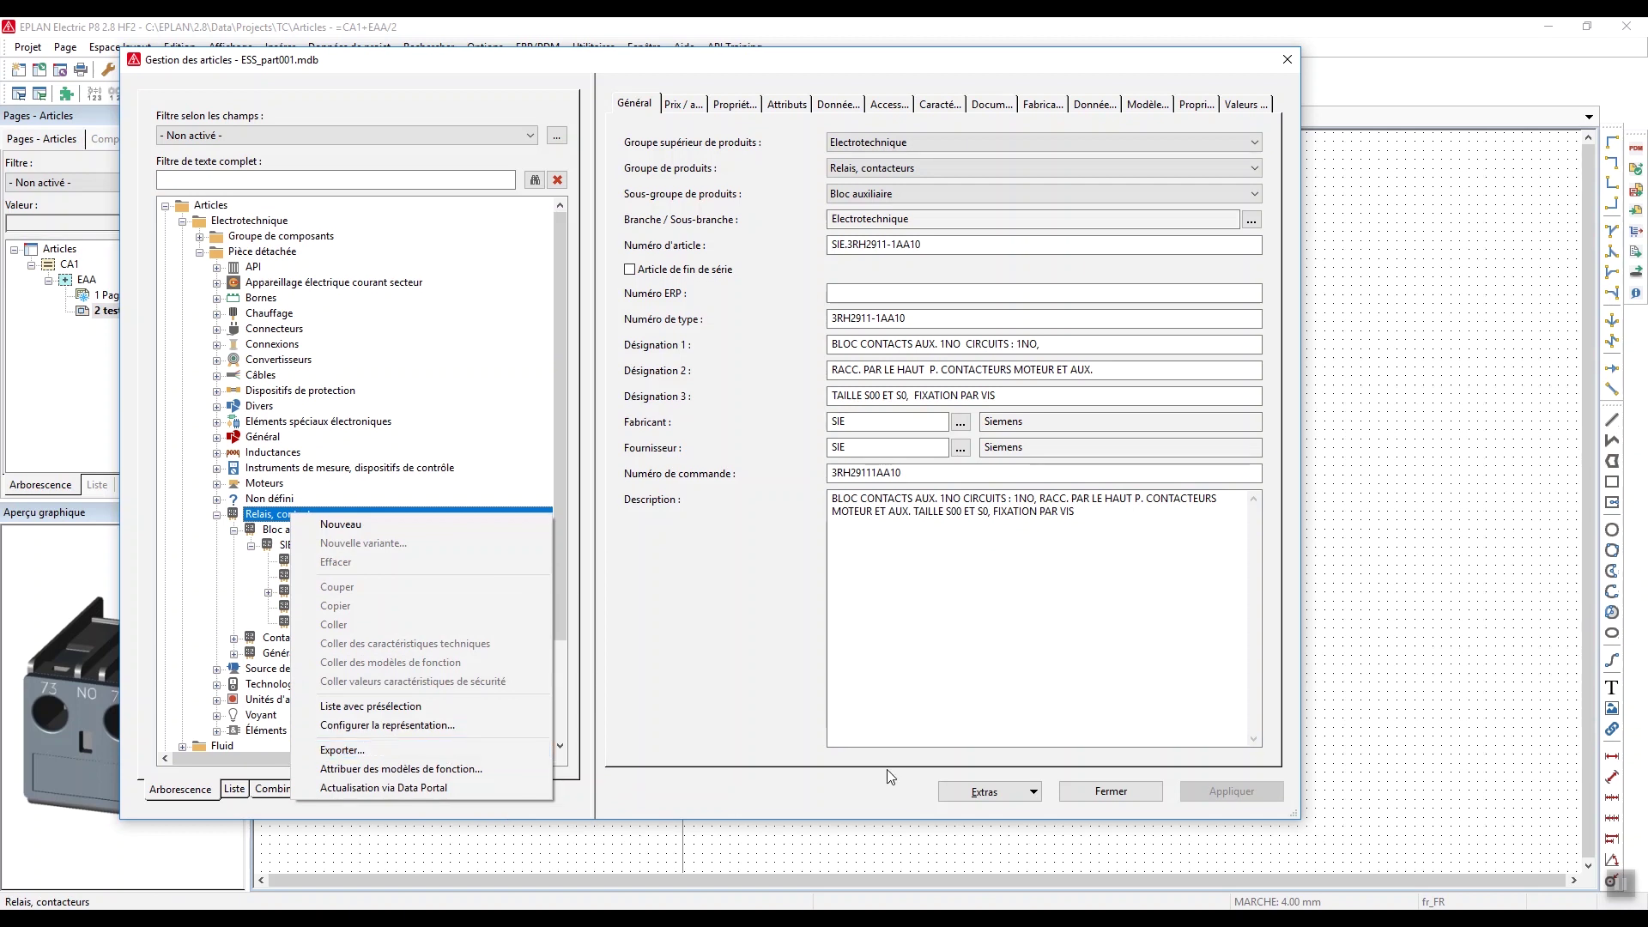
click(873, 709)
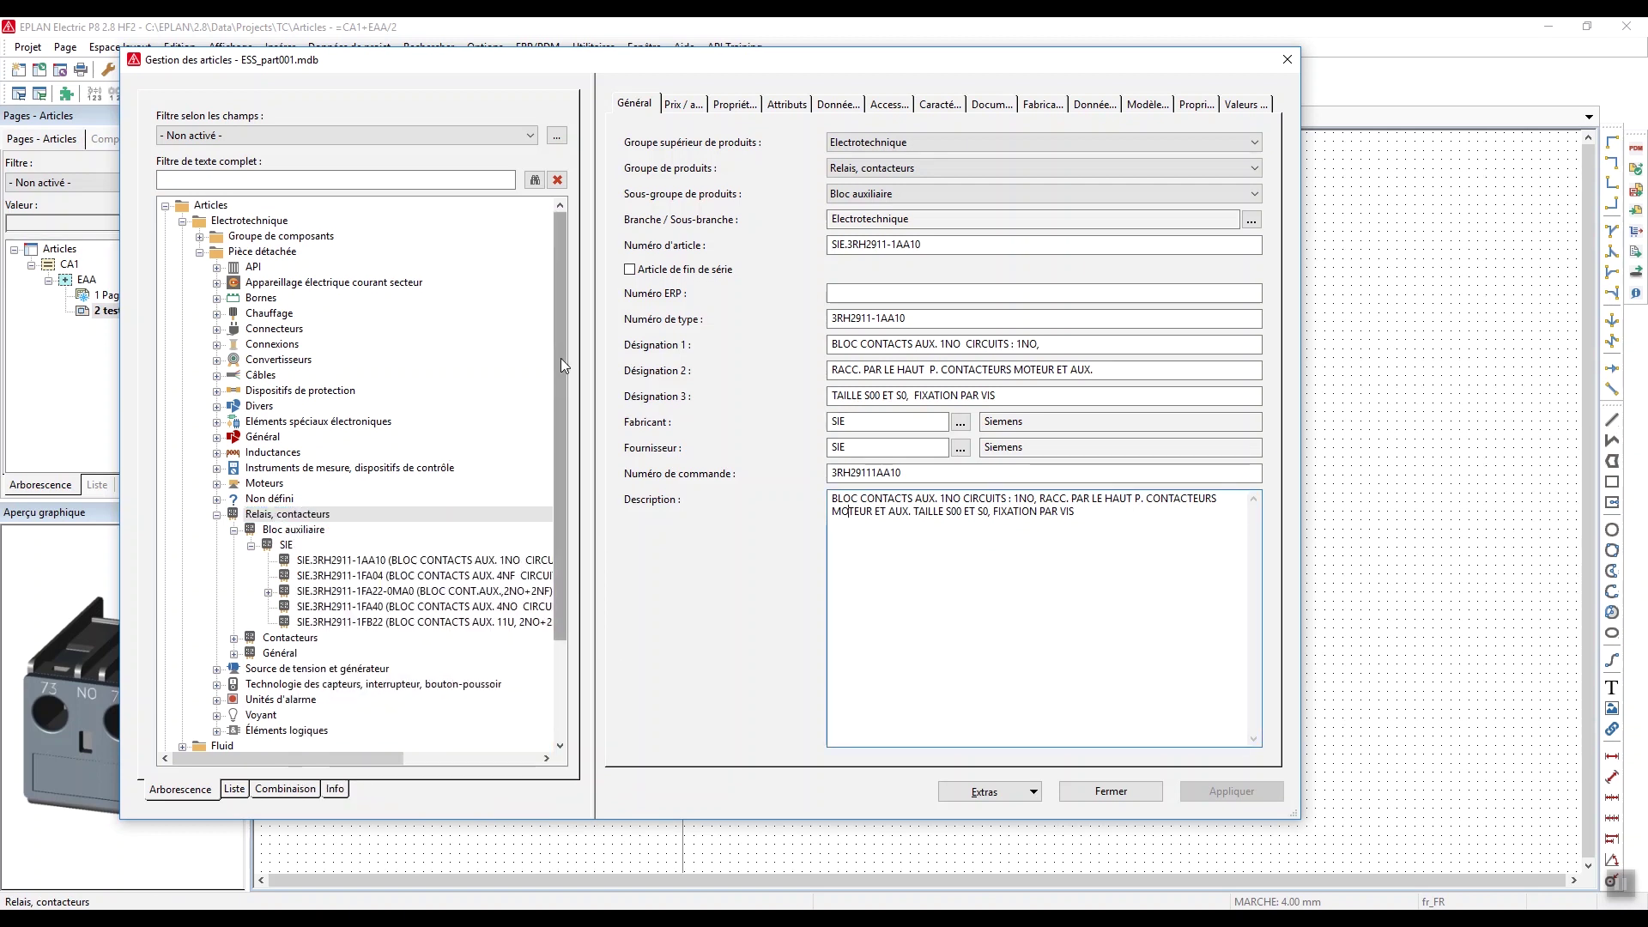
Look up the general export and import commands of the article management without running either
click(993, 792)
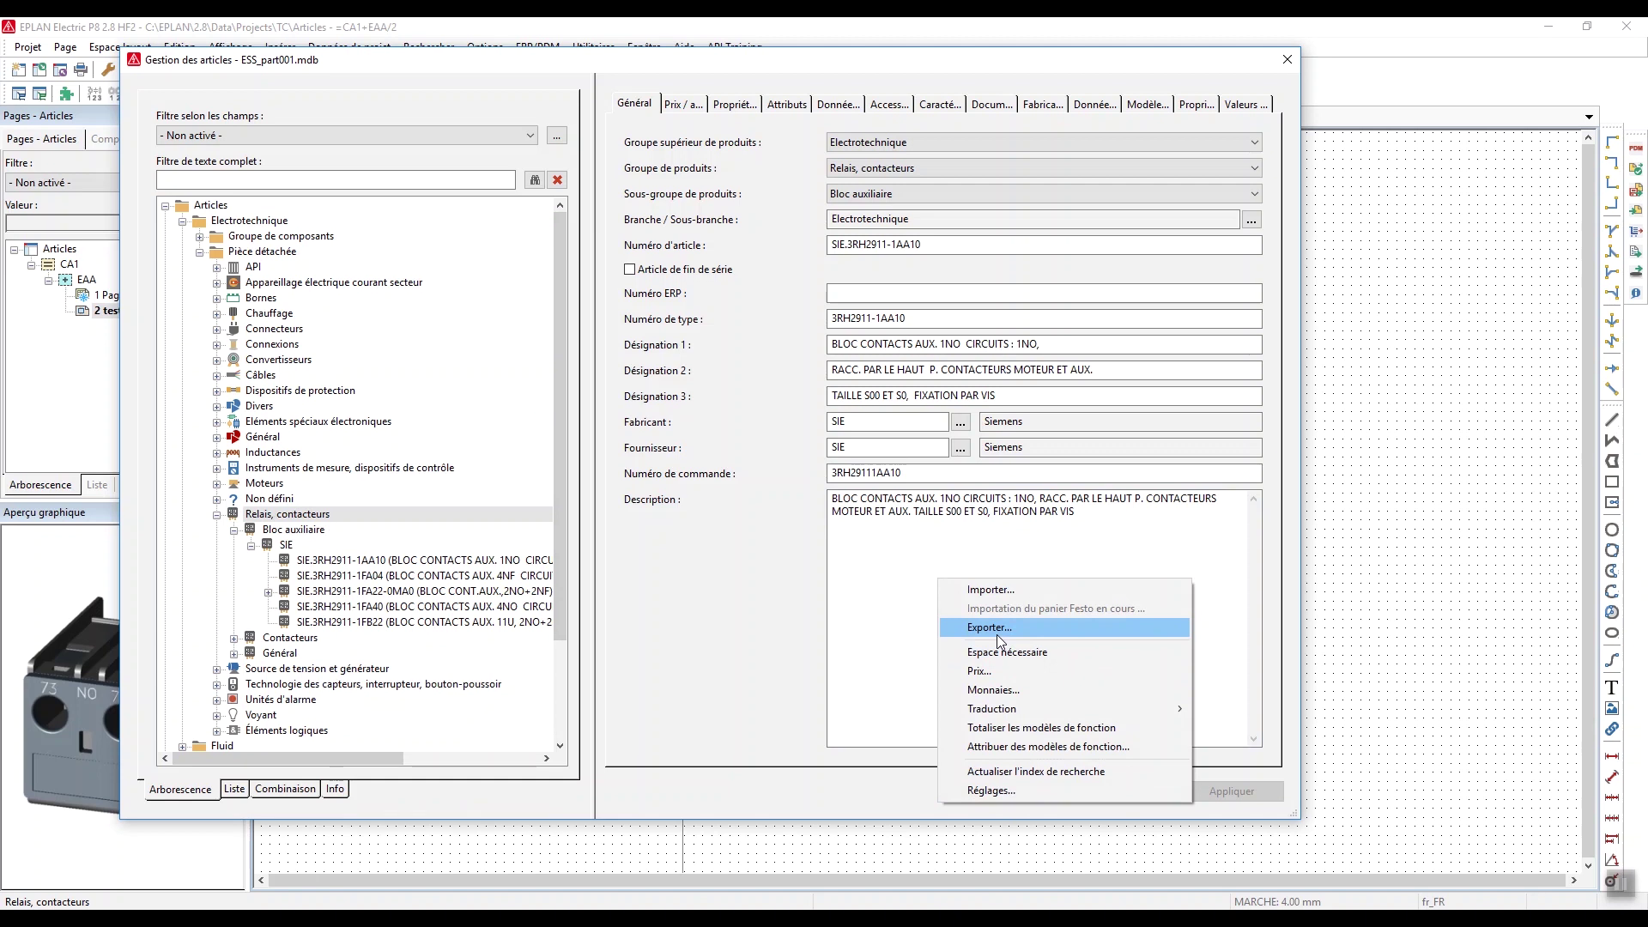
click(702, 643)
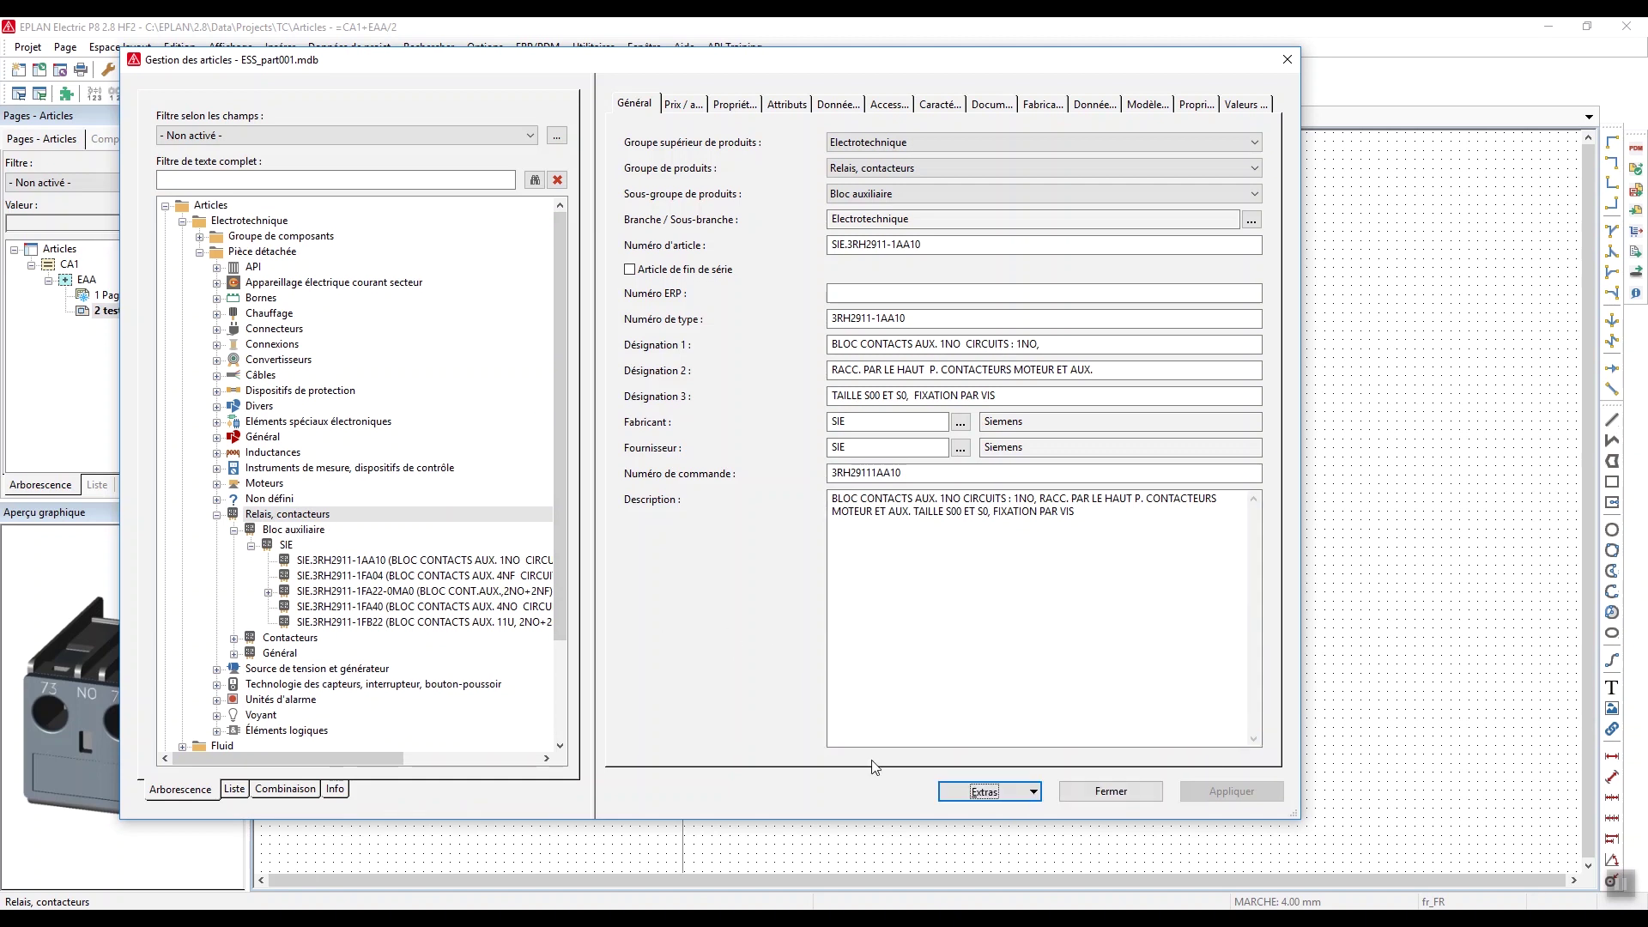
click(987, 794)
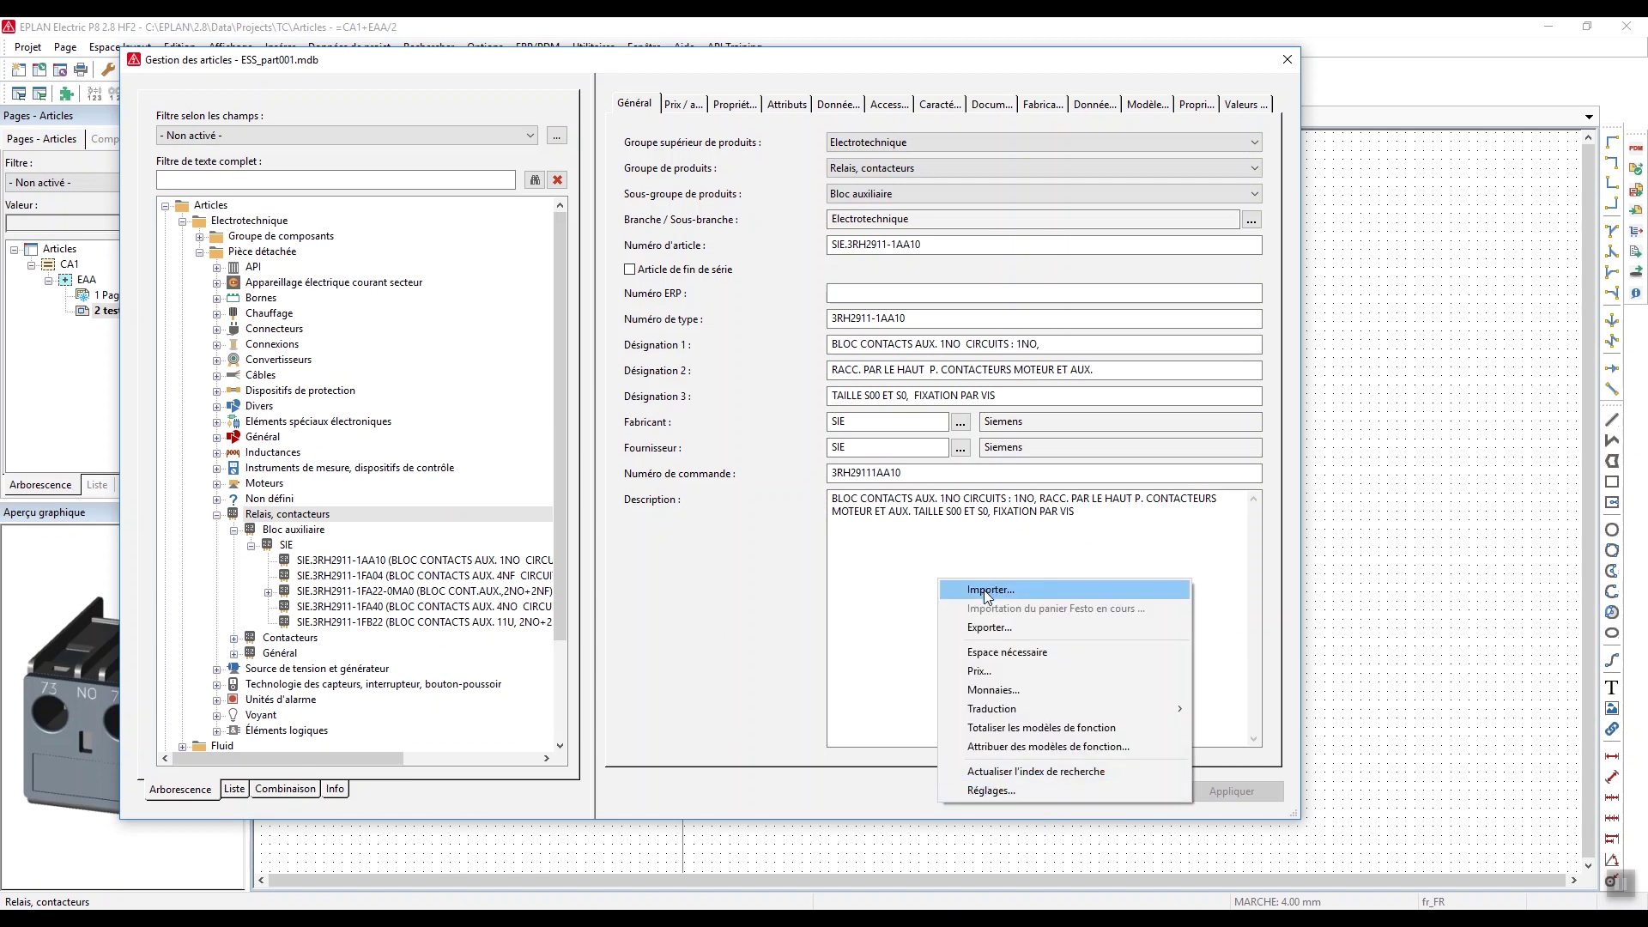
click(775, 650)
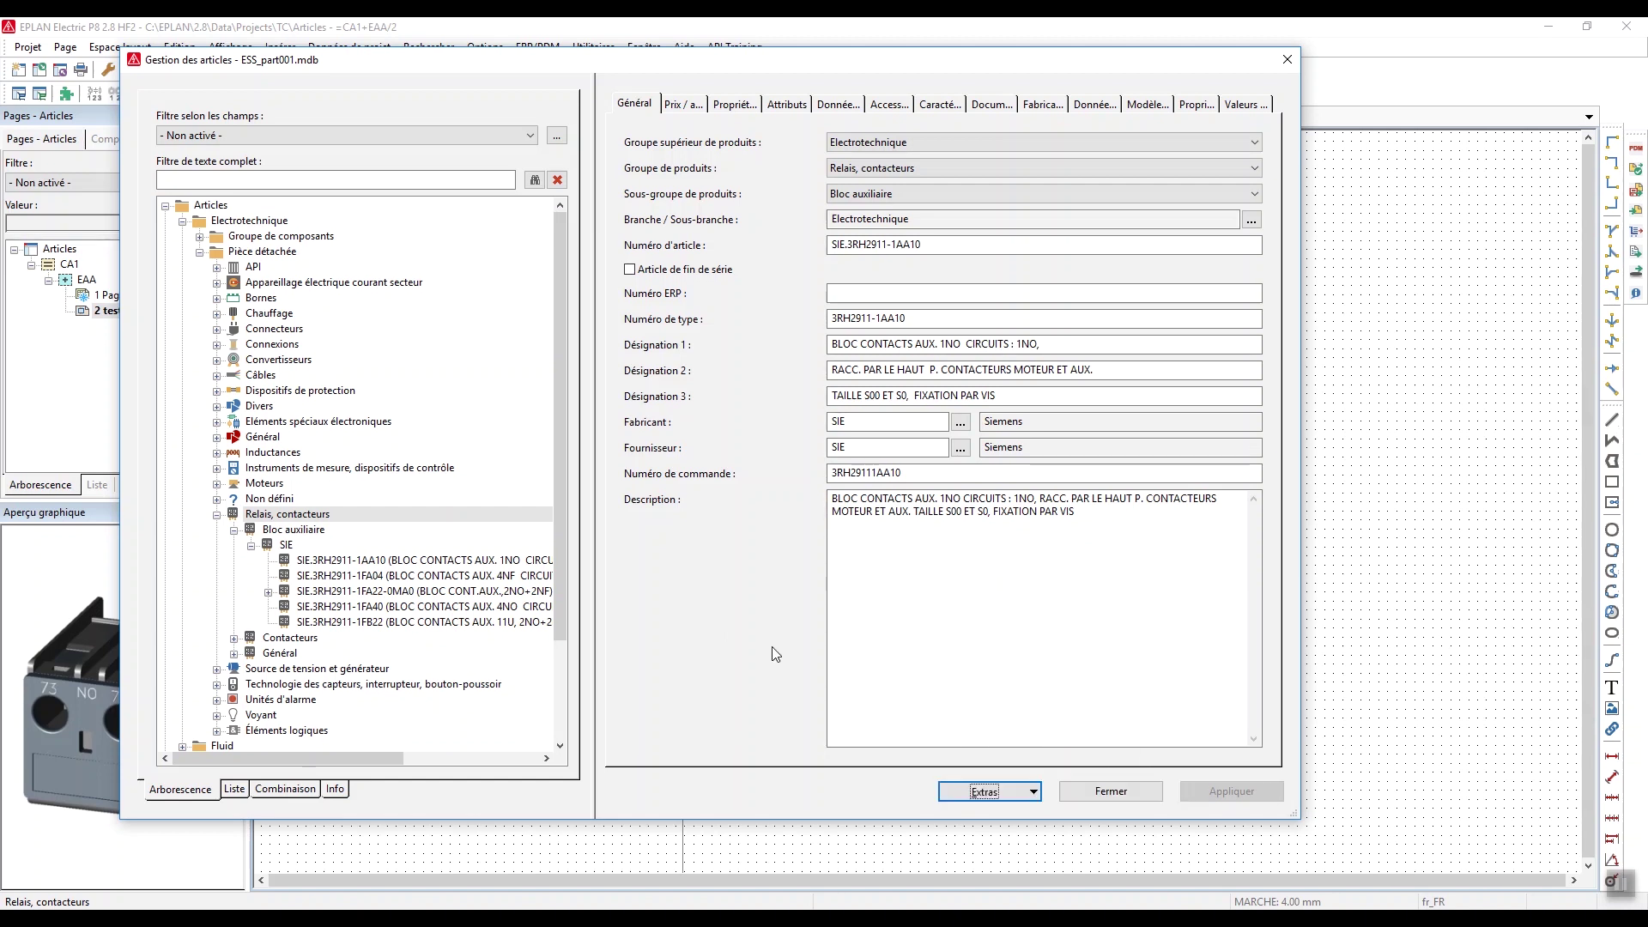
Collapse the SIE auxiliary blocks and select cable LAPP.00100654 in the LAPP group under Câbles, Général
click(1127, 791)
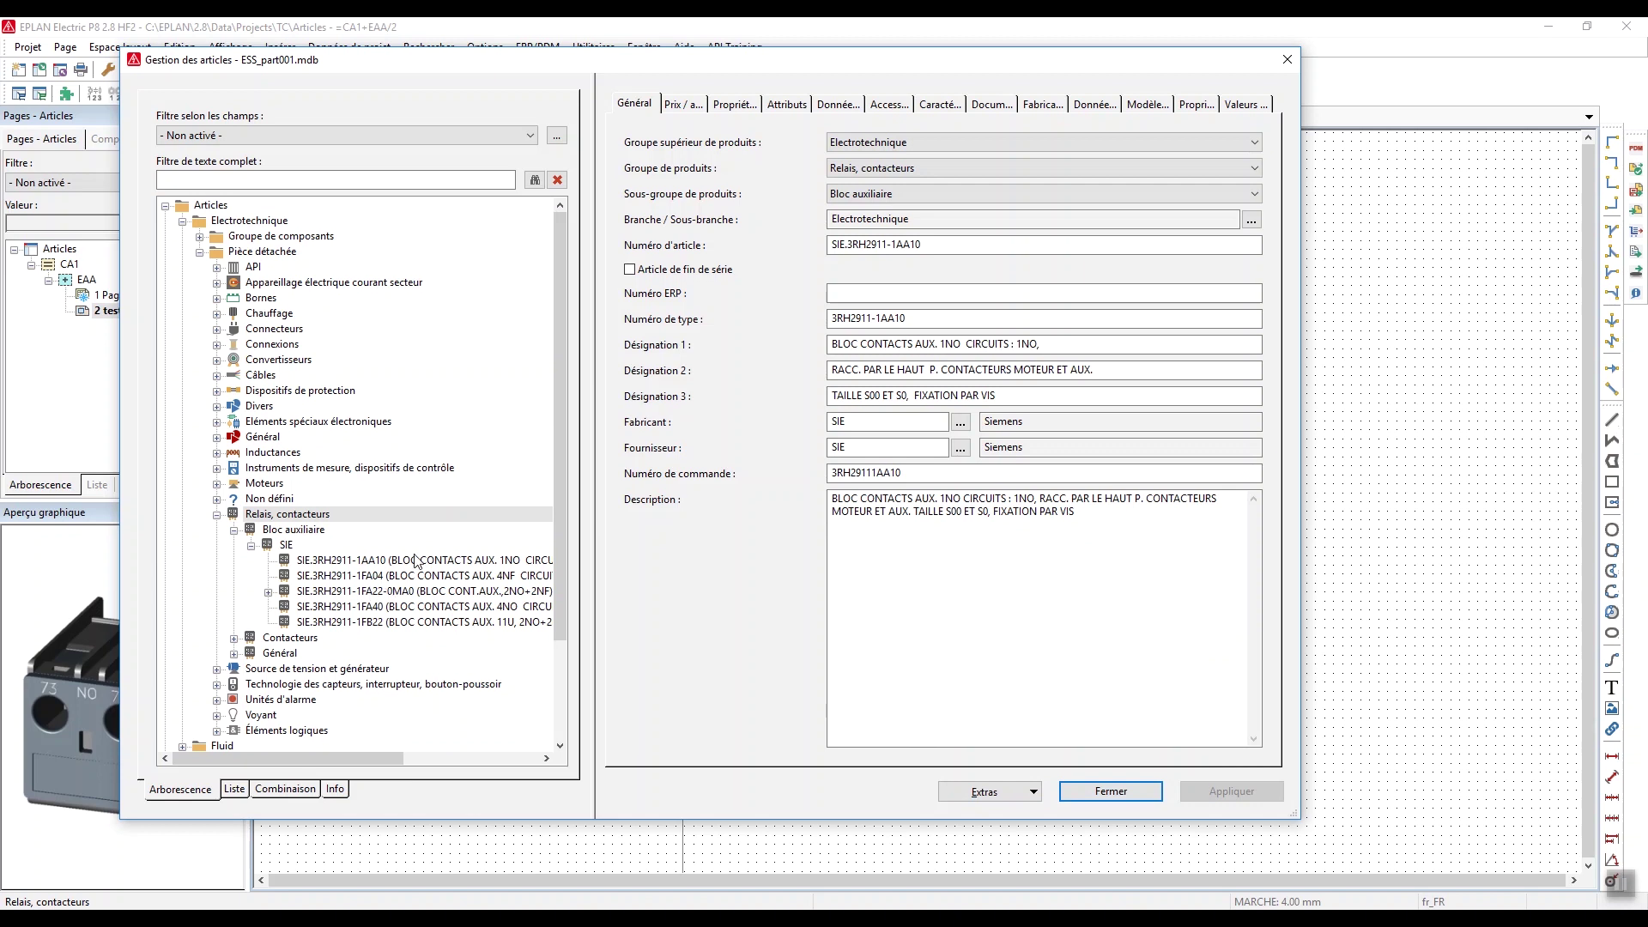
drag(560, 377, 553, 441)
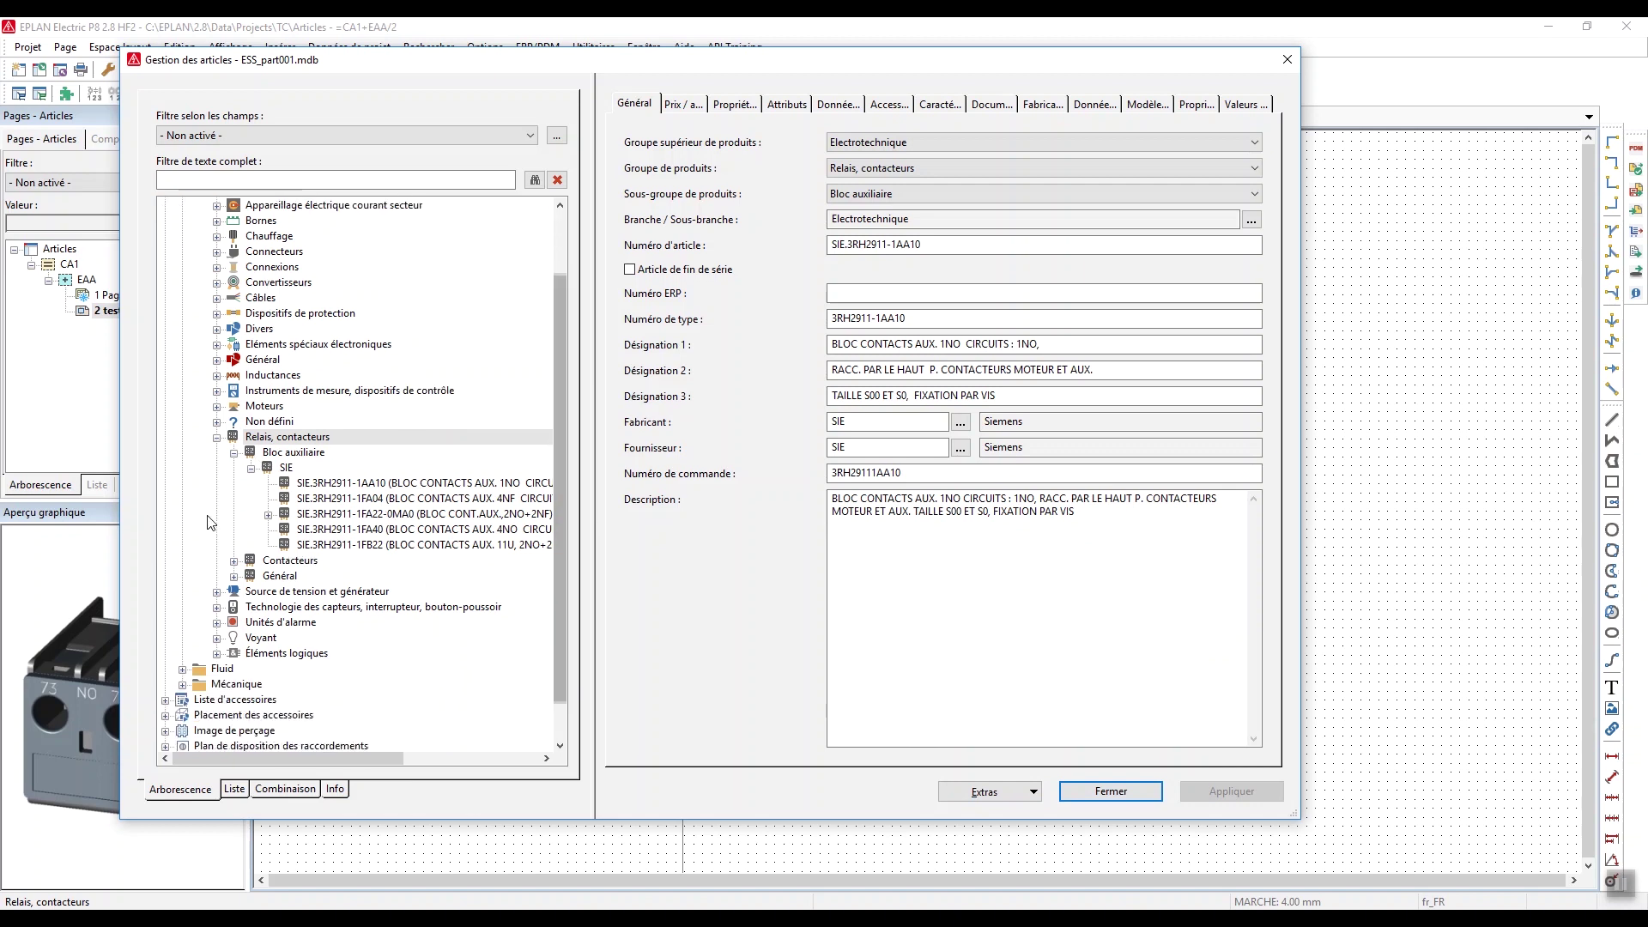
click(252, 468)
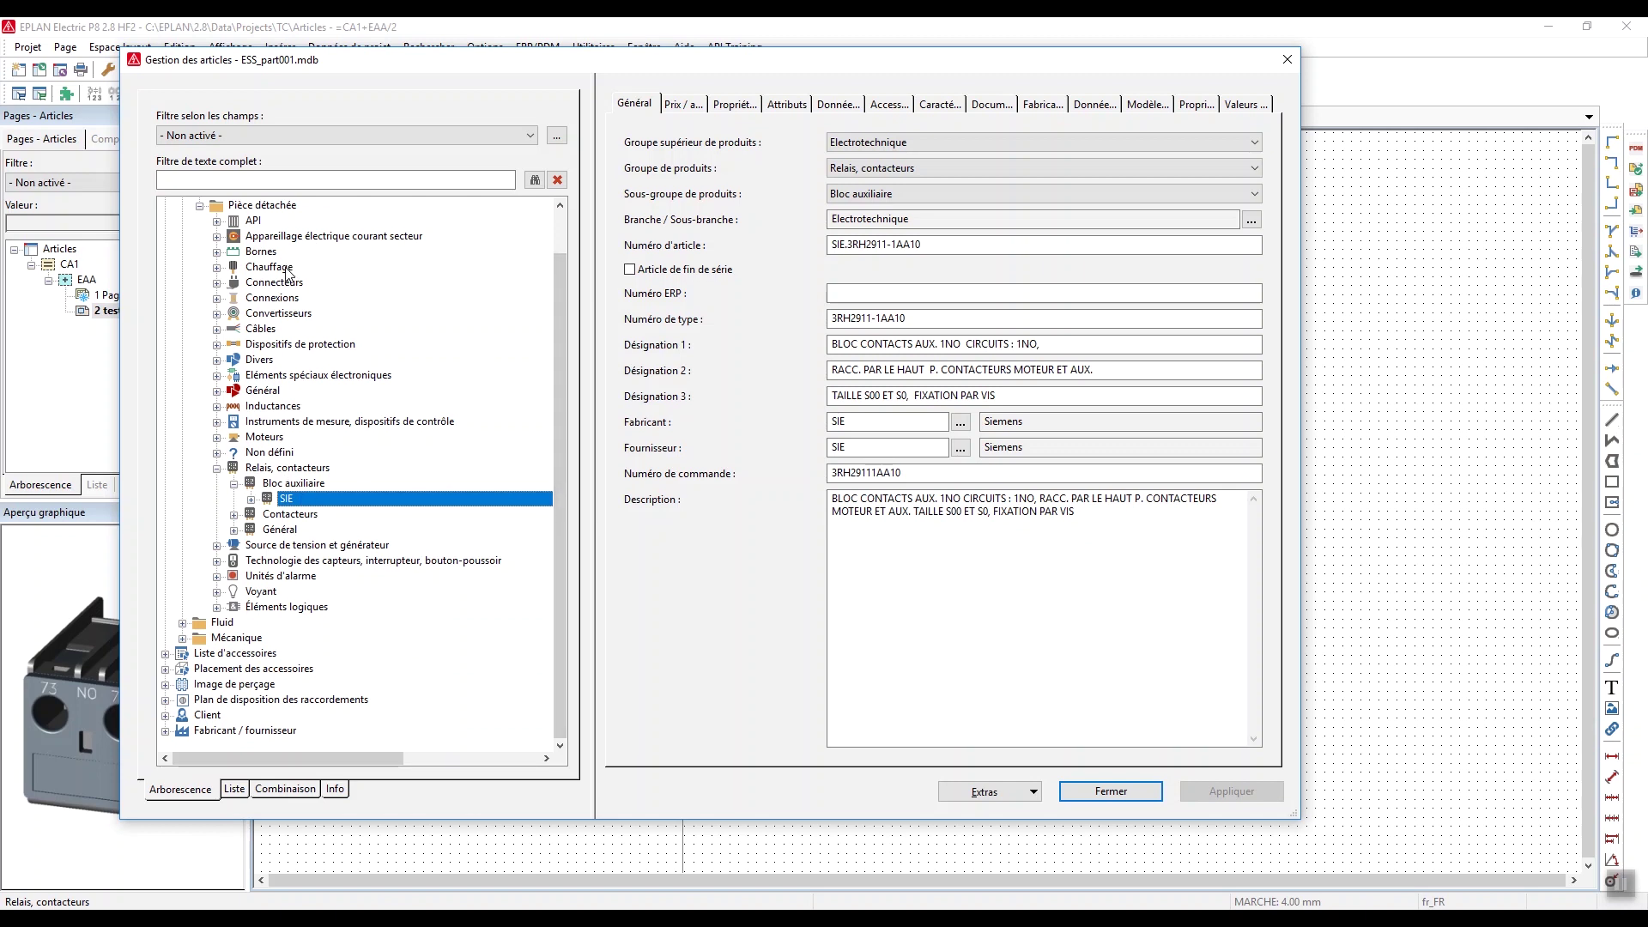
click(217, 330)
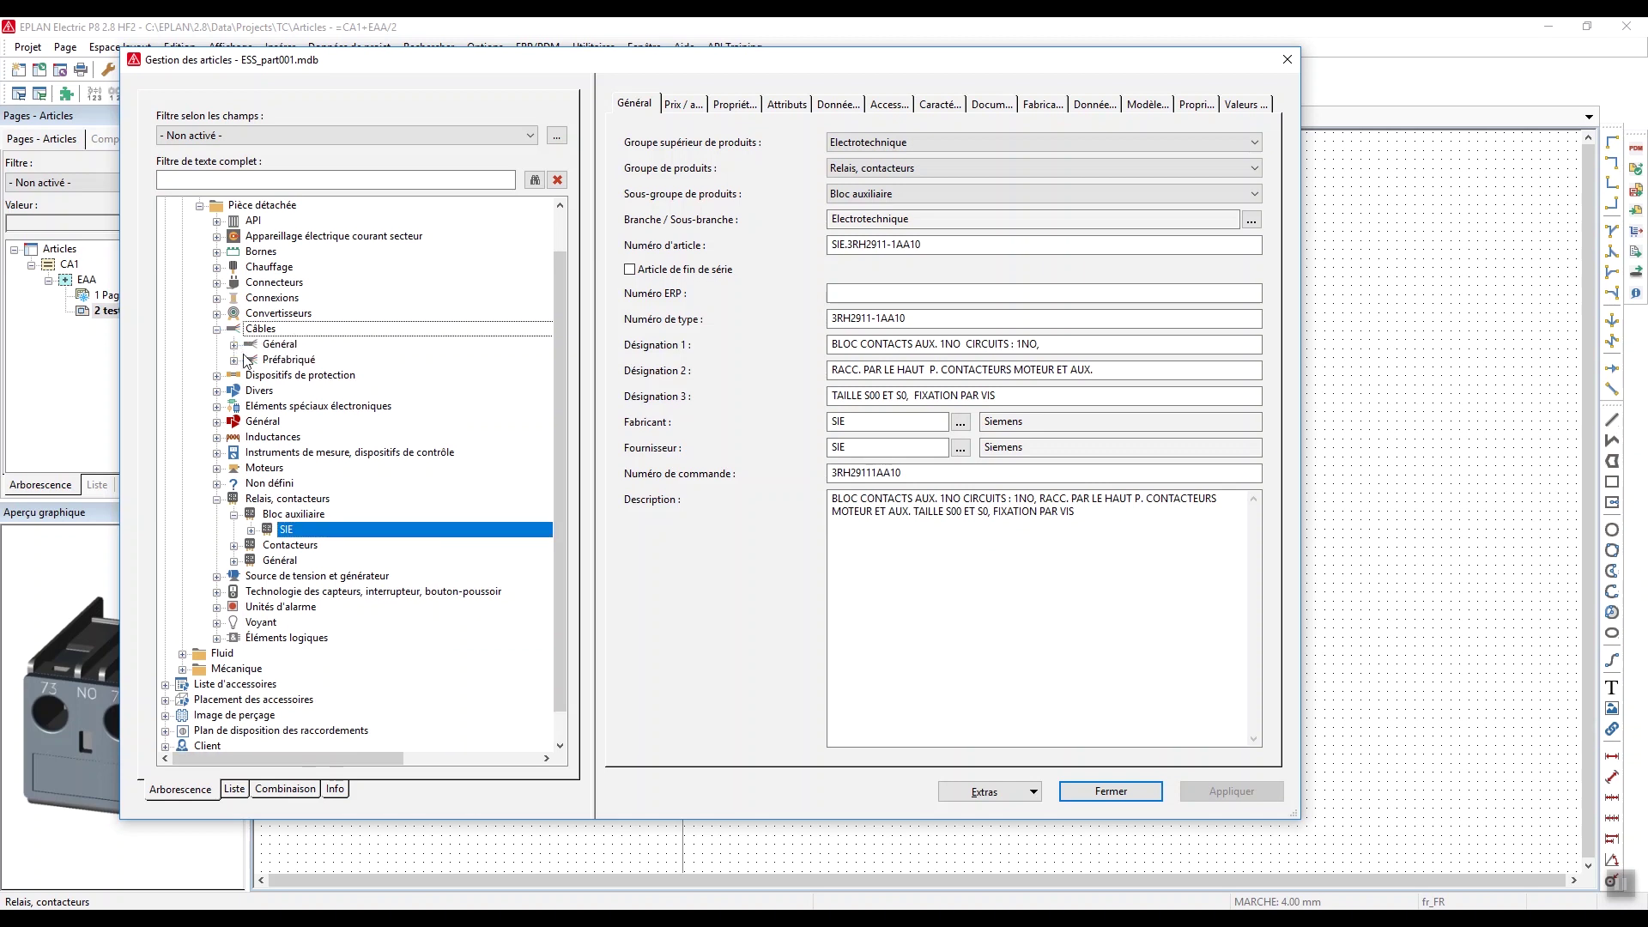
click(234, 344)
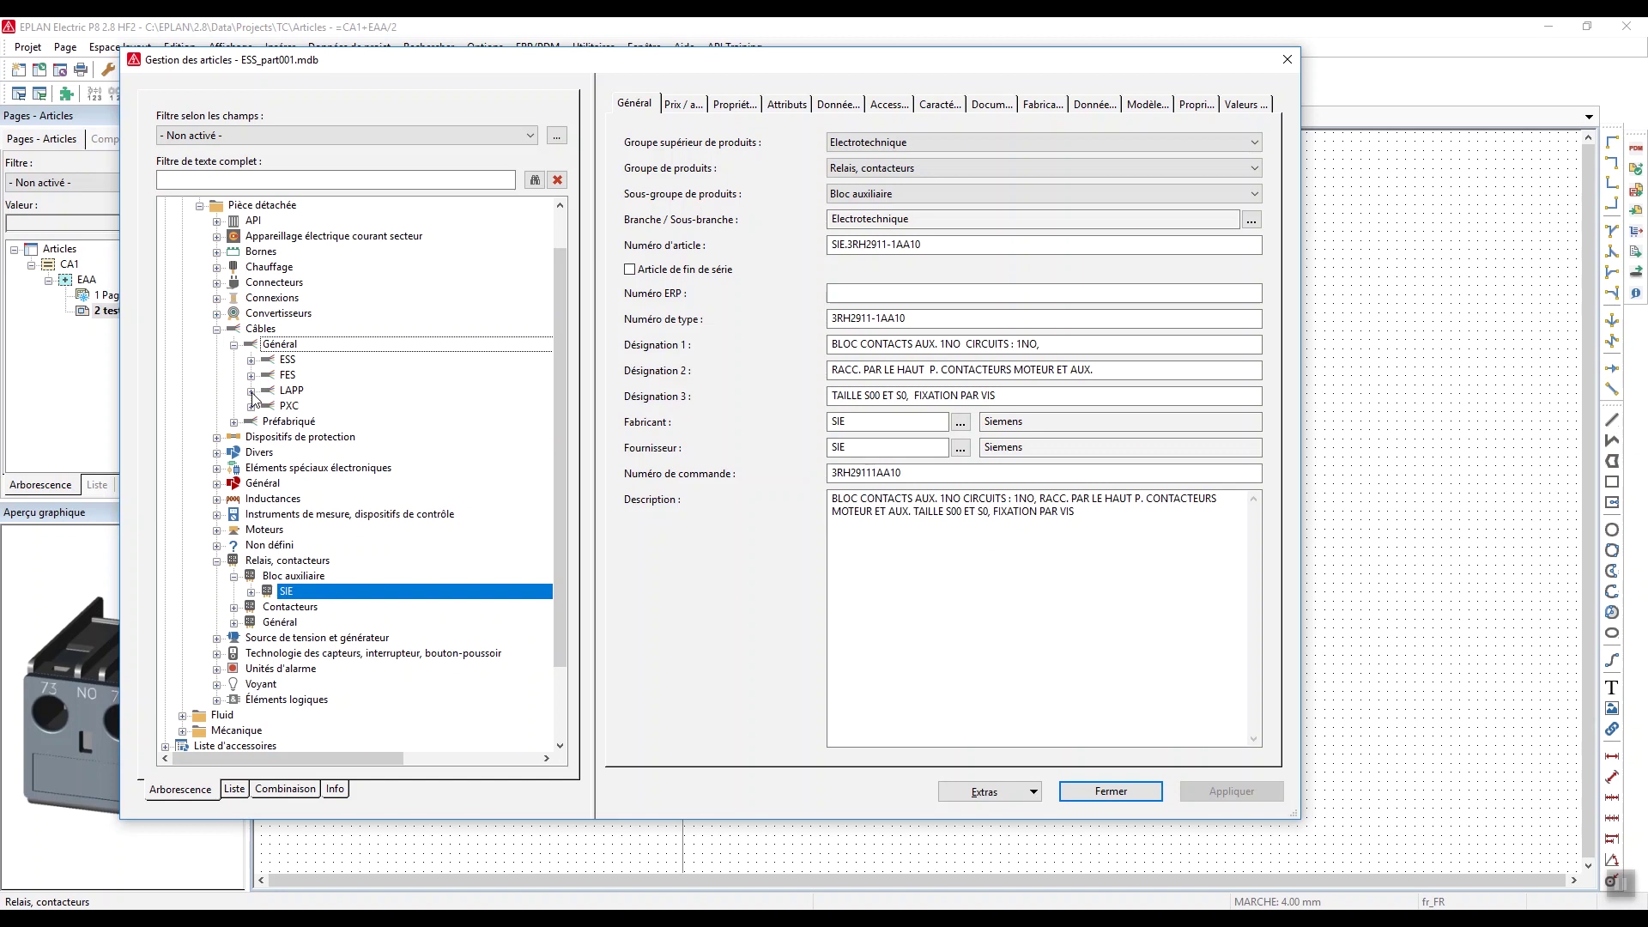
click(252, 396)
click(363, 297)
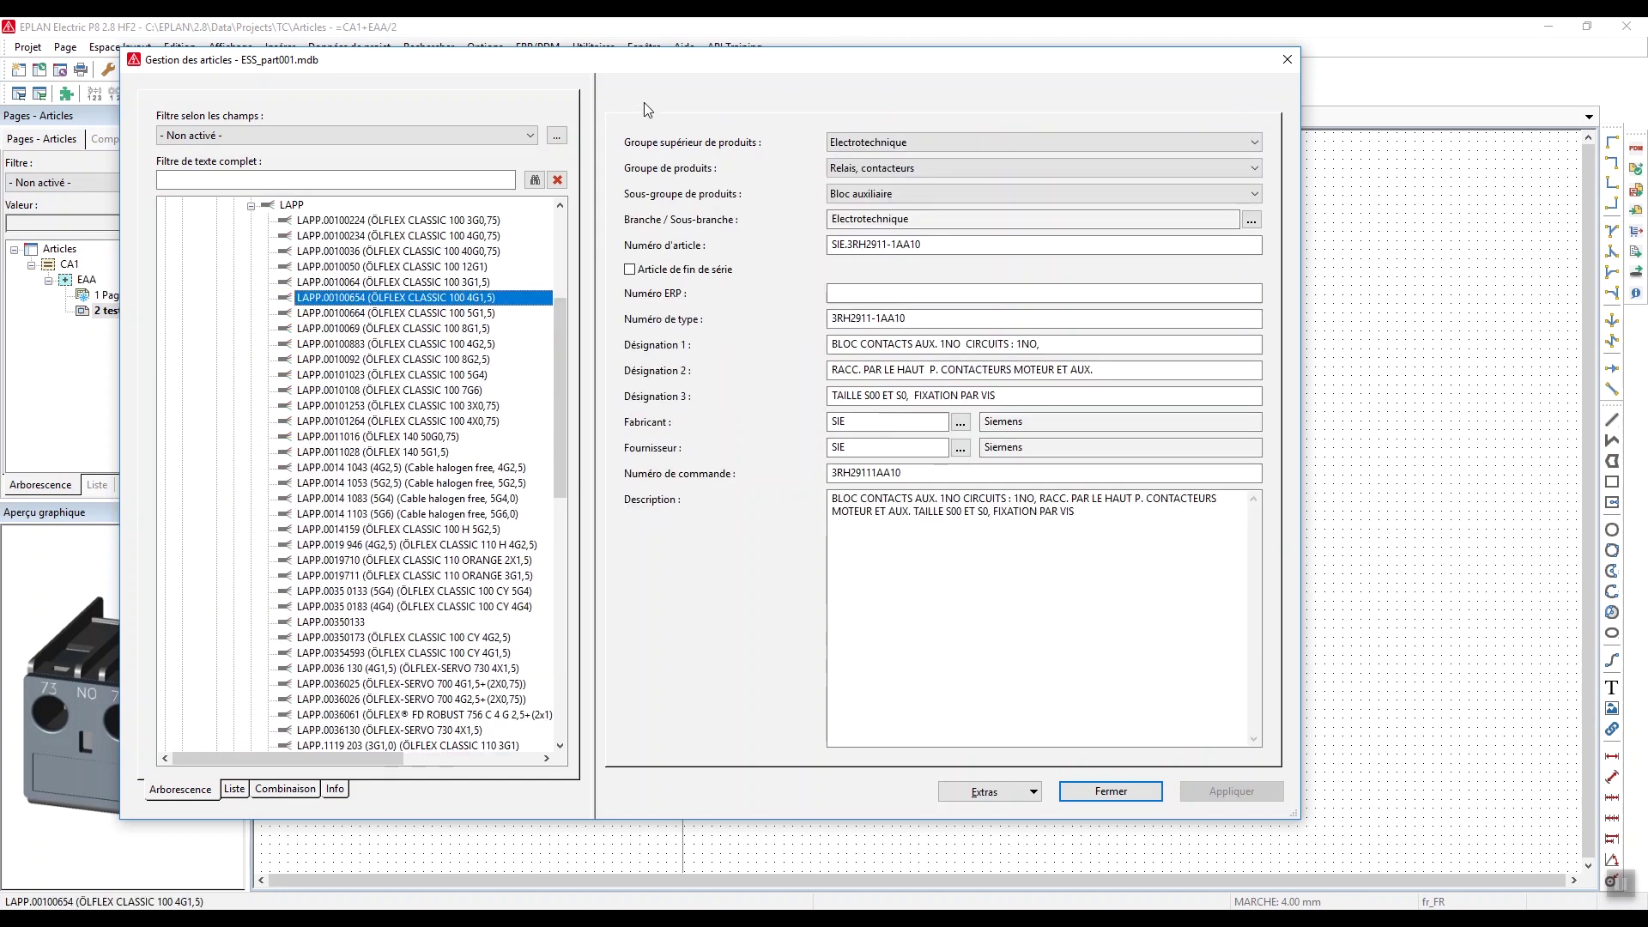
Examine every data category of cable LAPP.00100654 beyond the general data, including prices, documents, function templates and safety values
click(686, 104)
click(740, 104)
click(798, 106)
click(849, 106)
click(906, 105)
click(960, 106)
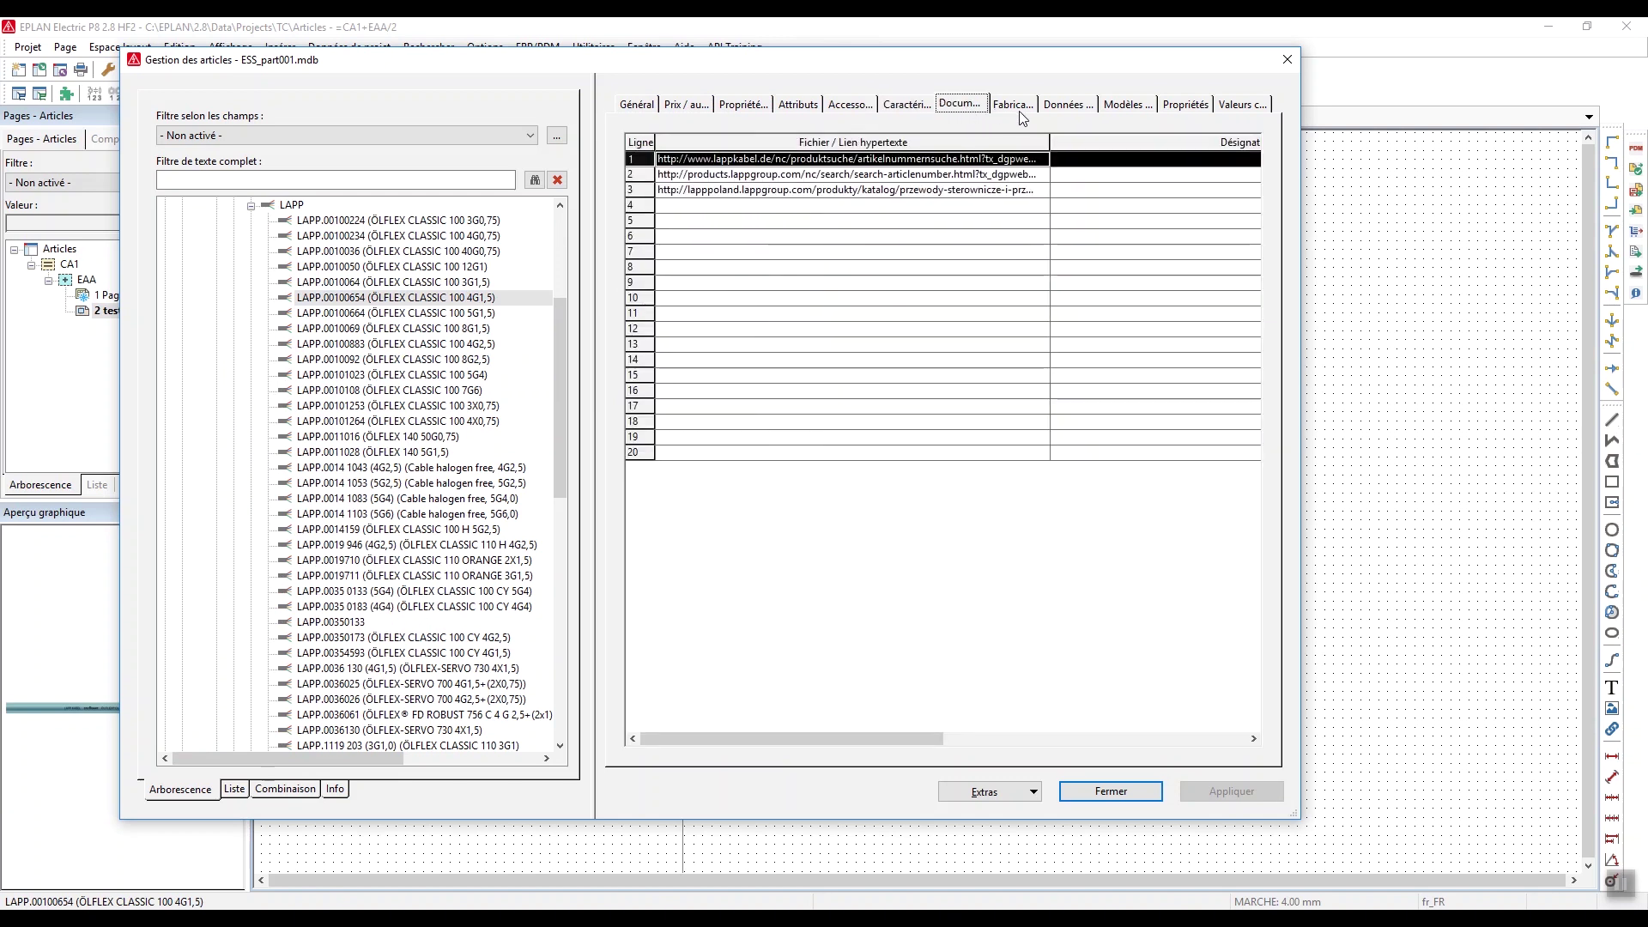
click(1014, 105)
click(1068, 105)
click(1133, 106)
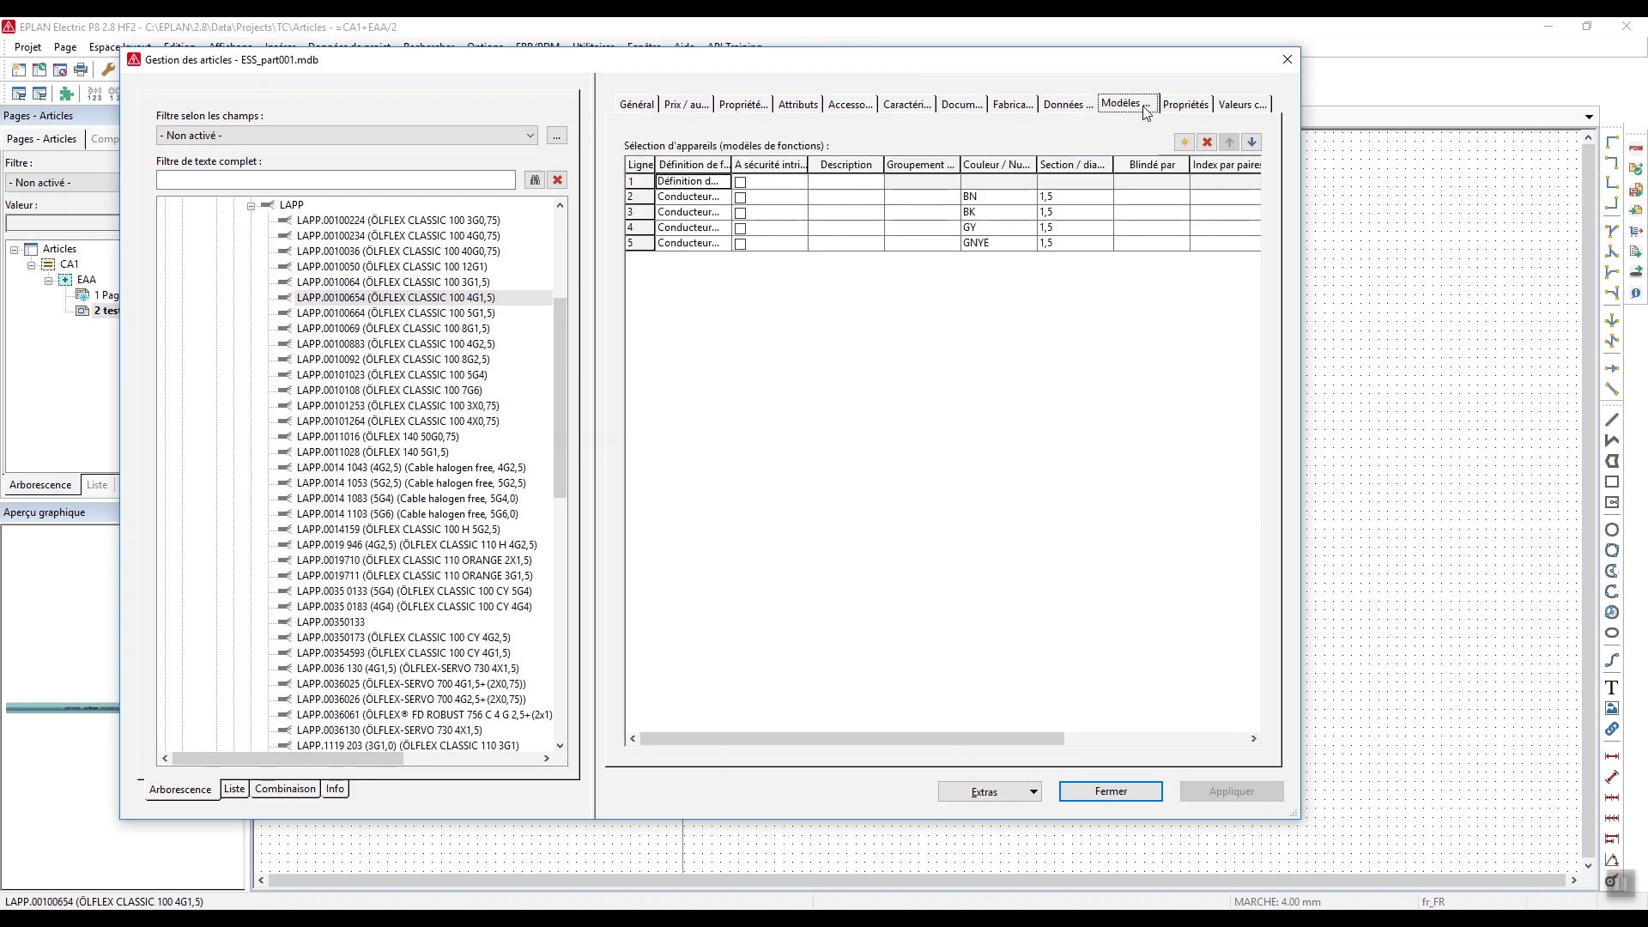
click(1185, 105)
click(1241, 105)
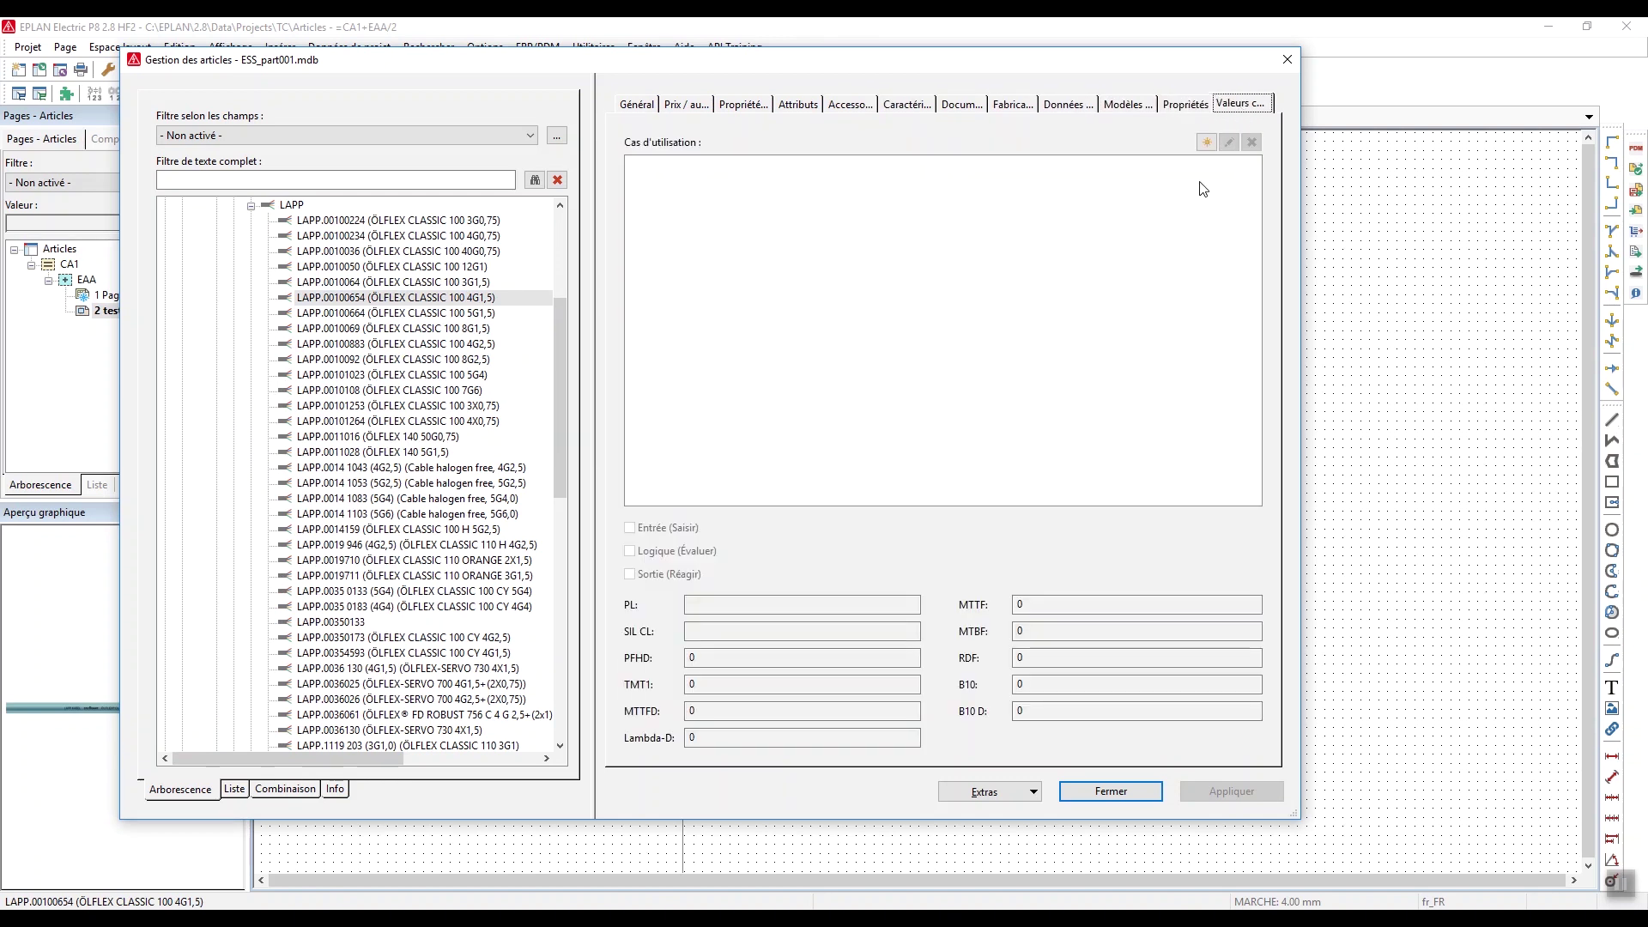
Return to the general data of cable LAPP.00100654 and highlight its article number
click(634, 105)
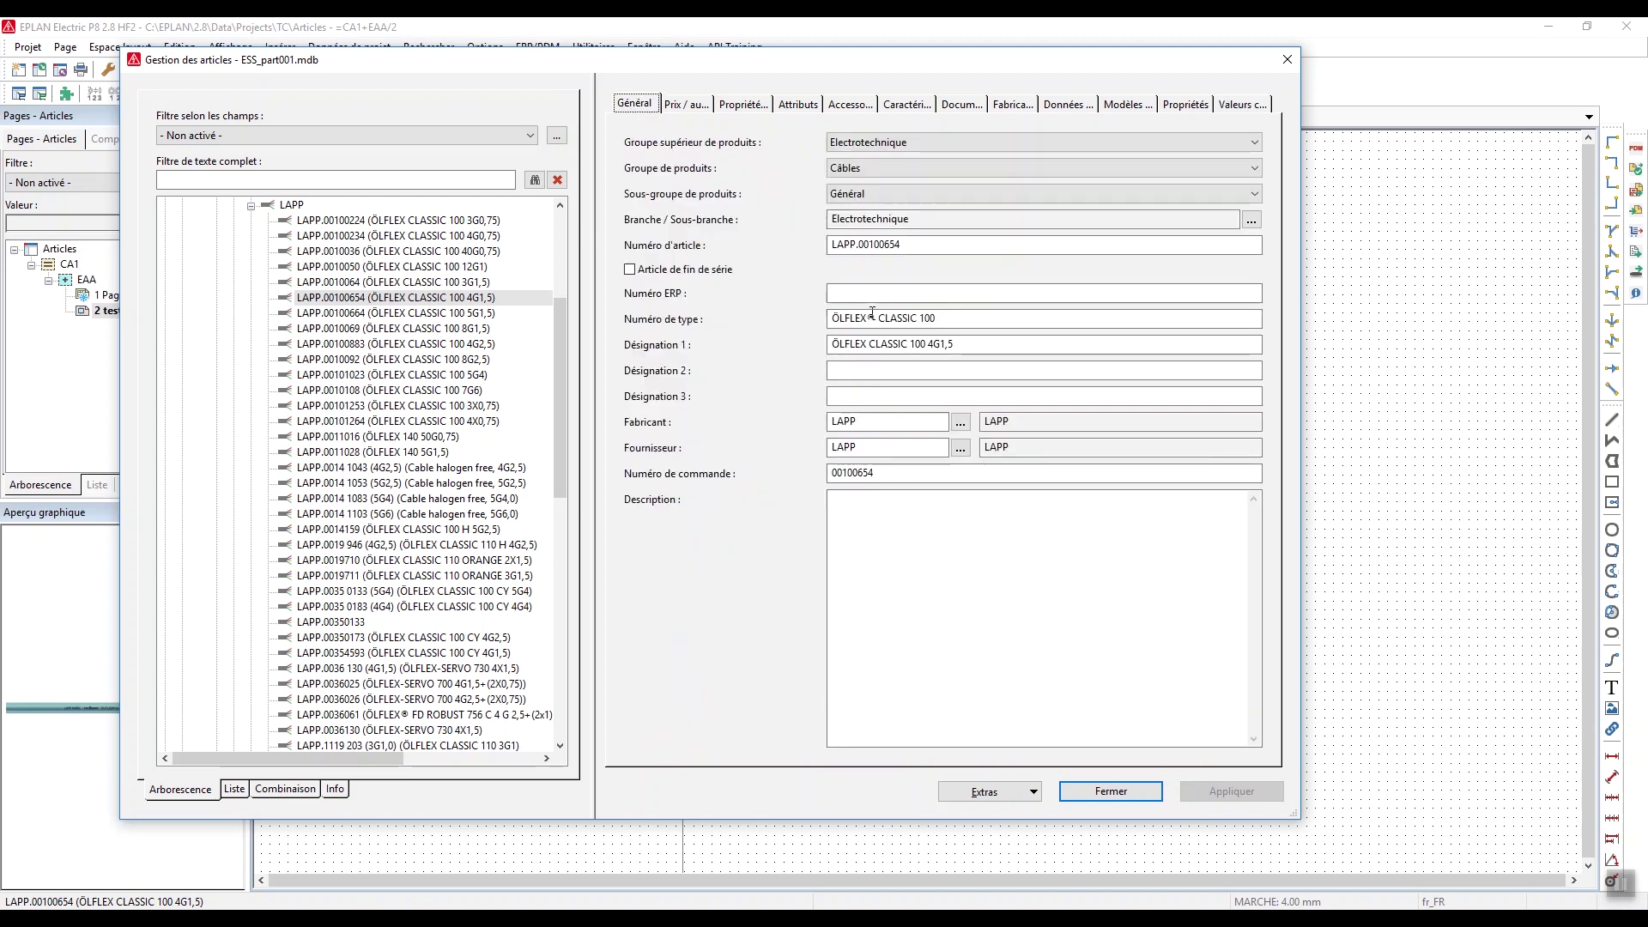
click(951, 249)
drag(951, 252, 792, 255)
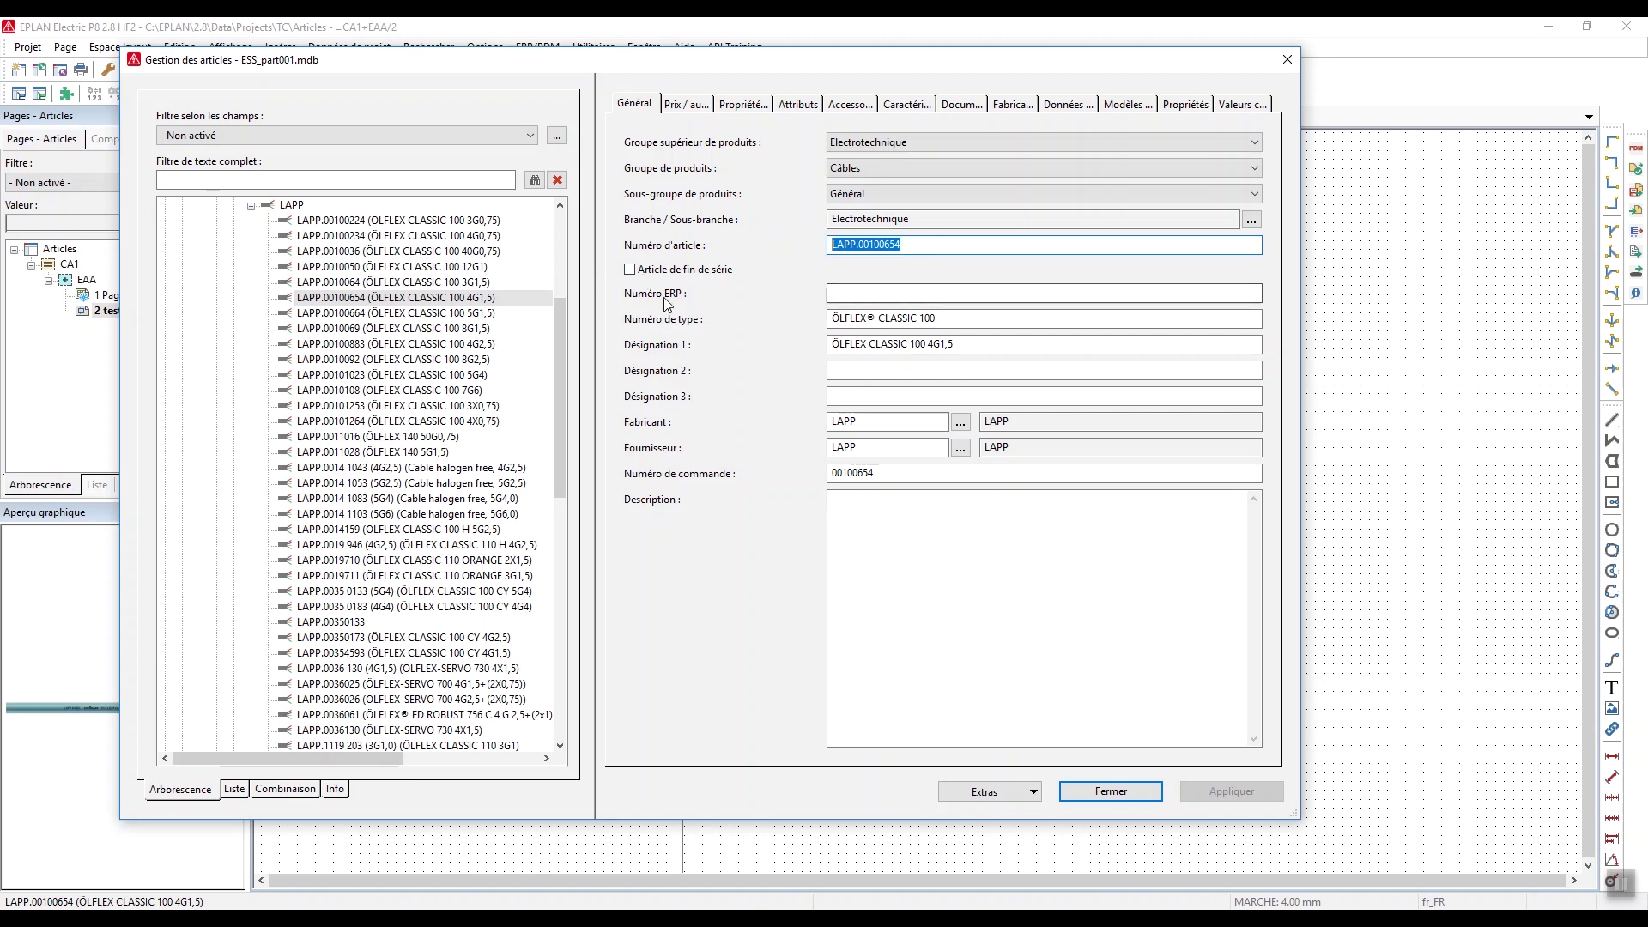
Select cable LAPP.00100664, check its technical characteristics and documents, and select the second document's products.lappgroup.com link
drag(562, 410, 575, 297)
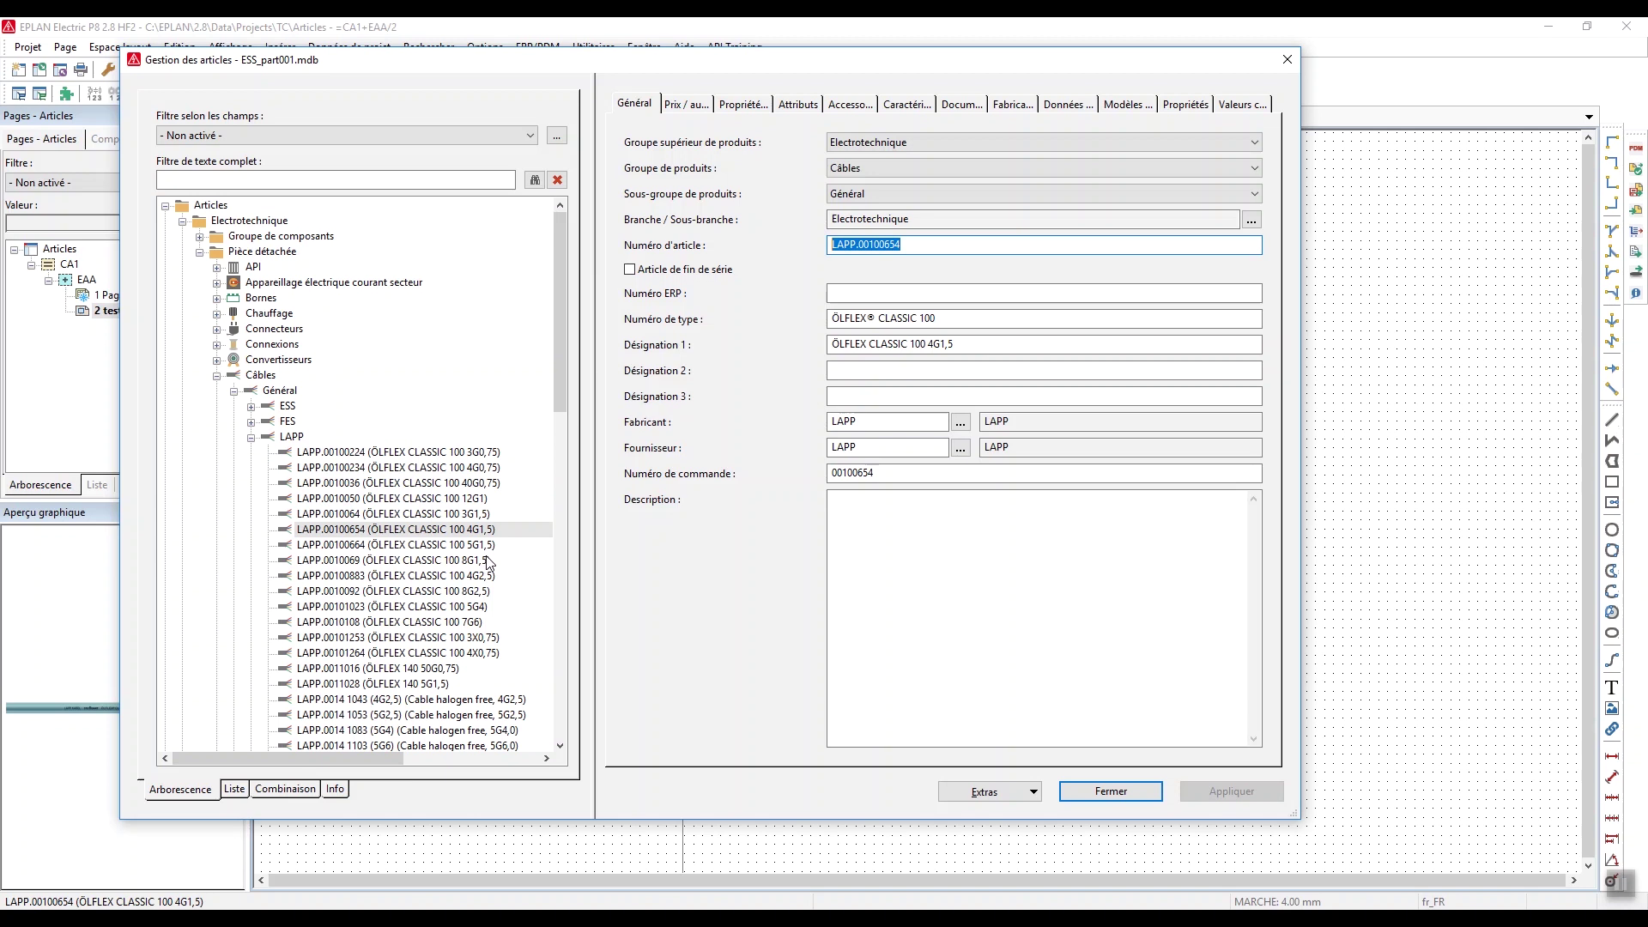
click(387, 546)
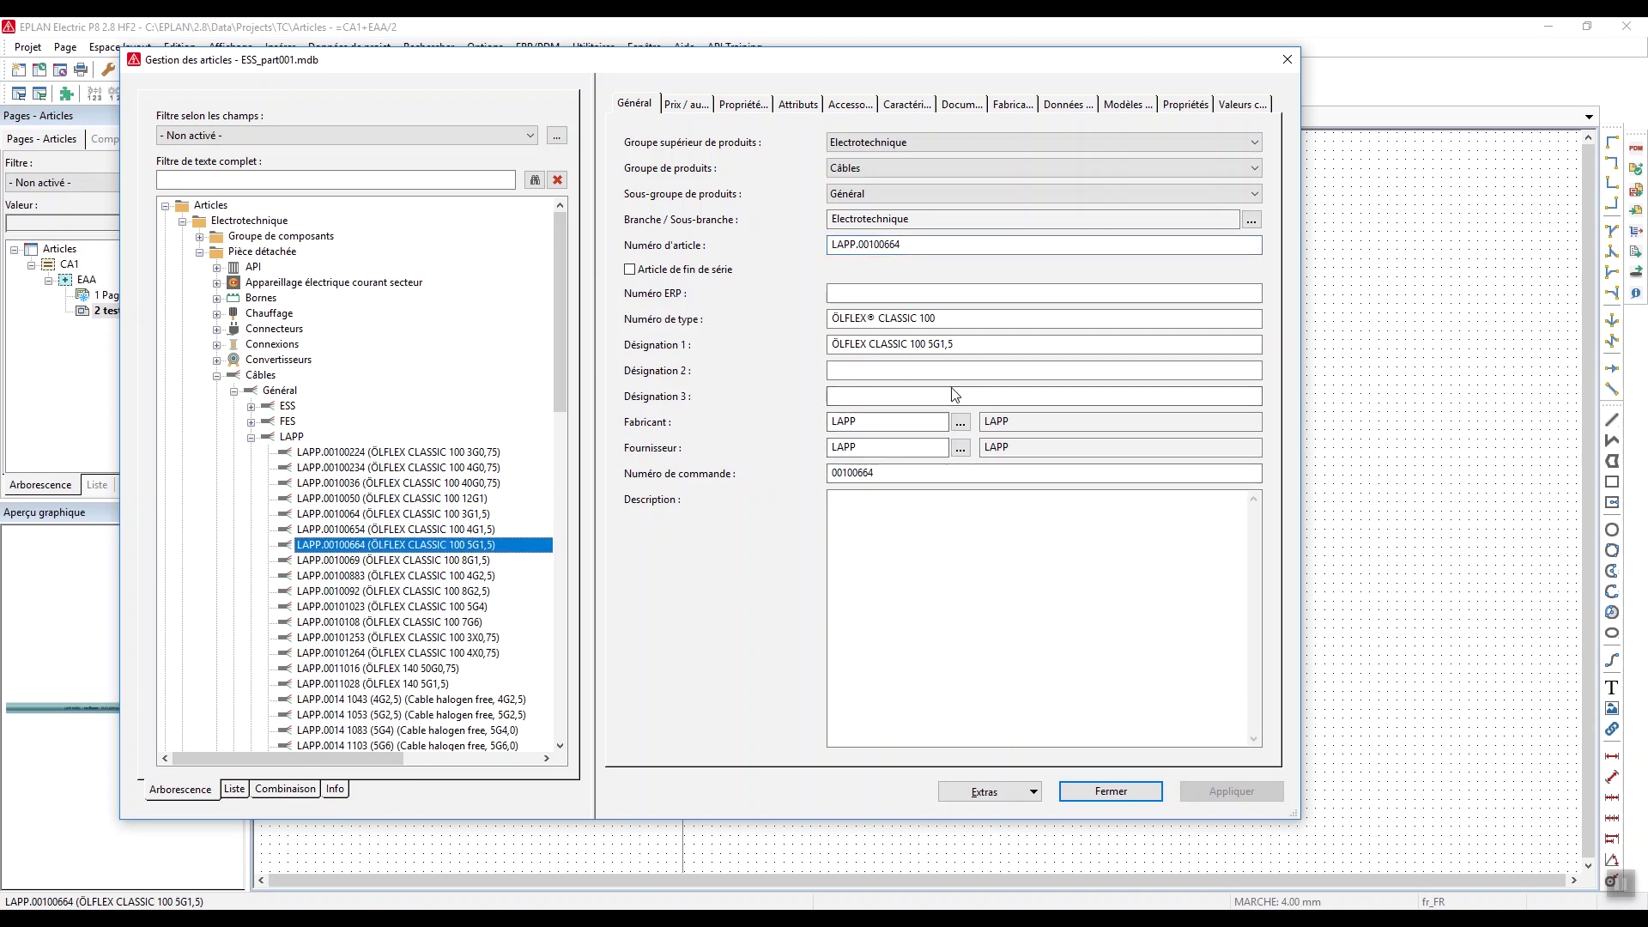
click(907, 105)
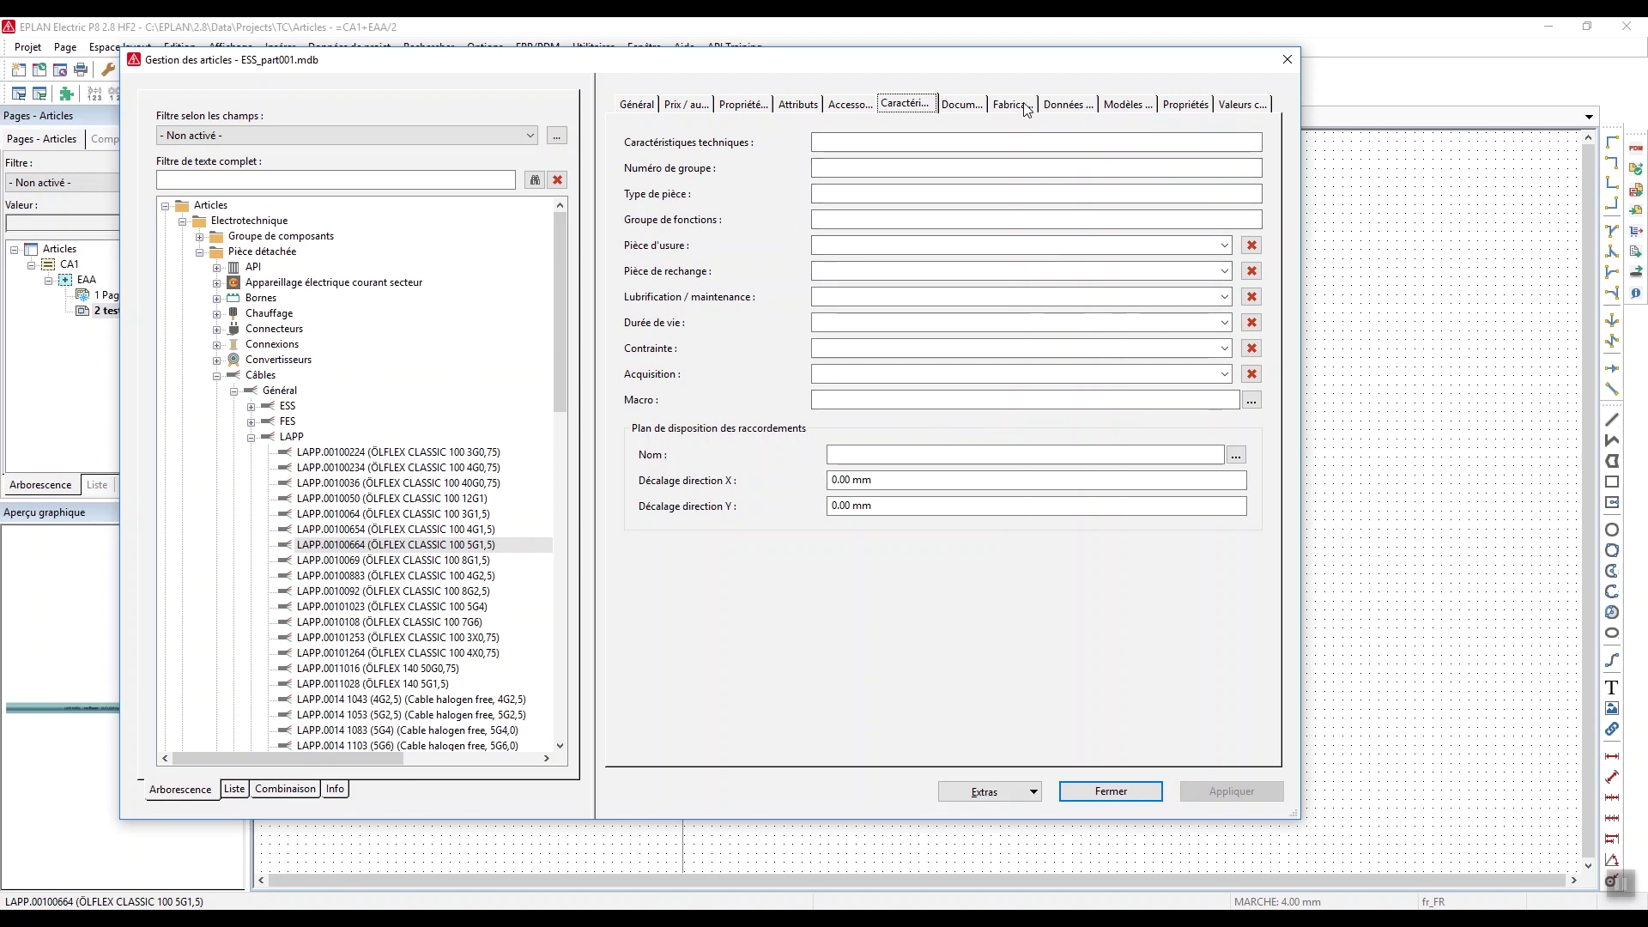
click(979, 108)
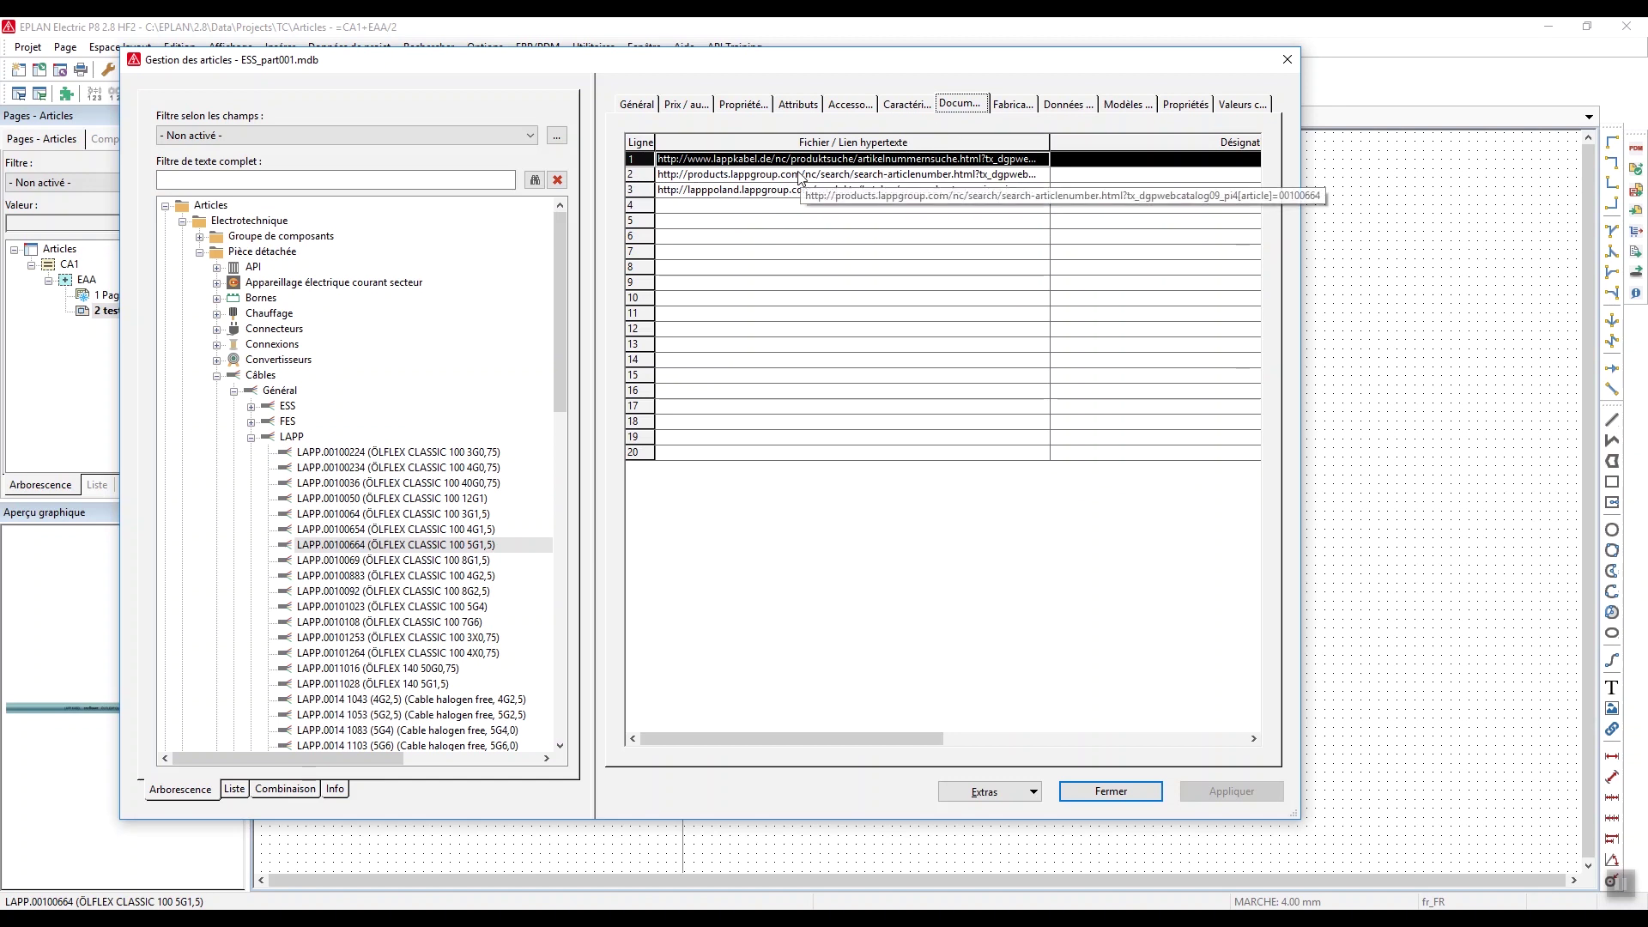
click(851, 175)
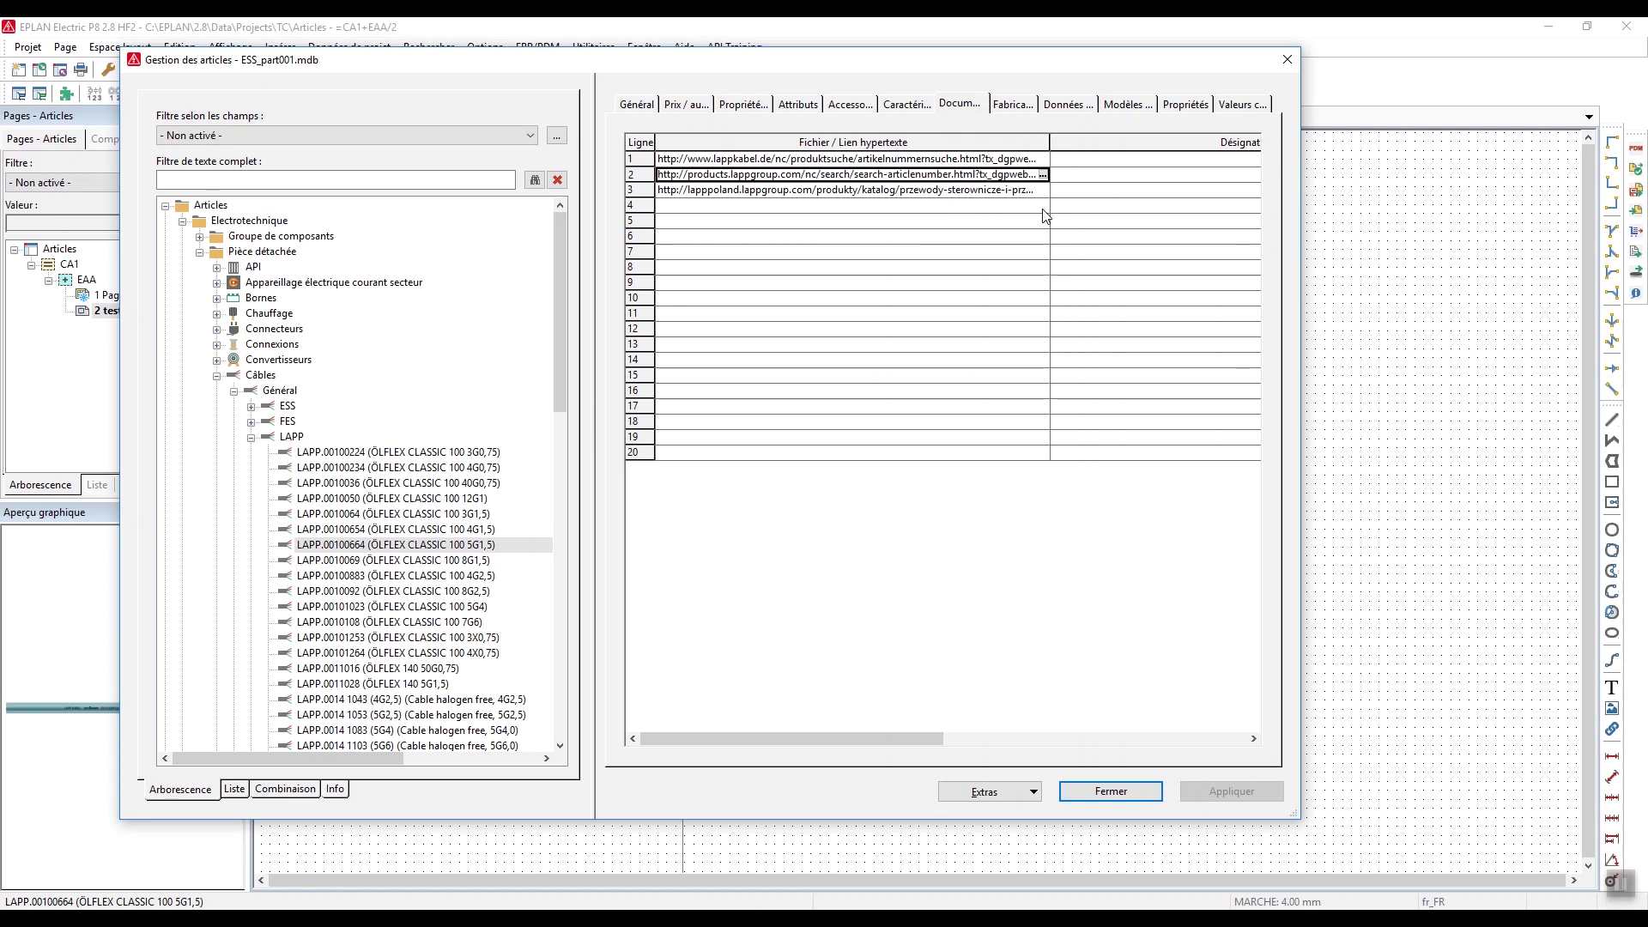
Show the function templates of cable LAPP.00100883 and widen the function definition column so its entries are readable
click(336, 579)
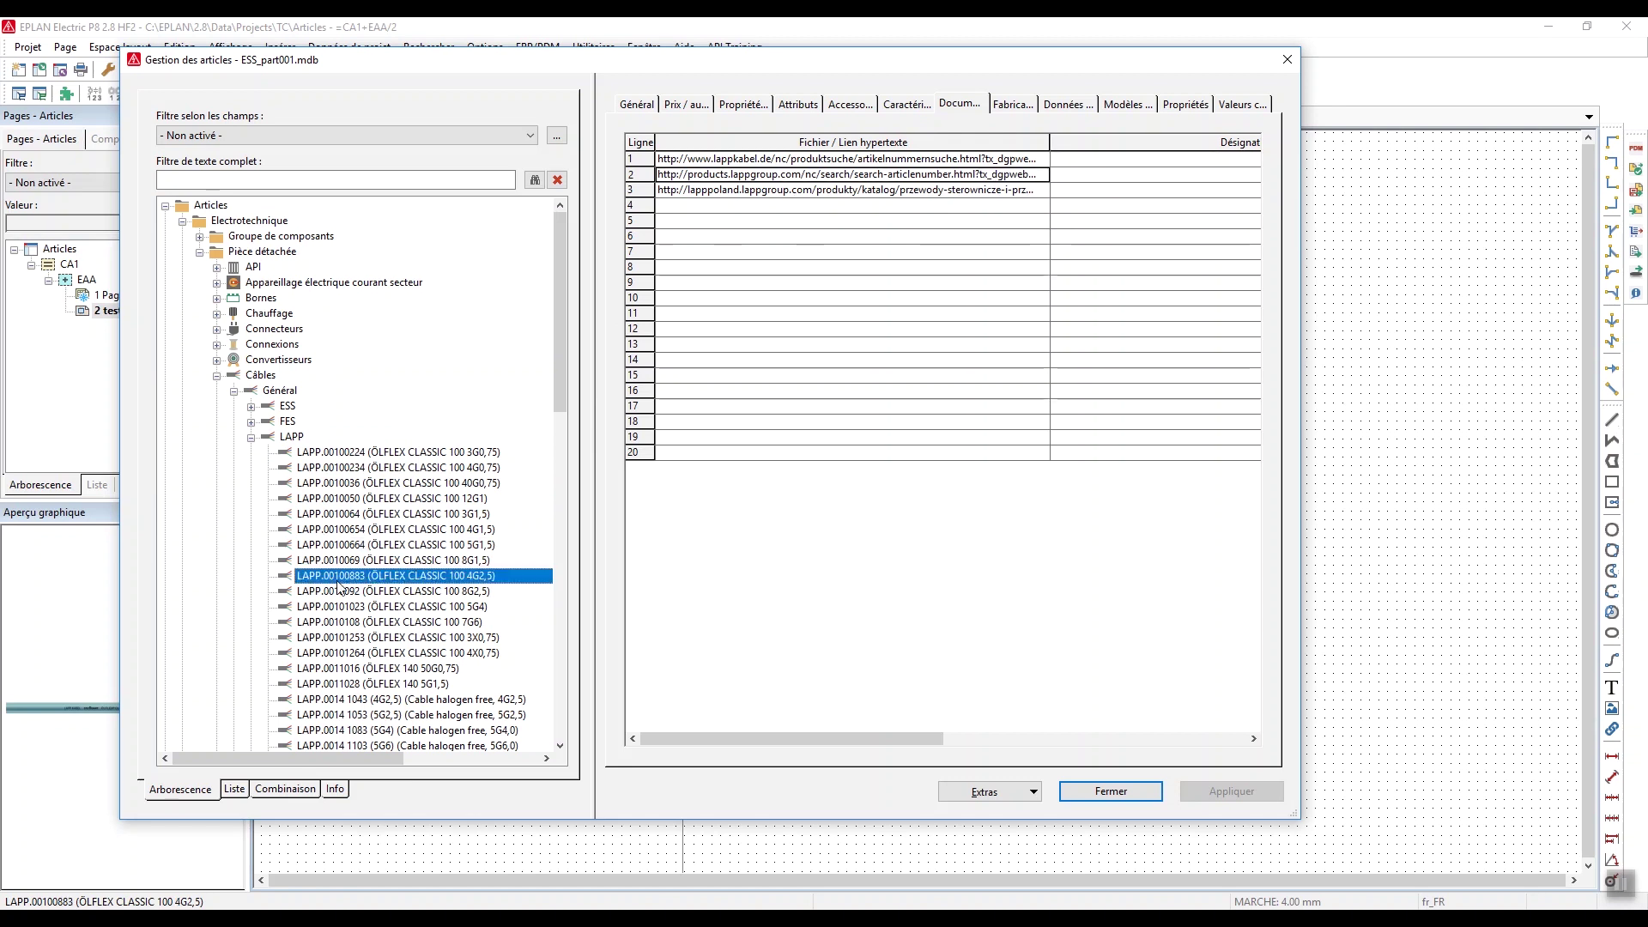
click(1128, 104)
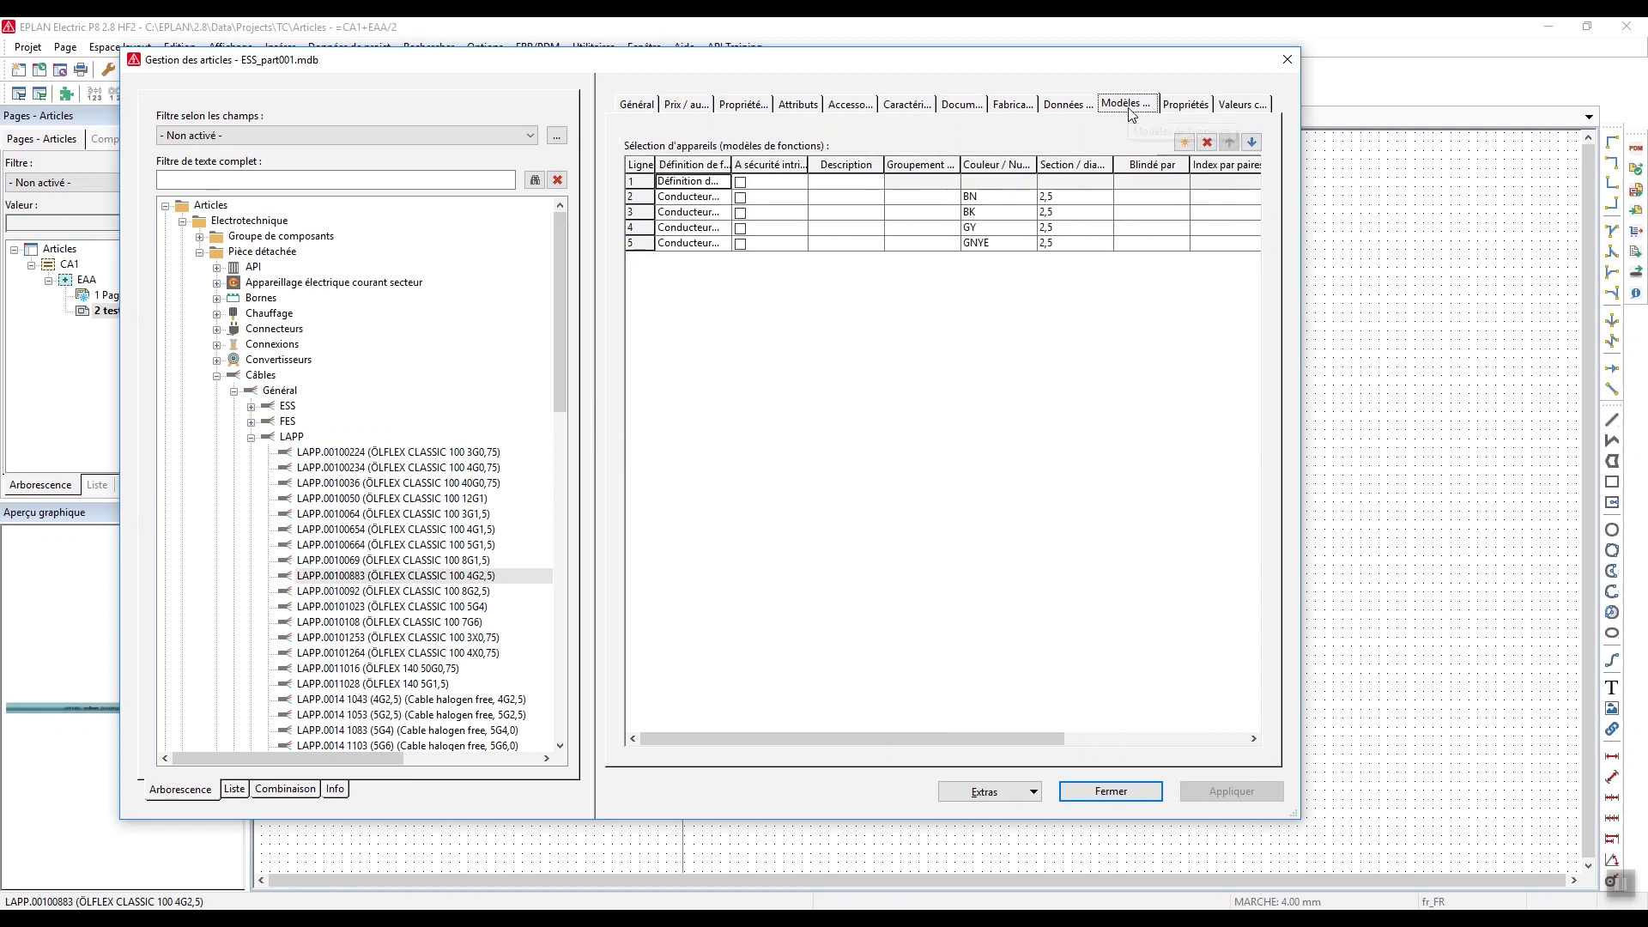
drag(731, 164, 770, 164)
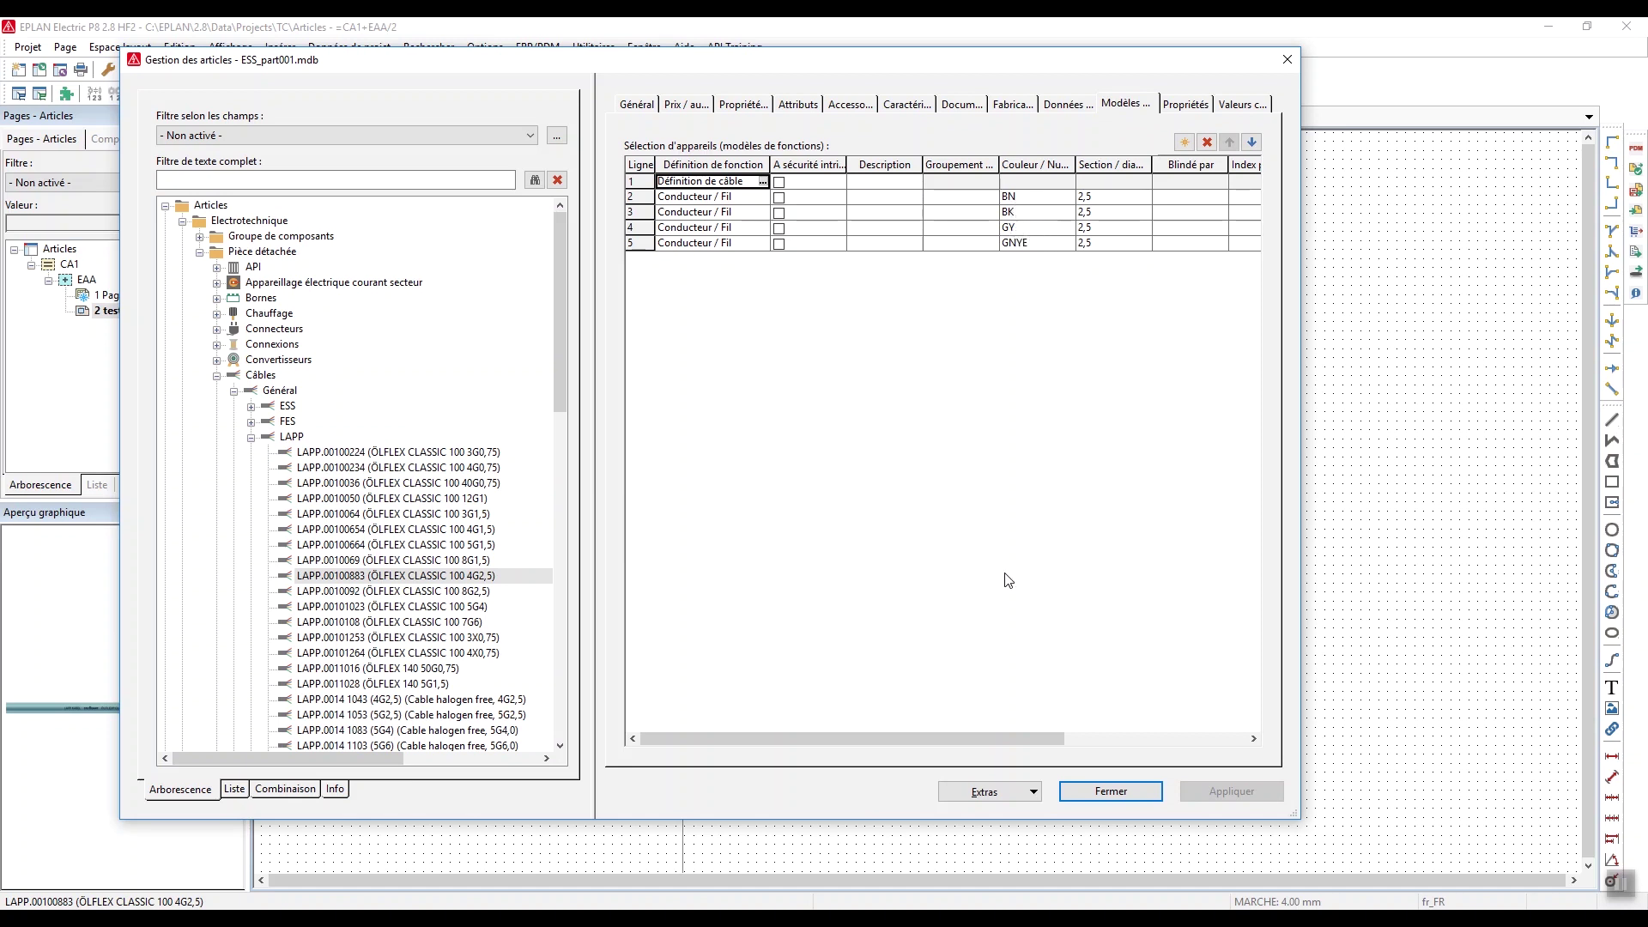
Check the potential types available for the GNYE conductor in the function templates of cable LAPP.00100883, keeping PE
drag(755, 733, 915, 735)
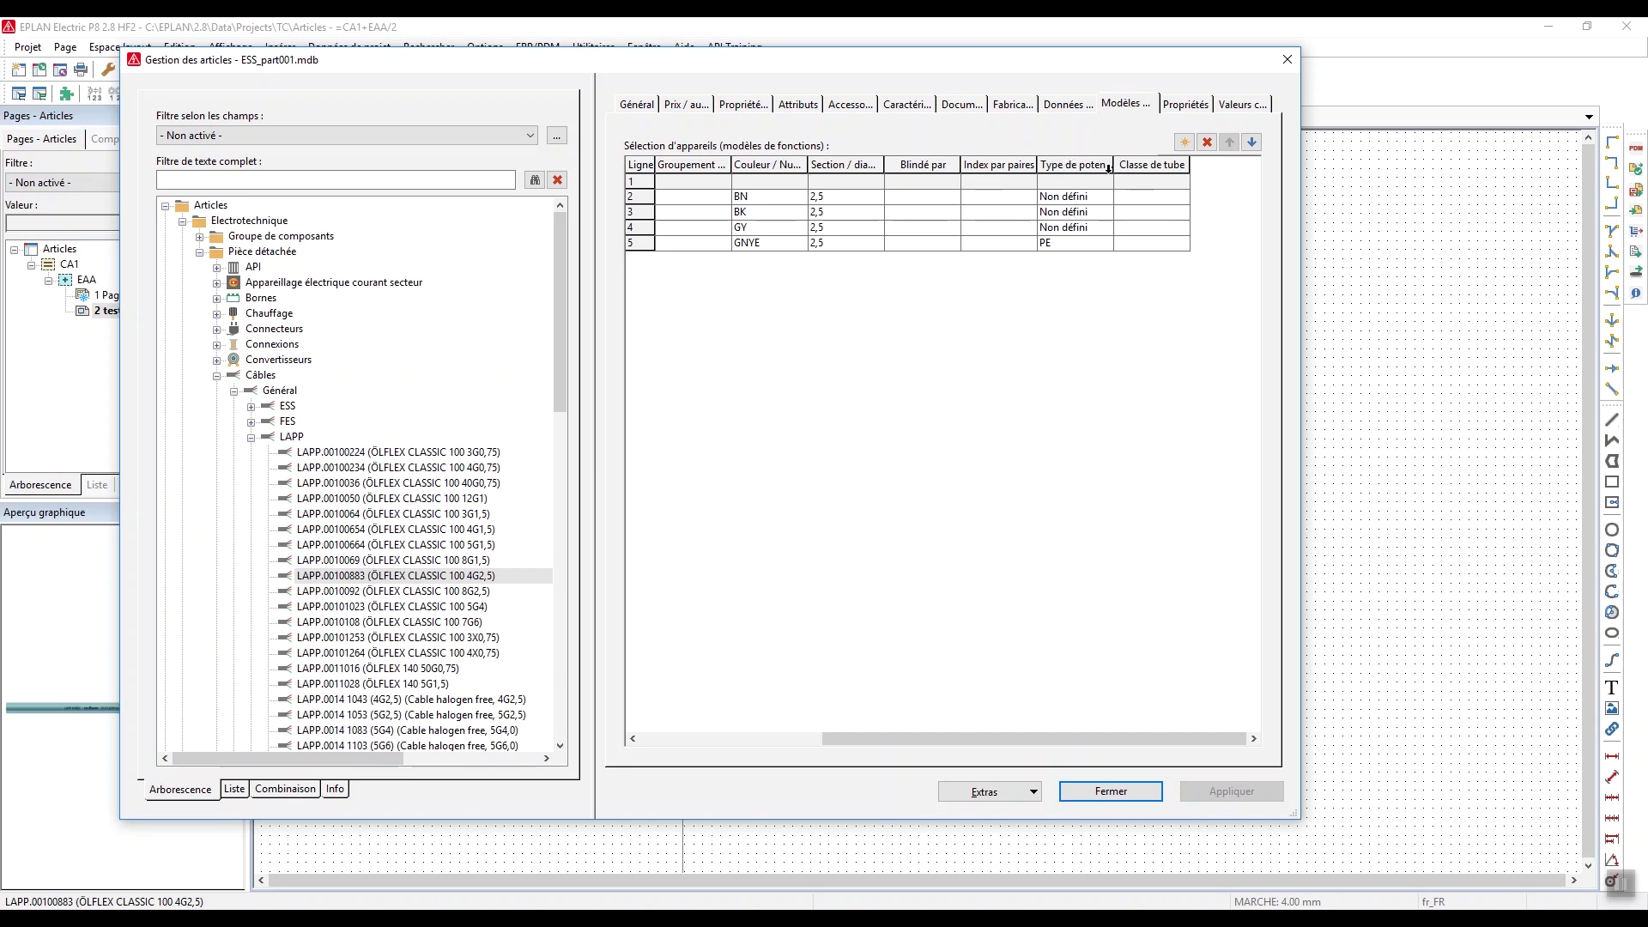
click(1082, 243)
click(1106, 244)
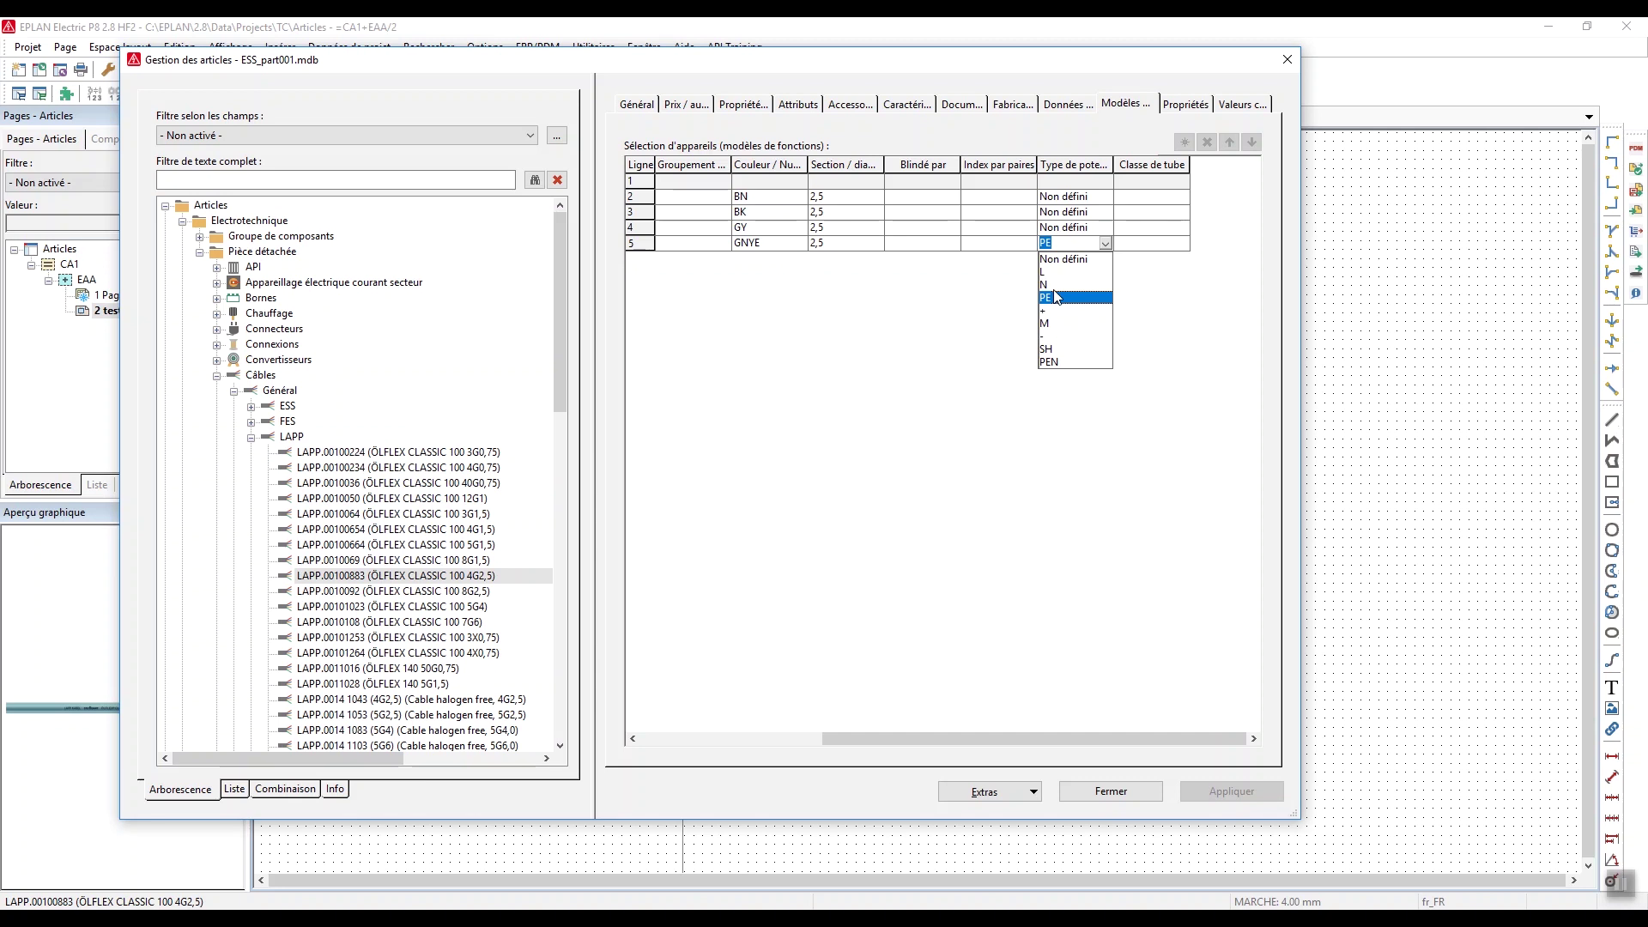
click(966, 326)
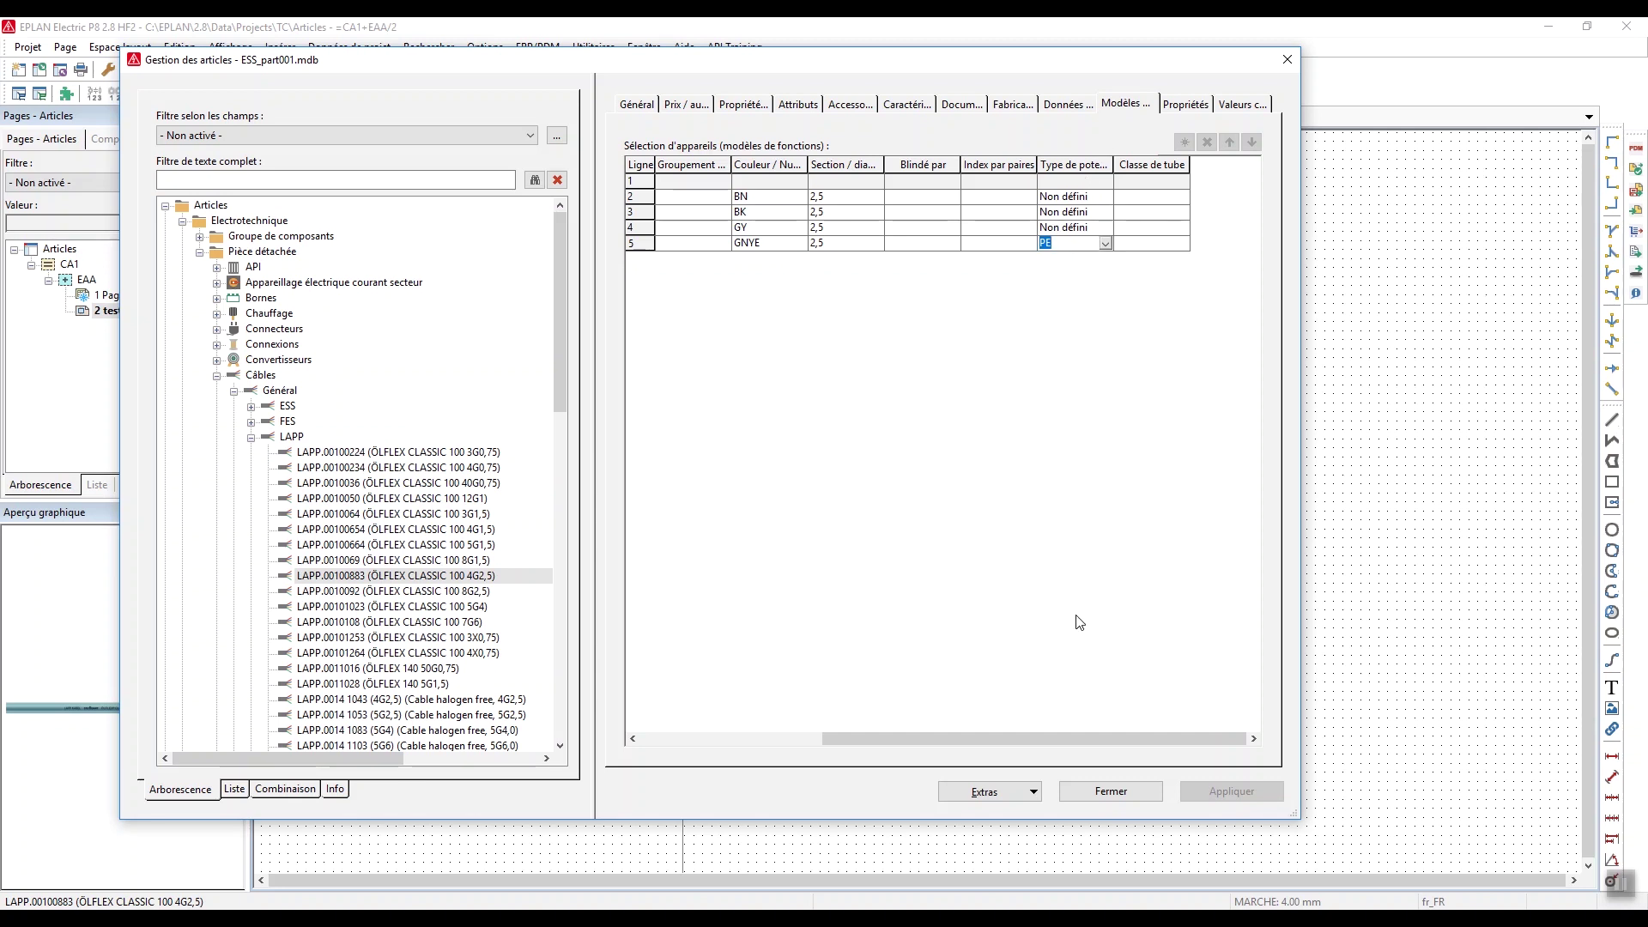
Show the function templates of cable LAPP.00100664 to compare its conductors with those of LAPP.00100883
drag(560, 281, 566, 325)
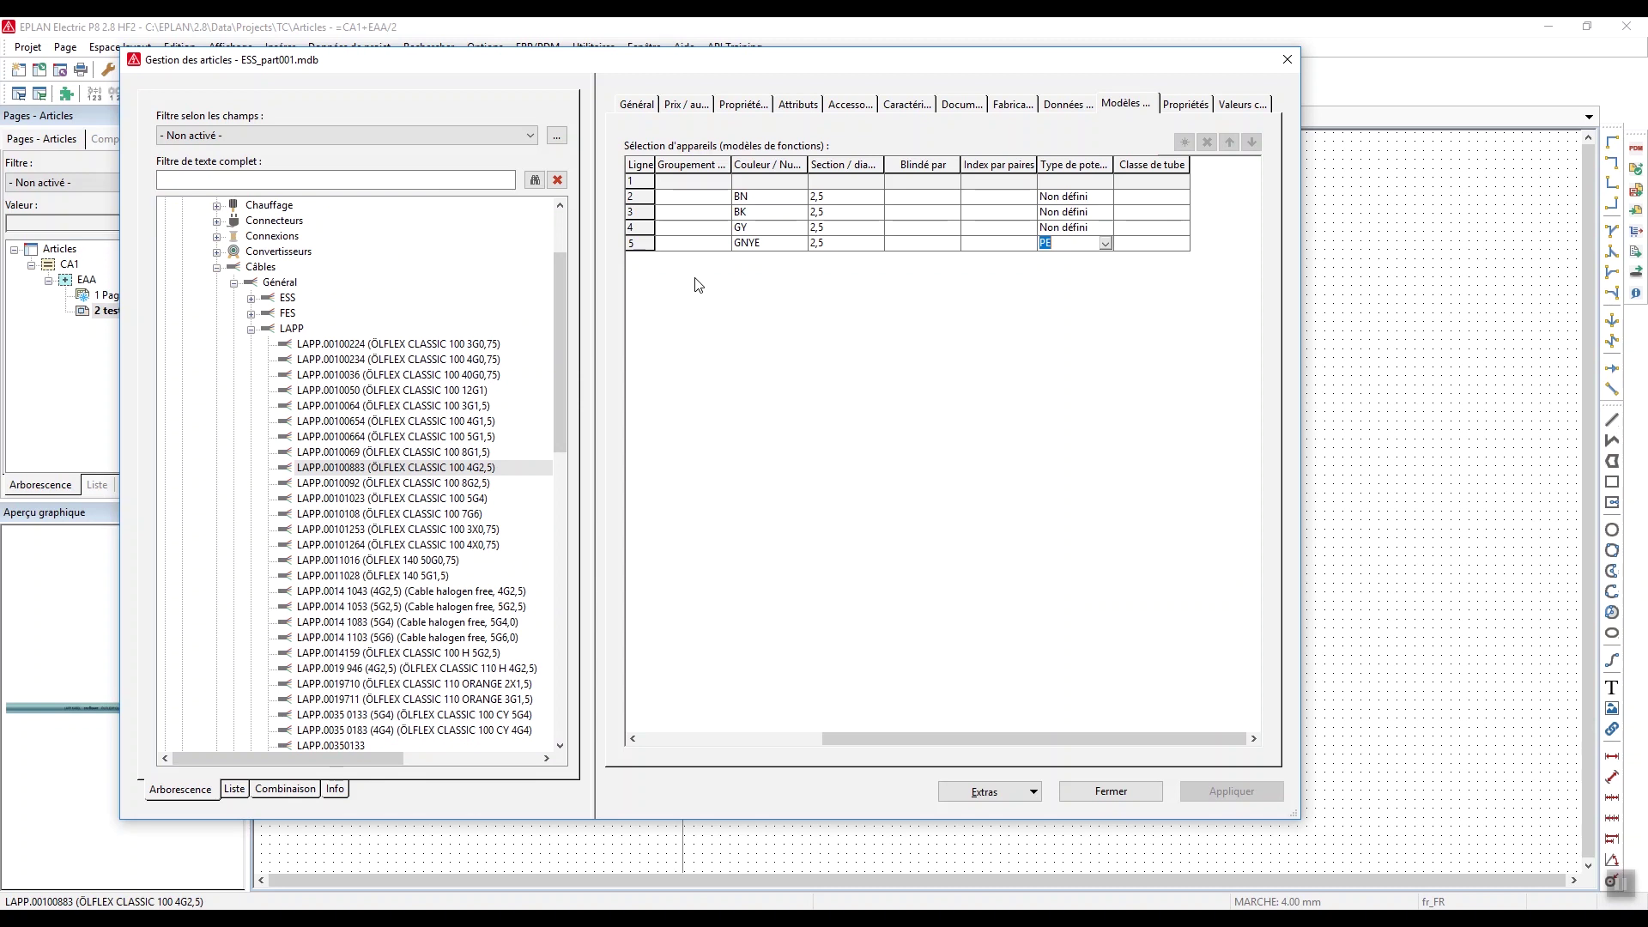
click(389, 471)
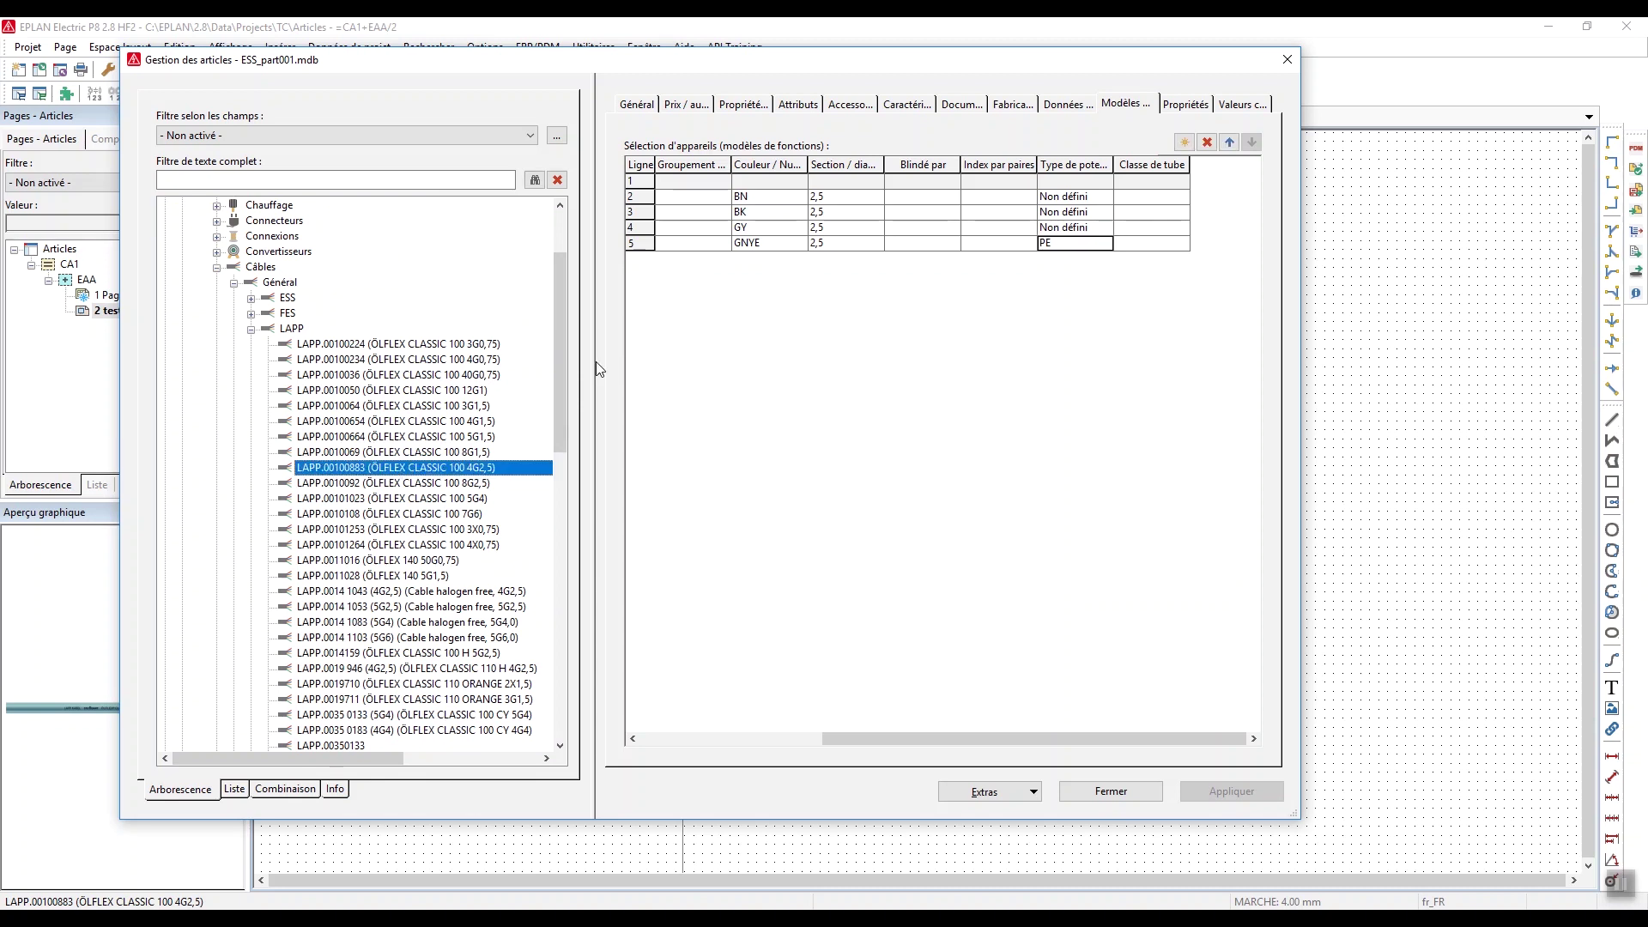
mouse_move(559, 333)
mouse_down()
mouse_move(557, 368)
mouse_move(564, 321)
mouse_up()
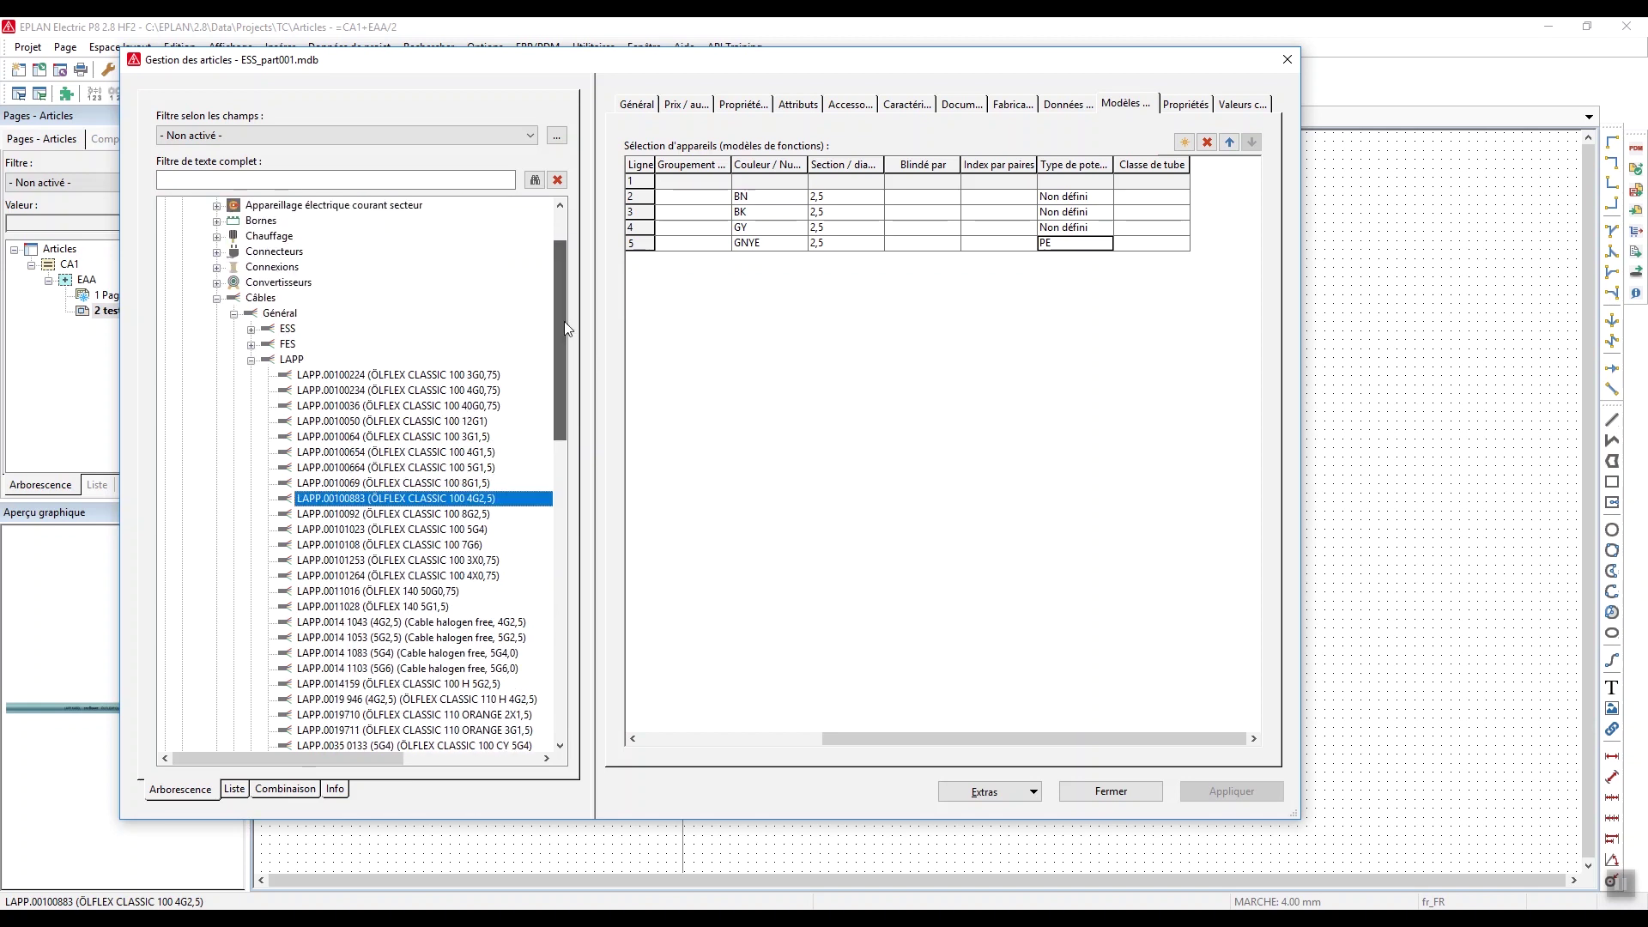
click(361, 469)
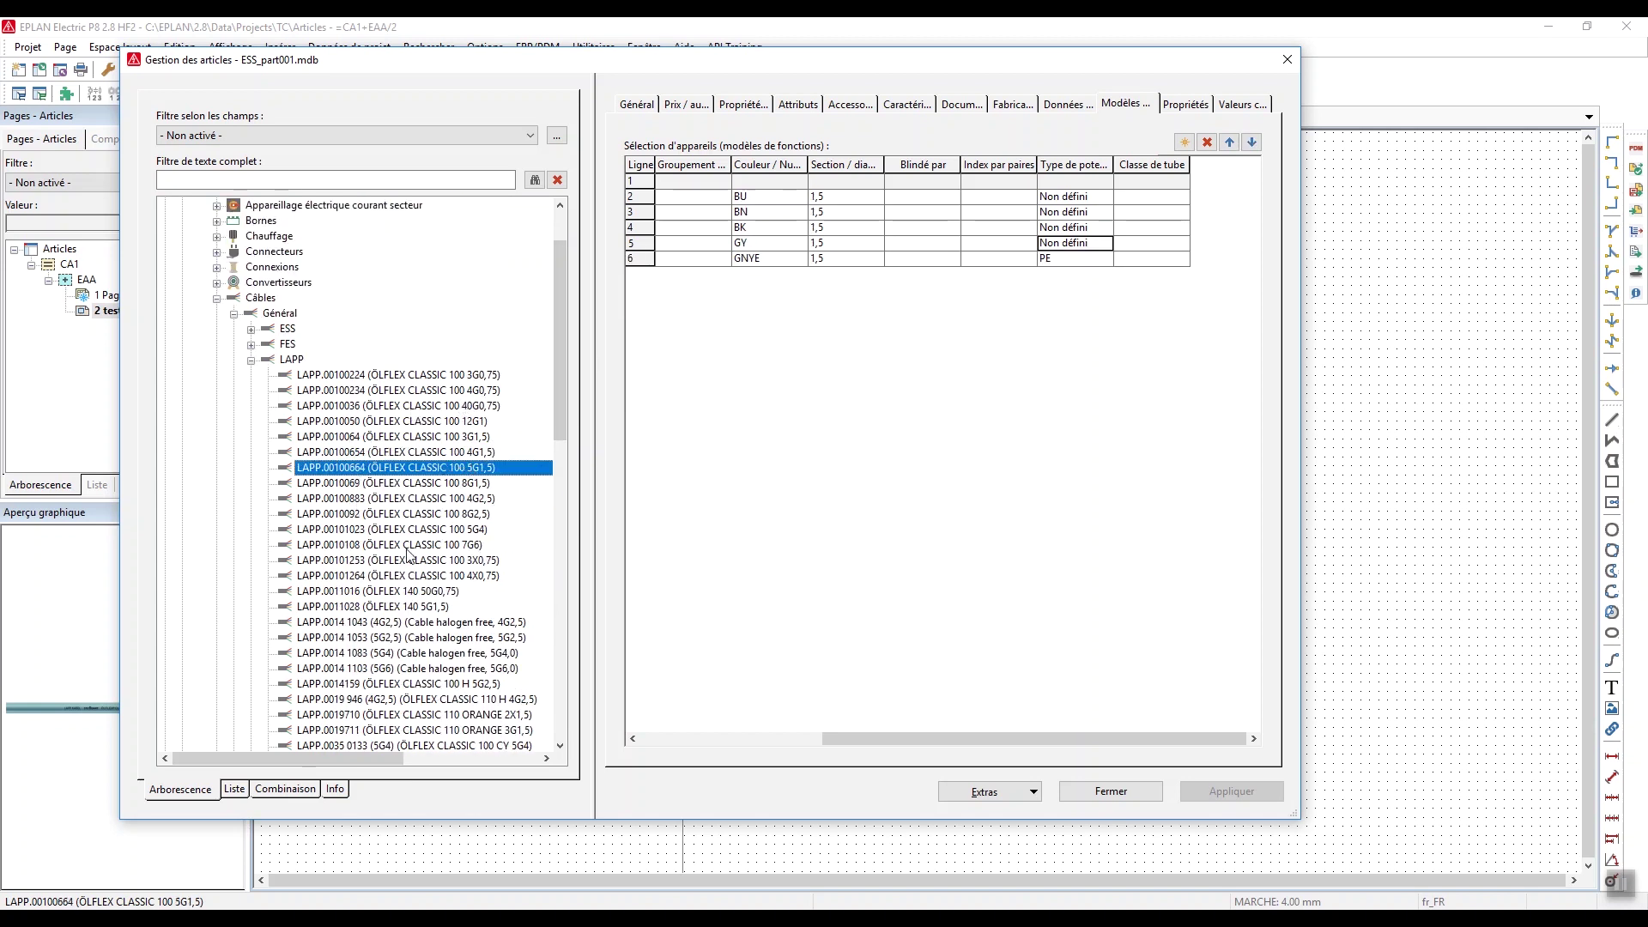
Duplicate cable LAPP.00100883 within the LAPP cable group by copying and pasting it
click(422, 500)
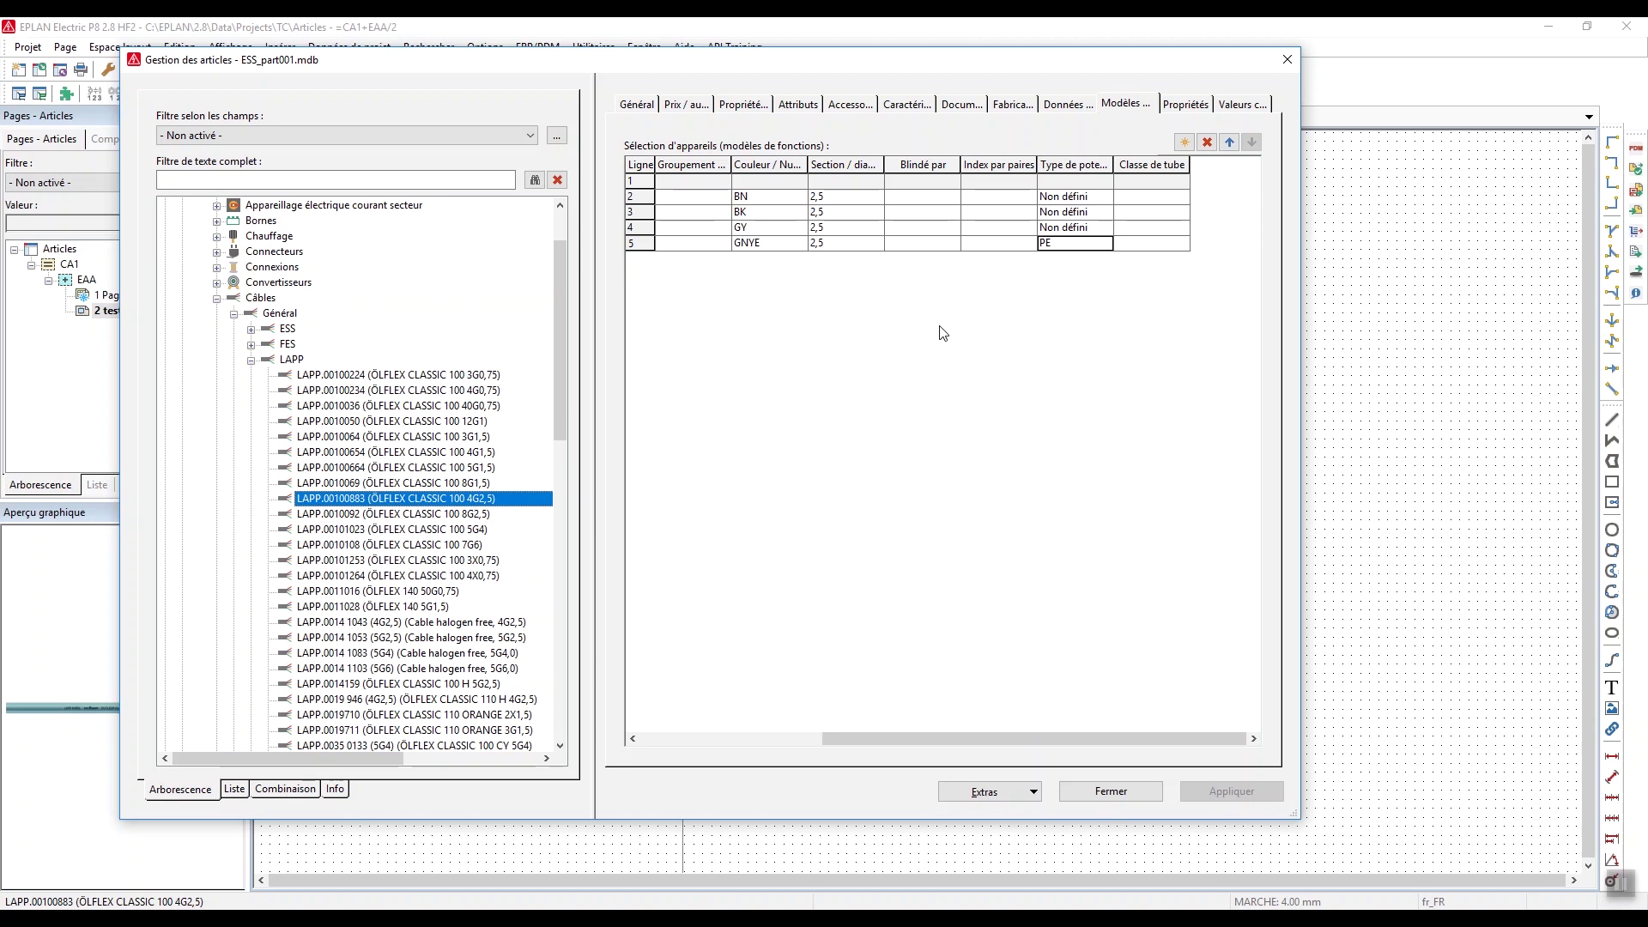
right_click(356, 505)
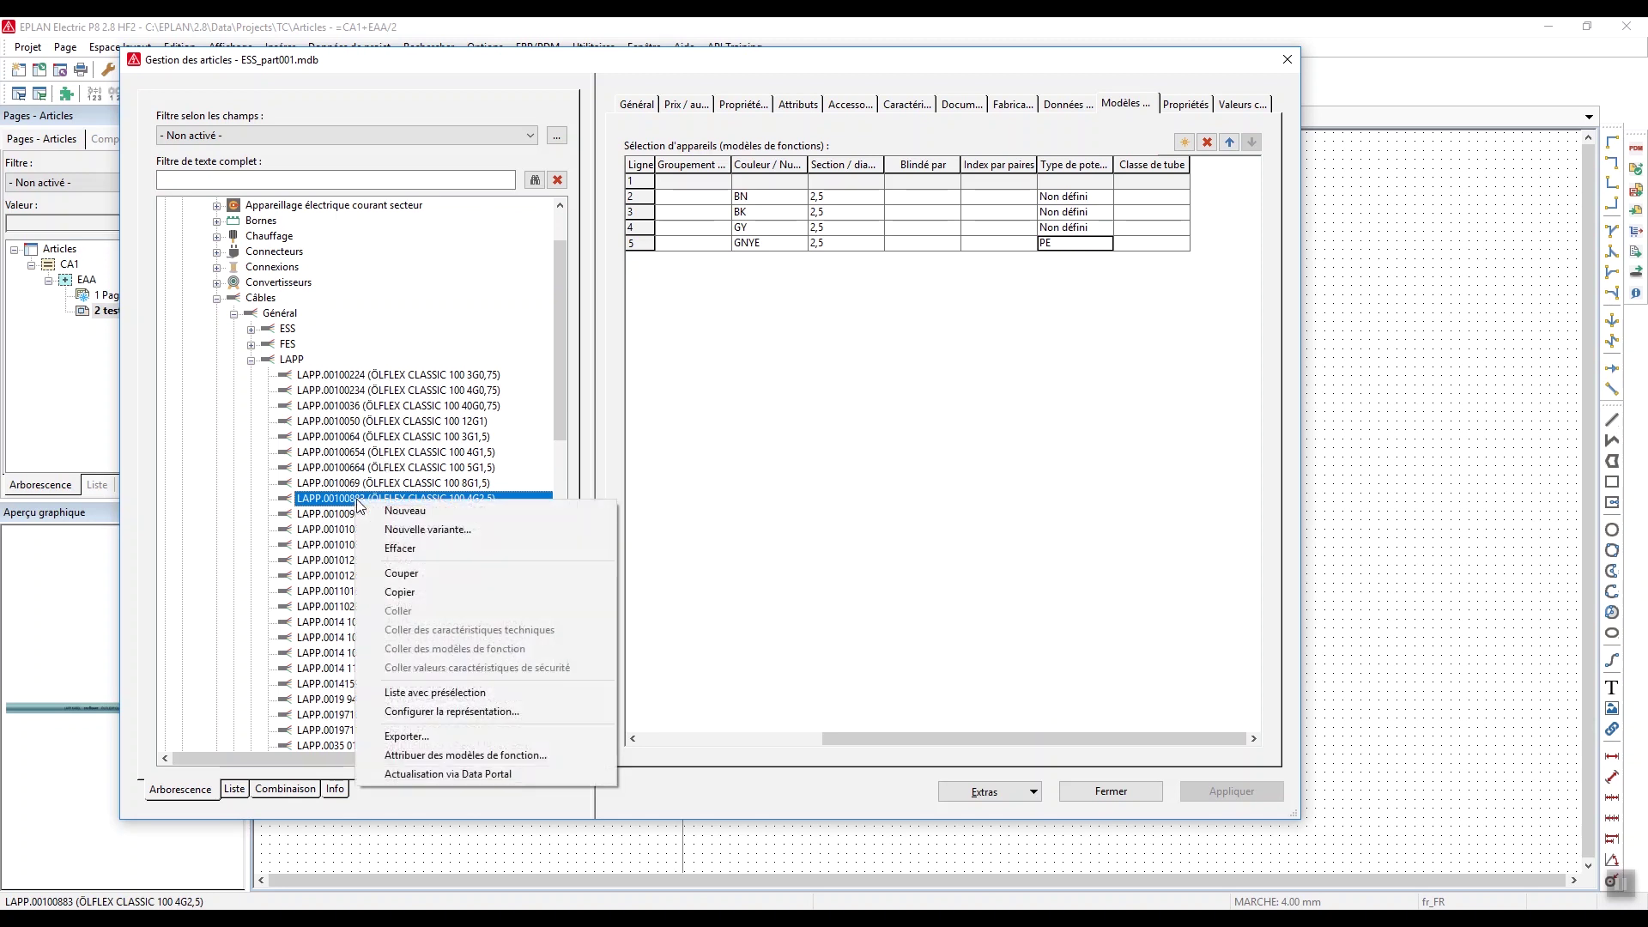
click(403, 595)
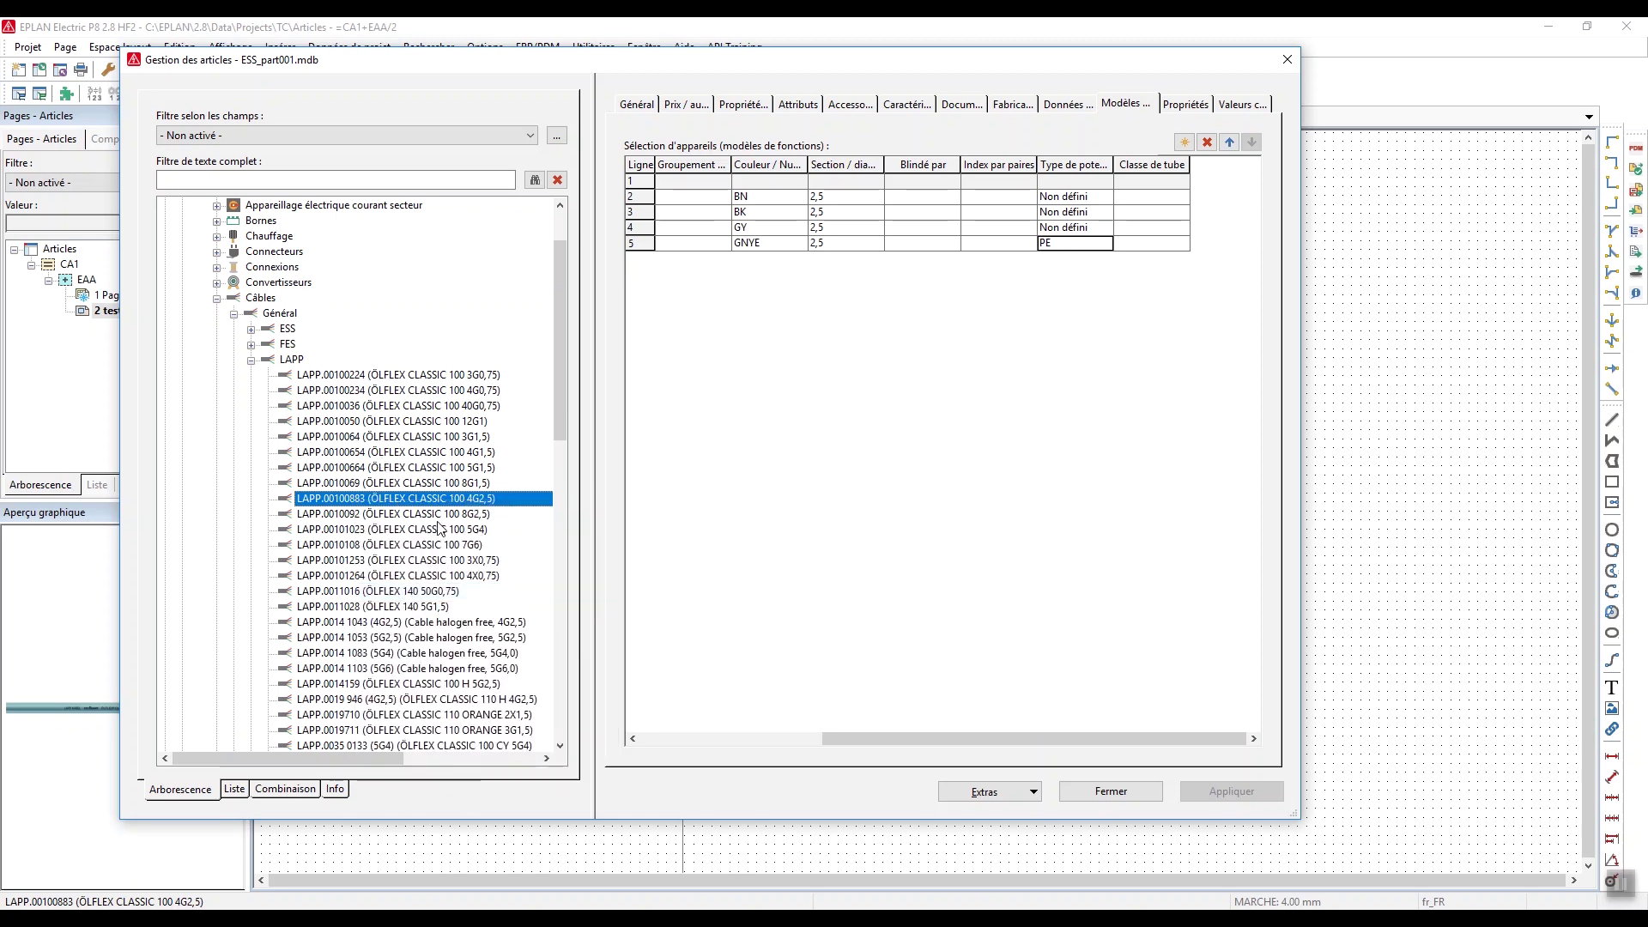
right_click(406, 499)
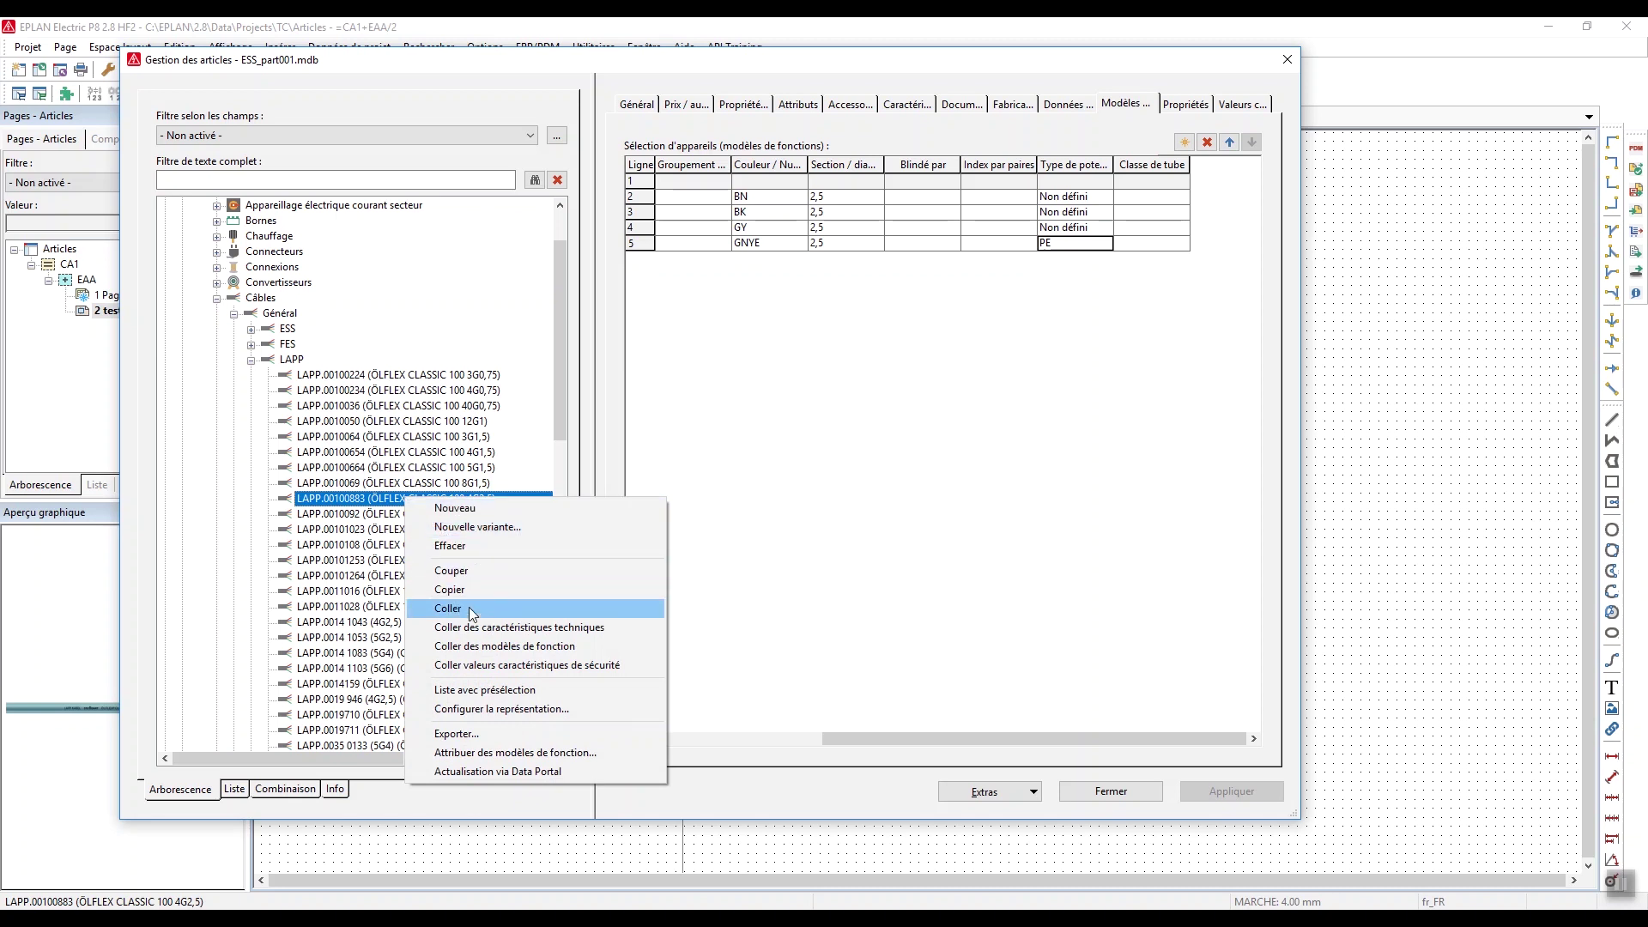
click(470, 611)
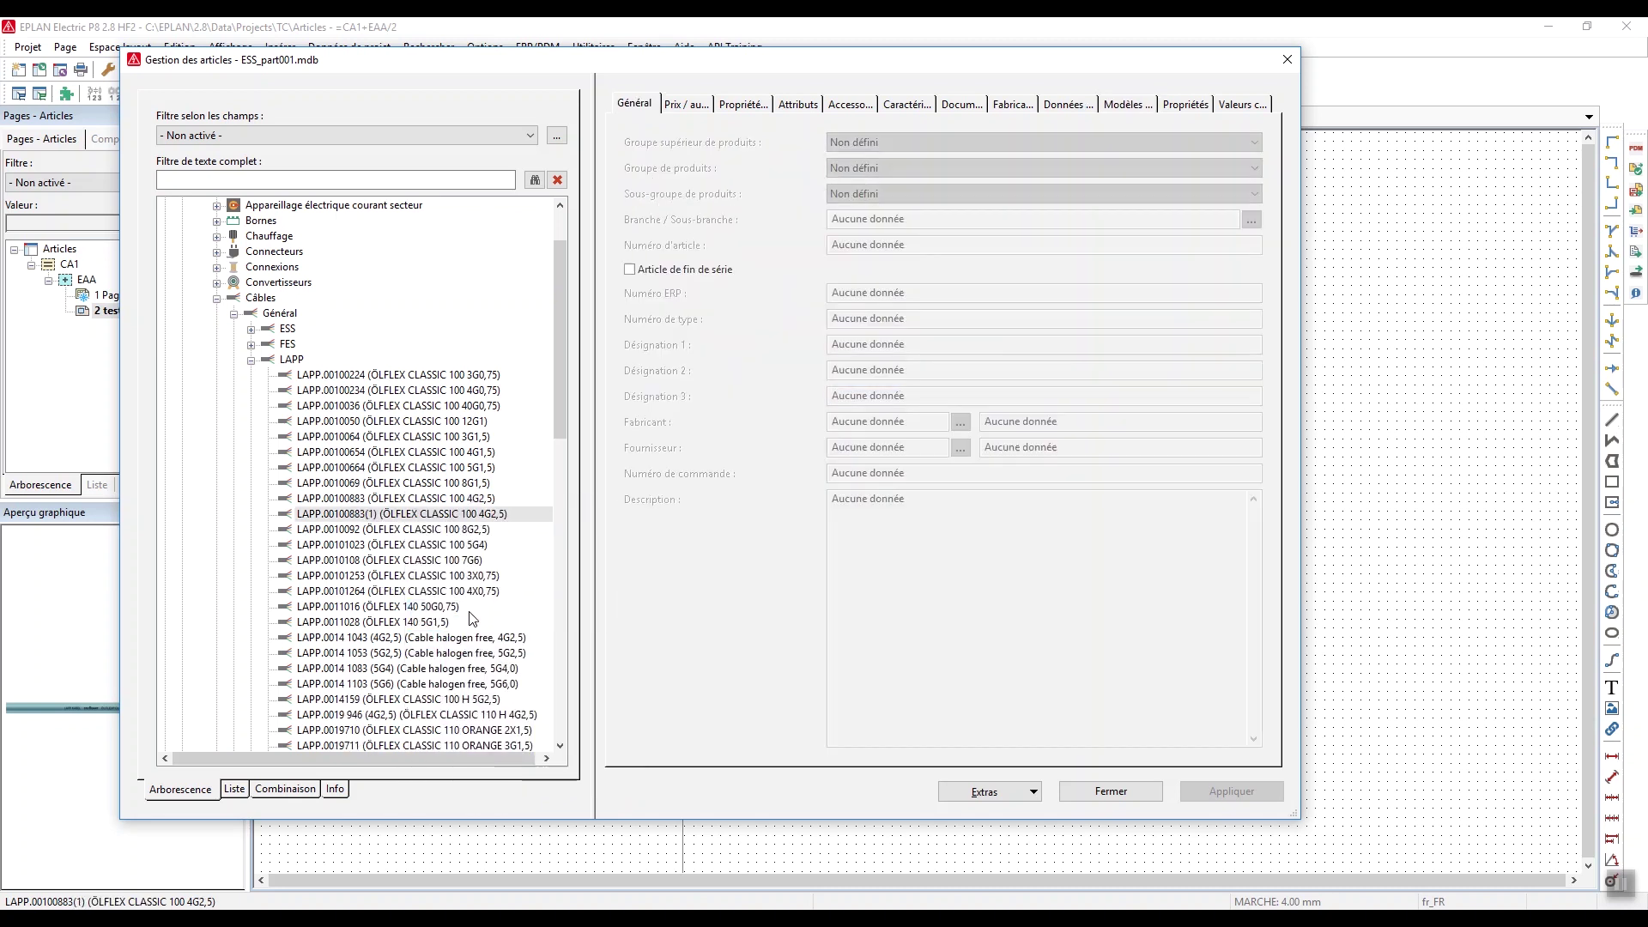
Set the duplicated cable's article number to Test01 and apply the change
click(921, 244)
drag(921, 244, 832, 241)
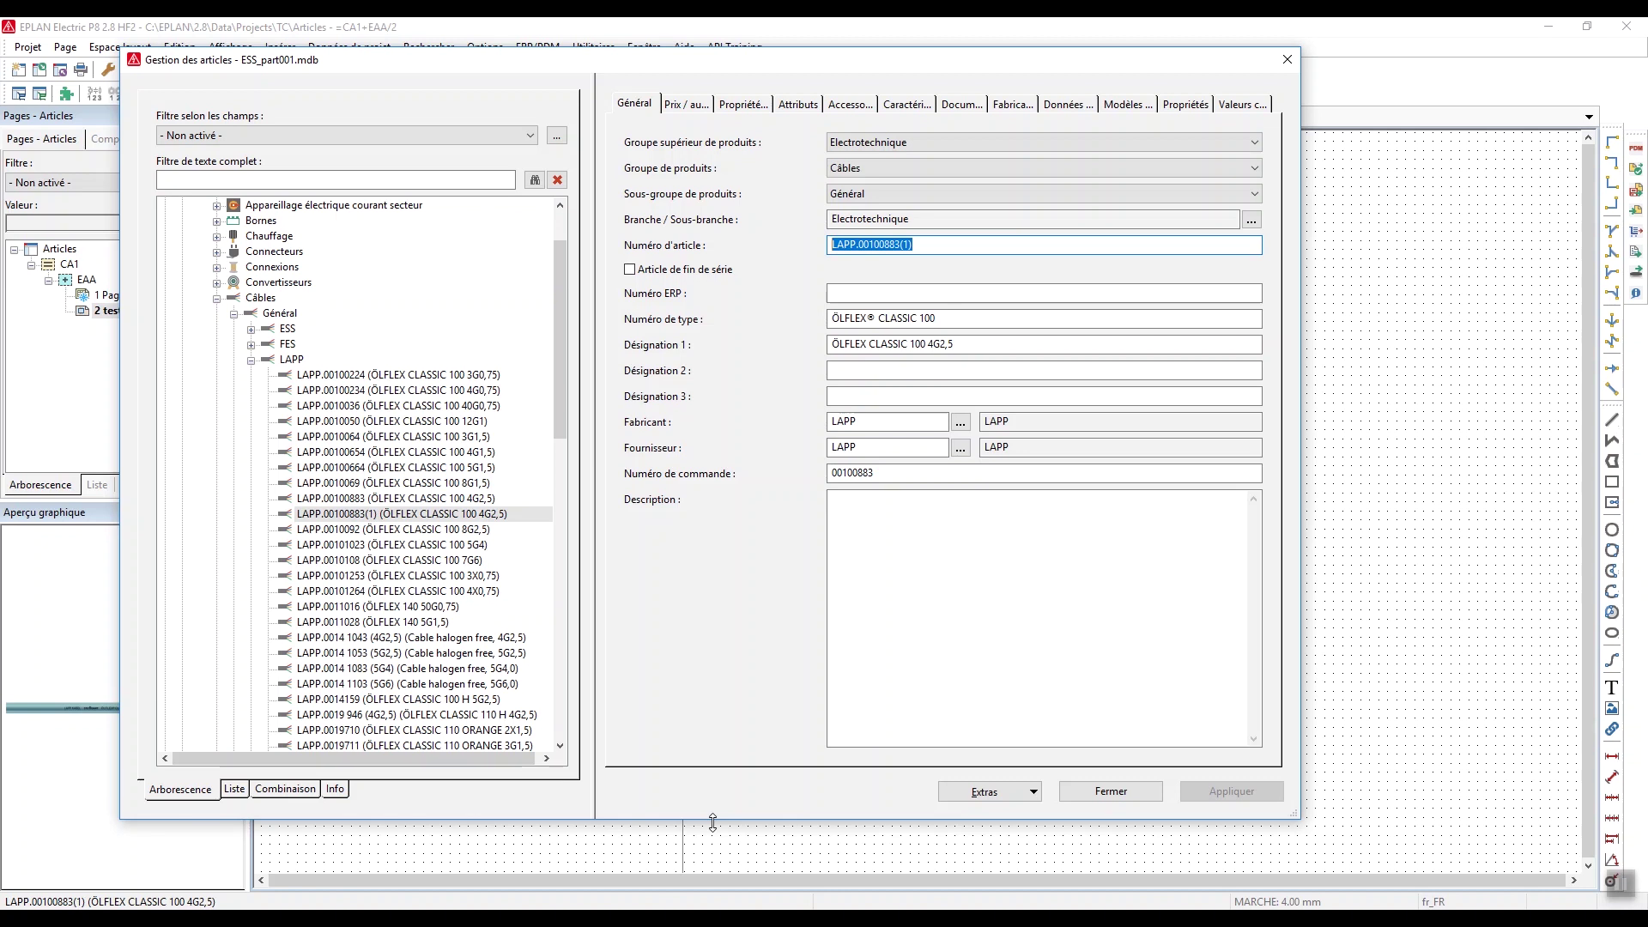
text(Test01)
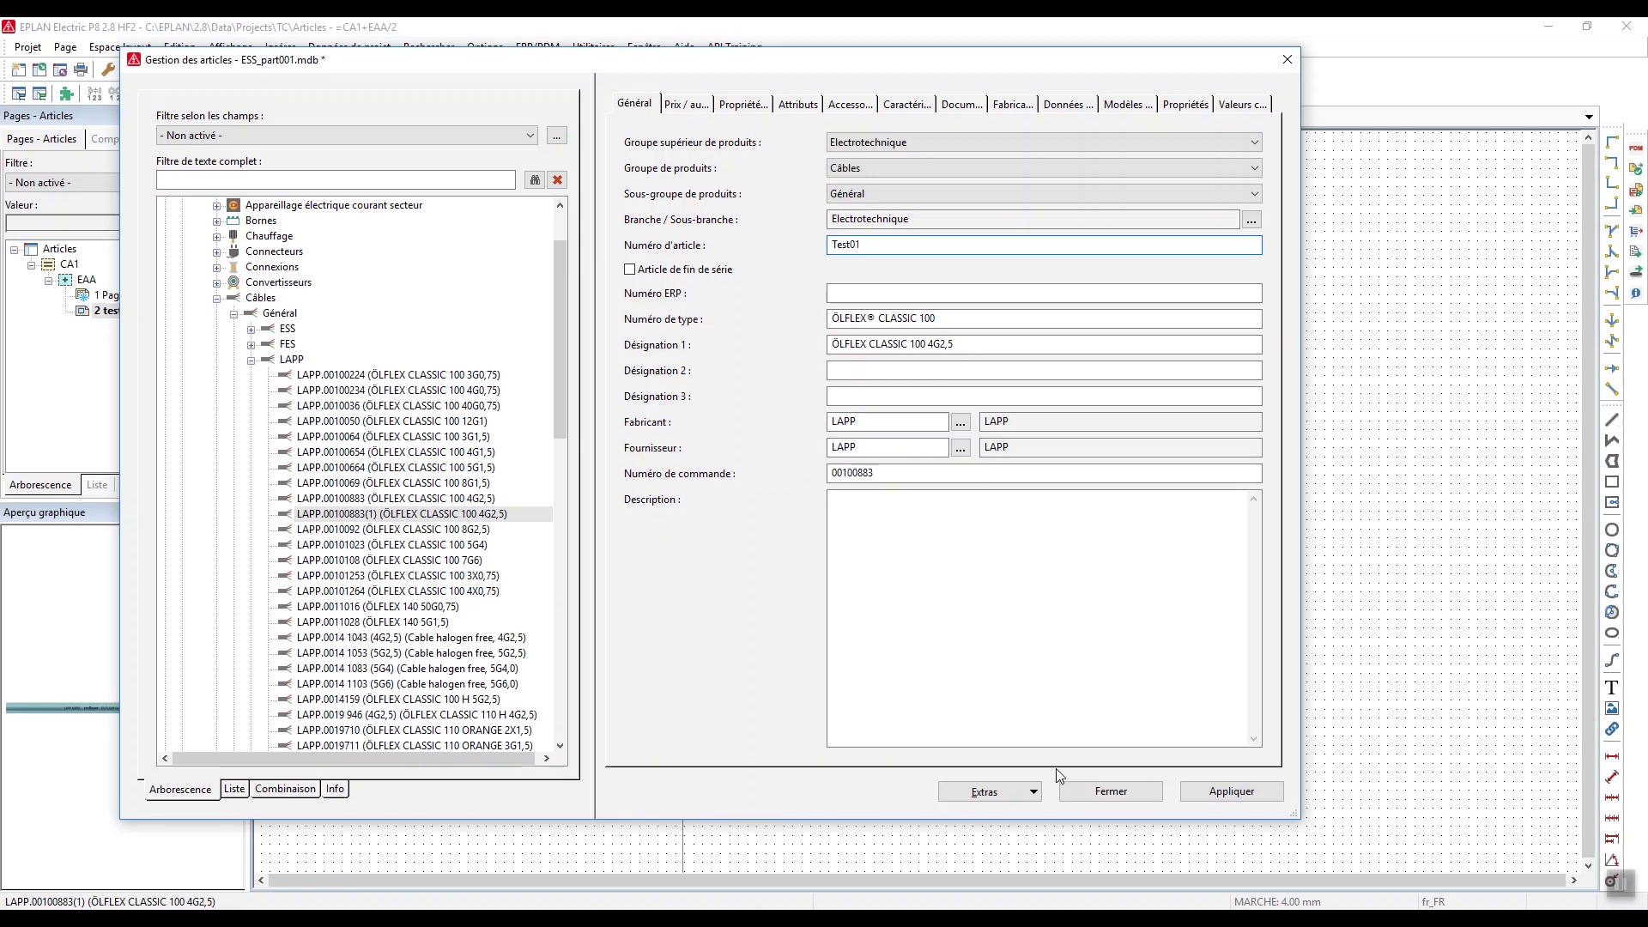
click(1236, 791)
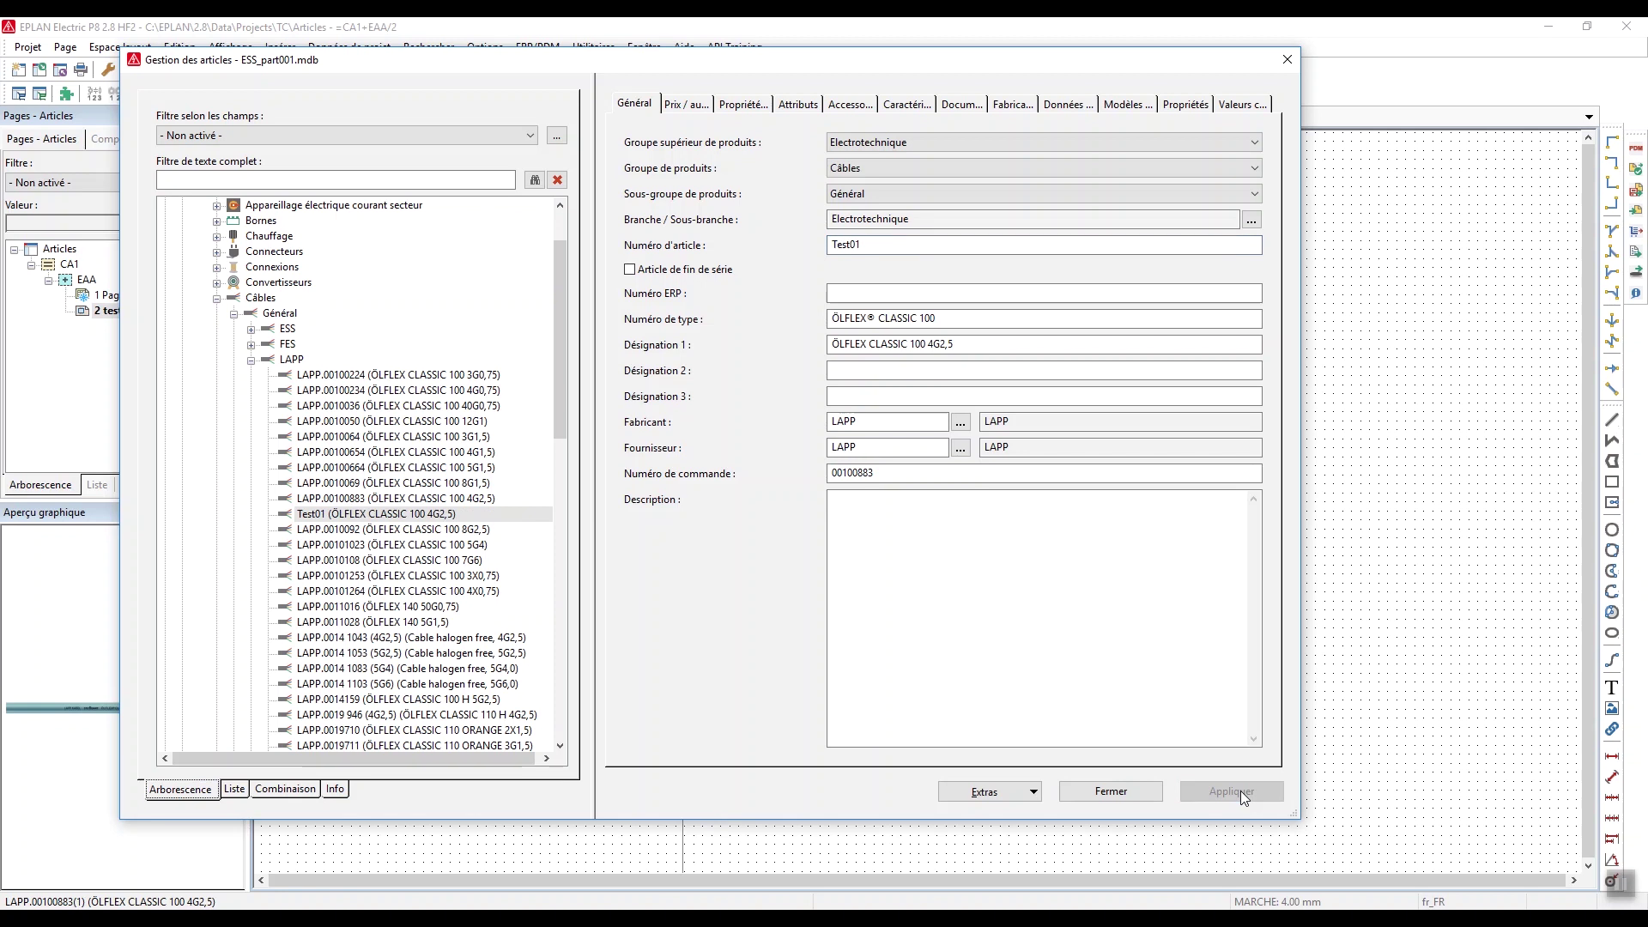
drag(868, 245, 801, 251)
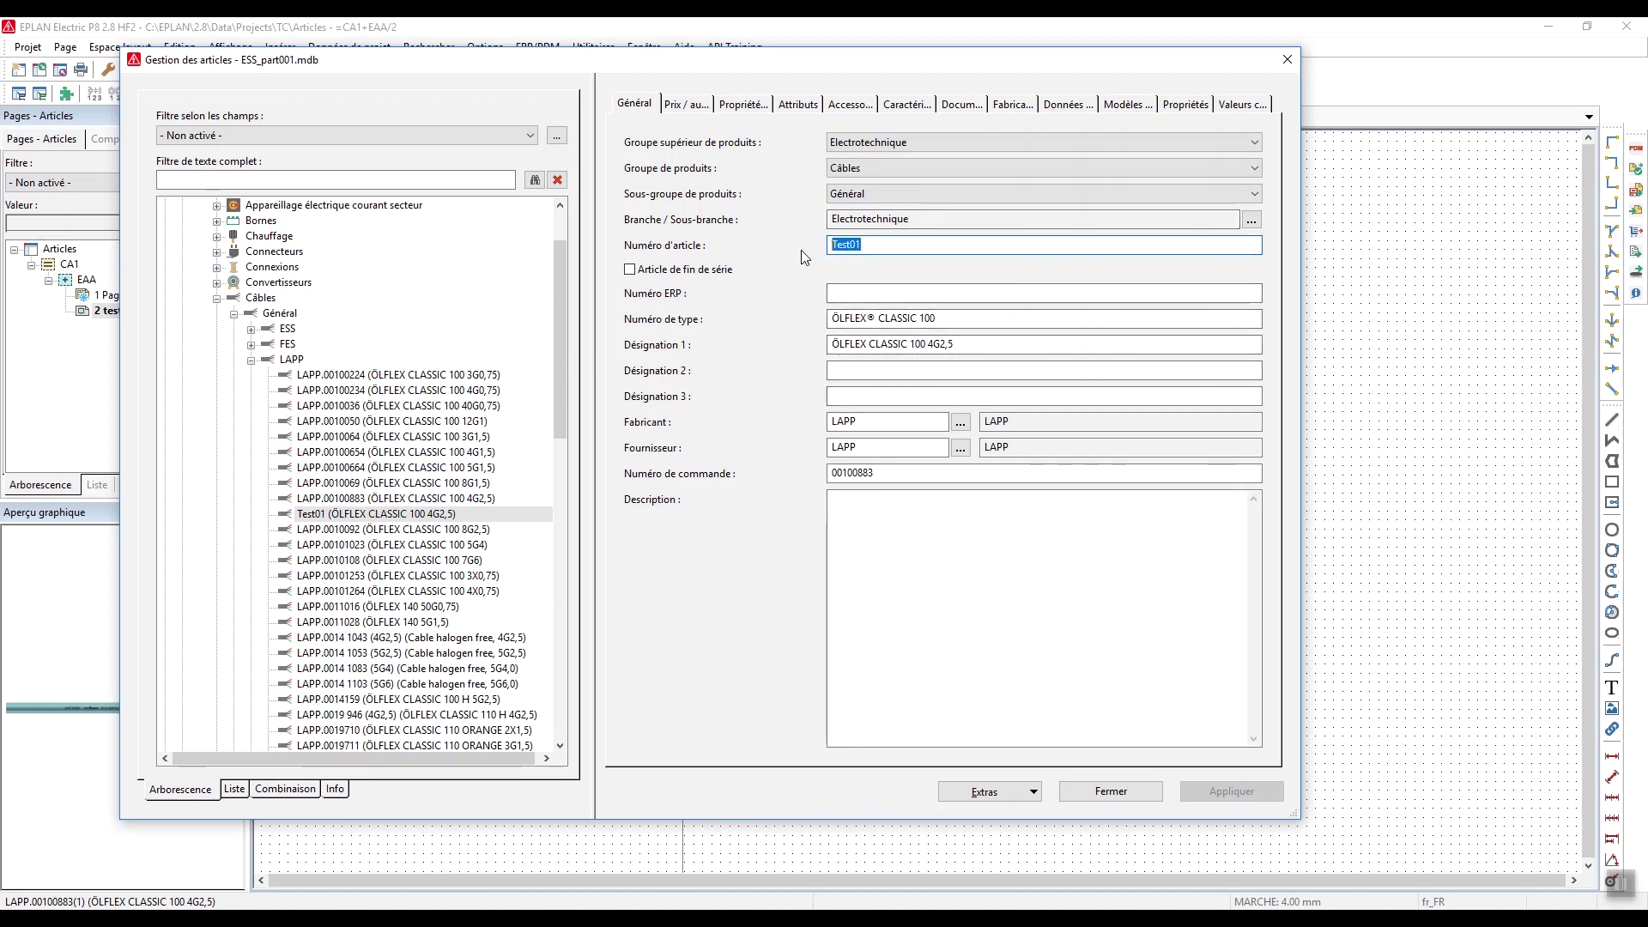
Review the manufacturer field and the function templates of article Test01
click(334, 515)
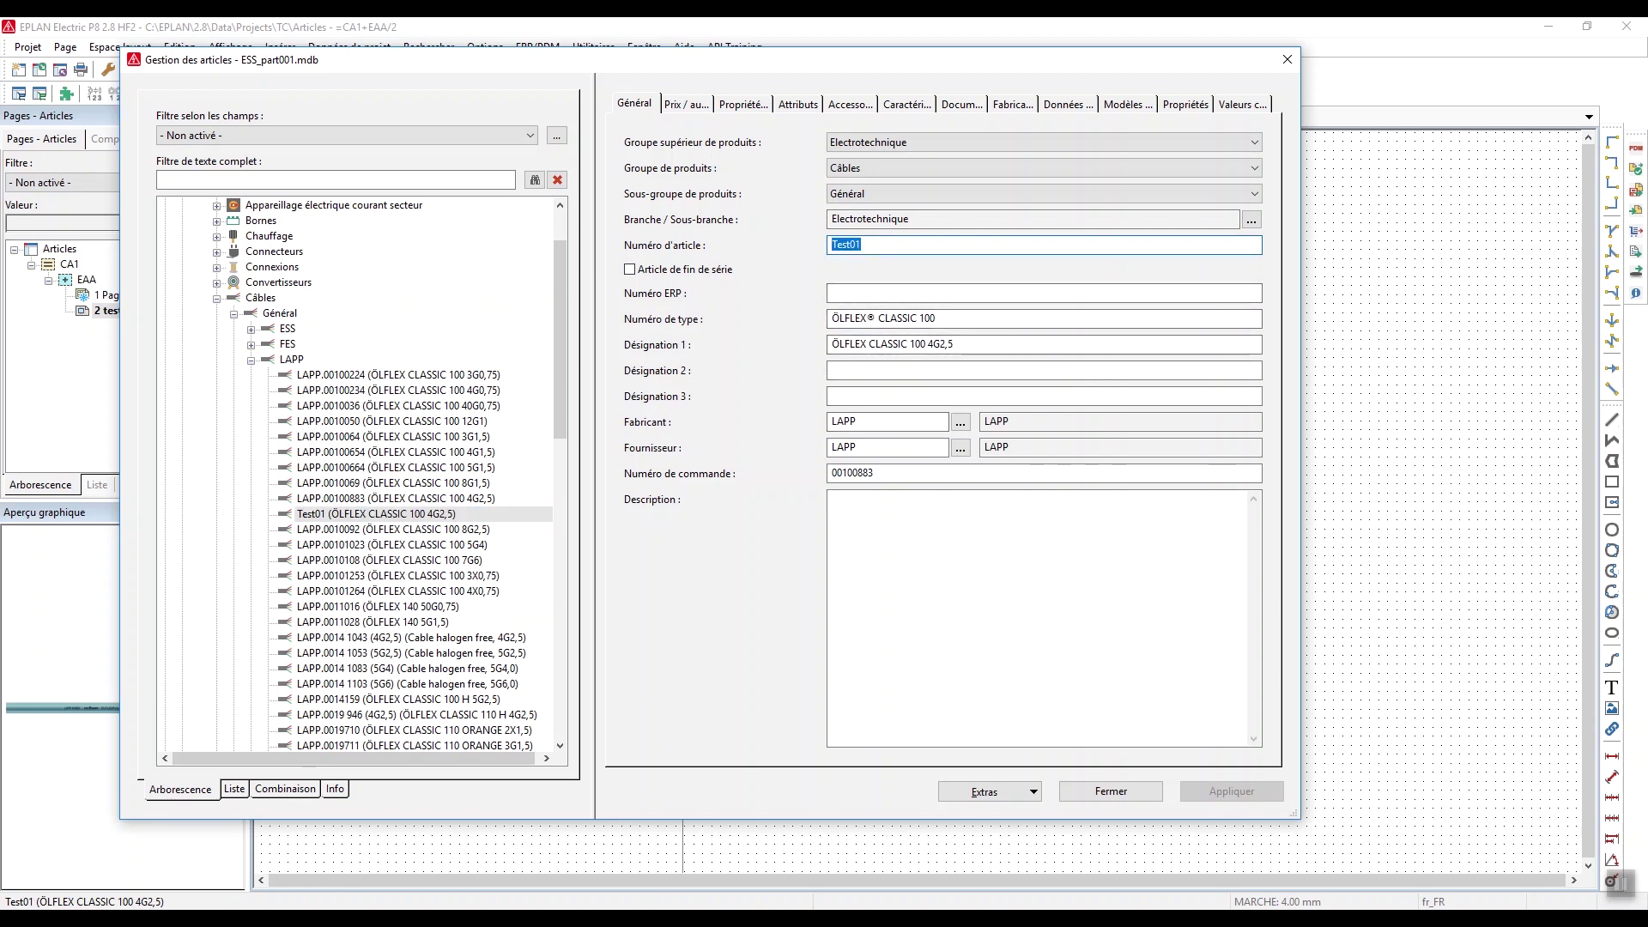
click(368, 513)
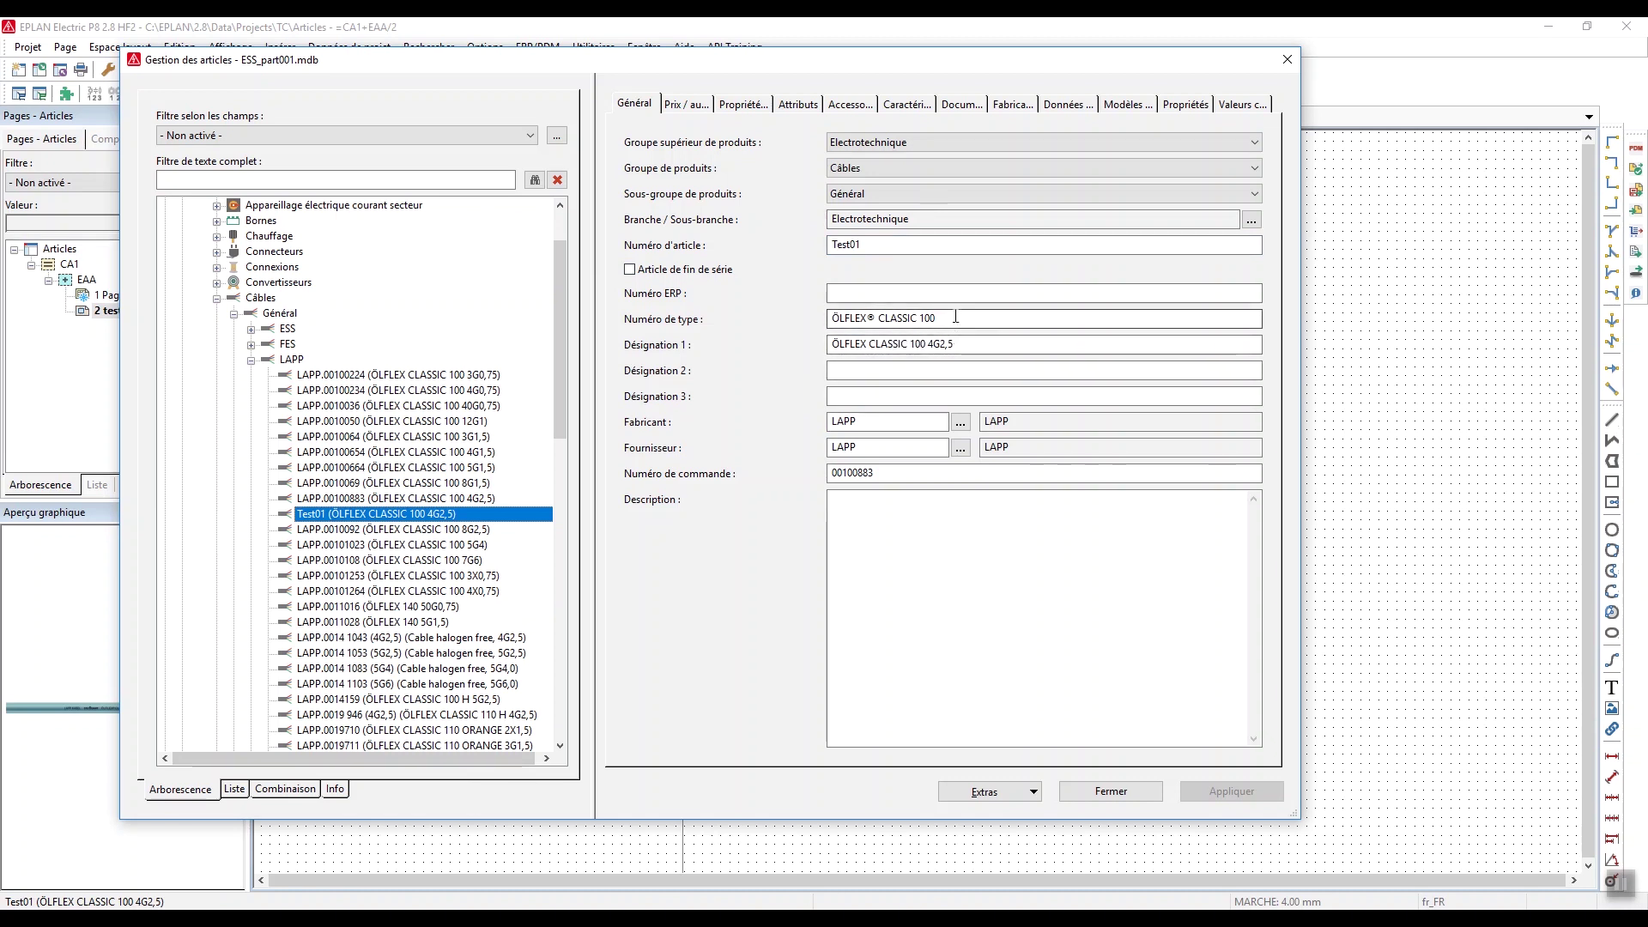
click(960, 423)
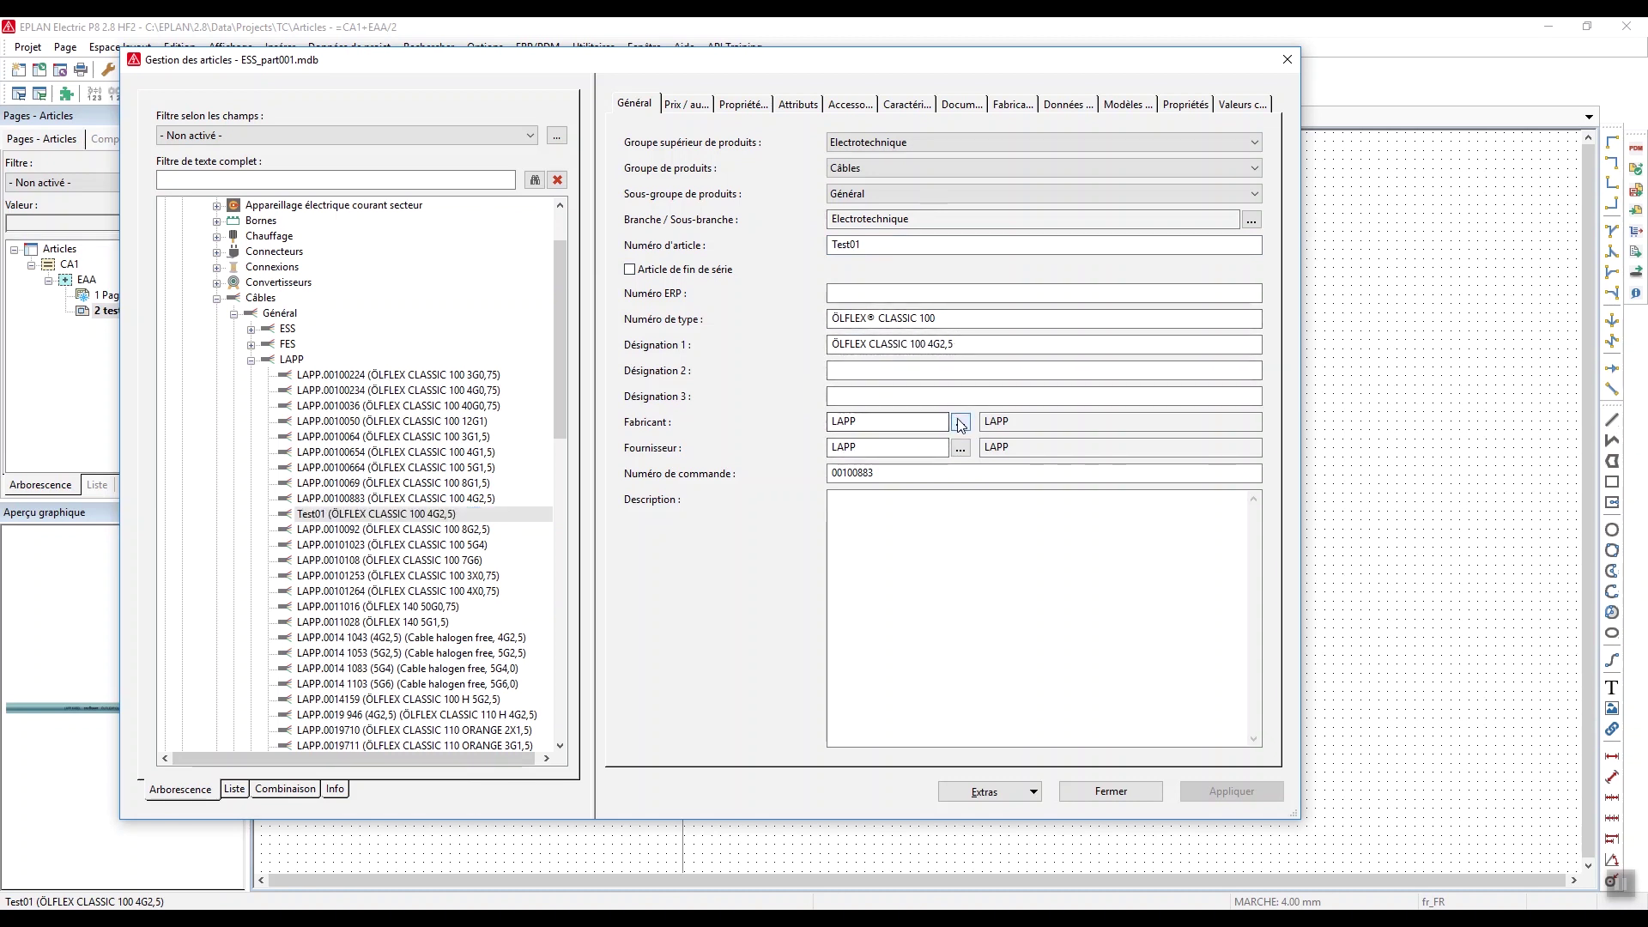
click(859, 656)
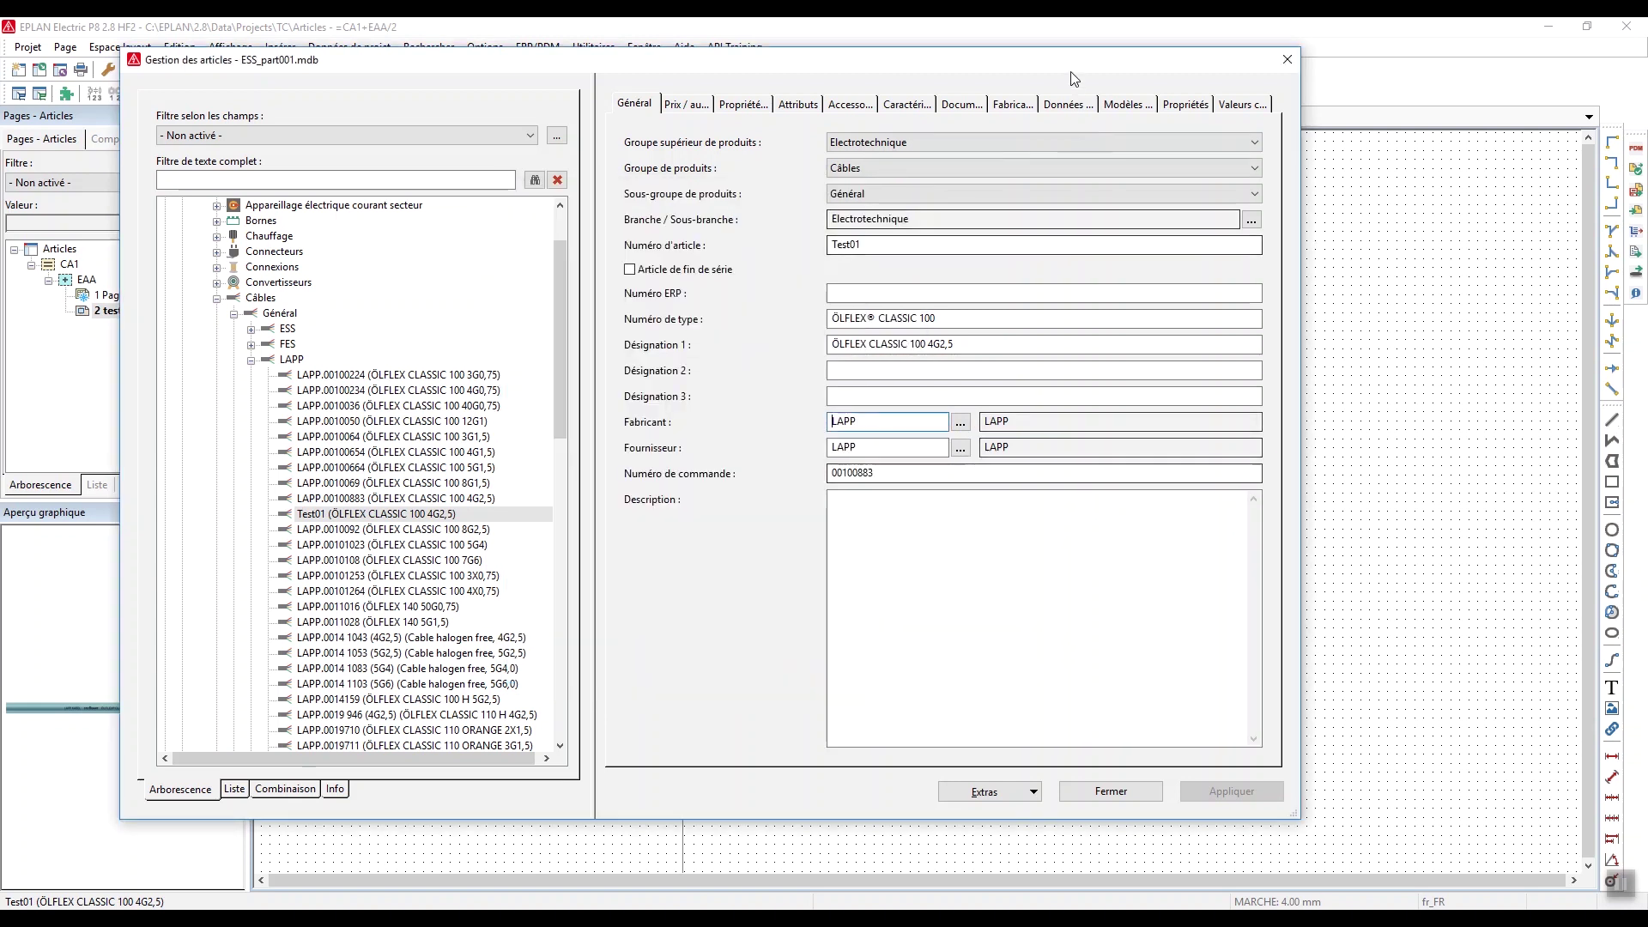
click(1131, 107)
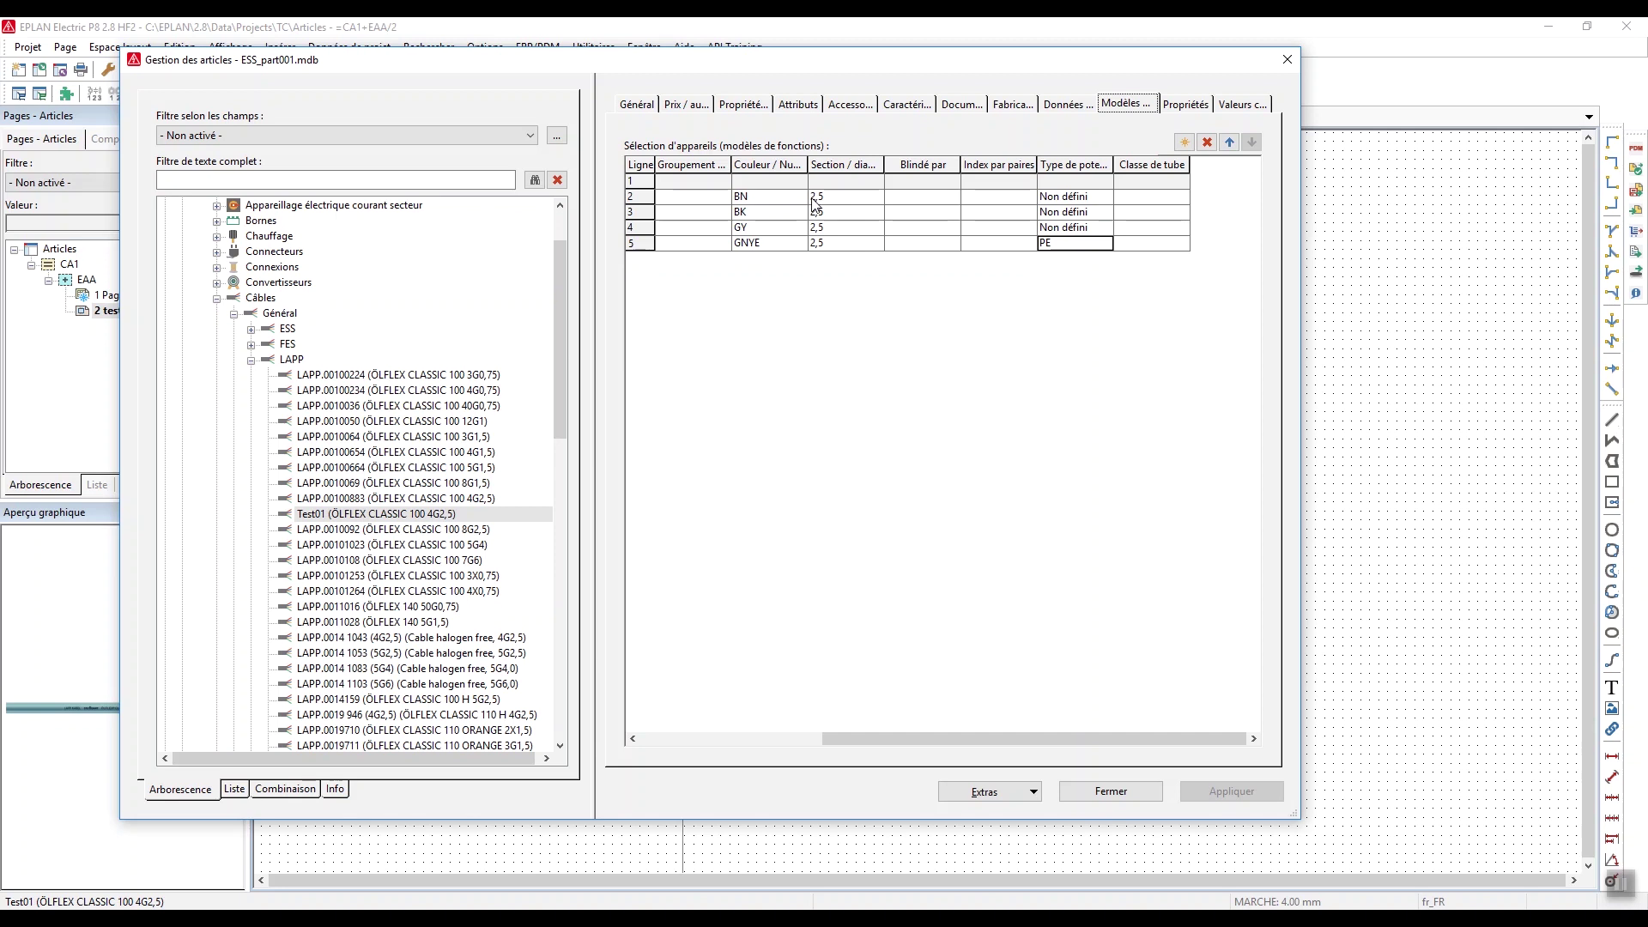
click(408, 518)
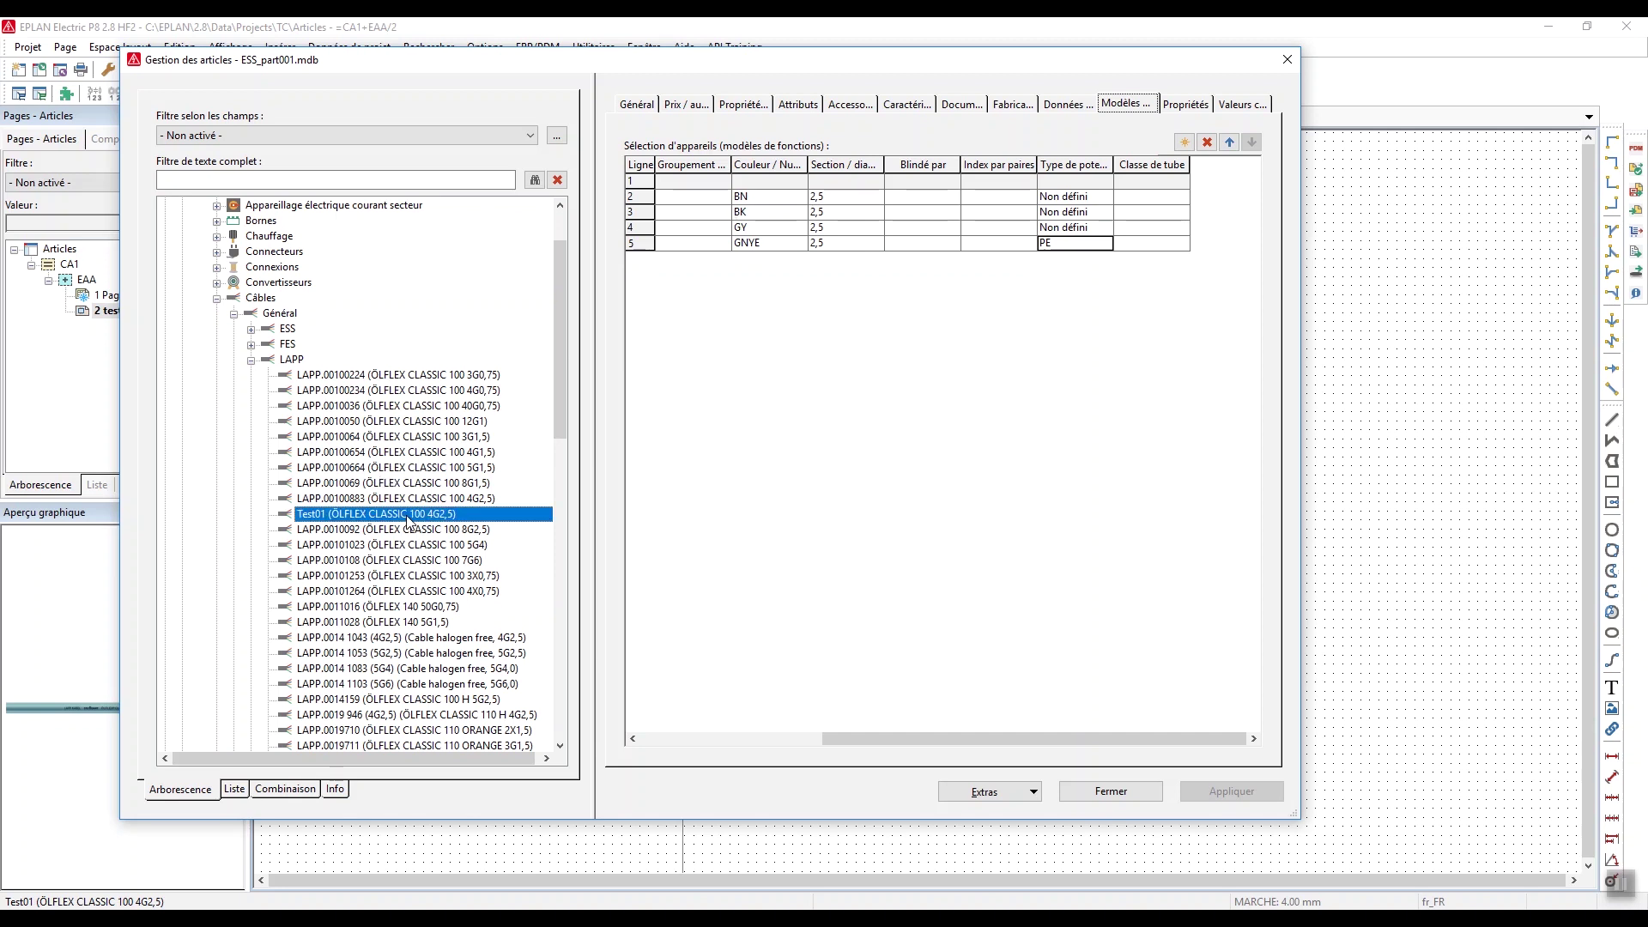
Change the first designation in the general data of Test01 to ÖLFLEX CLASSIC 1,5
click(642, 111)
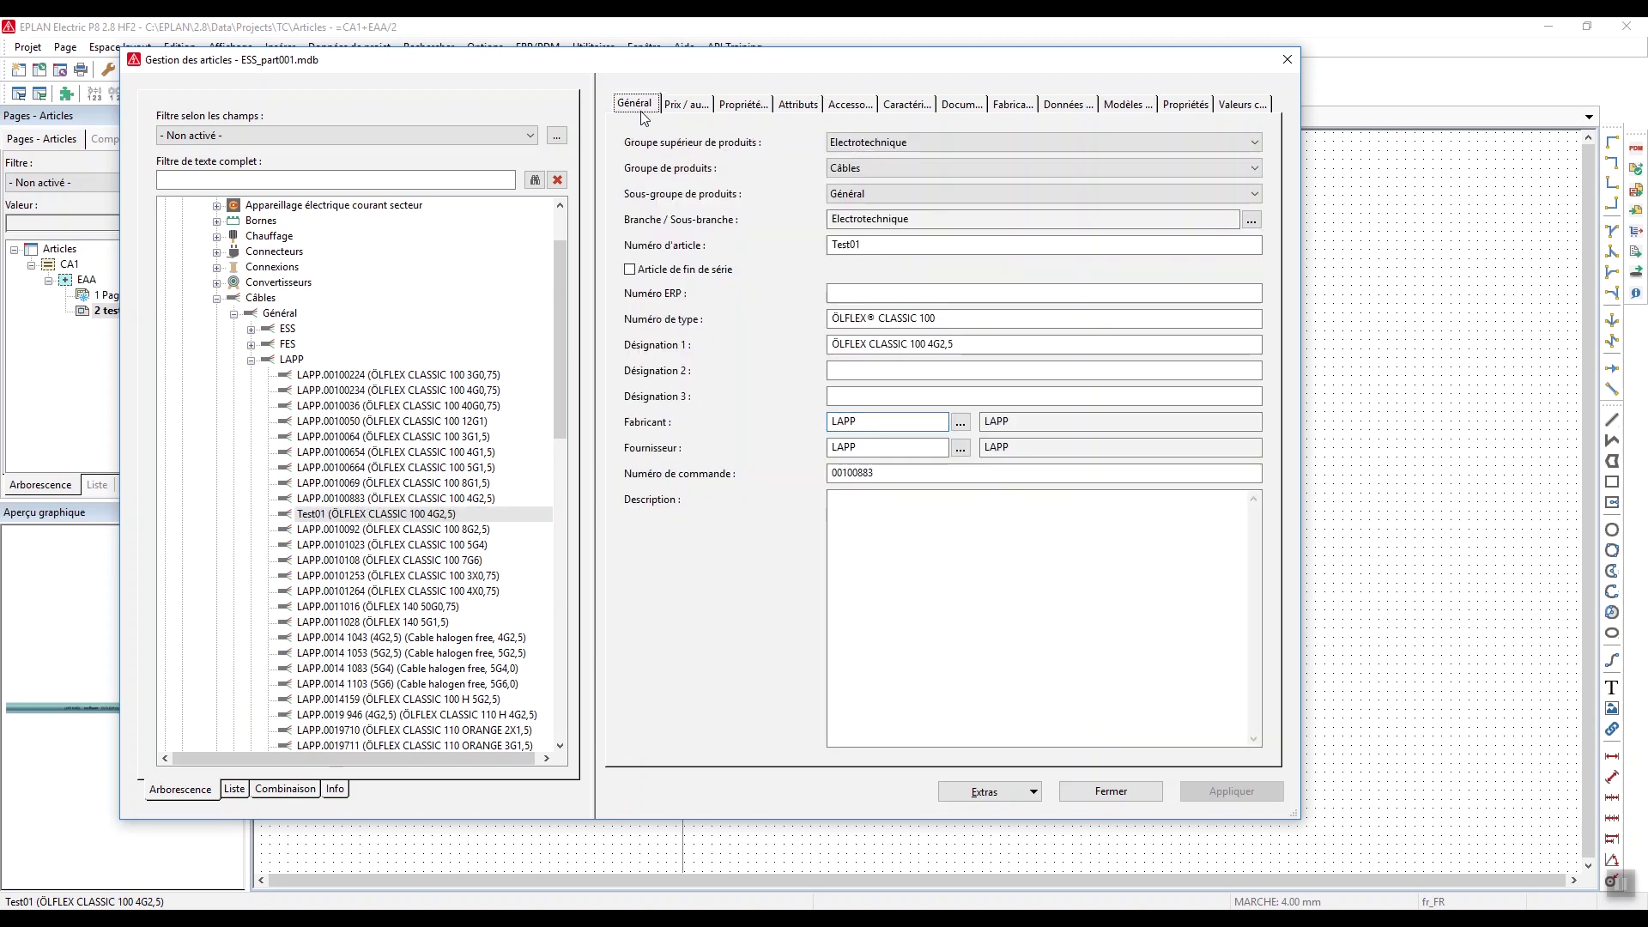
click(945, 348)
key(BackSpace)
text(1)
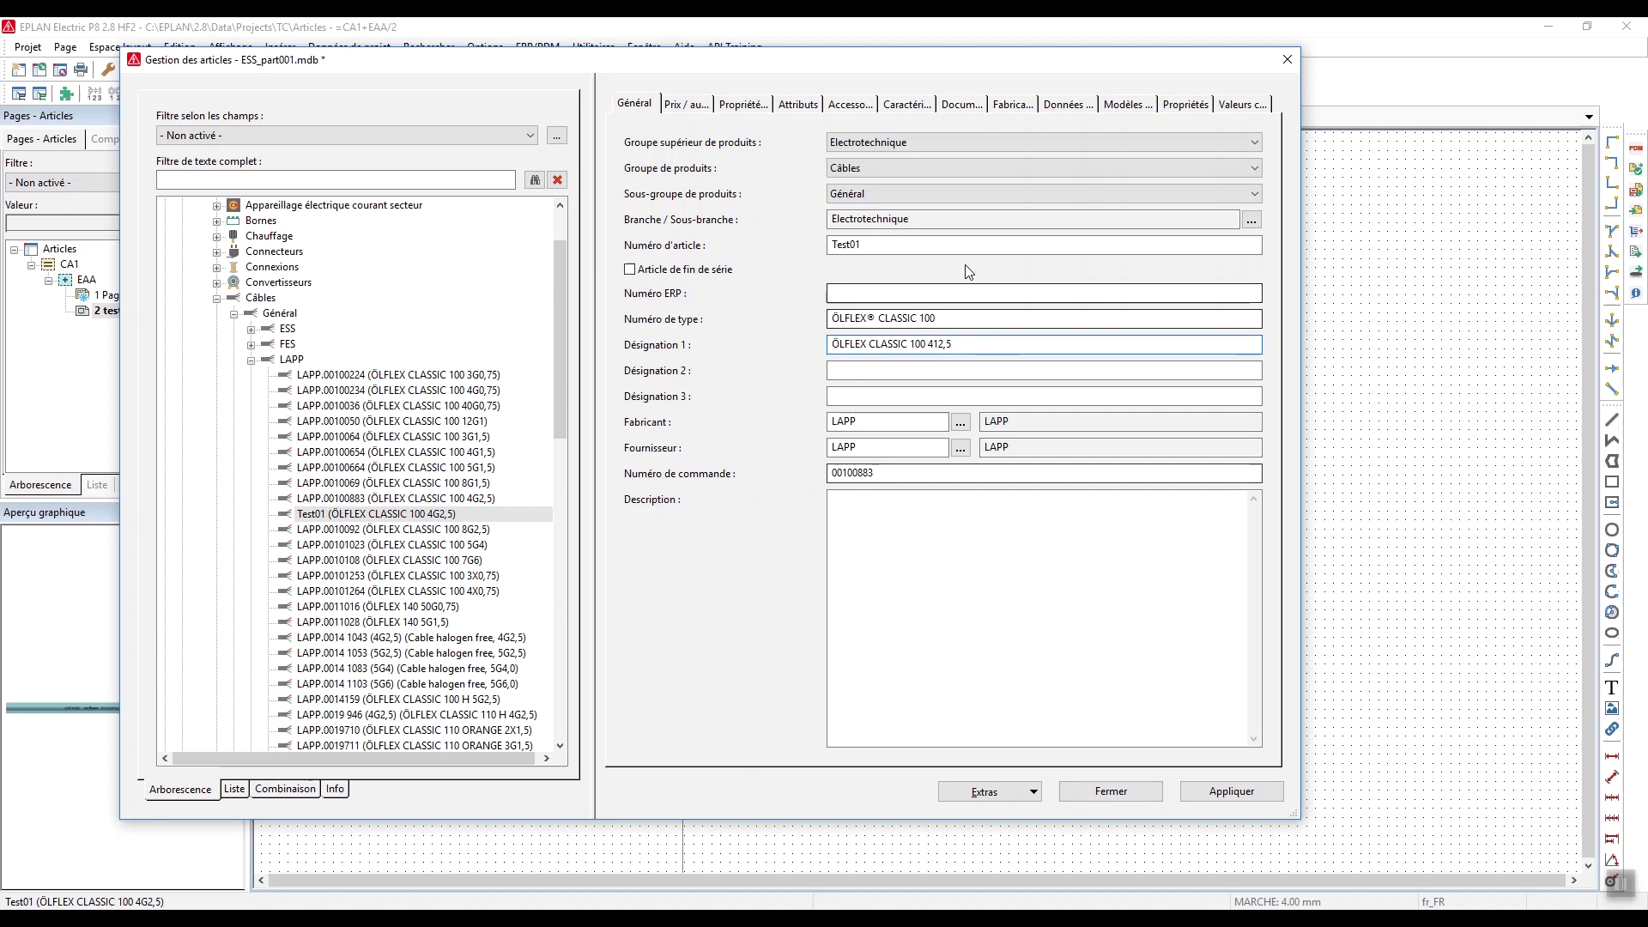
drag(967, 344, 780, 328)
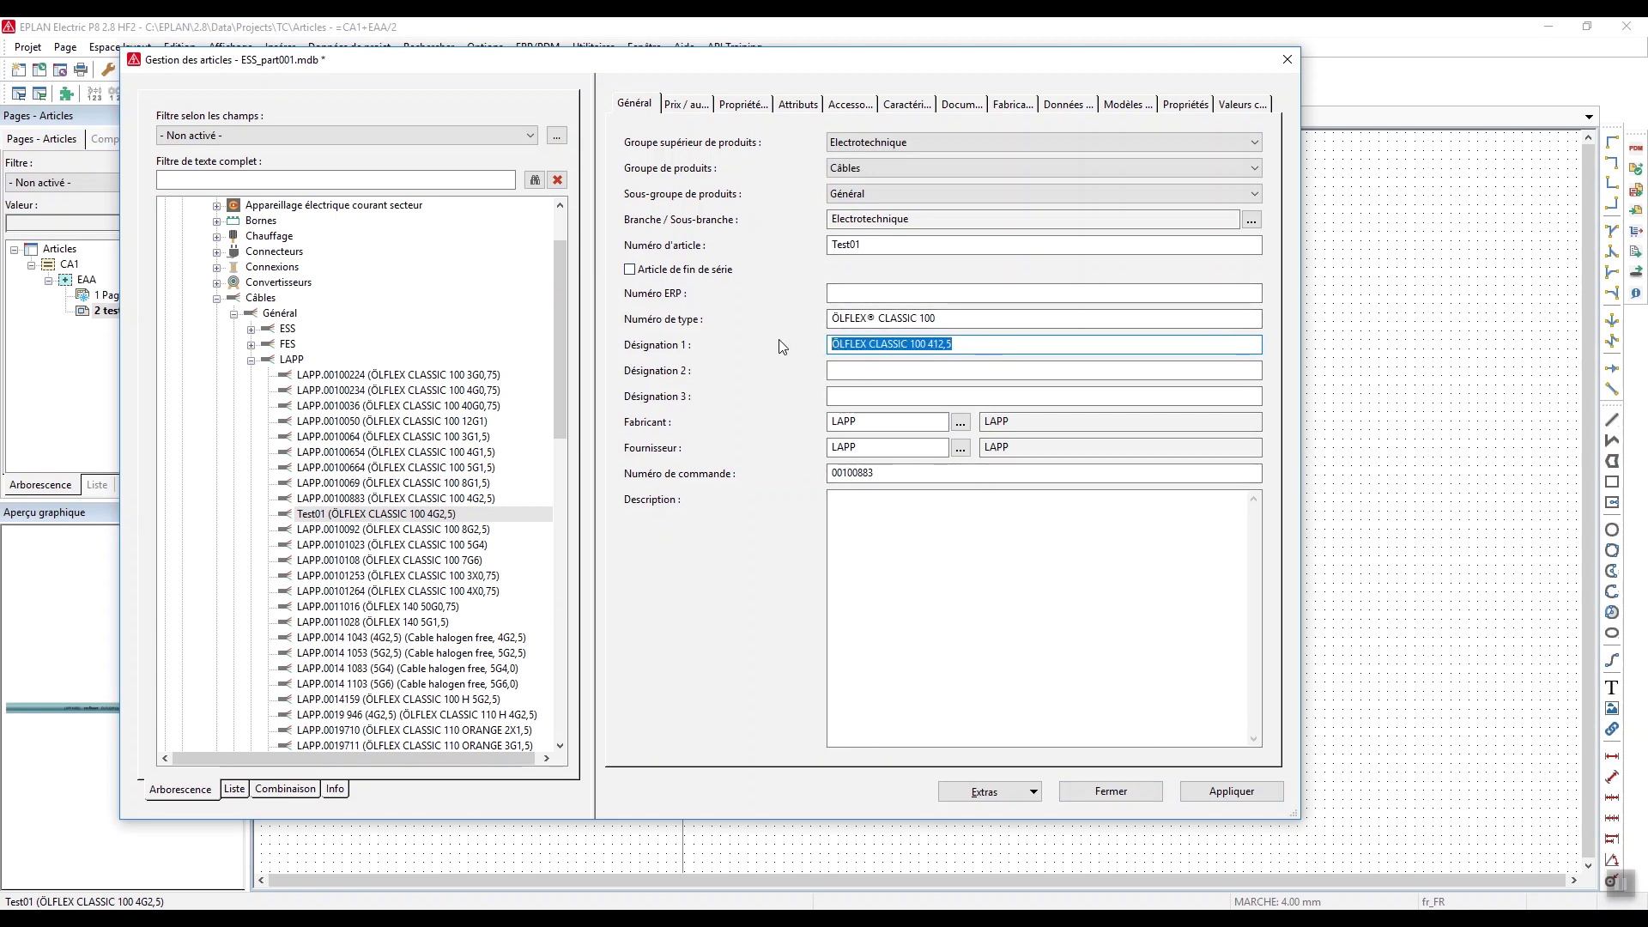
drag(932, 345, 939, 345)
key(BackSpace)
key(BackSpace)
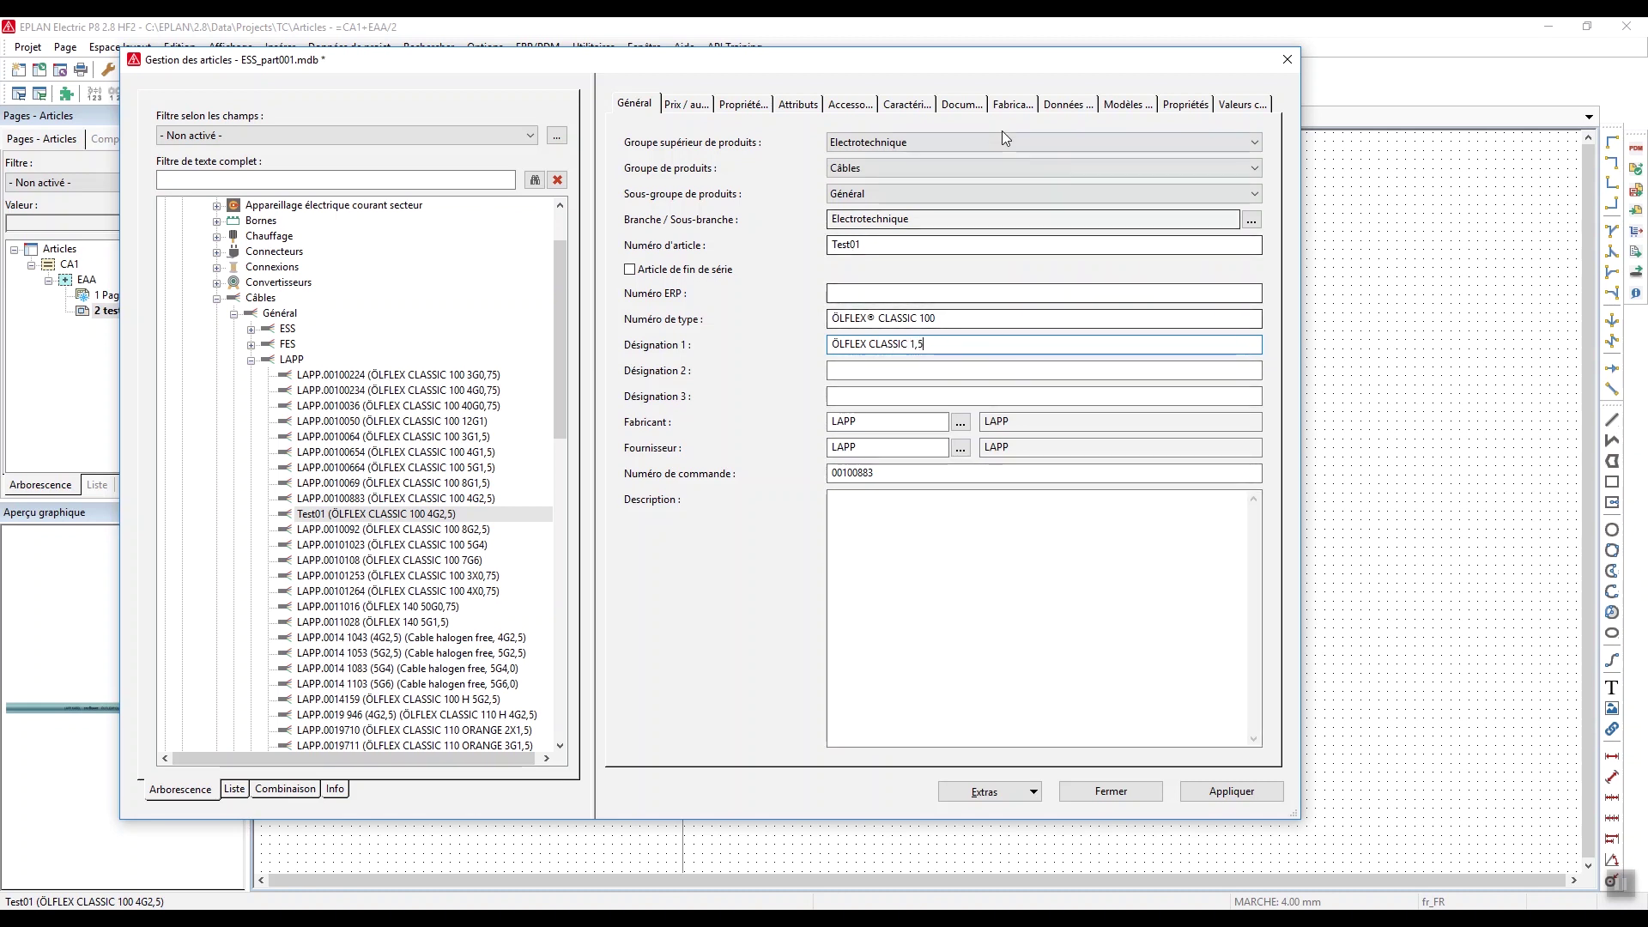
In the cable properties of Test01, set the connection section to 1.5 and the number of connections with section to 4G1,5
click(1176, 104)
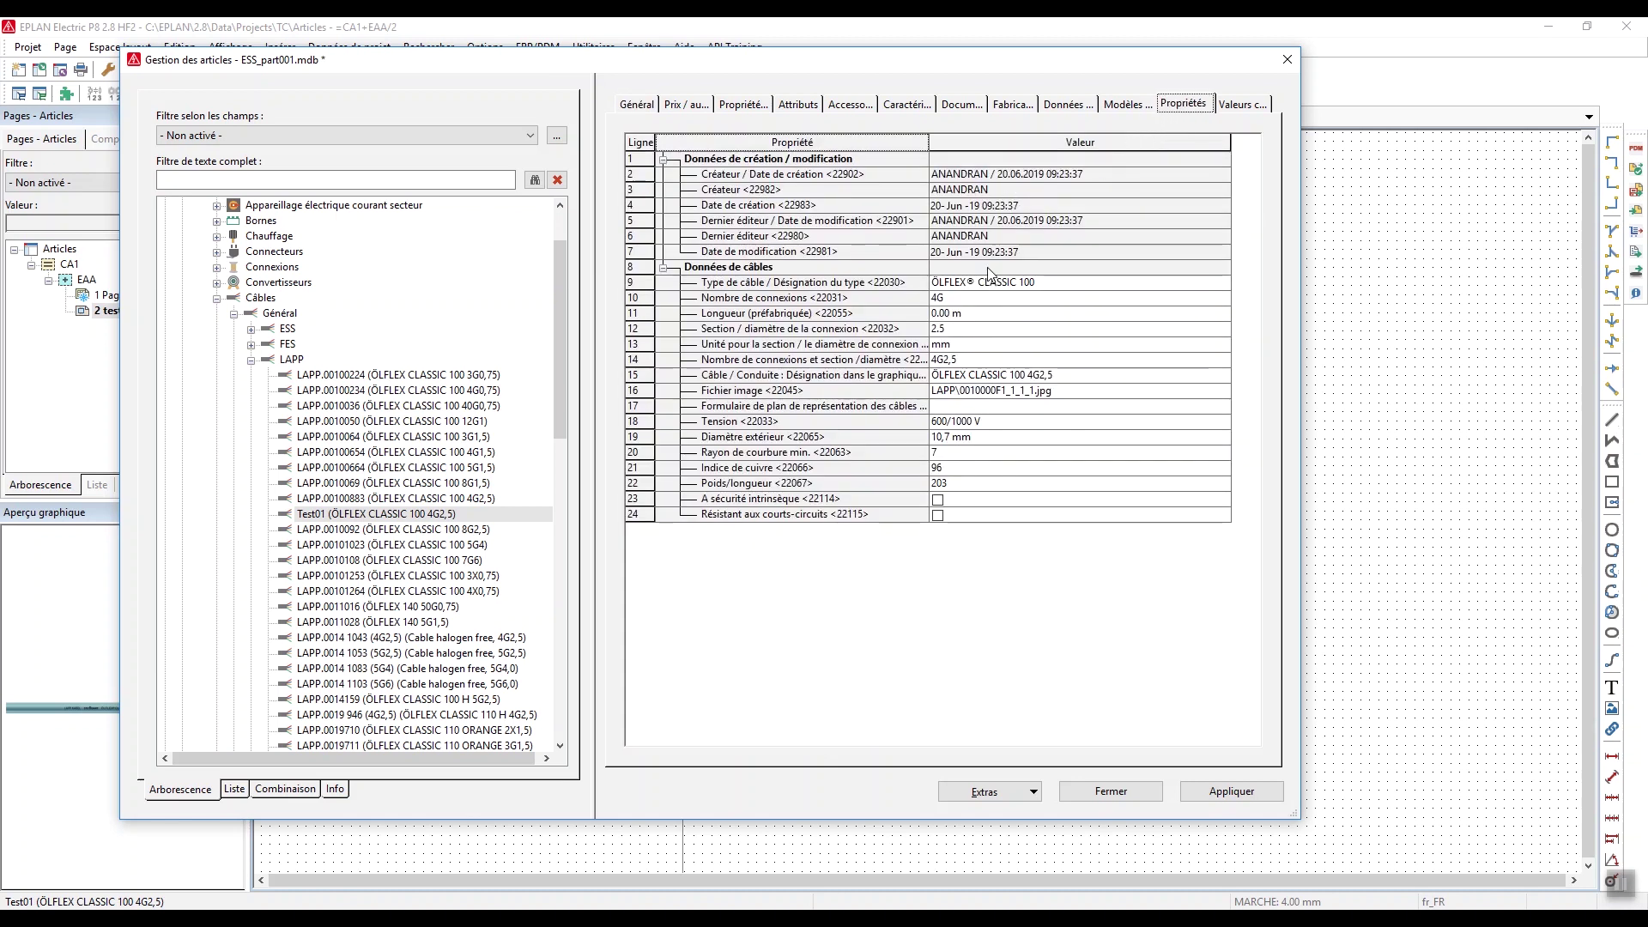
click(939, 331)
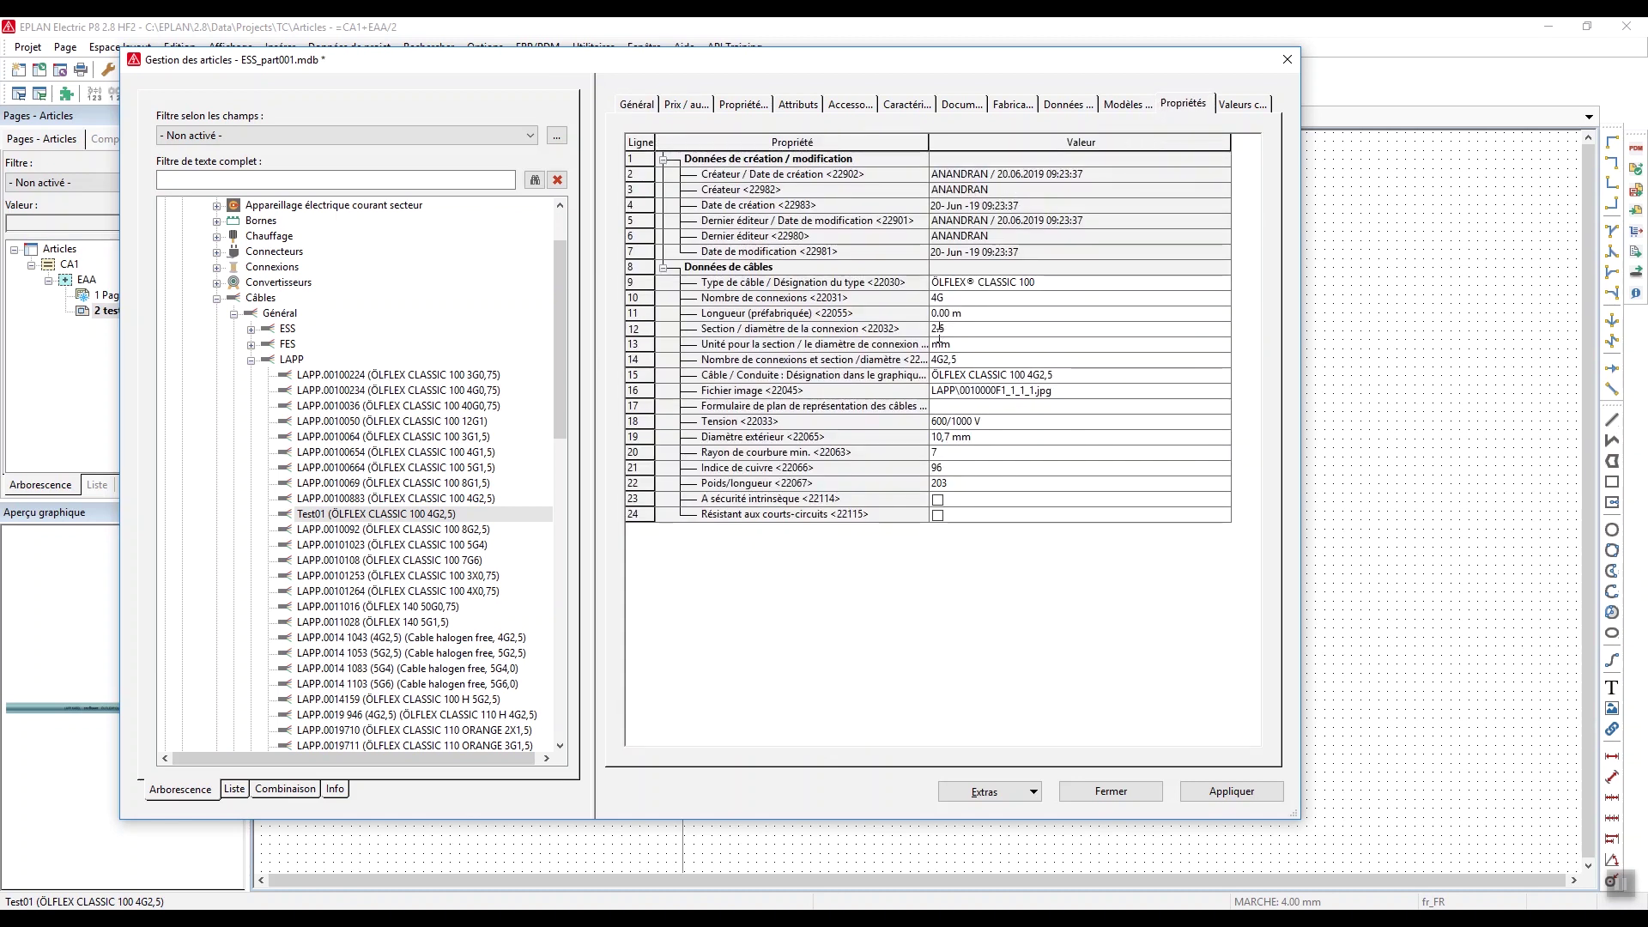
key(BackSpace)
click(946, 362)
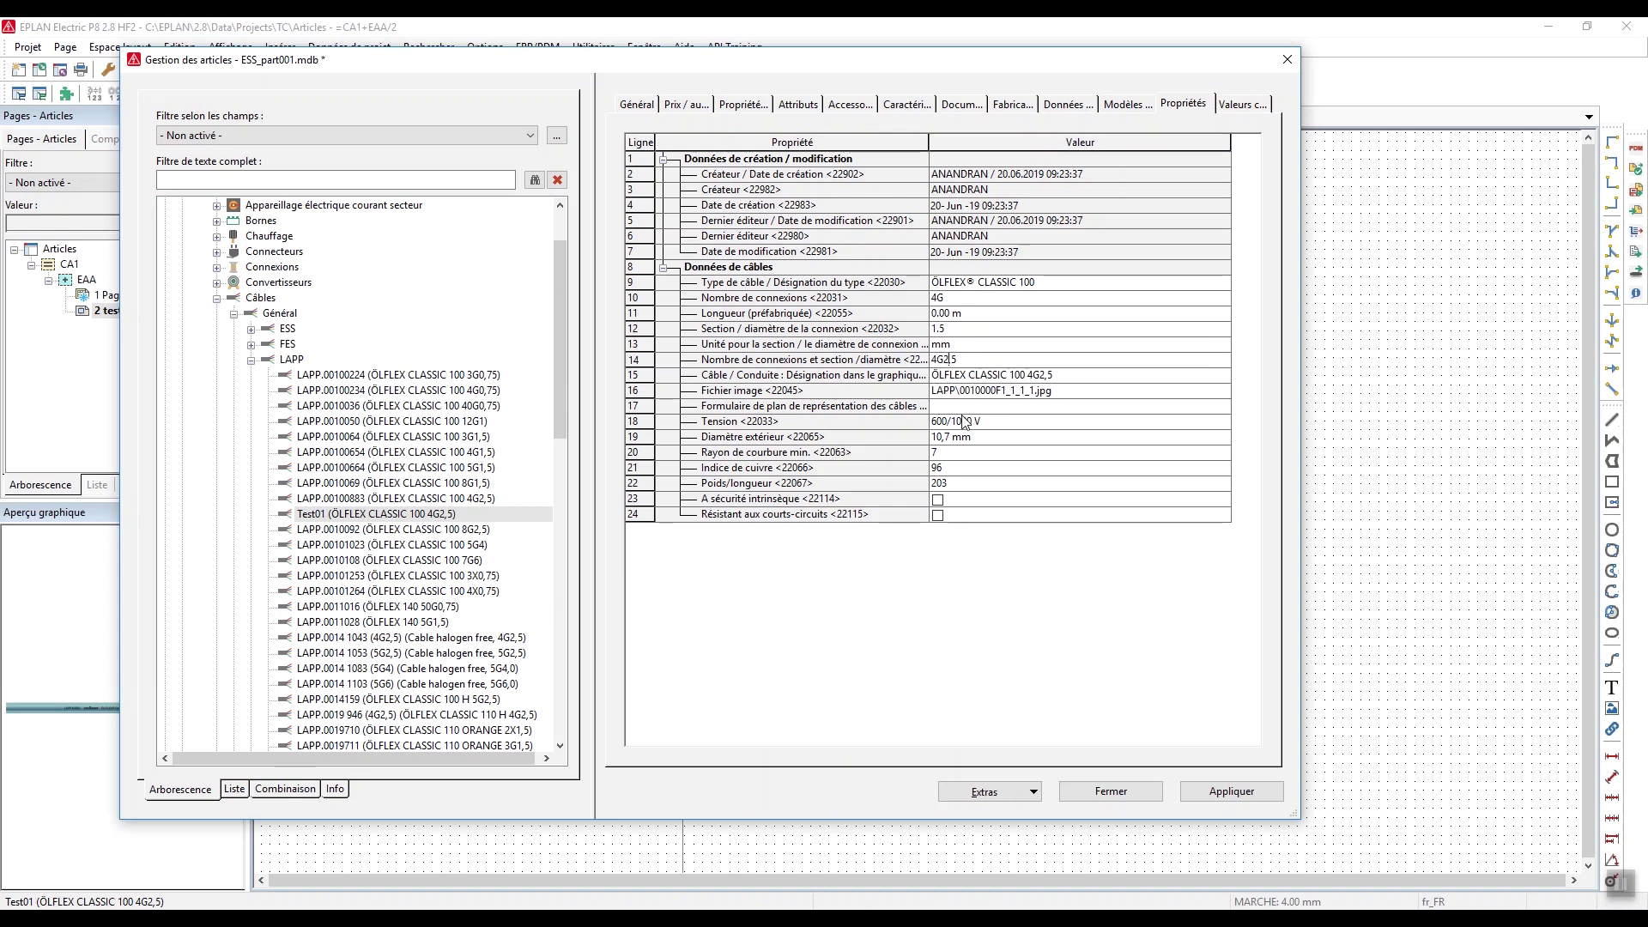
key(BackSpace)
text(1)
Replace the cable type designation in the properties of Test01 with EPLAN
click(1058, 287)
click(1062, 290)
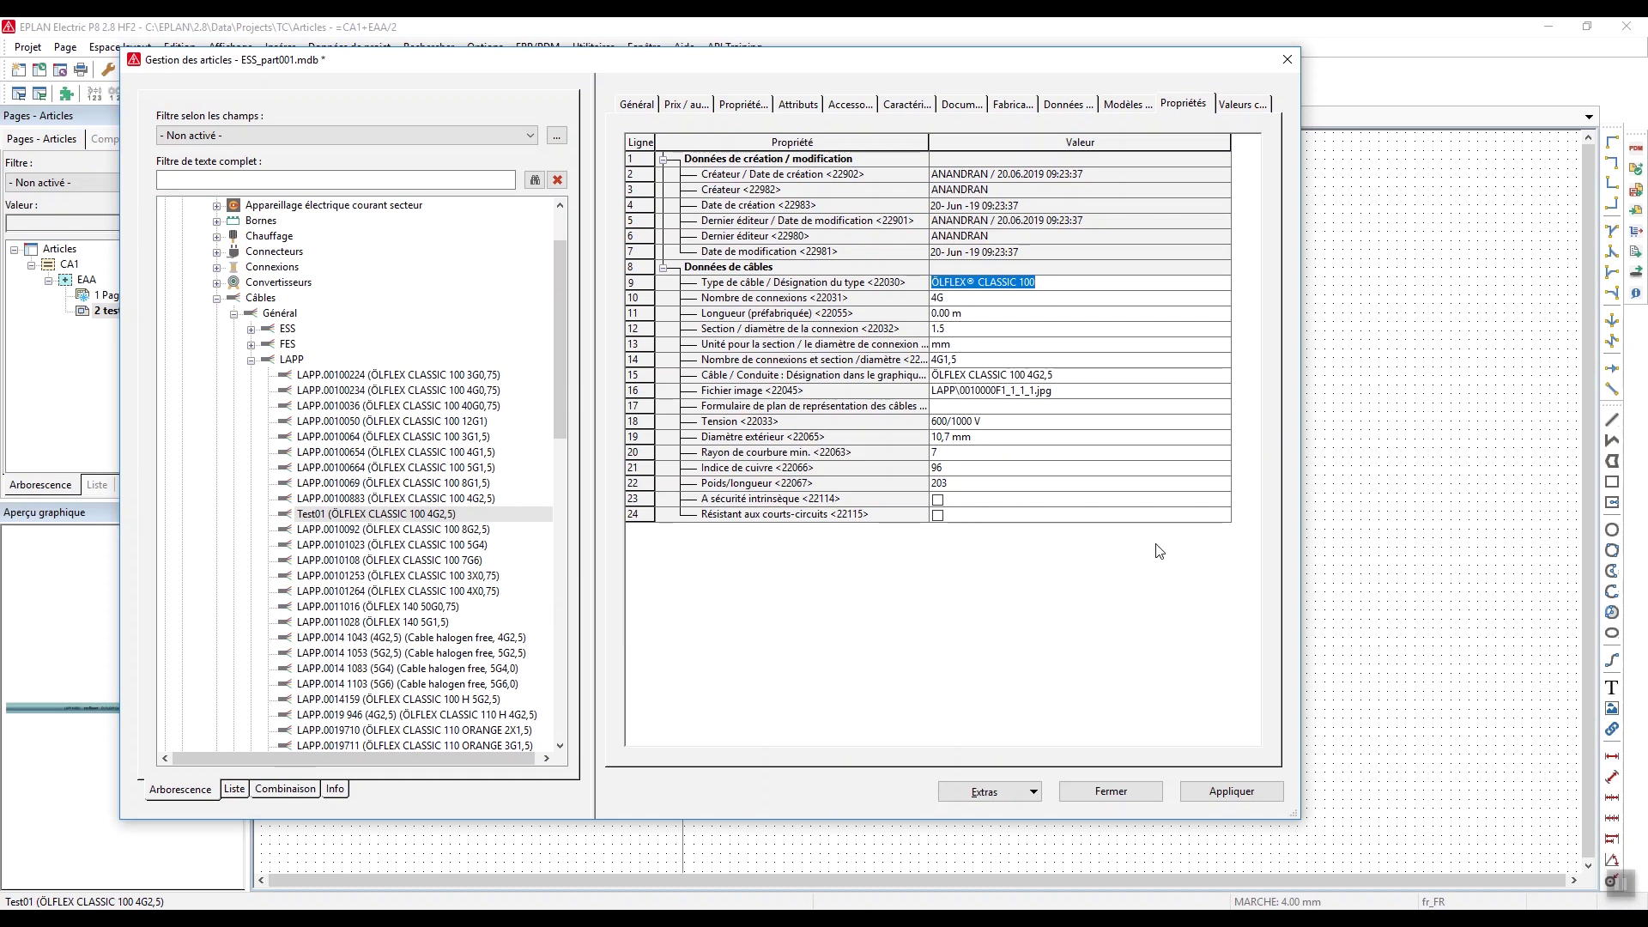
text(EPLAN)
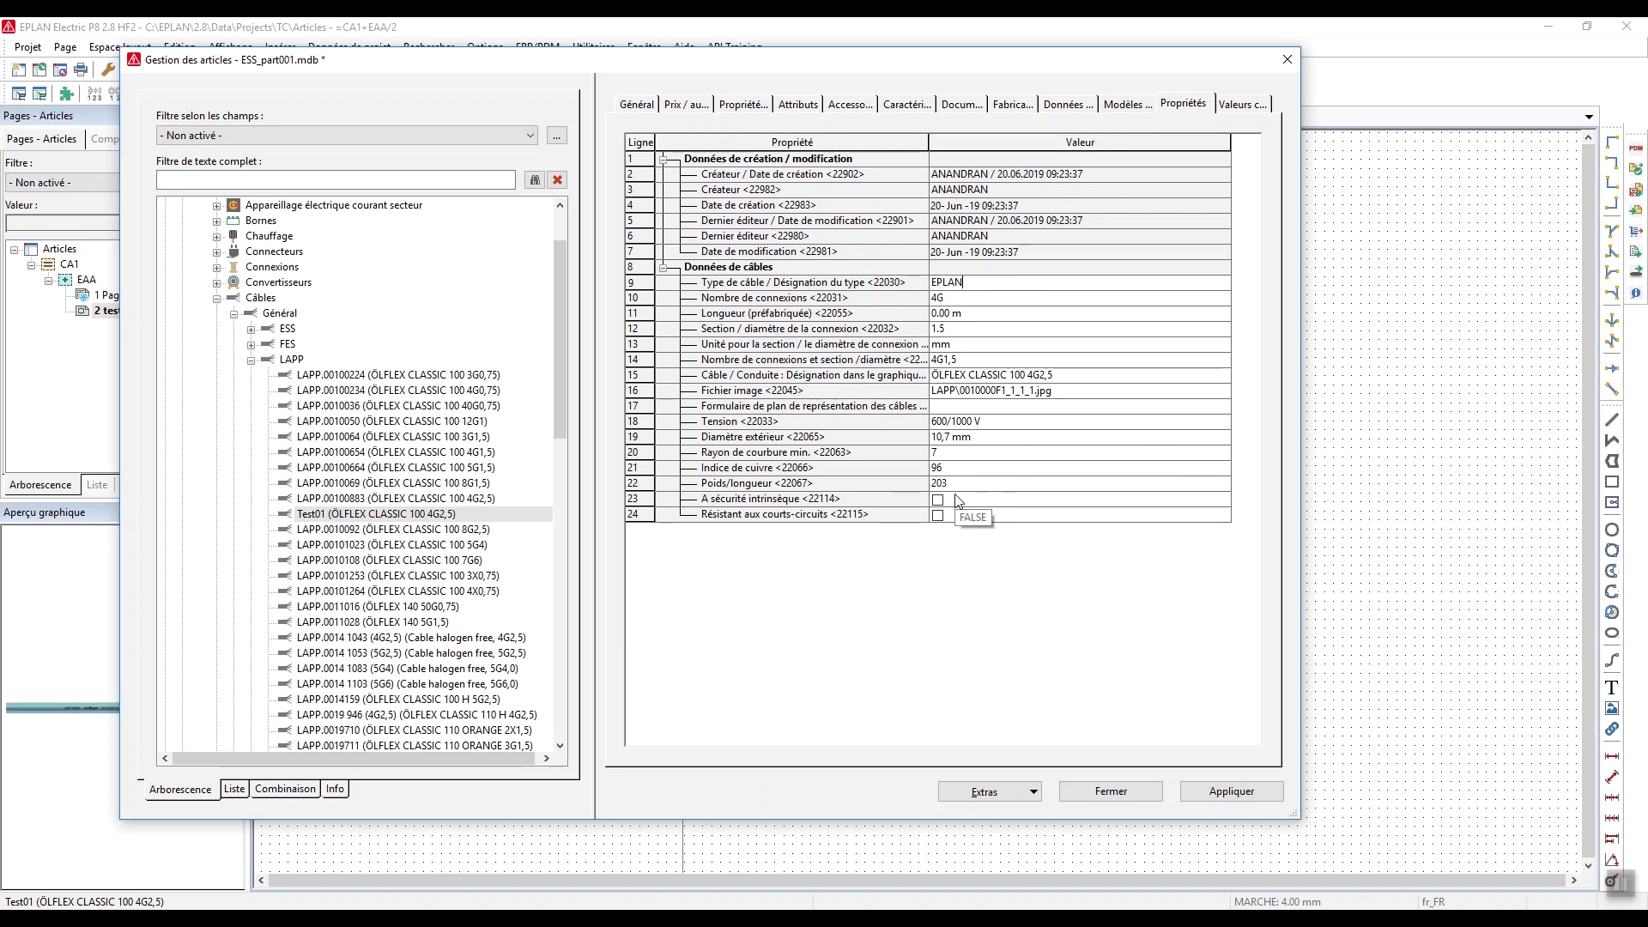
Set the section of all four conductors (BN, BK, GY and GNYE) in the function templates of Test01 to 1,5
click(1121, 105)
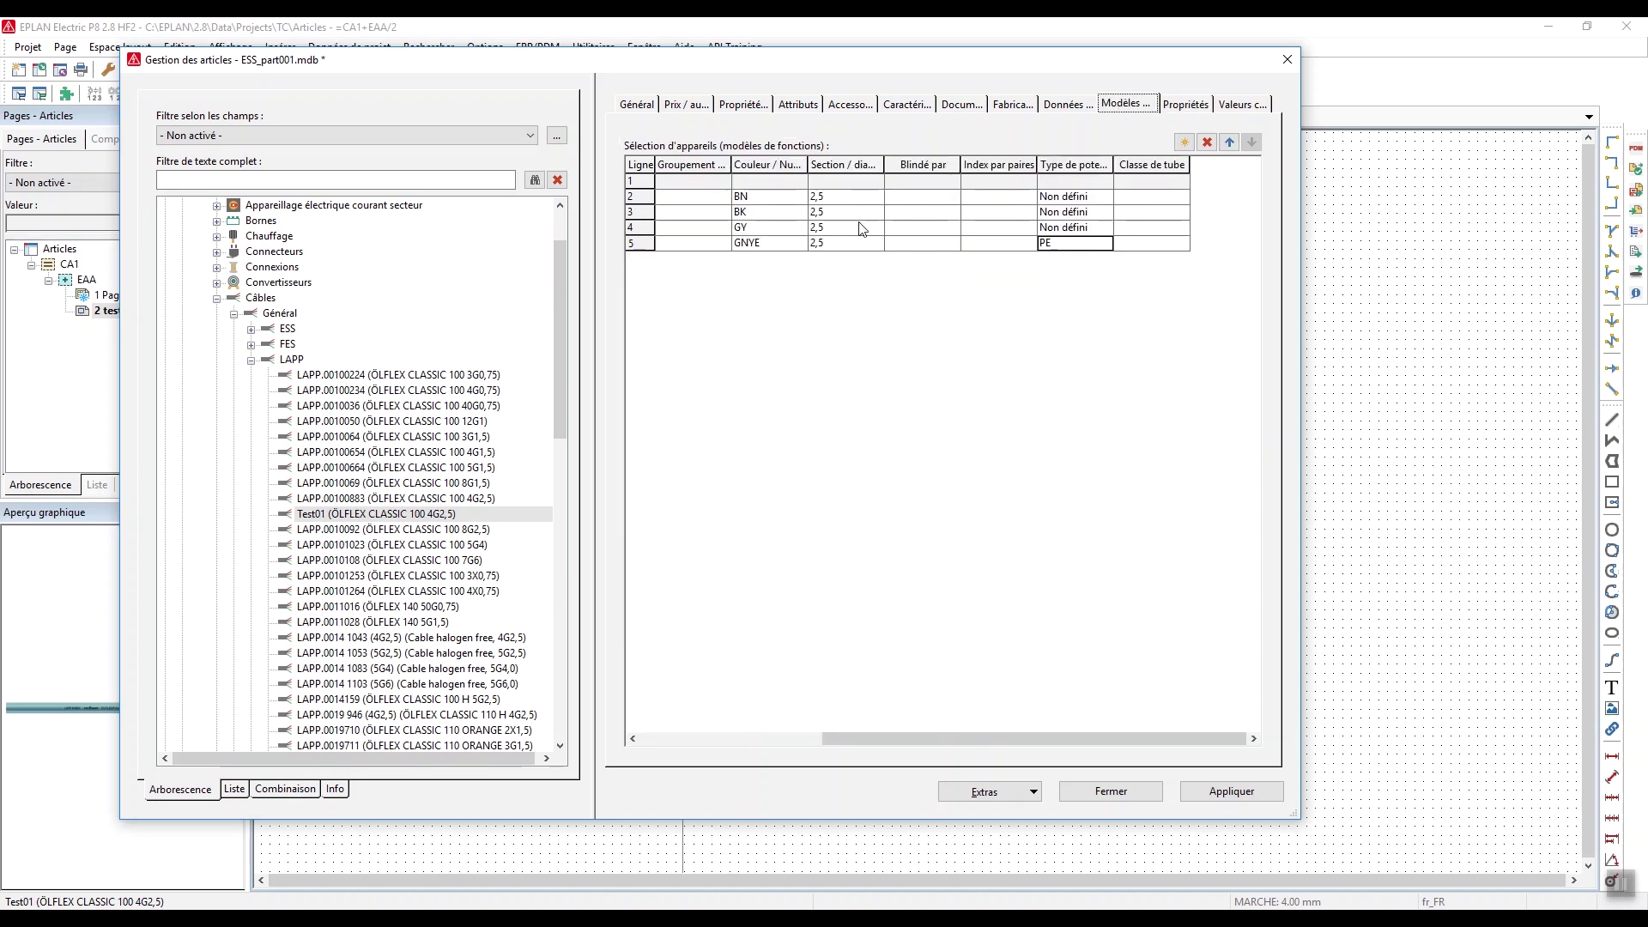
click(817, 196)
click(818, 197)
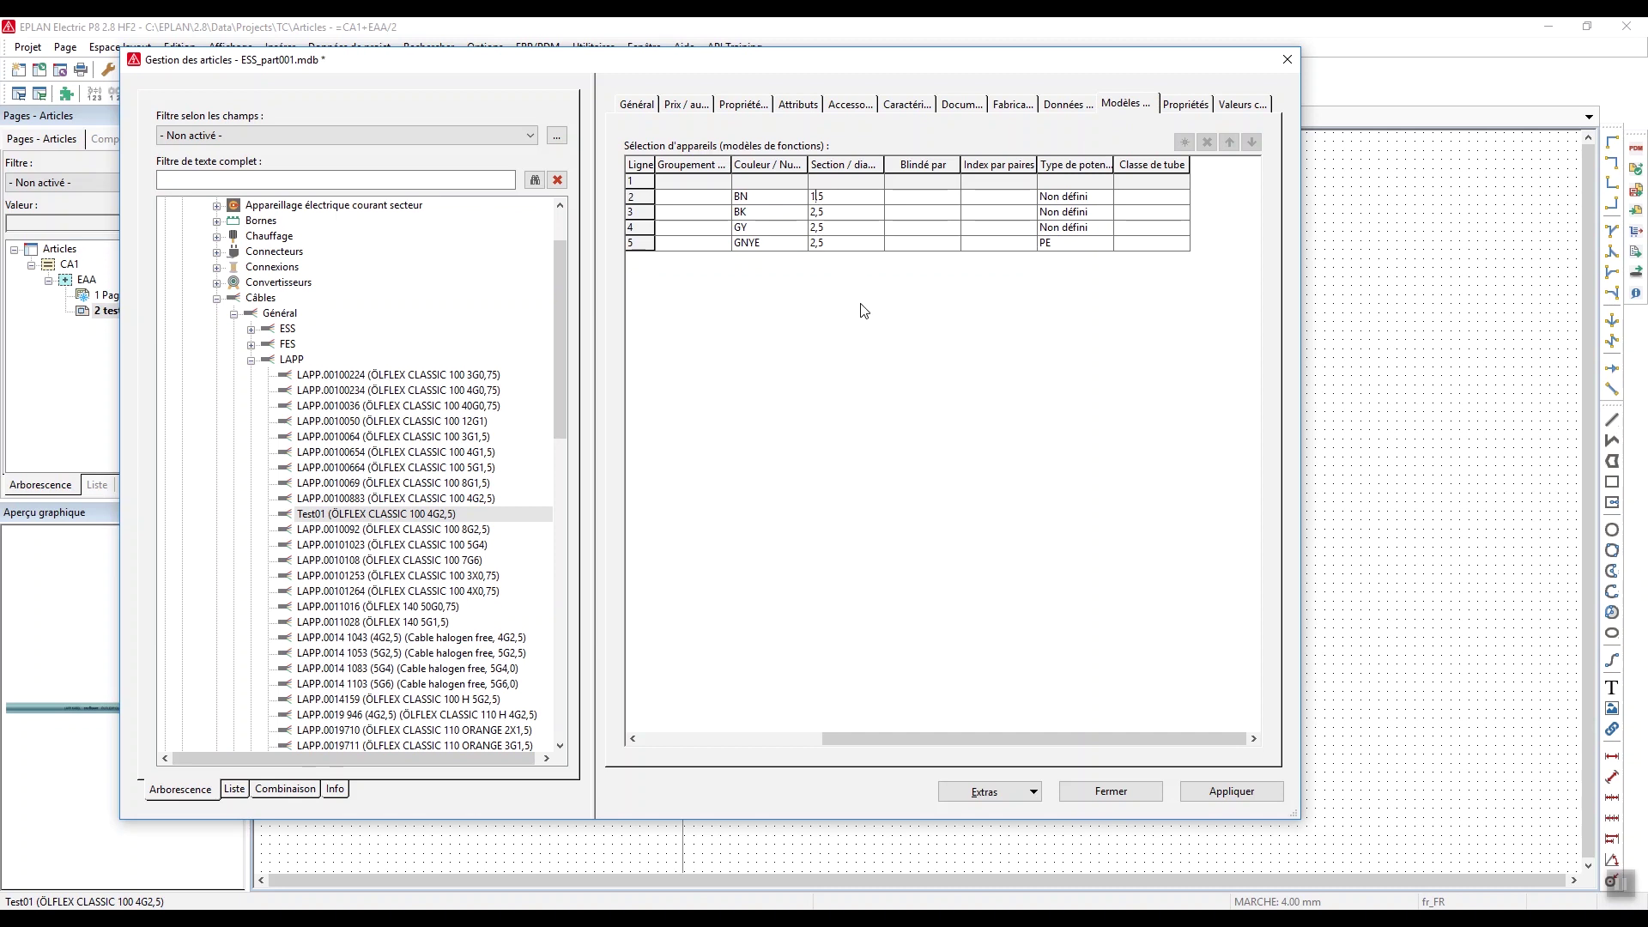
double_click(849, 198)
drag(847, 211, 853, 254)
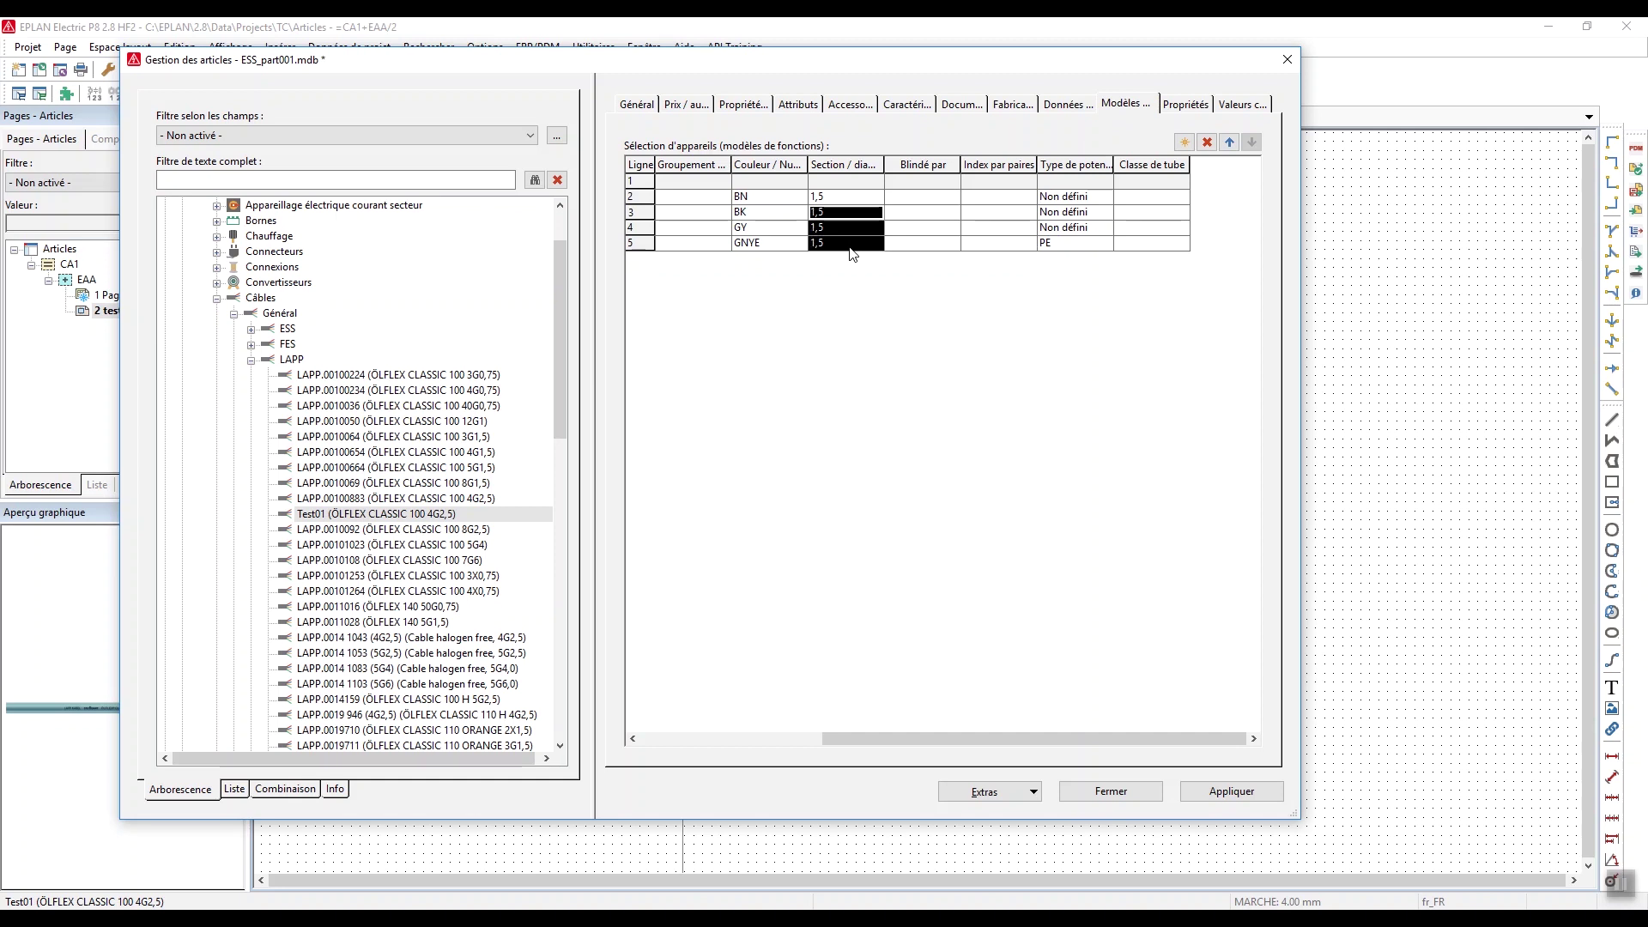
drag(935, 744, 745, 733)
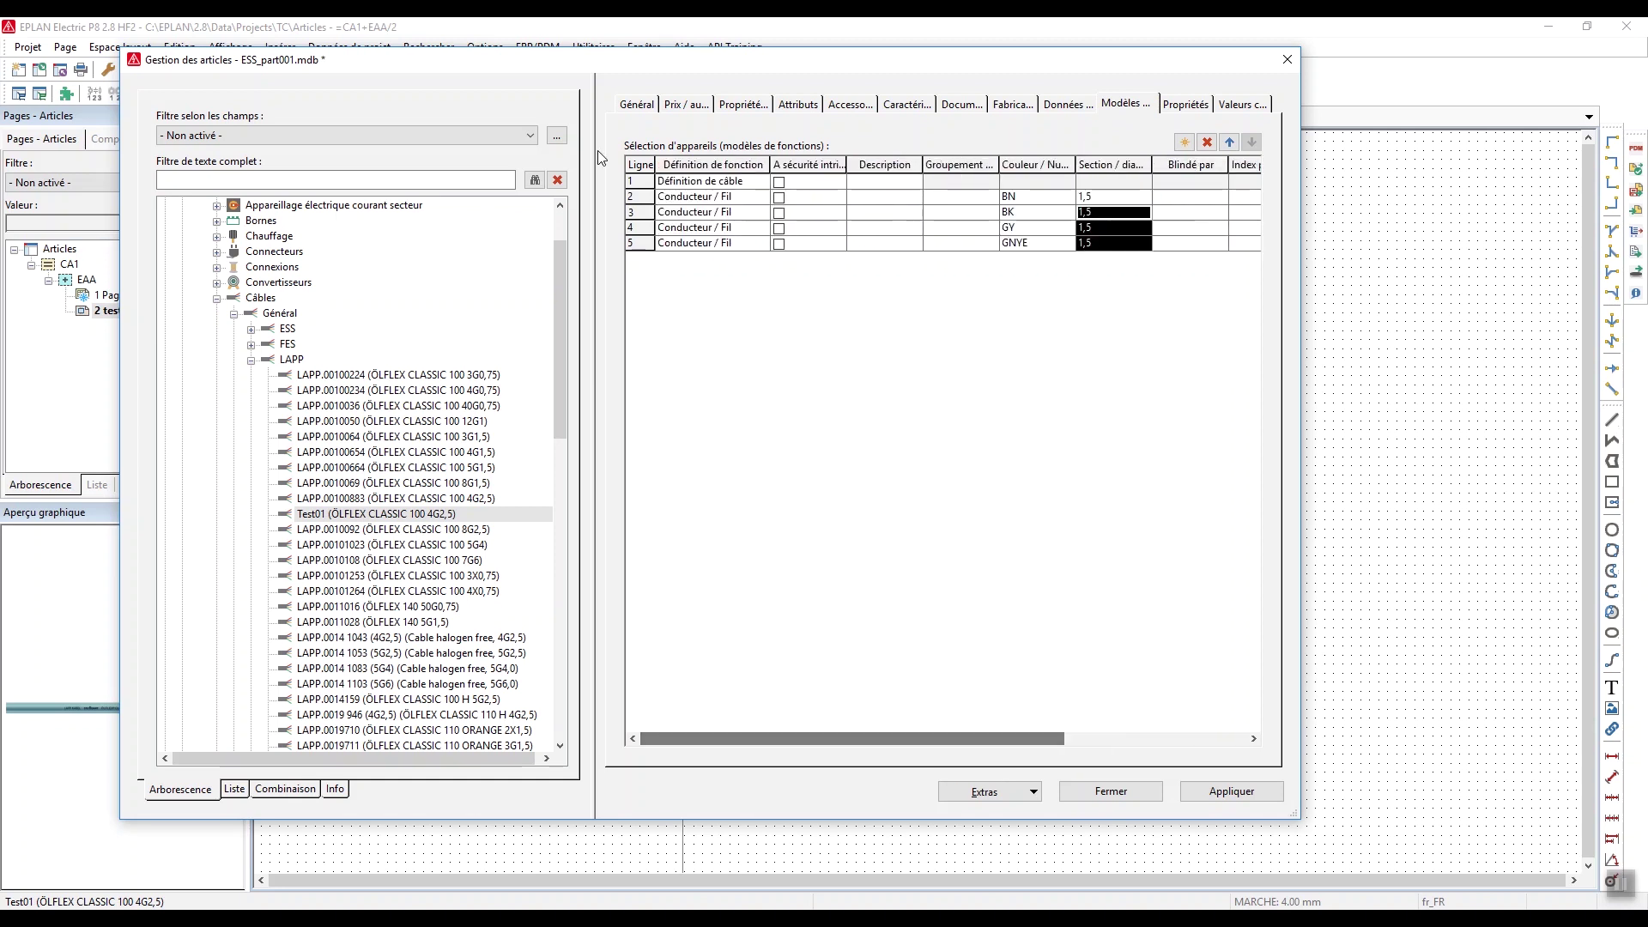
Save the changes to article Test01, close article management and synchronize the project's article data with the ESS_part001.mdb database
click(633, 104)
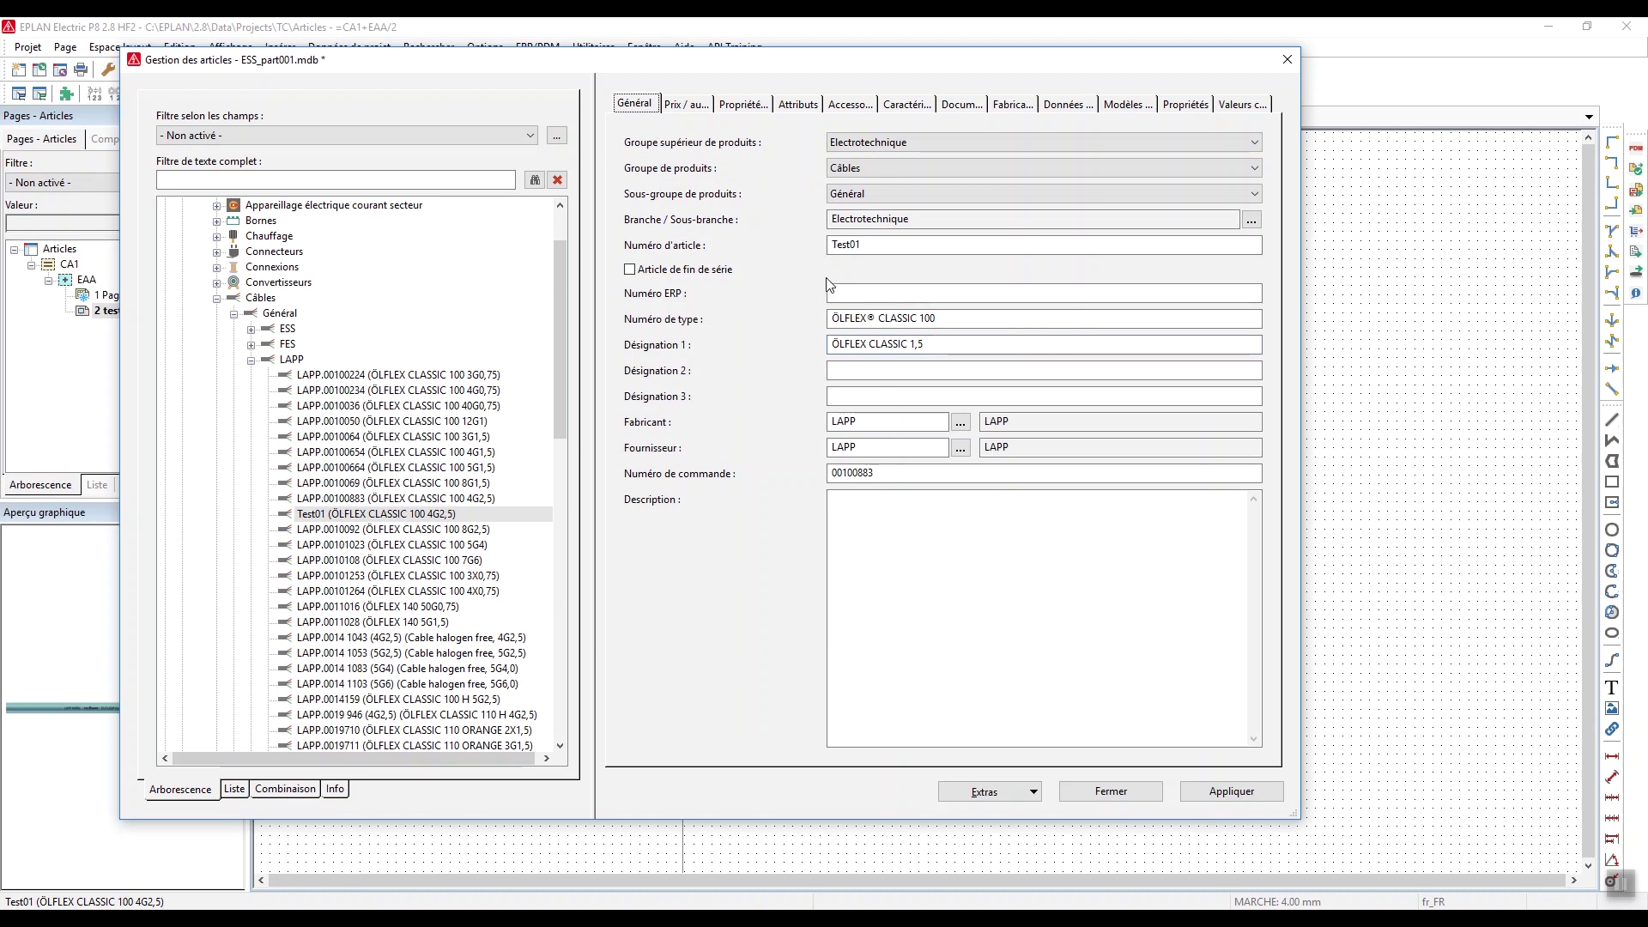
double_click(878, 248)
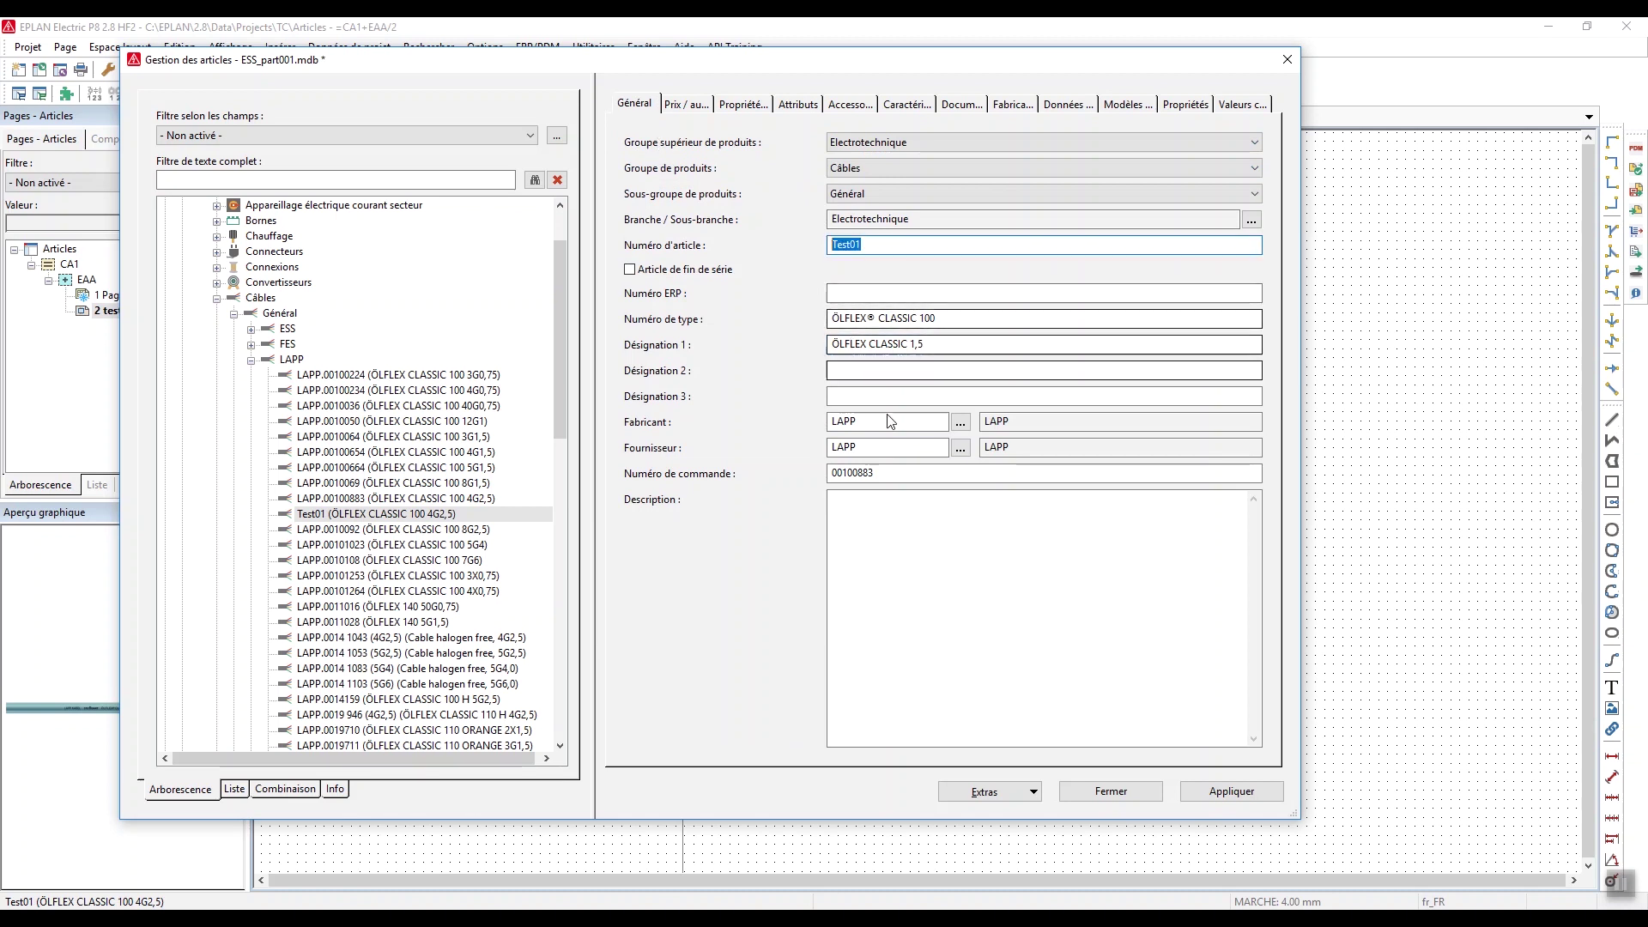
click(1127, 104)
click(1184, 104)
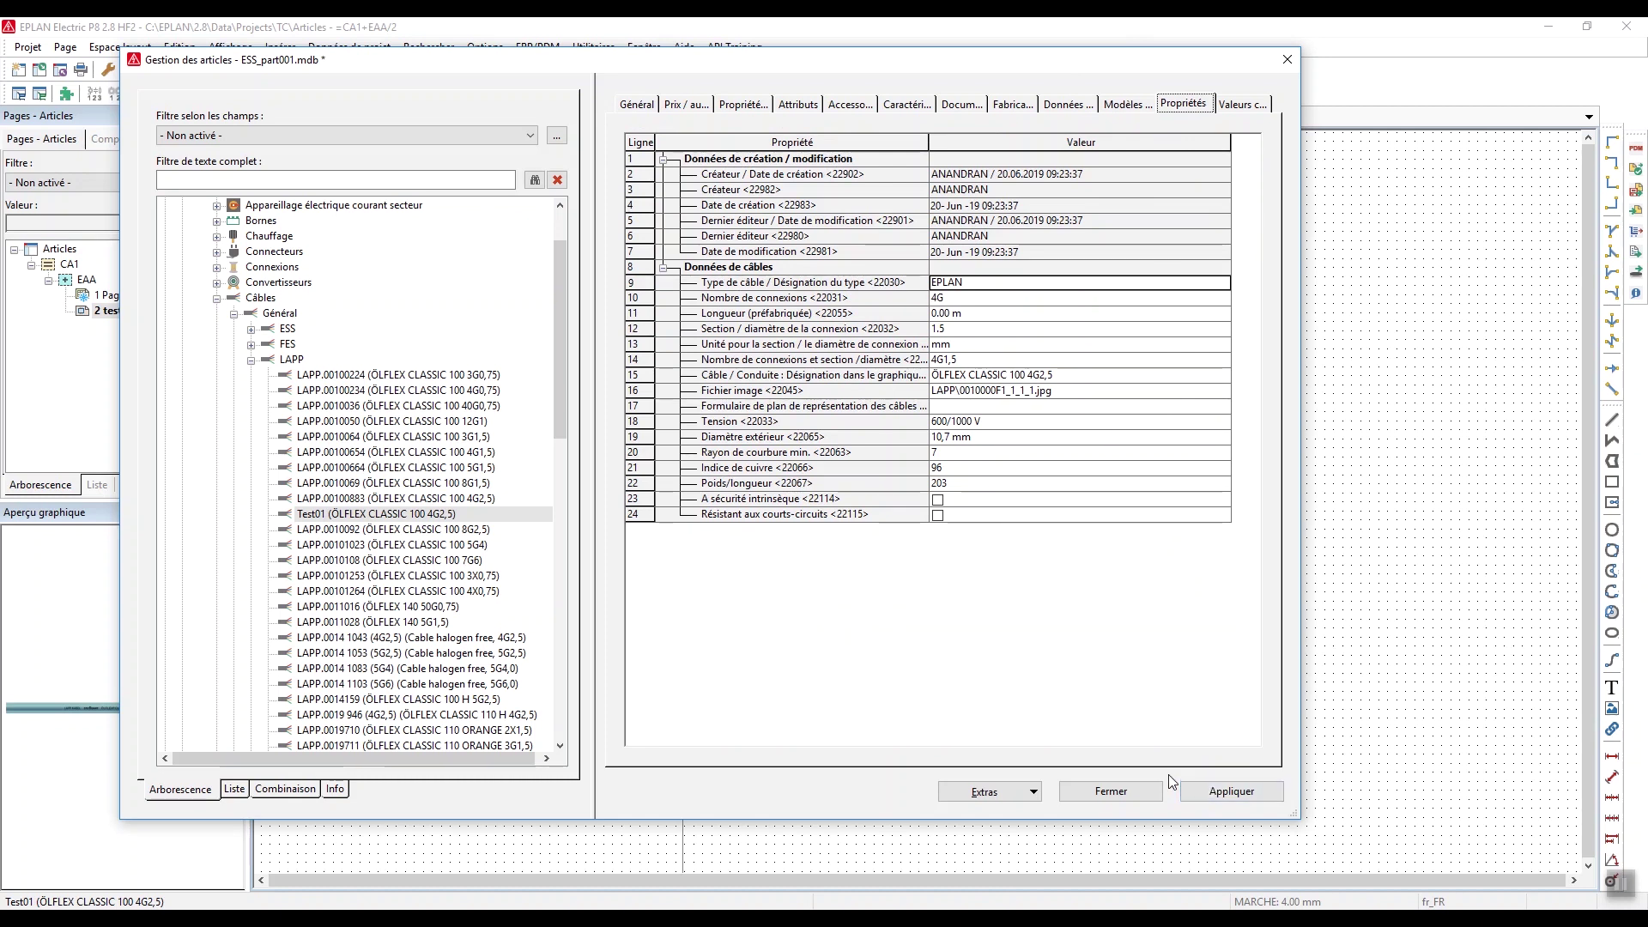
click(1212, 791)
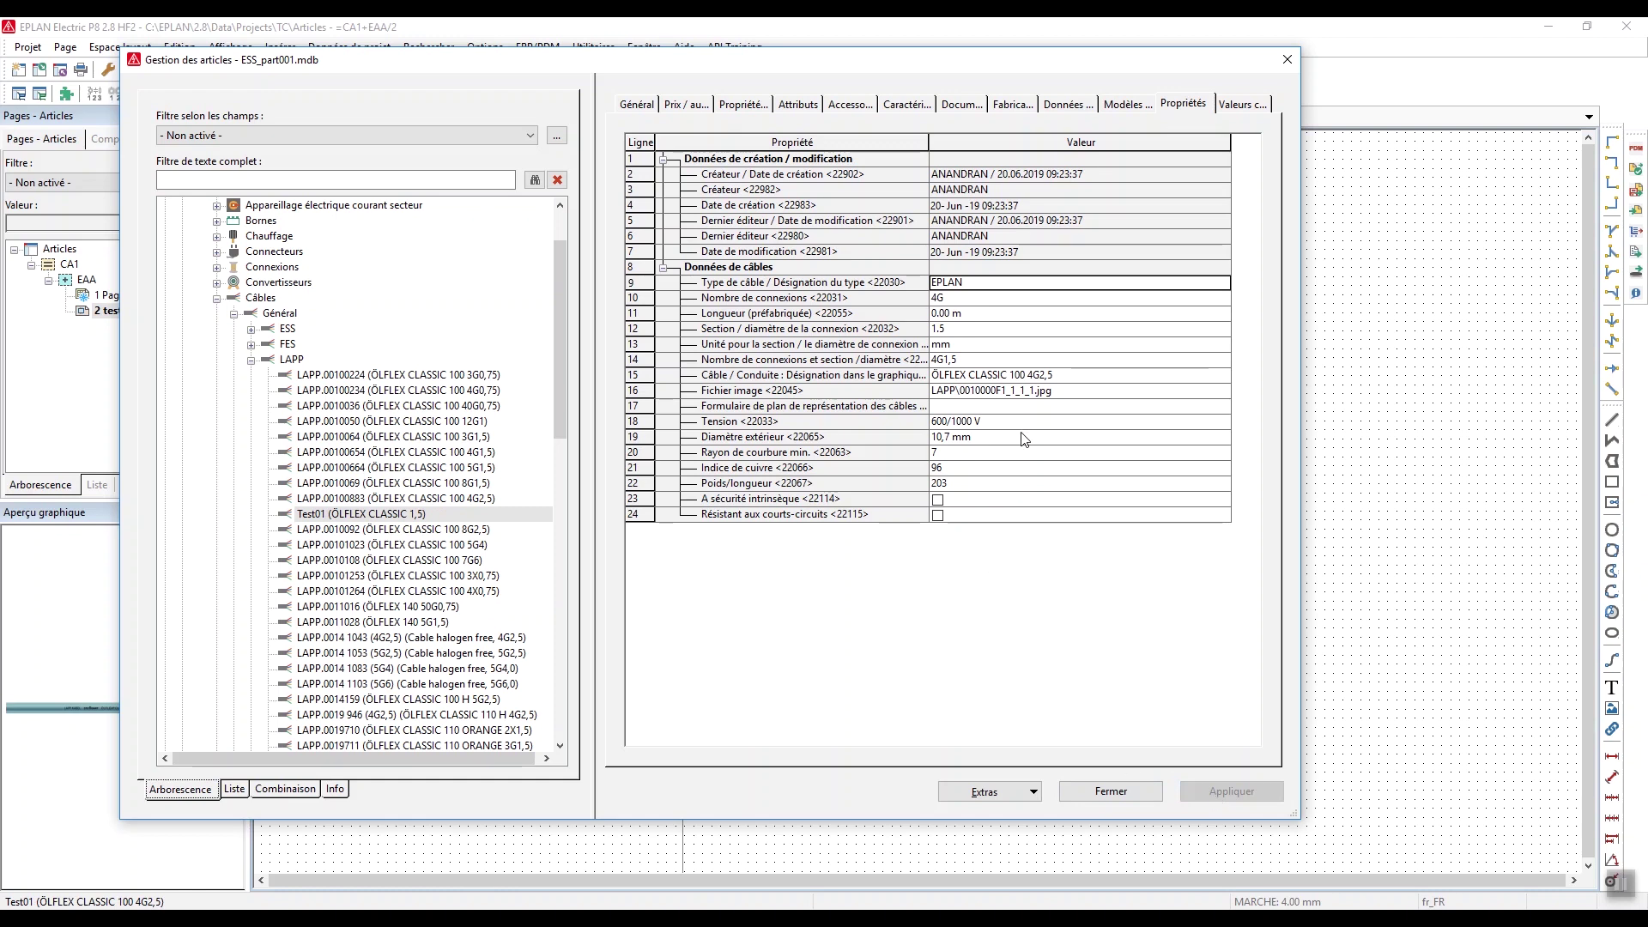
click(1066, 791)
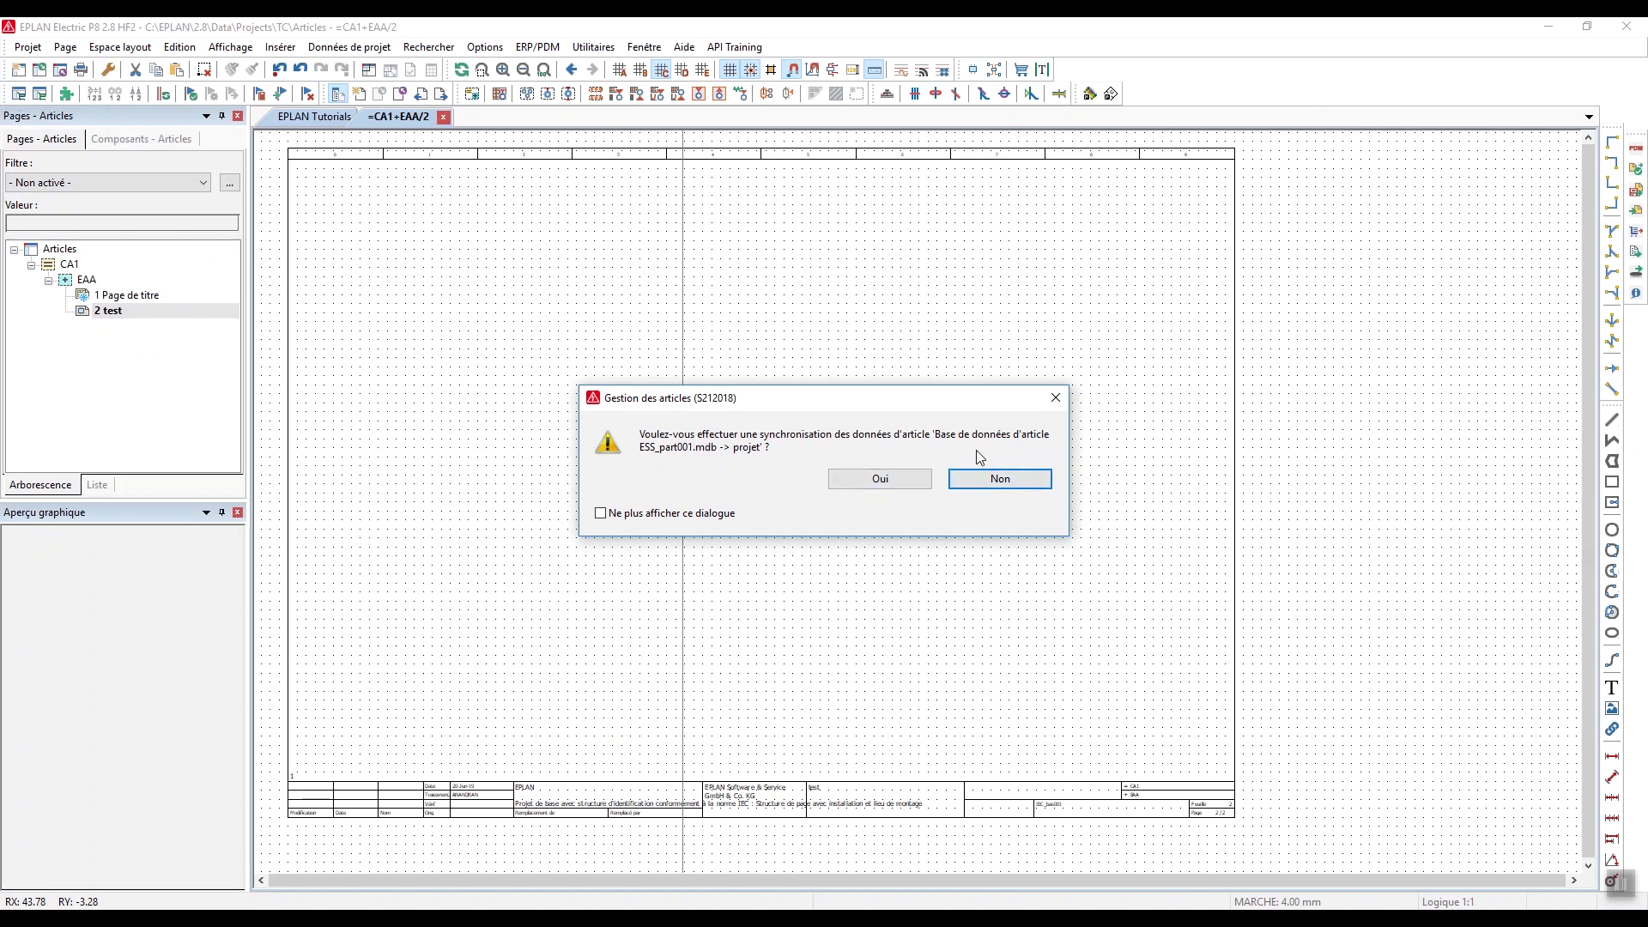
click(881, 479)
Insert the three-pole motor protection switch from the protection devices of IEC_symbol at RX 15, RY 17 on page 2, keeping its default properties
right_click(536, 400)
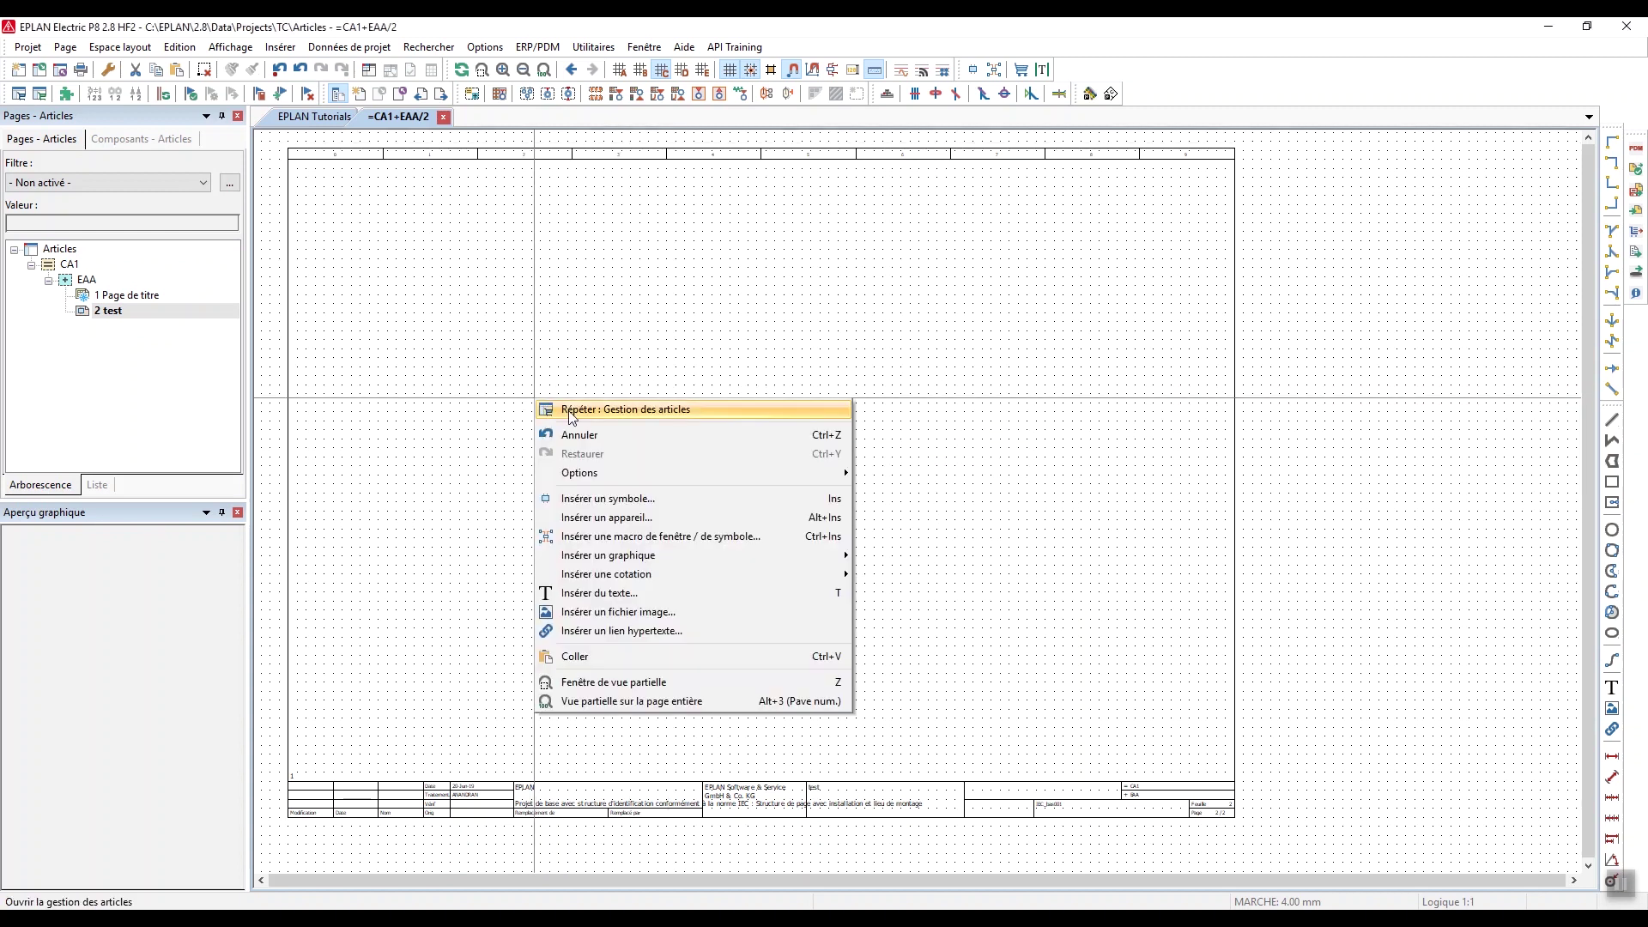
click(608, 499)
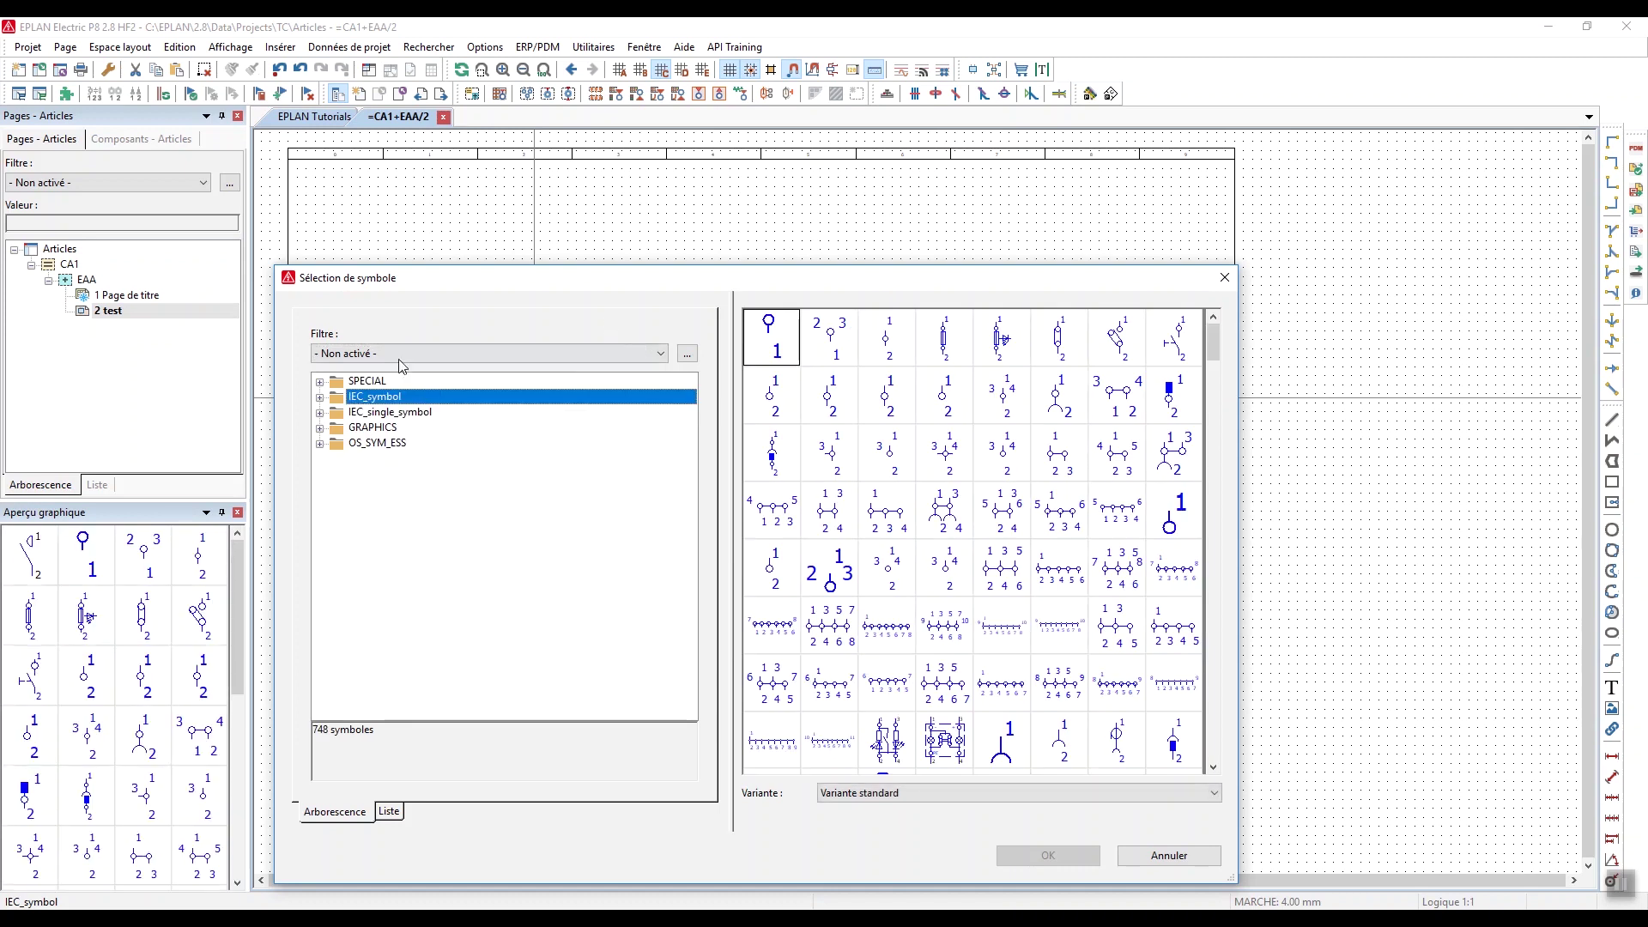
click(319, 397)
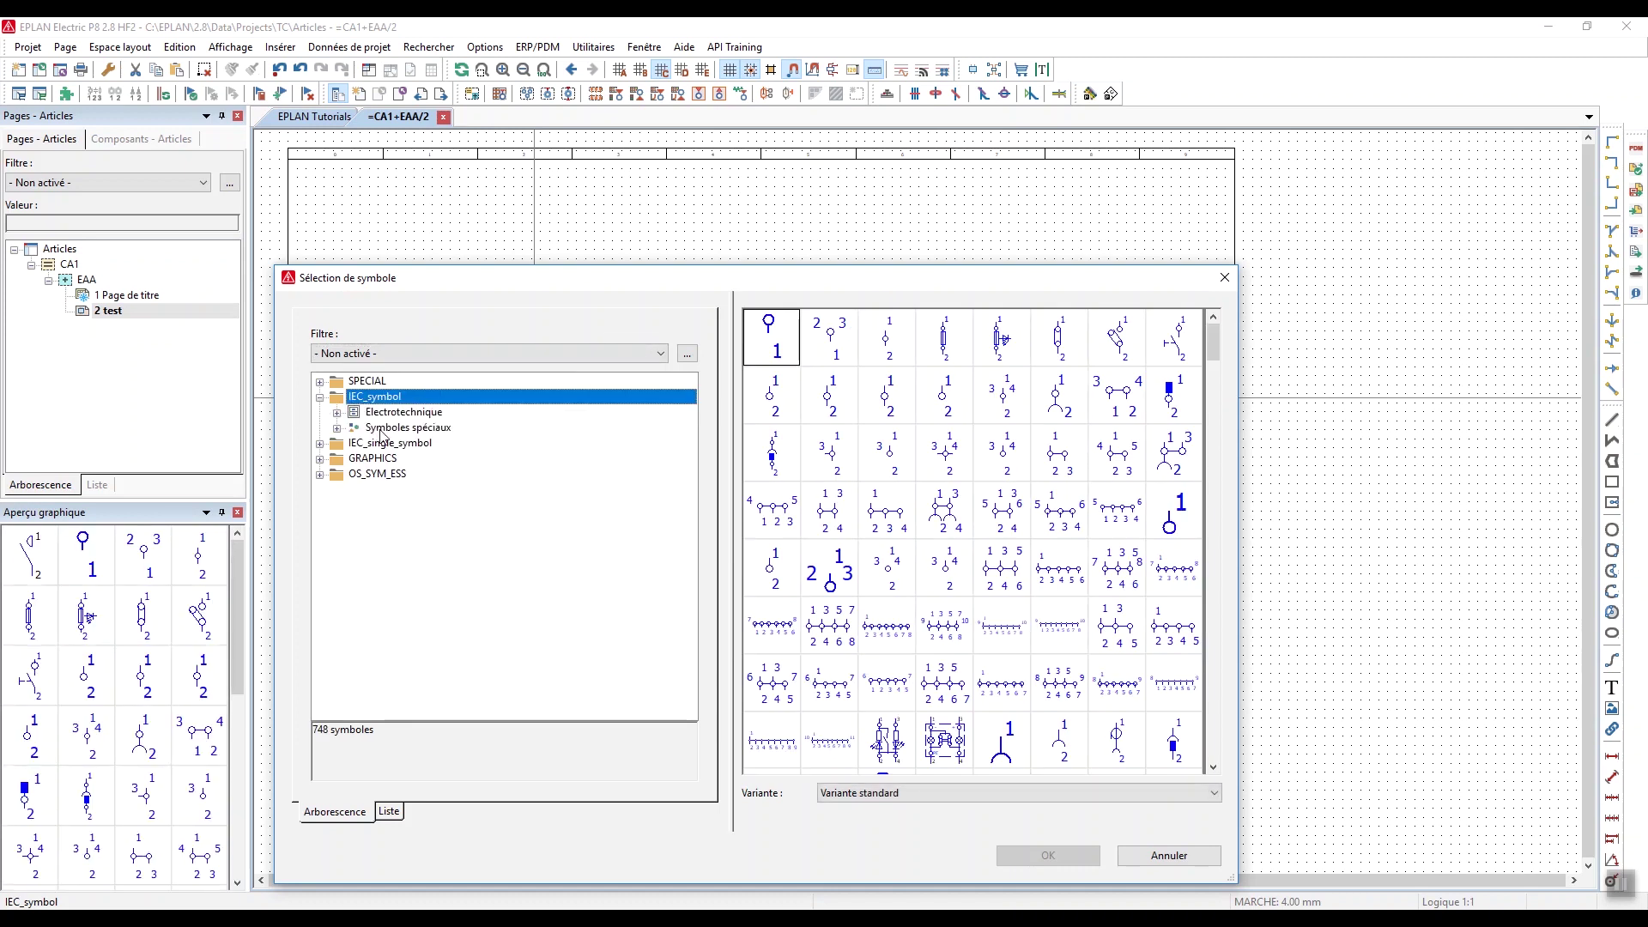
click(338, 413)
click(435, 489)
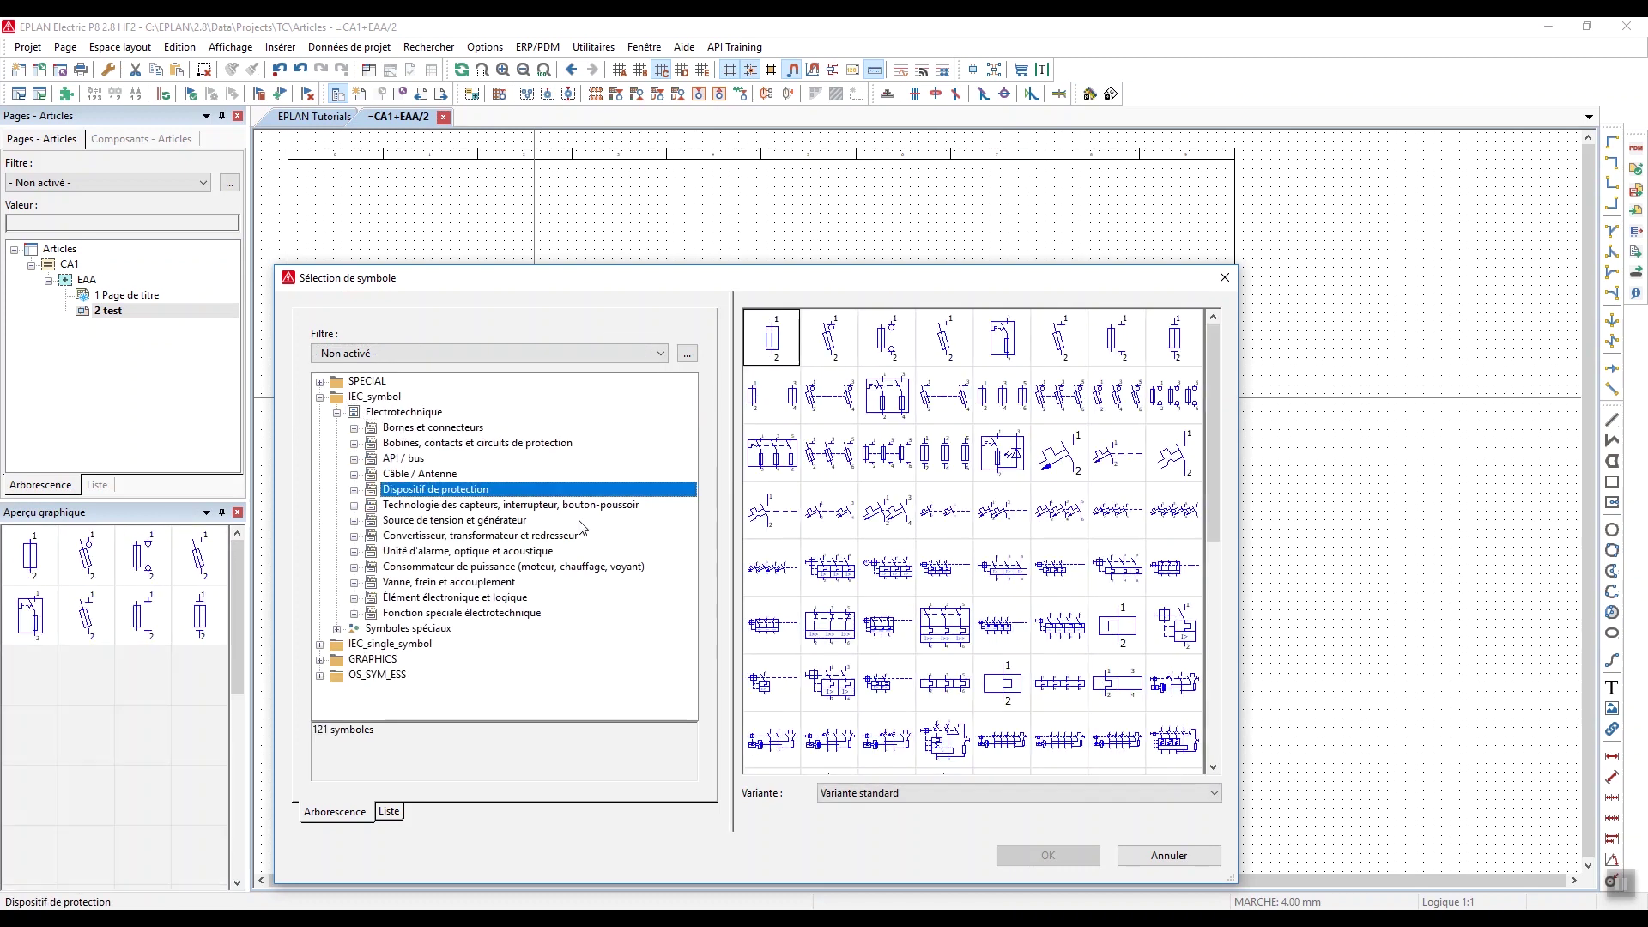
click(852, 581)
click(1035, 858)
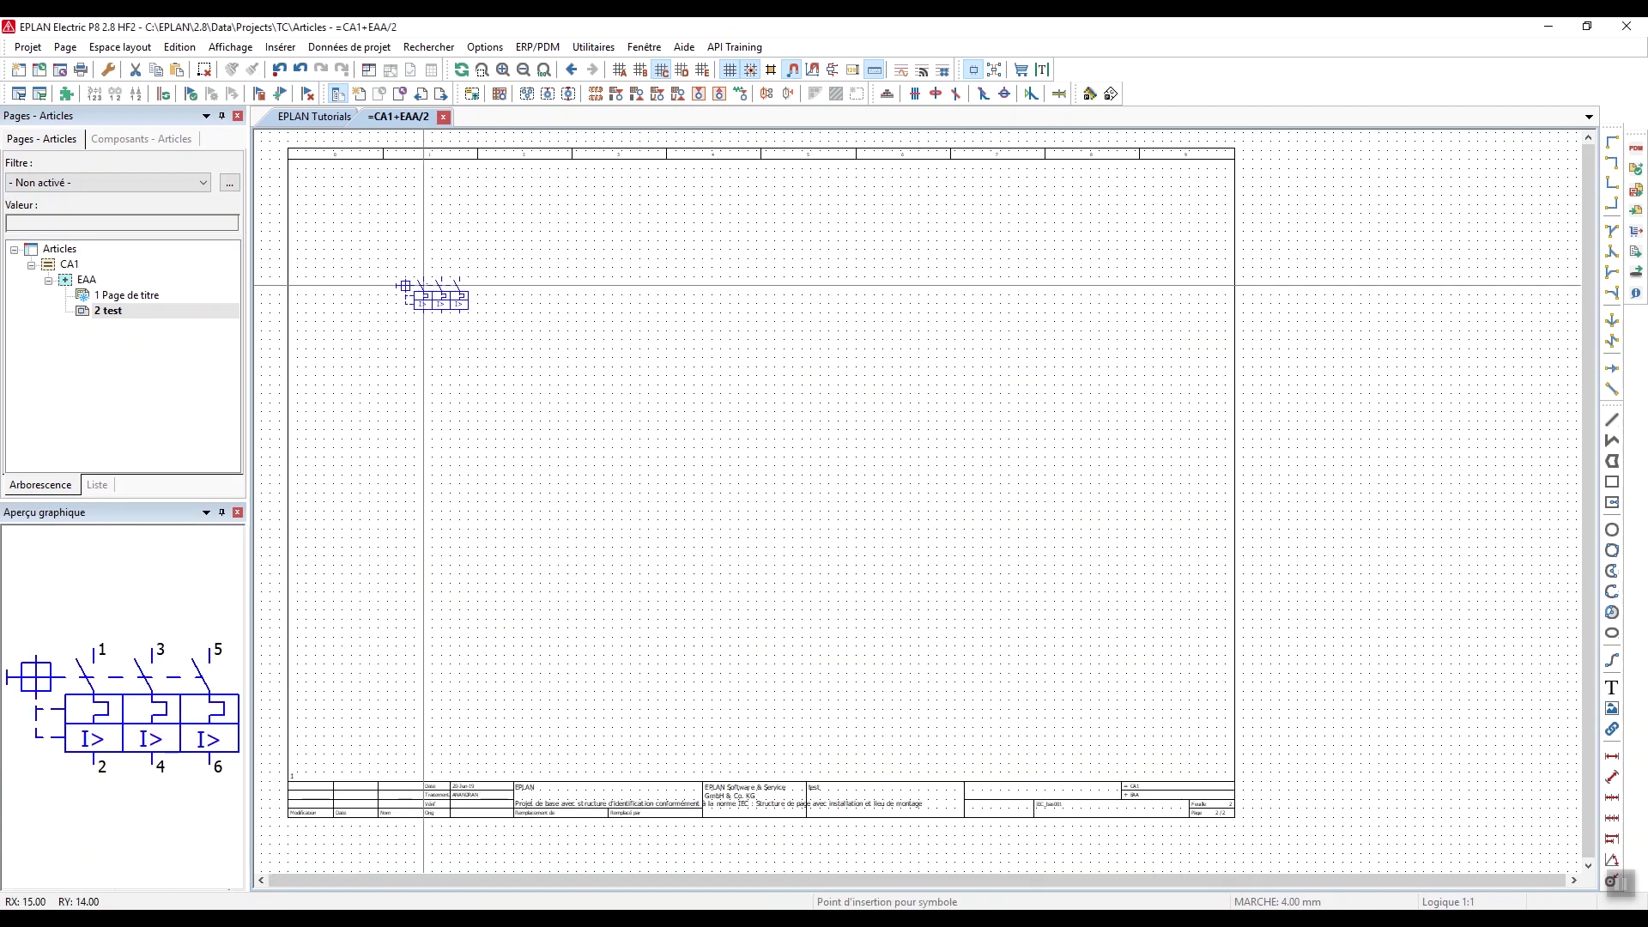
click(423, 313)
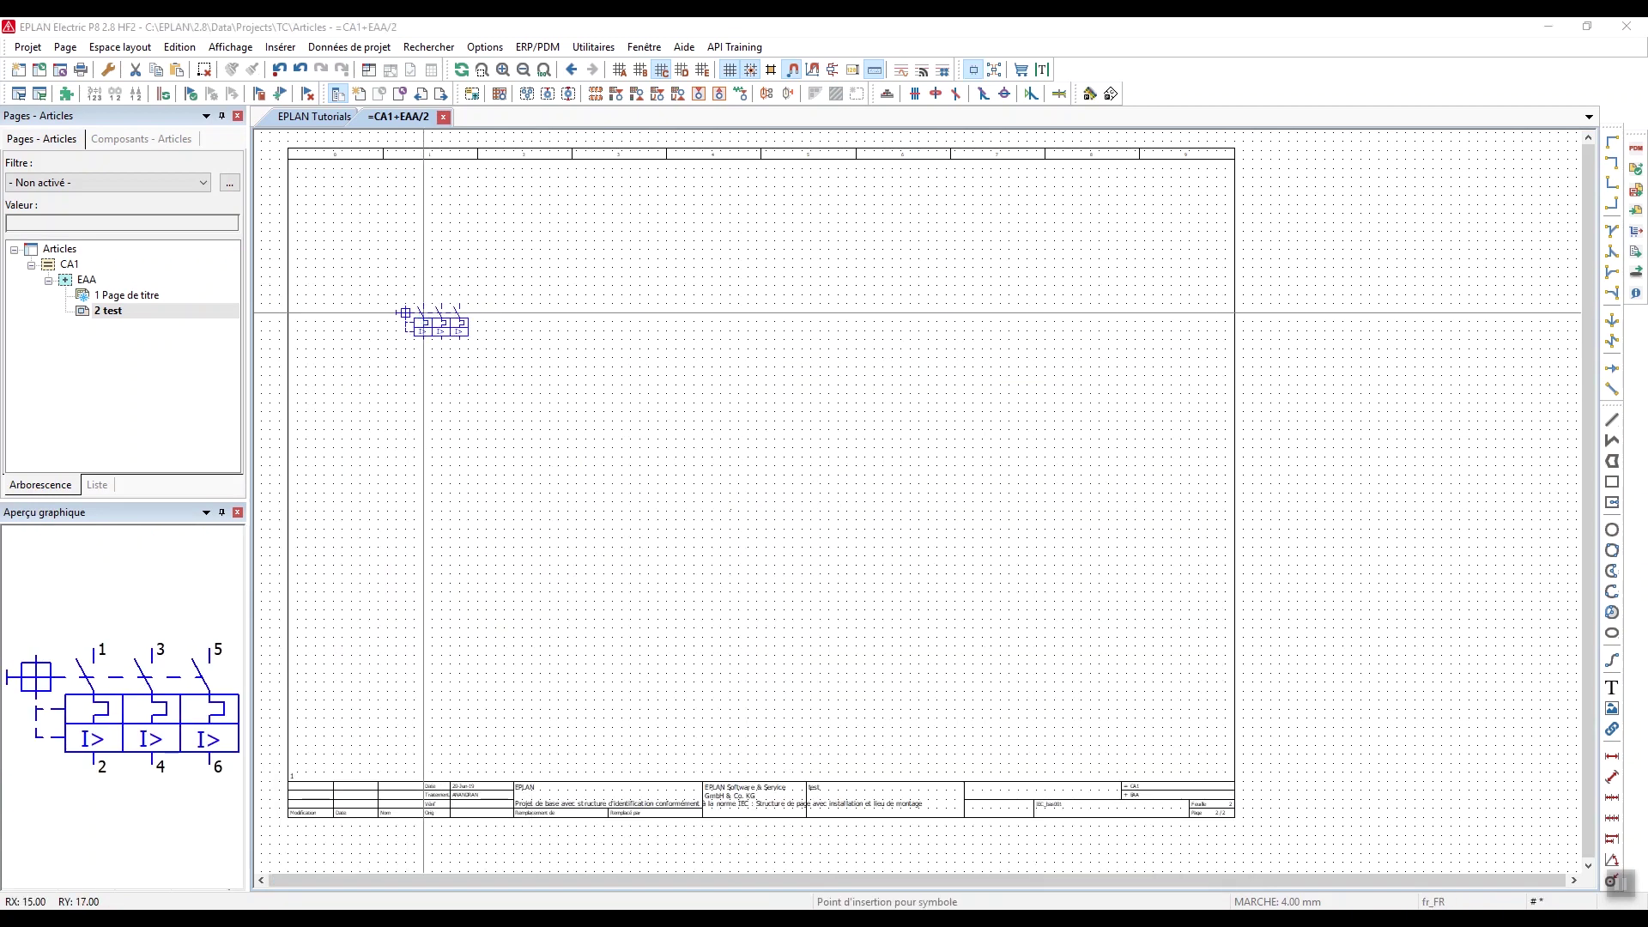
click(1032, 843)
Insert the three-phase asynchronous motor symbol M3_1 directly below the protection switch so its phase terminals line up with the three poles
right_click(543, 420)
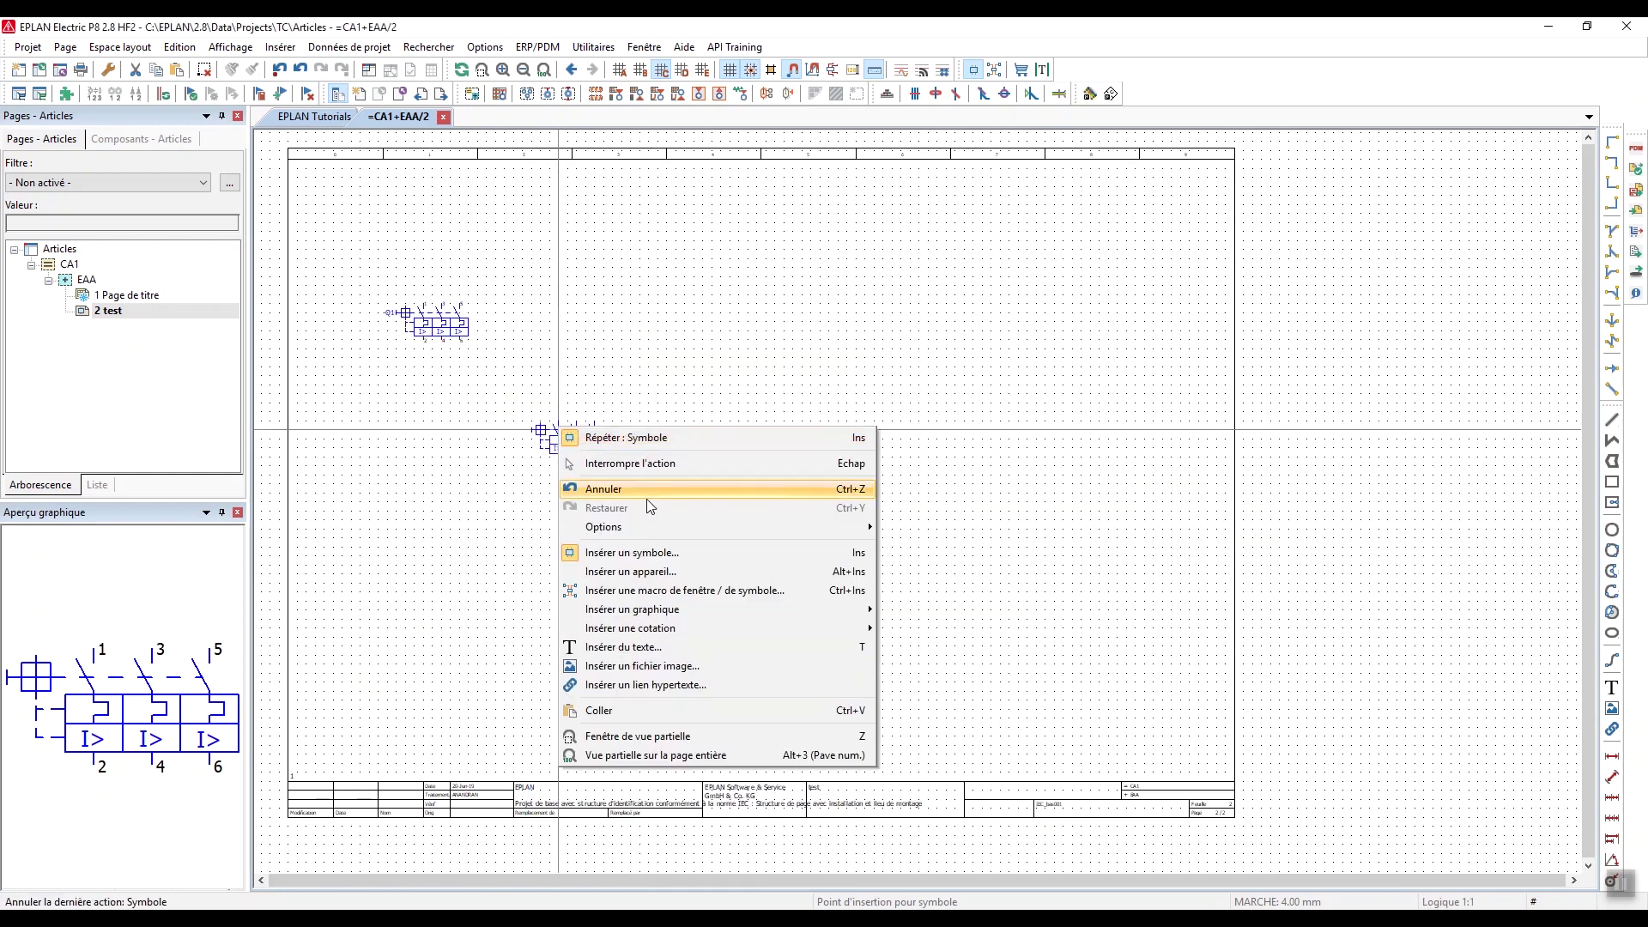
click(601, 547)
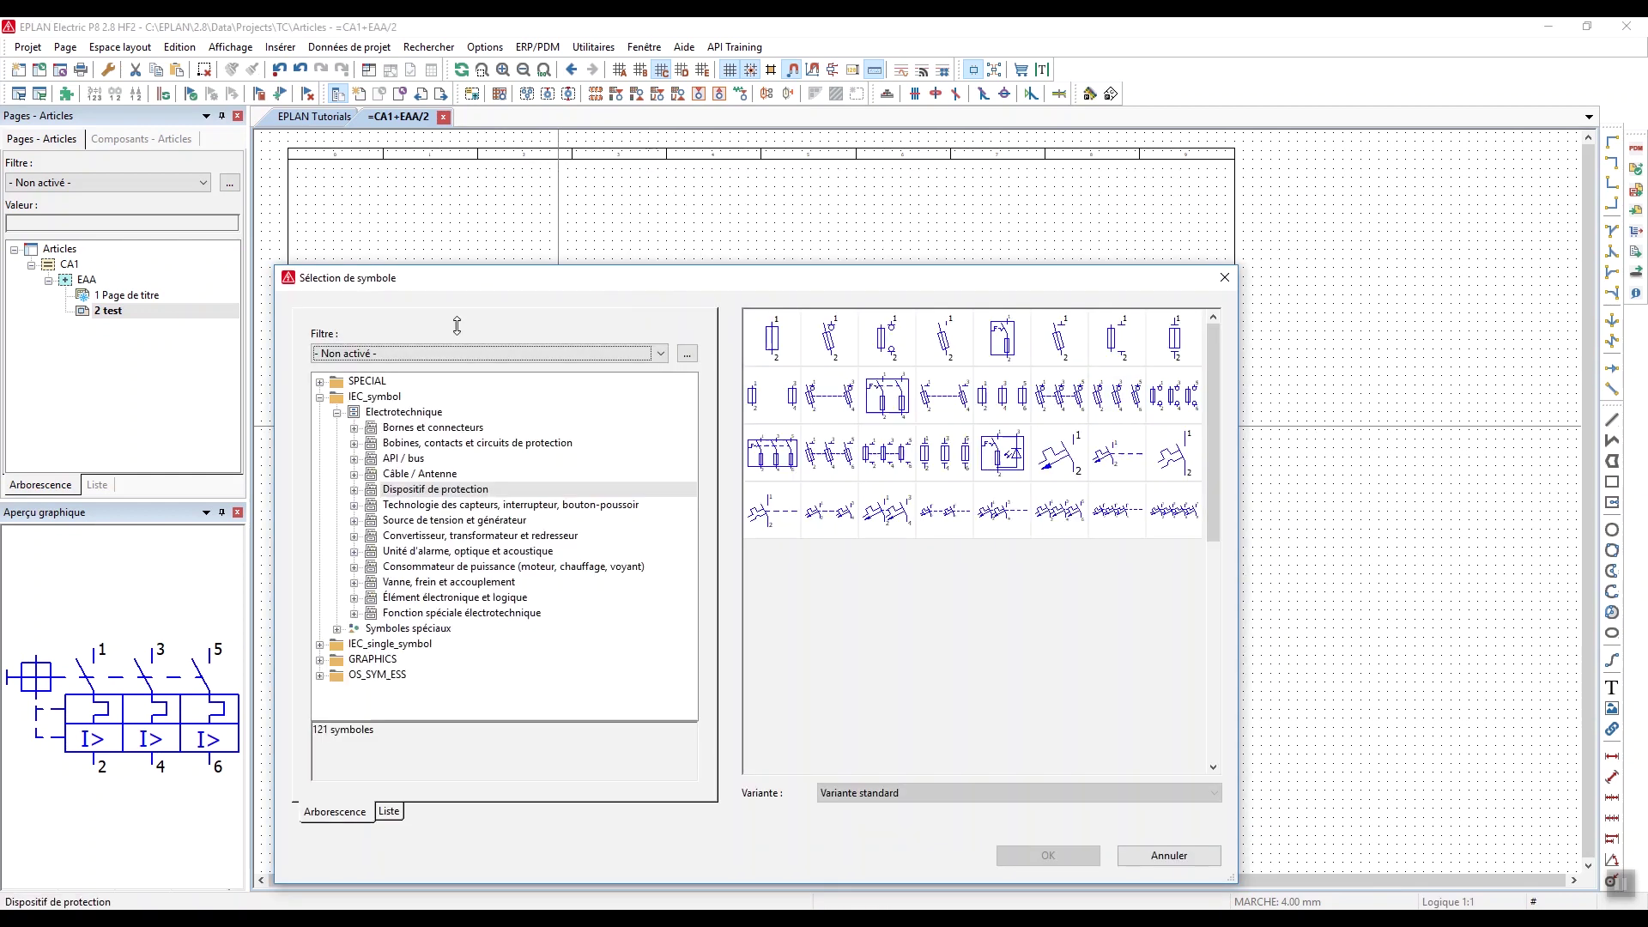
click(461, 568)
click(860, 474)
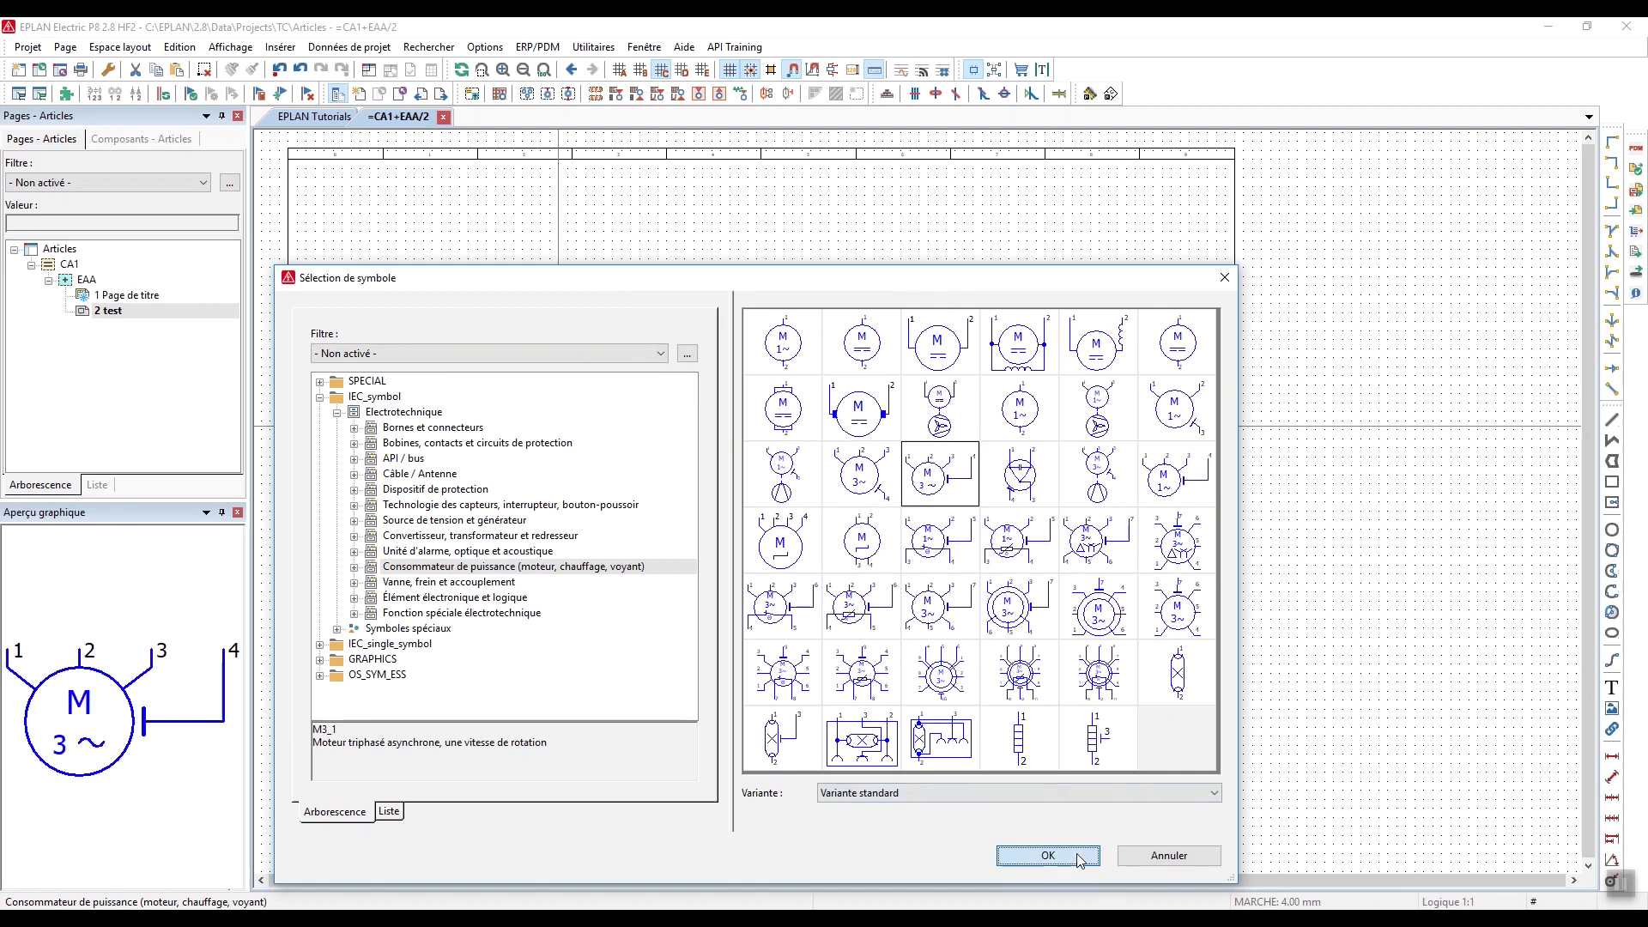
click(1048, 855)
click(424, 539)
click(1021, 842)
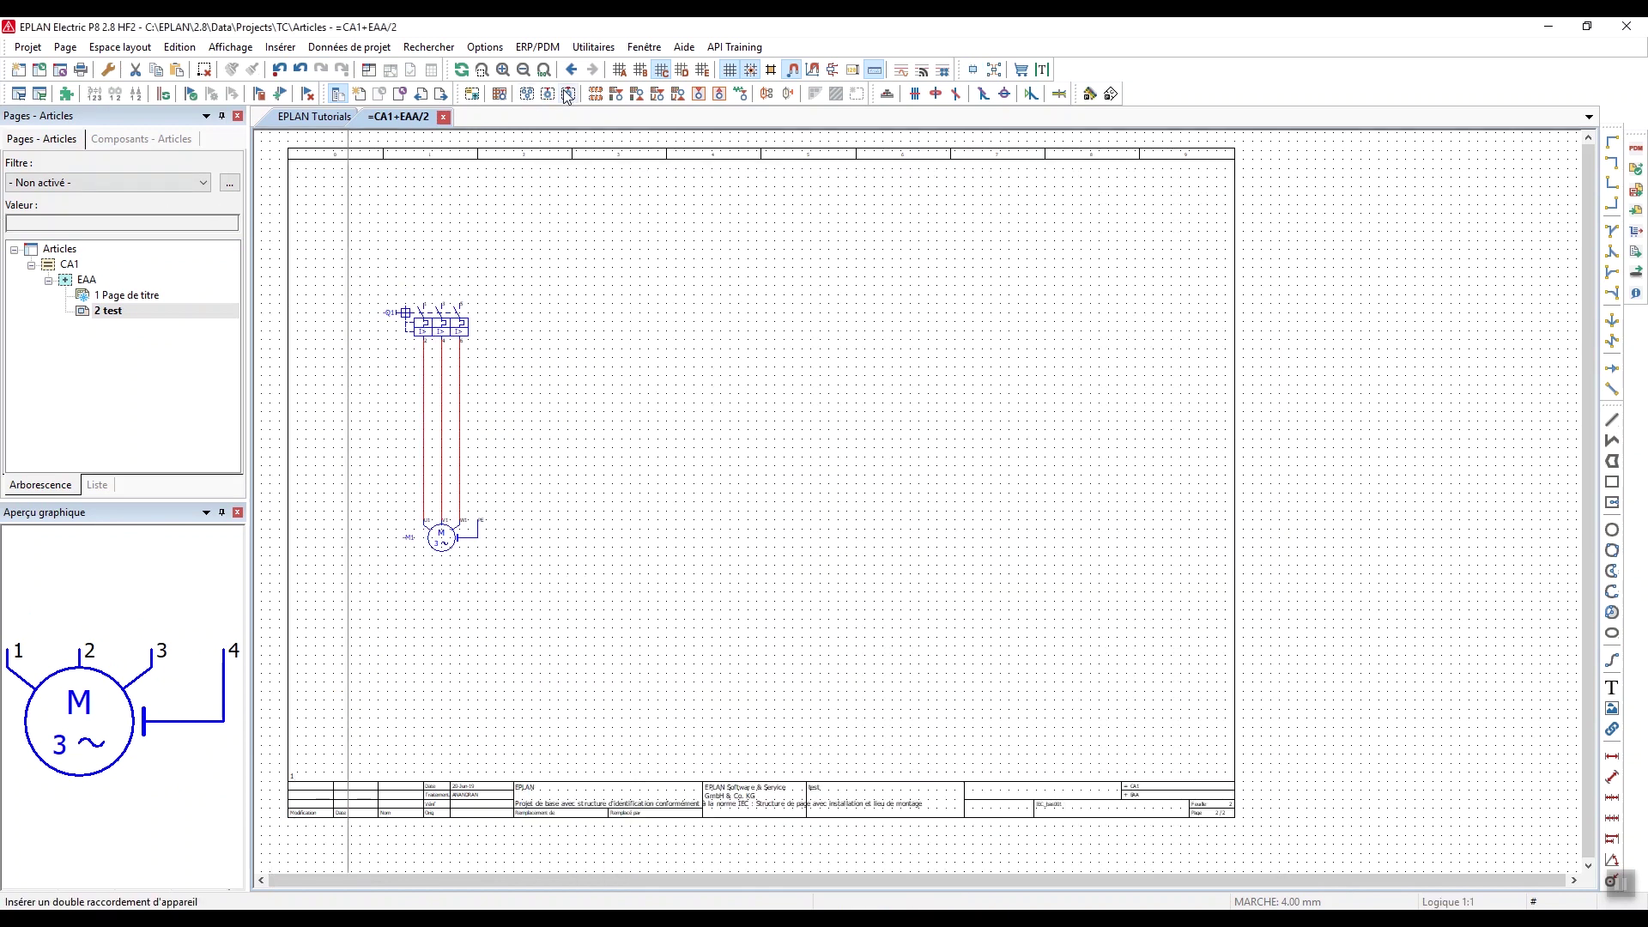
Place a busbar connection point above the motor's PE terminal and set its visible device designation to -PE
click(507, 95)
scroll(538, 461, up, 3)
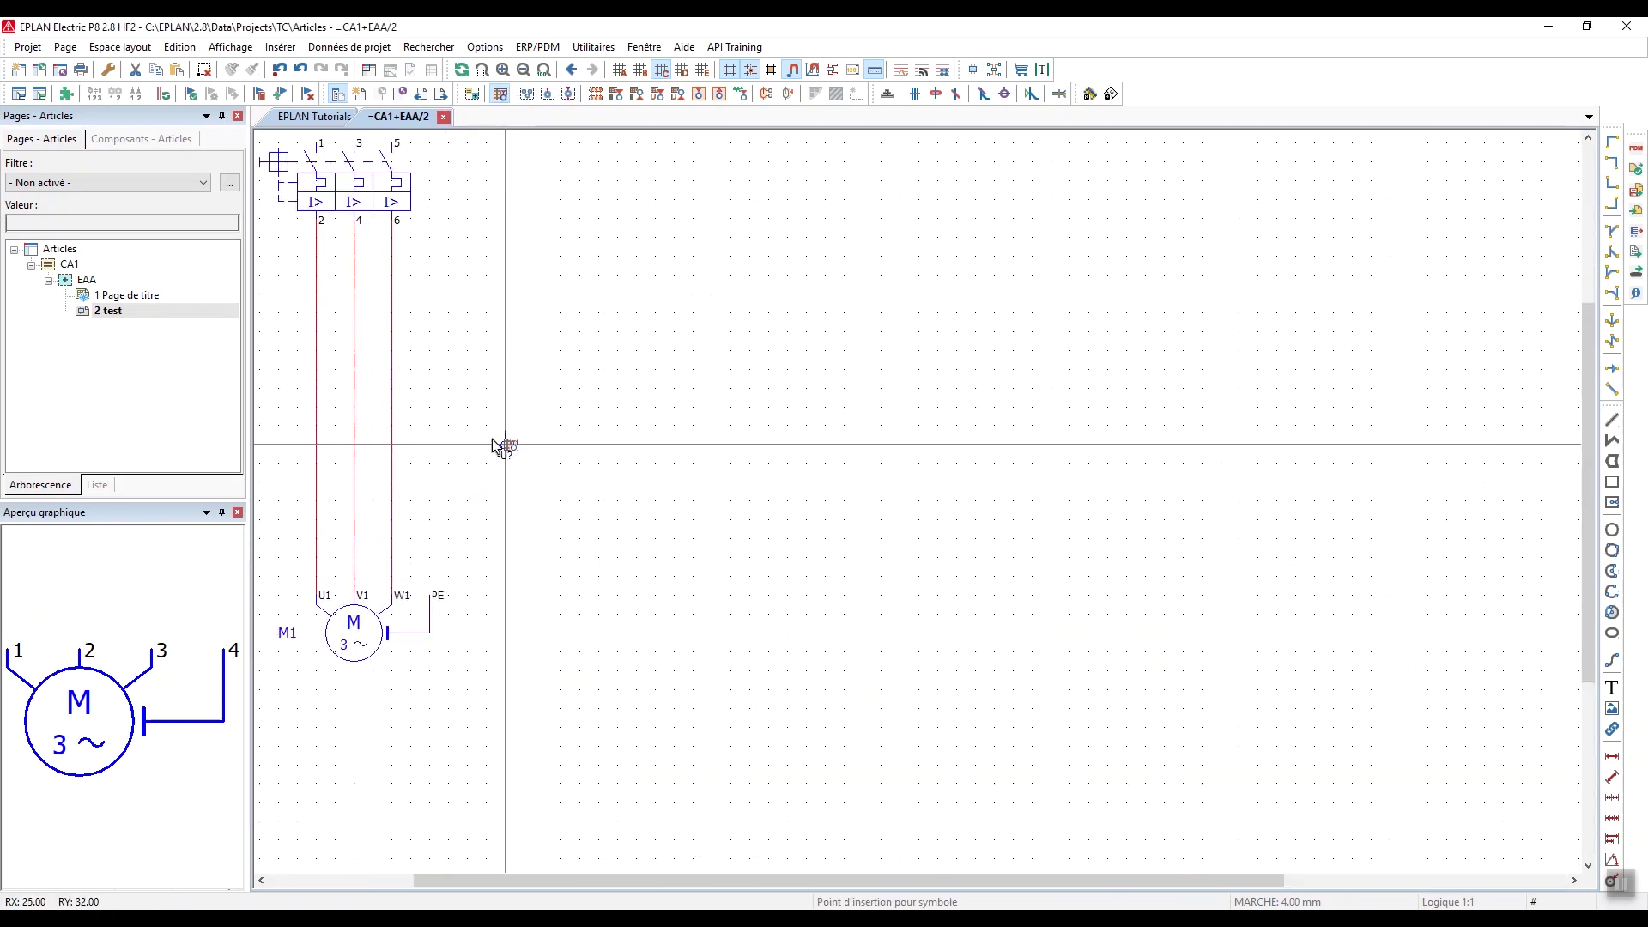
click(429, 408)
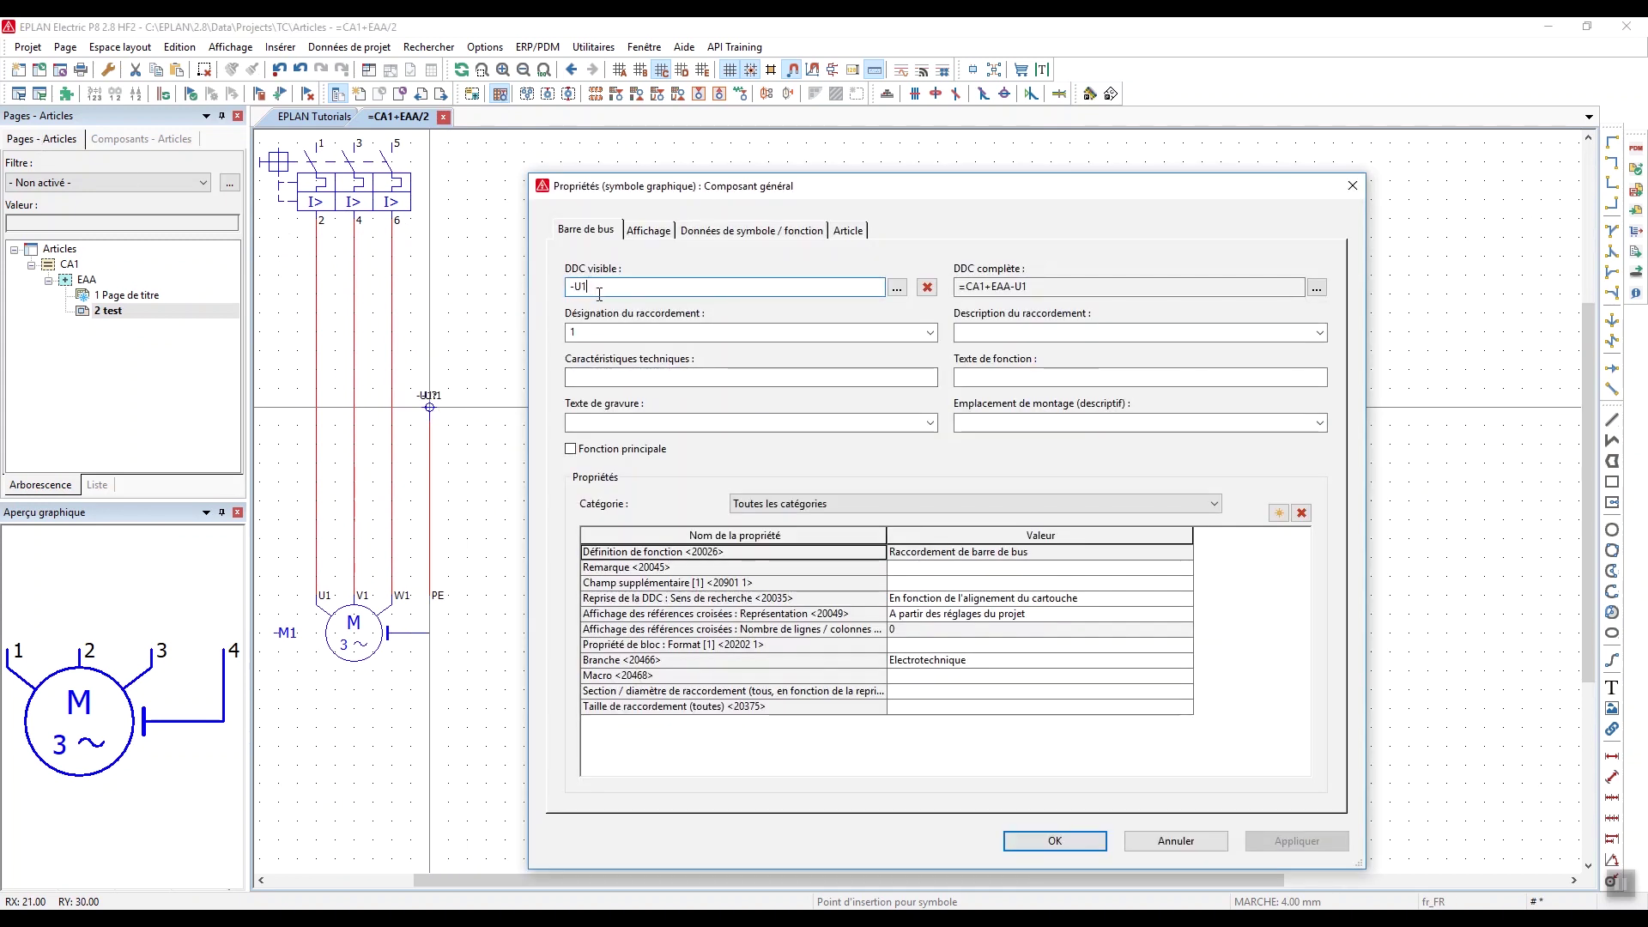
key(BackSpace)
key(BackSpace)
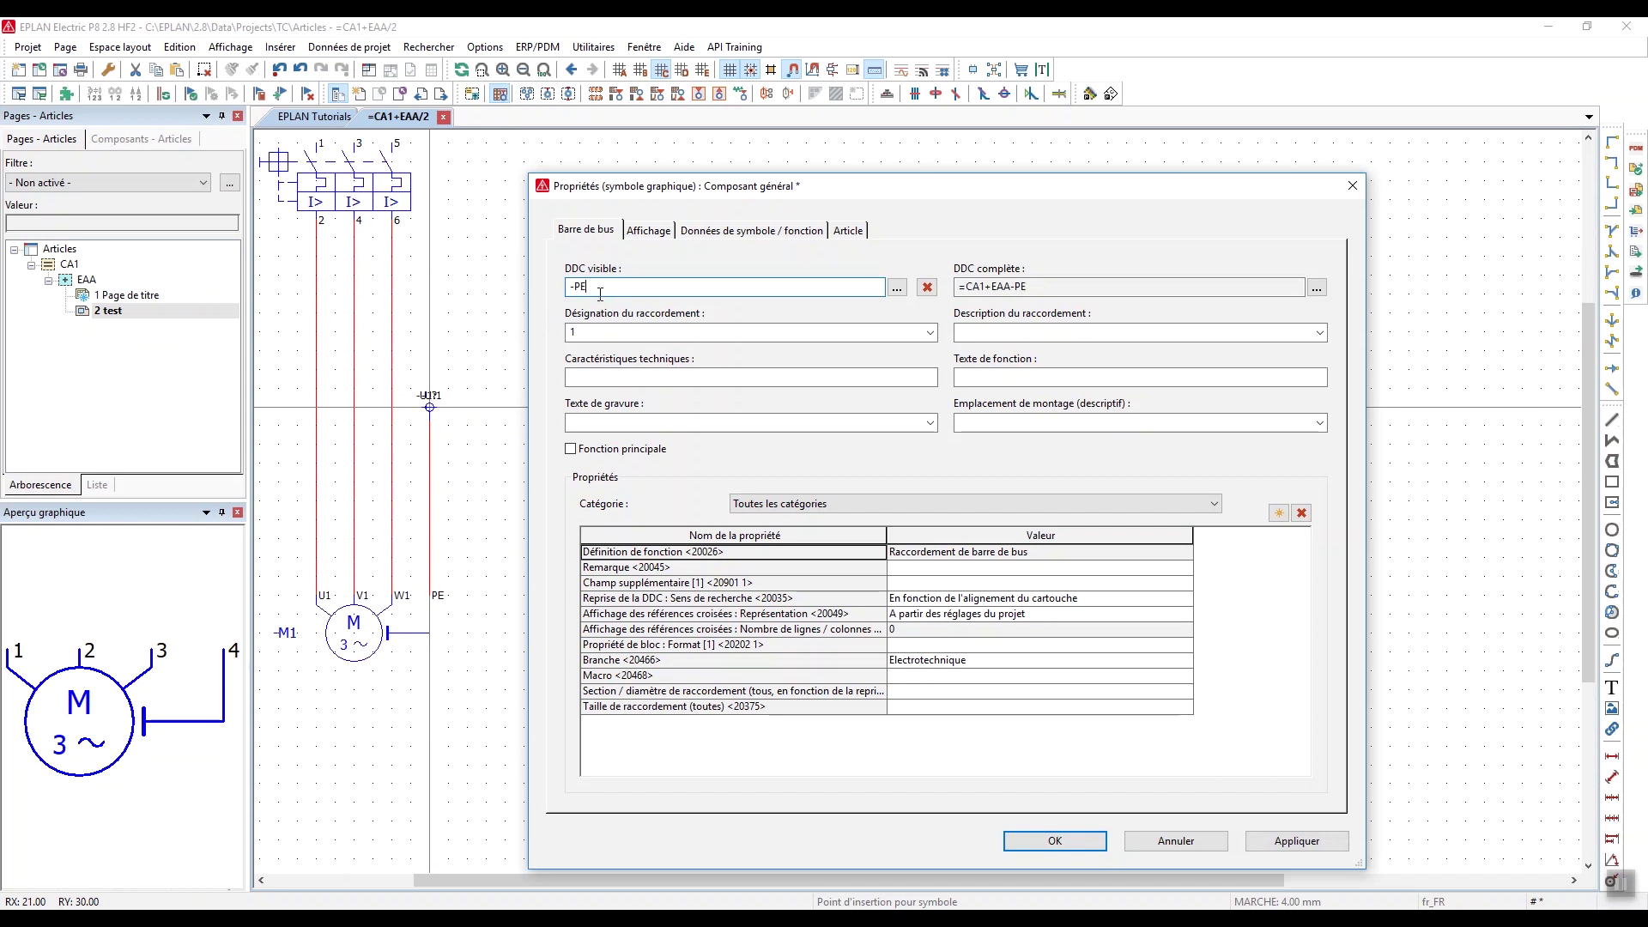
key(Return)
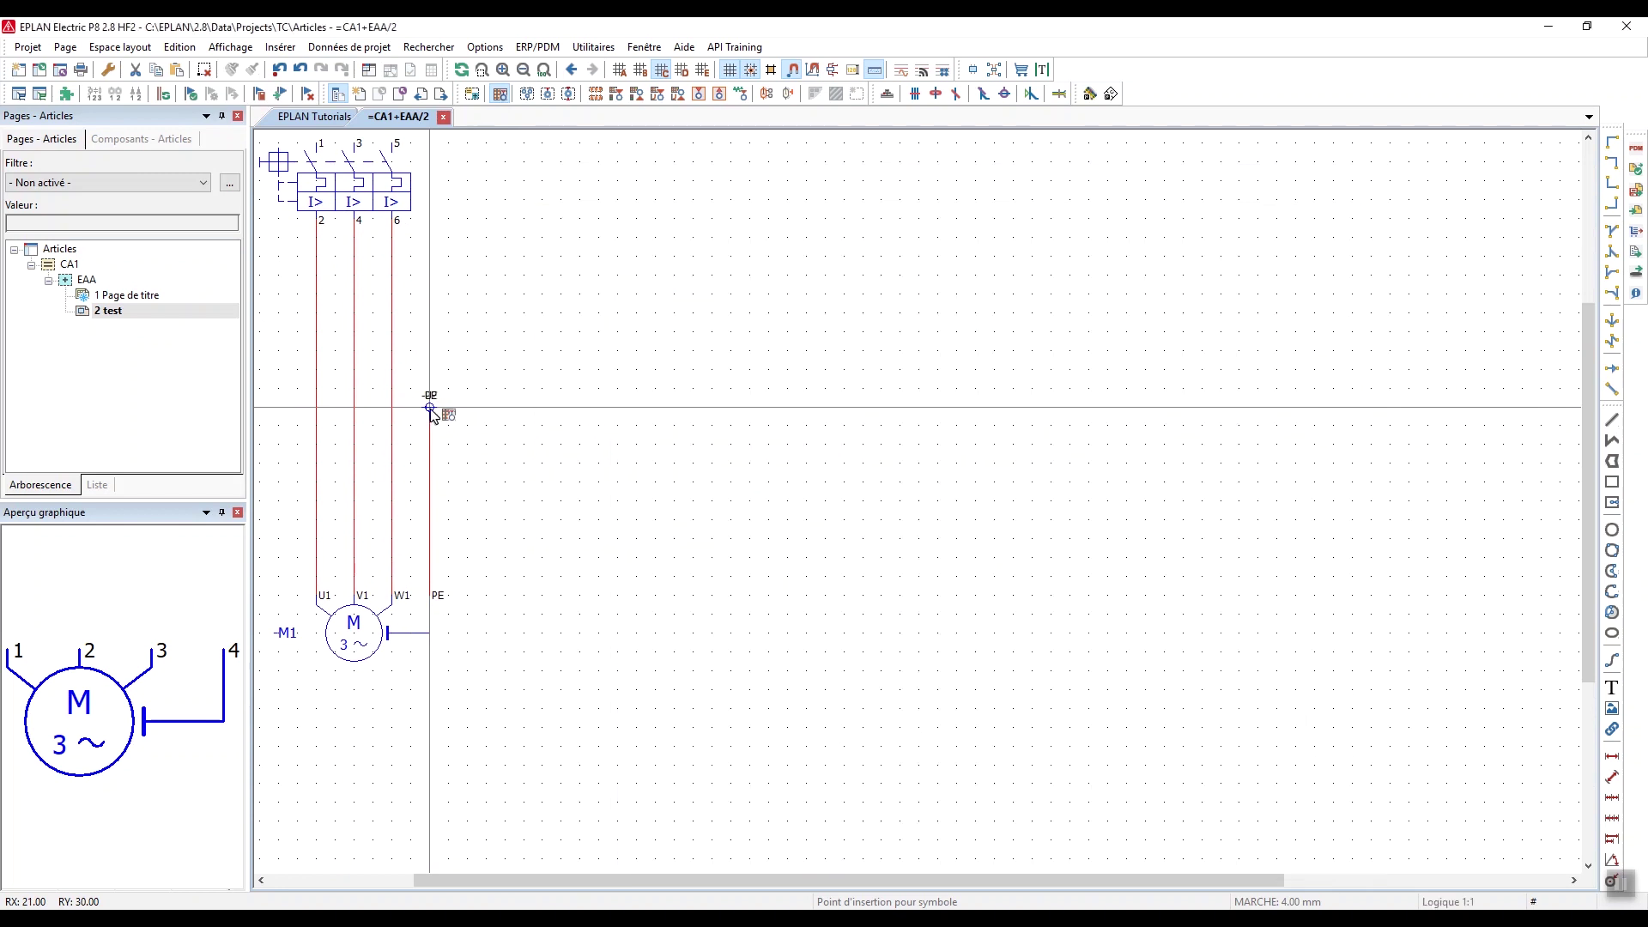
key(Escape)
Draw a horizontal cable definition line about 48 mm long across the three phase conductors and the PE conductor above the motor
middle_drag(600, 493, 701, 456)
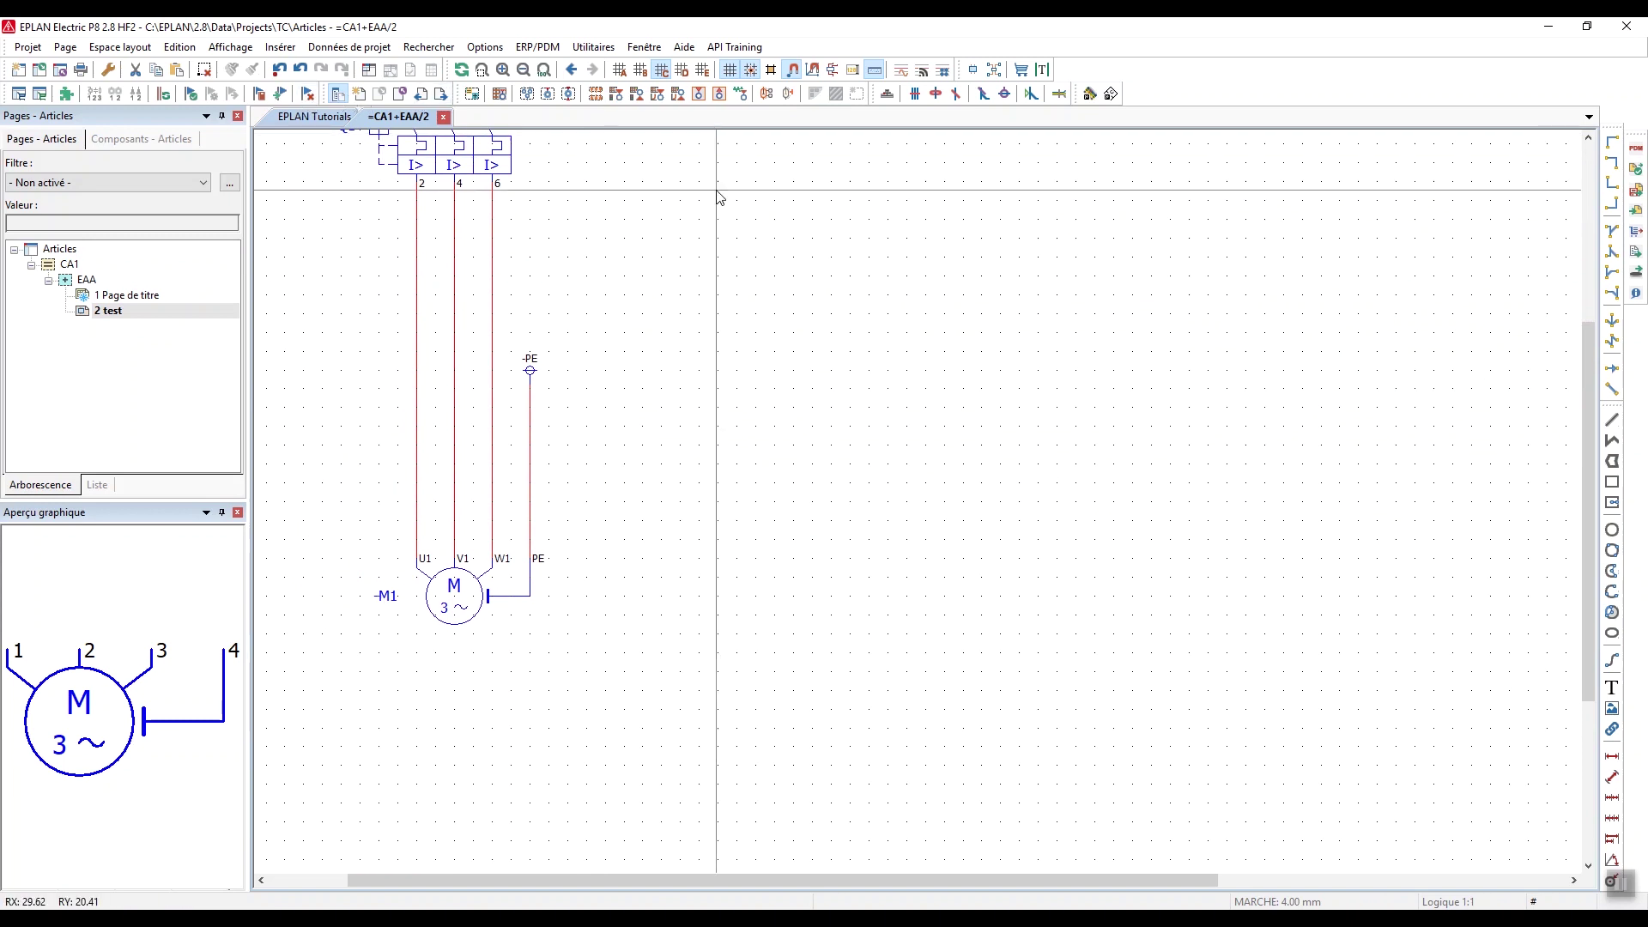
click(913, 96)
click(340, 464)
click(563, 464)
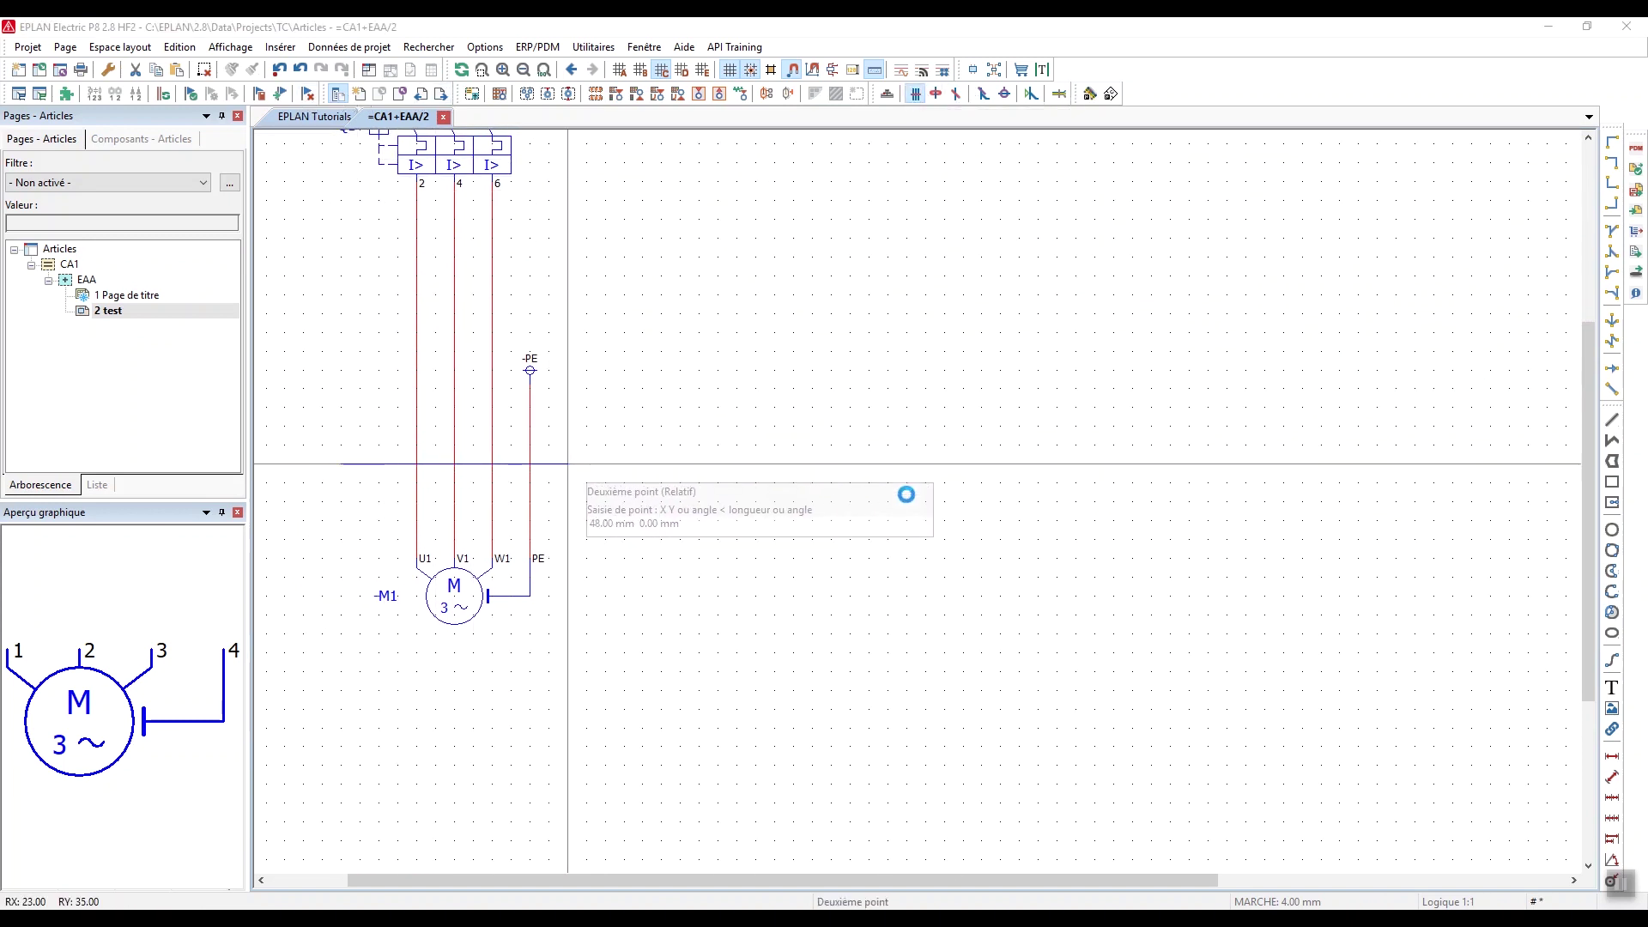
Assign article Test01 to the new cable through device selection and accept the cable properties
click(821, 231)
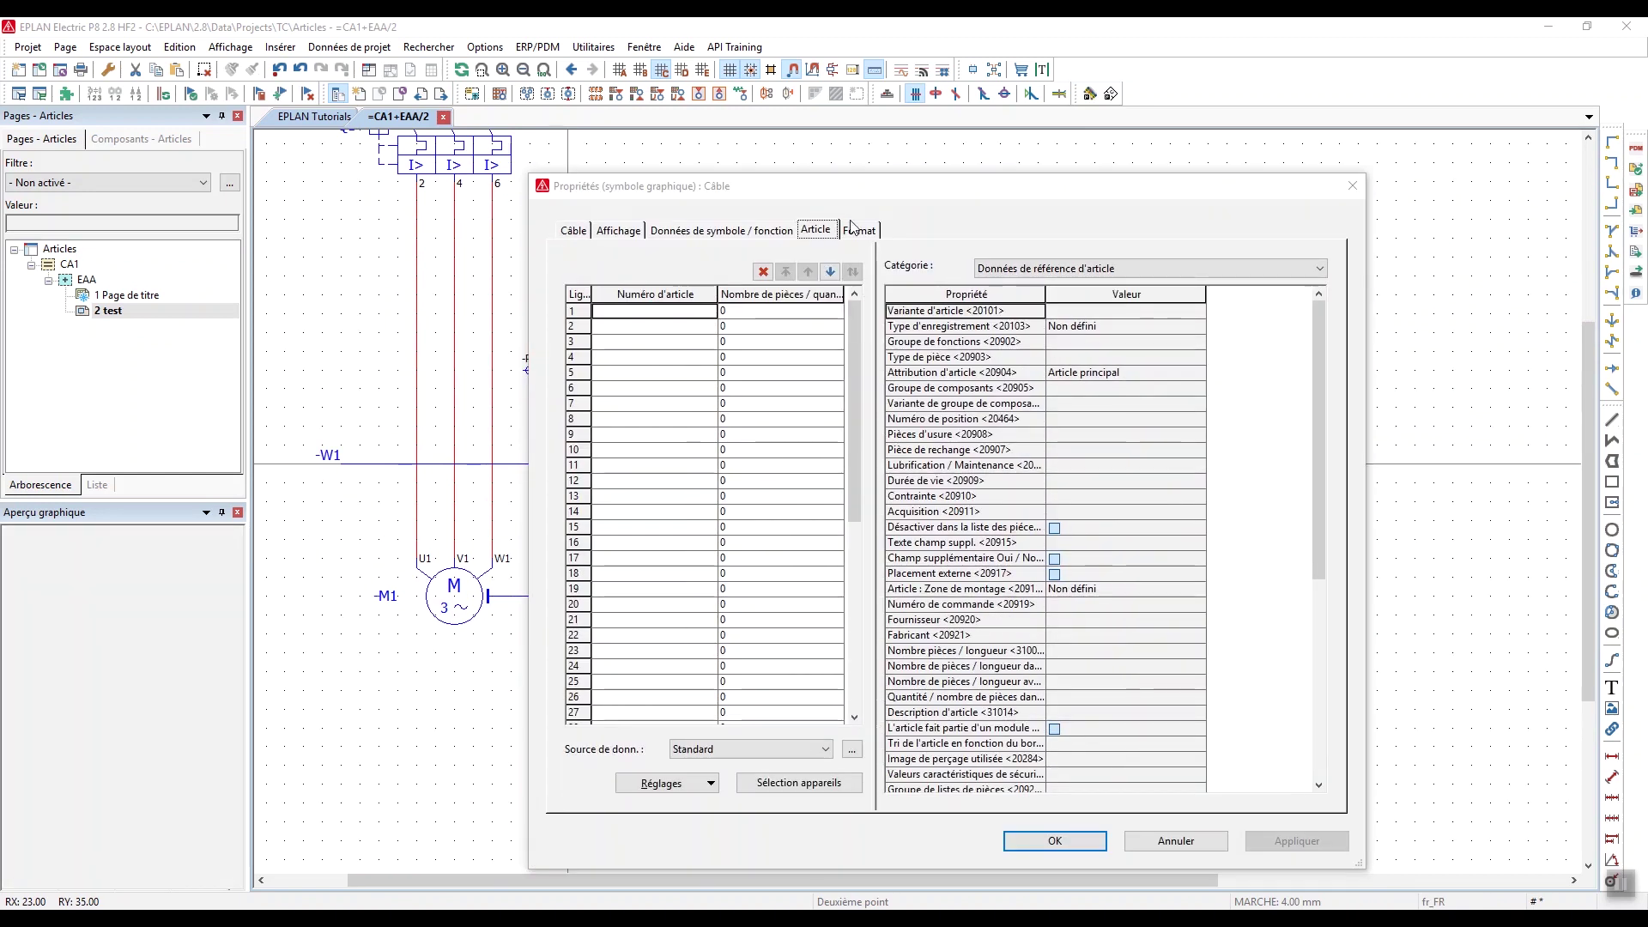
drag(867, 192, 786, 90)
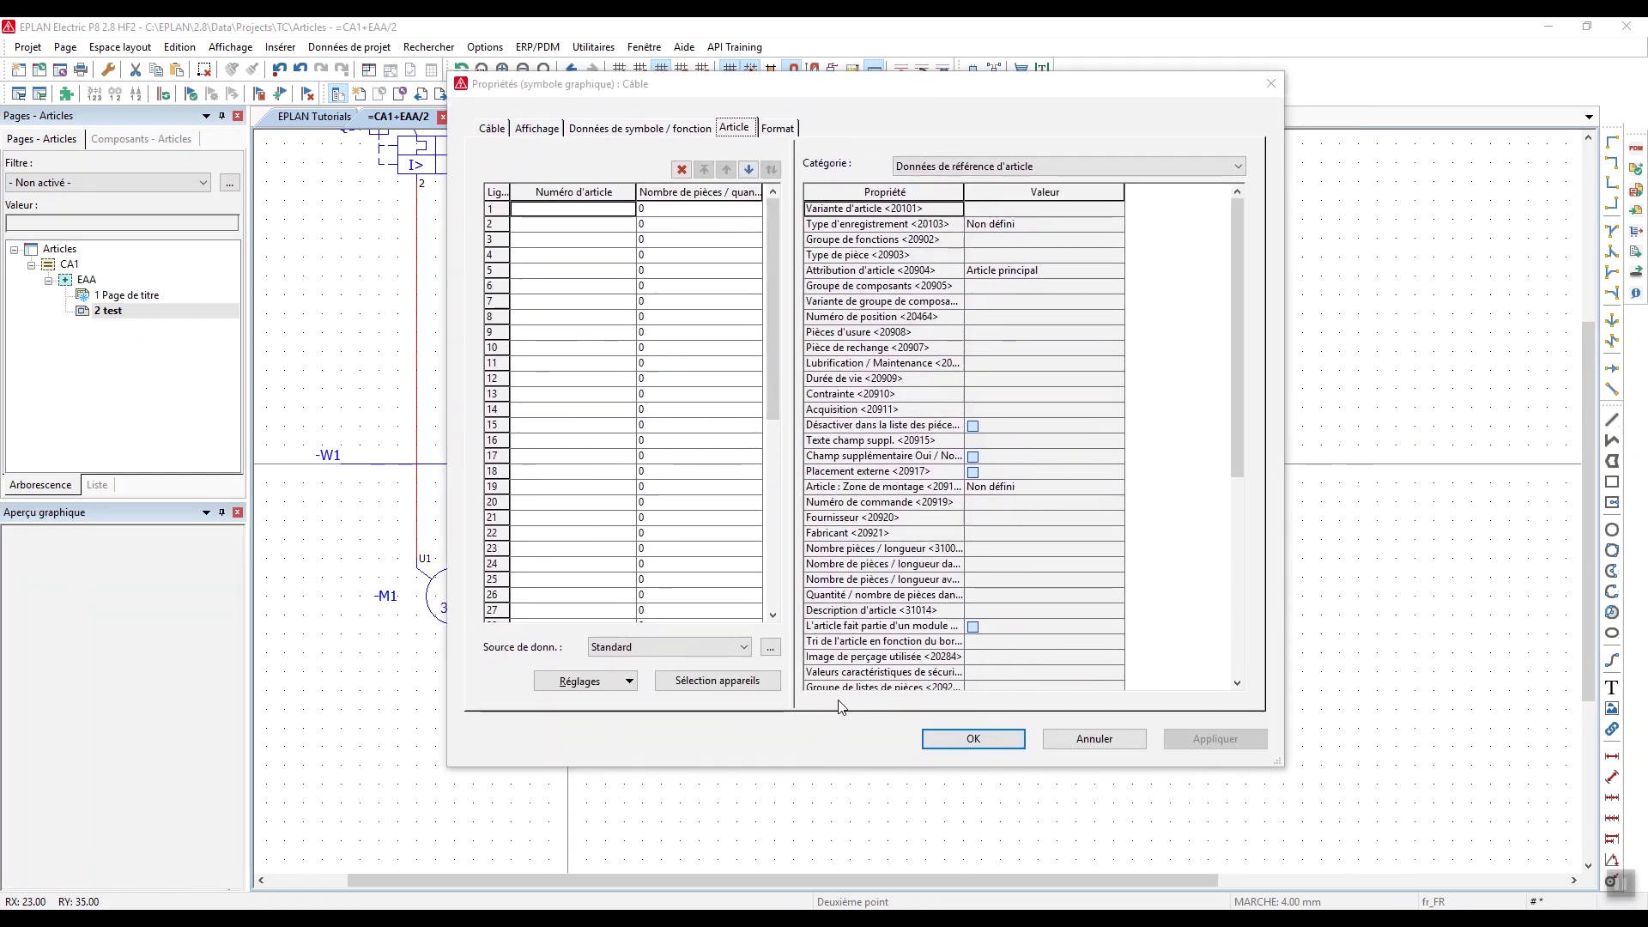
click(740, 686)
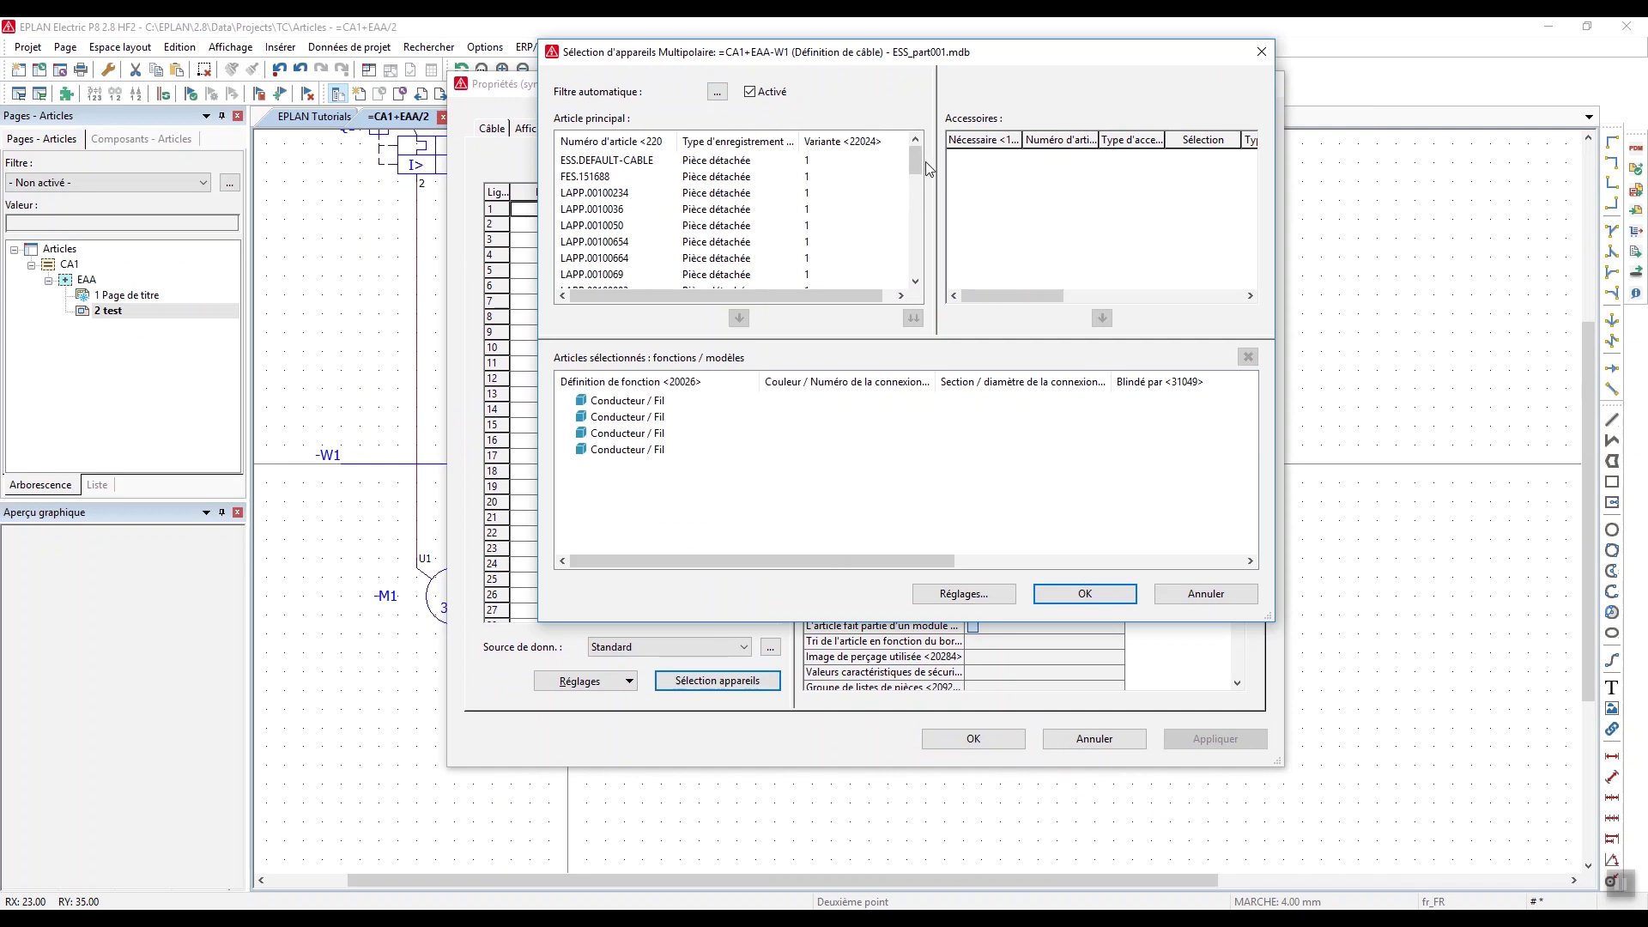
drag(921, 183, 897, 255)
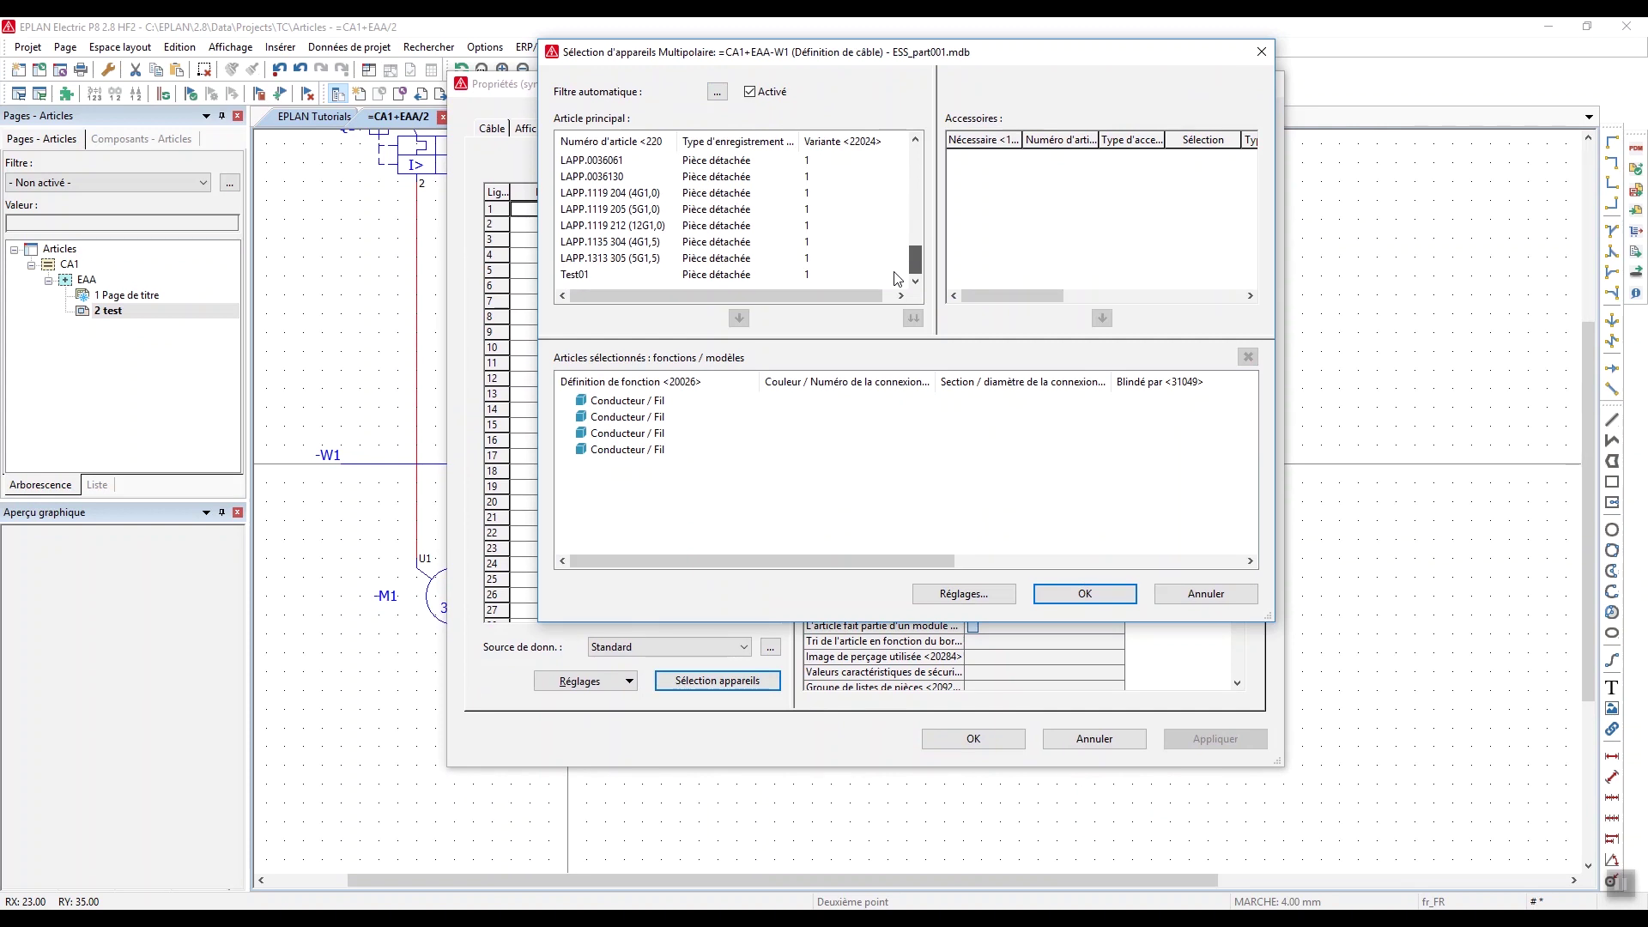
click(582, 275)
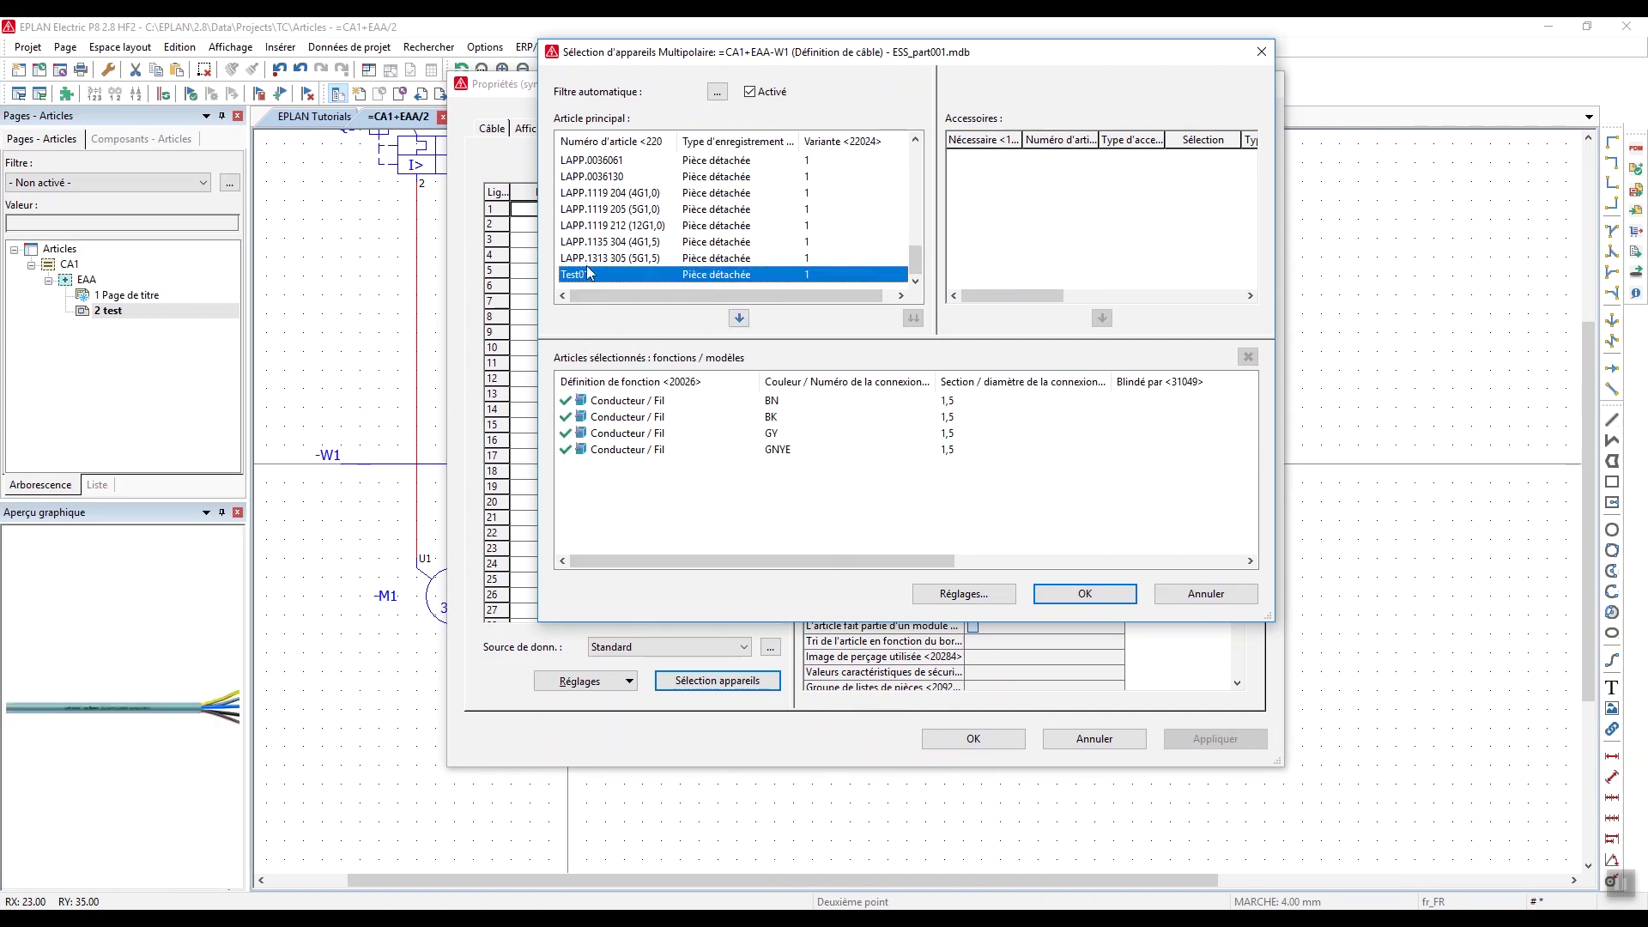
click(1085, 594)
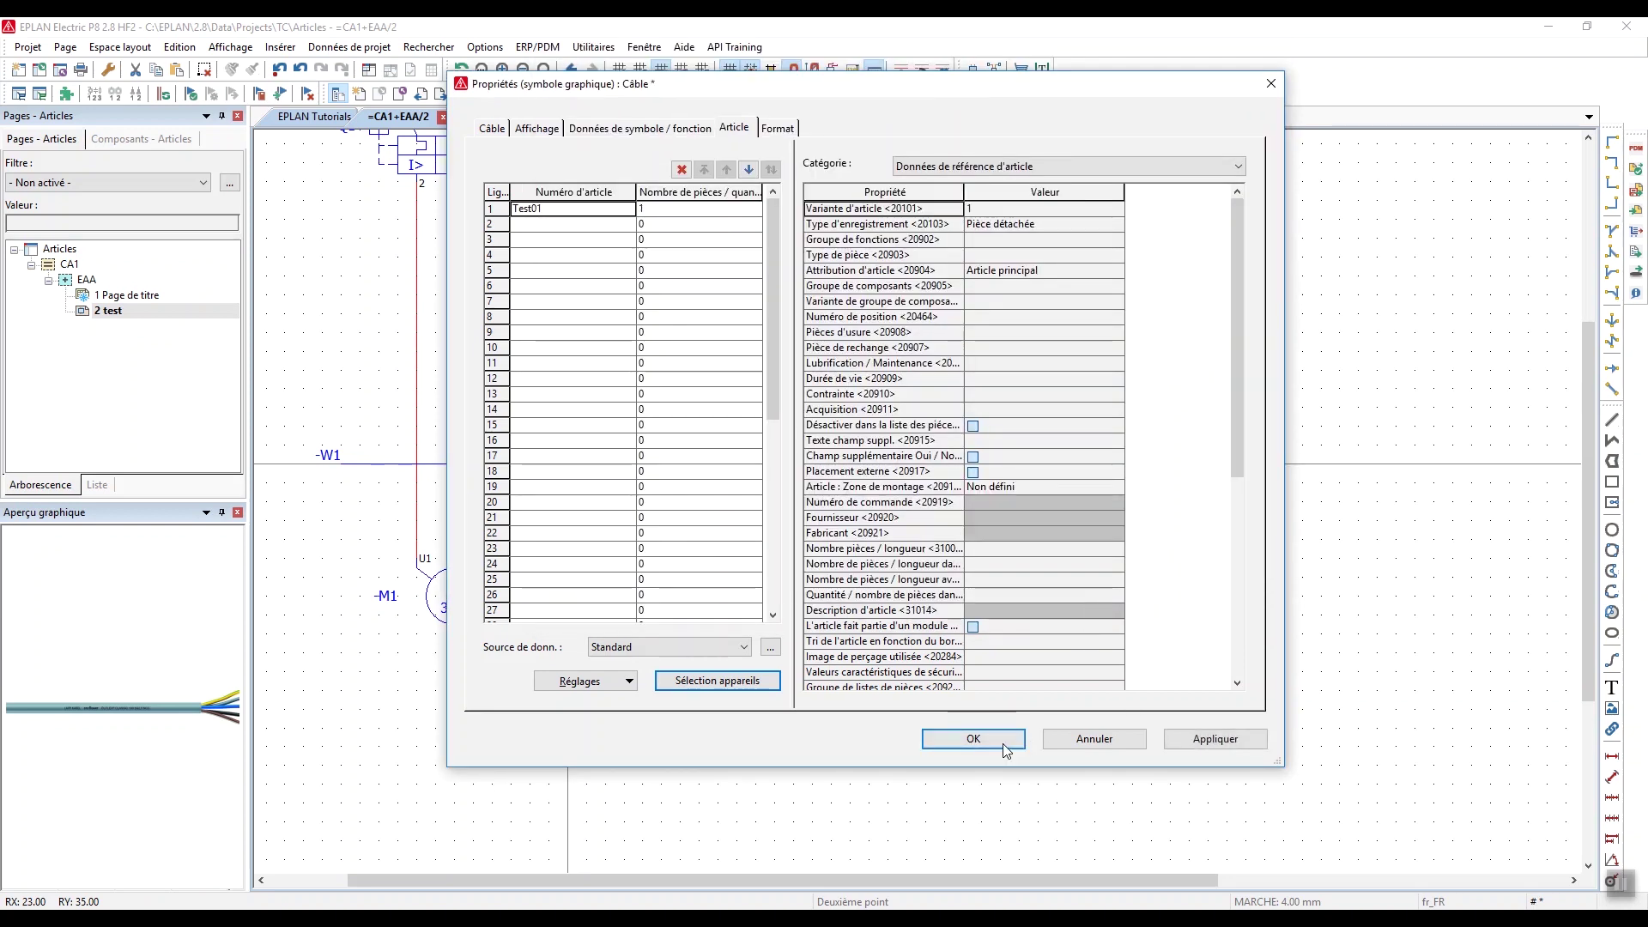
click(973, 740)
middle_drag(664, 545, 858, 534)
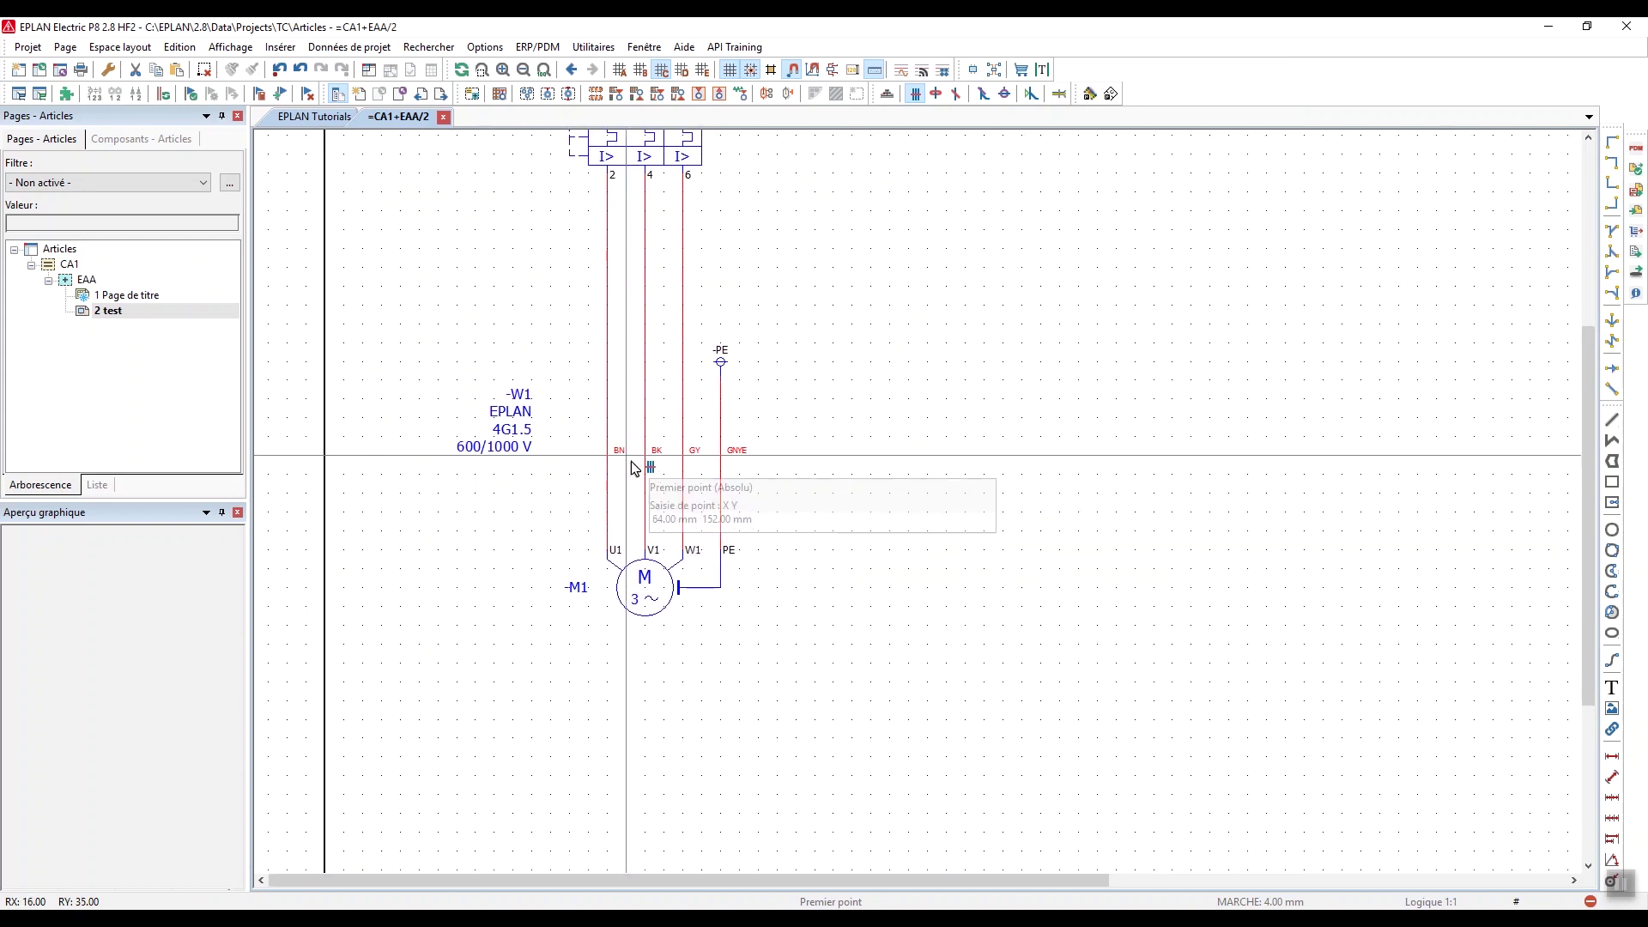
scroll(641, 465, up, 1)
key(Escape)
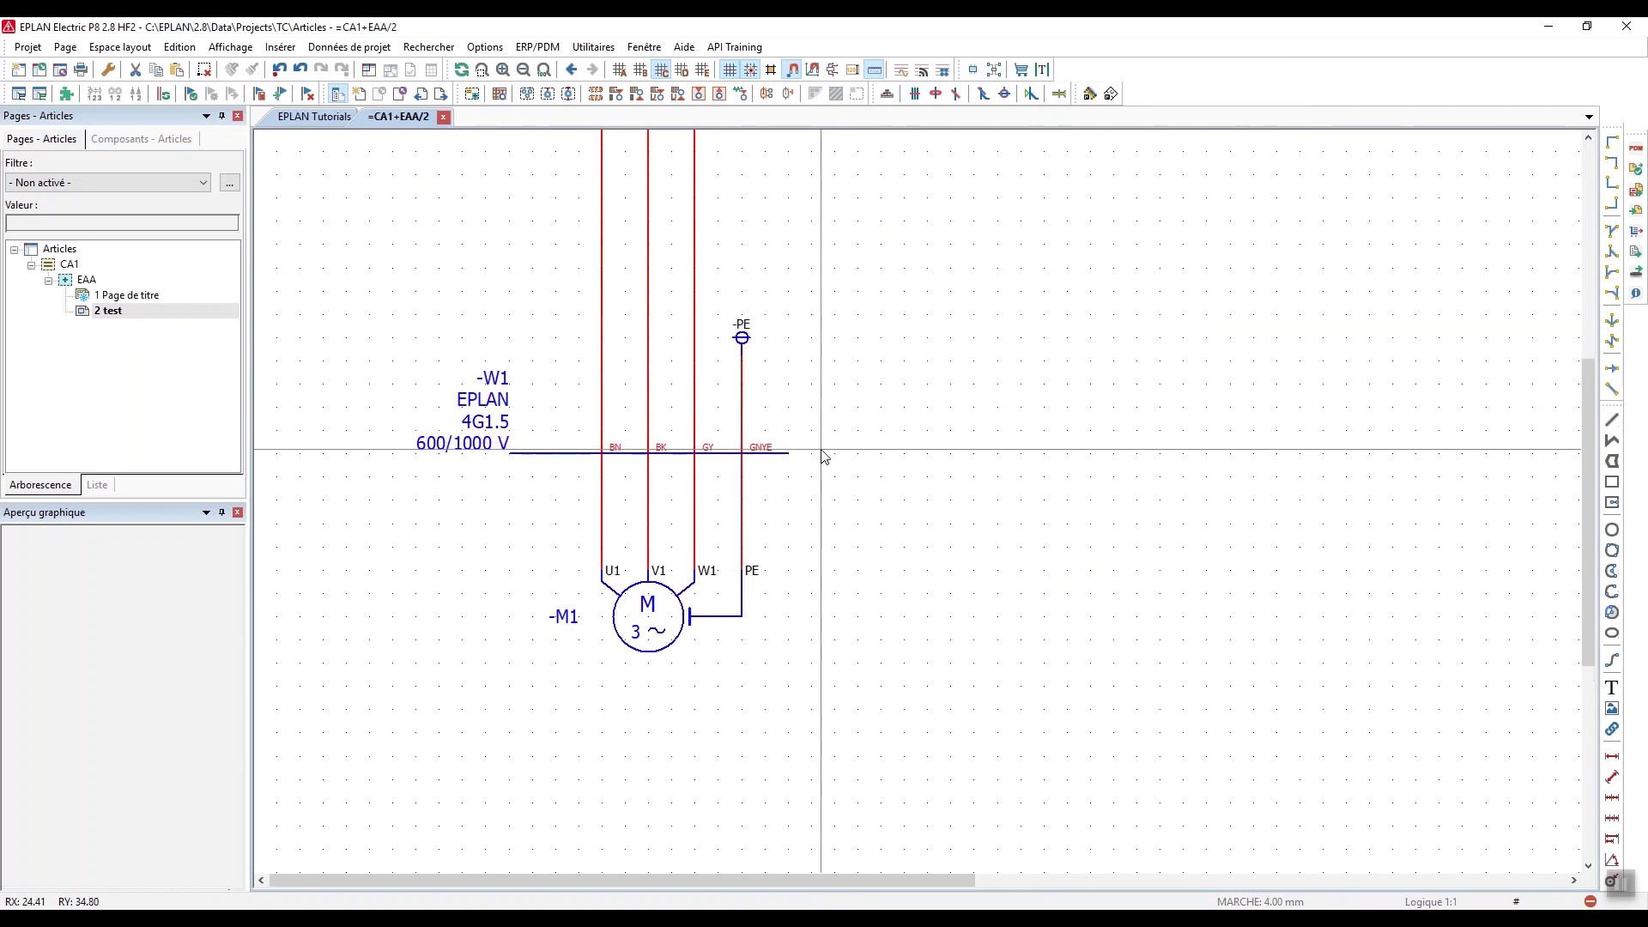
Hide the grey section labels beside the four conductors of cable -W1
scroll(820, 448, up, 1)
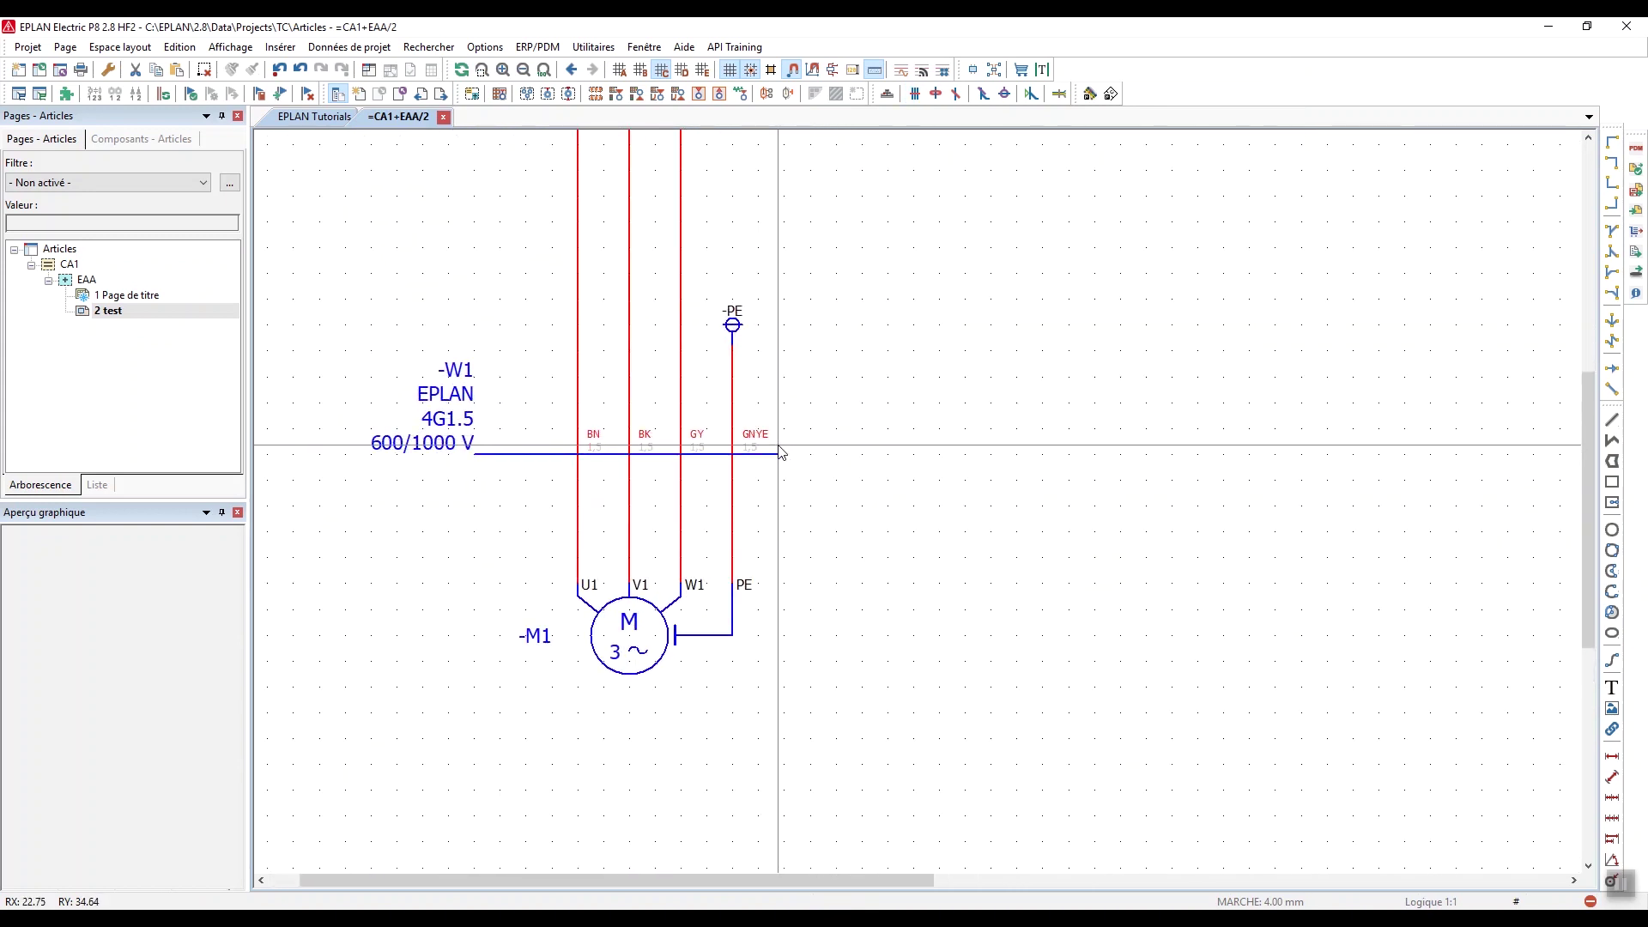
scroll(916, 429, up, 2)
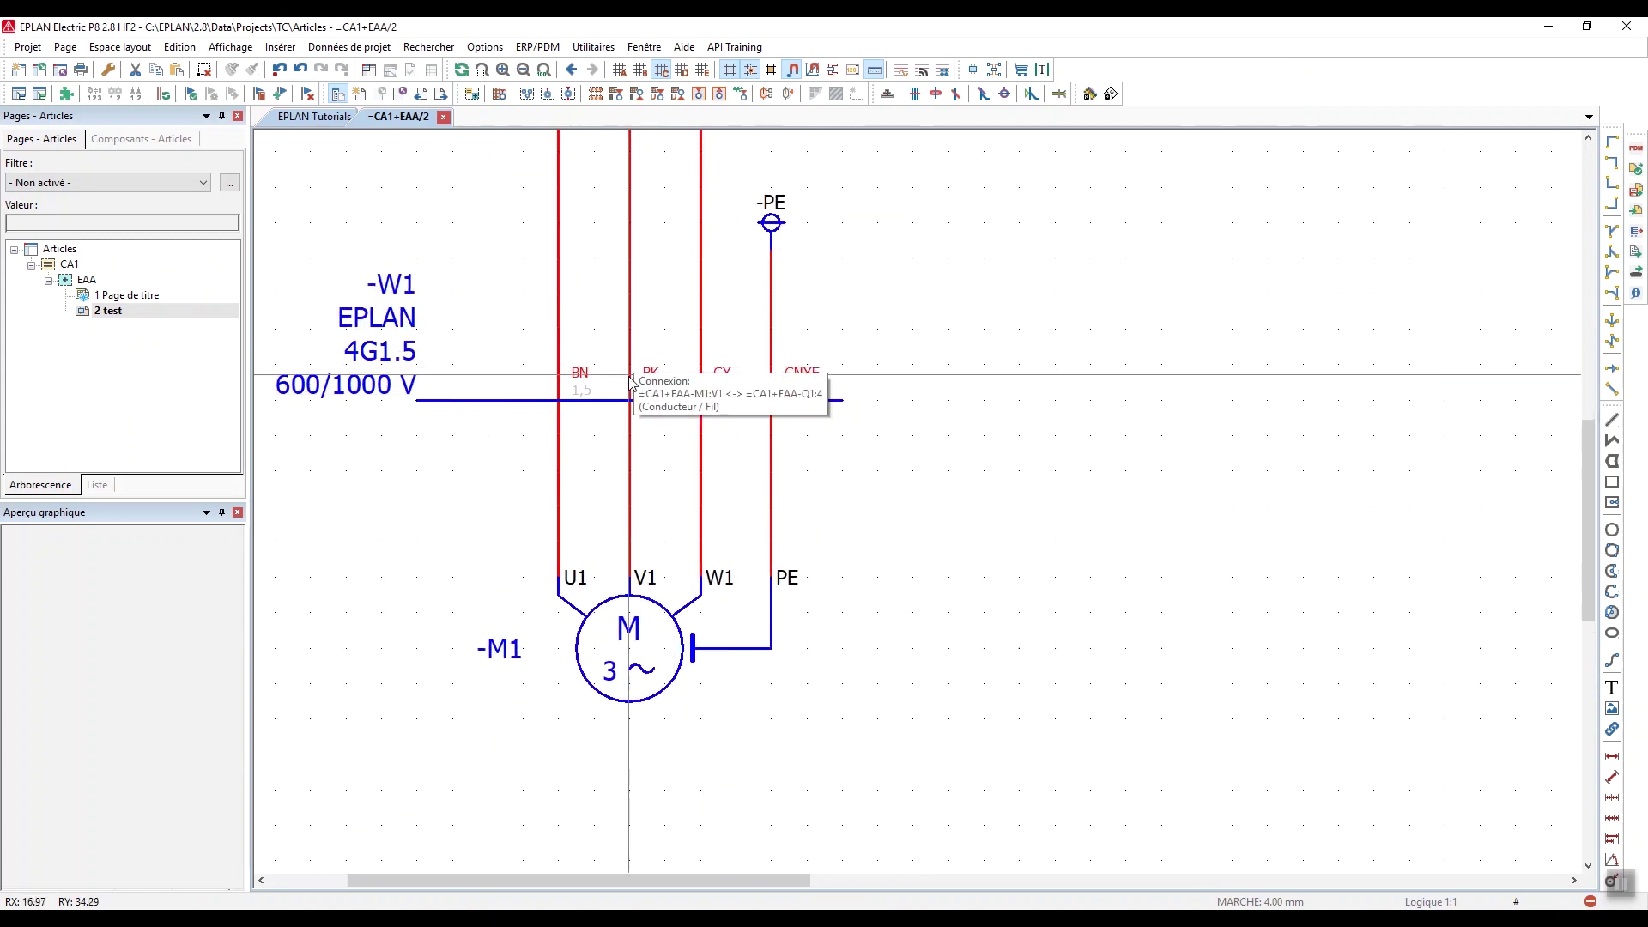
scroll(631, 383, up, 1)
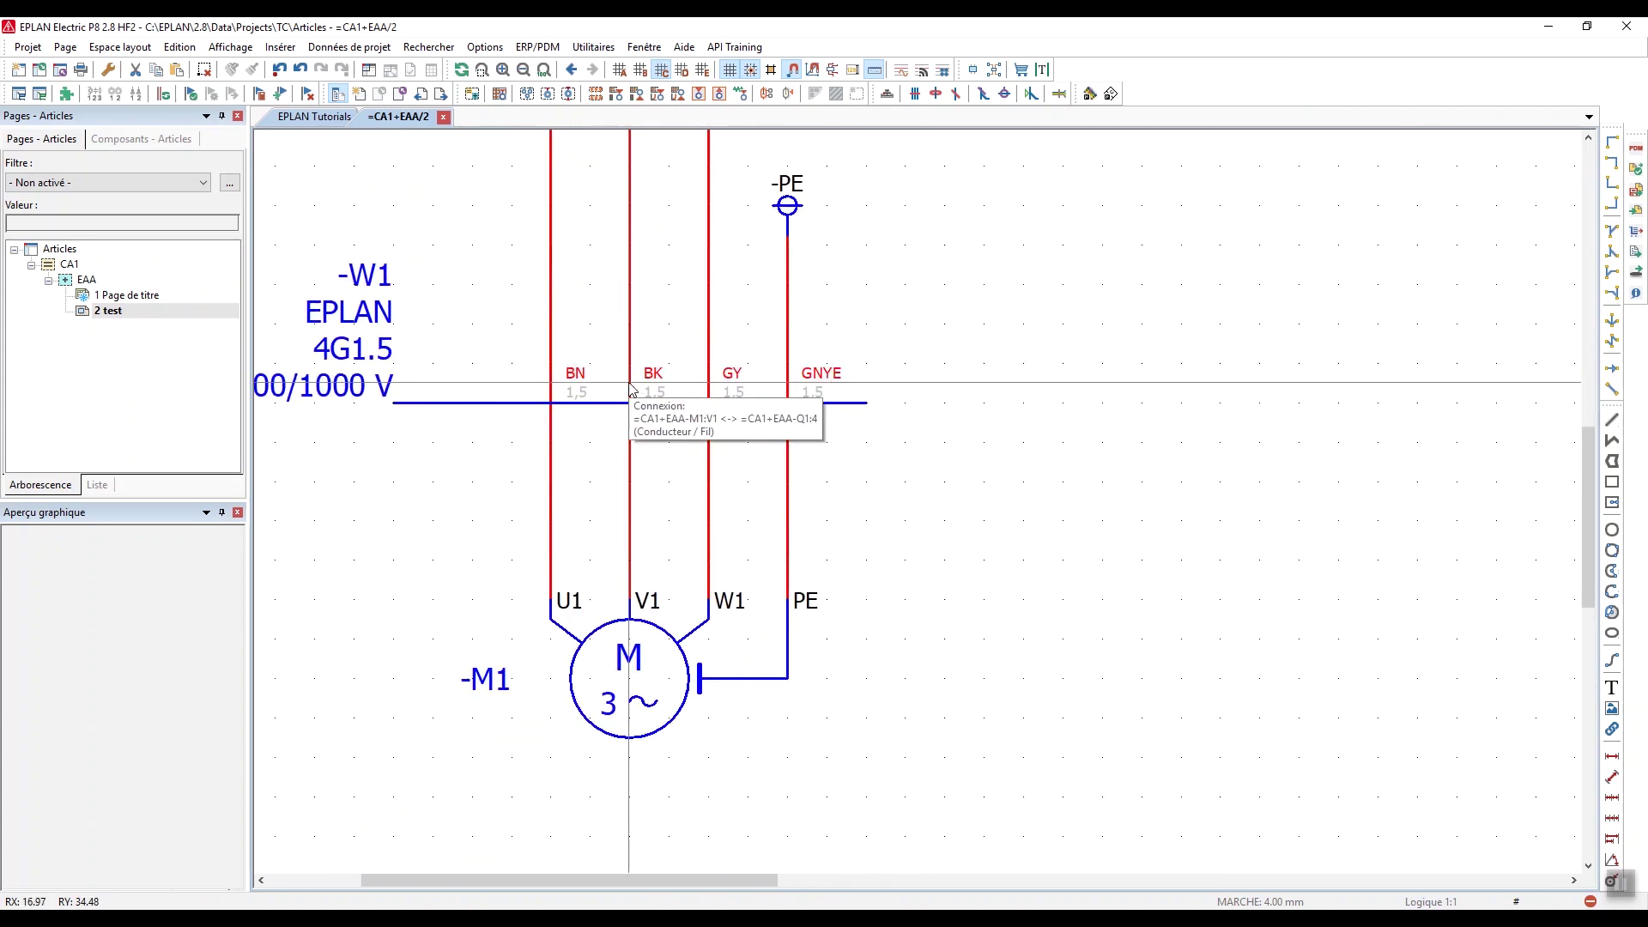
scroll(562, 403, up, 1)
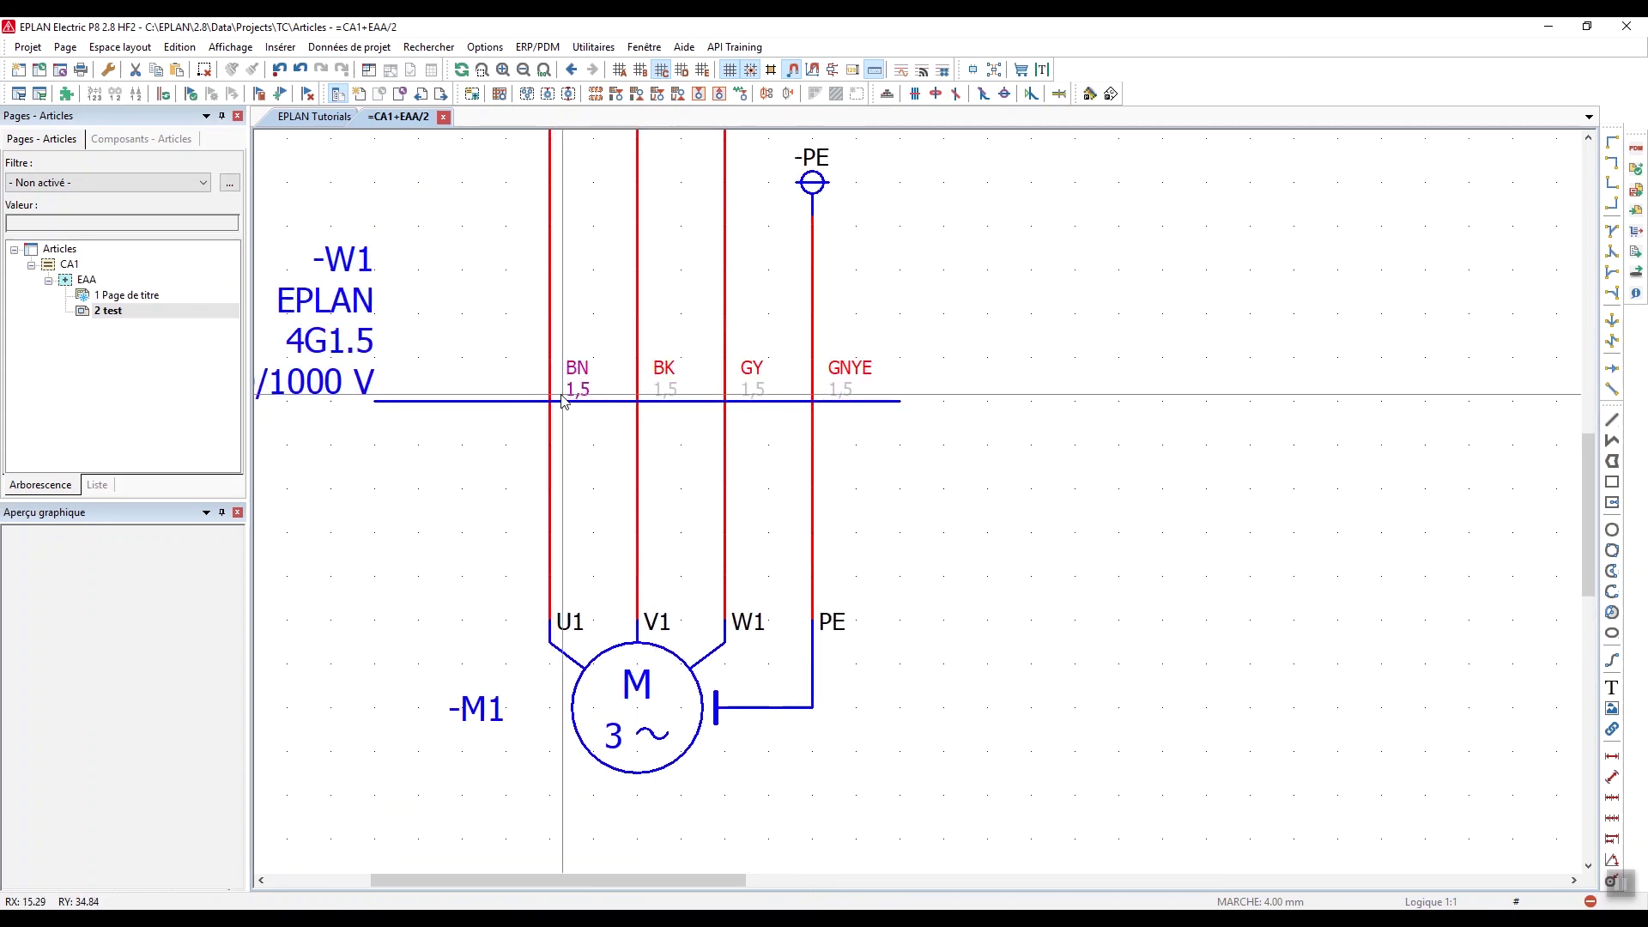
key(ctrl+z)
middle_drag(859, 455, 936, 417)
scroll(934, 421, down, 1)
middle_drag(618, 477, 650, 471)
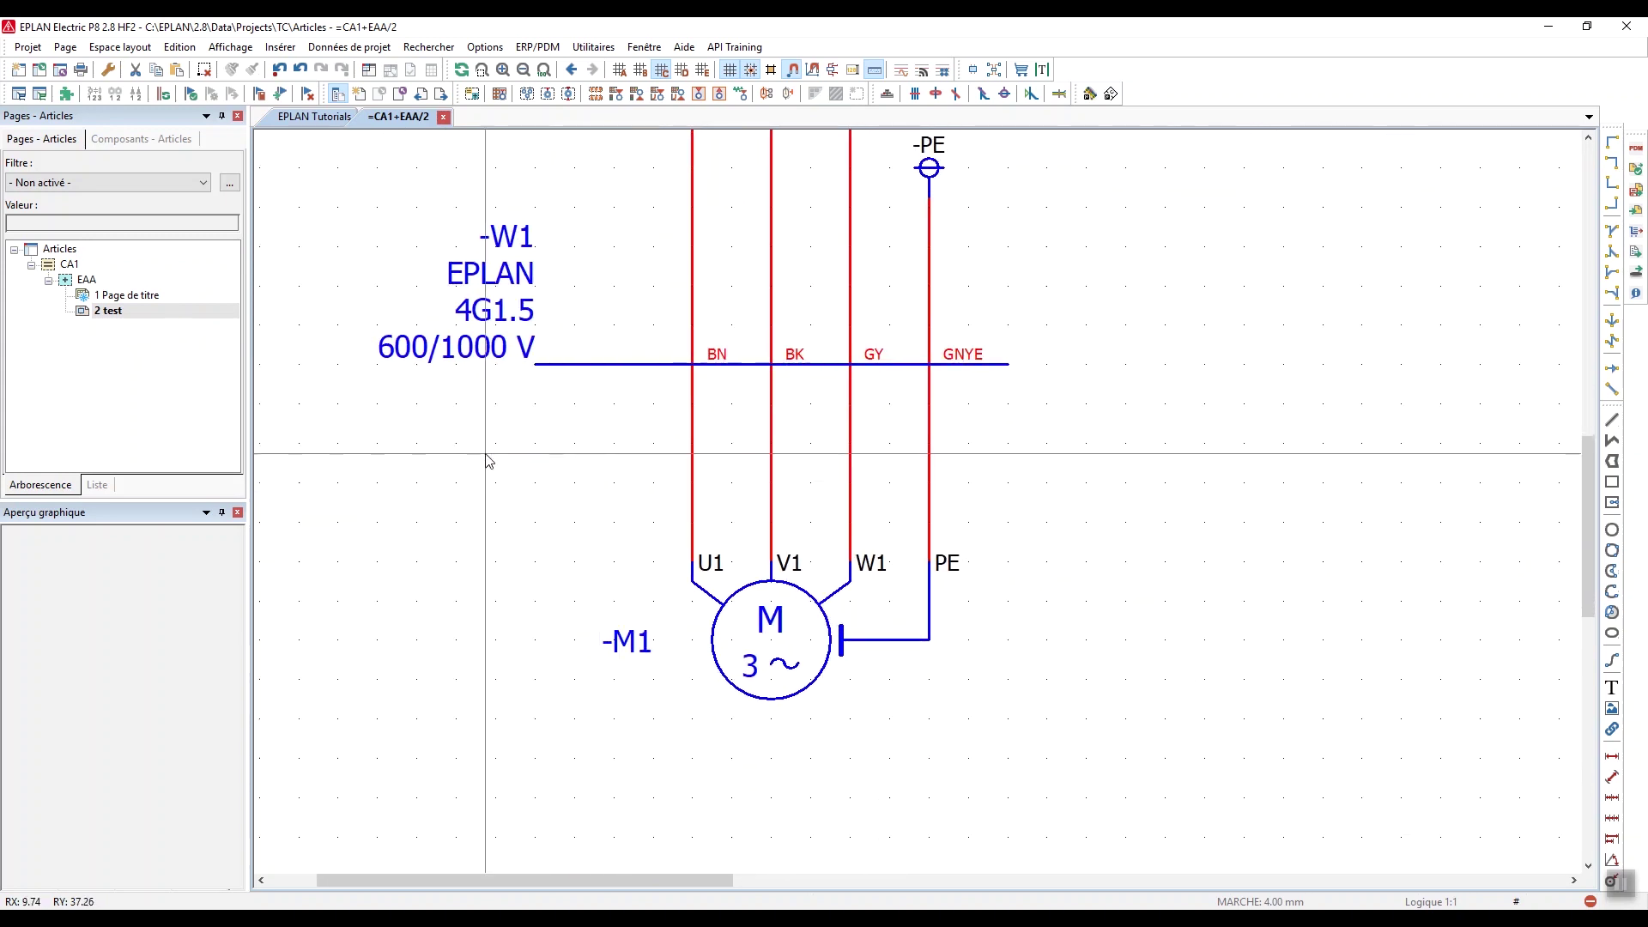
middle_drag(665, 390, 667, 405)
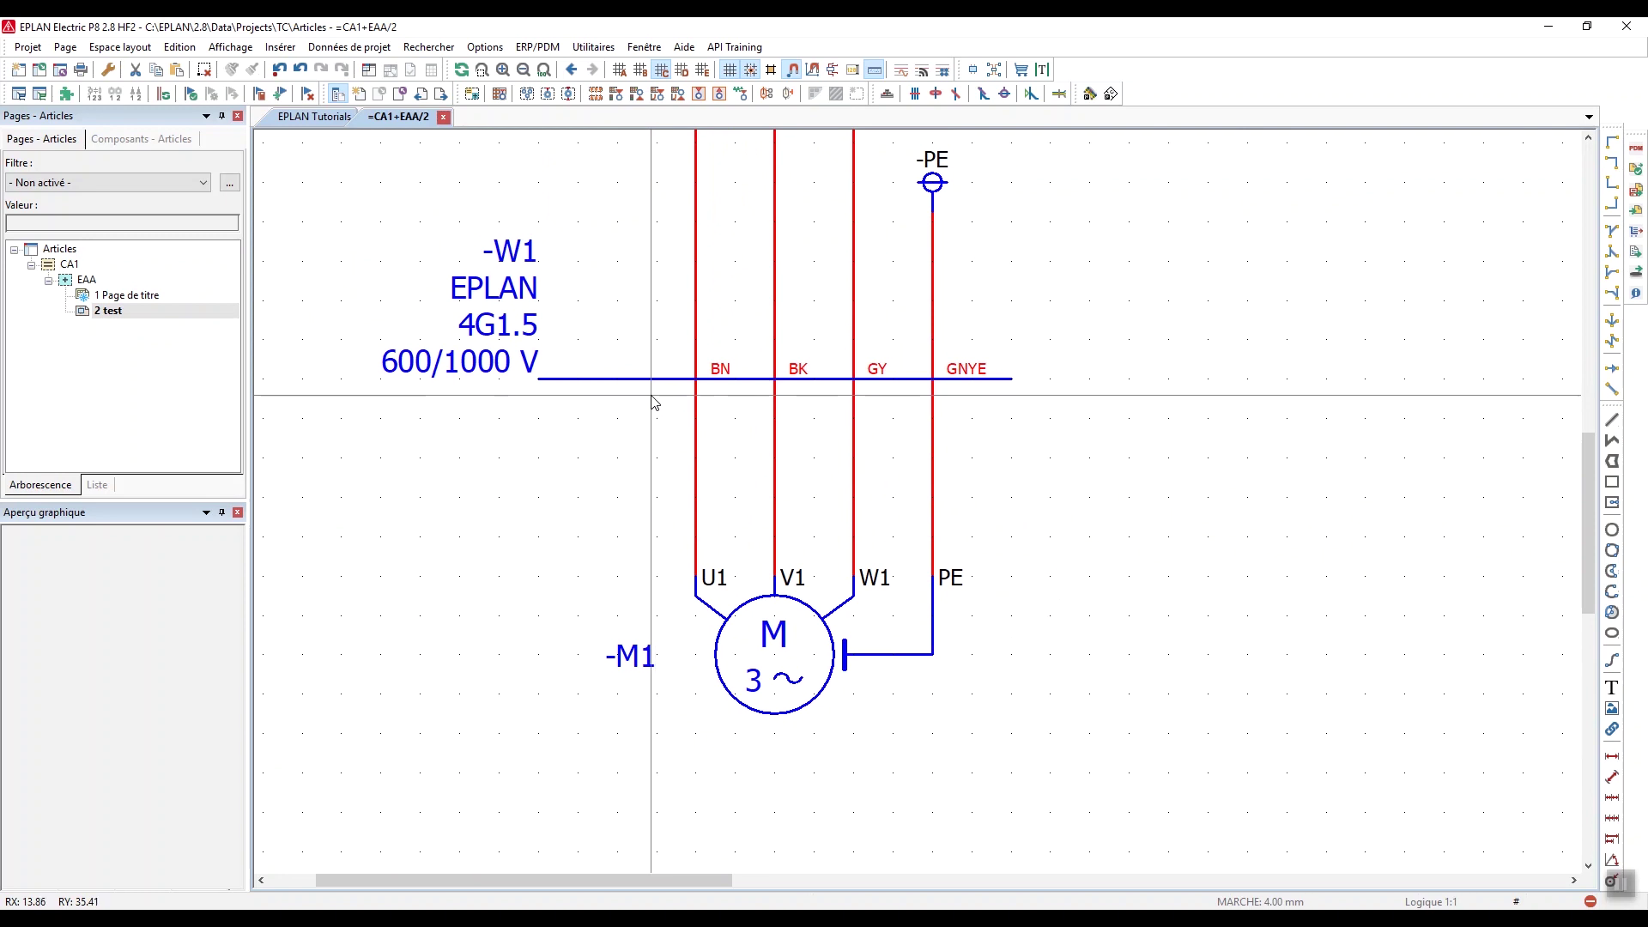
Bring back the grey section labels beside the conductors of cable -W1 and hide them again
key(ctrl+y)
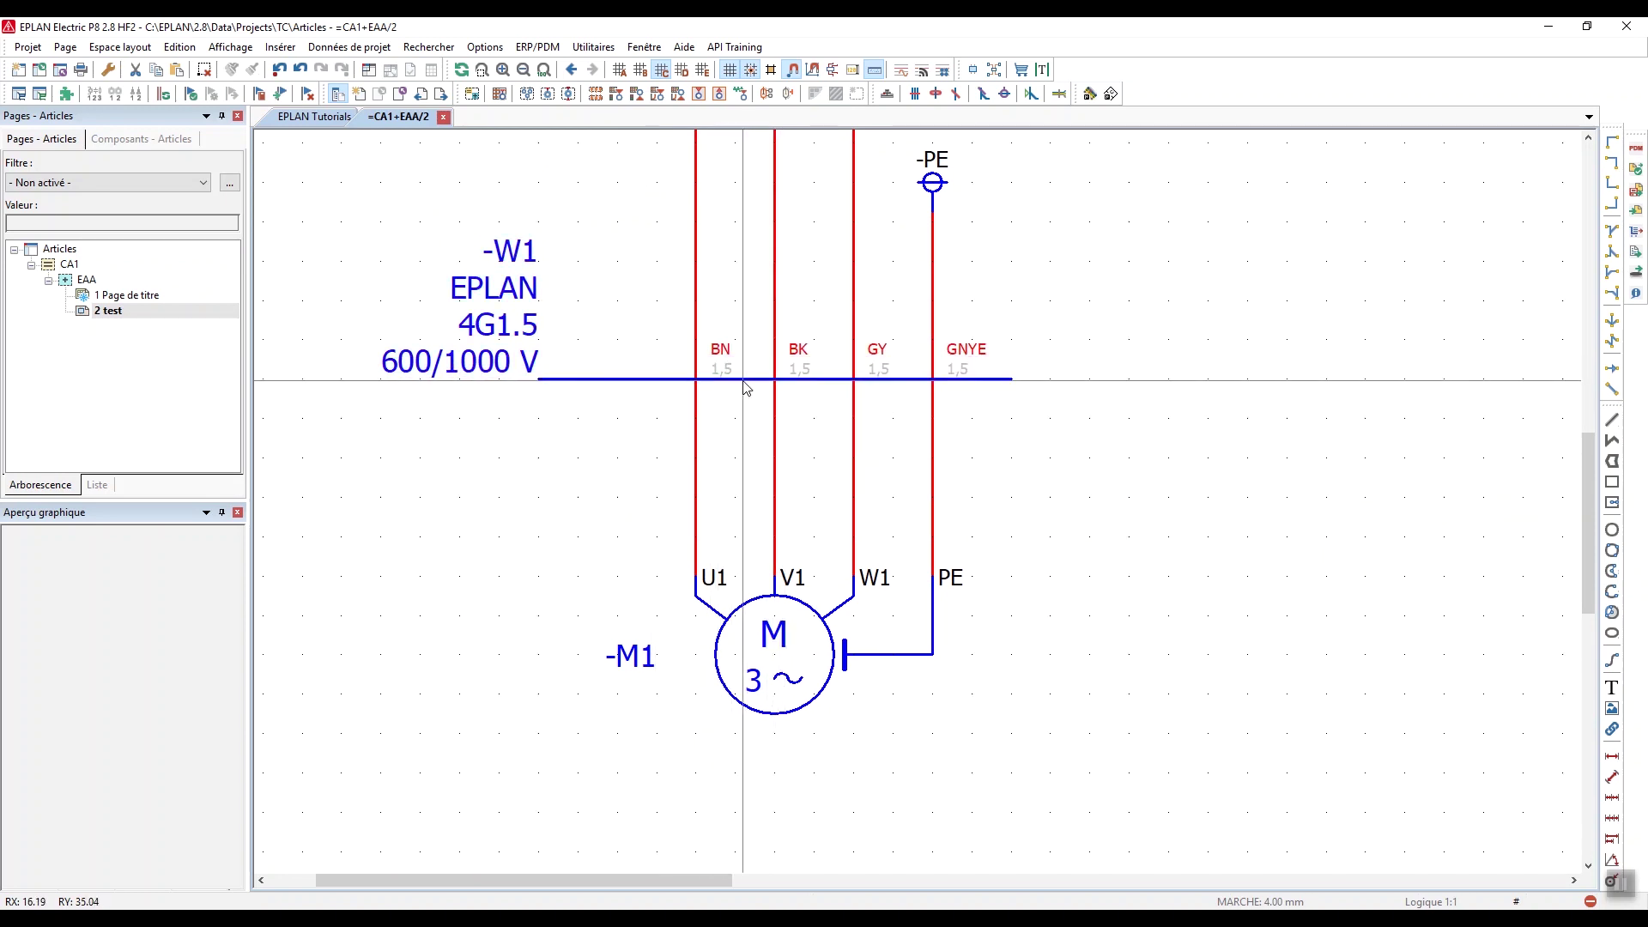
key(ctrl+z)
middle_drag(612, 406, 650, 401)
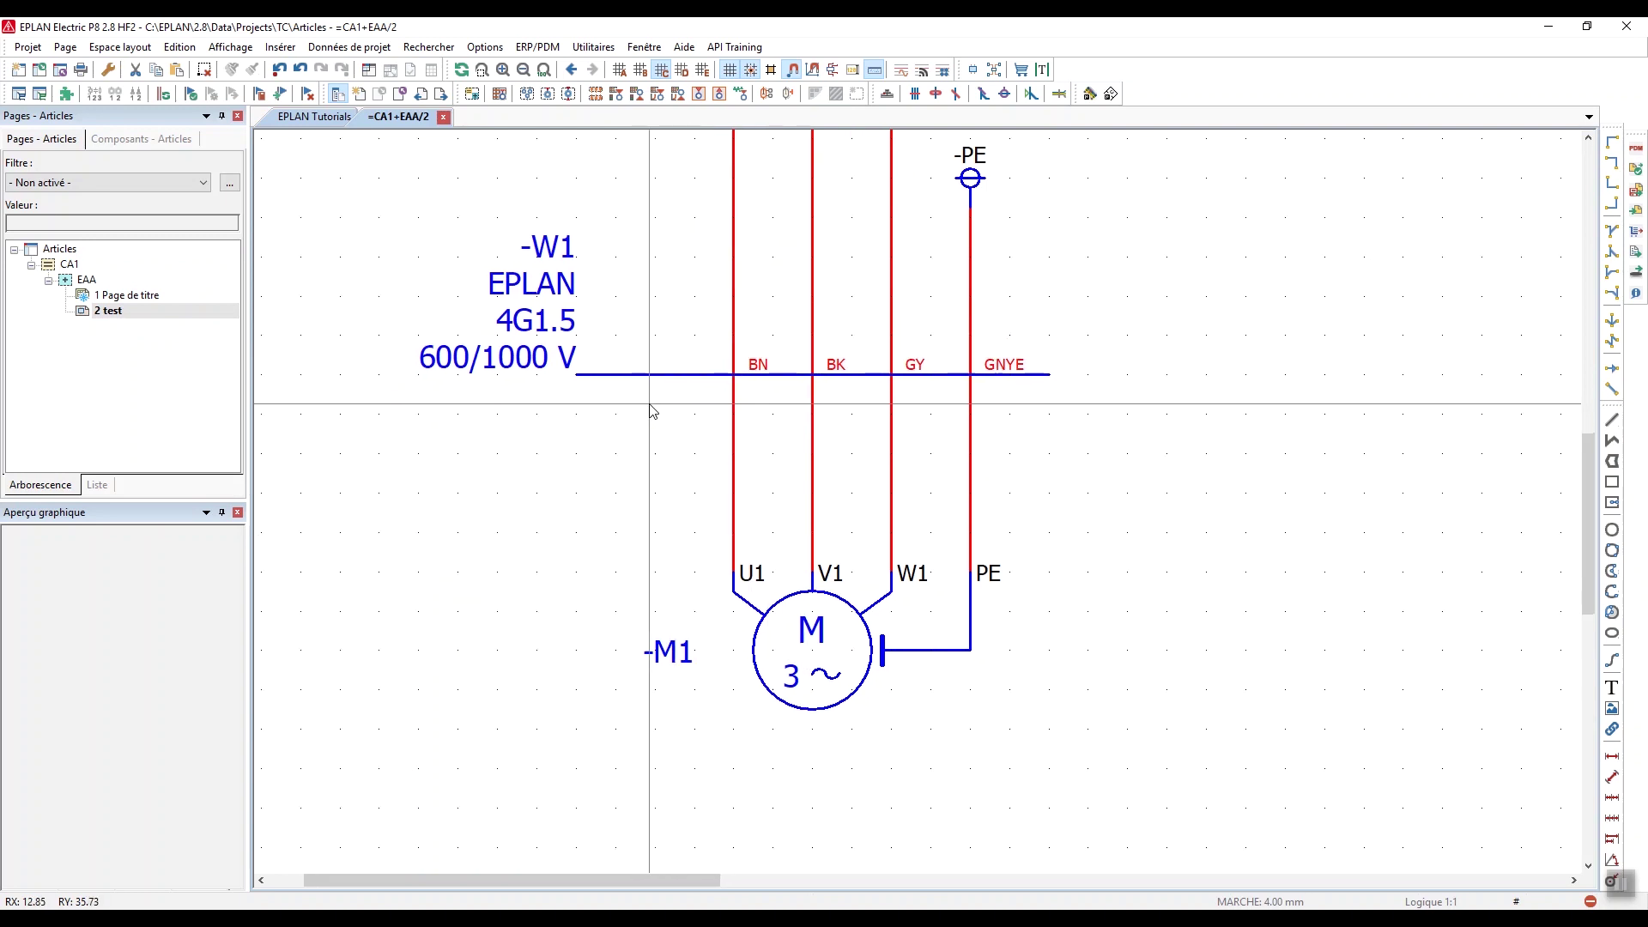
scroll(619, 412, down, 1)
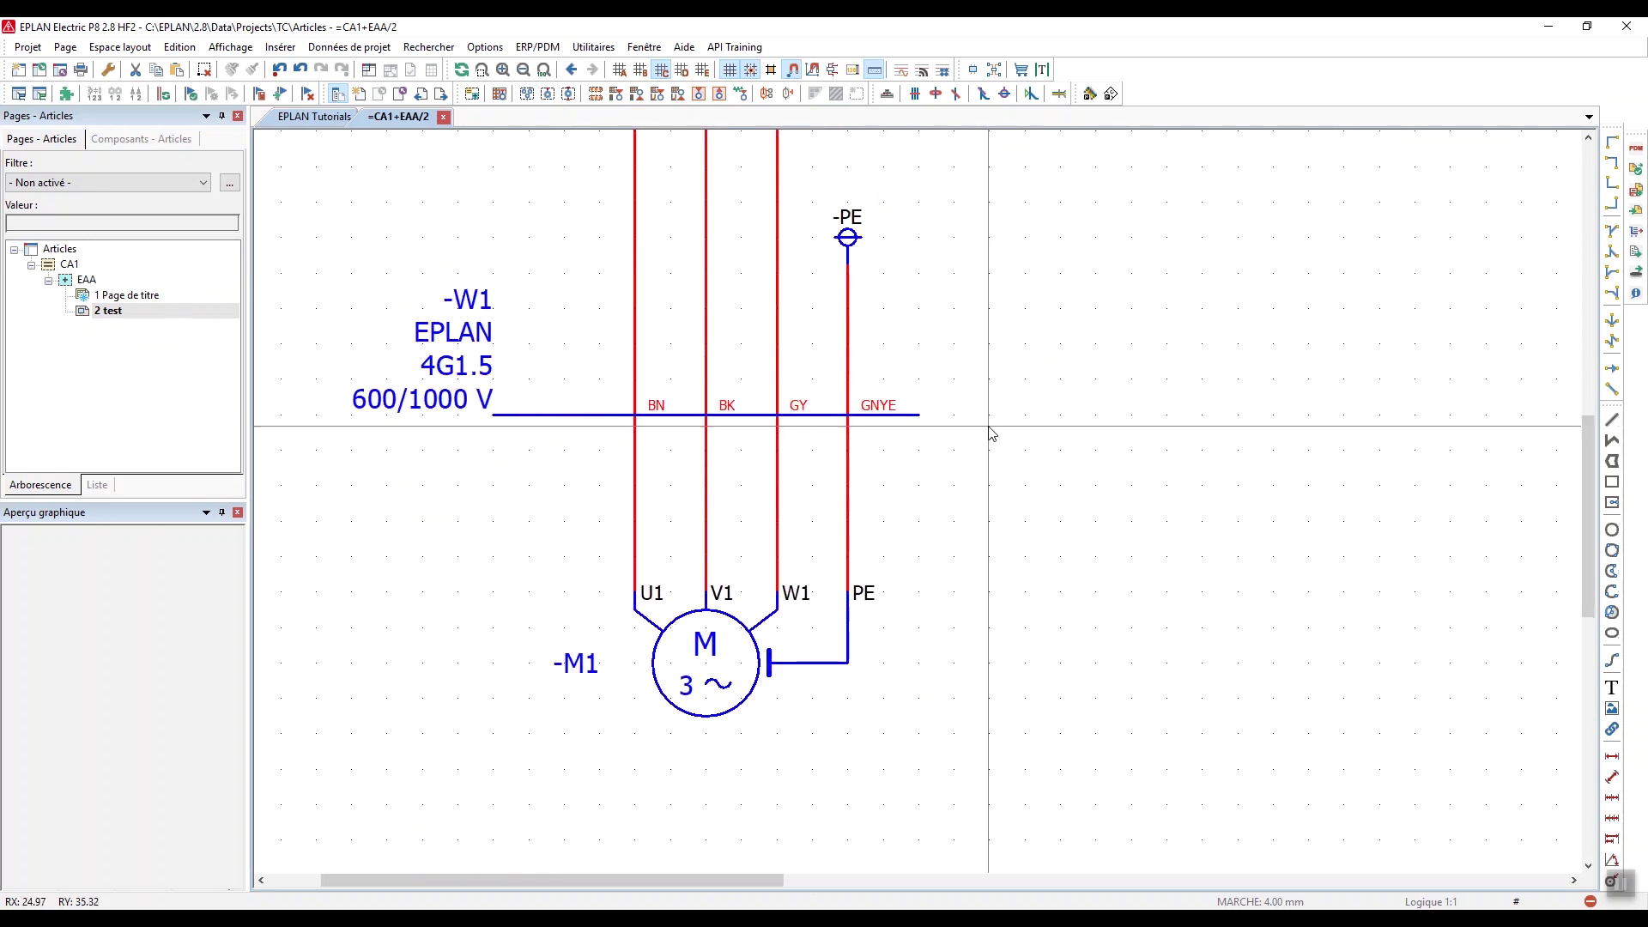
middle_drag(993, 434, 848, 442)
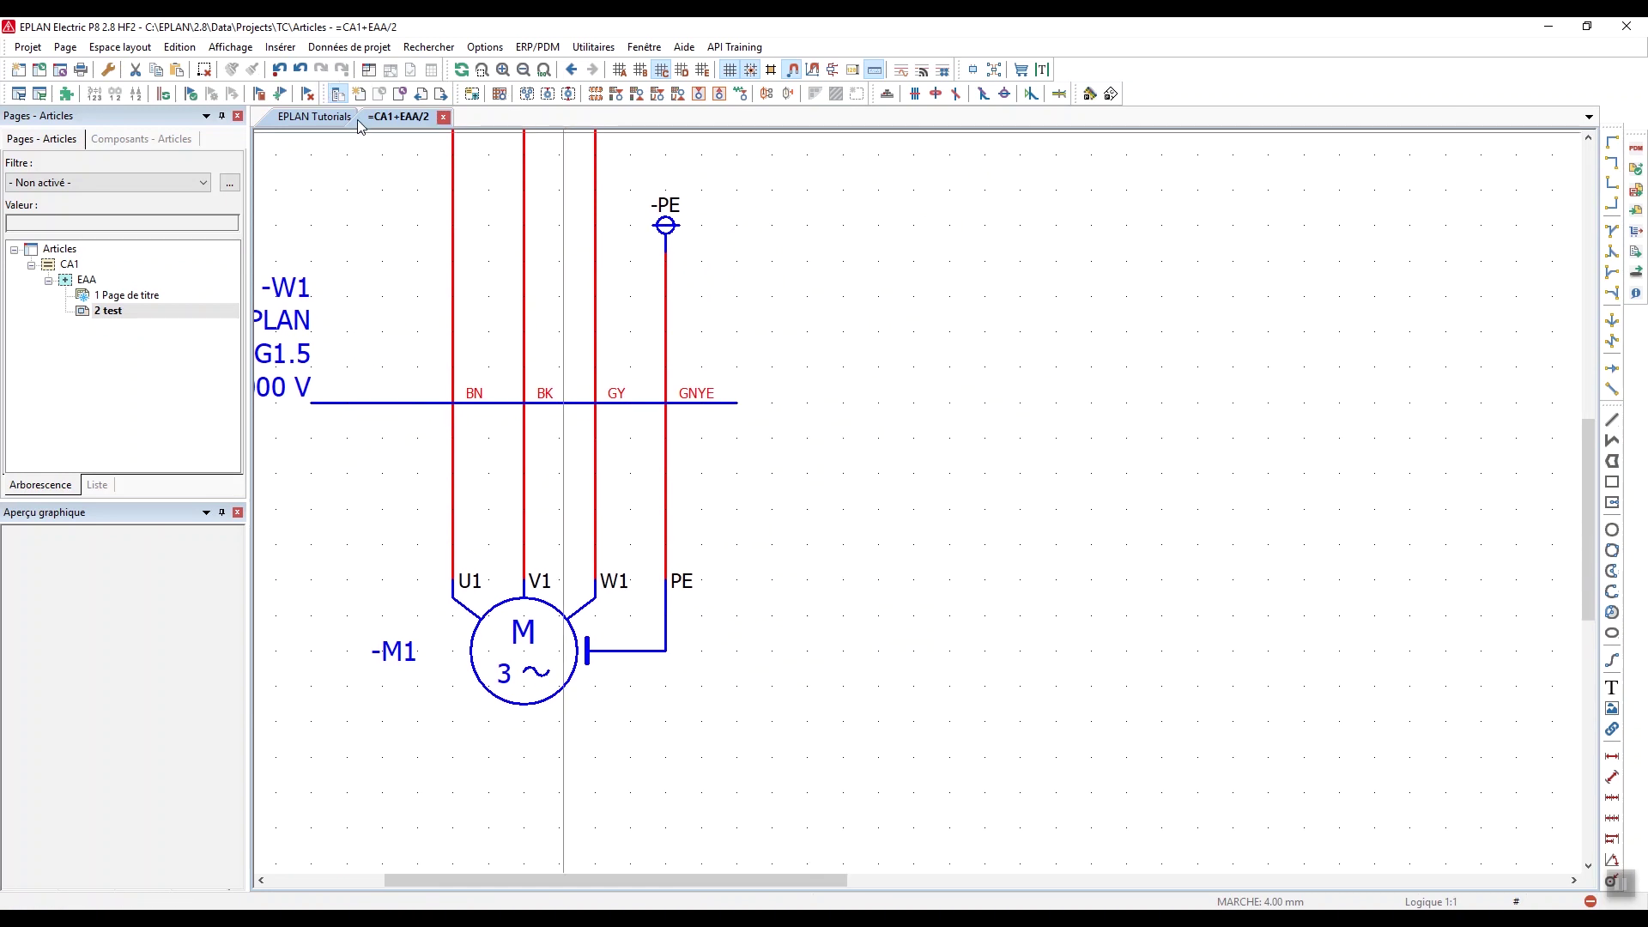
Open the article management and browse Relais, contacteurs down to the SIE articles under Contacteurs and Général
click(18, 94)
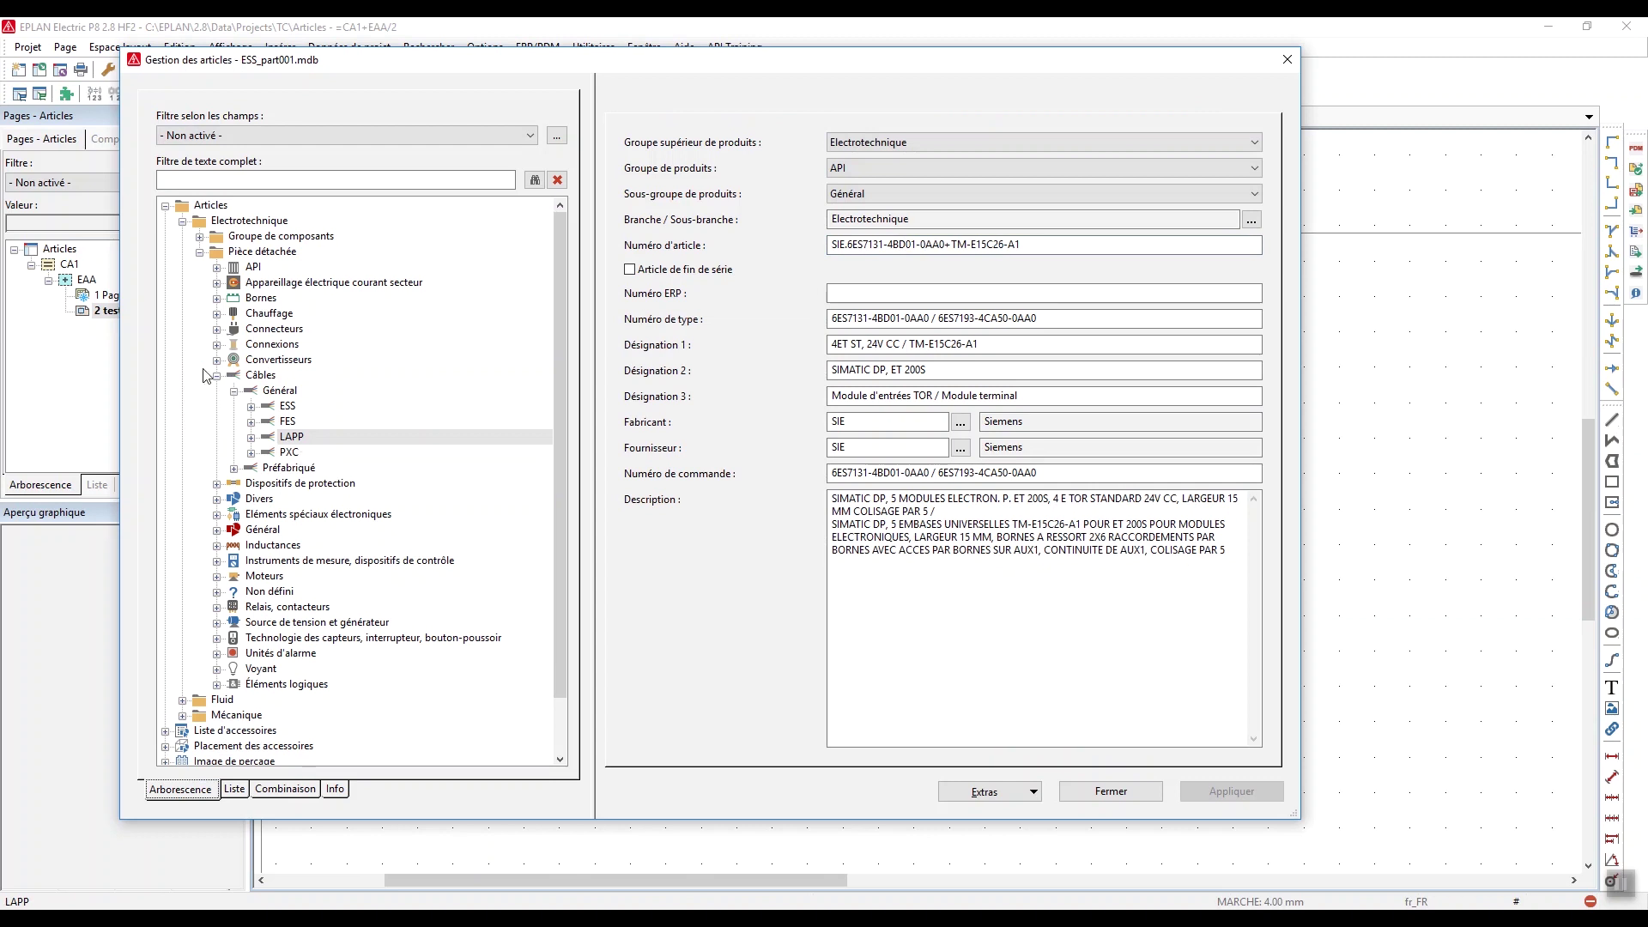
click(218, 376)
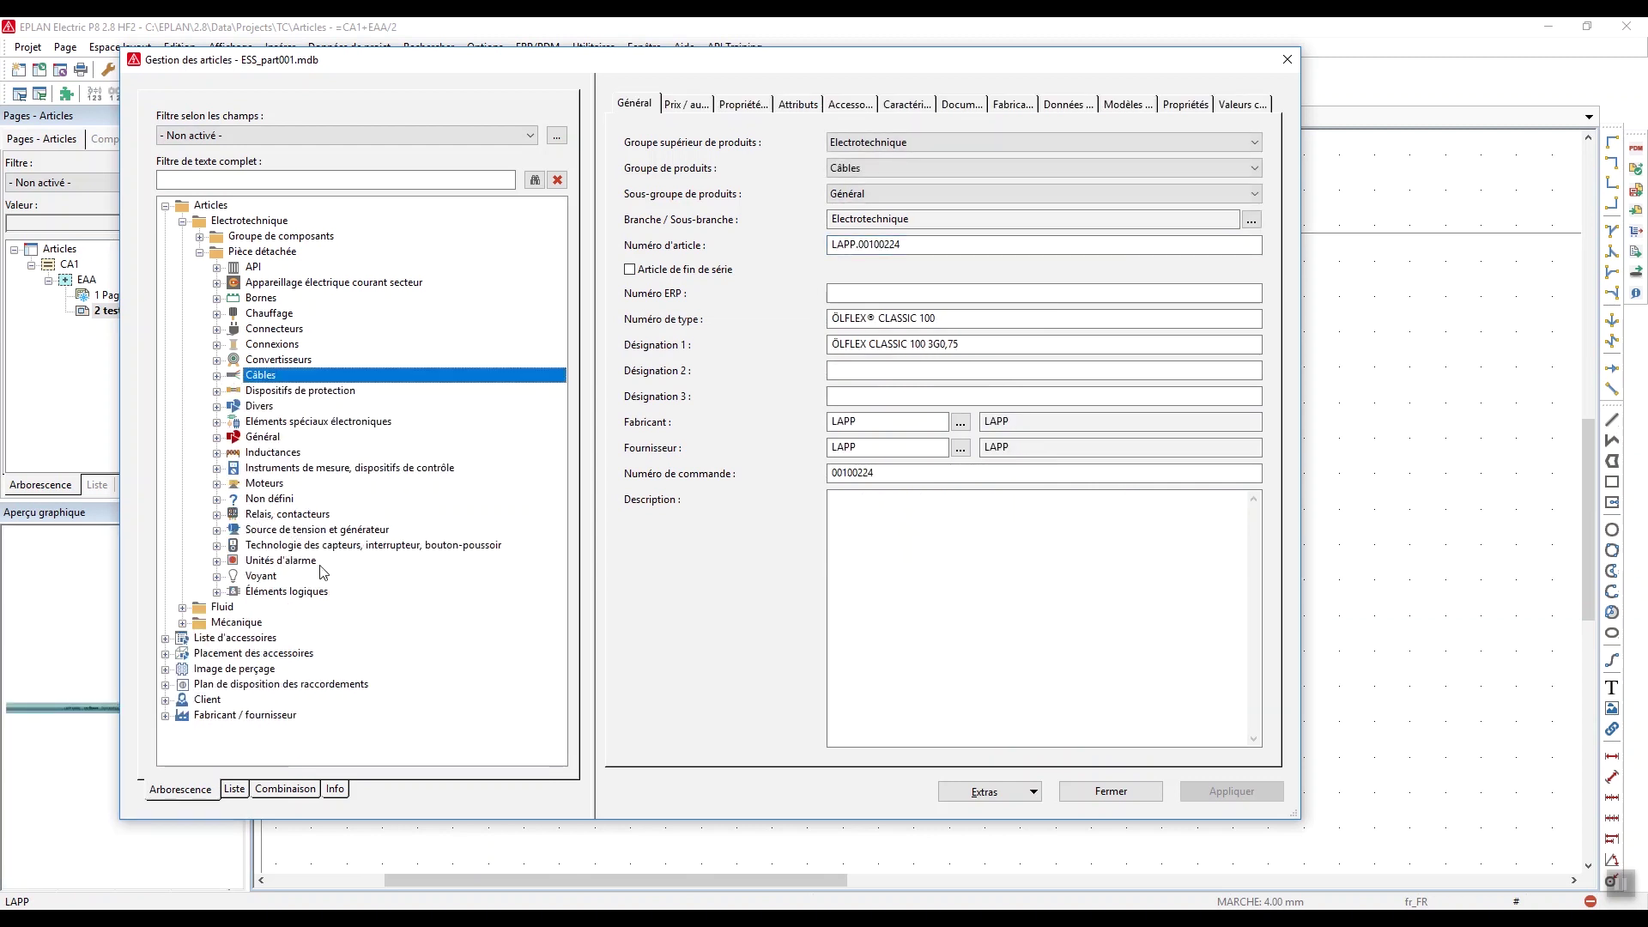
click(217, 515)
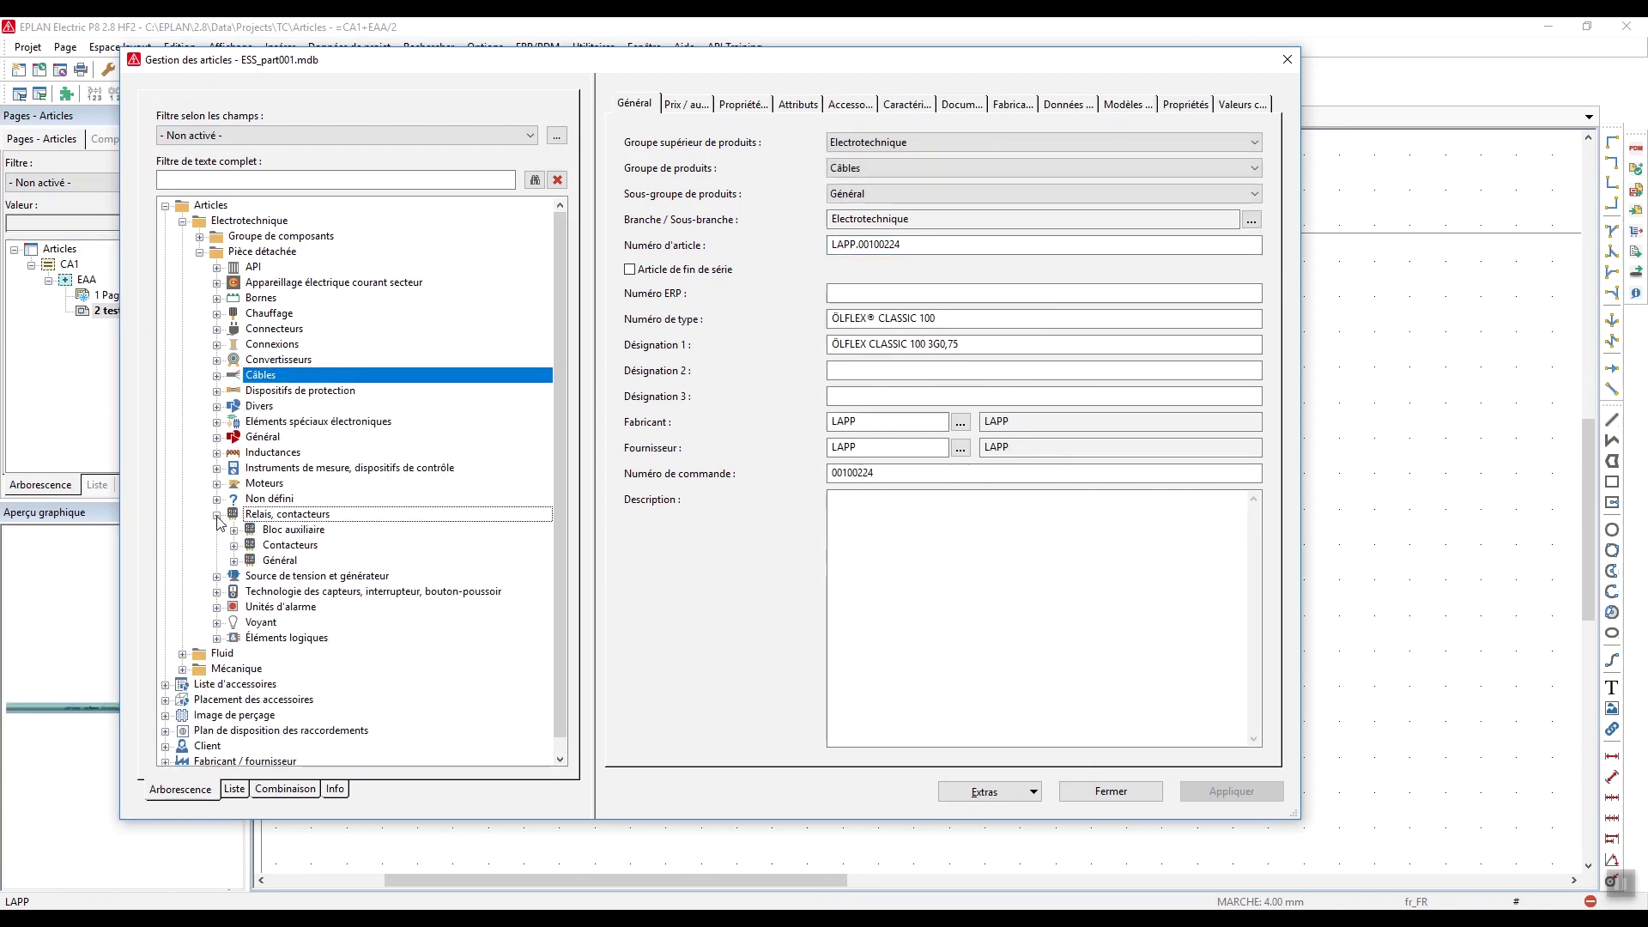
click(234, 547)
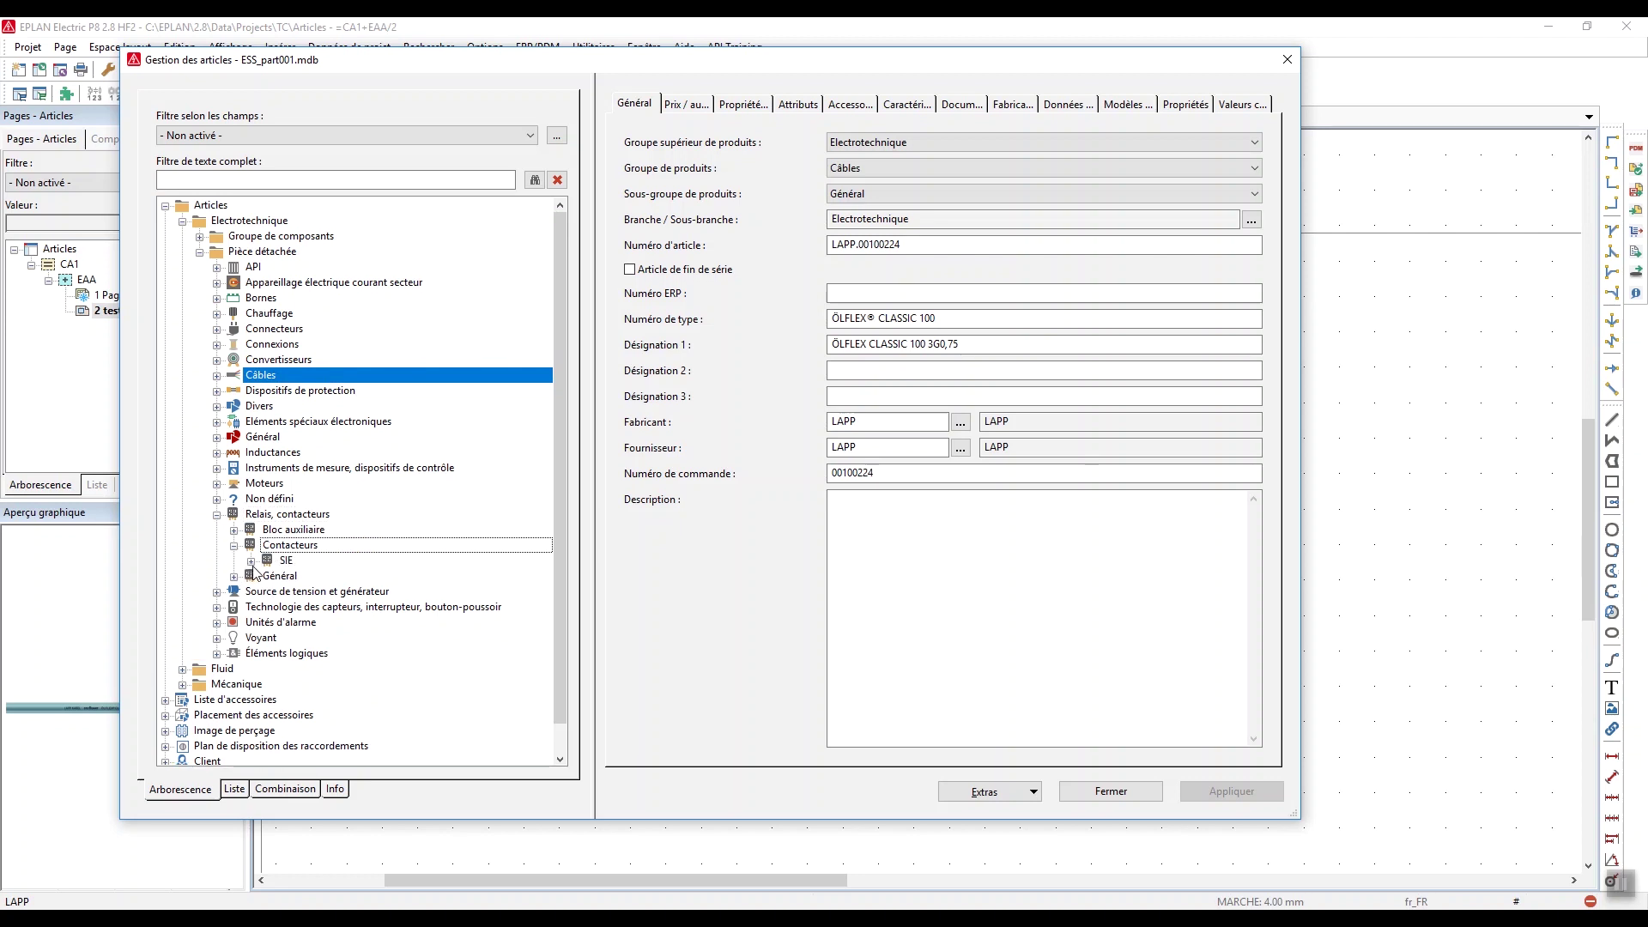
click(252, 561)
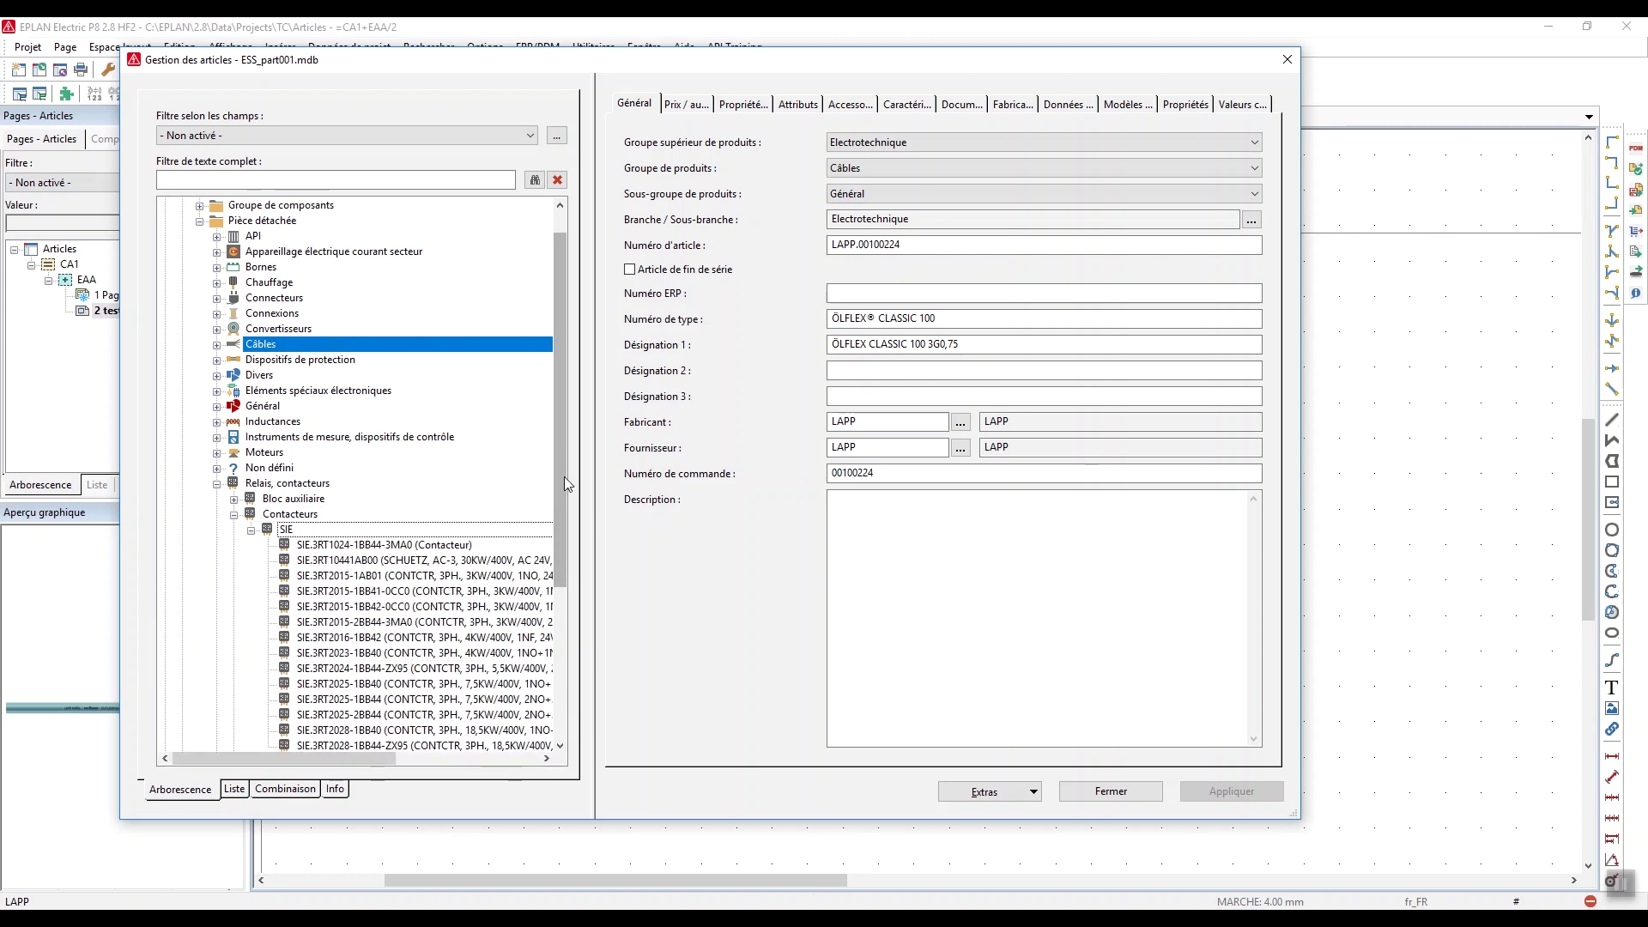
drag(559, 528, 551, 604)
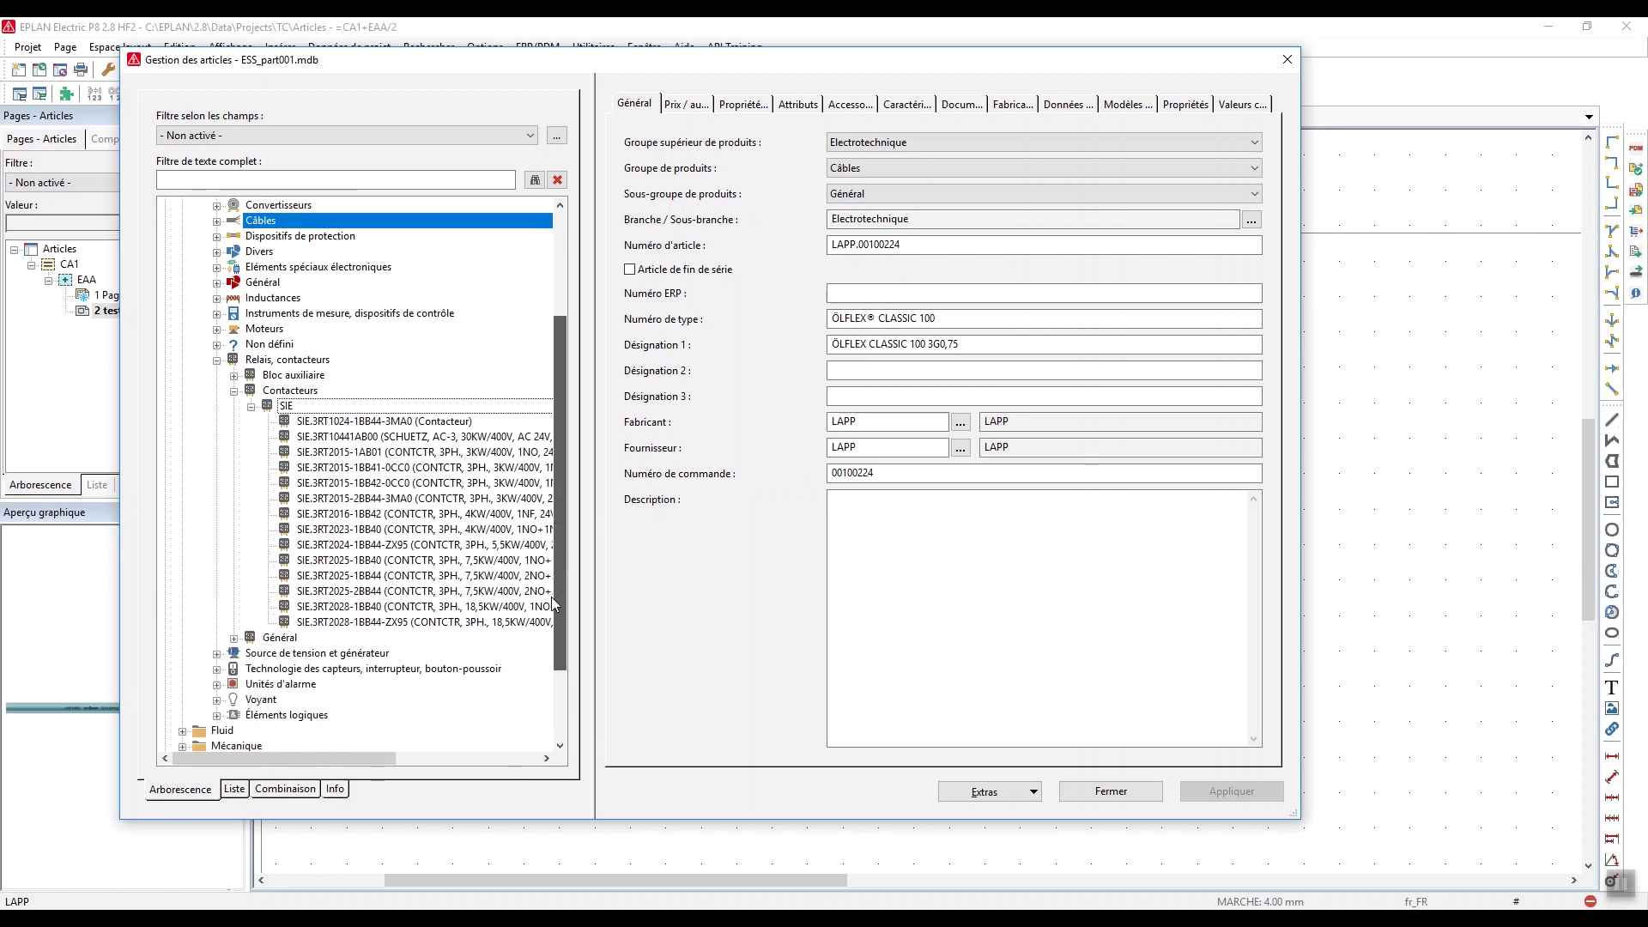
click(233, 637)
click(252, 654)
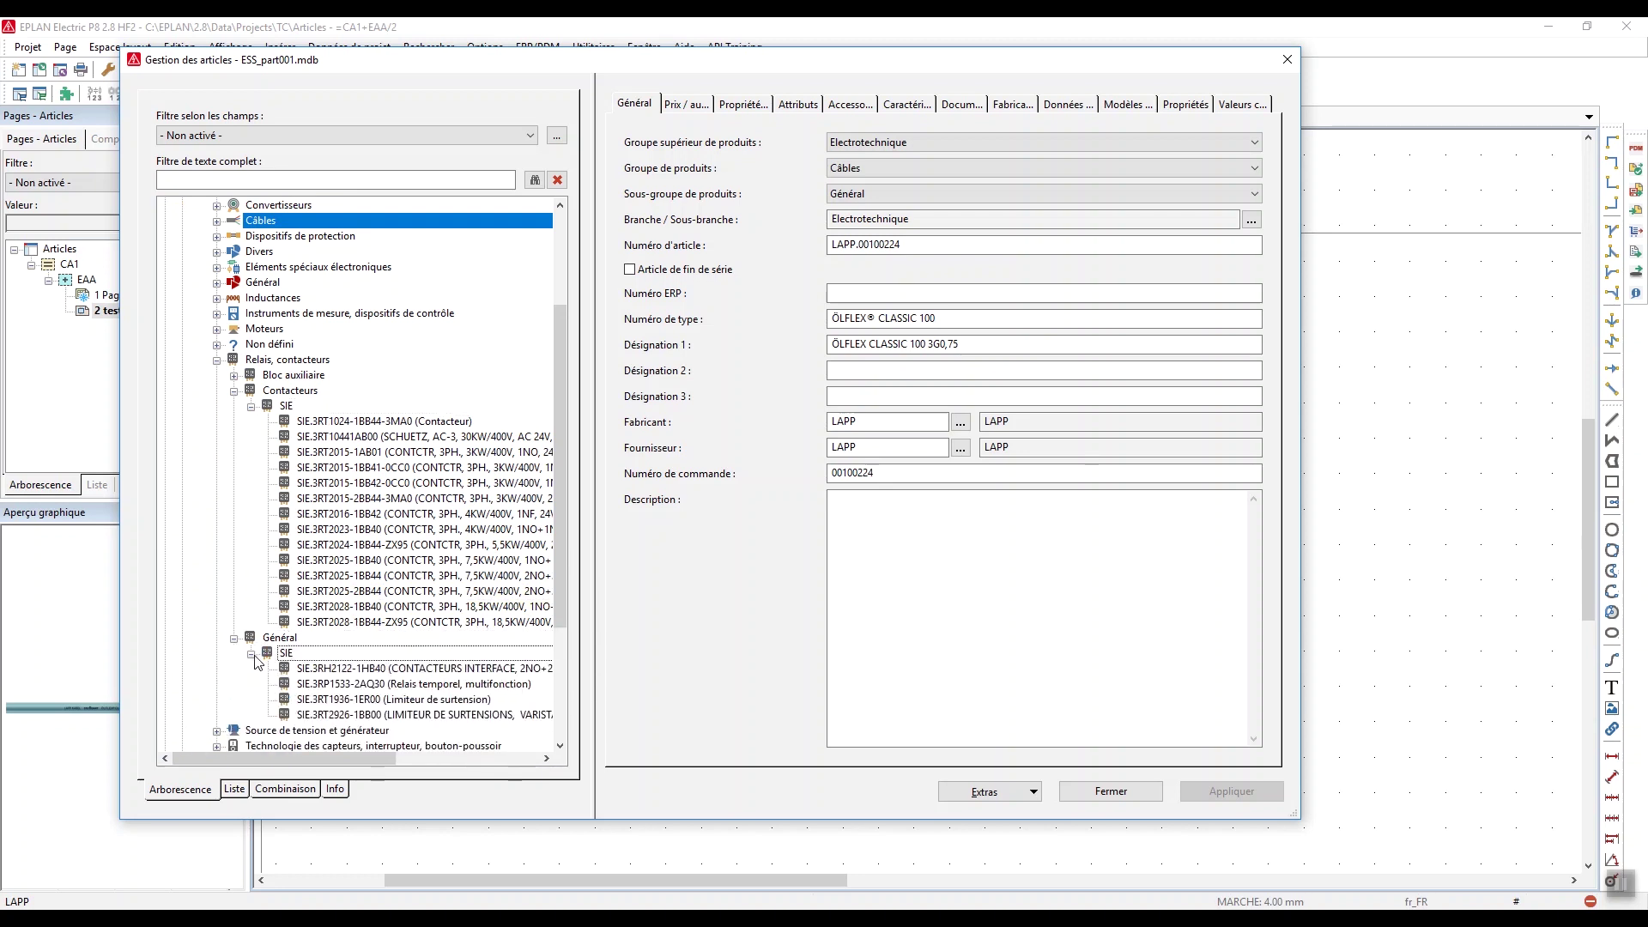
Examine the general data, symbol data and function templates of contactor article SIE.3RT2023-1BB40
click(390, 684)
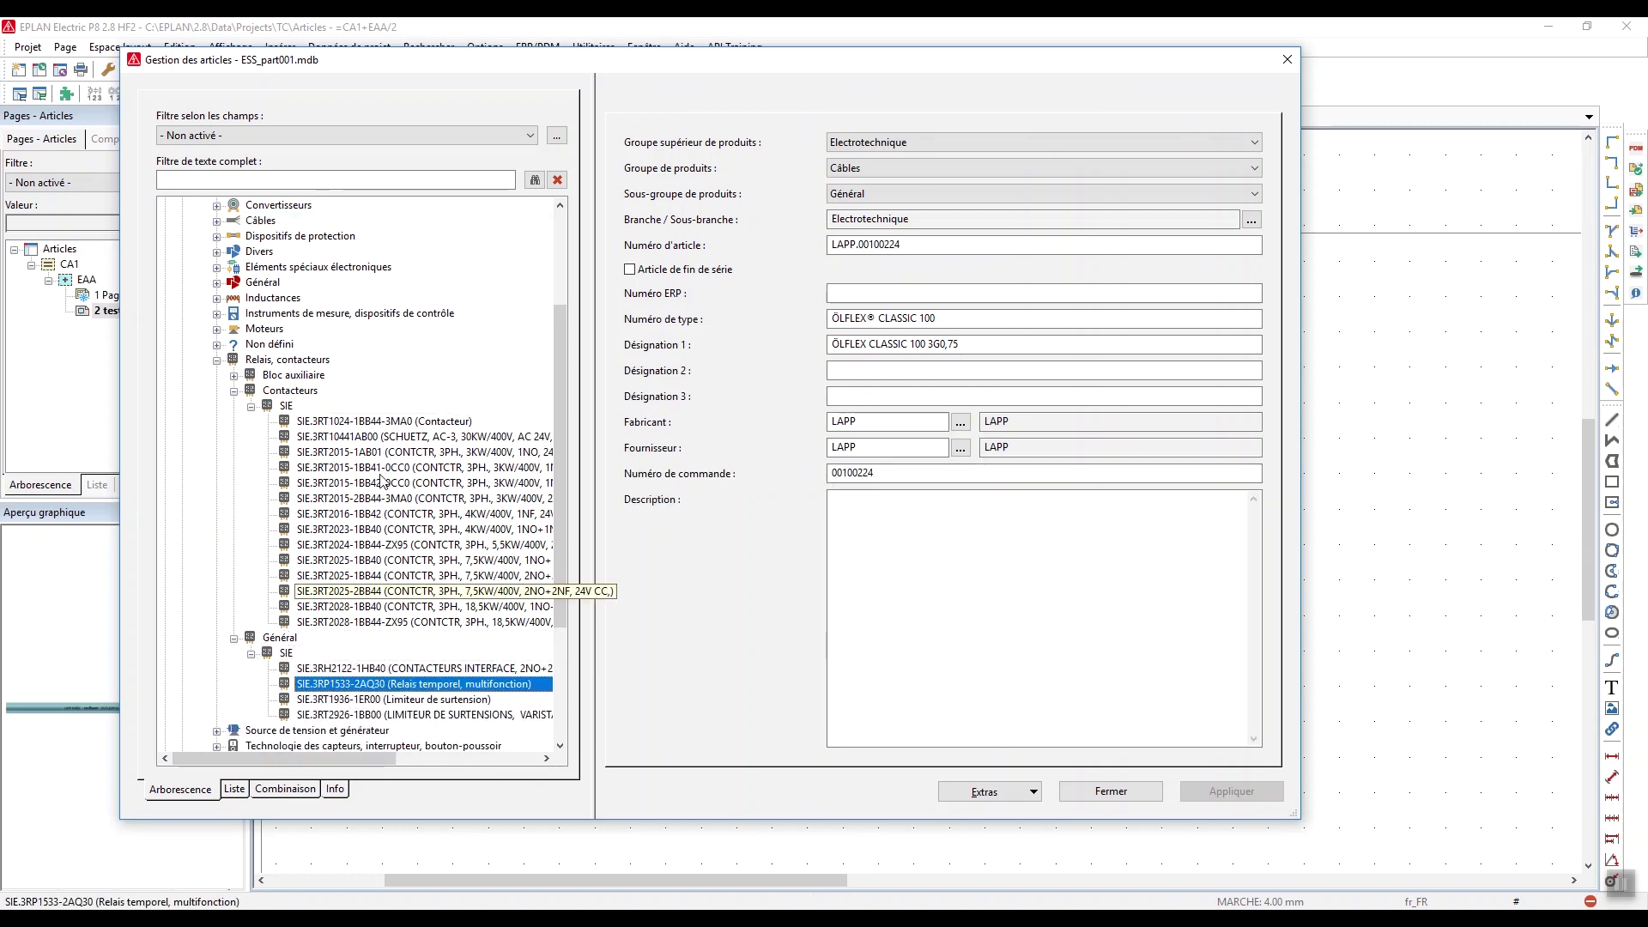
click(390, 528)
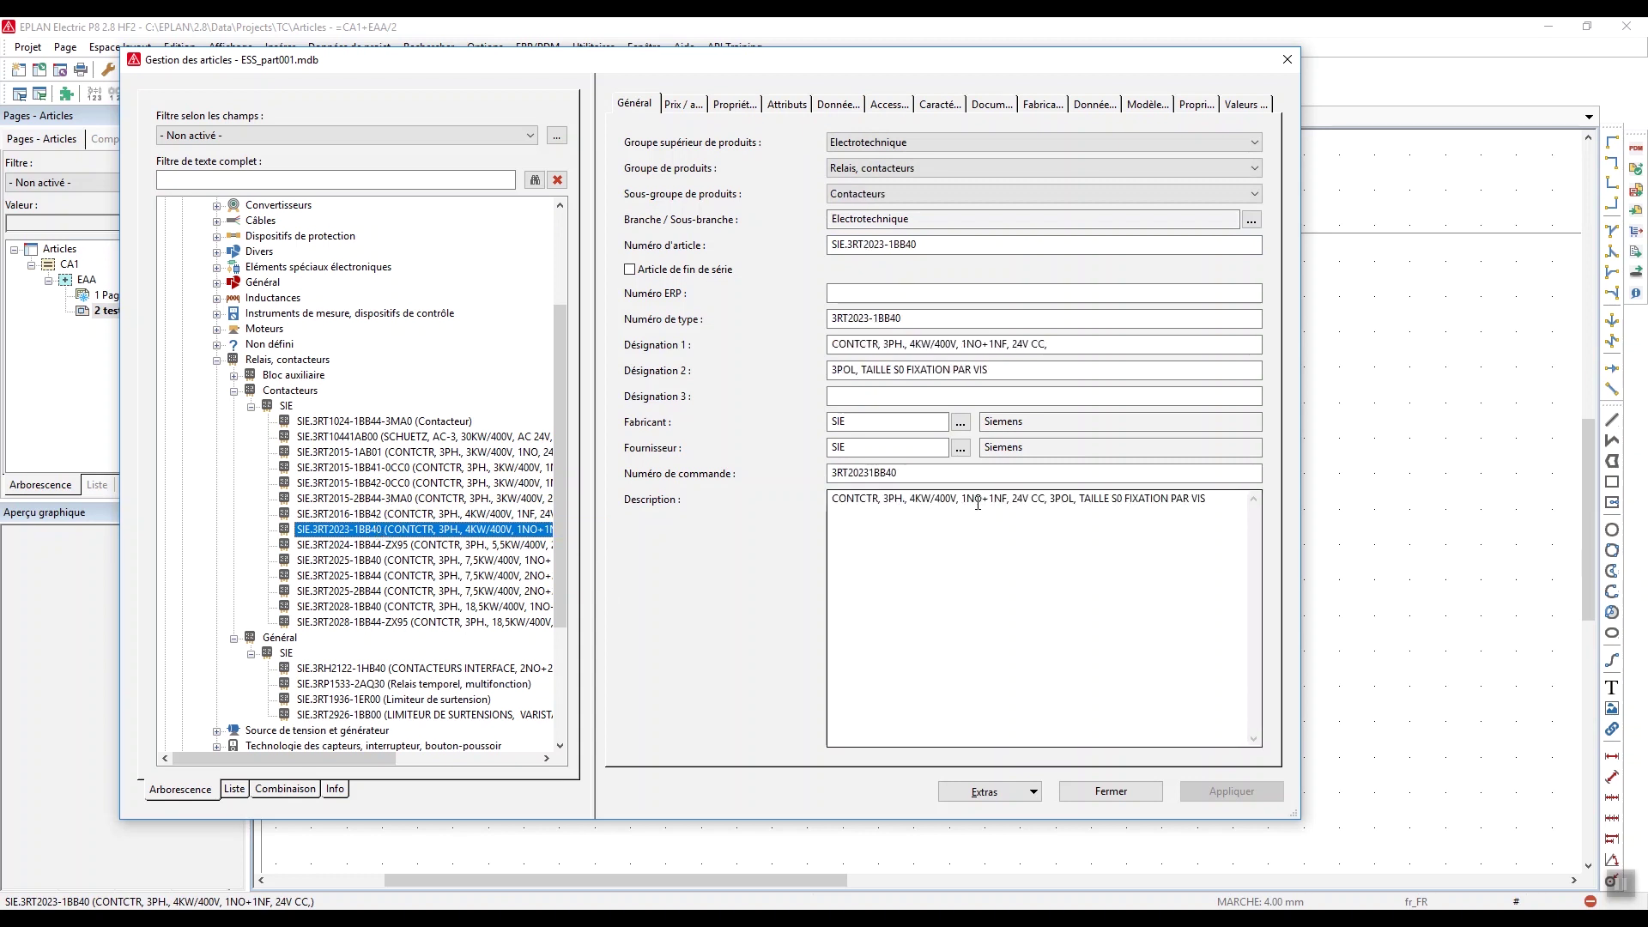
click(1116, 105)
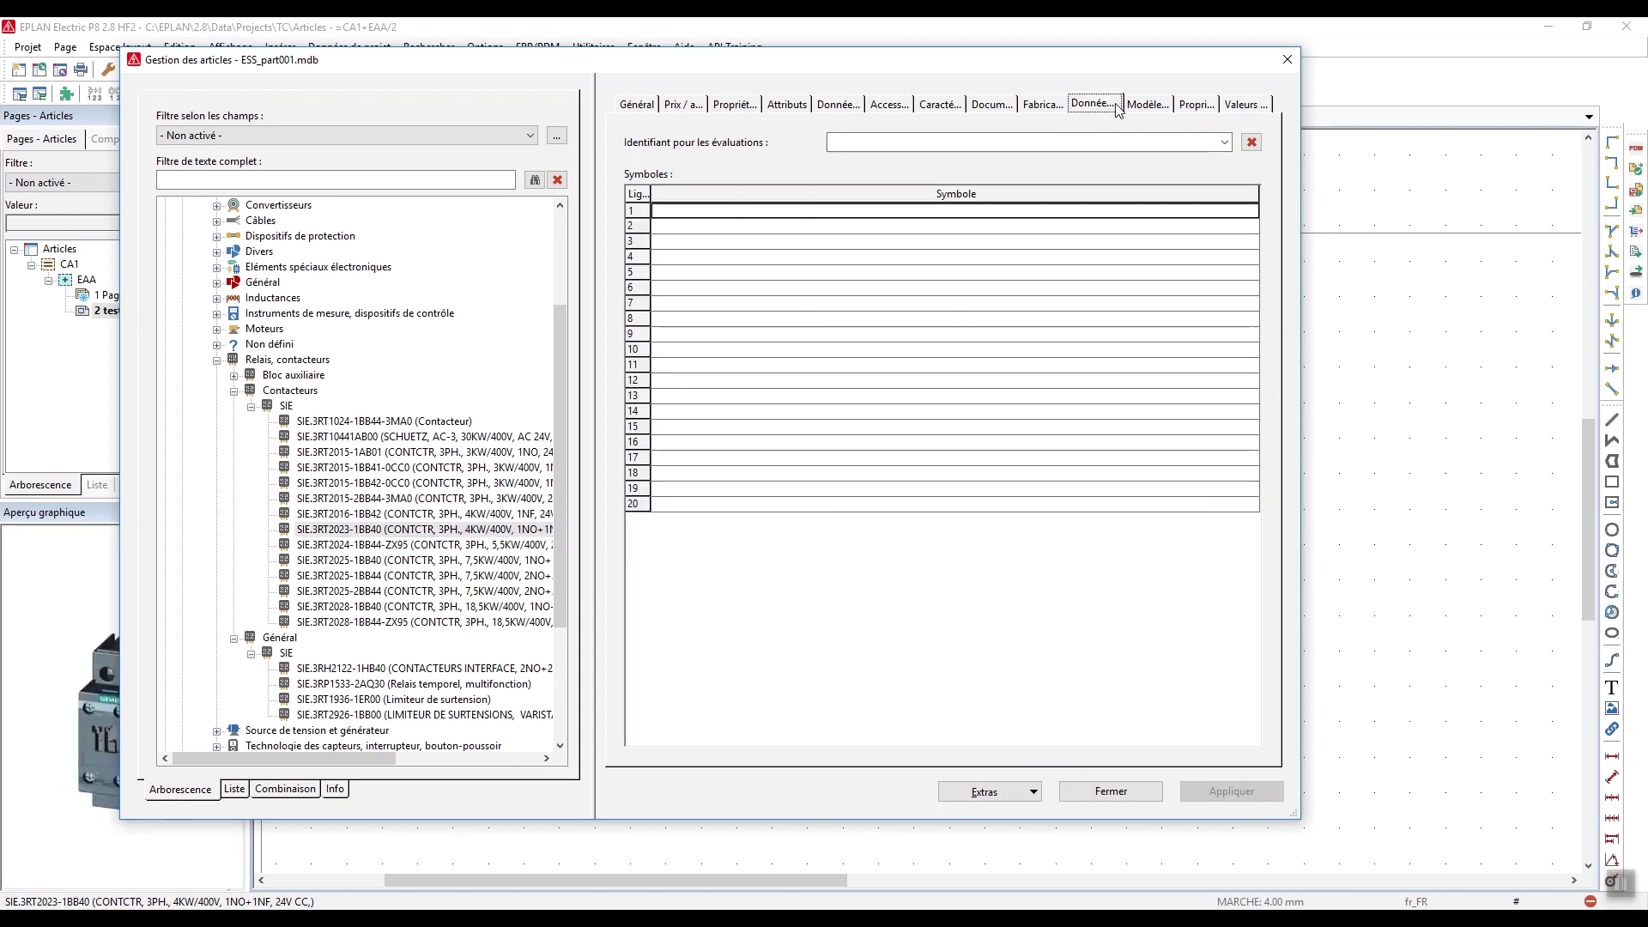
click(1140, 104)
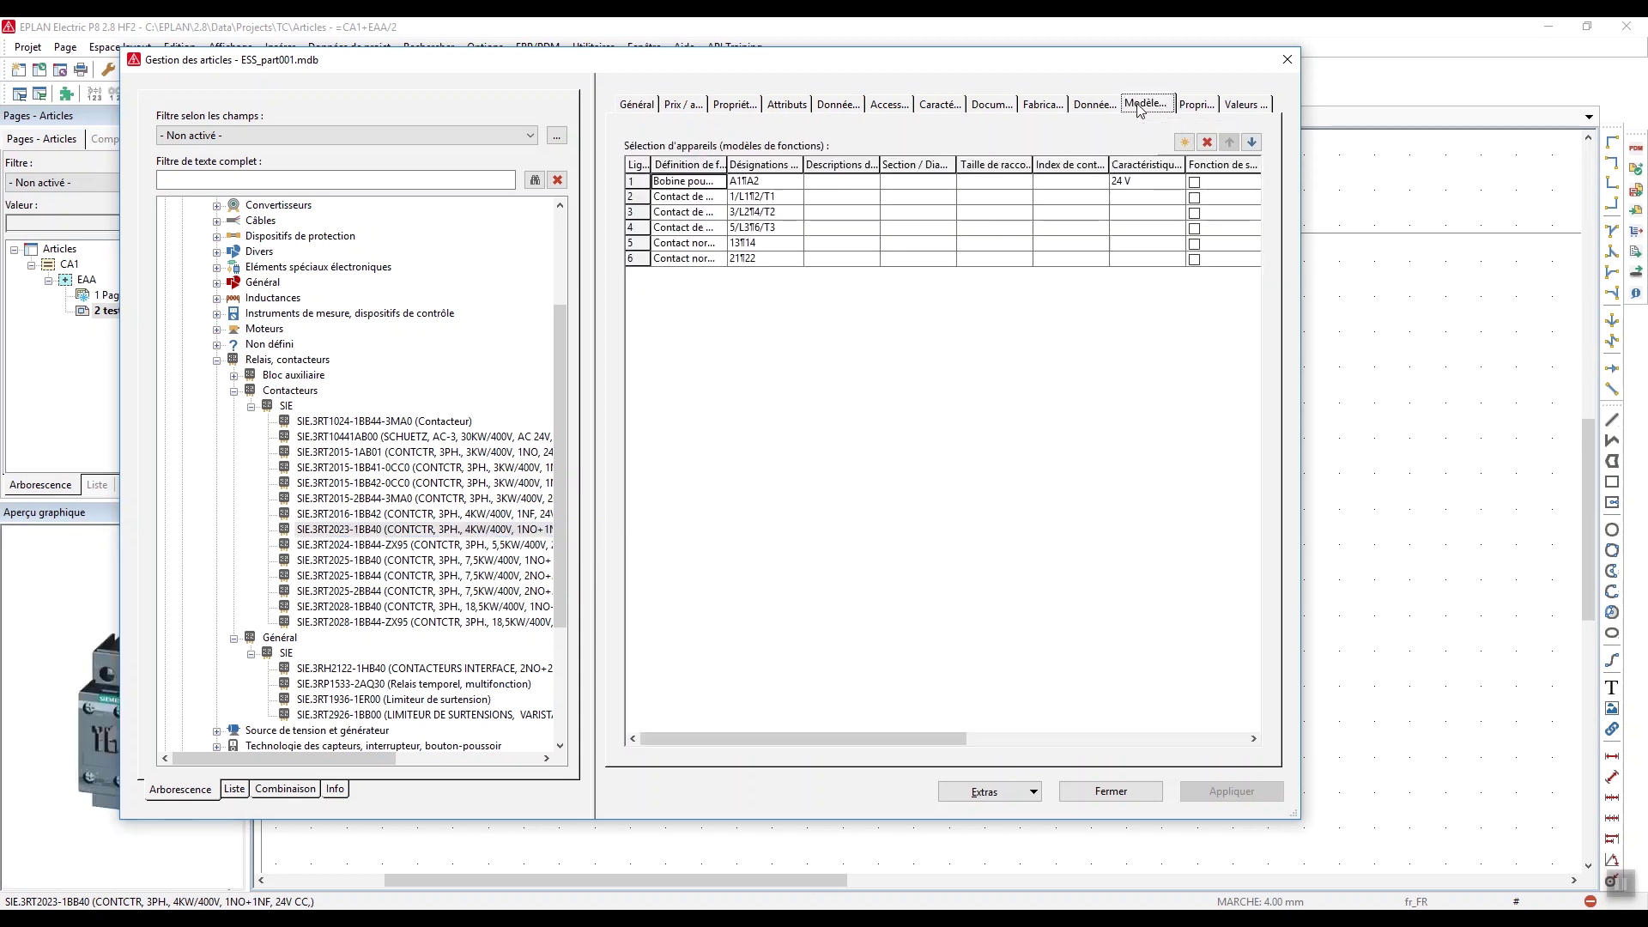
Examine the function templates, properties and general data of contactor SIE.3RT2024-1BB44-ZX95, and close the article management
click(373, 546)
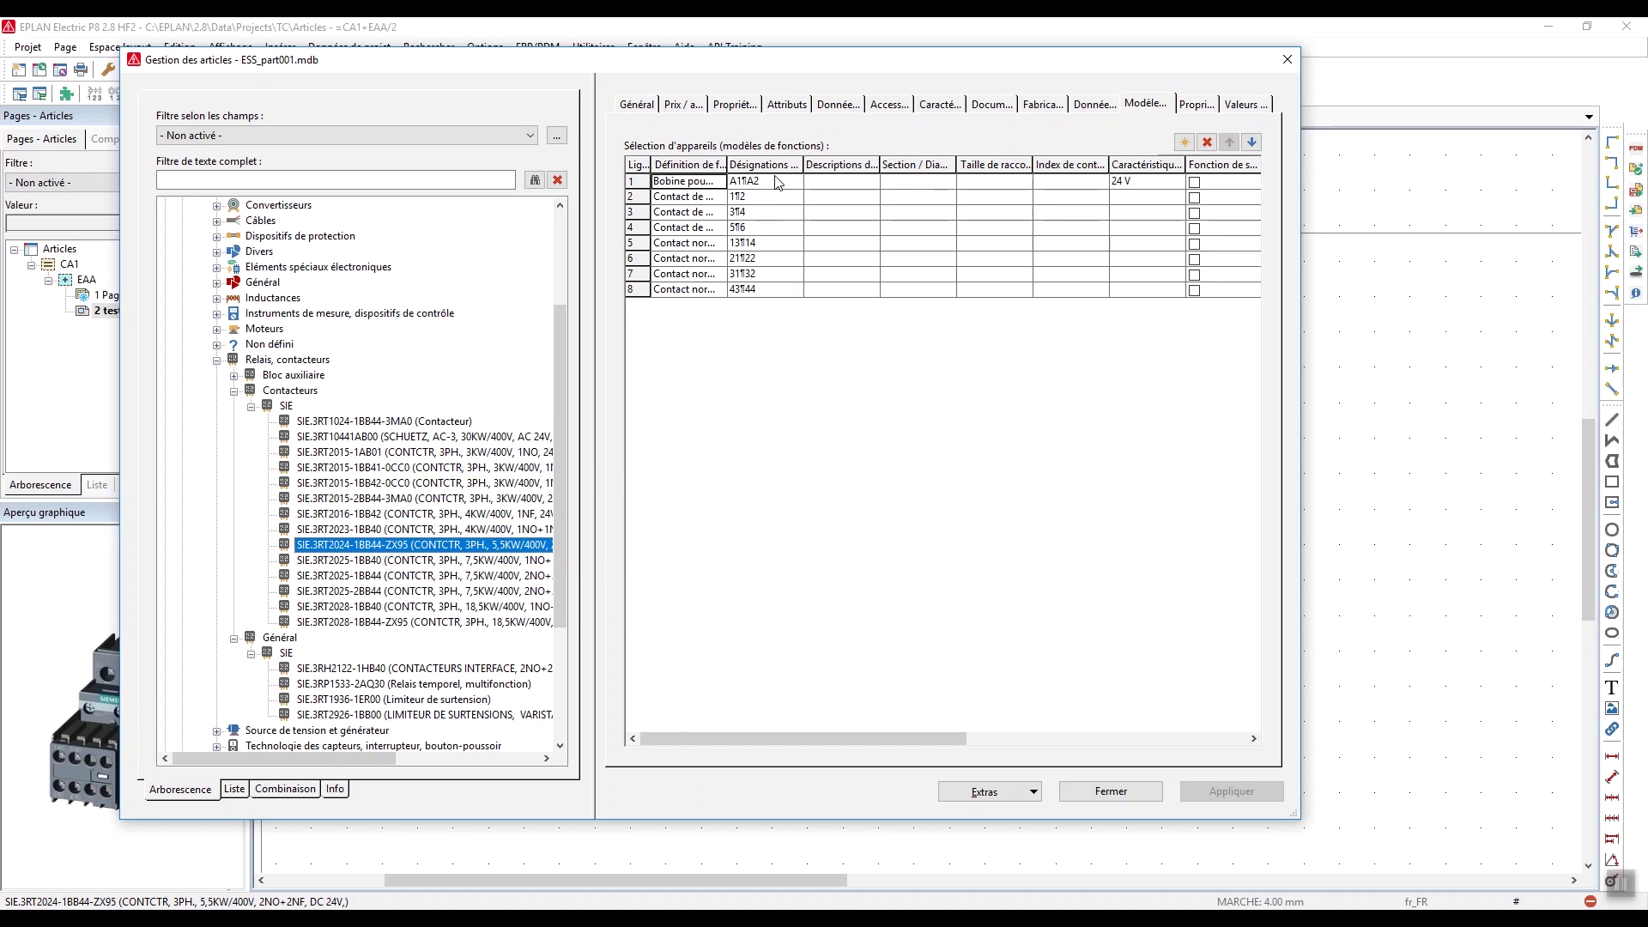
click(1192, 107)
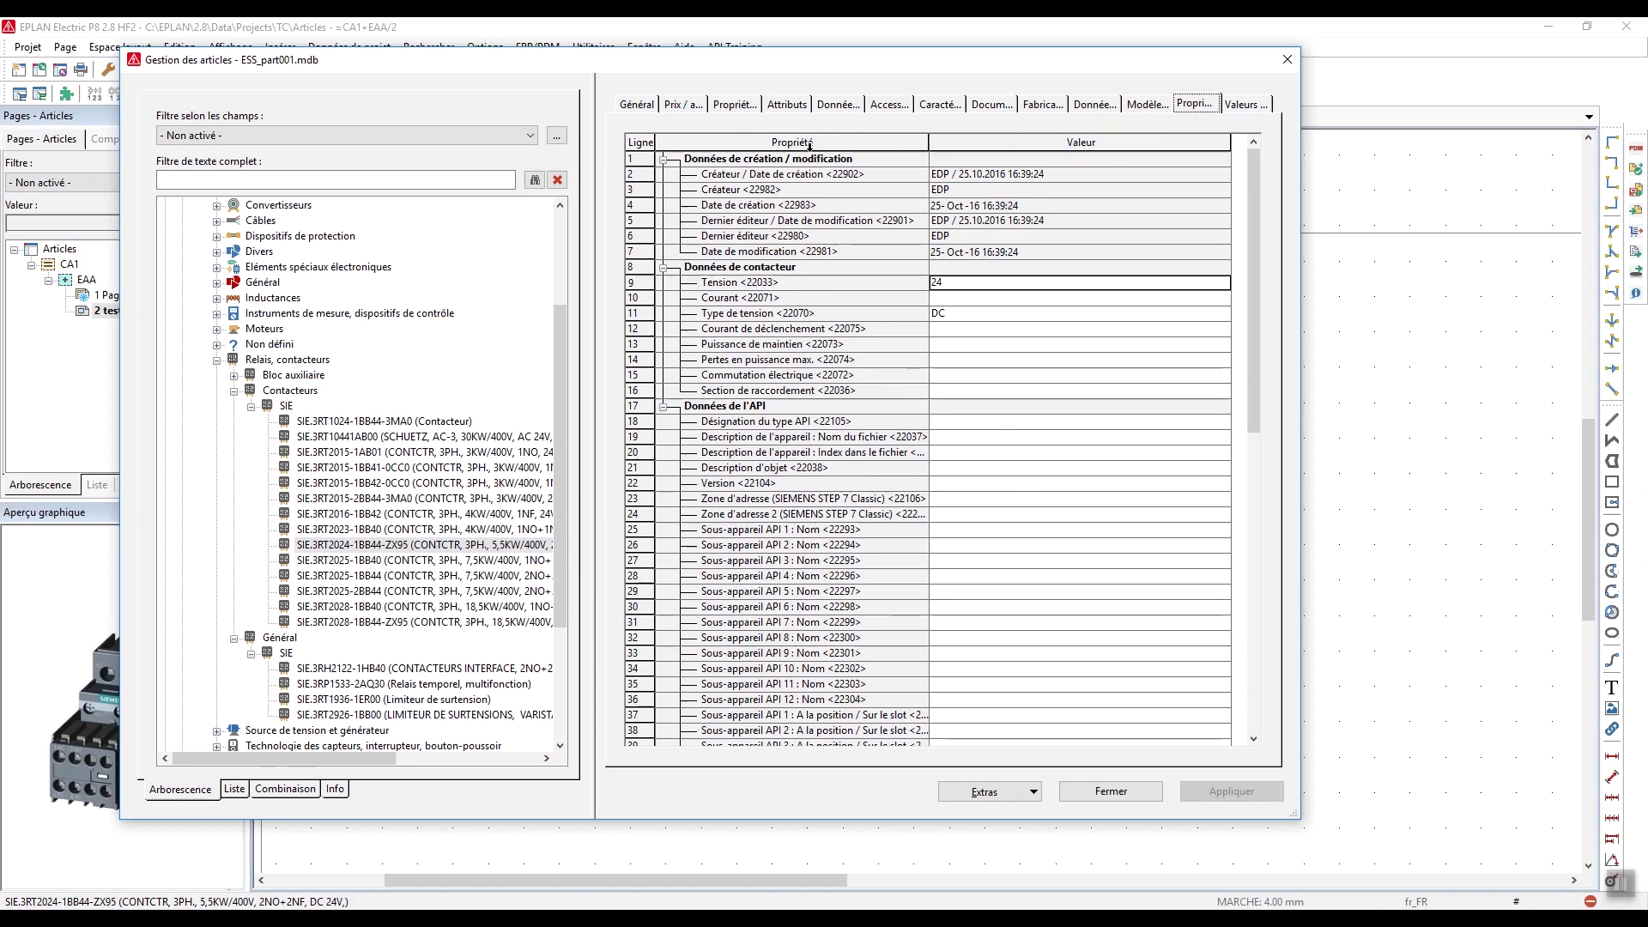
click(635, 104)
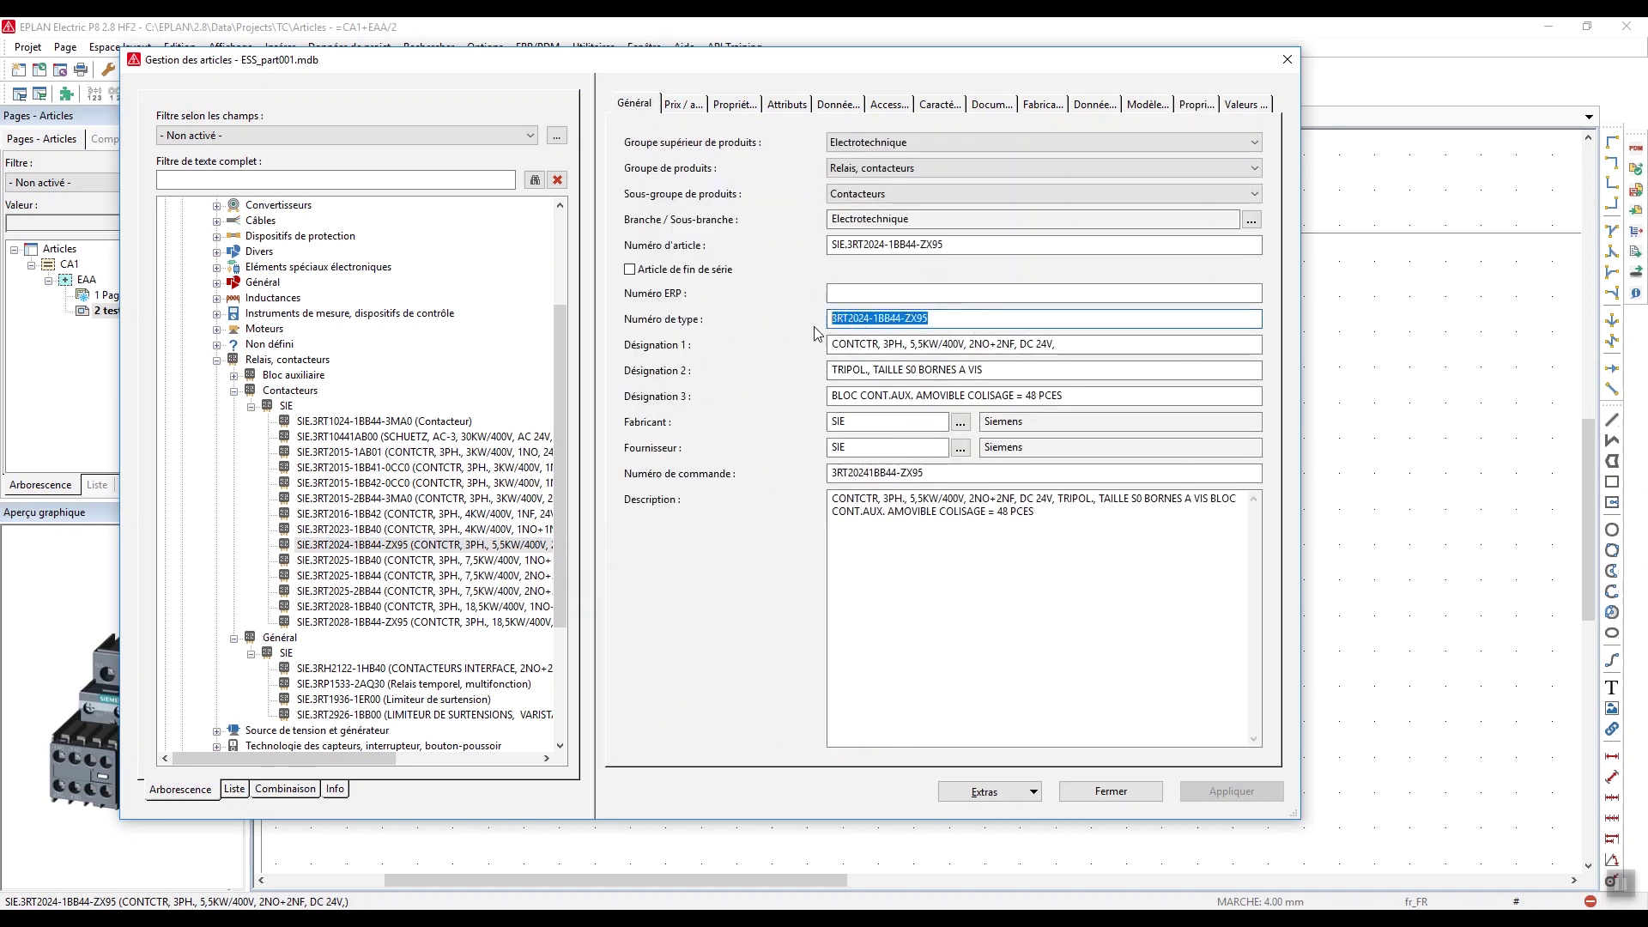
double_click(976, 244)
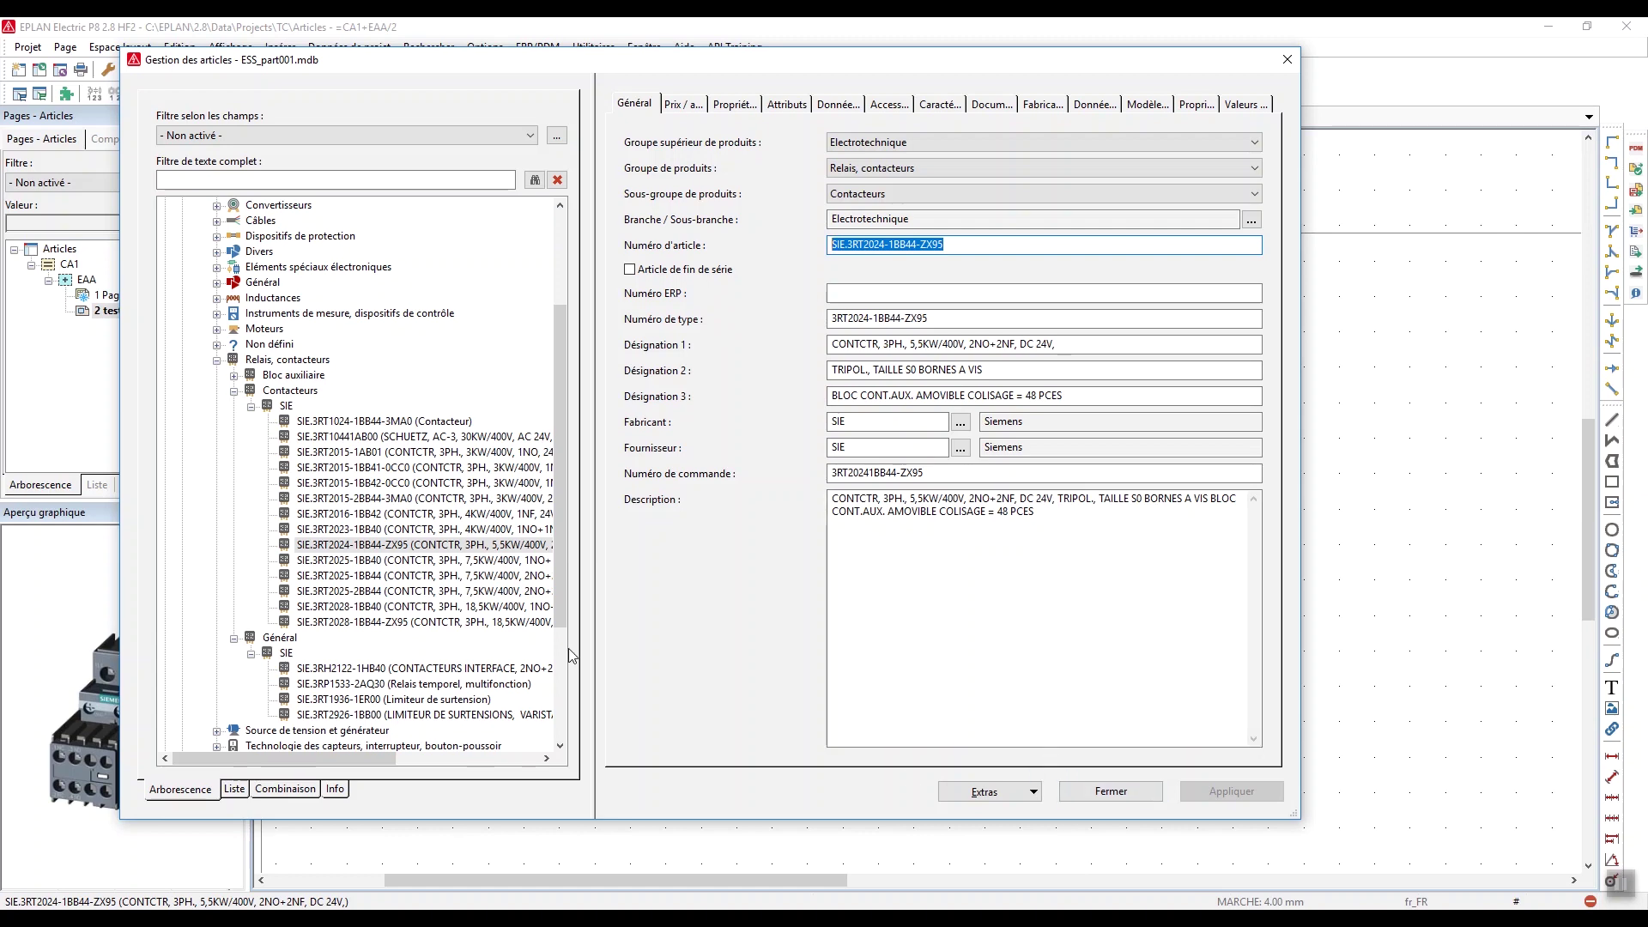
click(1111, 791)
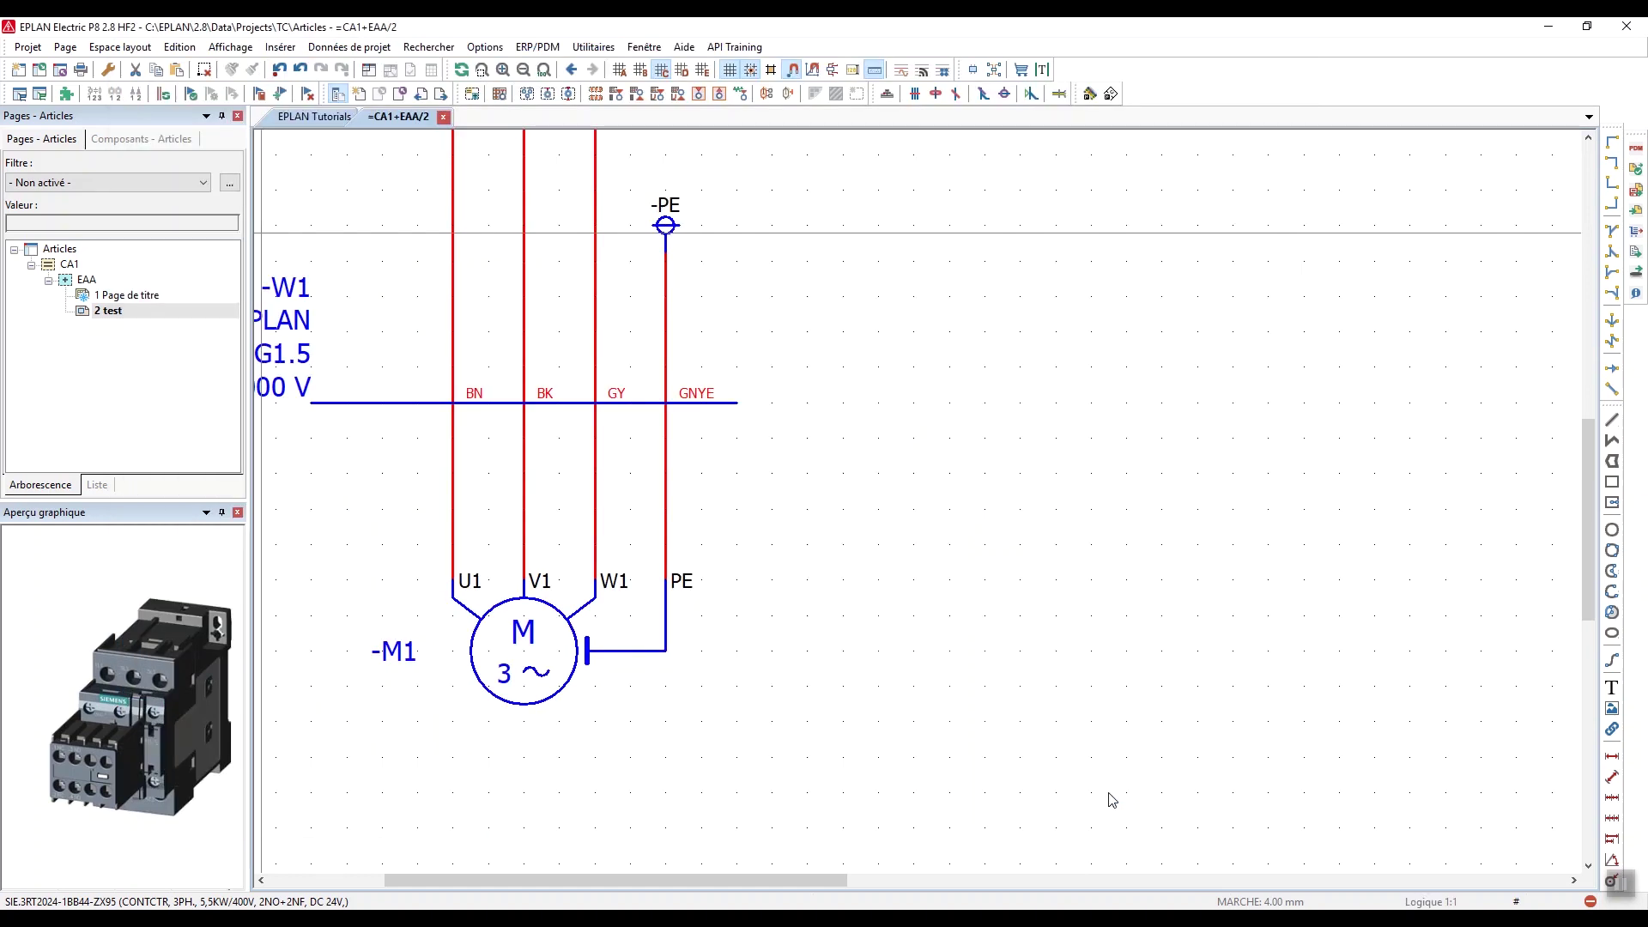
Insert the plain coil symbol from Bobines, contacts et circuits de protection in the empty area right of the motor circuit, accepting its default properties
scroll(853, 522, down, 1)
middle_drag(854, 523, 349, 464)
scroll(1150, 550, down, 1)
middle_drag(1150, 549, 681, 498)
scroll(610, 526, down, 6)
scroll(684, 519, down, 2)
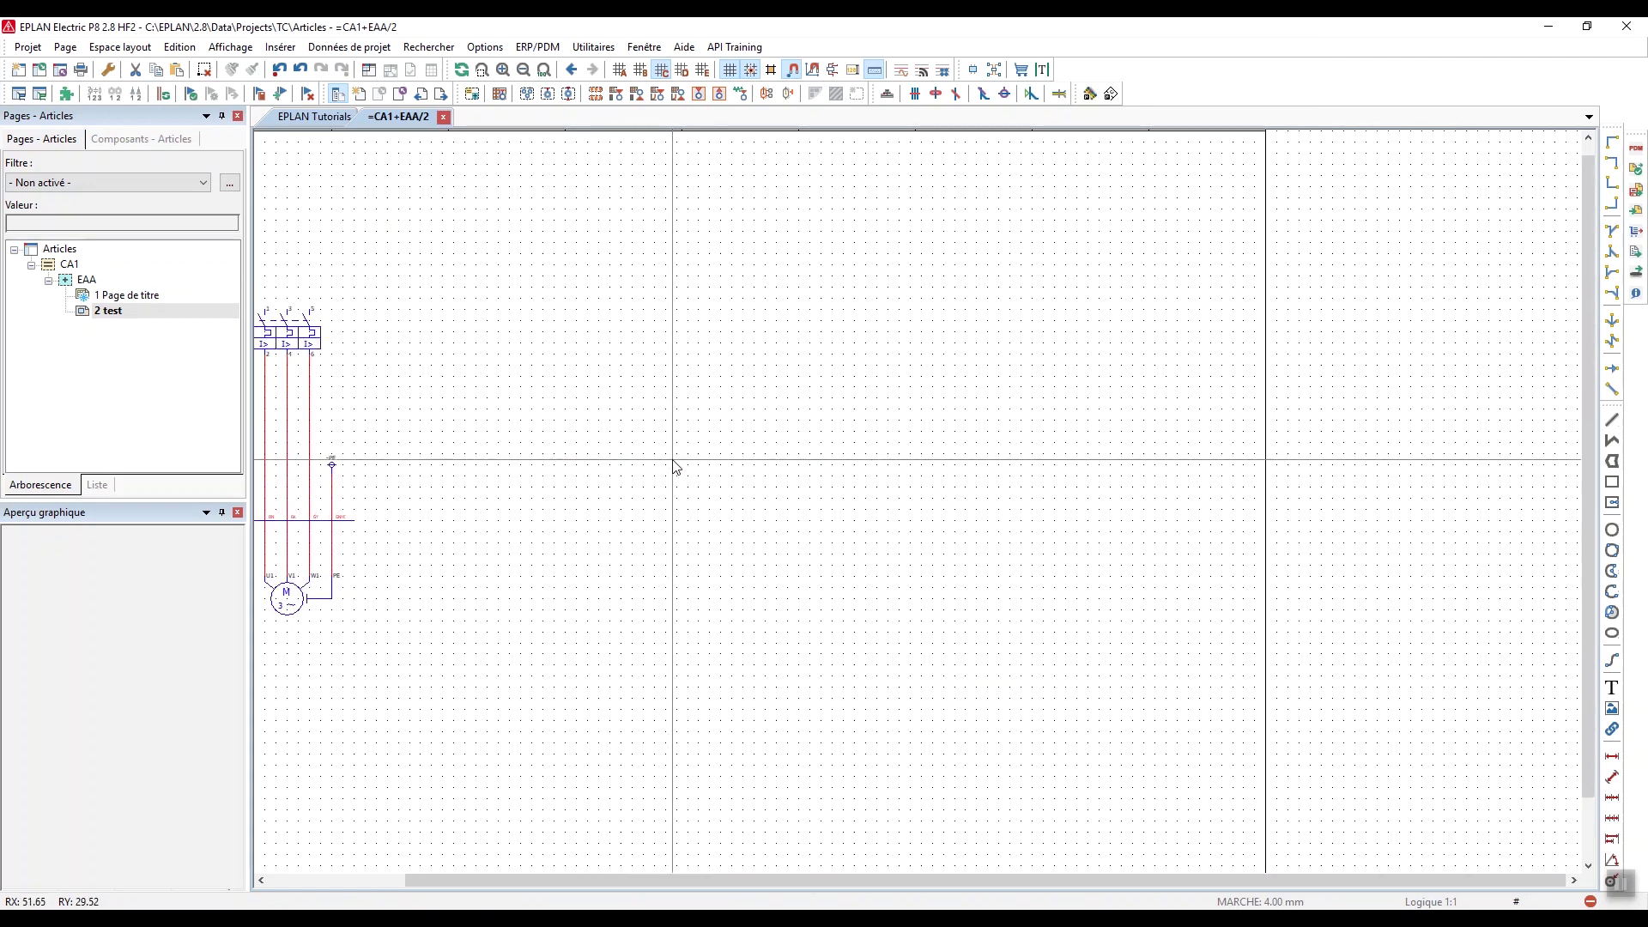
right_click(664, 453)
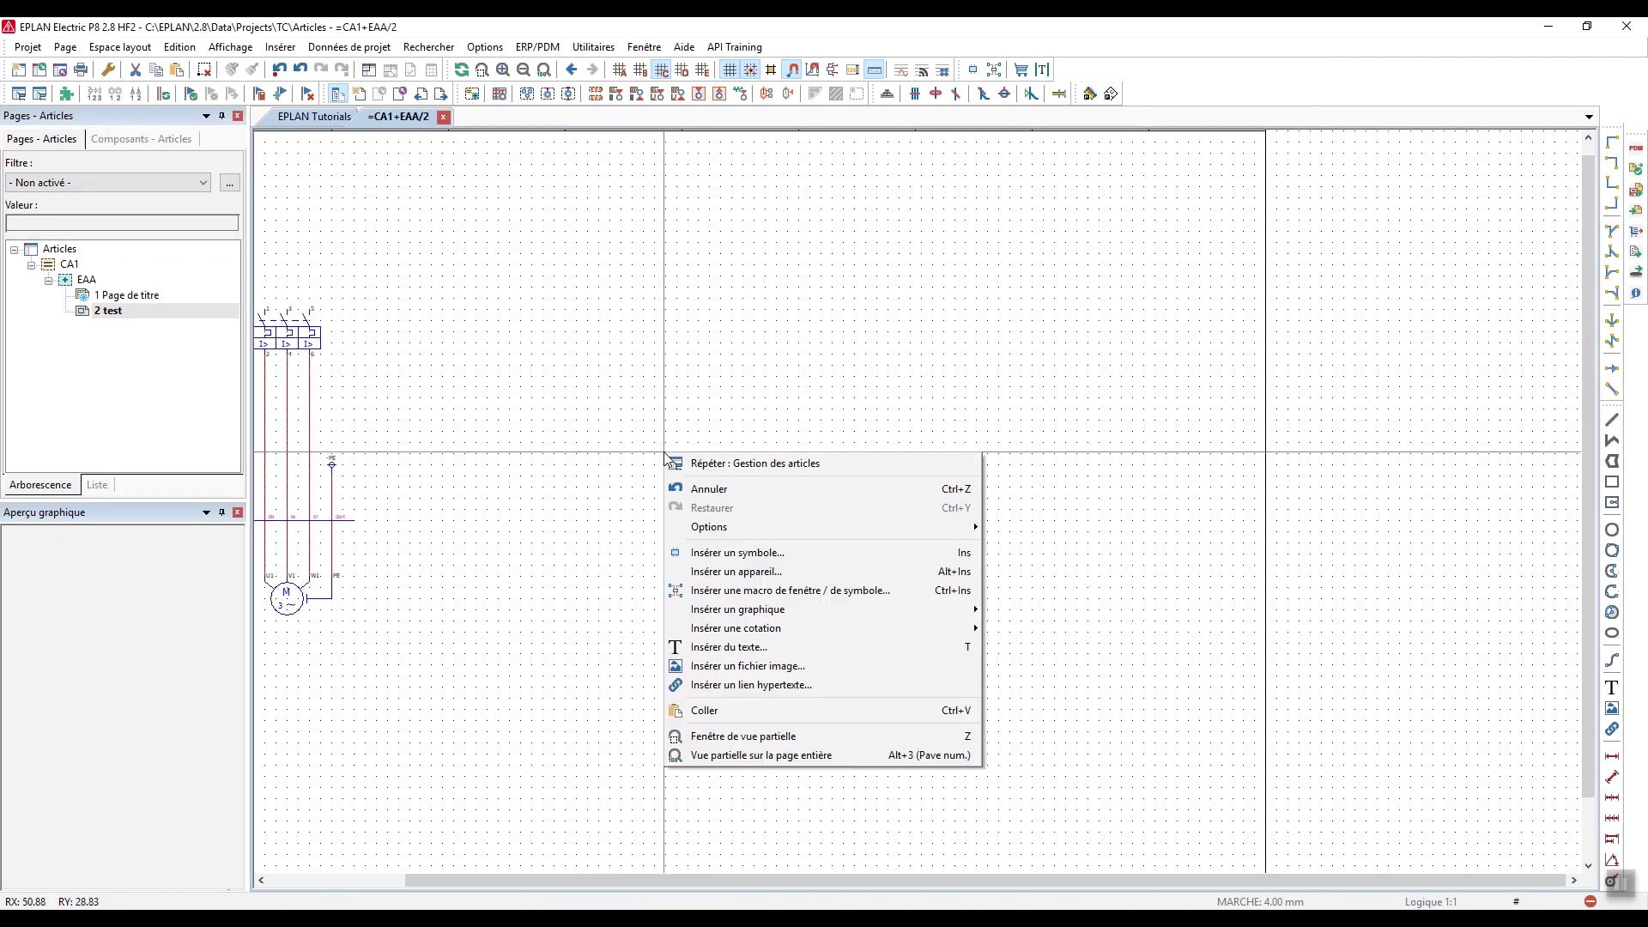
click(753, 553)
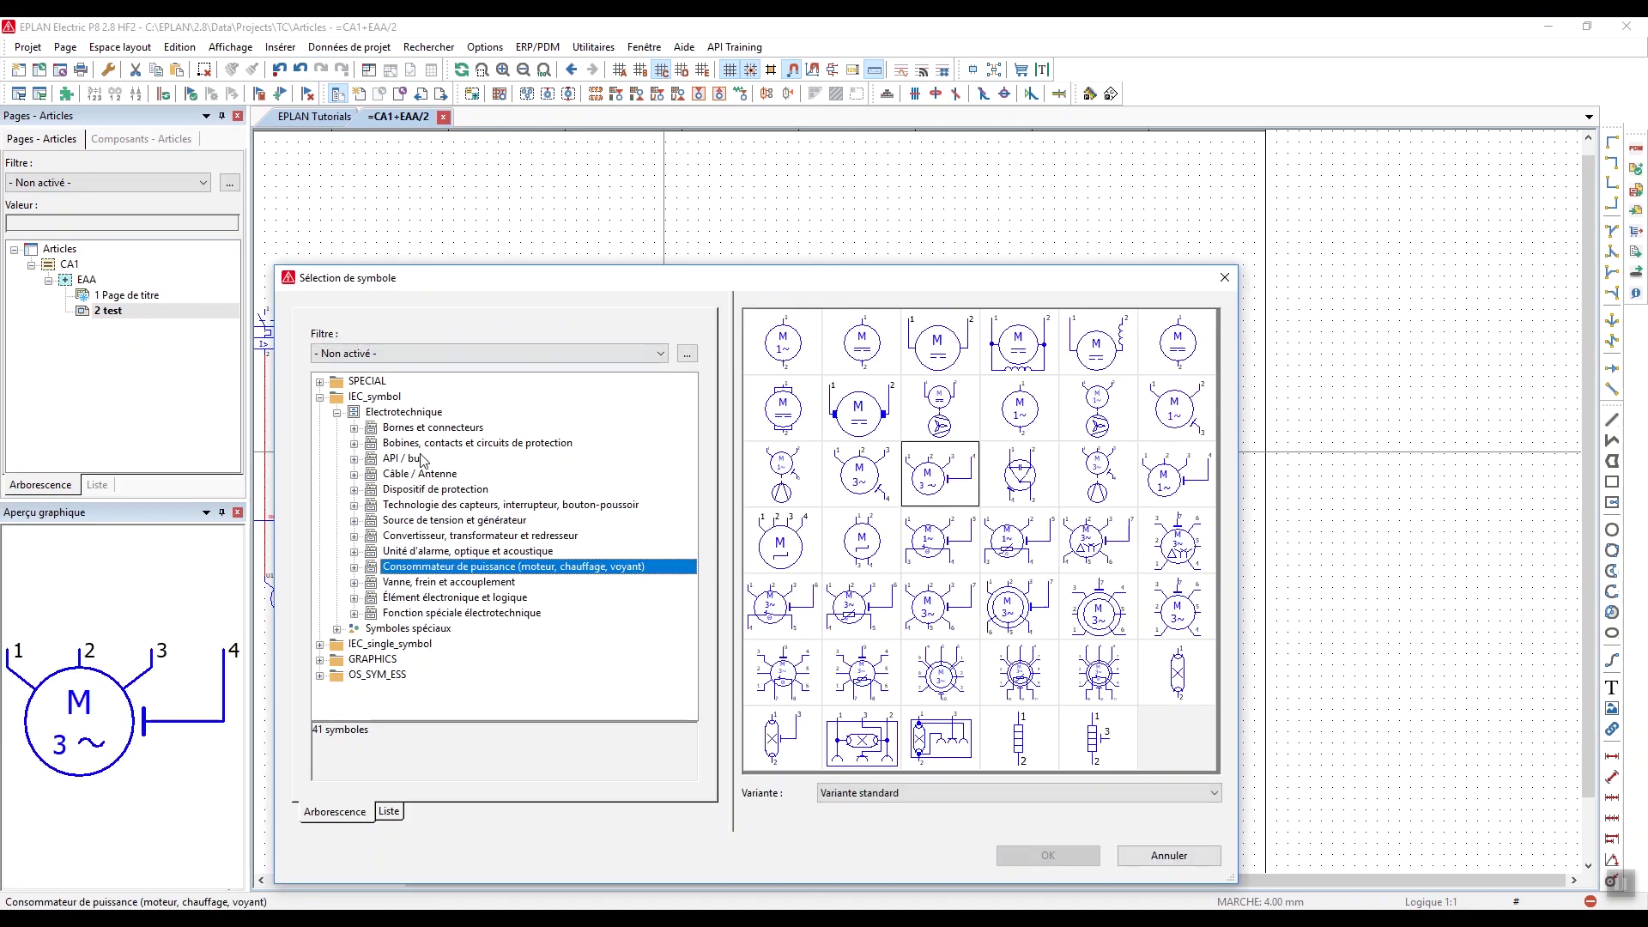
click(423, 445)
double_click(758, 345)
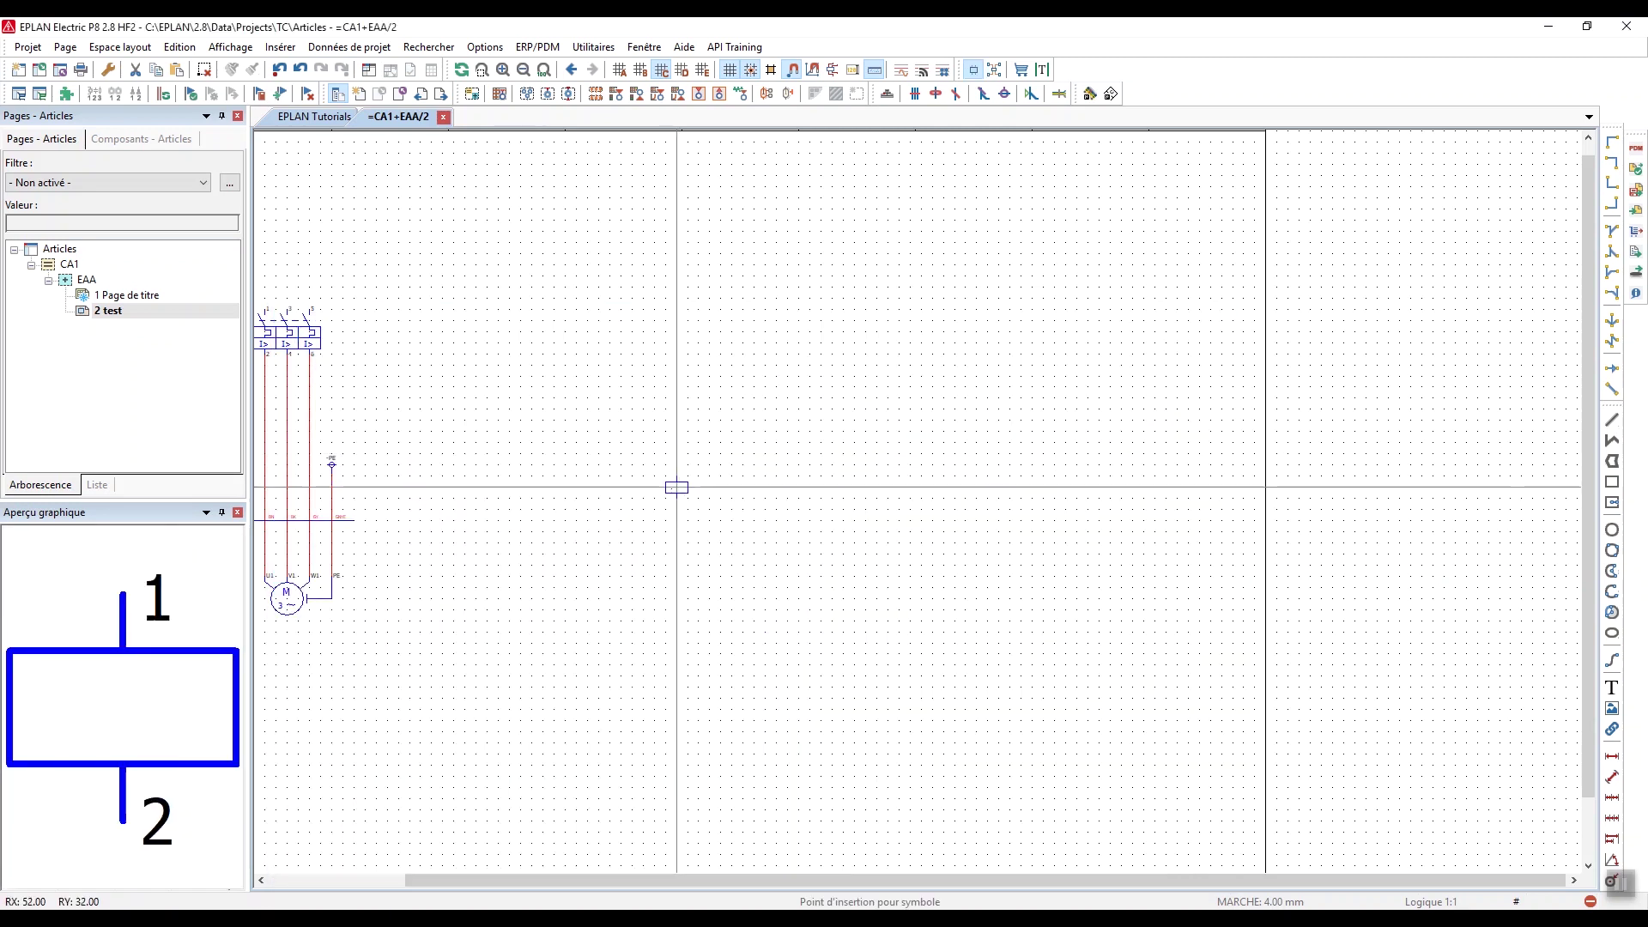
scroll(680, 561, up, 3)
scroll(681, 561, down, 1)
middle_drag(680, 560, 656, 455)
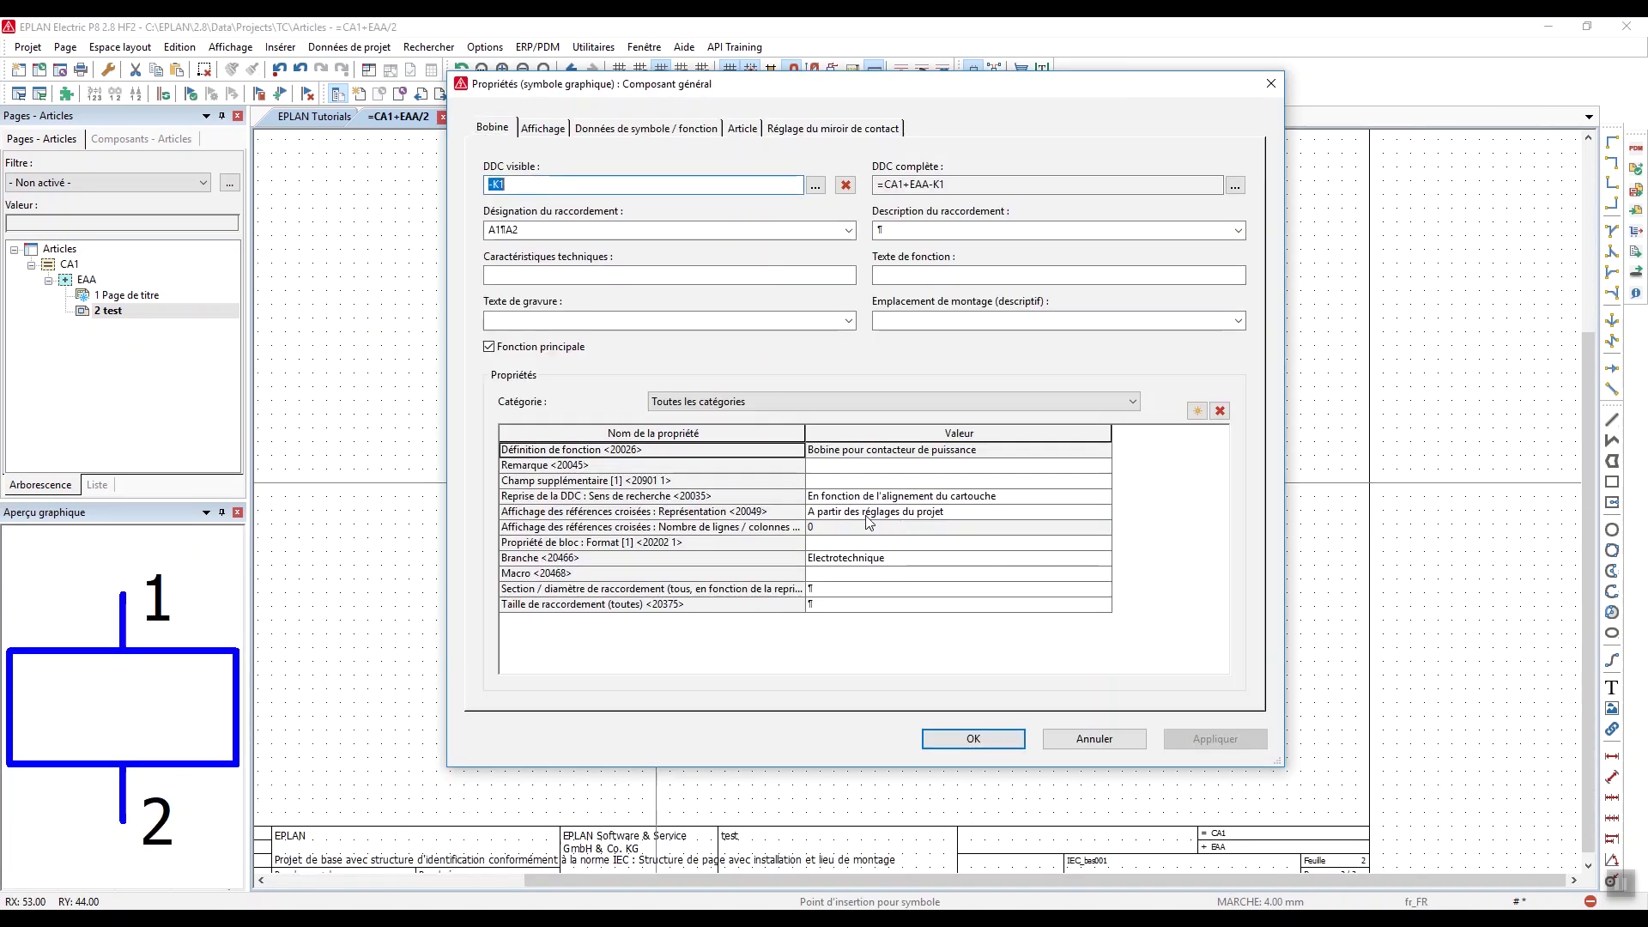
click(987, 742)
Insert a normally open power contact right of the coil with an empty visible device designation and connection designations 1 and 2
right_click(848, 483)
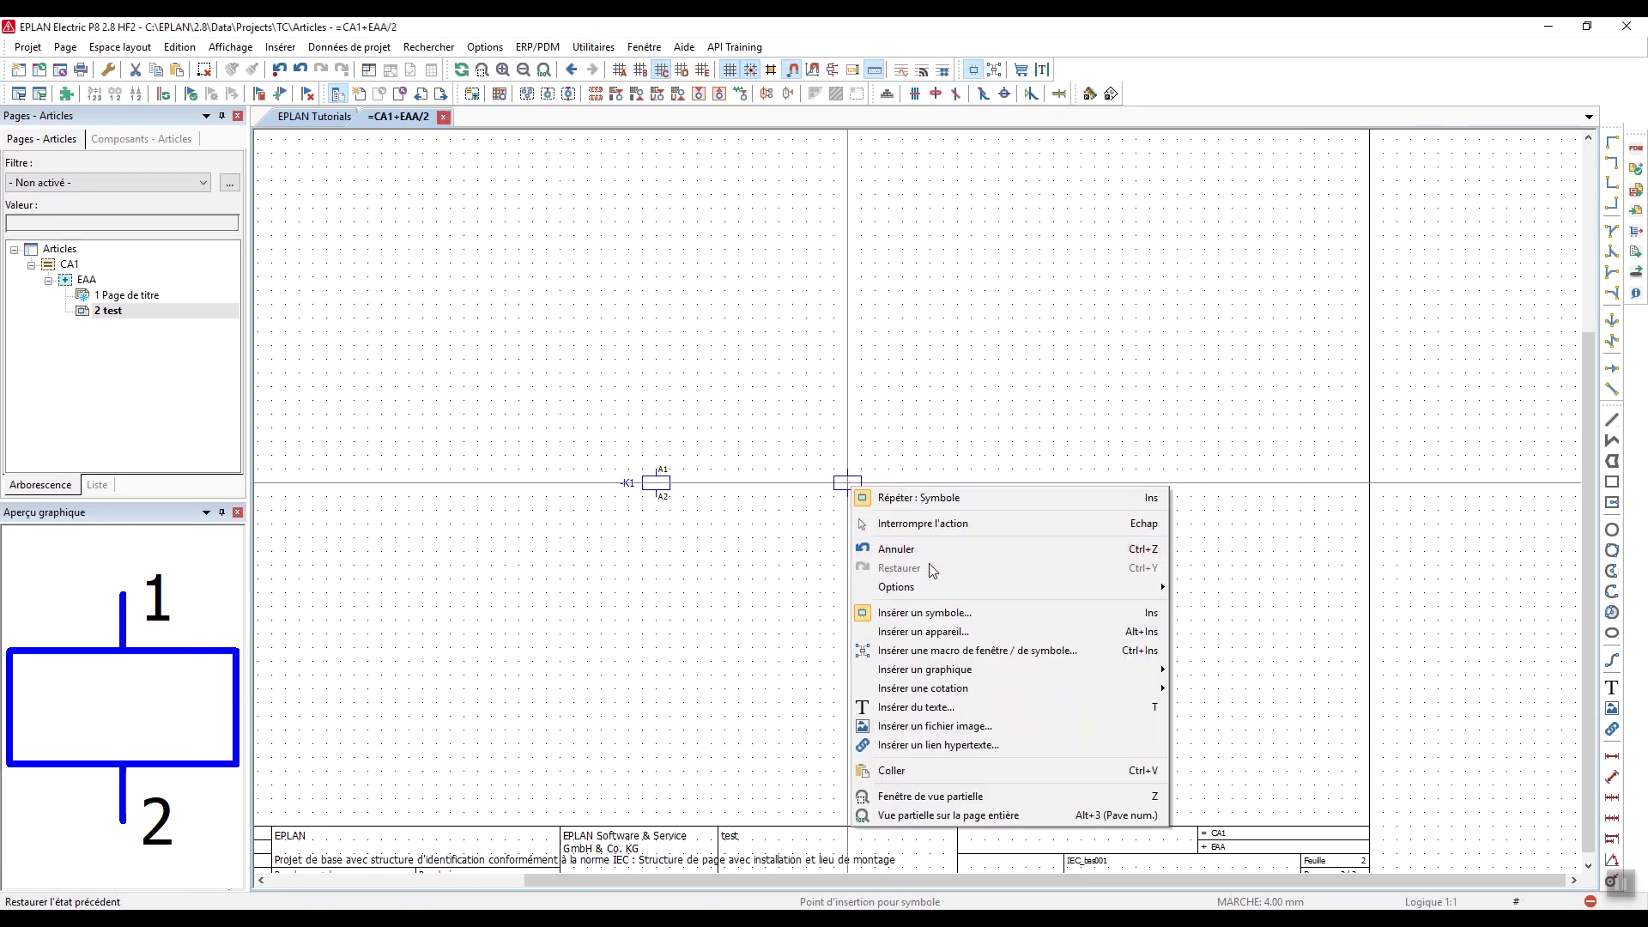
click(925, 613)
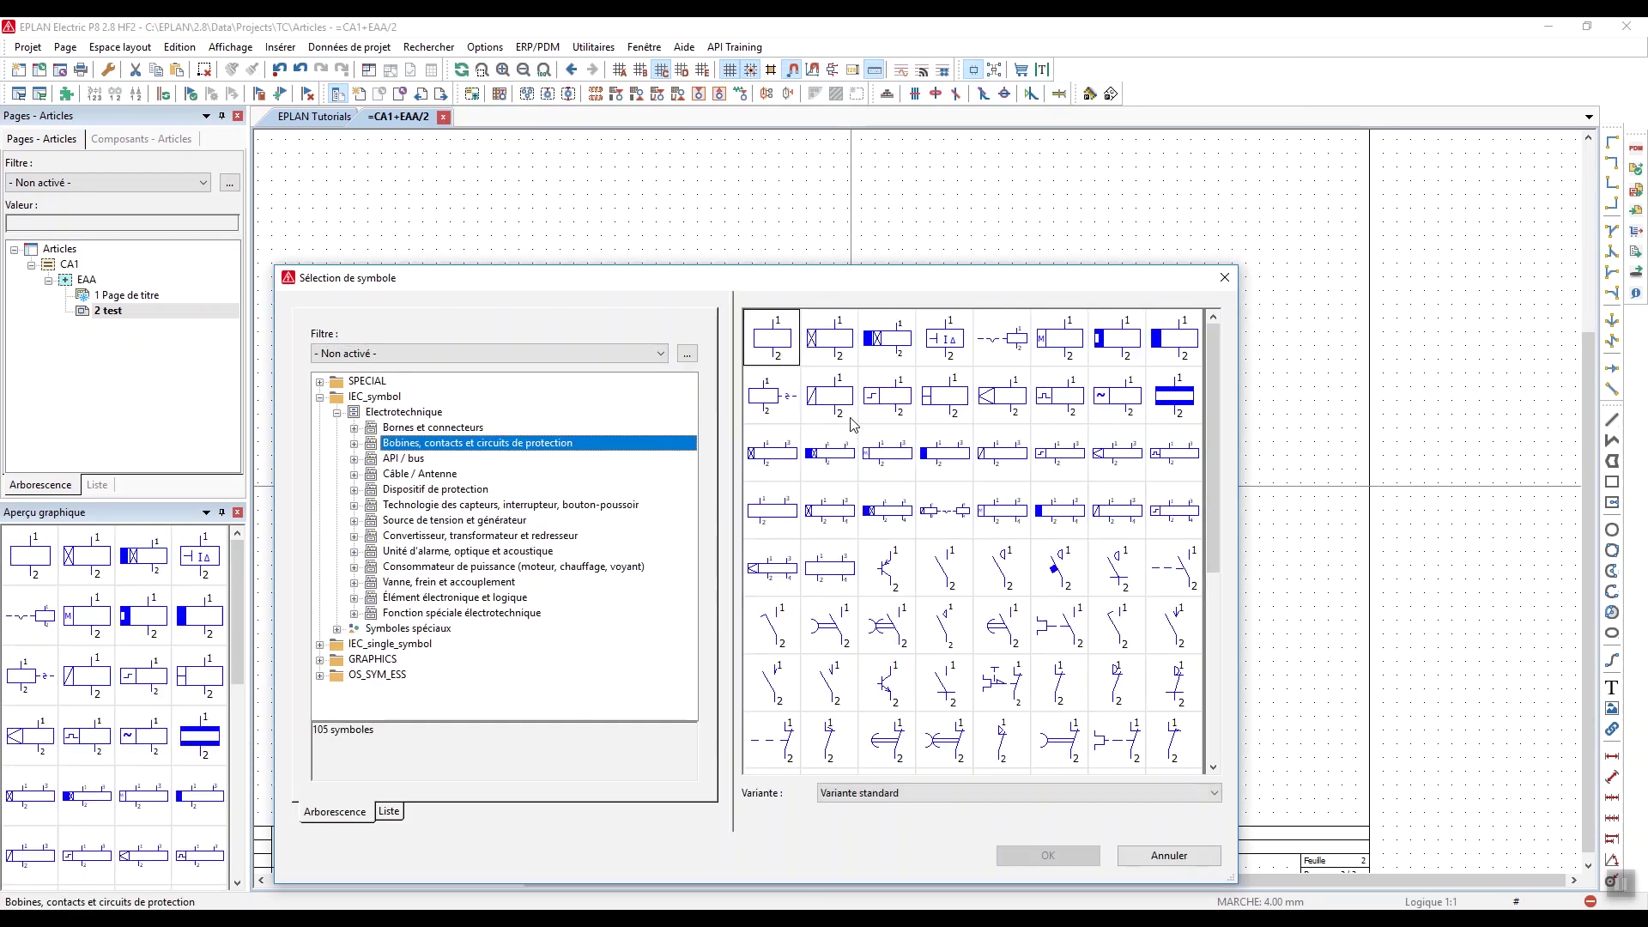
click(994, 578)
click(1048, 855)
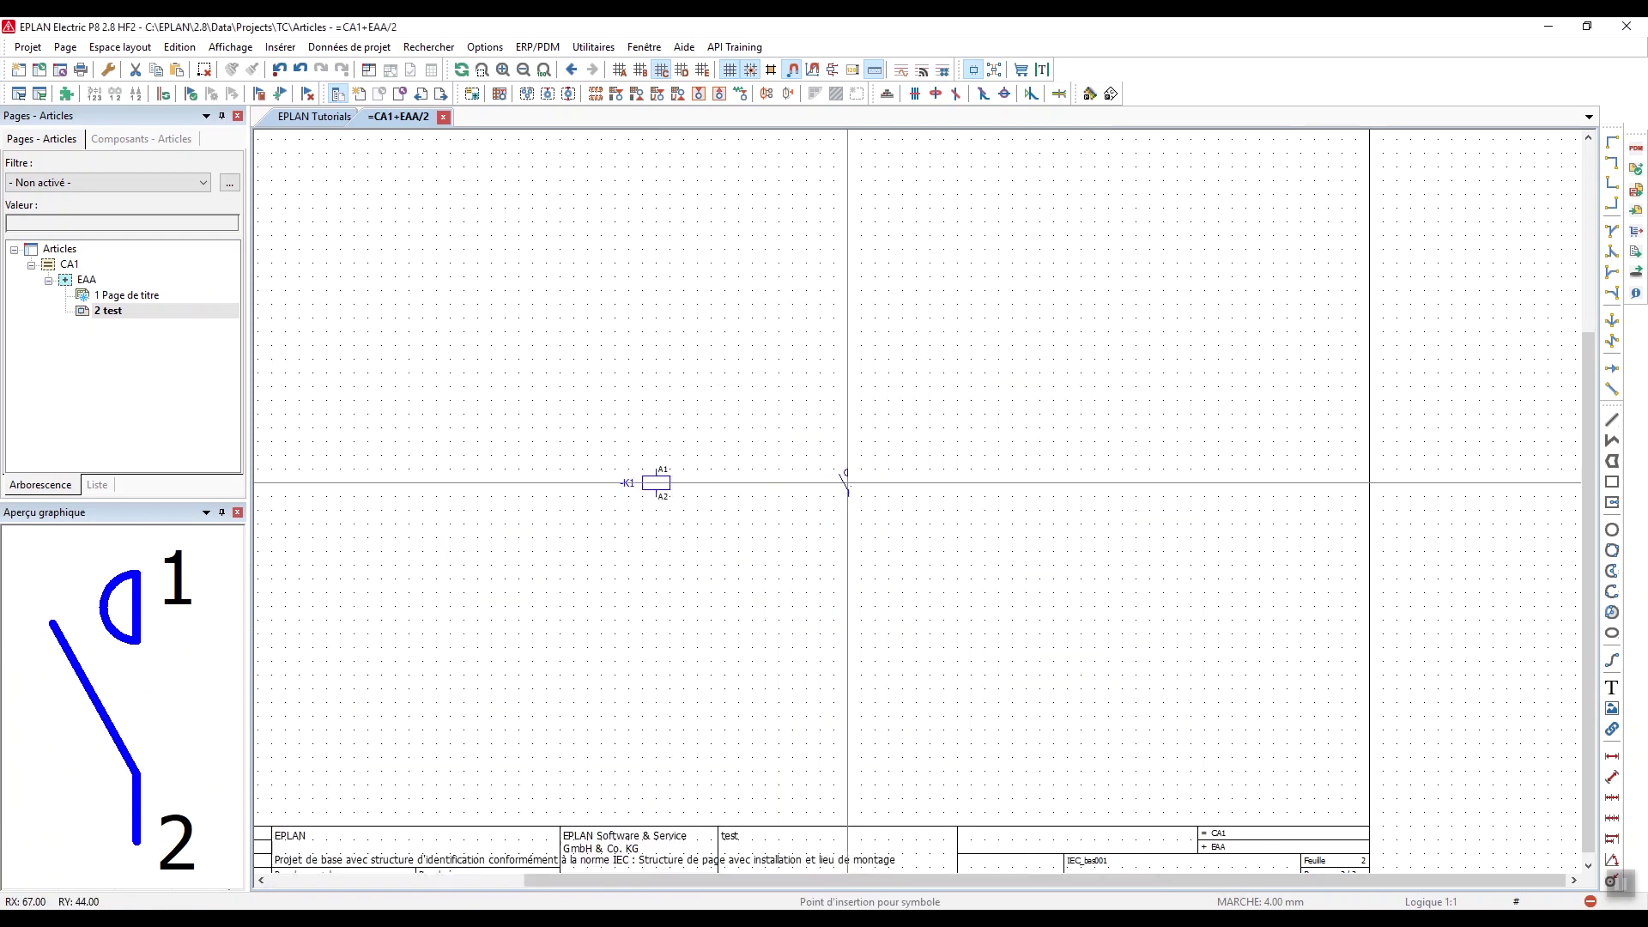
click(739, 485)
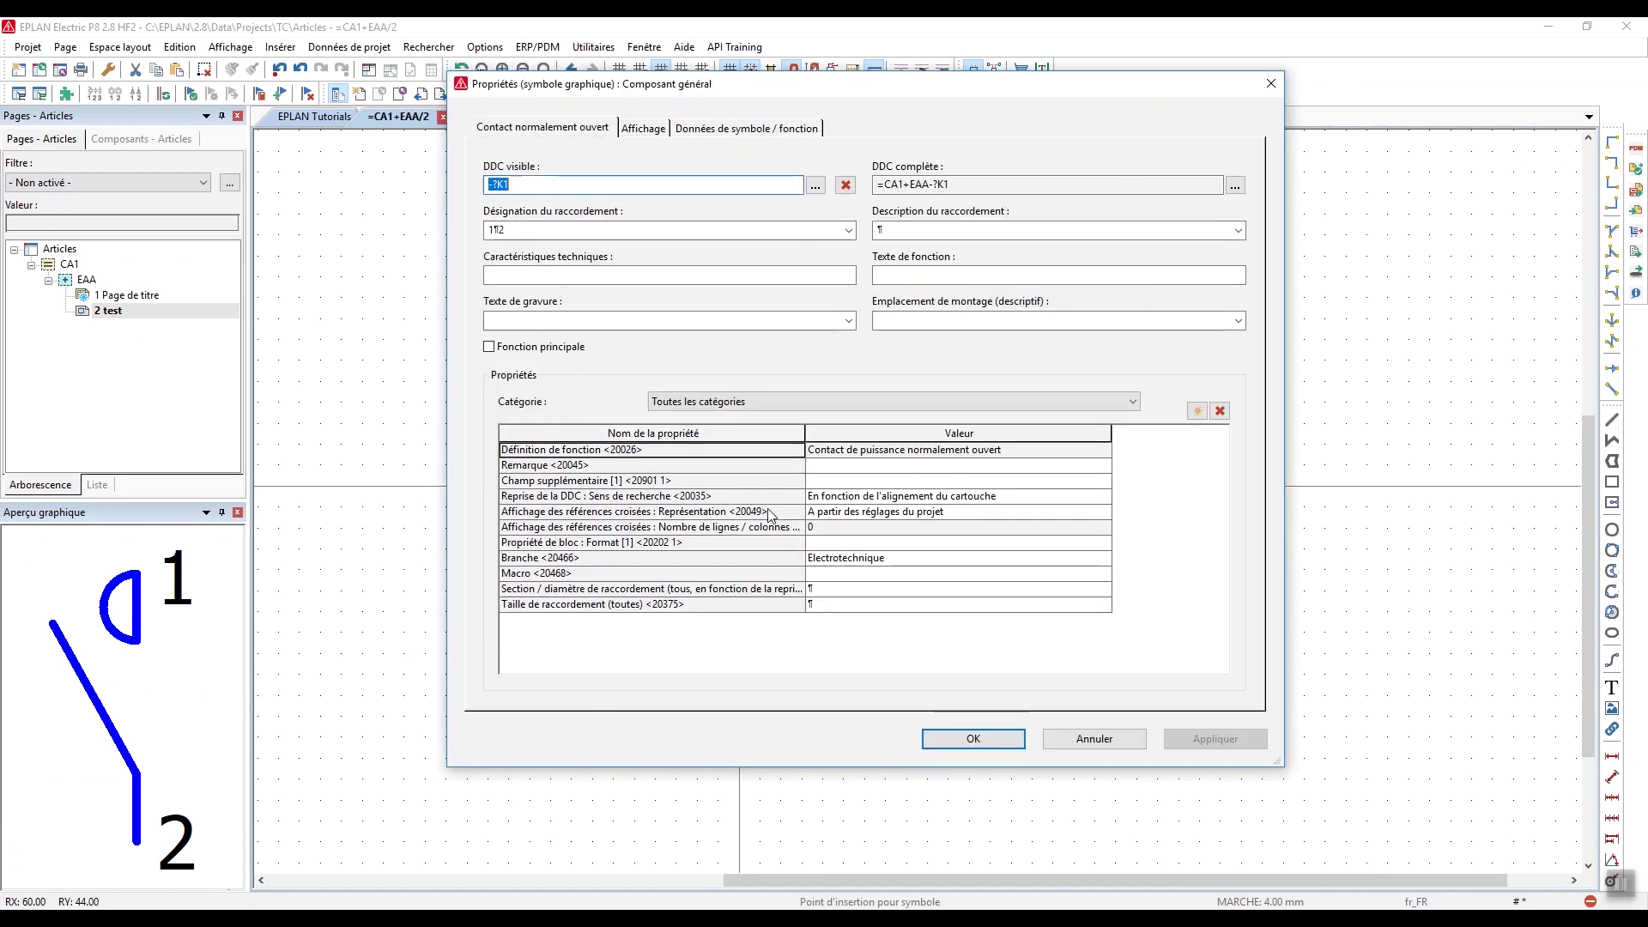
click(973, 739)
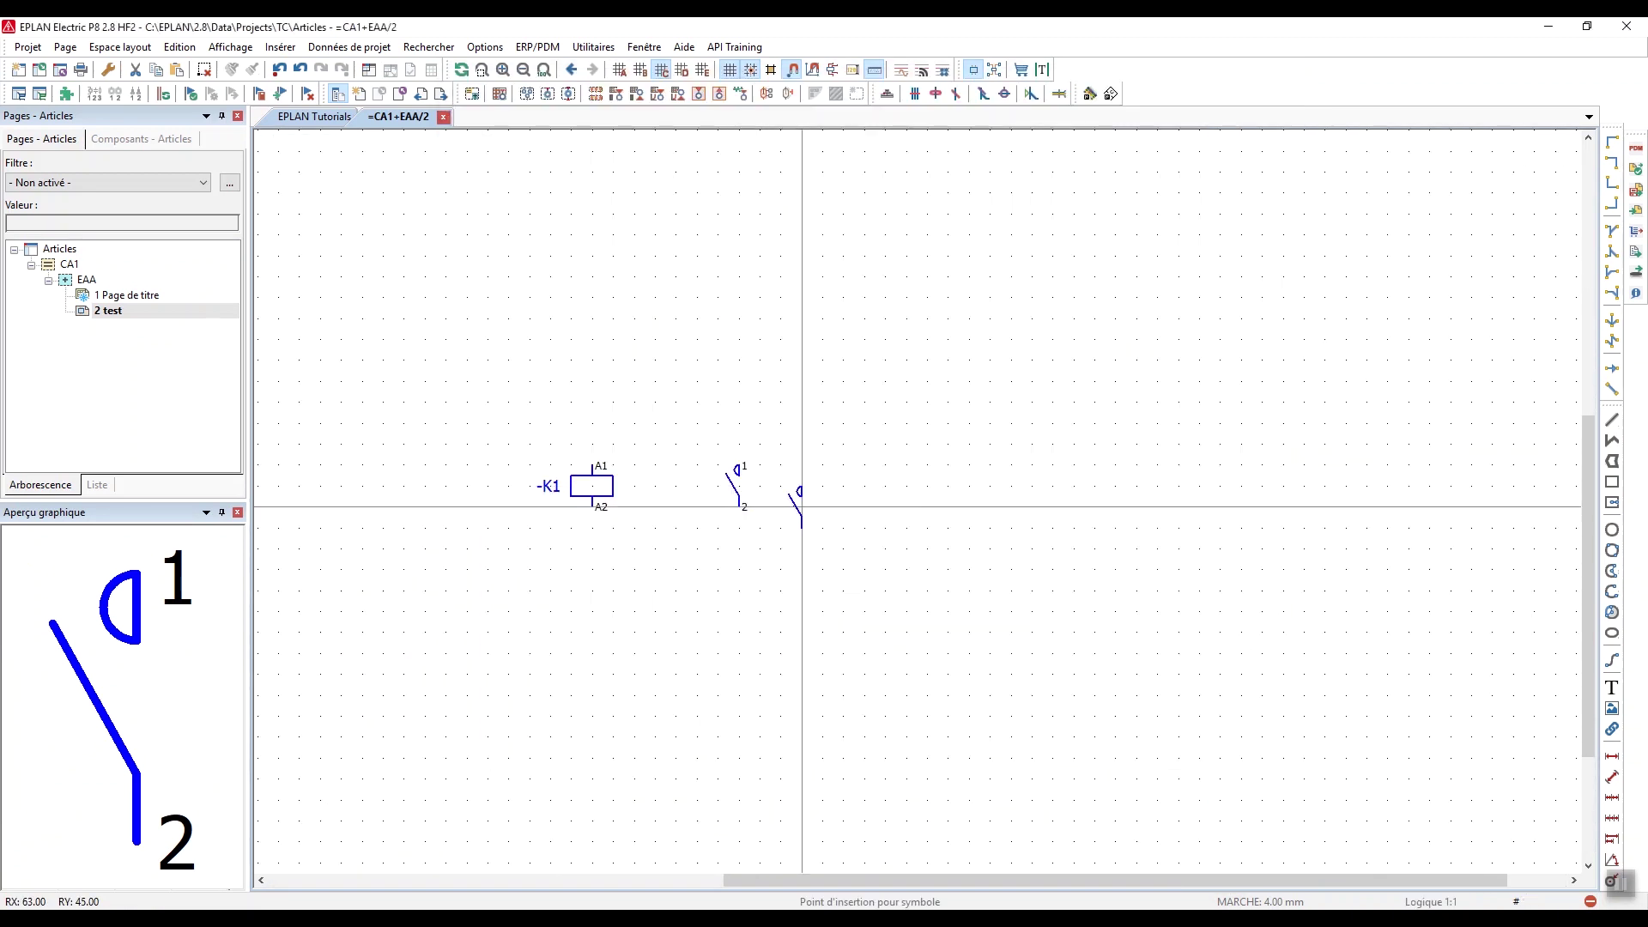
Place a second normally open power contact in the same row with an empty visible designation and connection designations 3 and 4
click(823, 486)
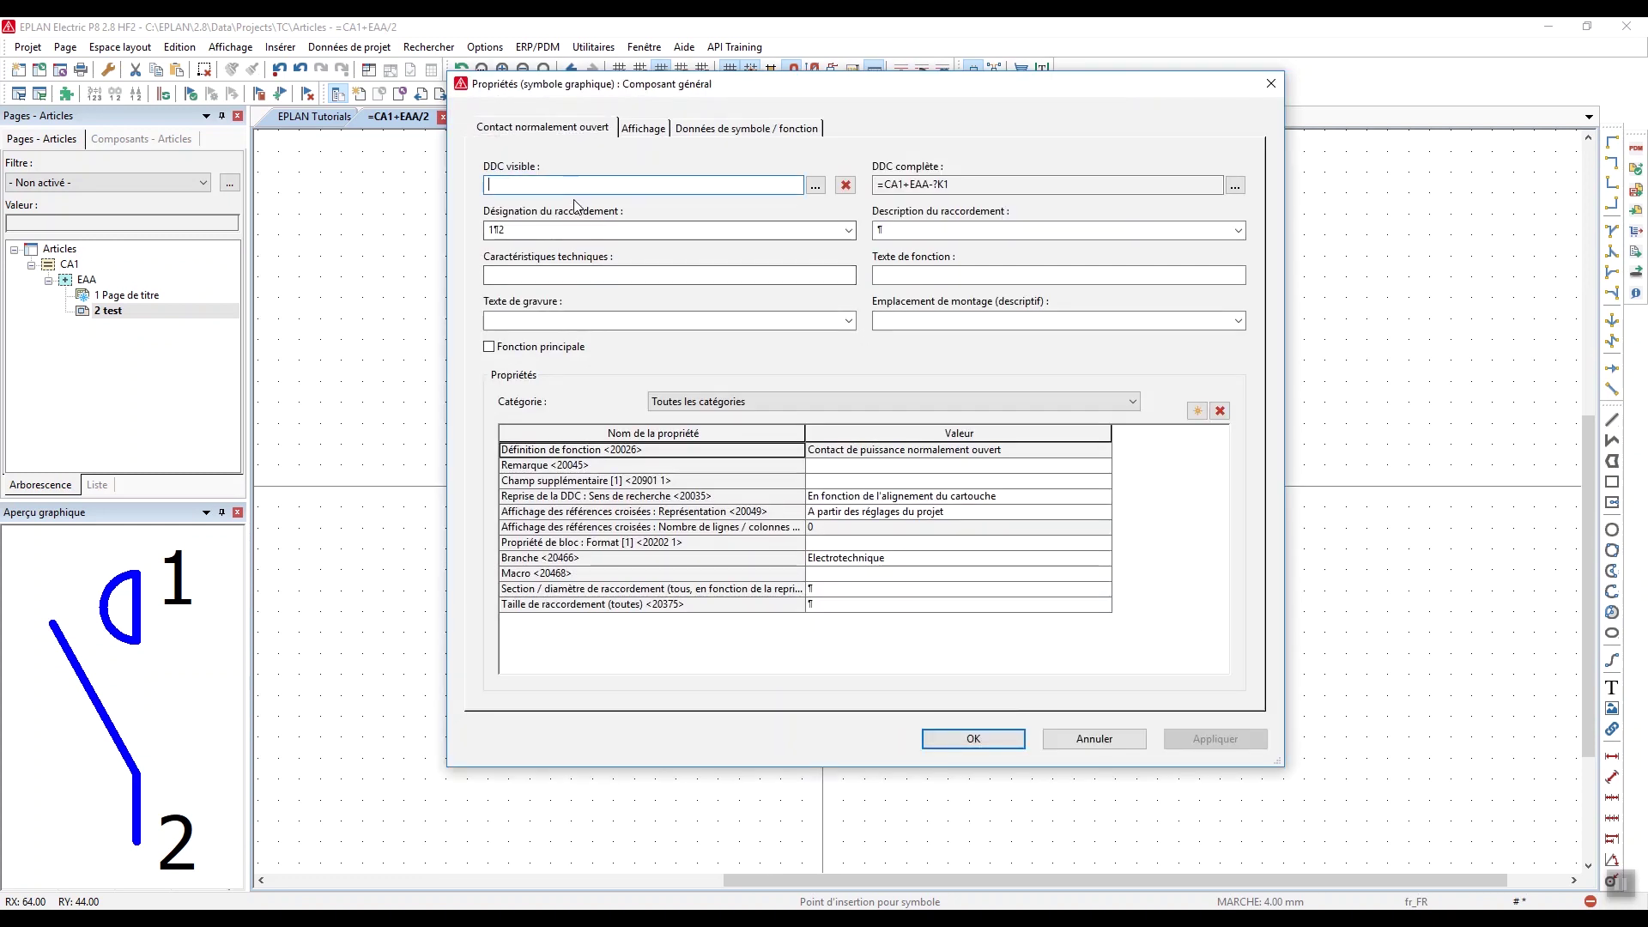
click(848, 230)
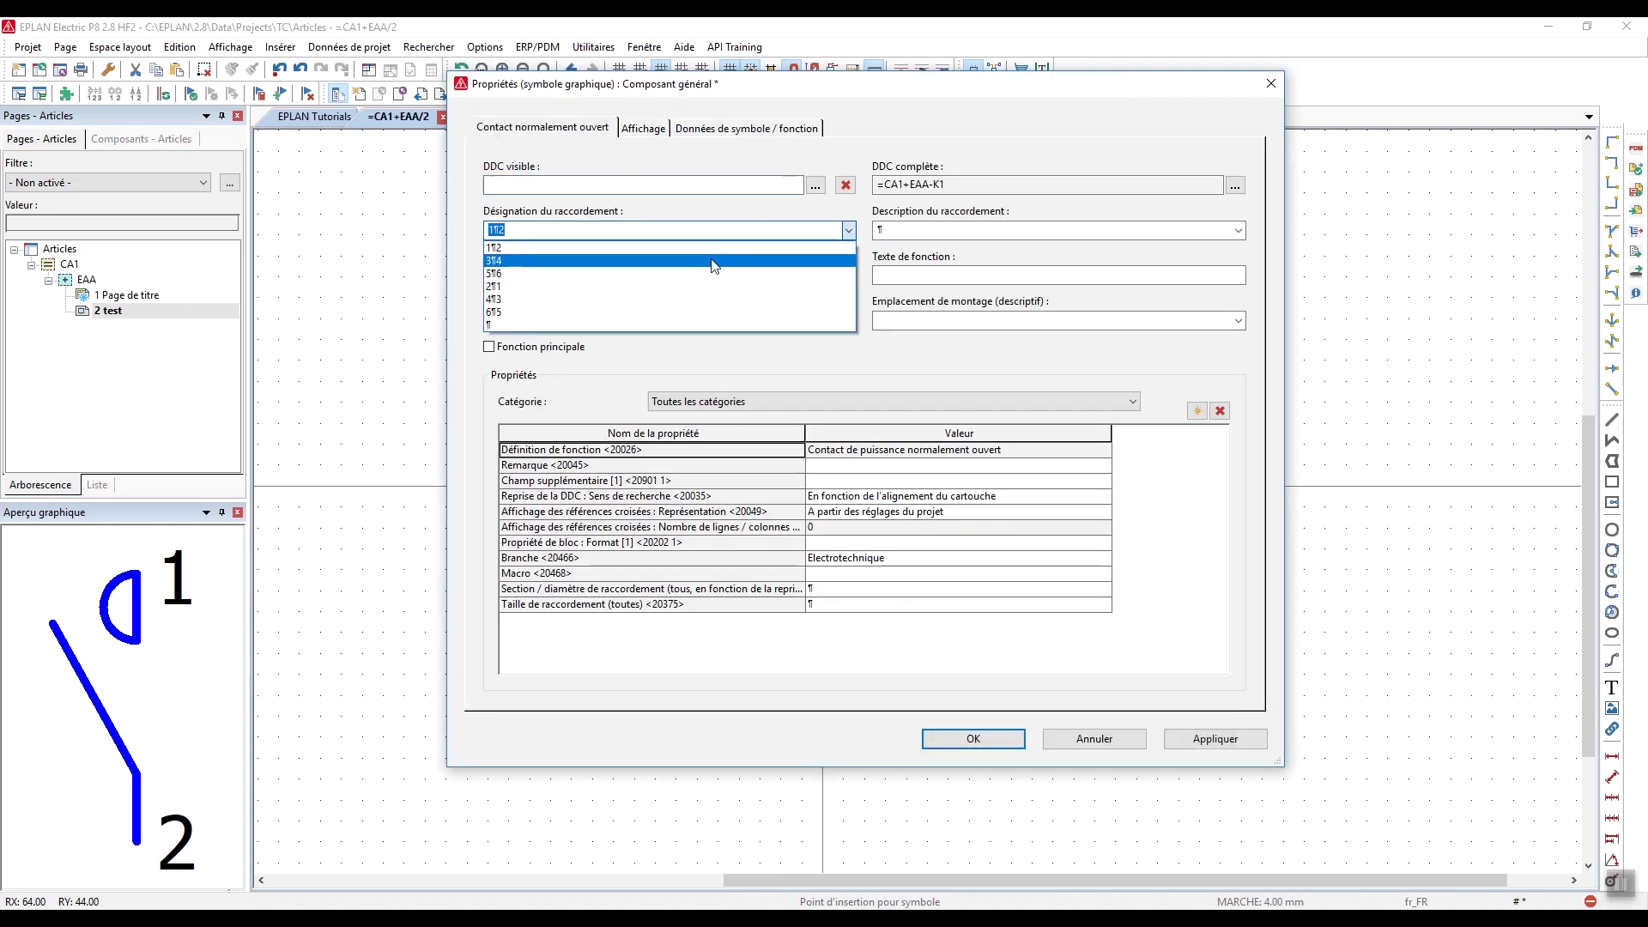
click(713, 261)
click(963, 736)
Insert a plain normally open contact in the row beside the power contacts, accepting its default properties with connection designations 13 and 14
key(Insert)
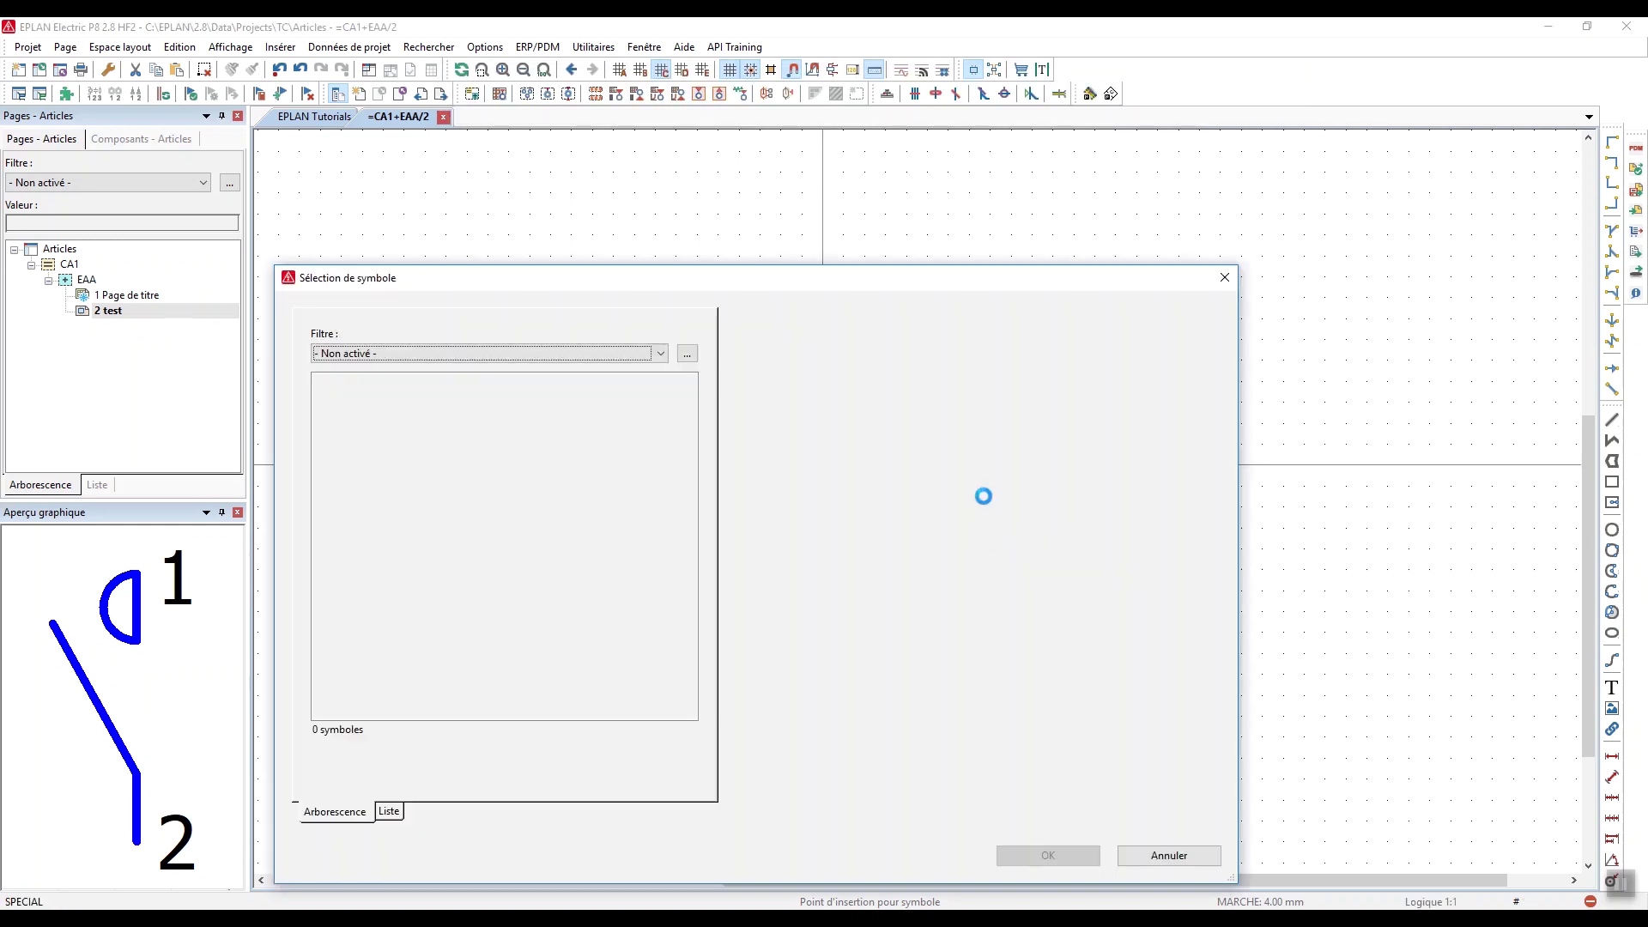
drag(933, 289, 840, 214)
click(853, 492)
click(956, 781)
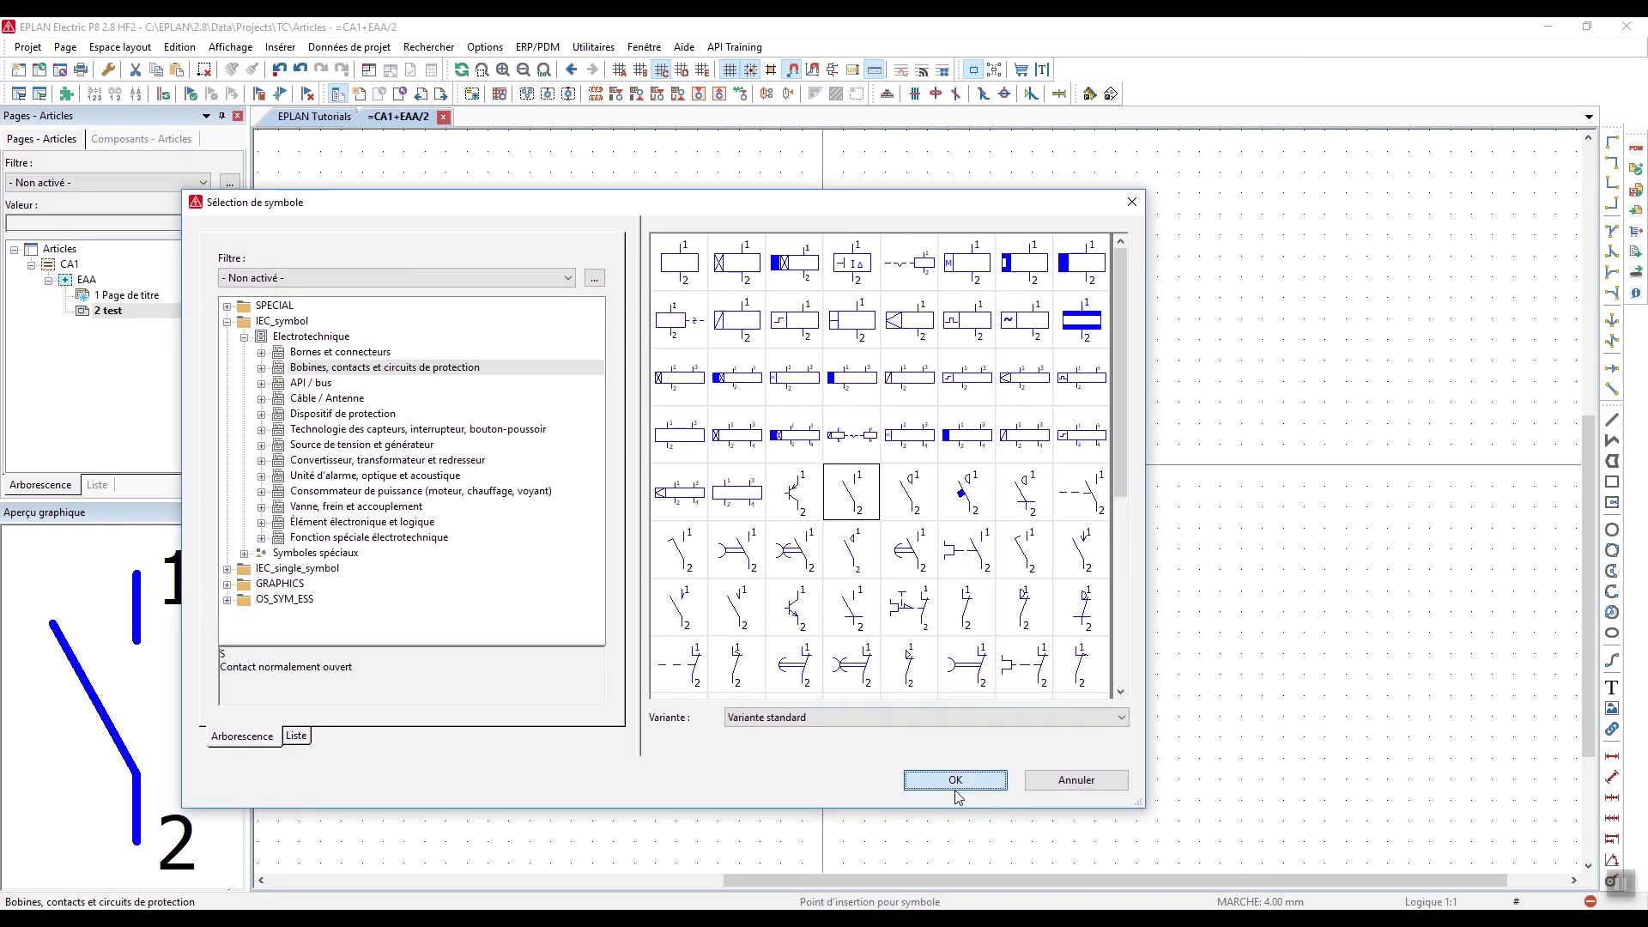
click(921, 475)
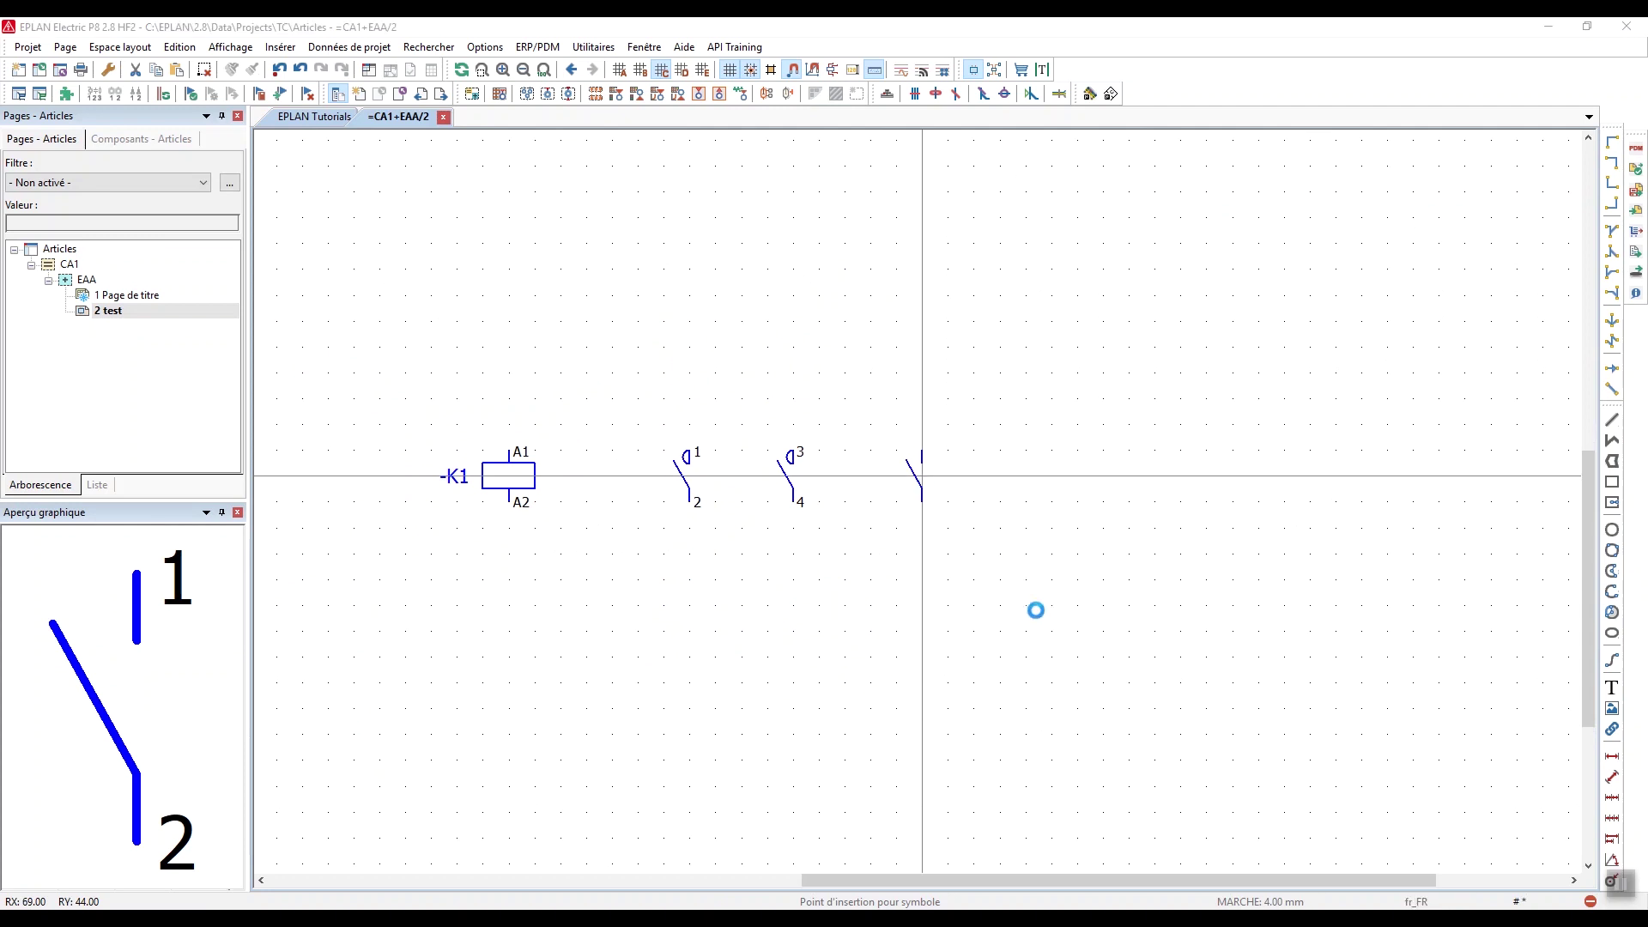
click(981, 739)
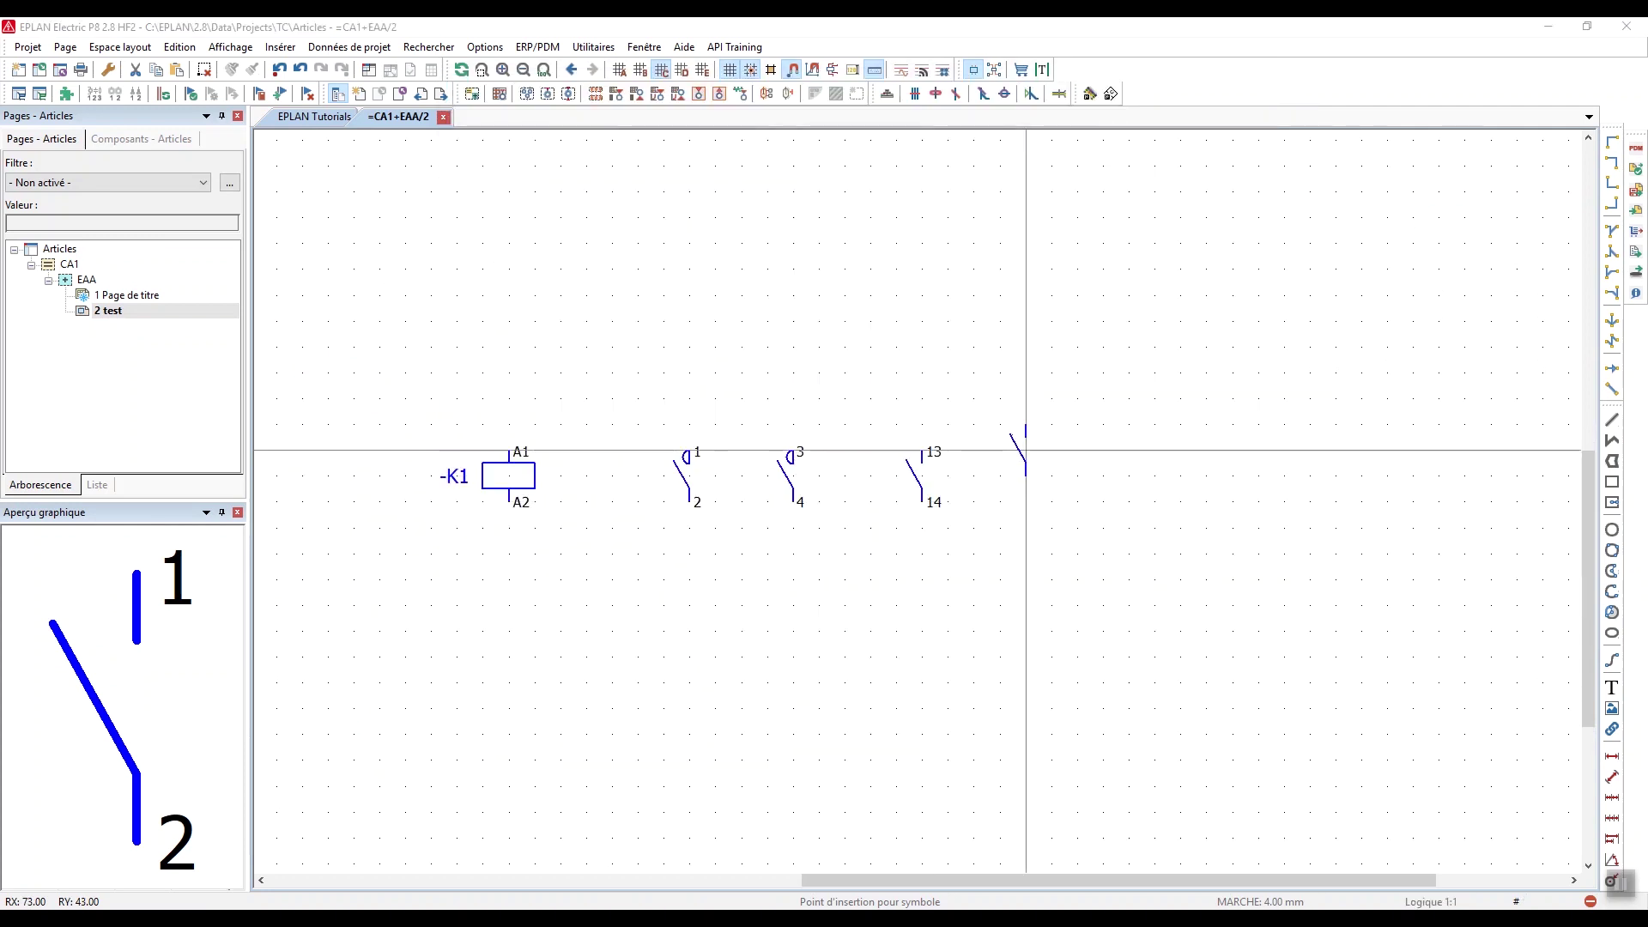
Insert a normally open contact with delayed opening (SOV) at the end of the row, accepting connection designations 17 and 18
key(BackSpace)
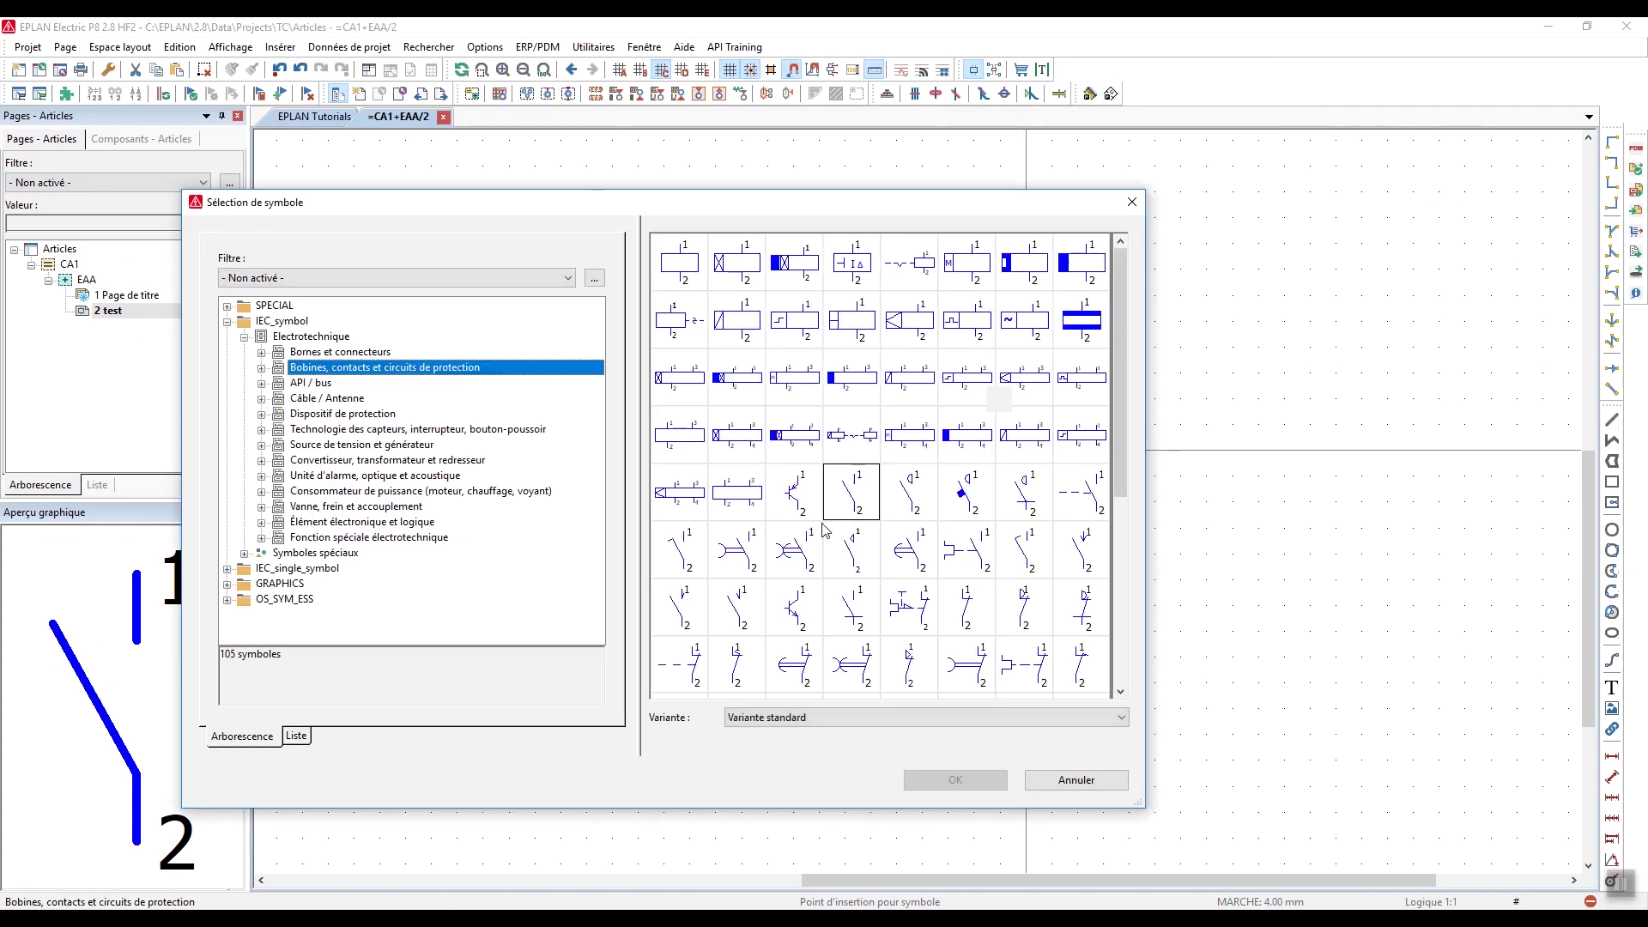
click(764, 560)
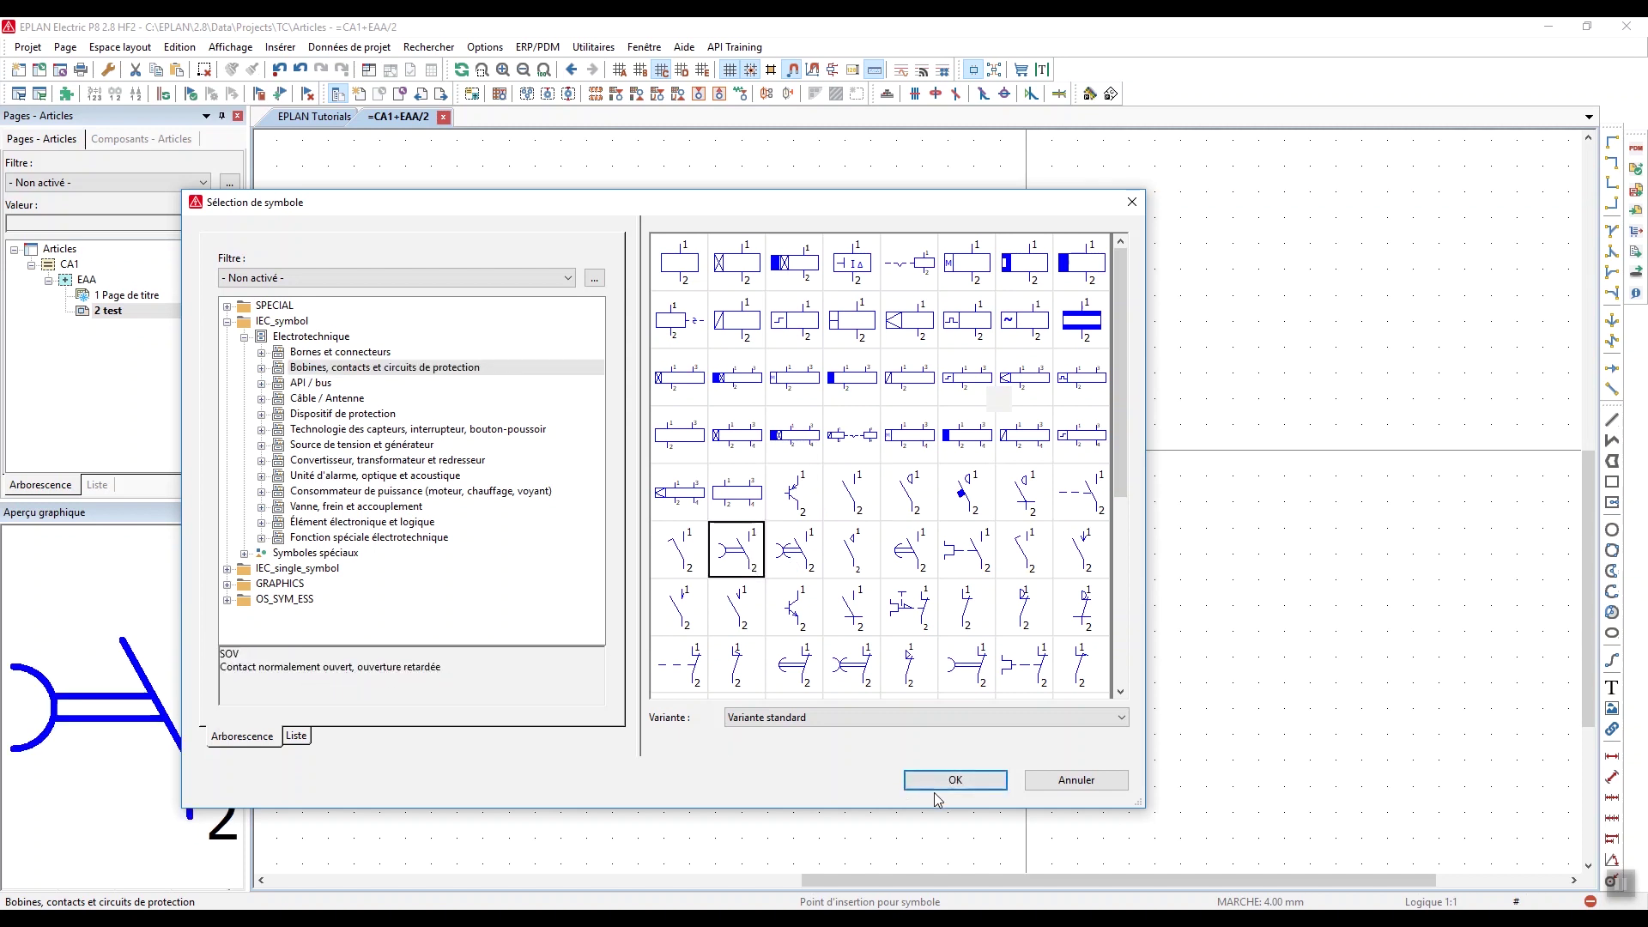
click(955, 780)
click(1051, 475)
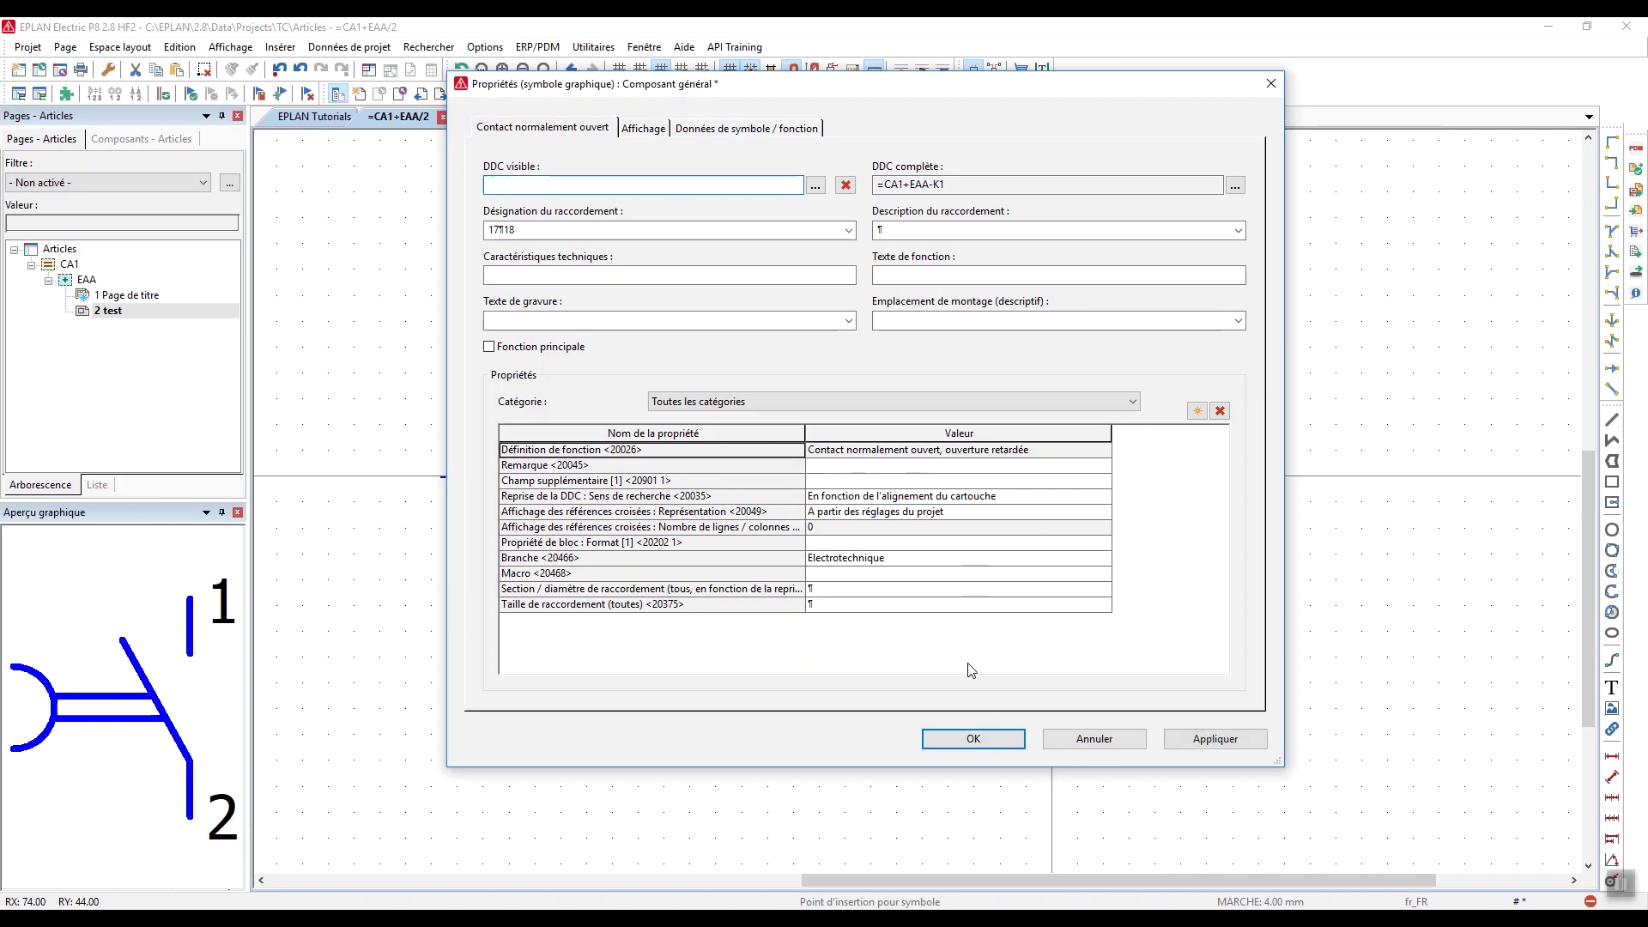
click(972, 739)
key(Escape)
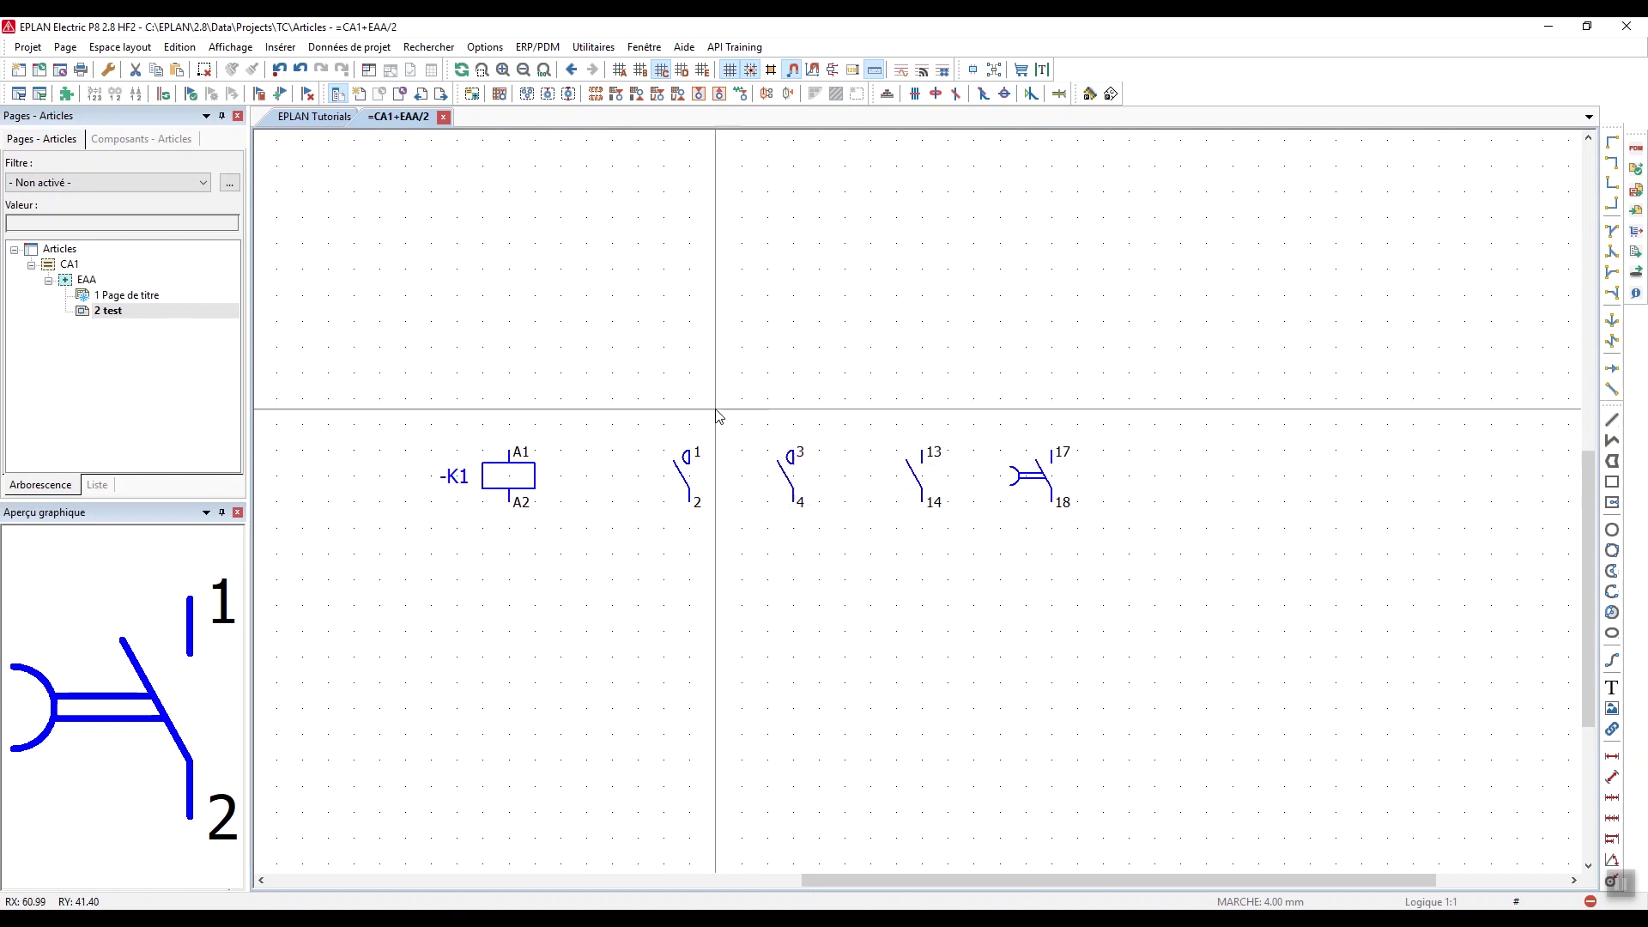
Examine the full device designation in the properties of power contact 1/2 and of delayed contact 17/18
middle_drag(611, 428, 666, 320)
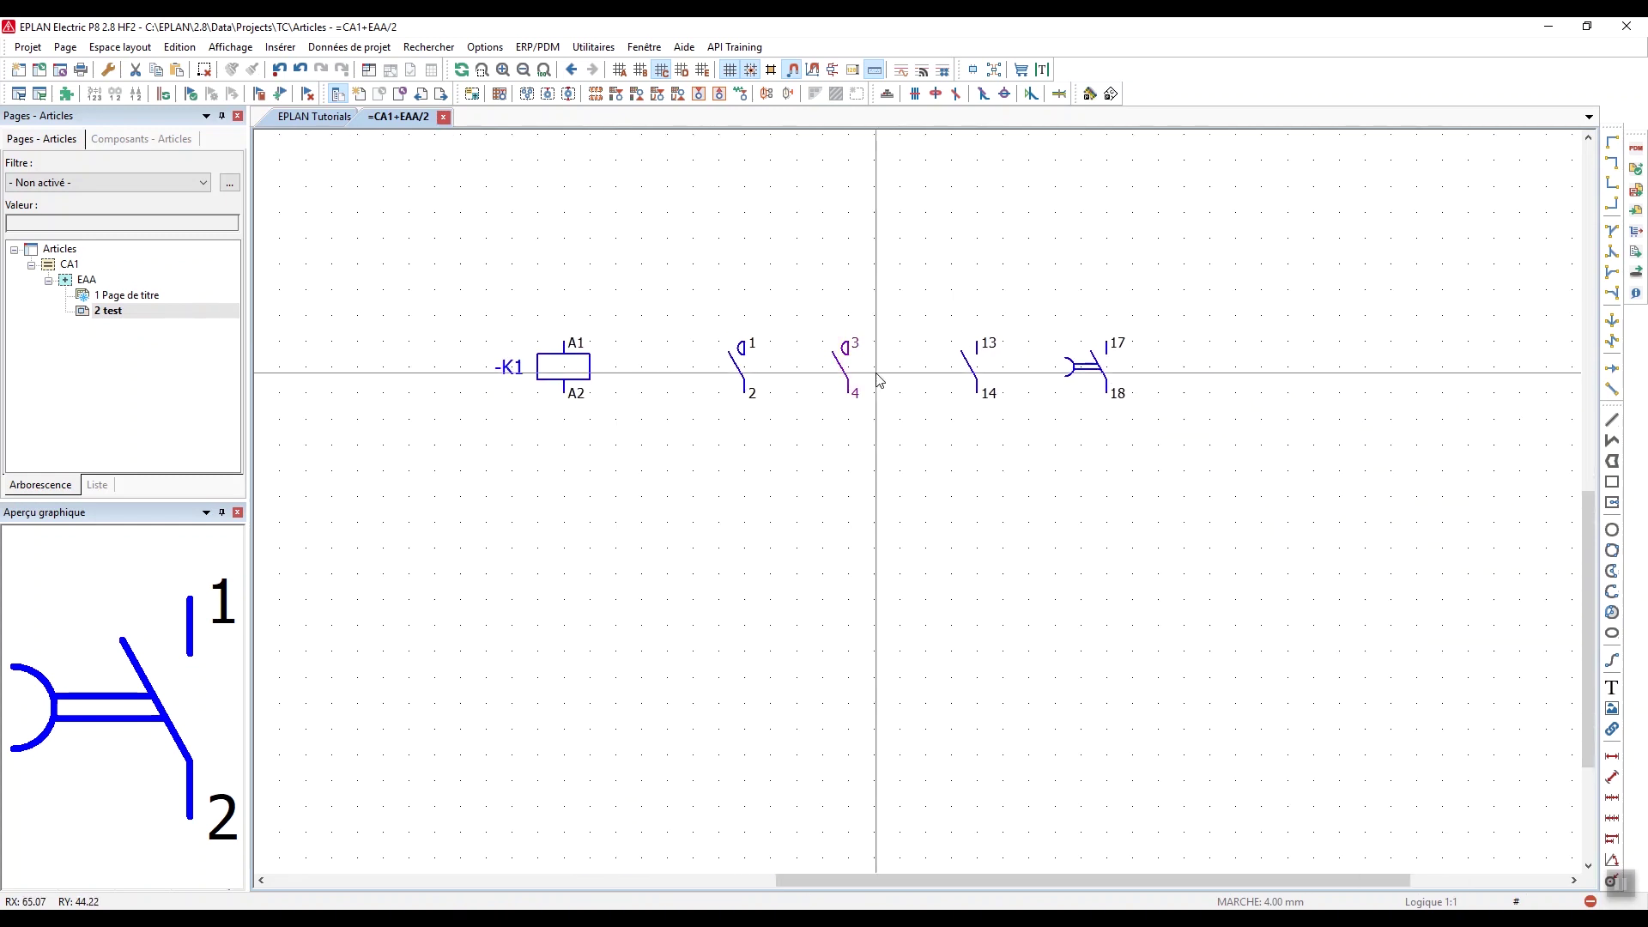
scroll(747, 394, up, 3)
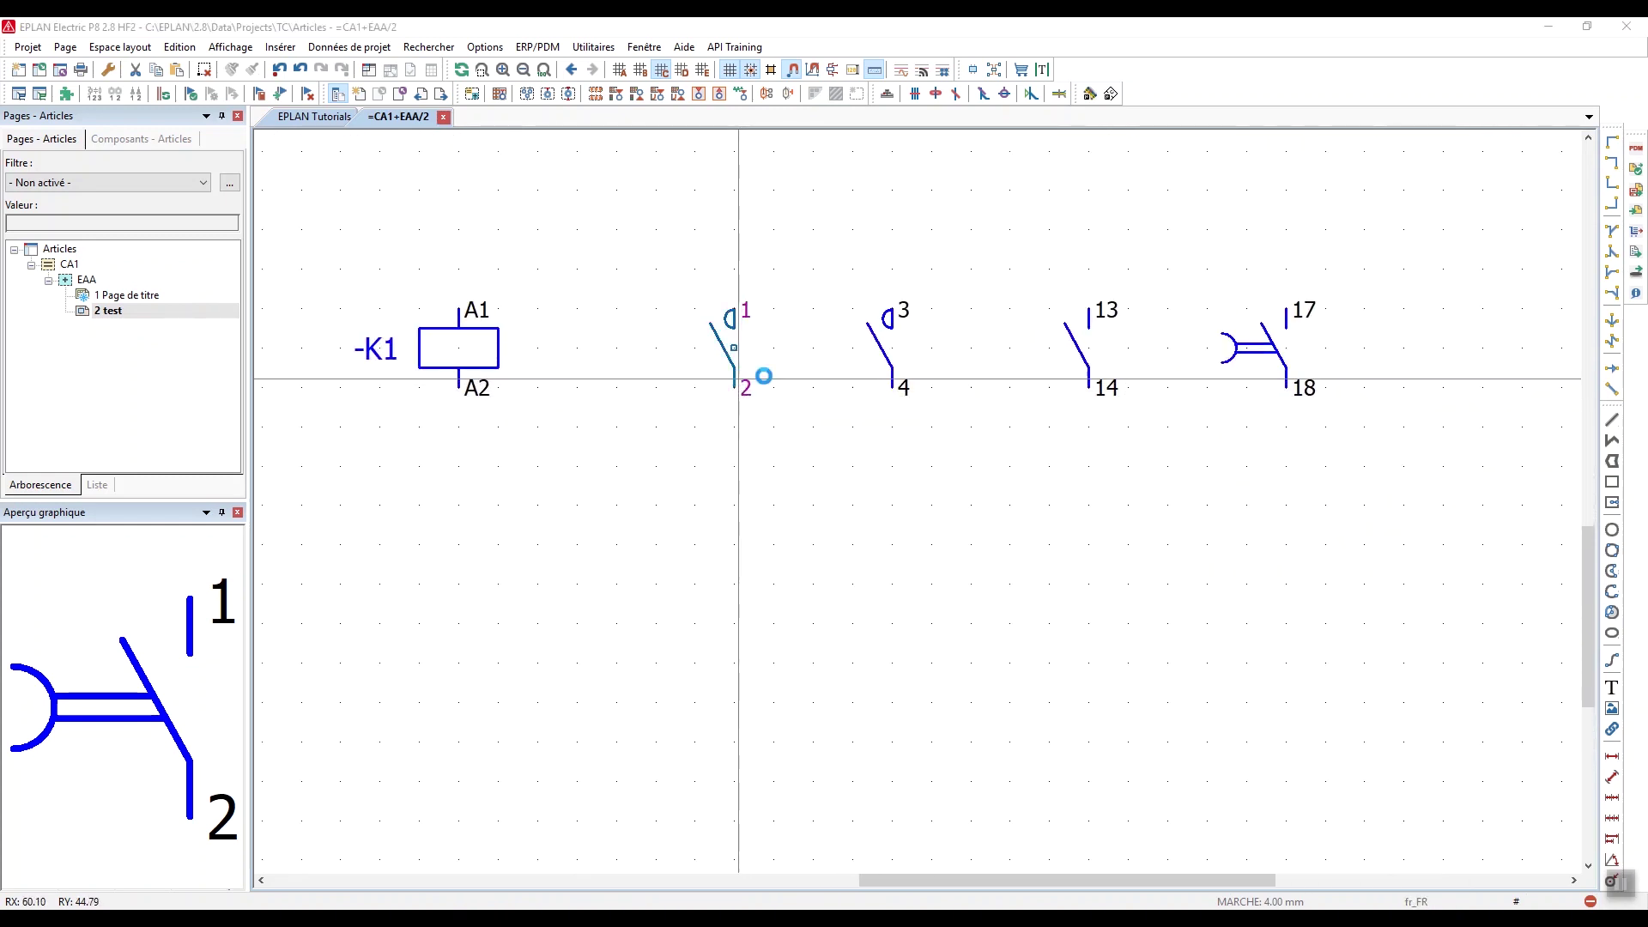
double_click(739, 370)
click(532, 131)
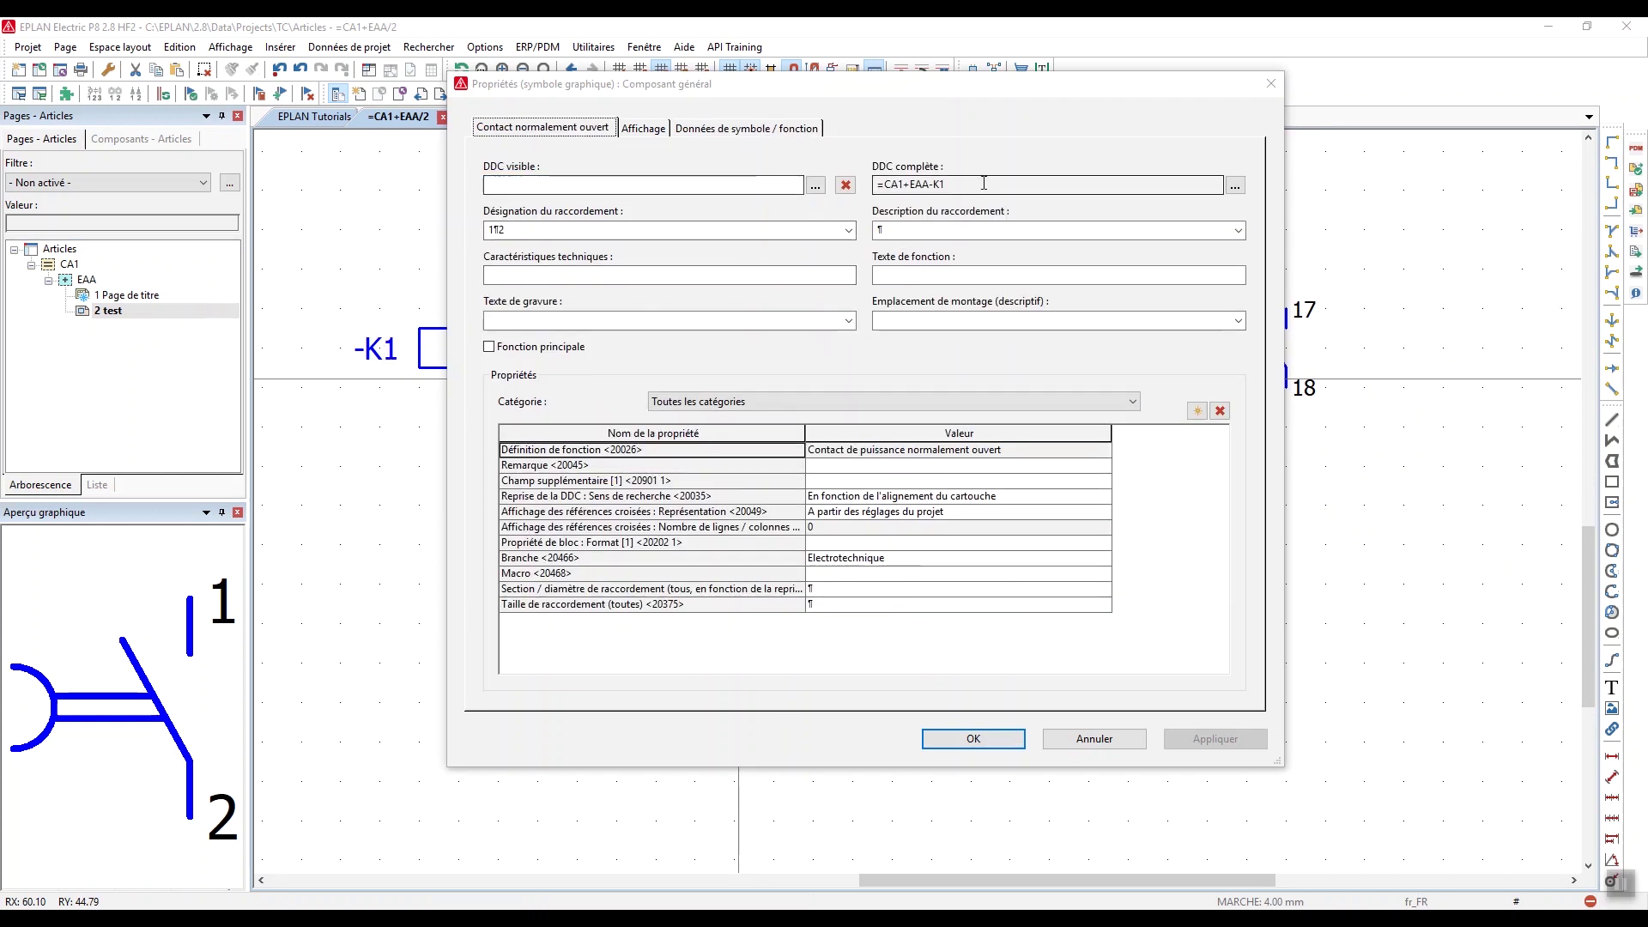
click(1090, 737)
double_click(1236, 352)
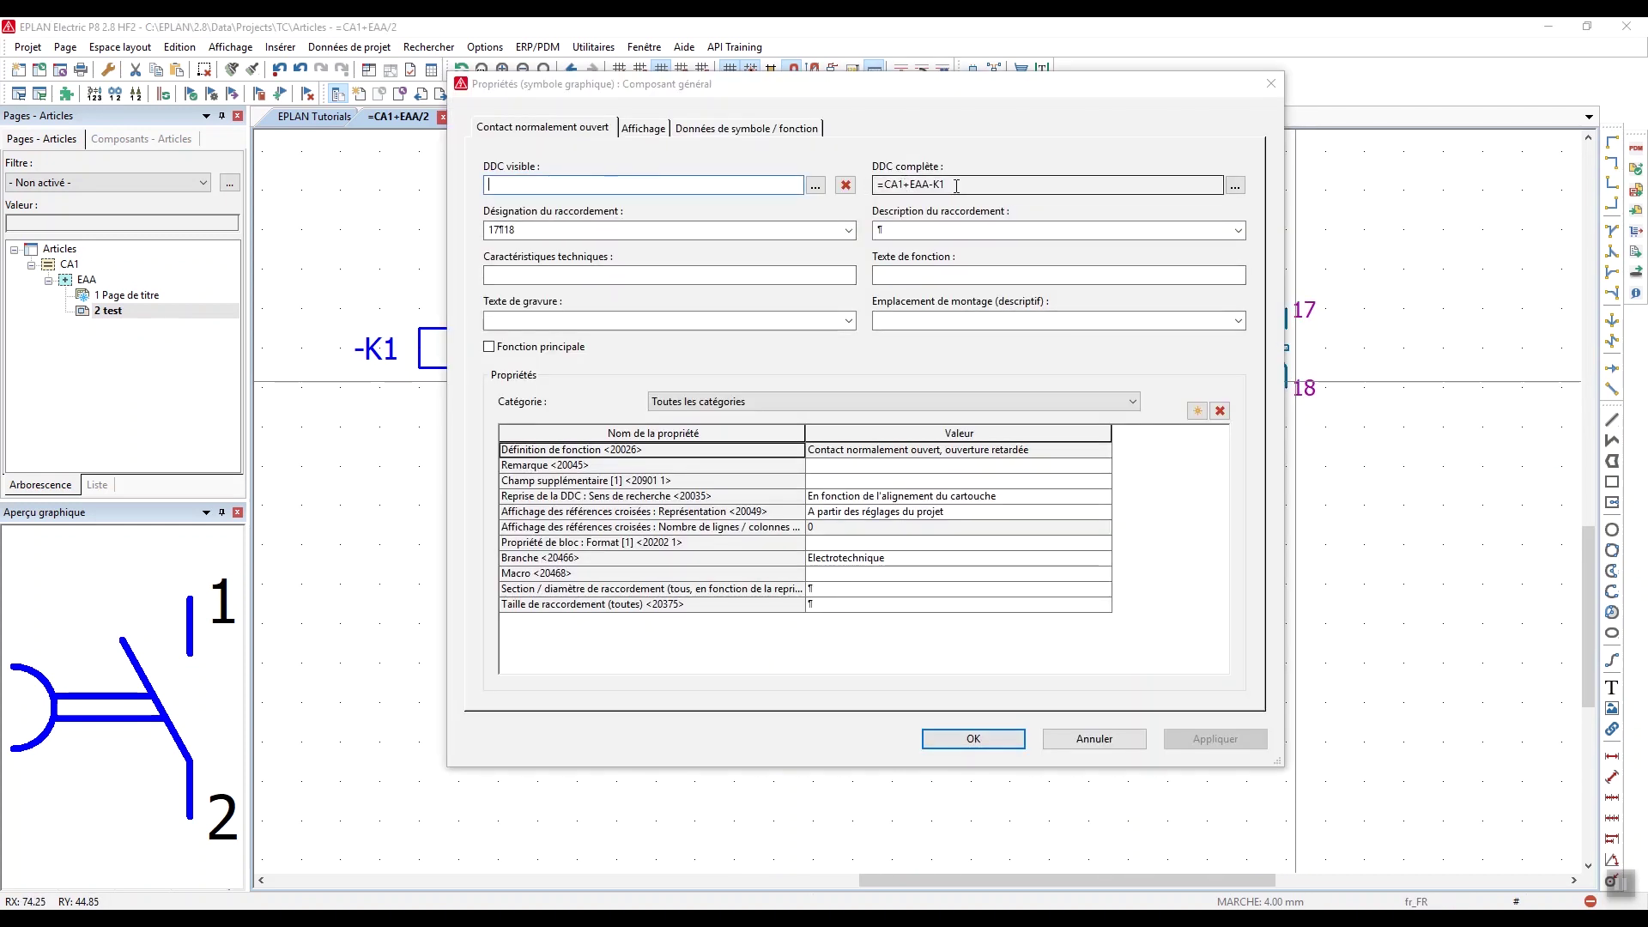
click(1018, 743)
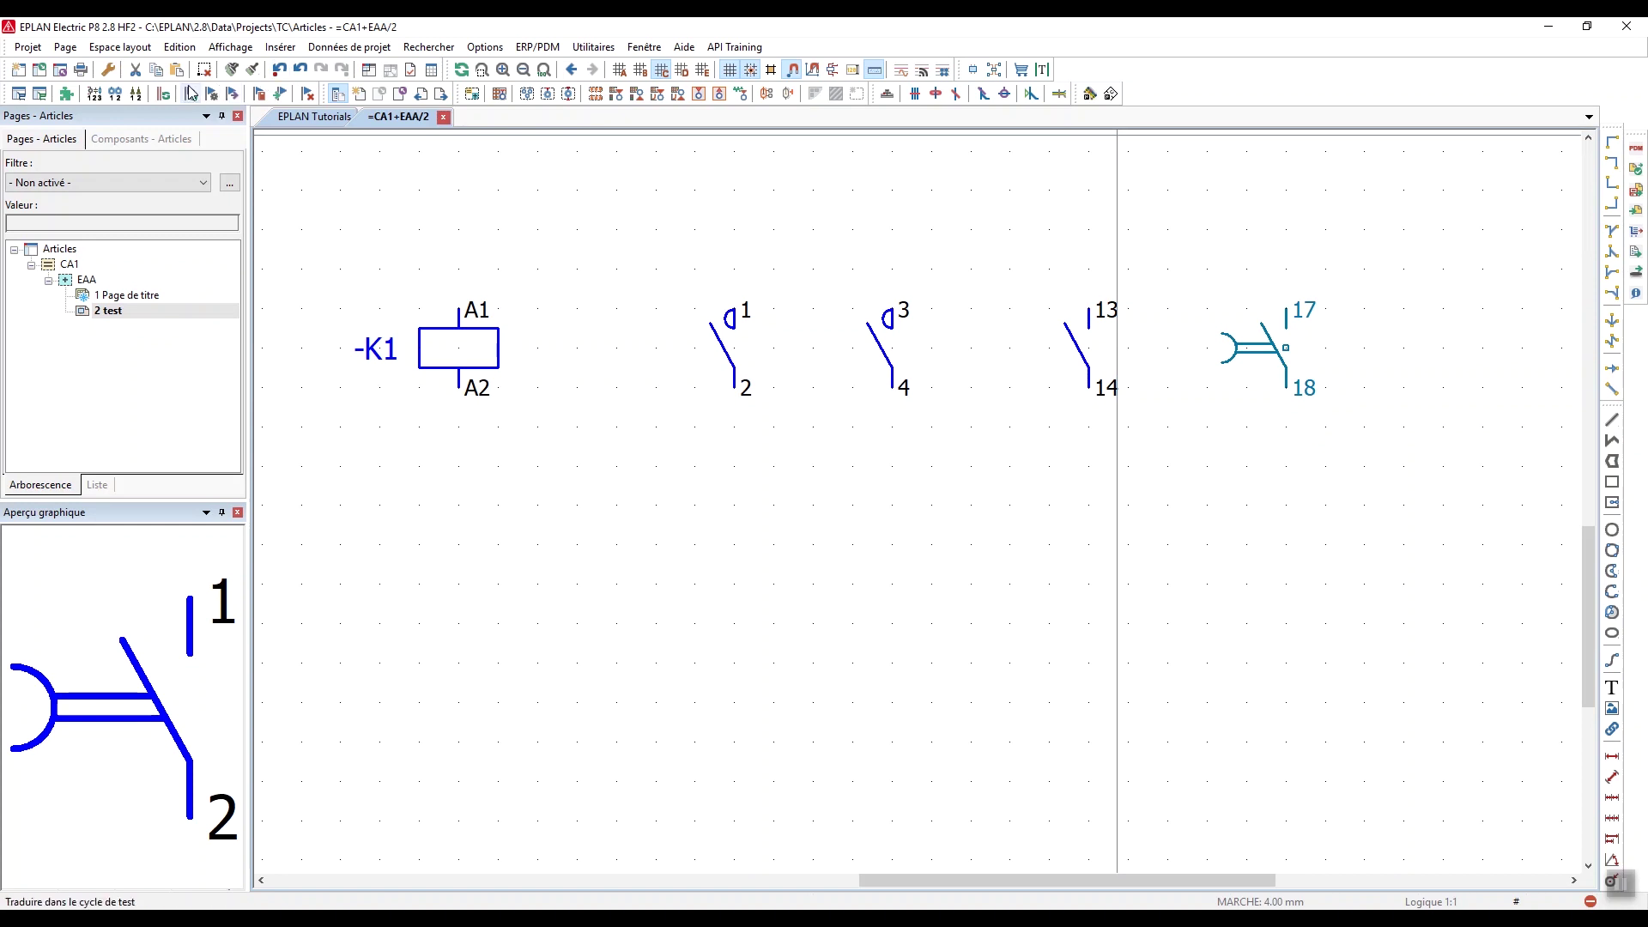
Assign article number Test02 to coil -K1 in the first row of its article list
scroll(710, 357, down, 2)
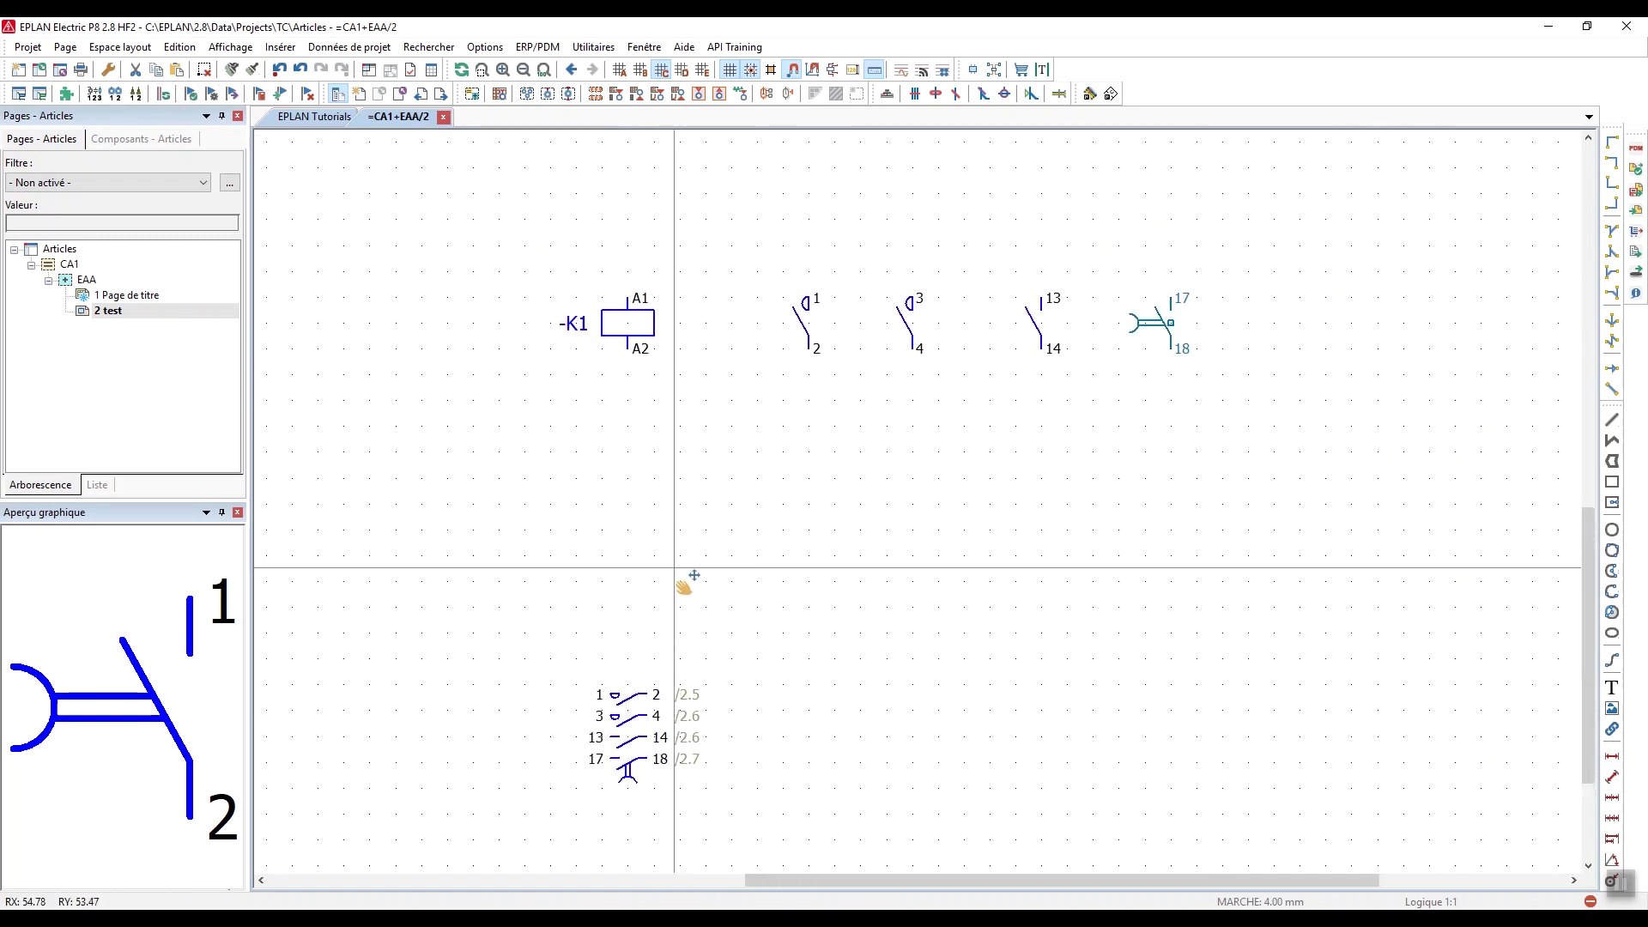
scroll(685, 530, up, 2)
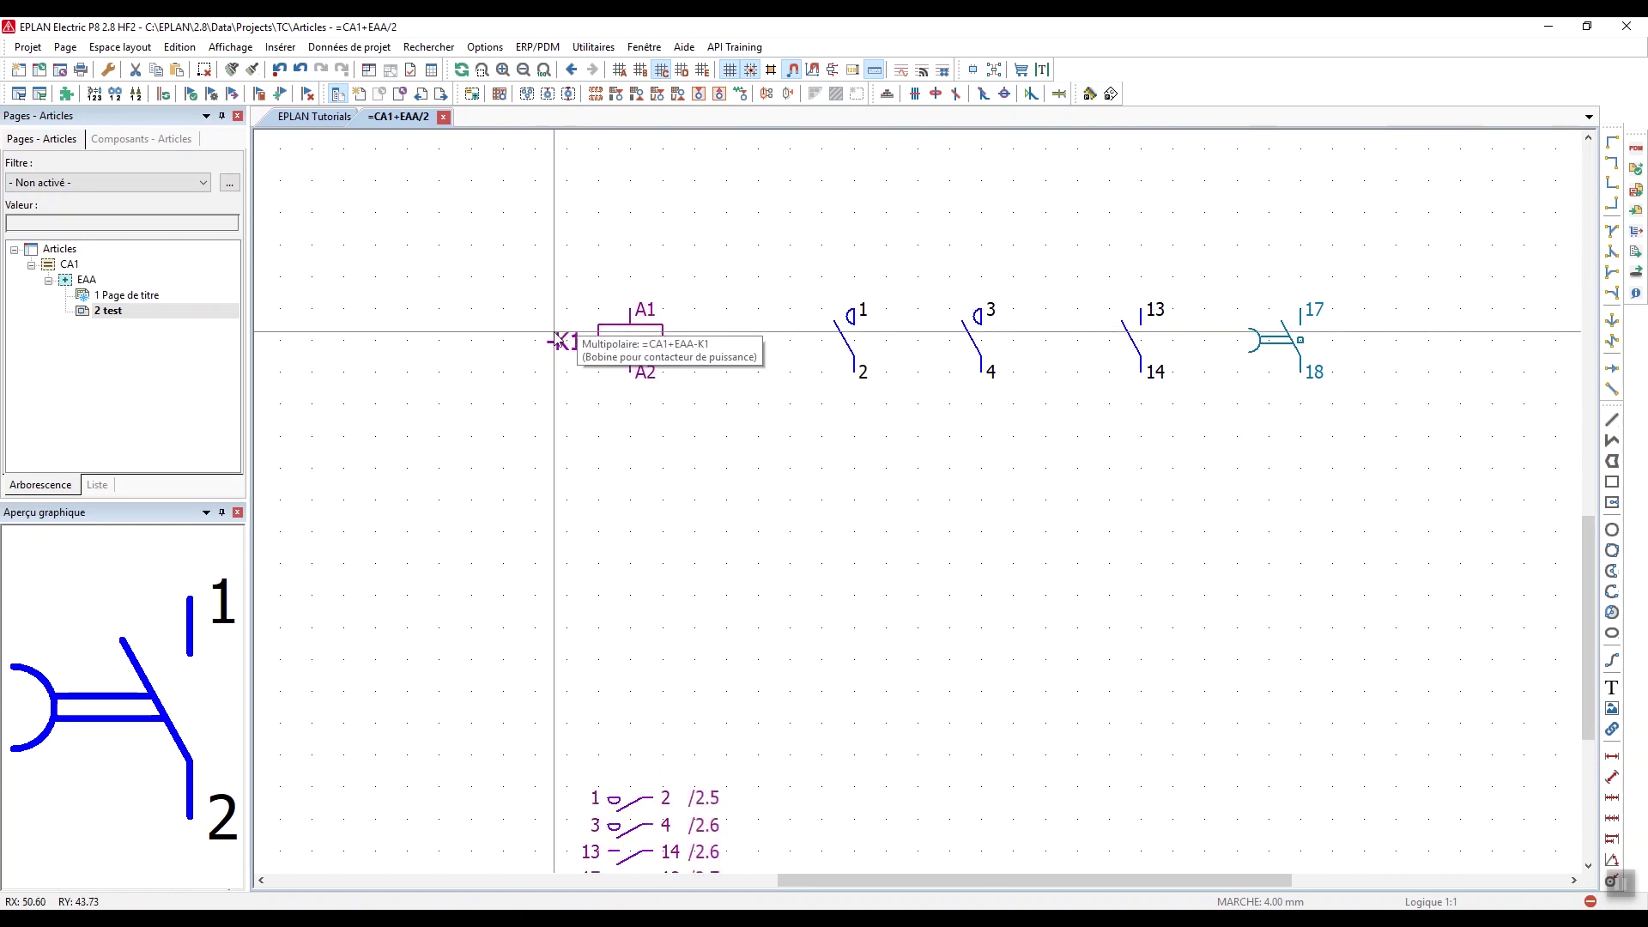
double_click(575, 348)
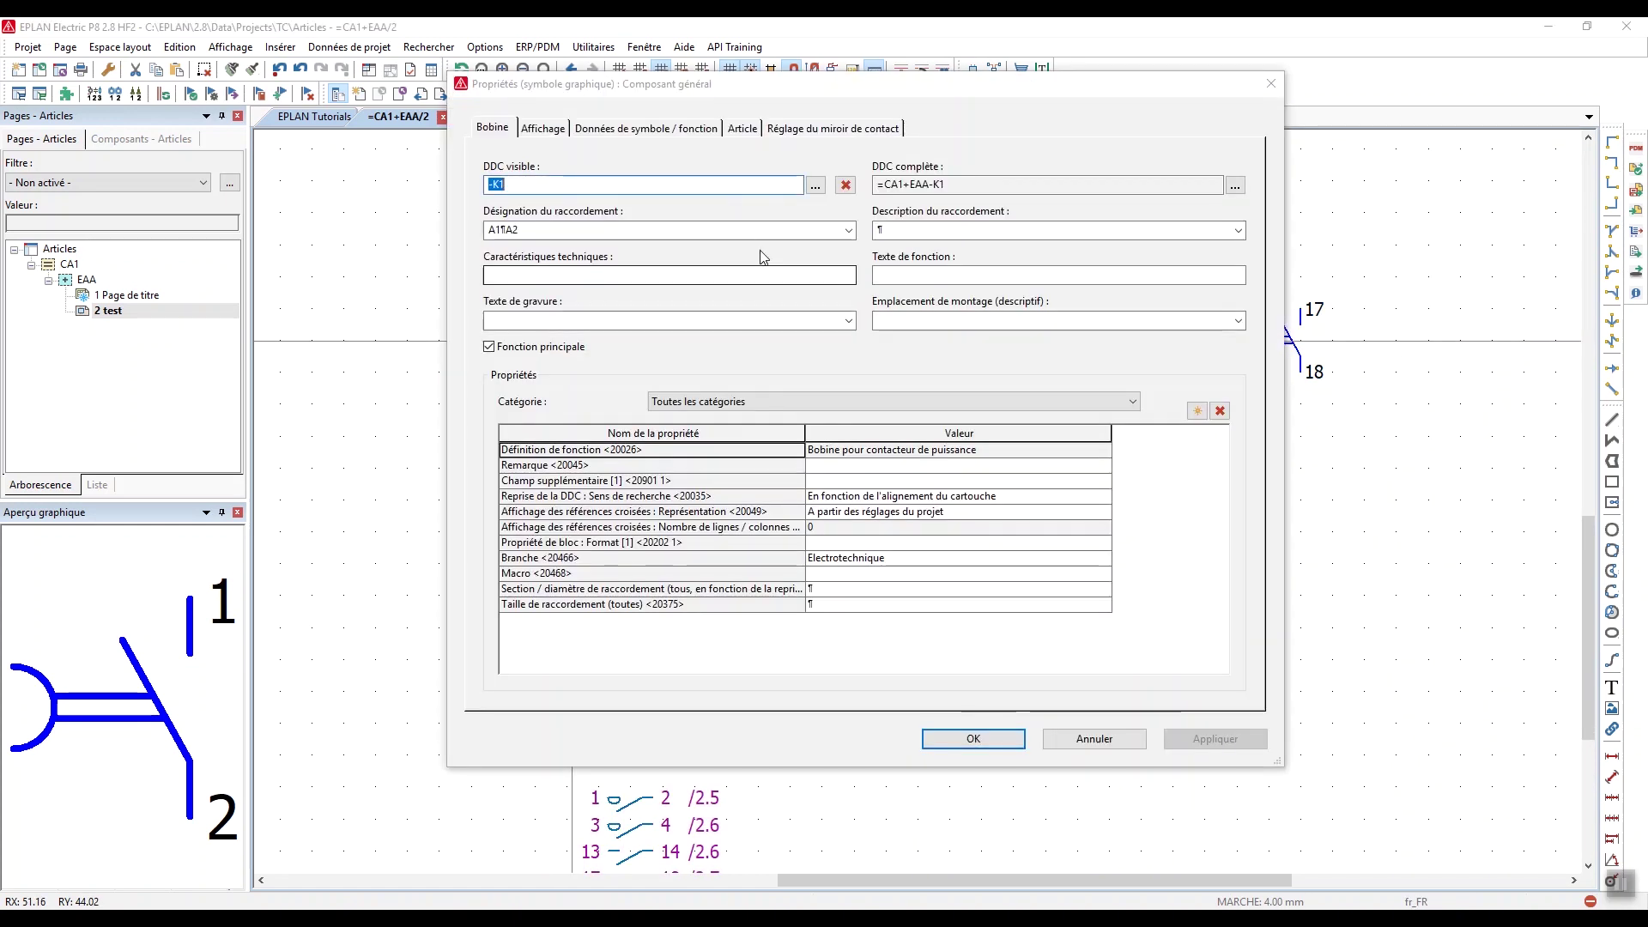
click(746, 132)
click(575, 207)
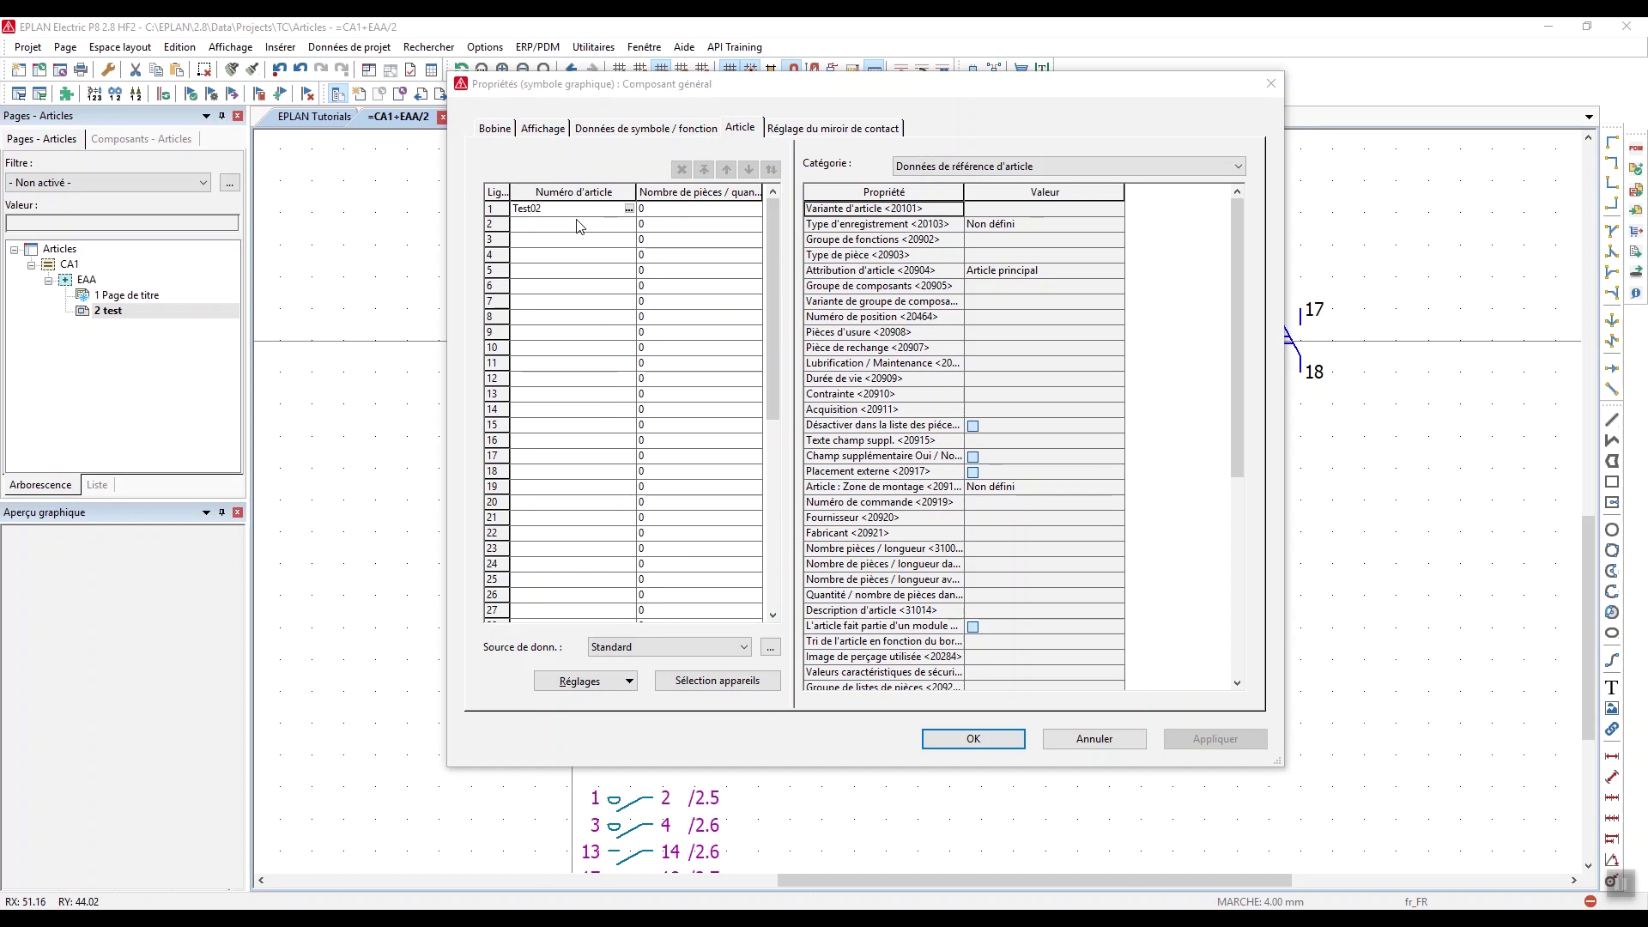
click(973, 739)
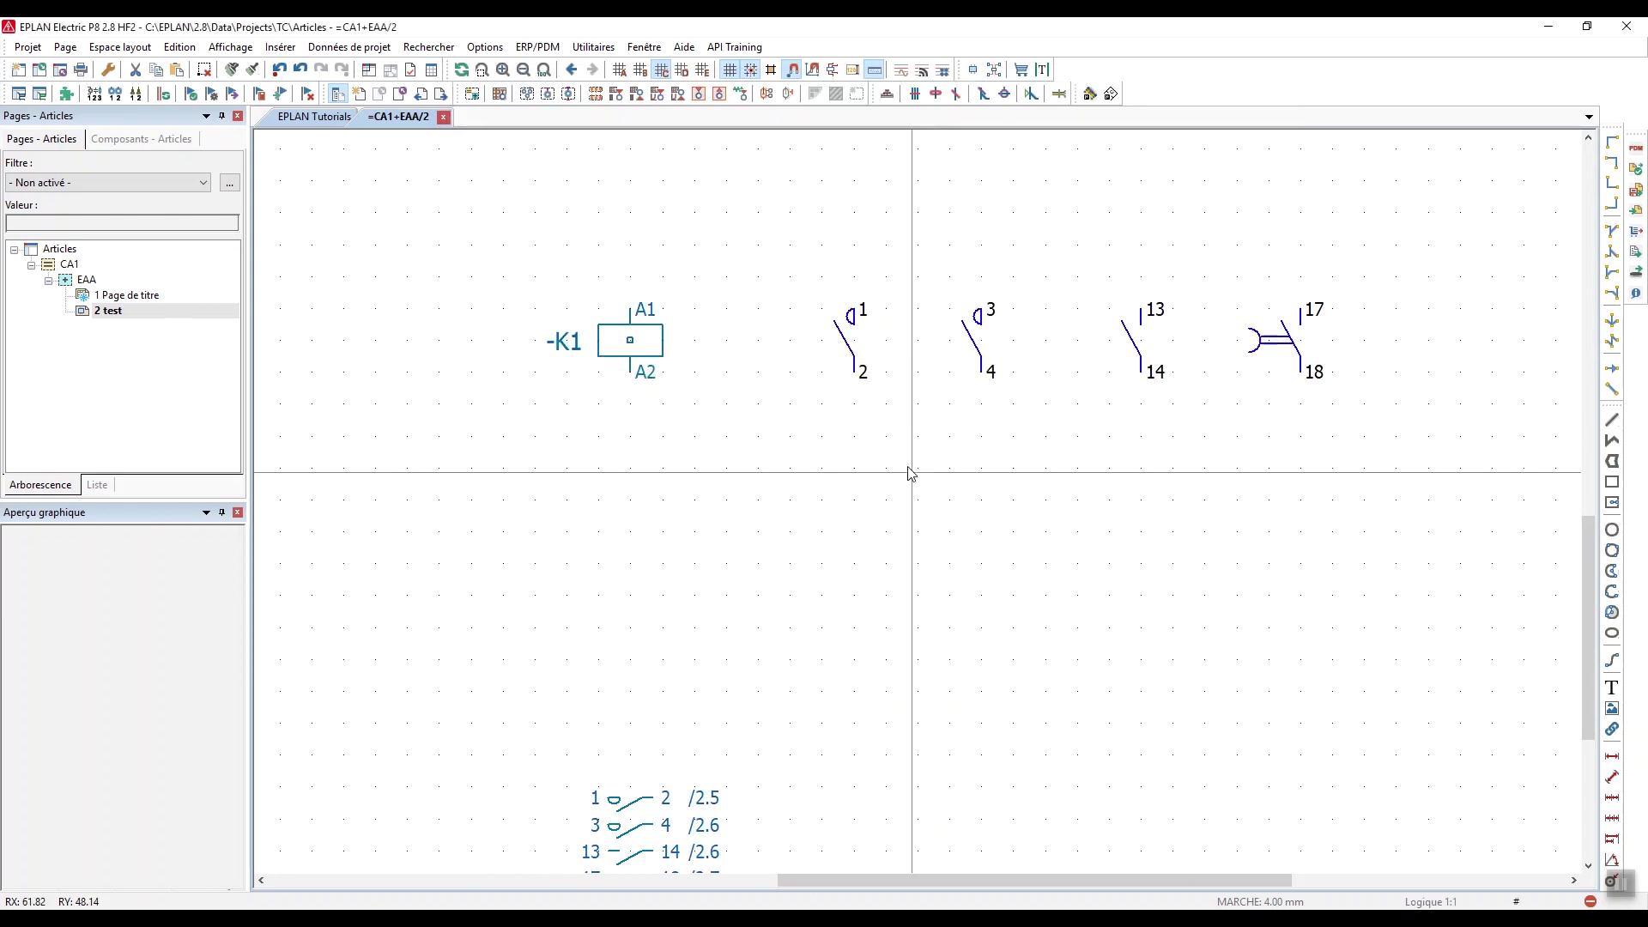
Generate the article from coil -K1, then examine the function templates of Test02 under Relais, contacteurs and close the article management
scroll(798, 394, down, 1)
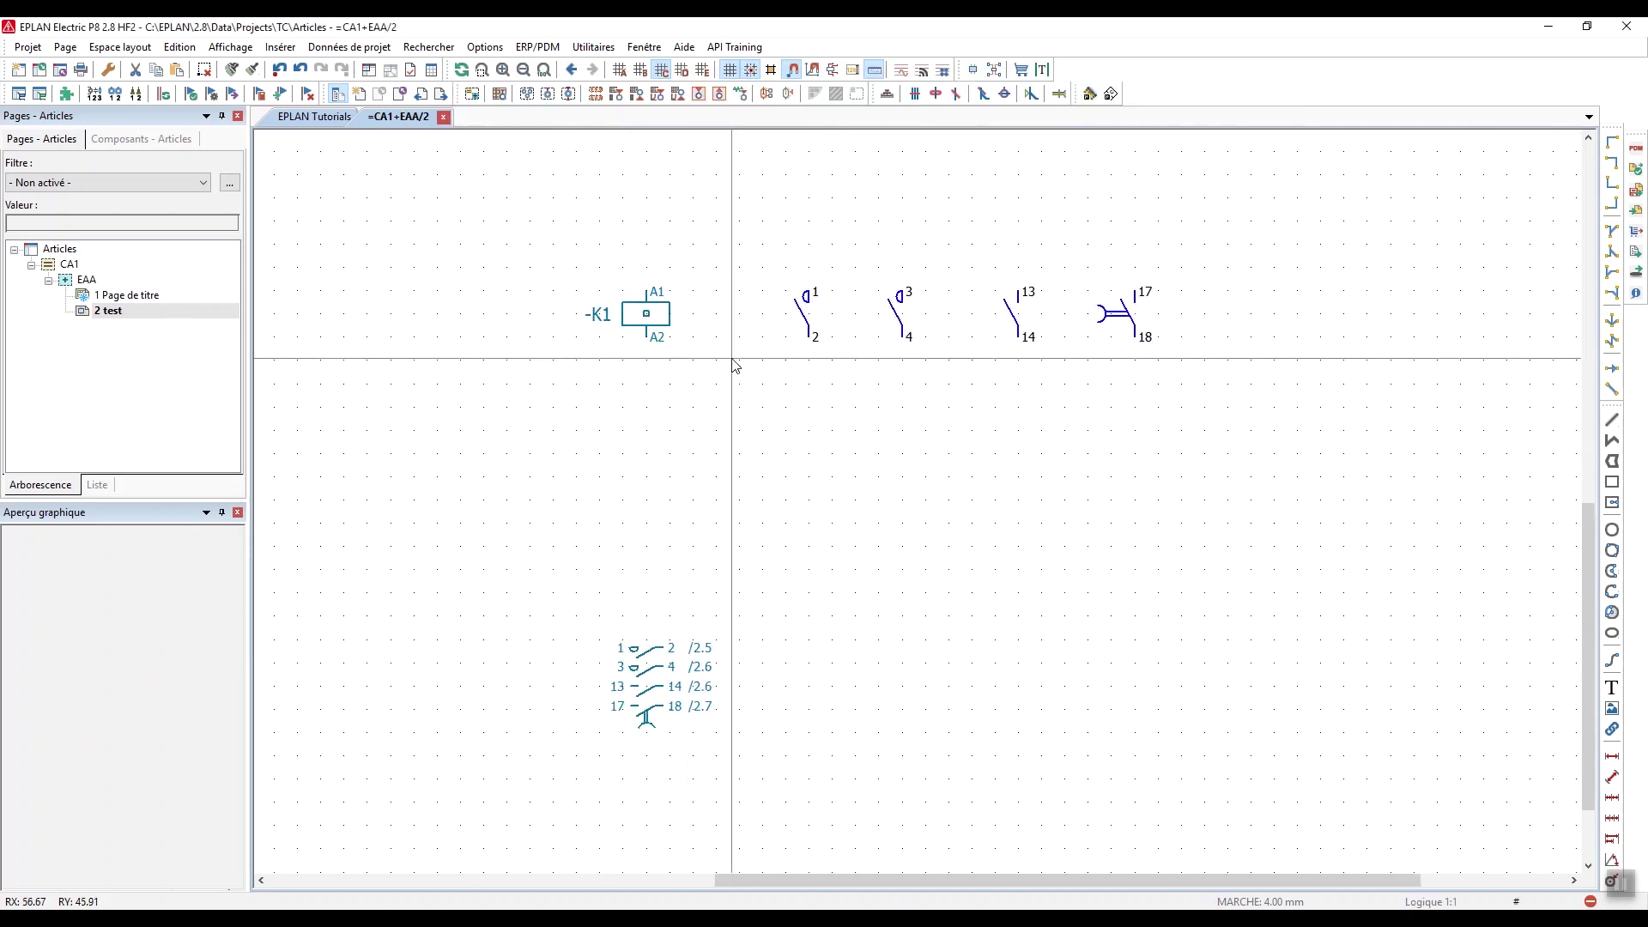
right_click(599, 316)
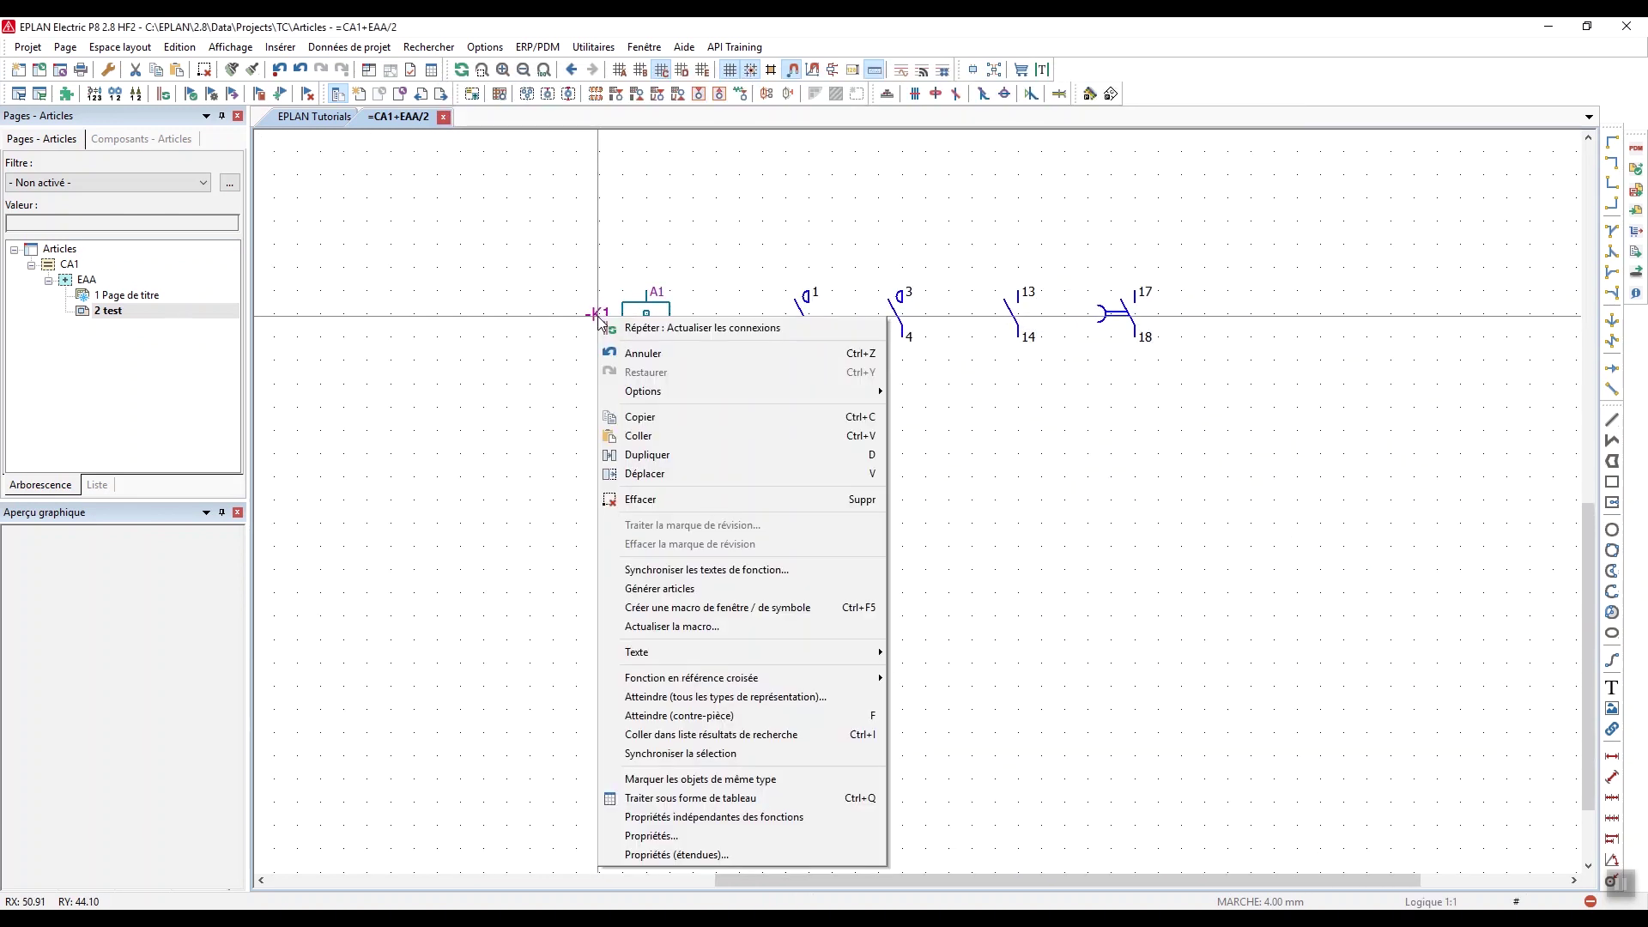
click(663, 590)
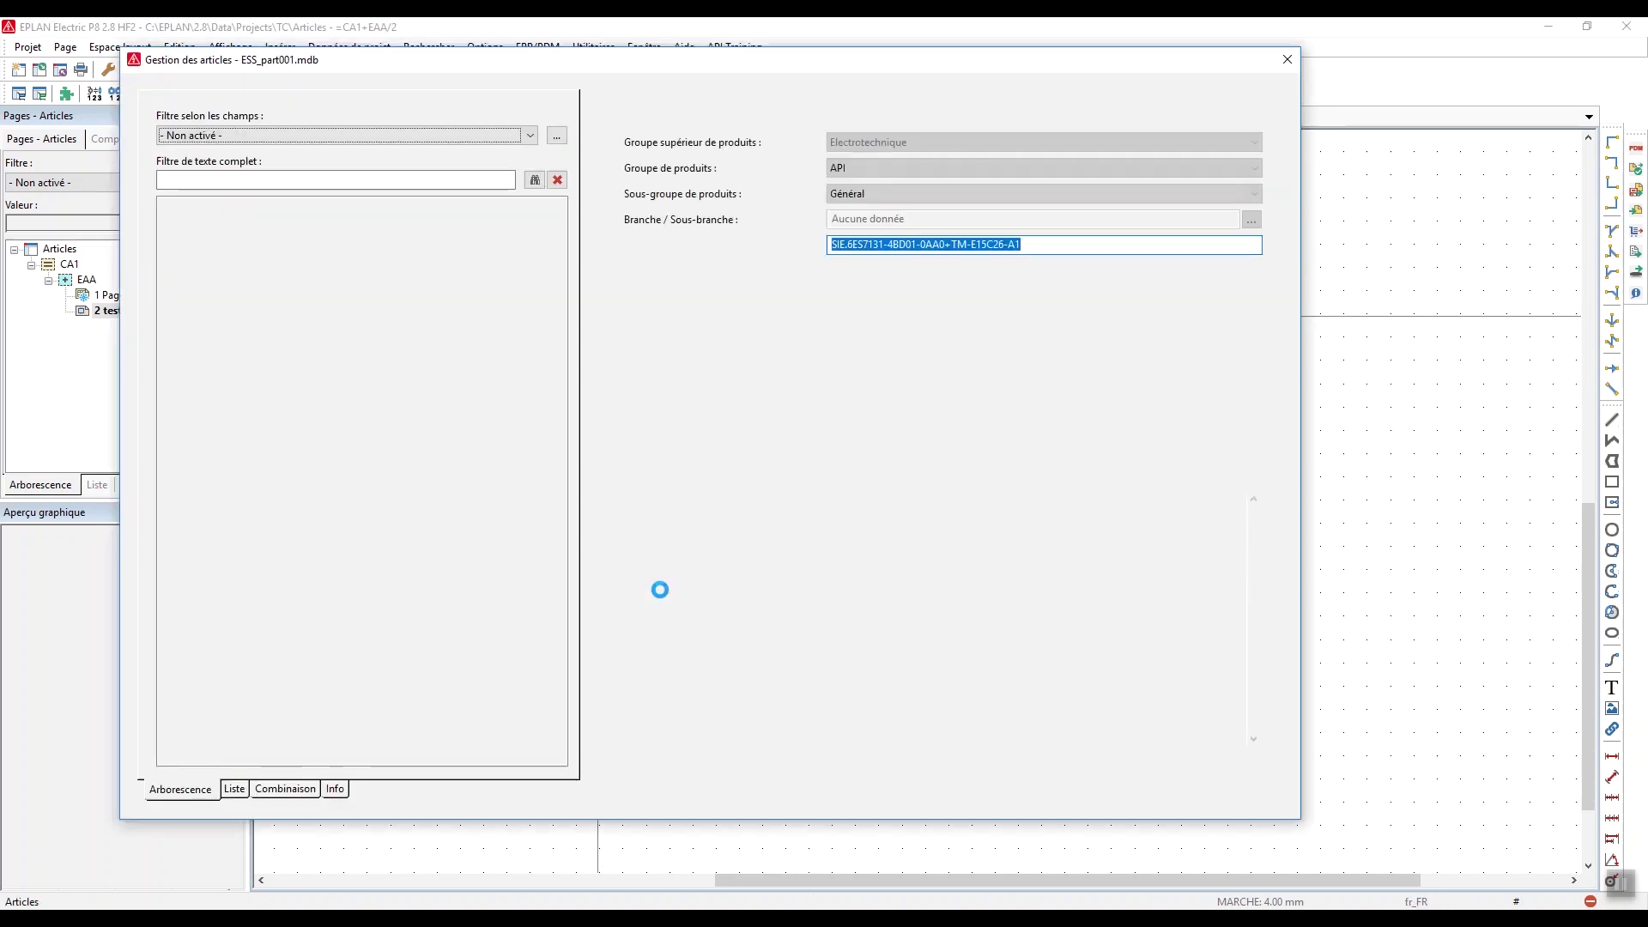
click(306, 592)
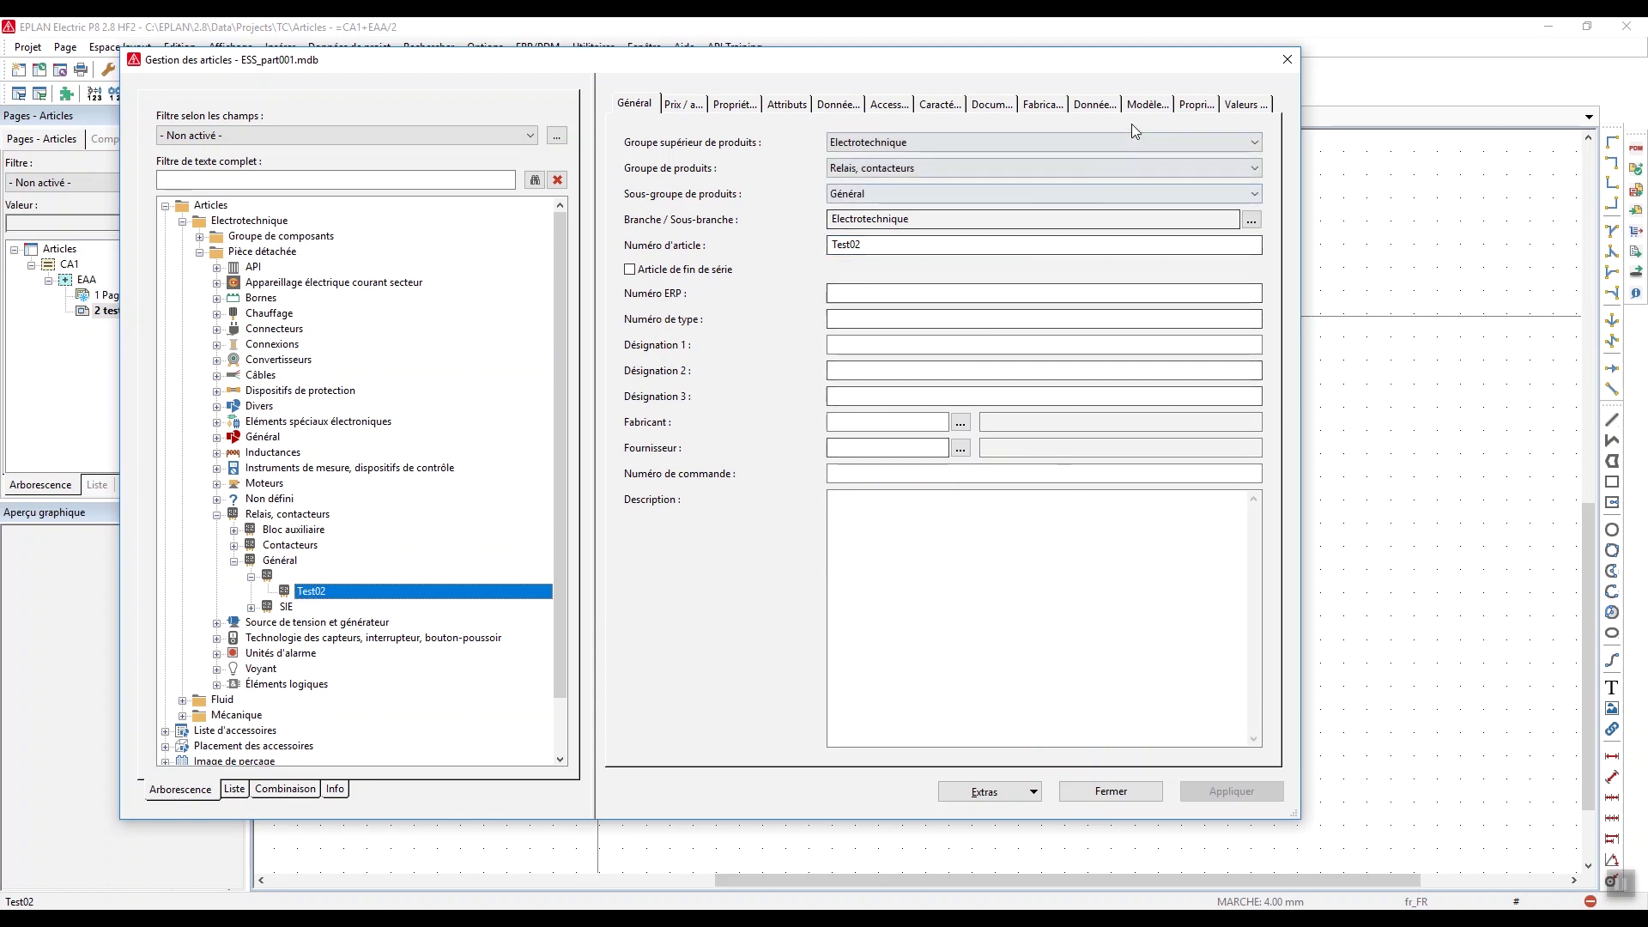
click(1146, 104)
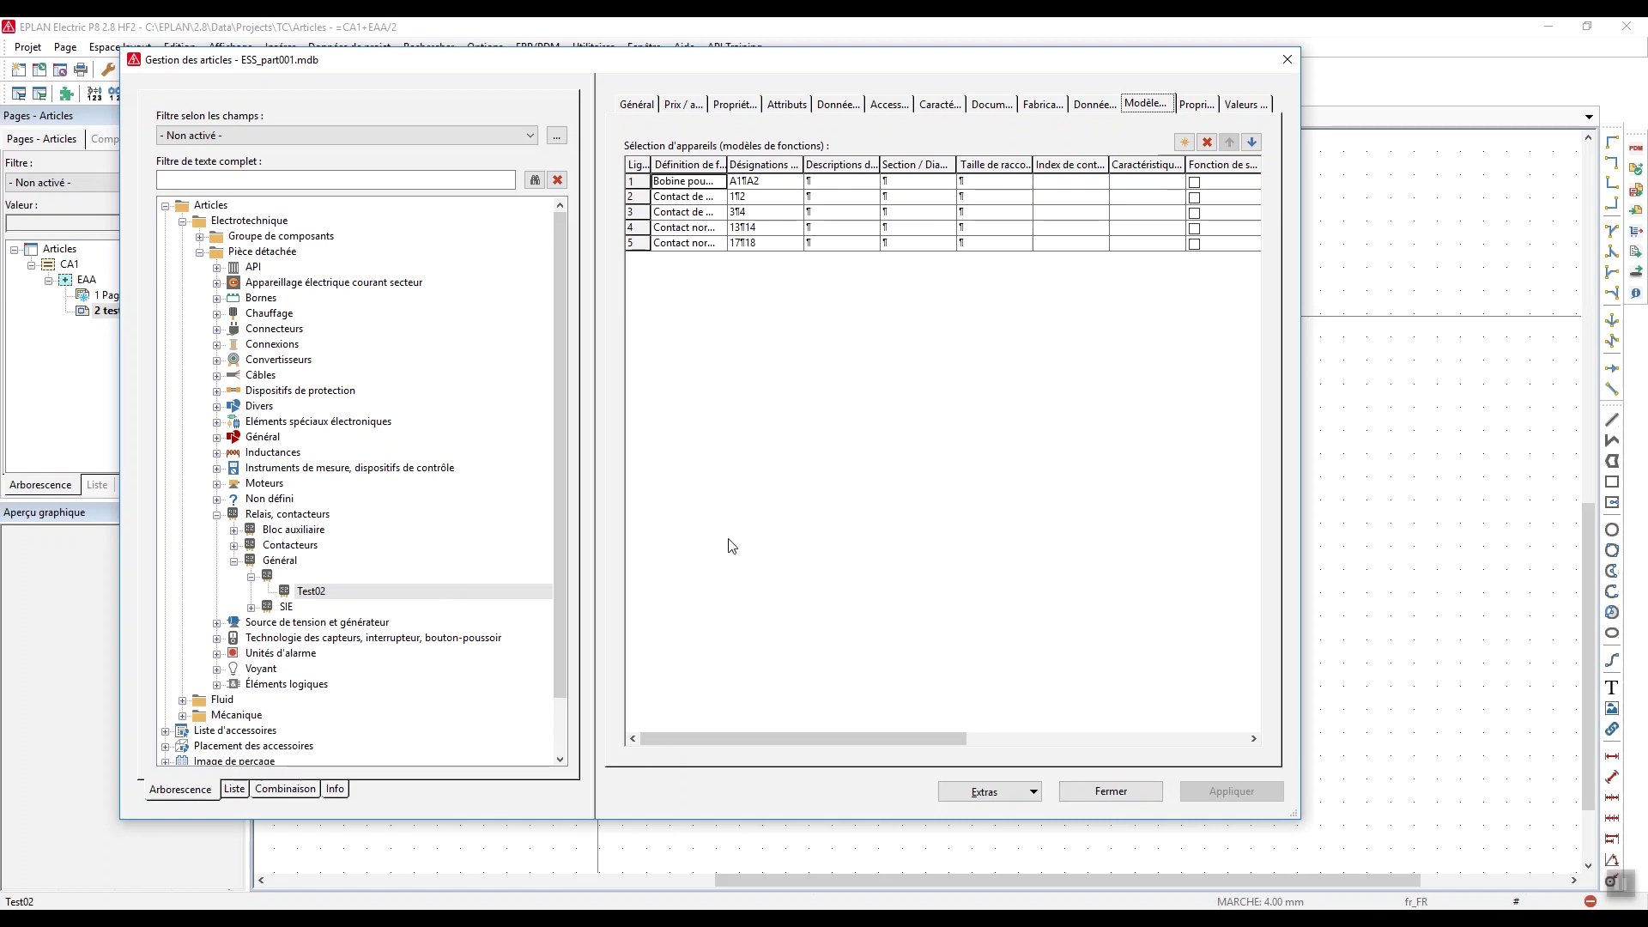
scroll(557, 434, down, 2)
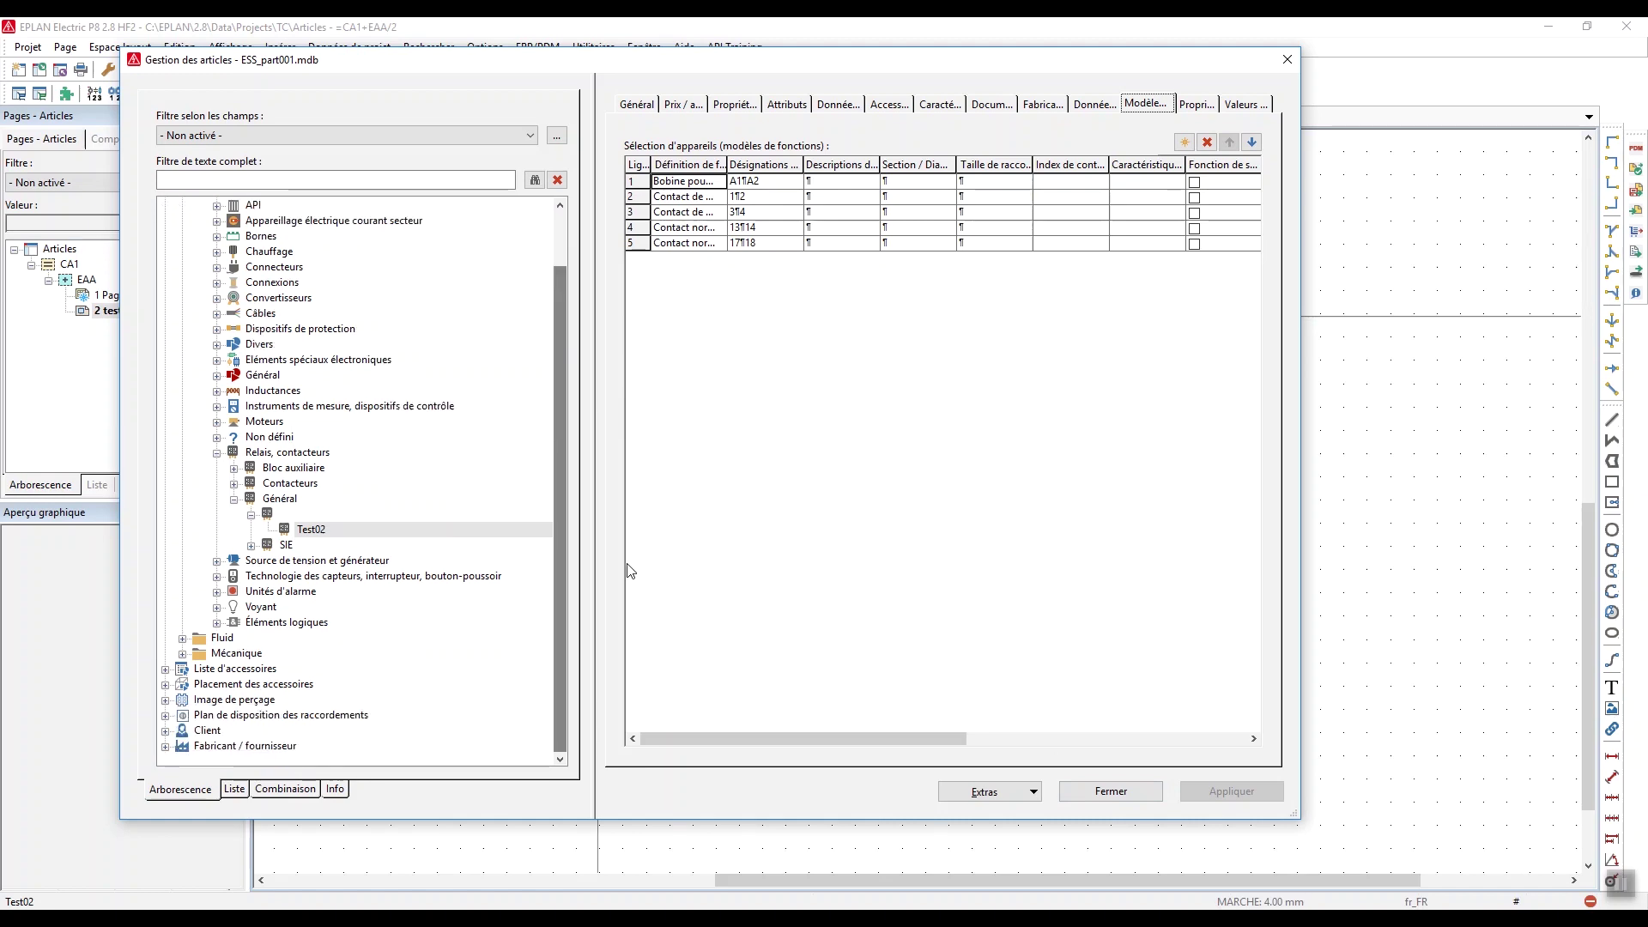
click(1112, 795)
Create a new page after page 2 test under EAA, accepting the default page properties
middle_drag(818, 317, 892, 587)
scroll(859, 369, down, 5)
scroll(893, 587, down, 1)
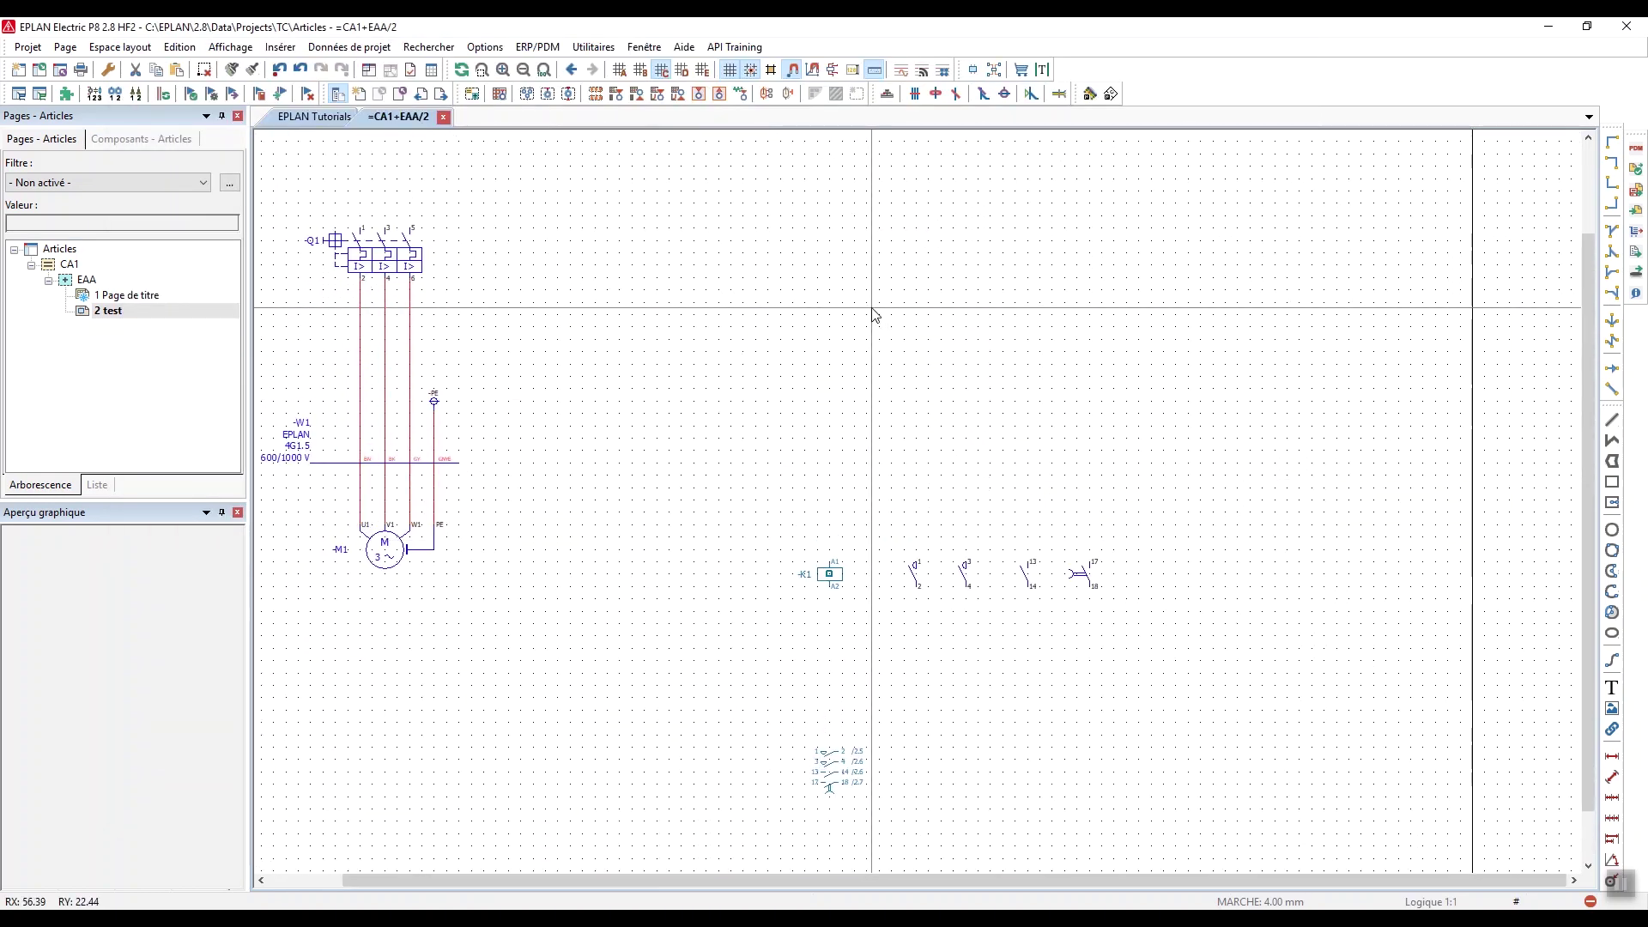
middle_drag(885, 349, 889, 446)
middle_drag(840, 296, 709, 267)
scroll(709, 268, down, 1)
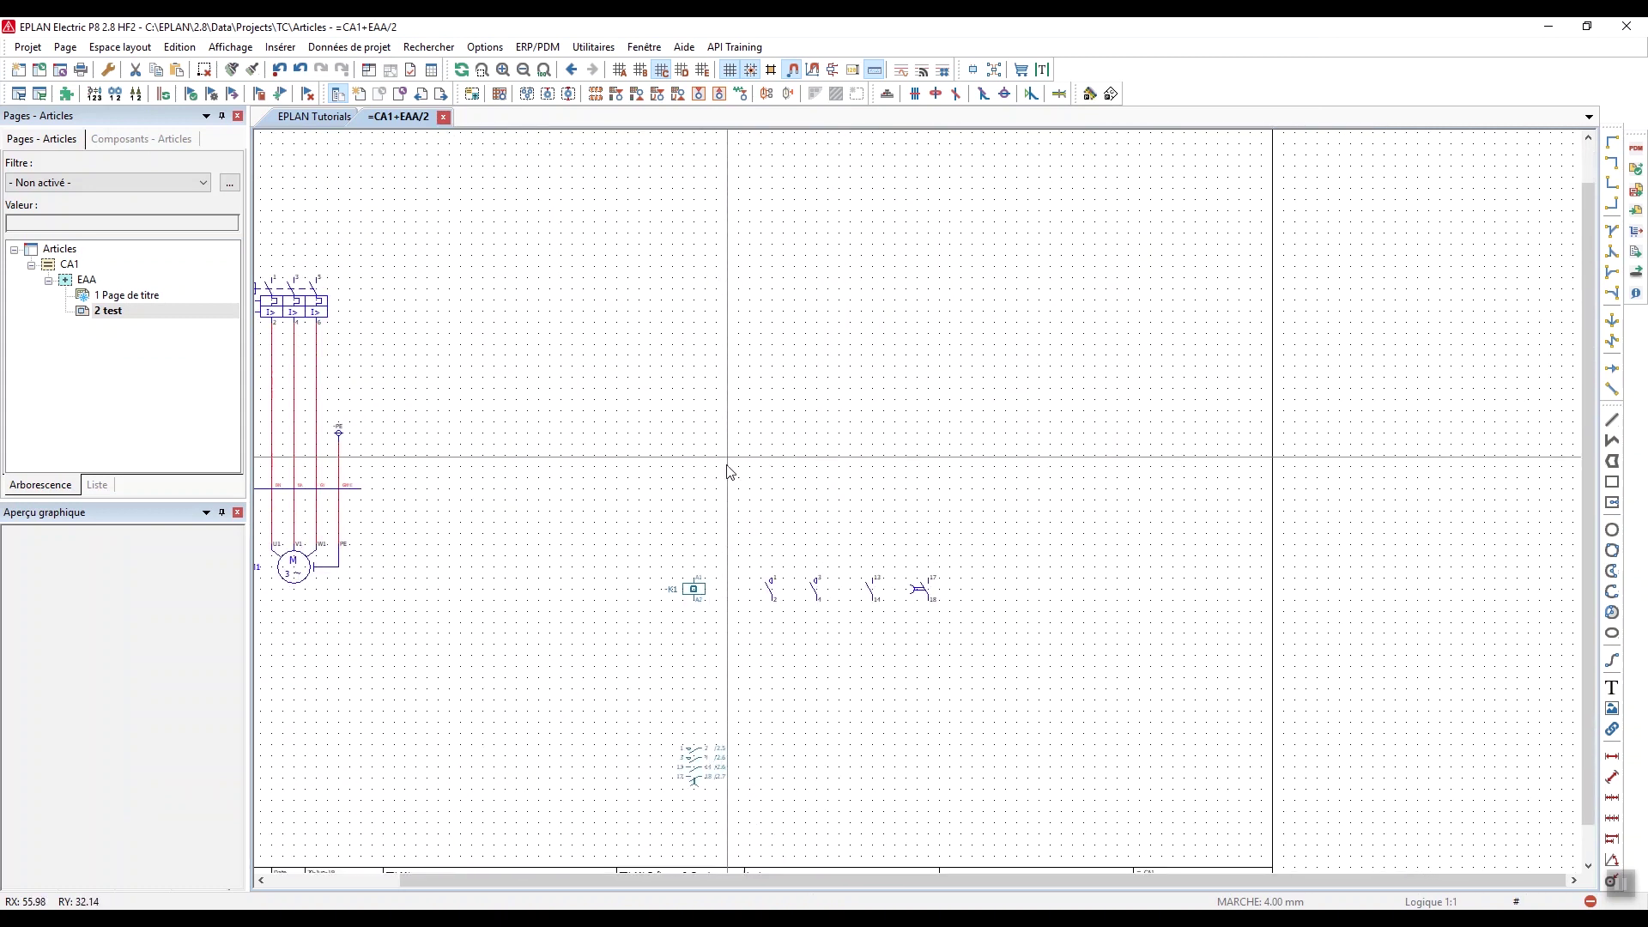
right_click(105, 314)
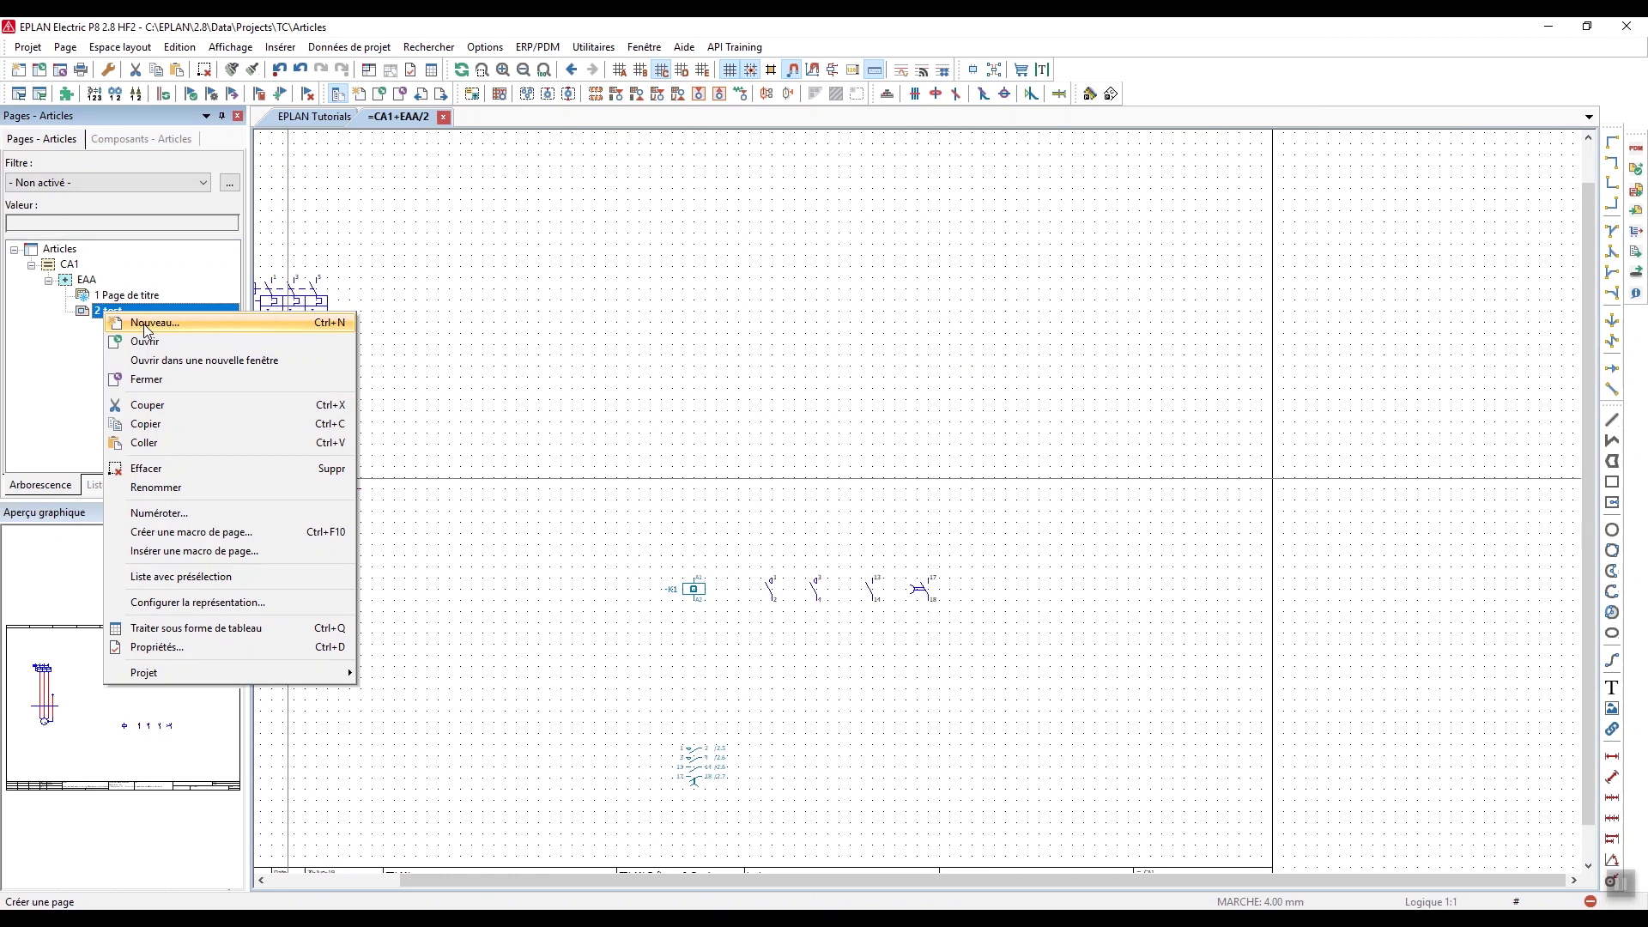
click(146, 324)
click(770, 650)
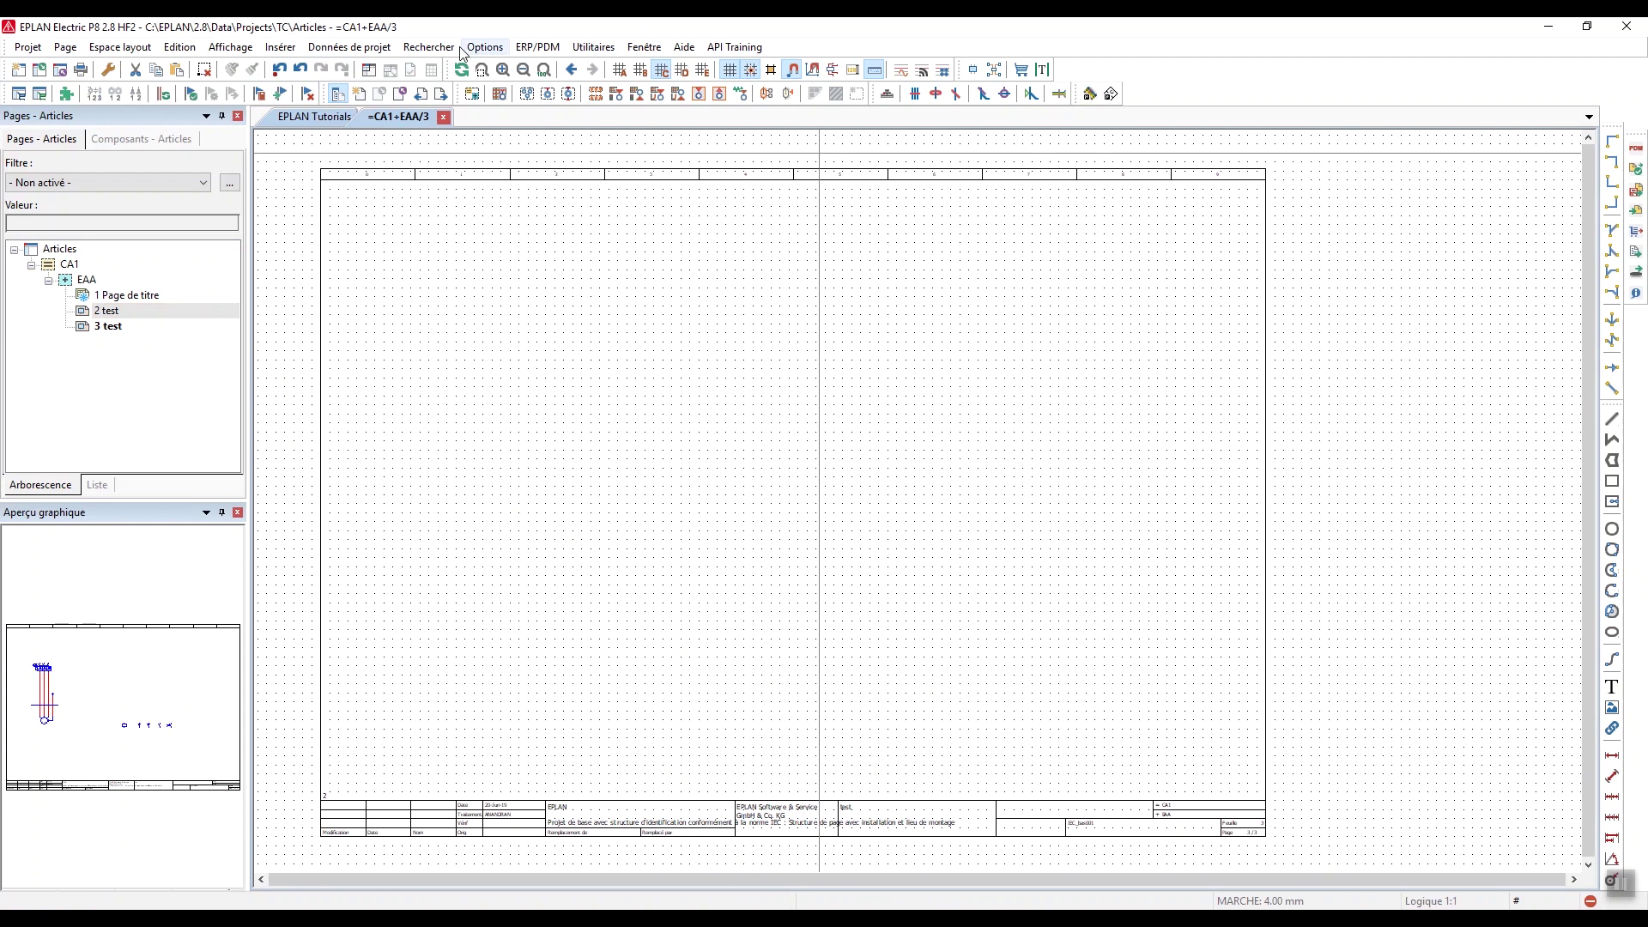
Draw a black box about 84 × 44 mm on page 3 with default properties, and widen it by moving its right edge outward
click(527, 93)
click(591, 414)
click(781, 512)
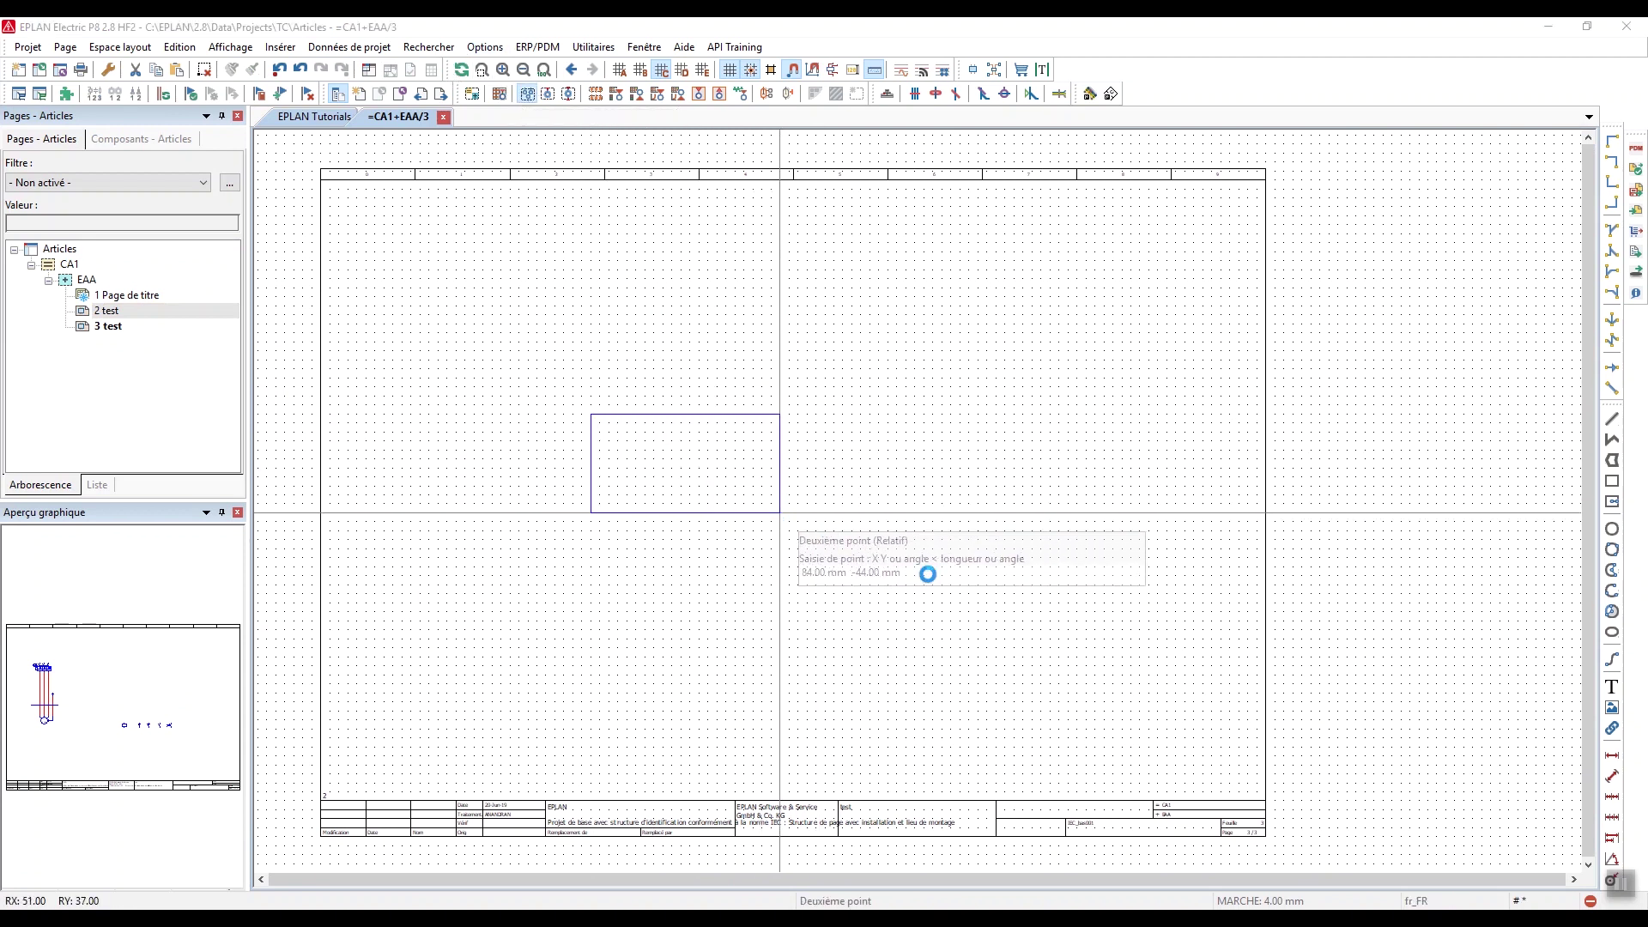
click(971, 735)
scroll(740, 485, up, 3)
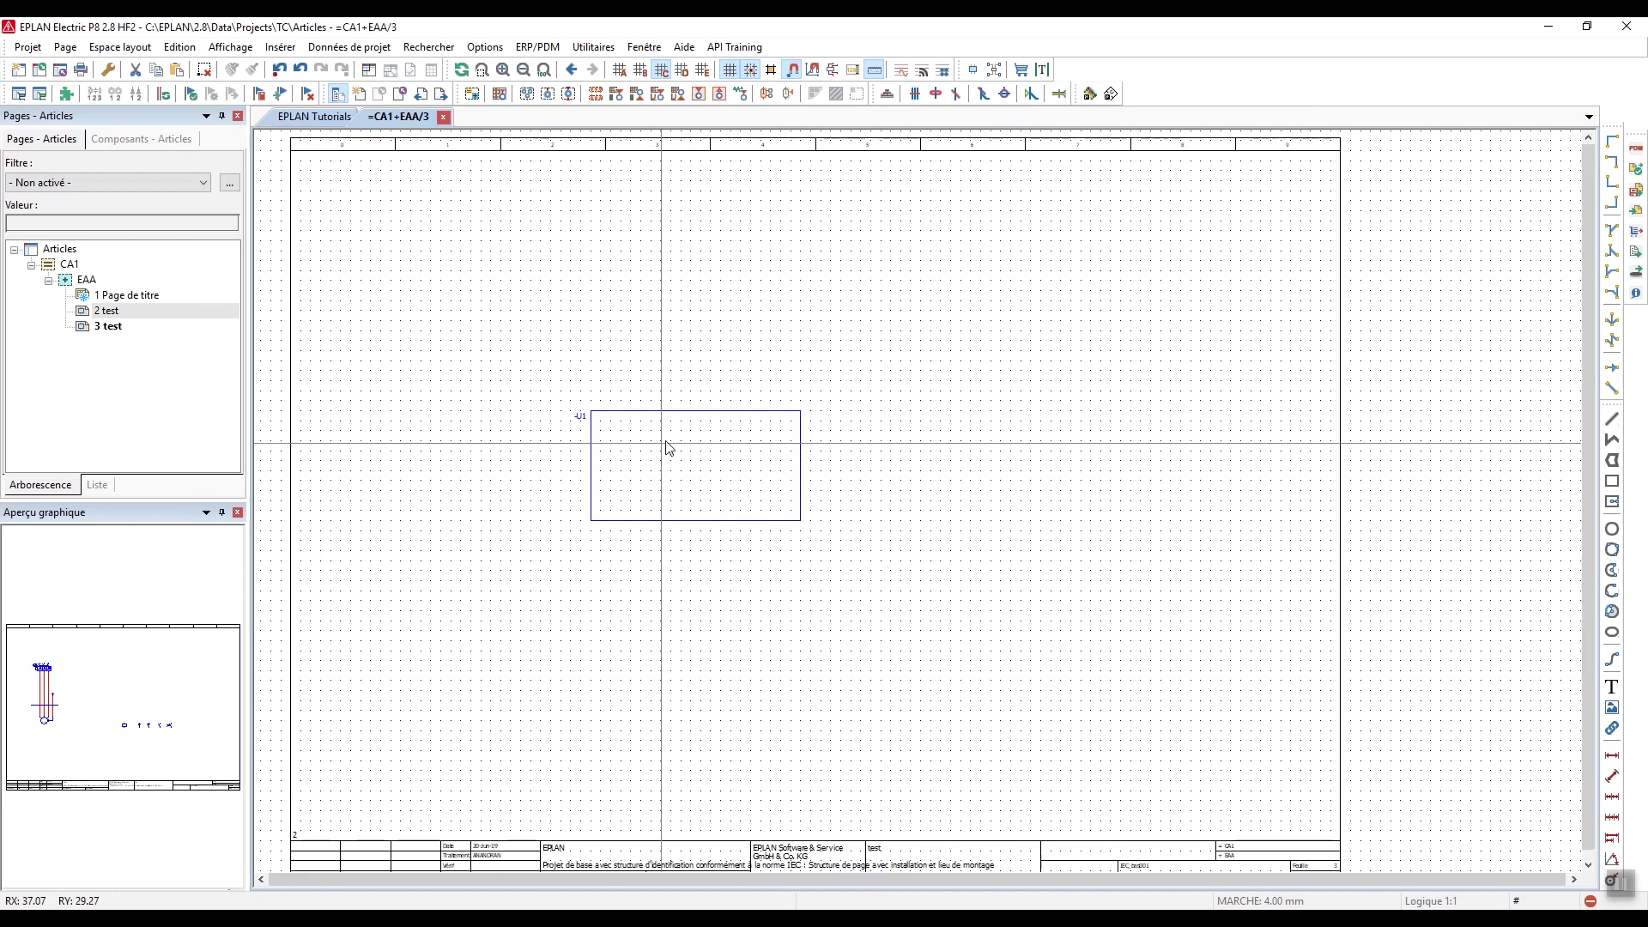
click(850, 474)
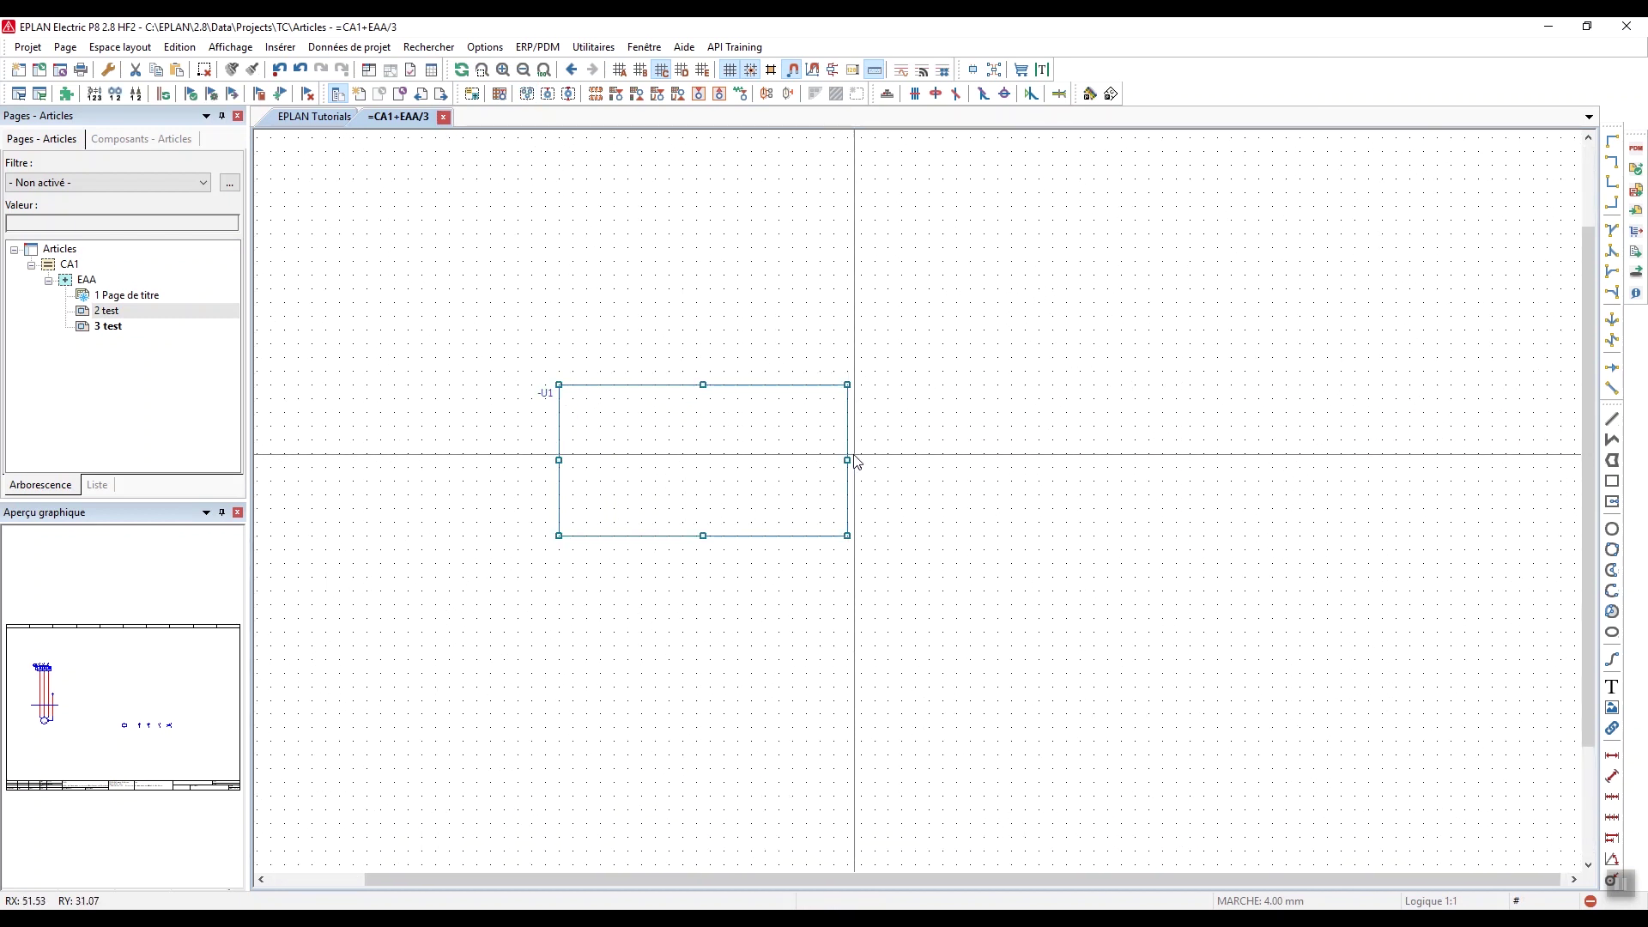
drag(847, 462, 902, 464)
key(Escape)
Place a device connection point just inside the black box's upper edge near the left corner, with connection designation L1
click(547, 94)
scroll(568, 475, up, 2)
click(580, 350)
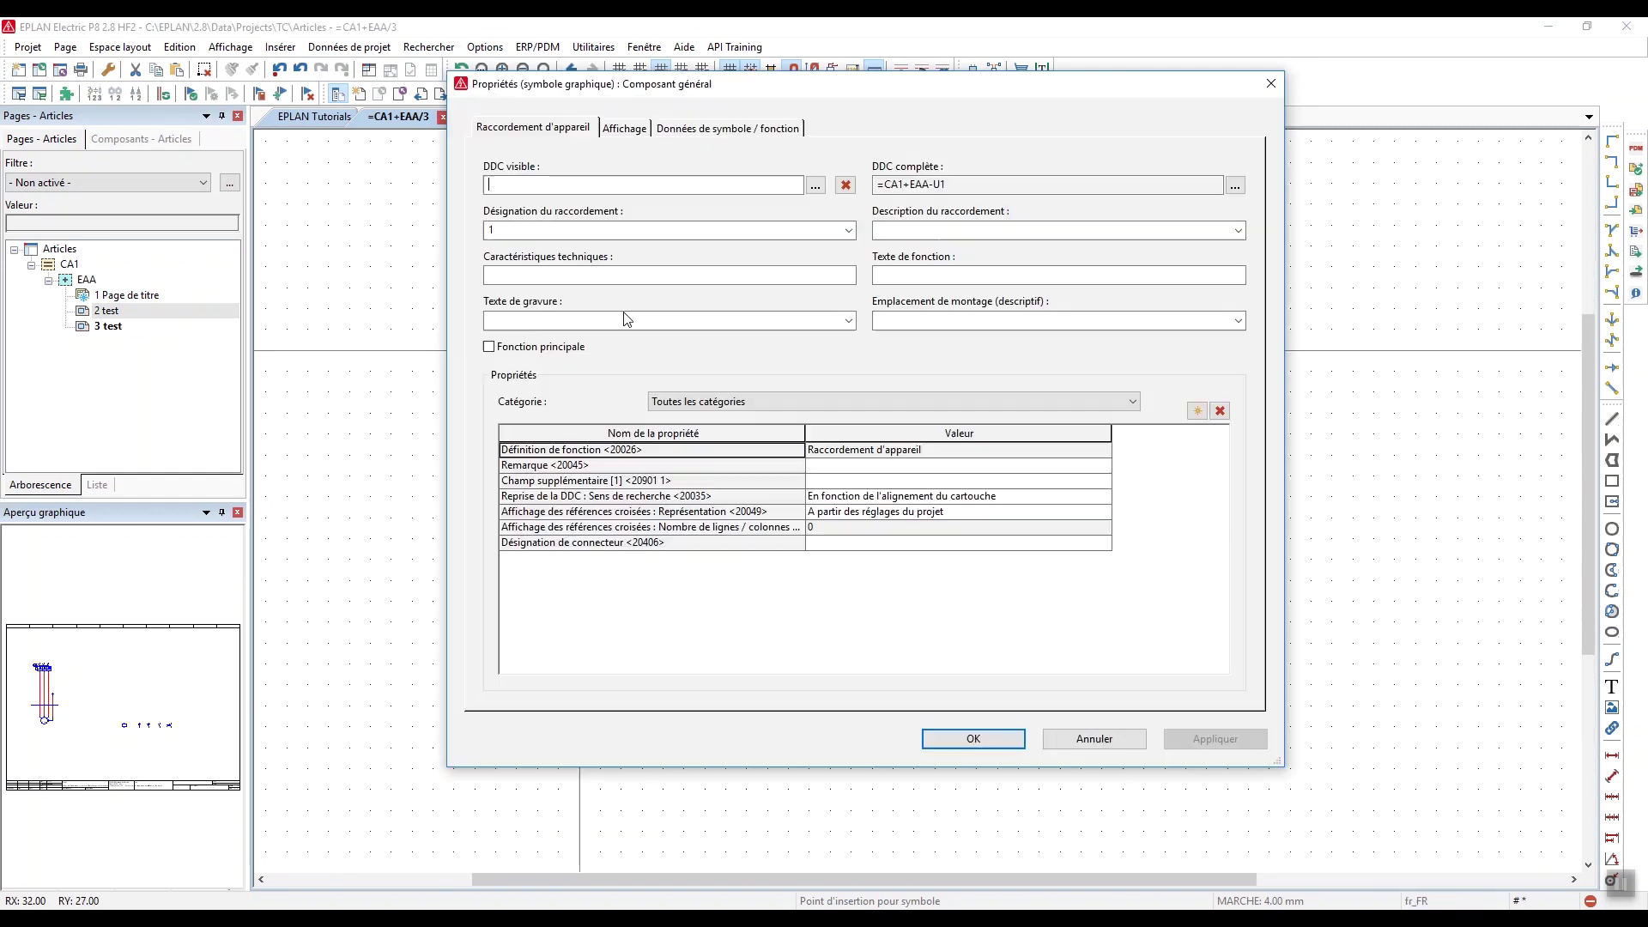
text(L1)
key(Return)
Add two more device connection points in the same row right of L1, with connection designations L2 and L3
click(615, 349)
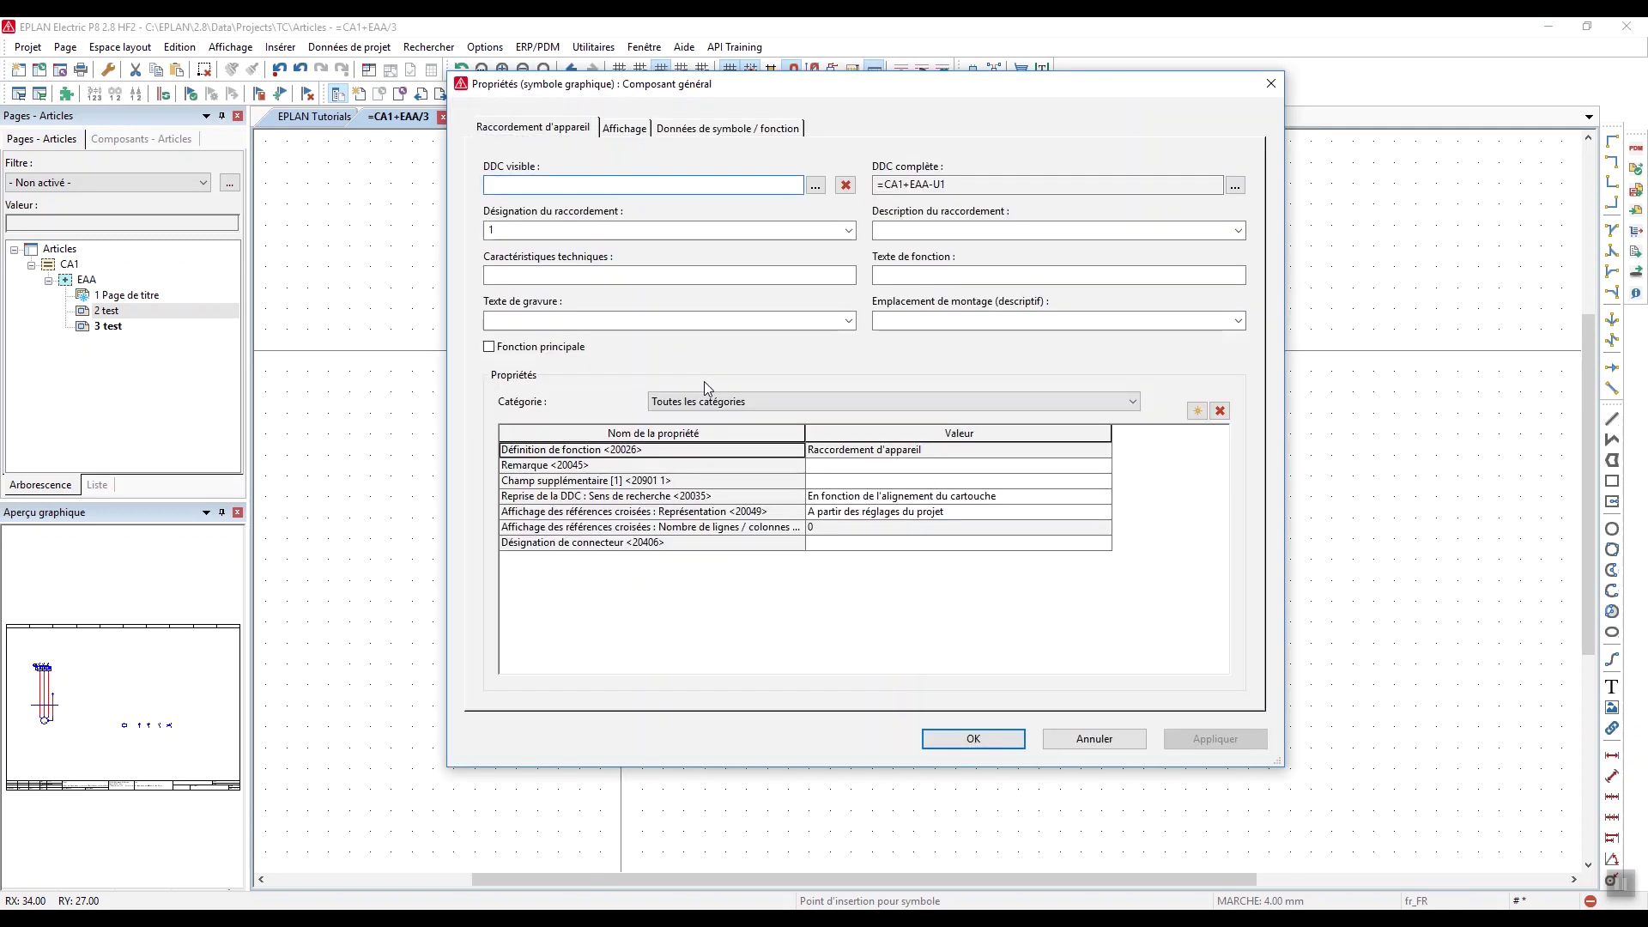
click(559, 229)
text(L2)
key(Return)
click(669, 336)
click(498, 233)
text(L3)
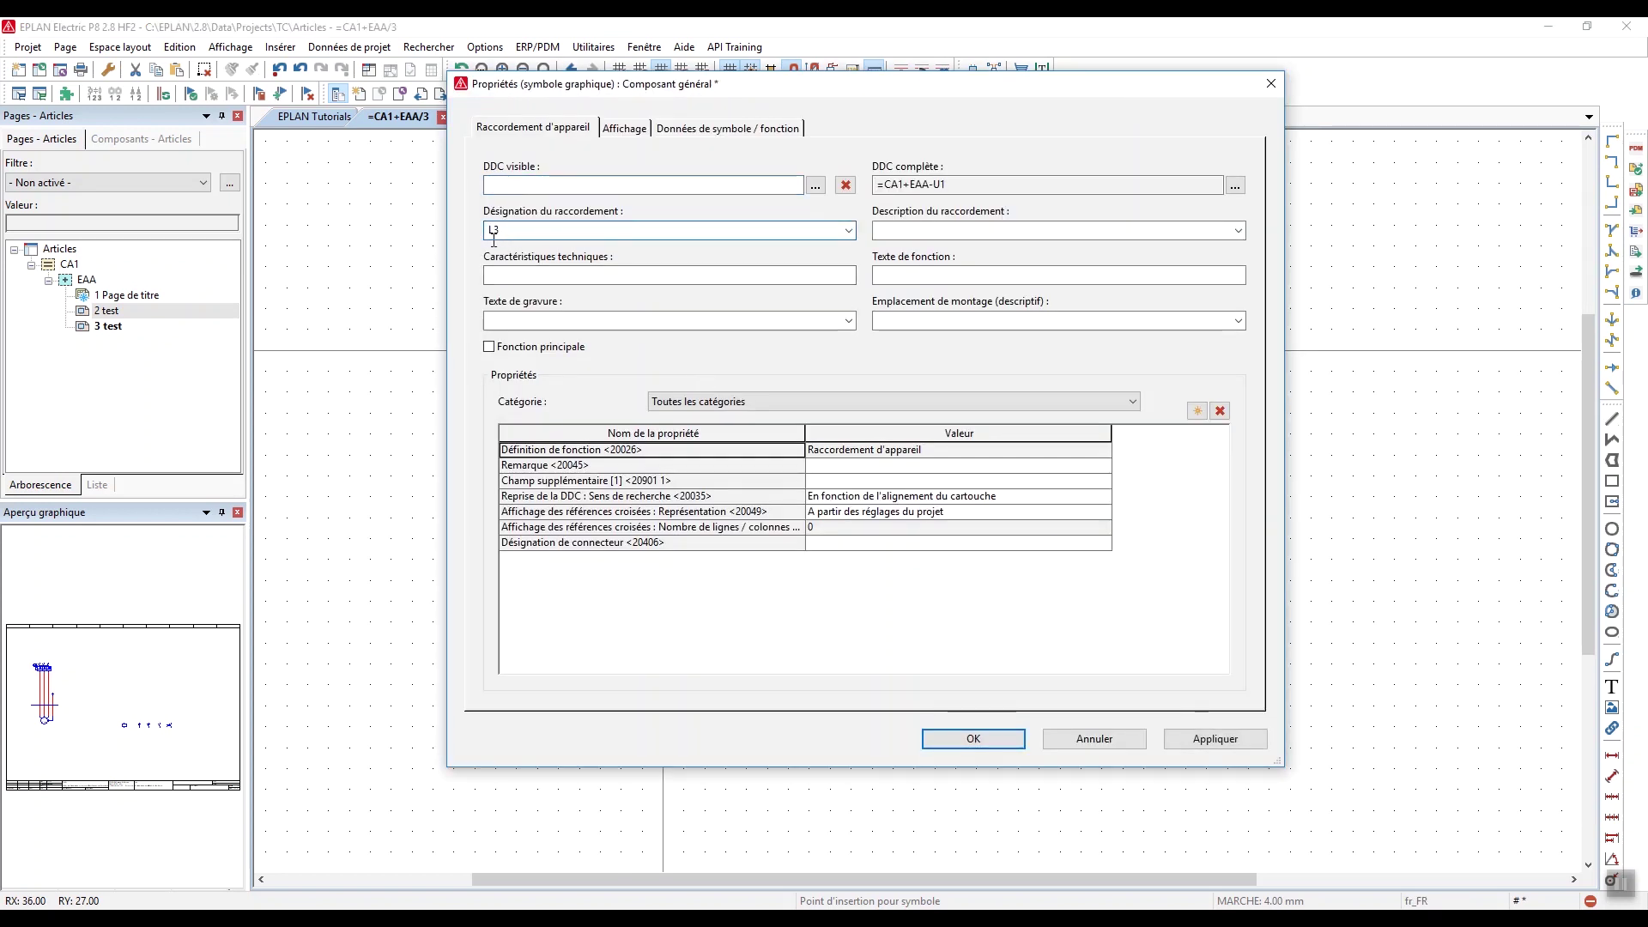
click(940, 739)
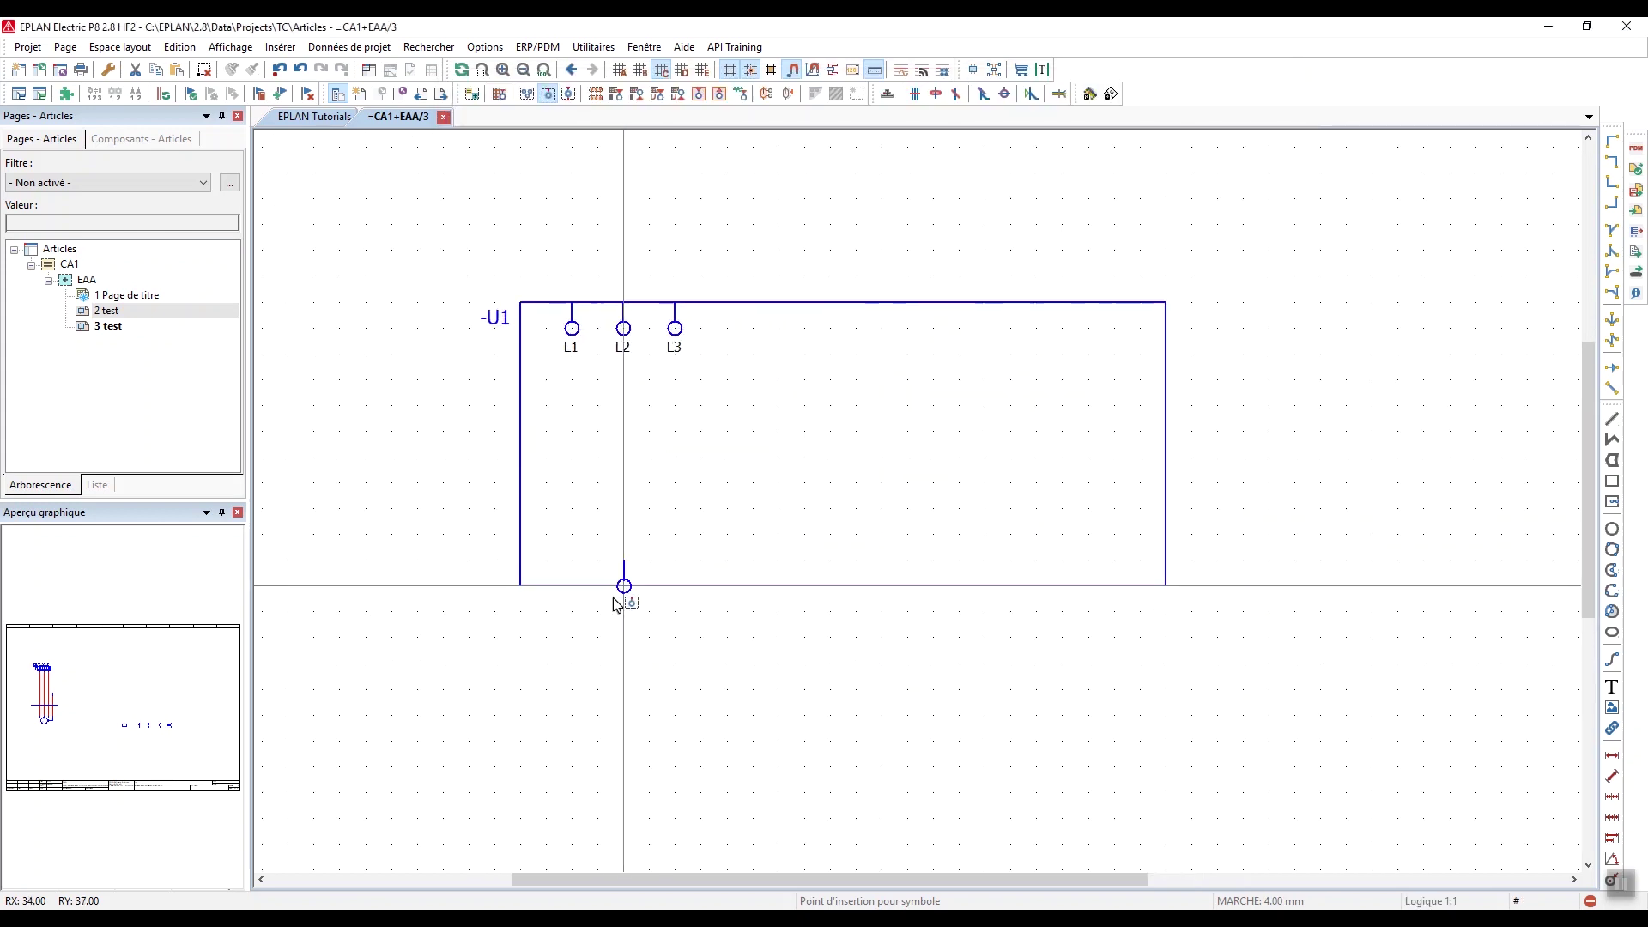
Place three device connection points just inside the black box's lower edge below L1–L3, with connection designations U, V and W
click(575, 558)
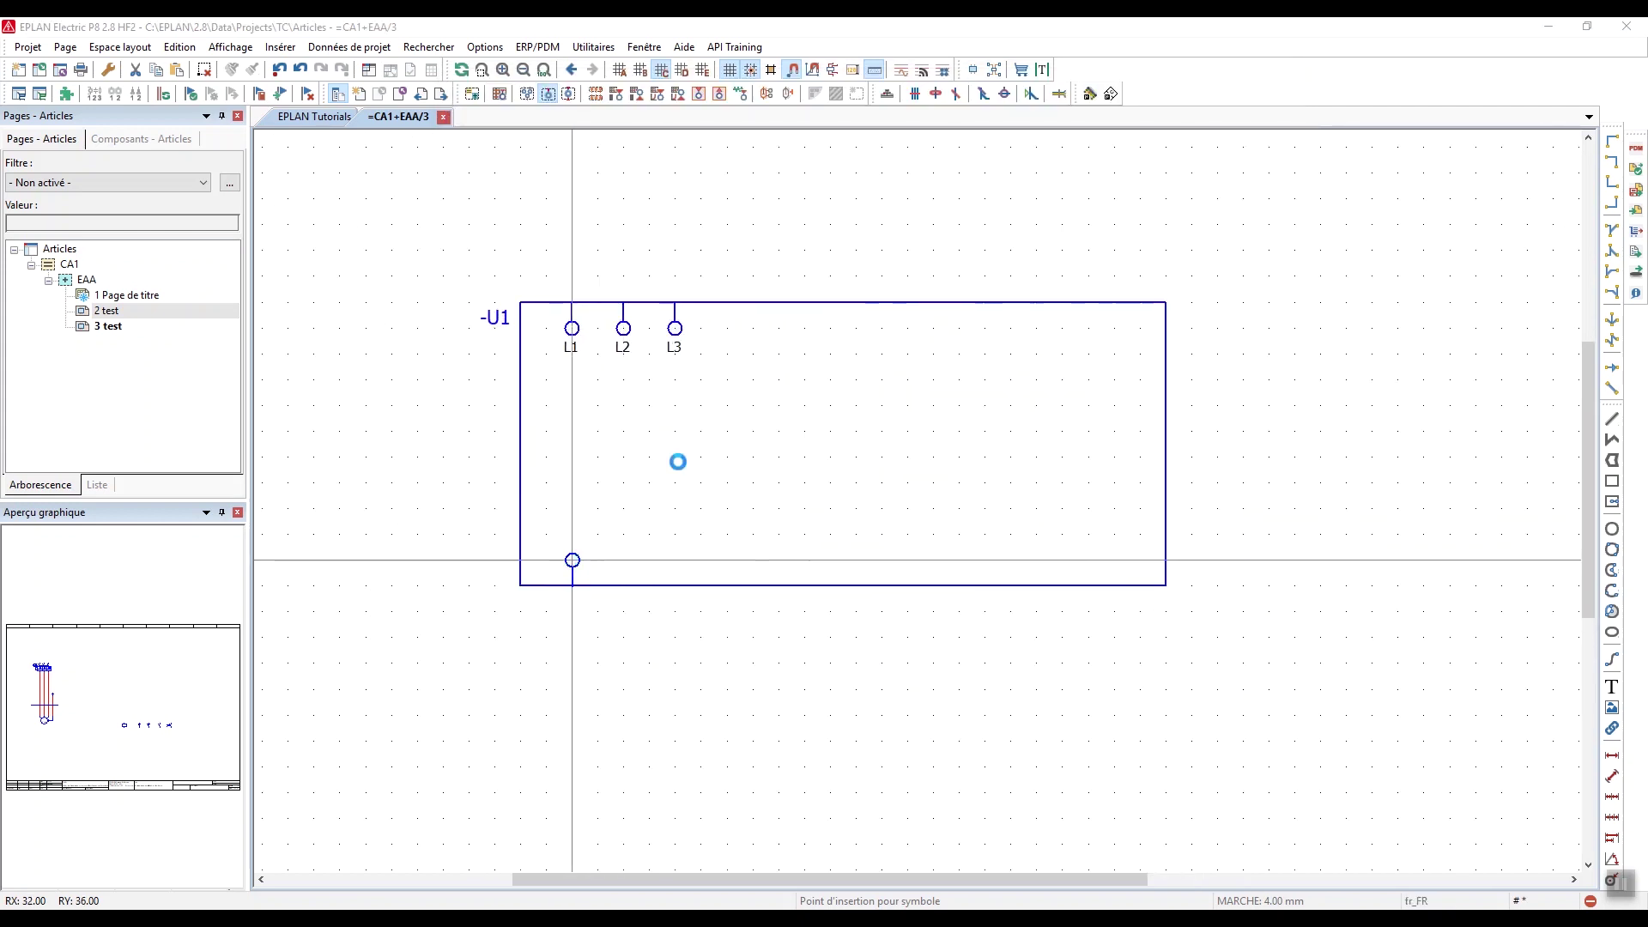
text(U)
key(Return)
click(623, 560)
text(V)
key(Return)
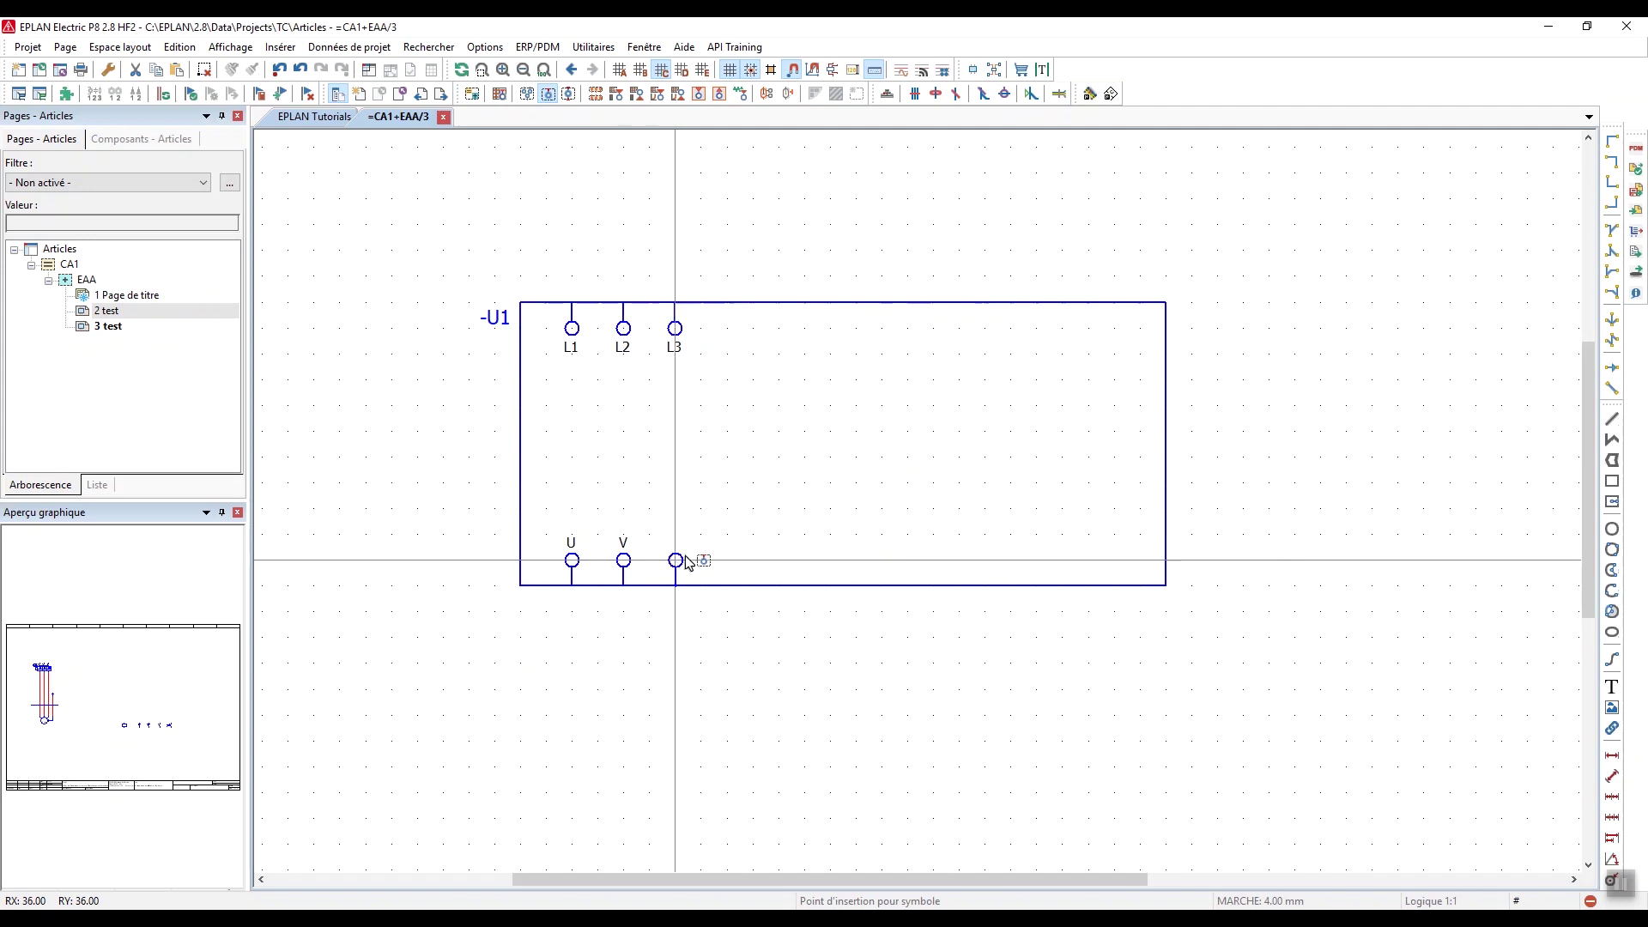
click(674, 560)
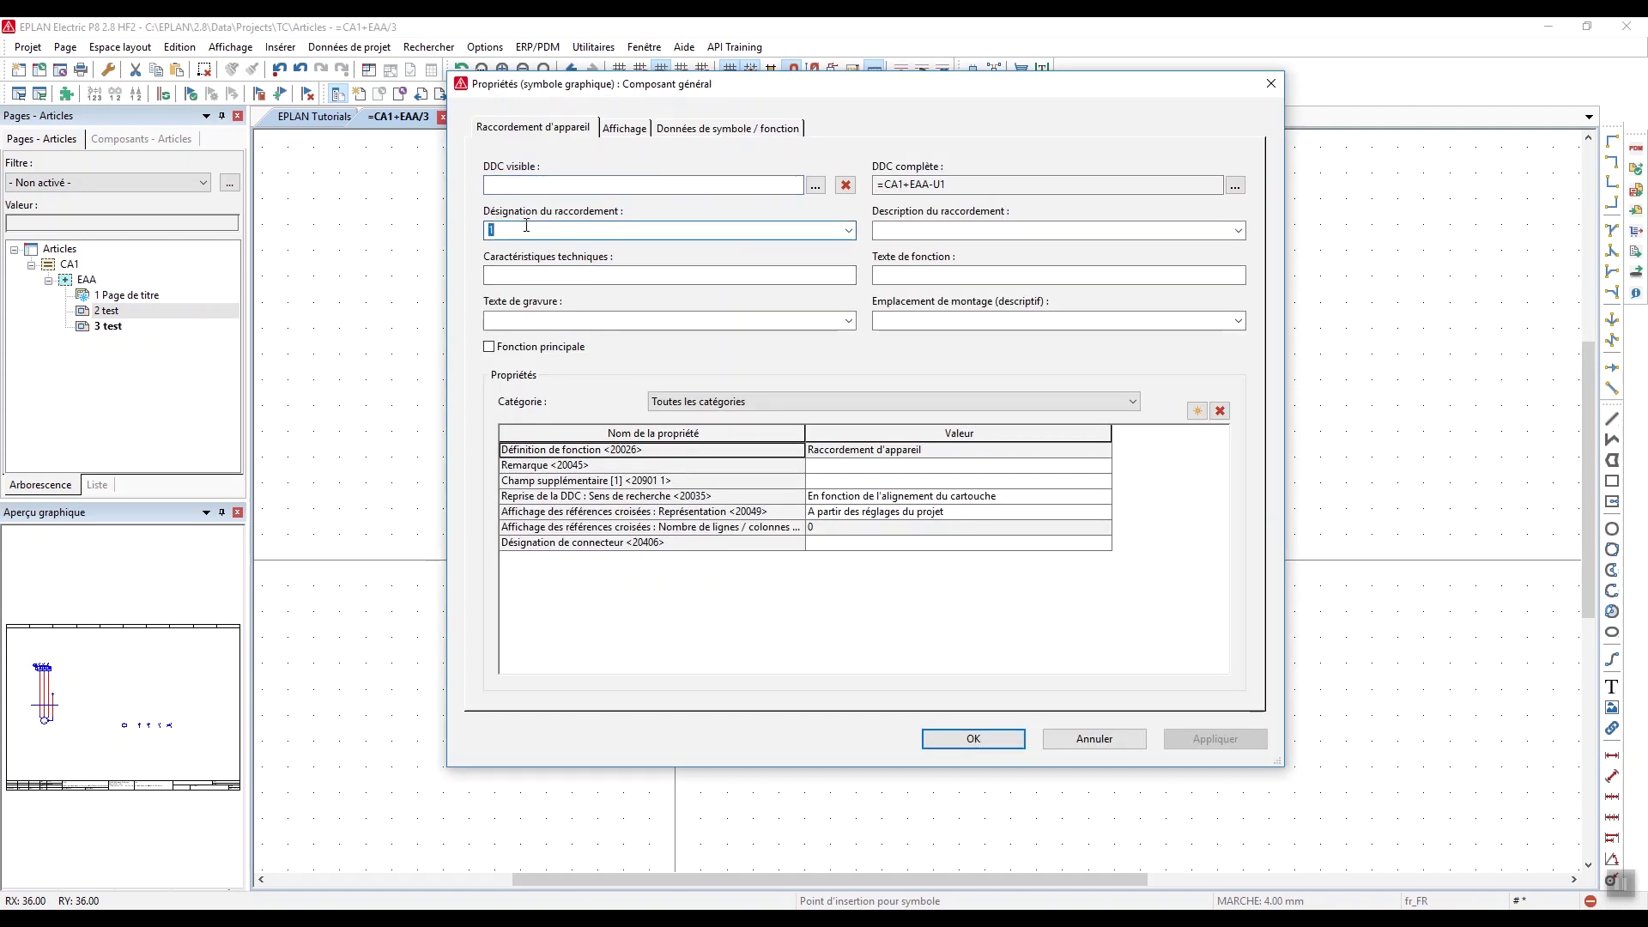
text(W)
key(Return)
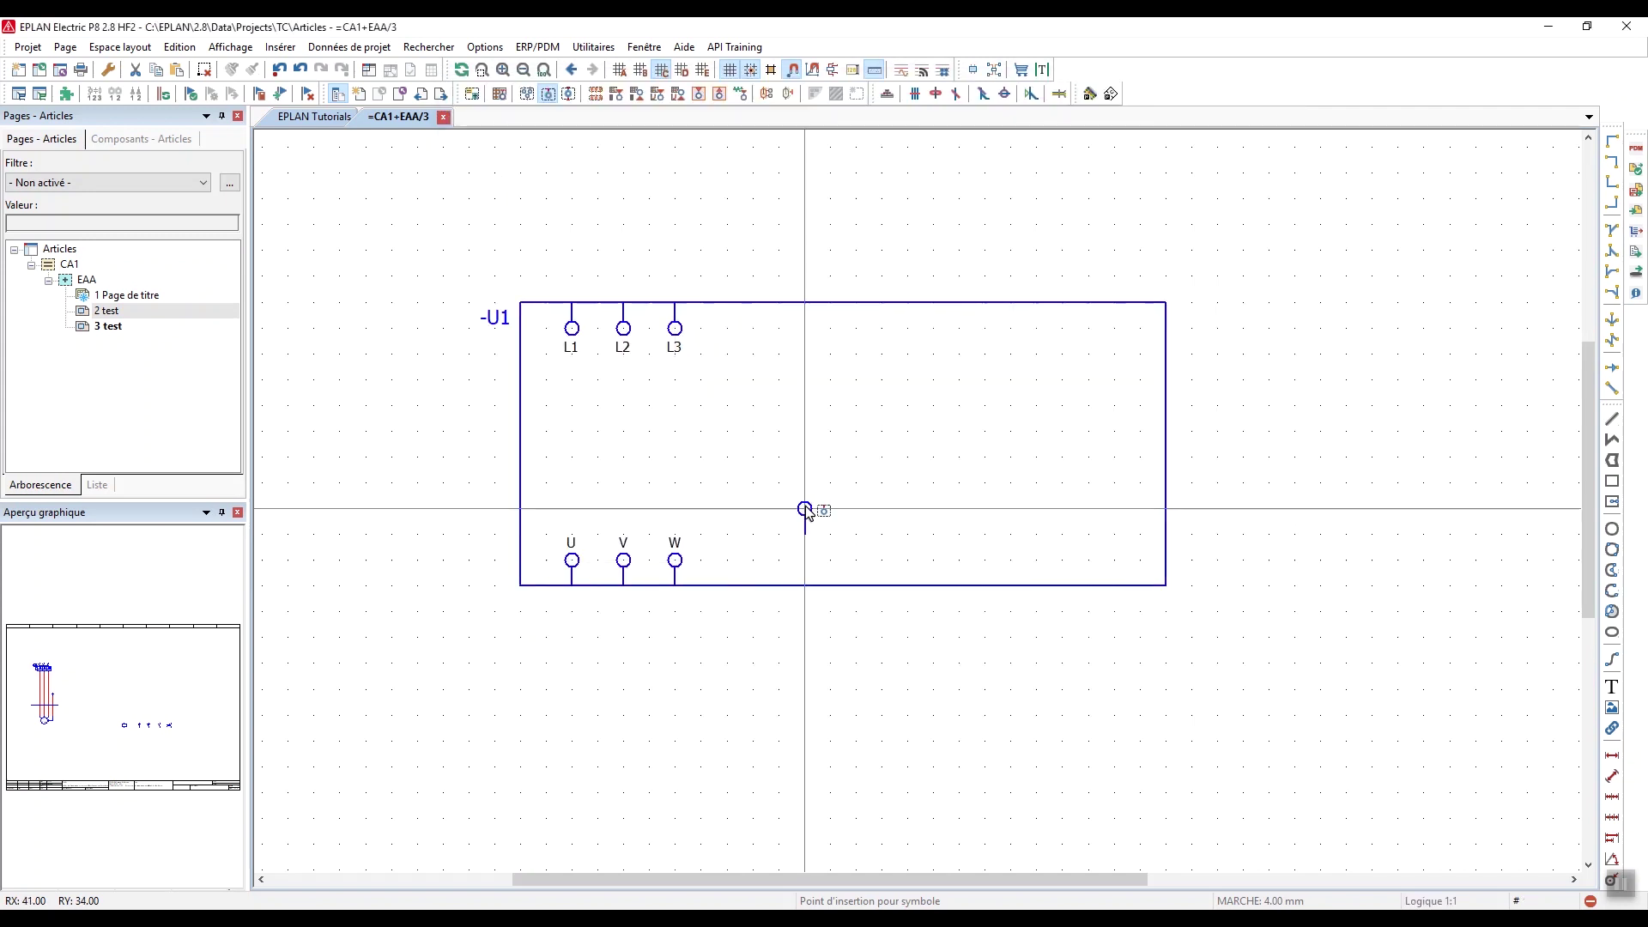
key(Escape)
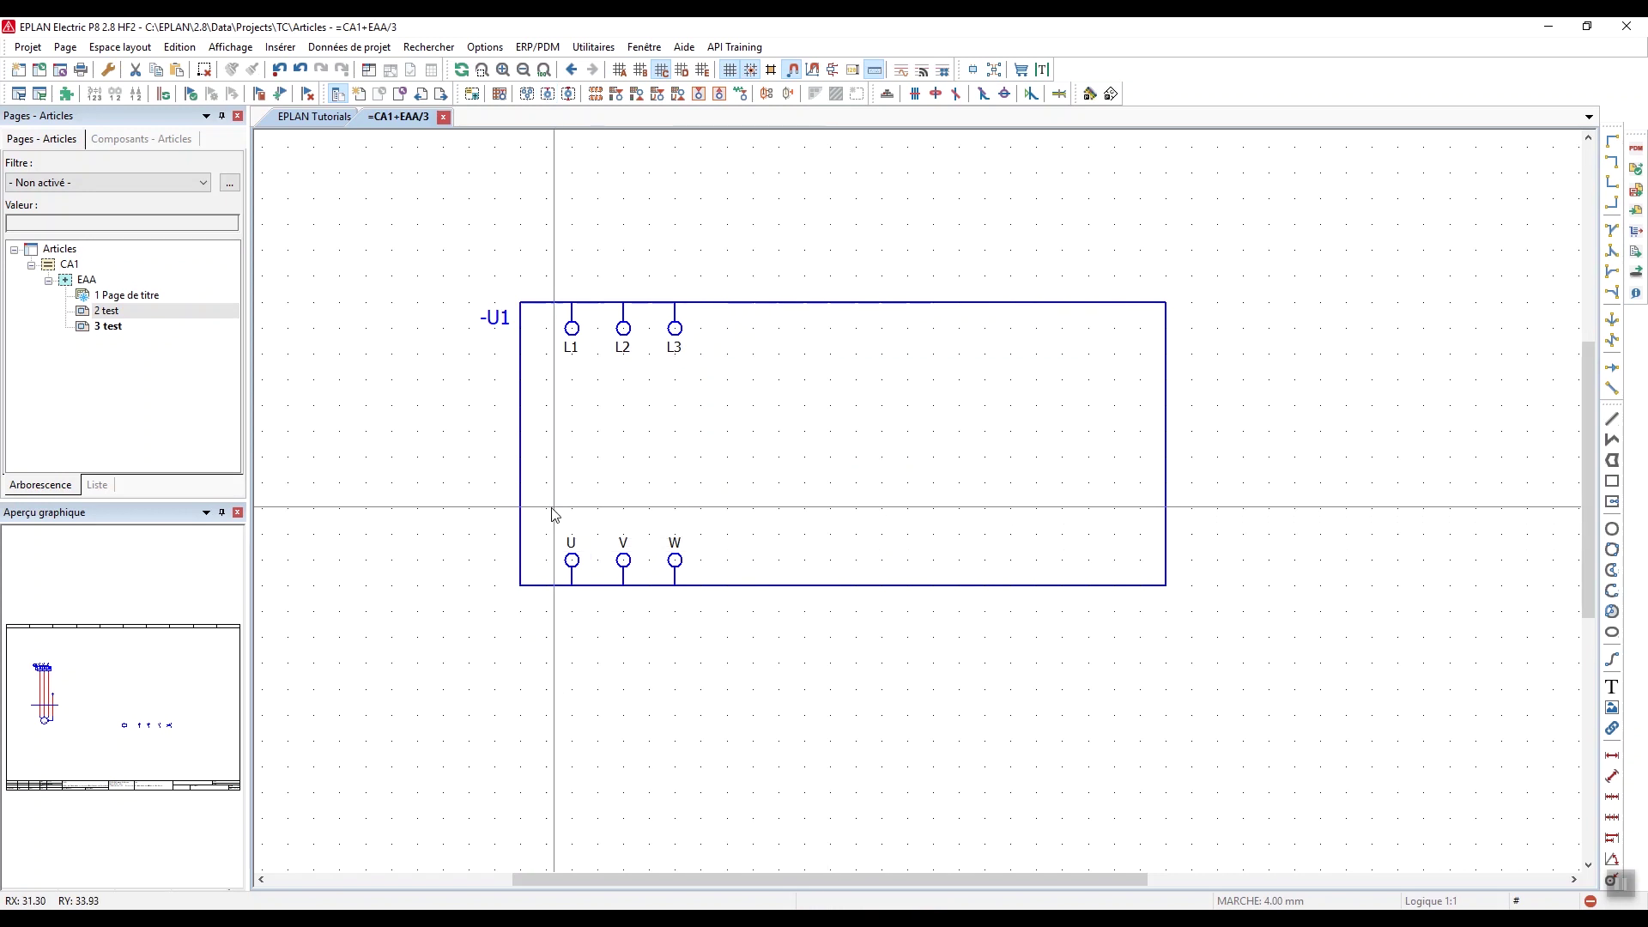
Move the device connection points U, V and W together about 12 mm upward inside the black box
drag(483, 522, 797, 631)
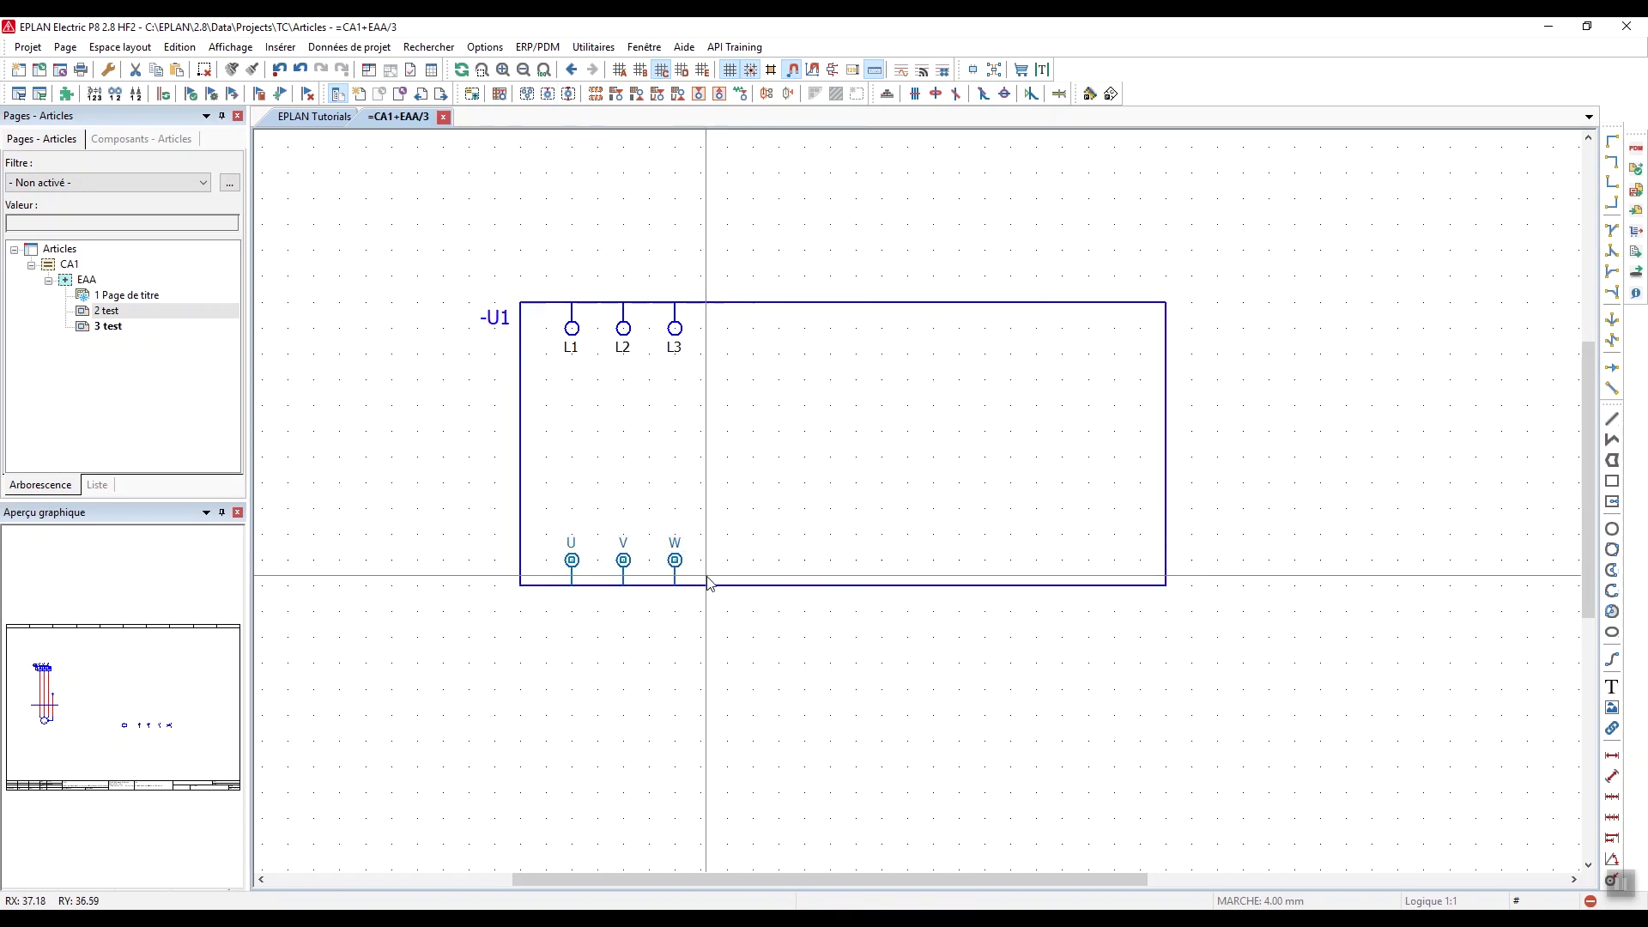
click(797, 577)
click(798, 584)
drag(546, 532, 669, 488)
Shrink the black box to about 72 × 32 mm by moving its lower edge up to the U, V, W connections and its right edge inward
click(845, 586)
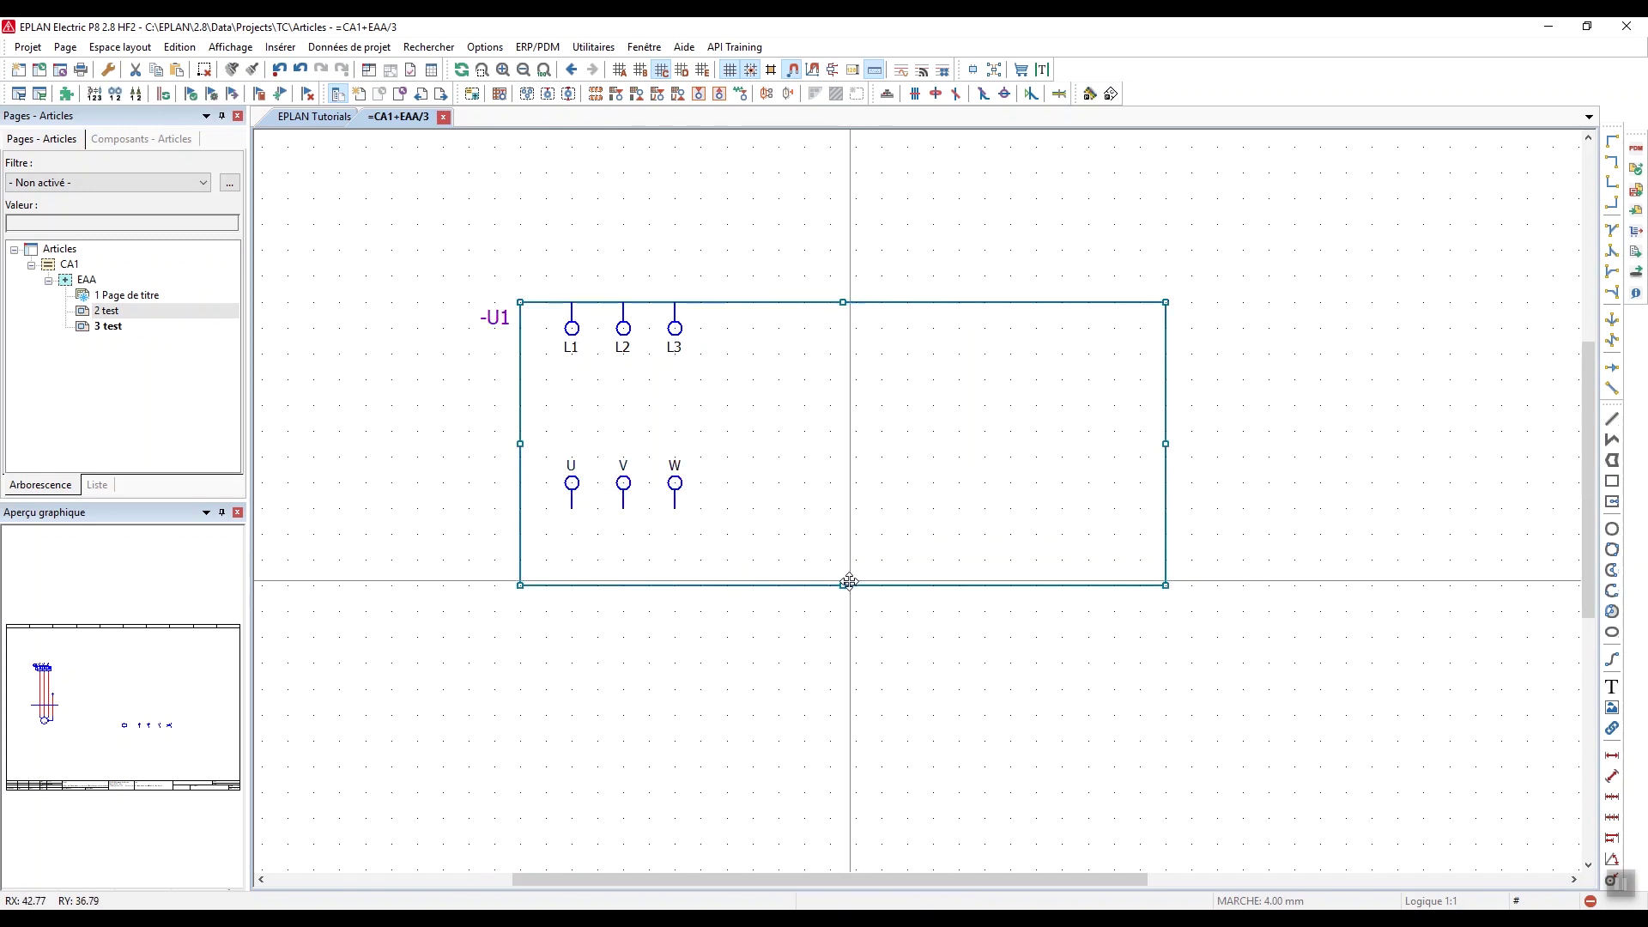
drag(846, 585, 843, 508)
drag(1165, 405, 984, 408)
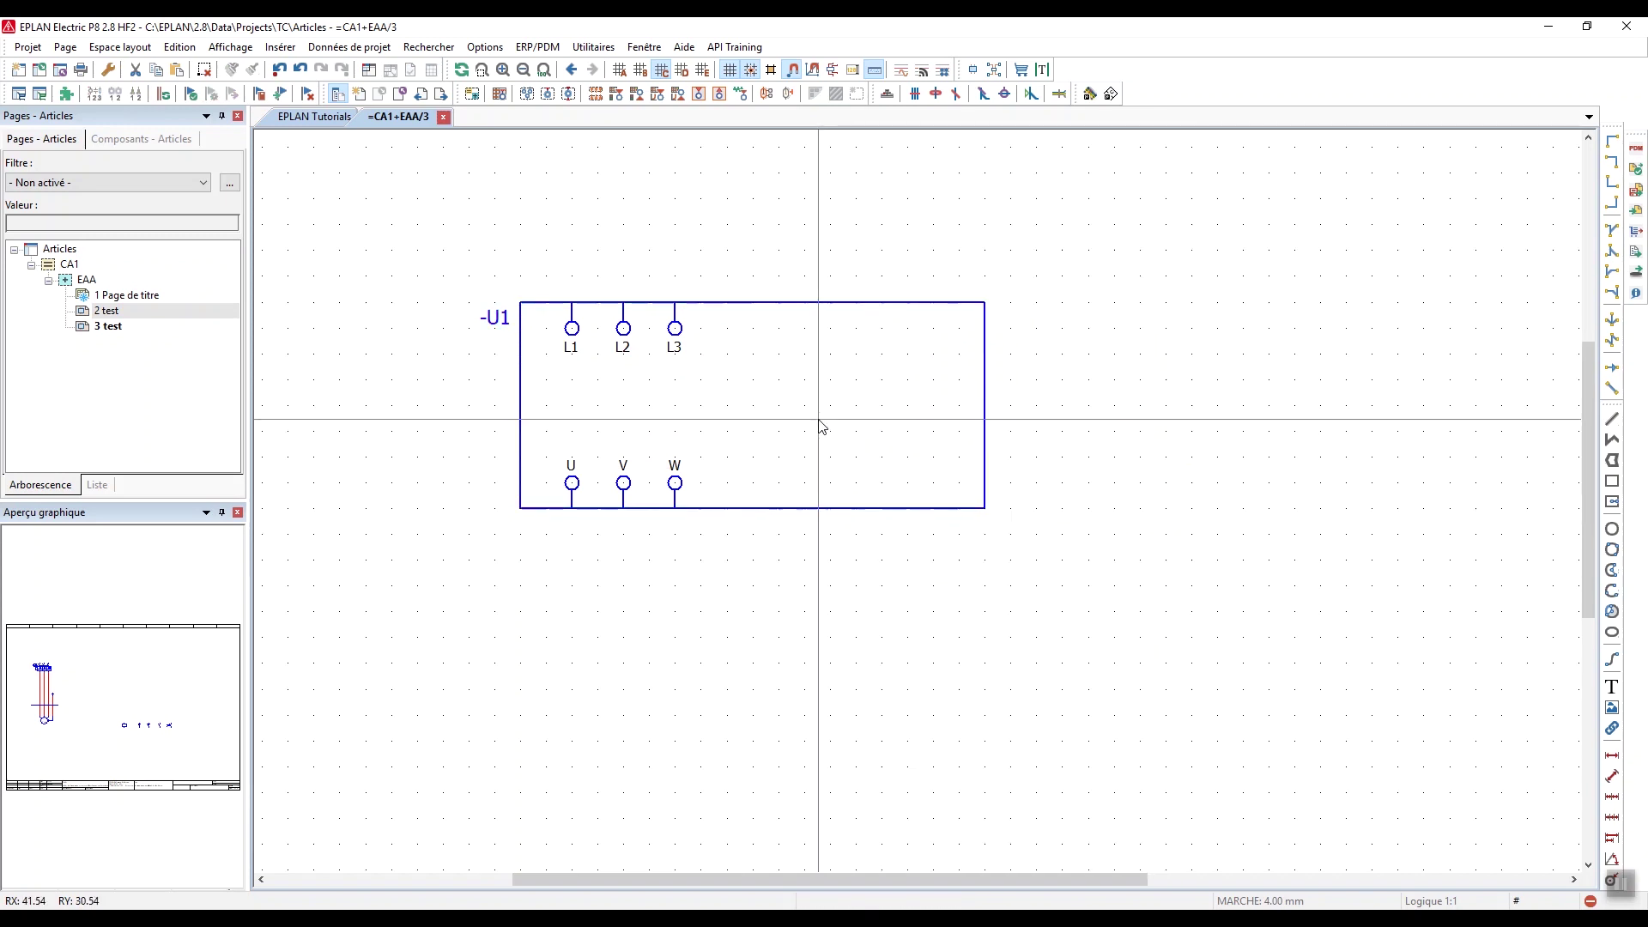
Place the path function text "Fabricant XXX-XX" between the two rows of connections in the black box
click(695, 431)
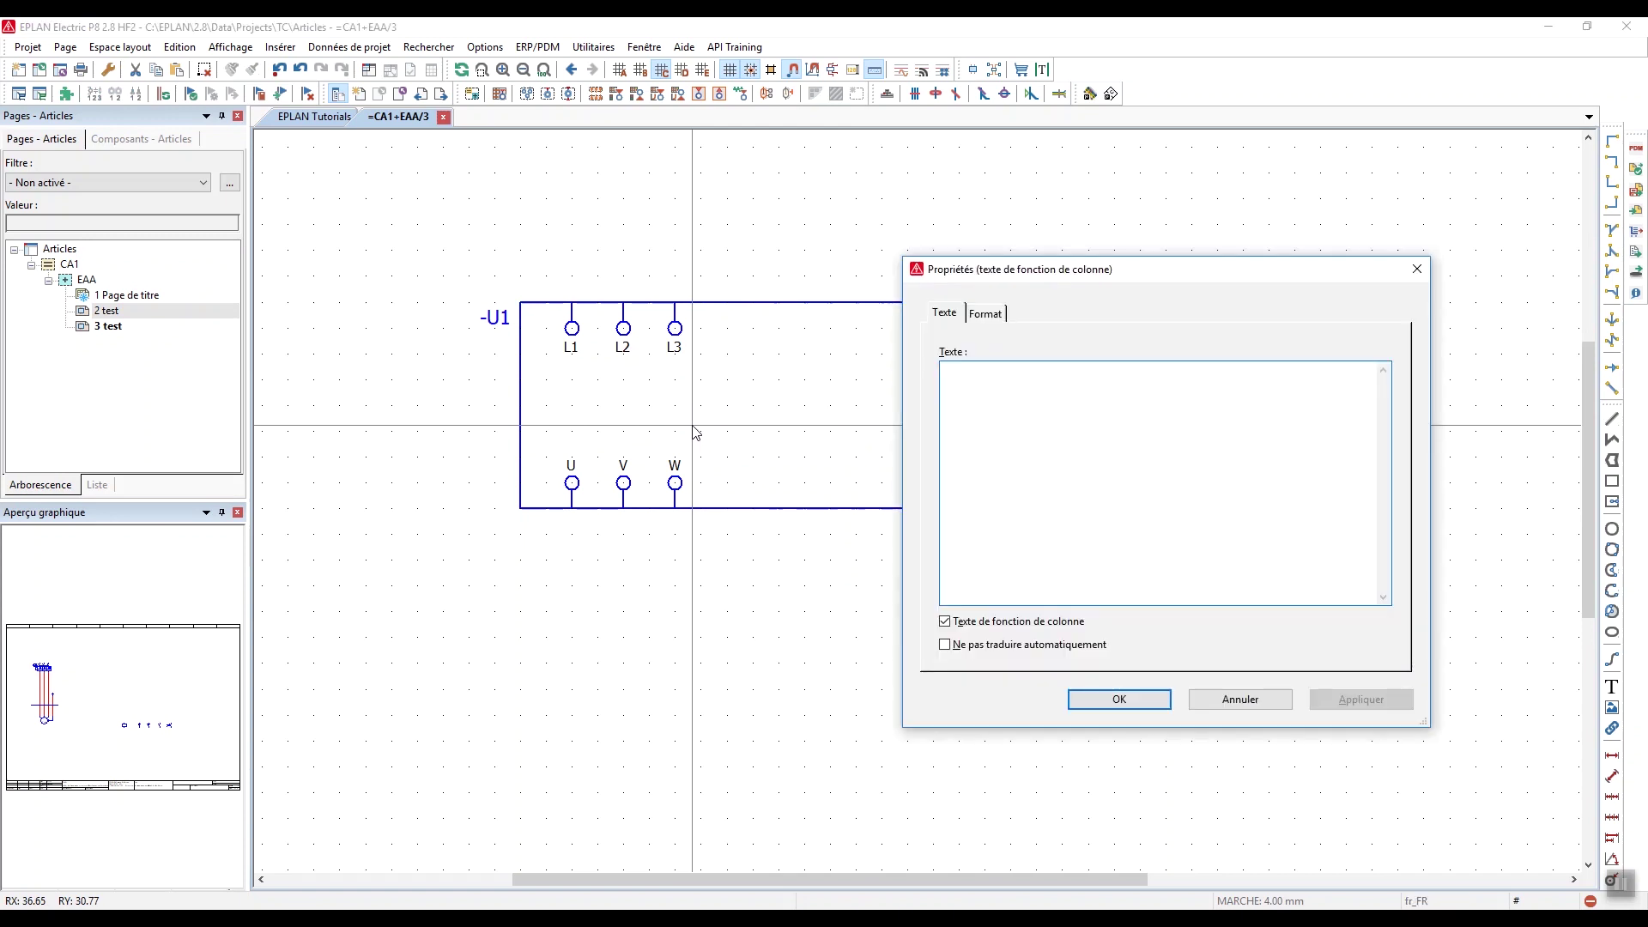
text(Fabricant XXX-XX)
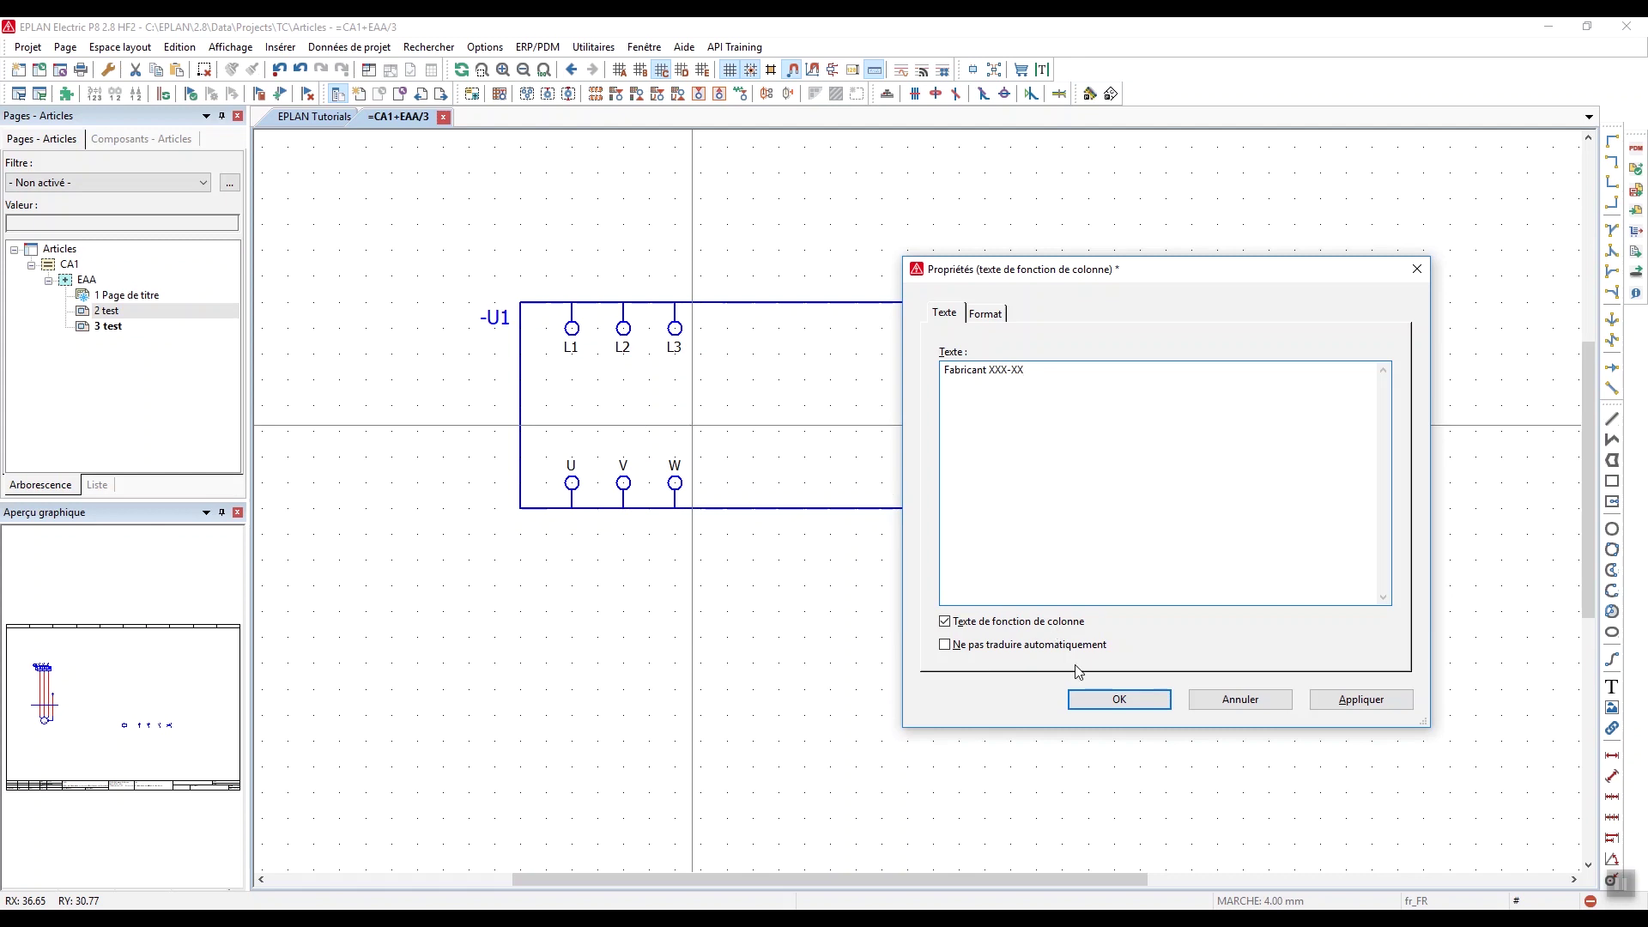
click(1118, 699)
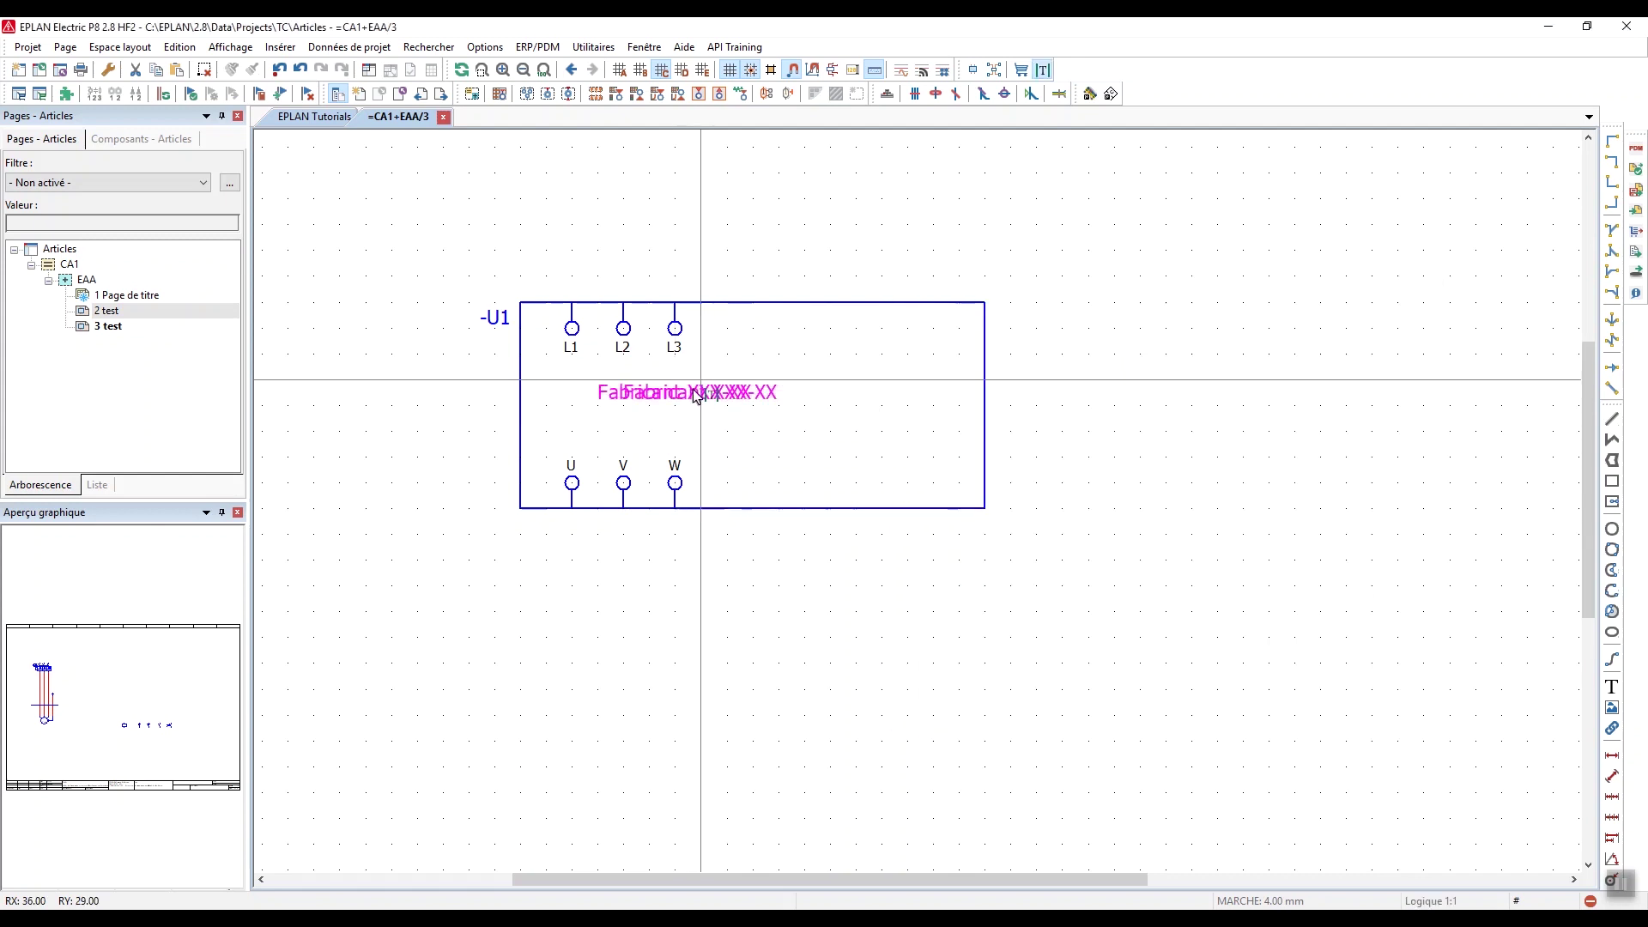
Set the font size of the Fabricant XXX-XX text to 7.00 mm and centre the text inside the black box
click(675, 393)
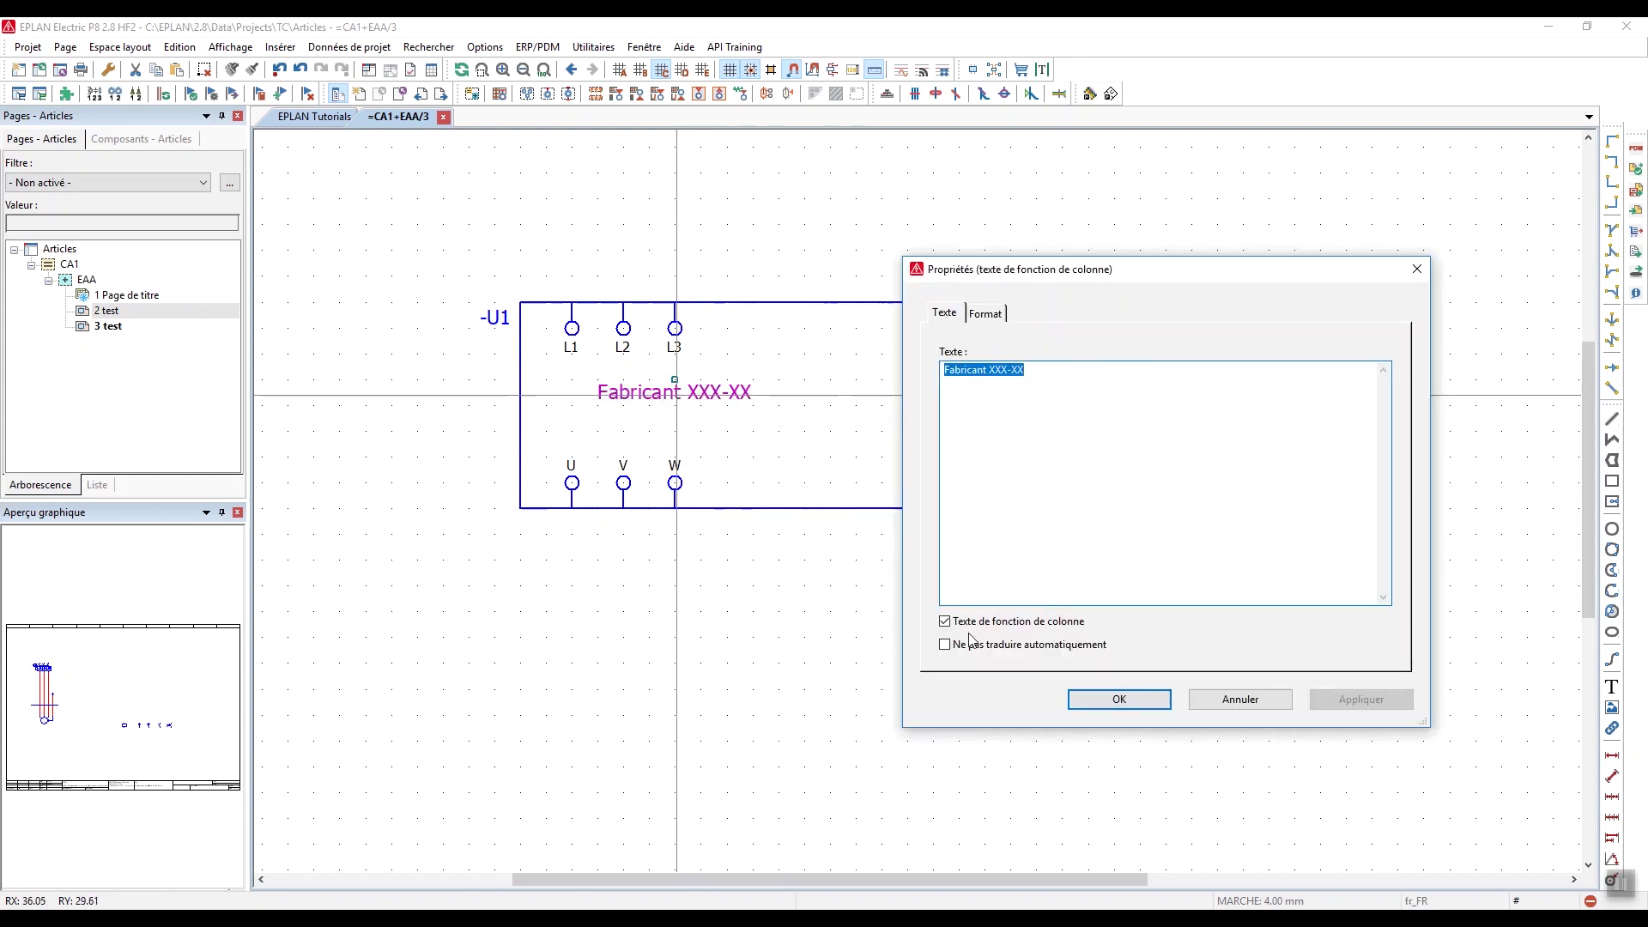
click(986, 314)
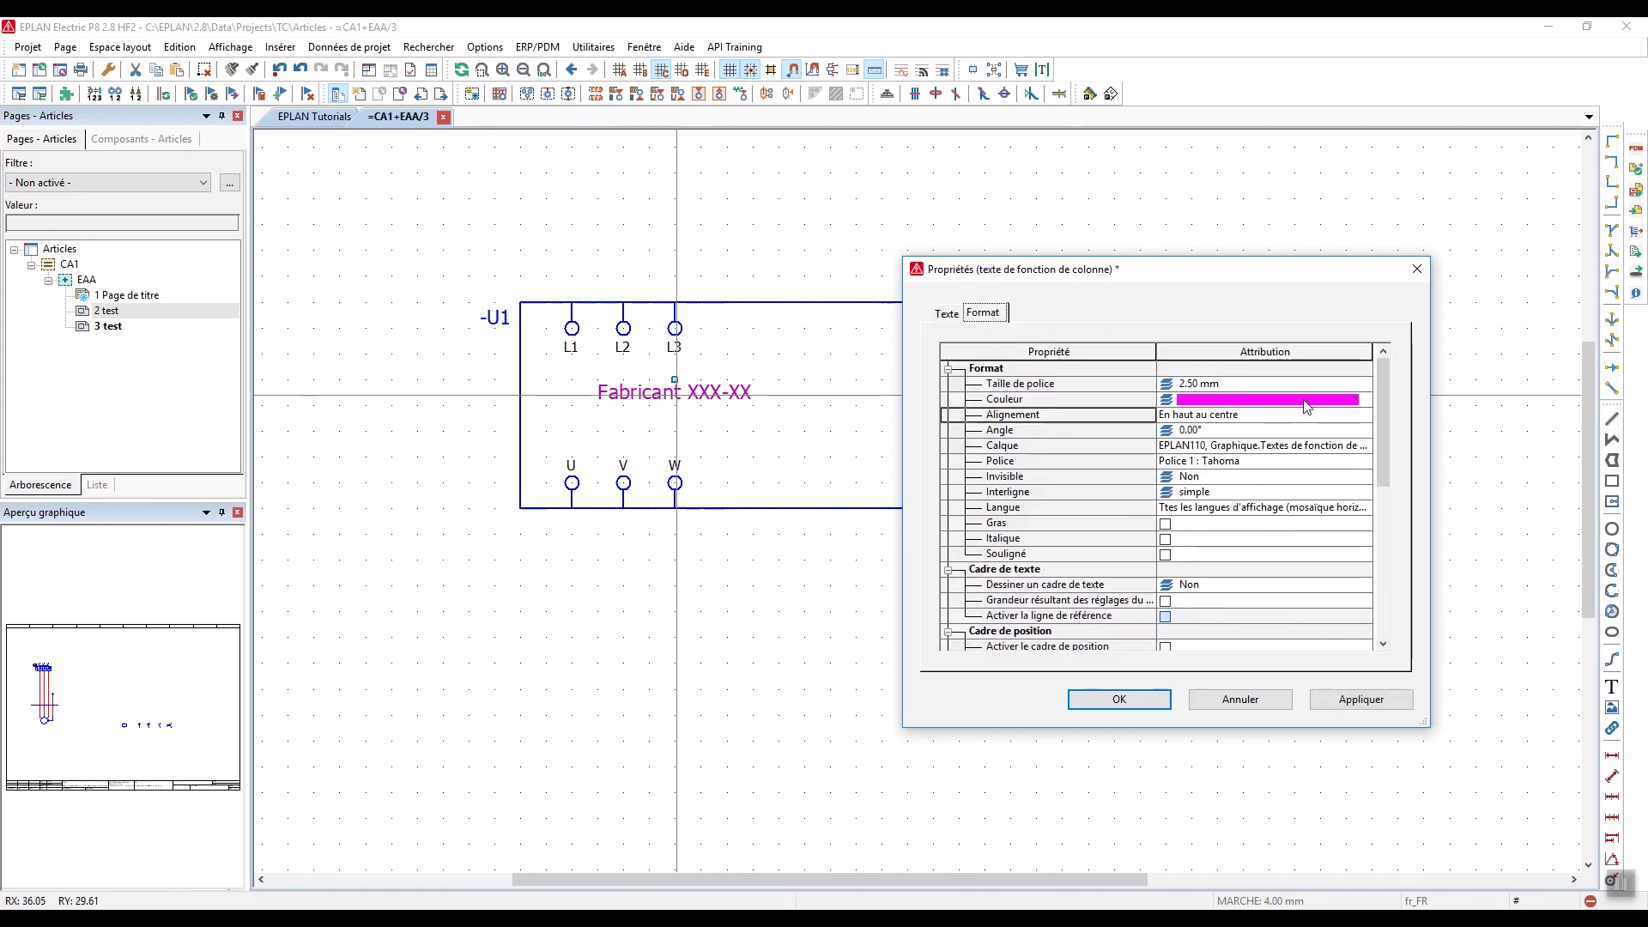
click(1356, 386)
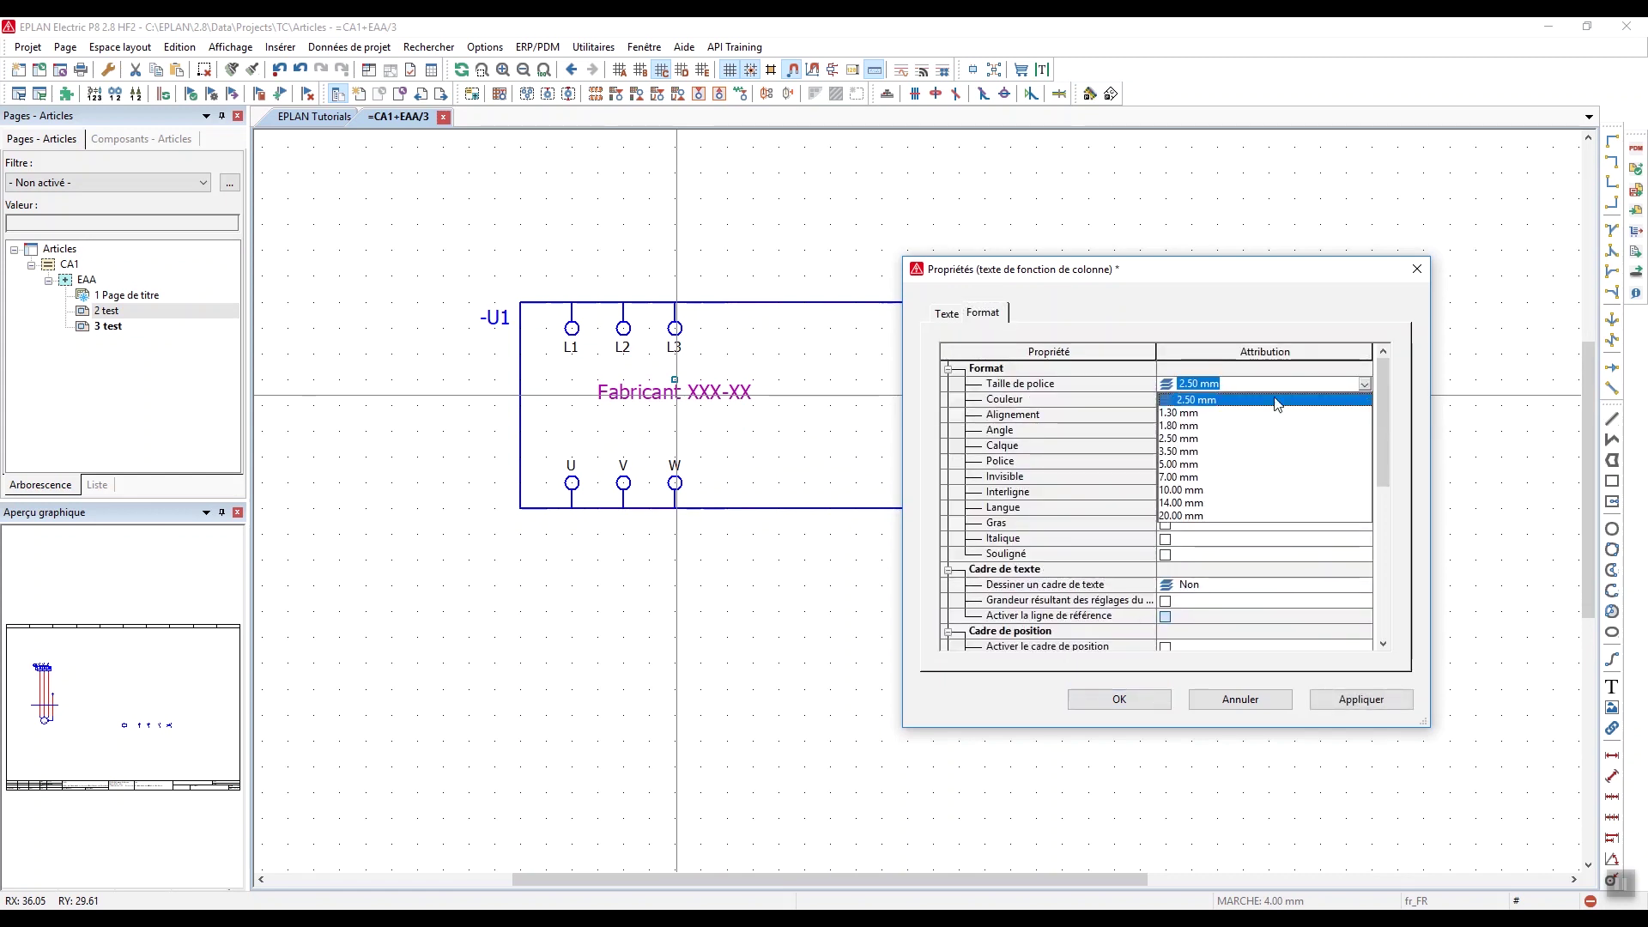
click(1179, 477)
click(1118, 699)
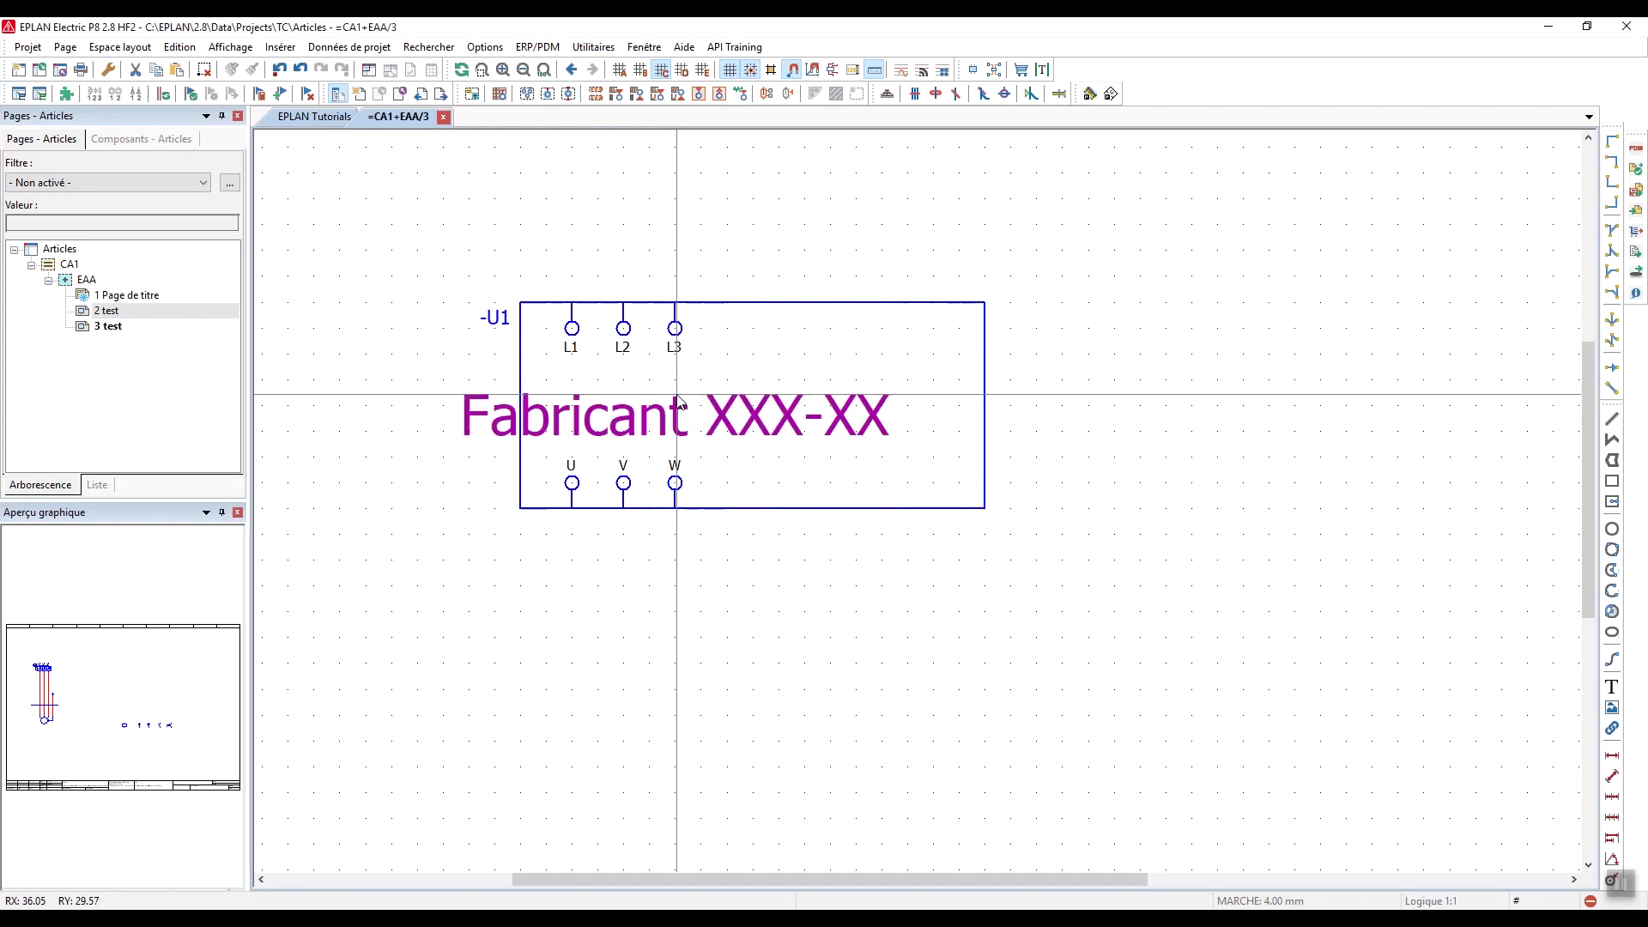
click(832, 372)
drag(681, 414, 756, 407)
Enter article number Test03 in the first article row of the black box's properties
middle_drag(965, 478, 930, 435)
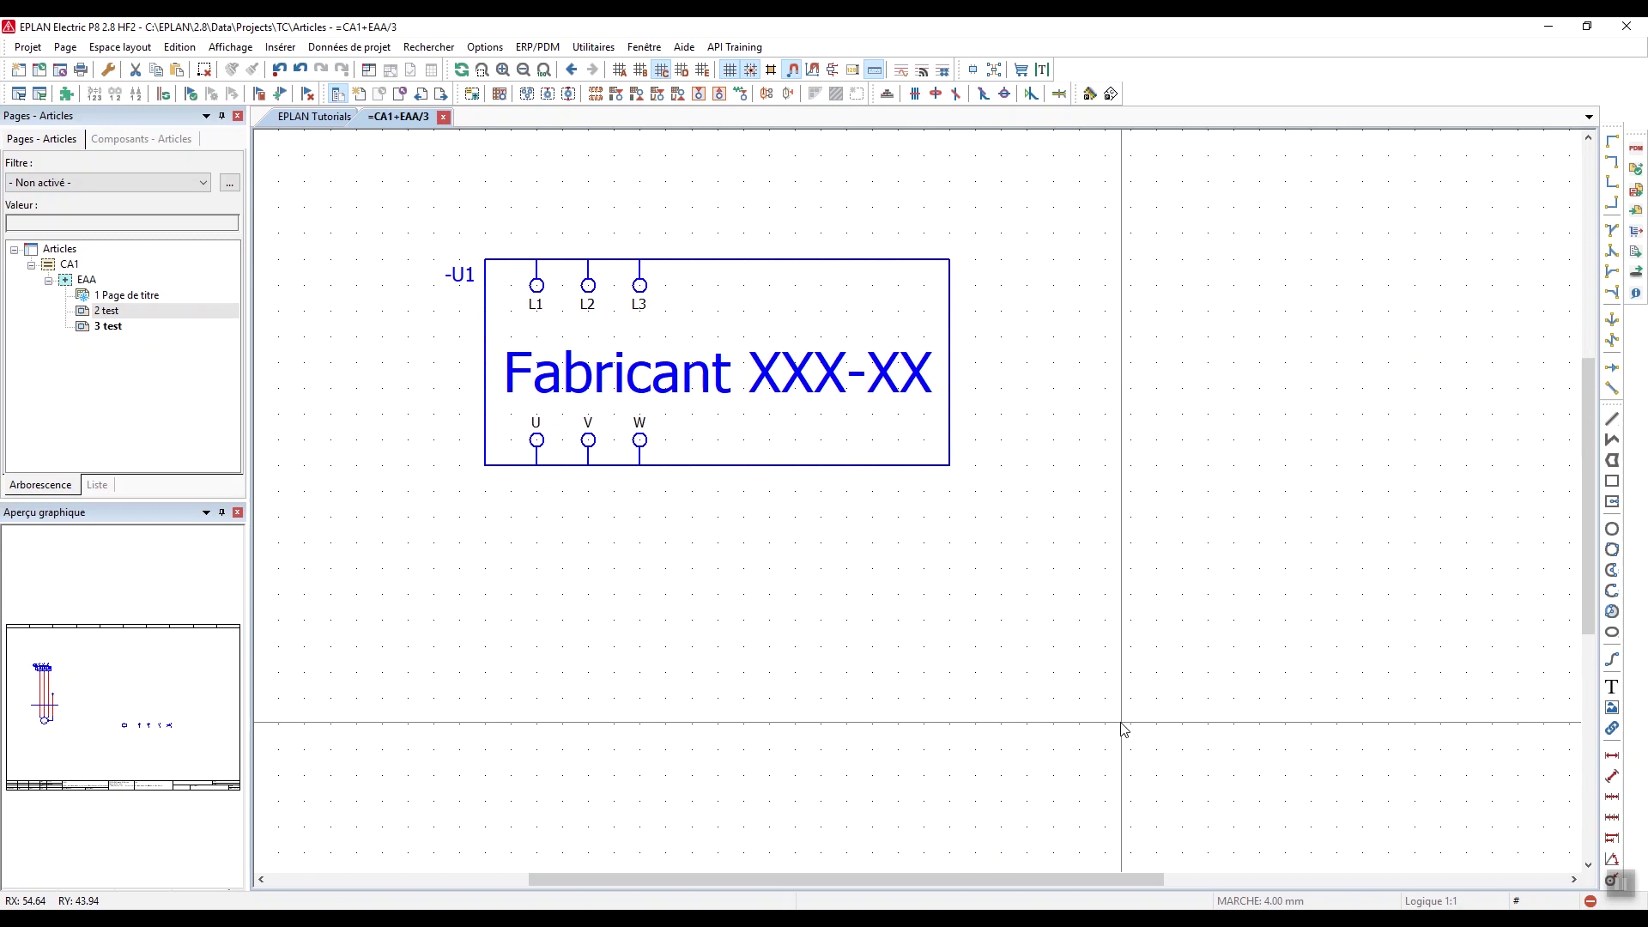
middle_drag(626, 558, 813, 678)
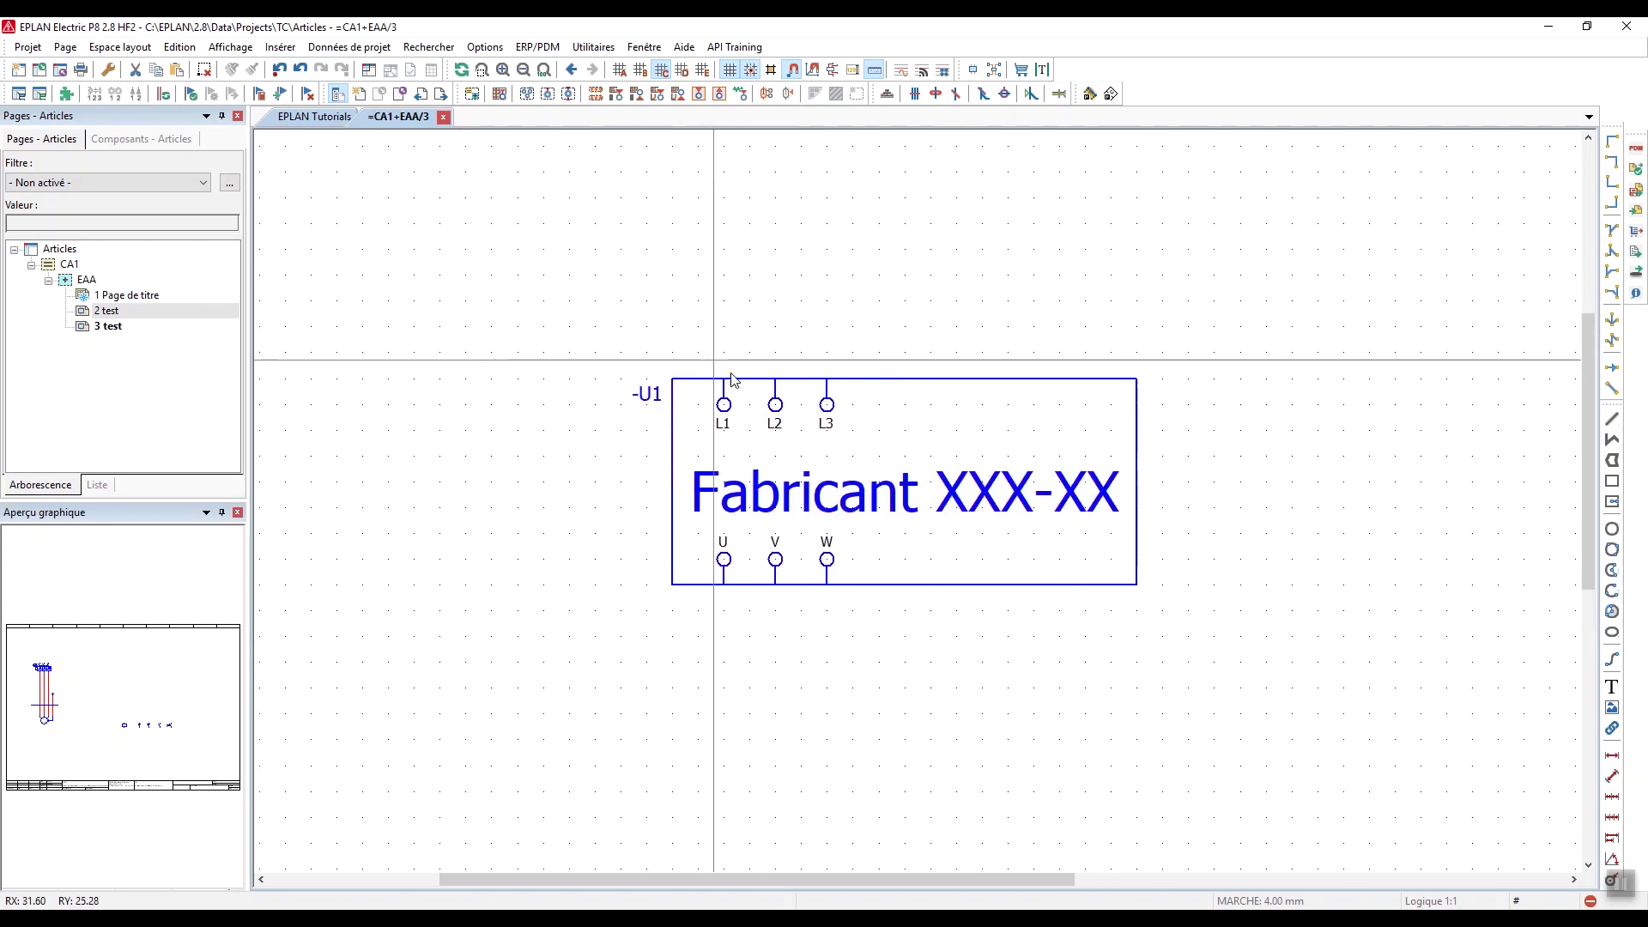
click(791, 483)
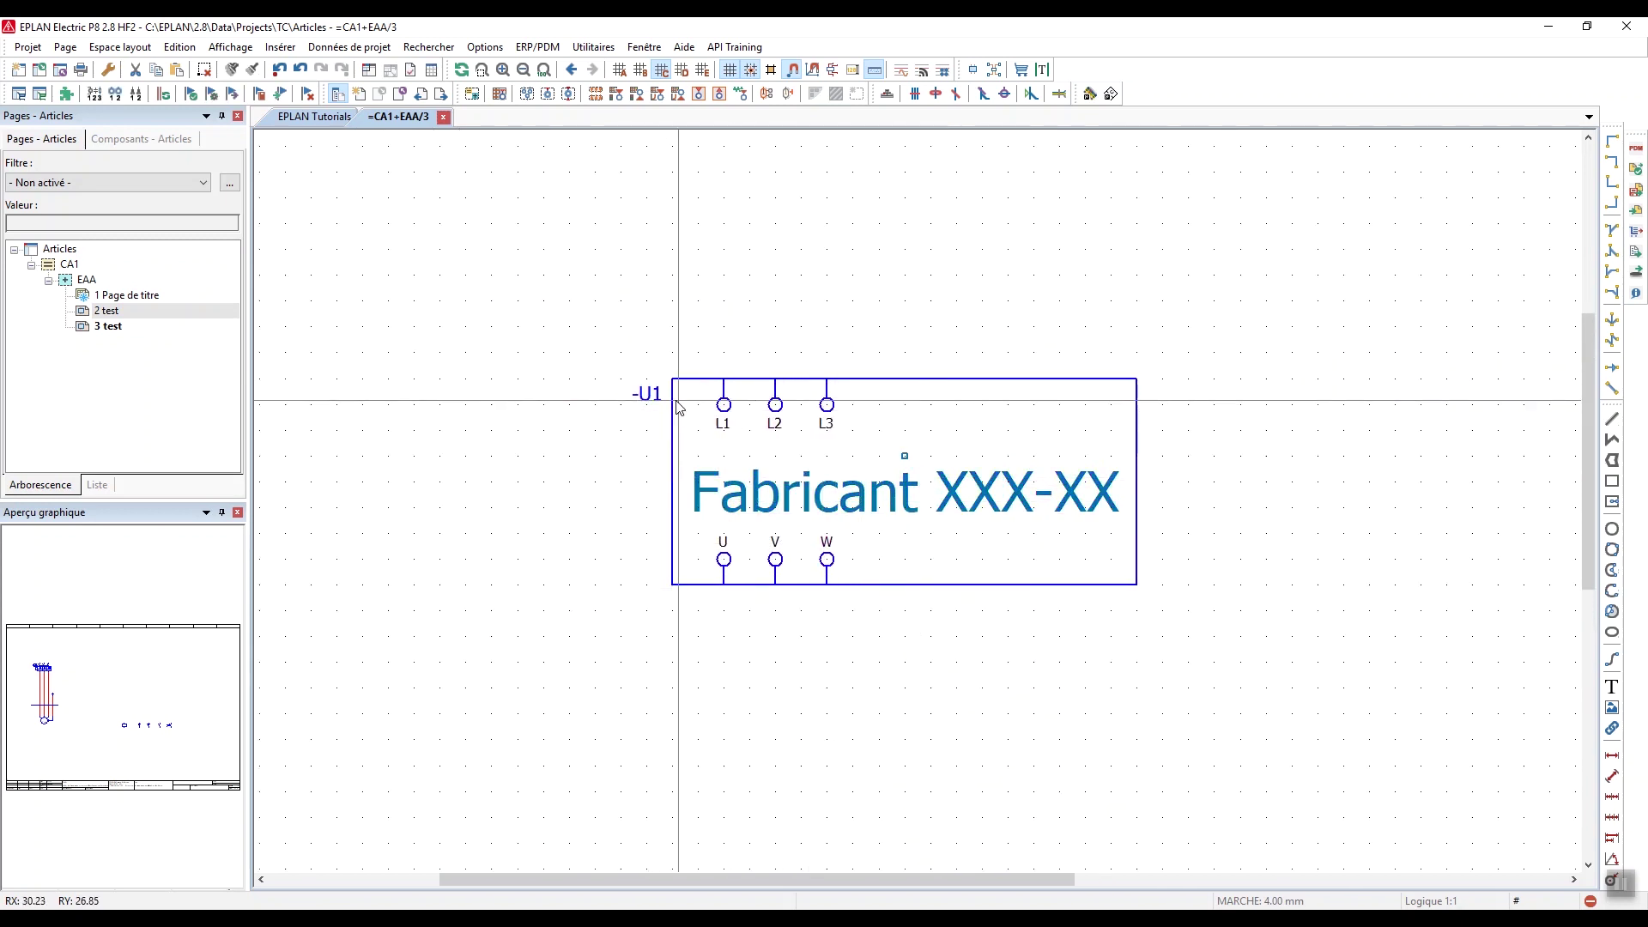
double_click(696, 380)
click(539, 209)
text(T)
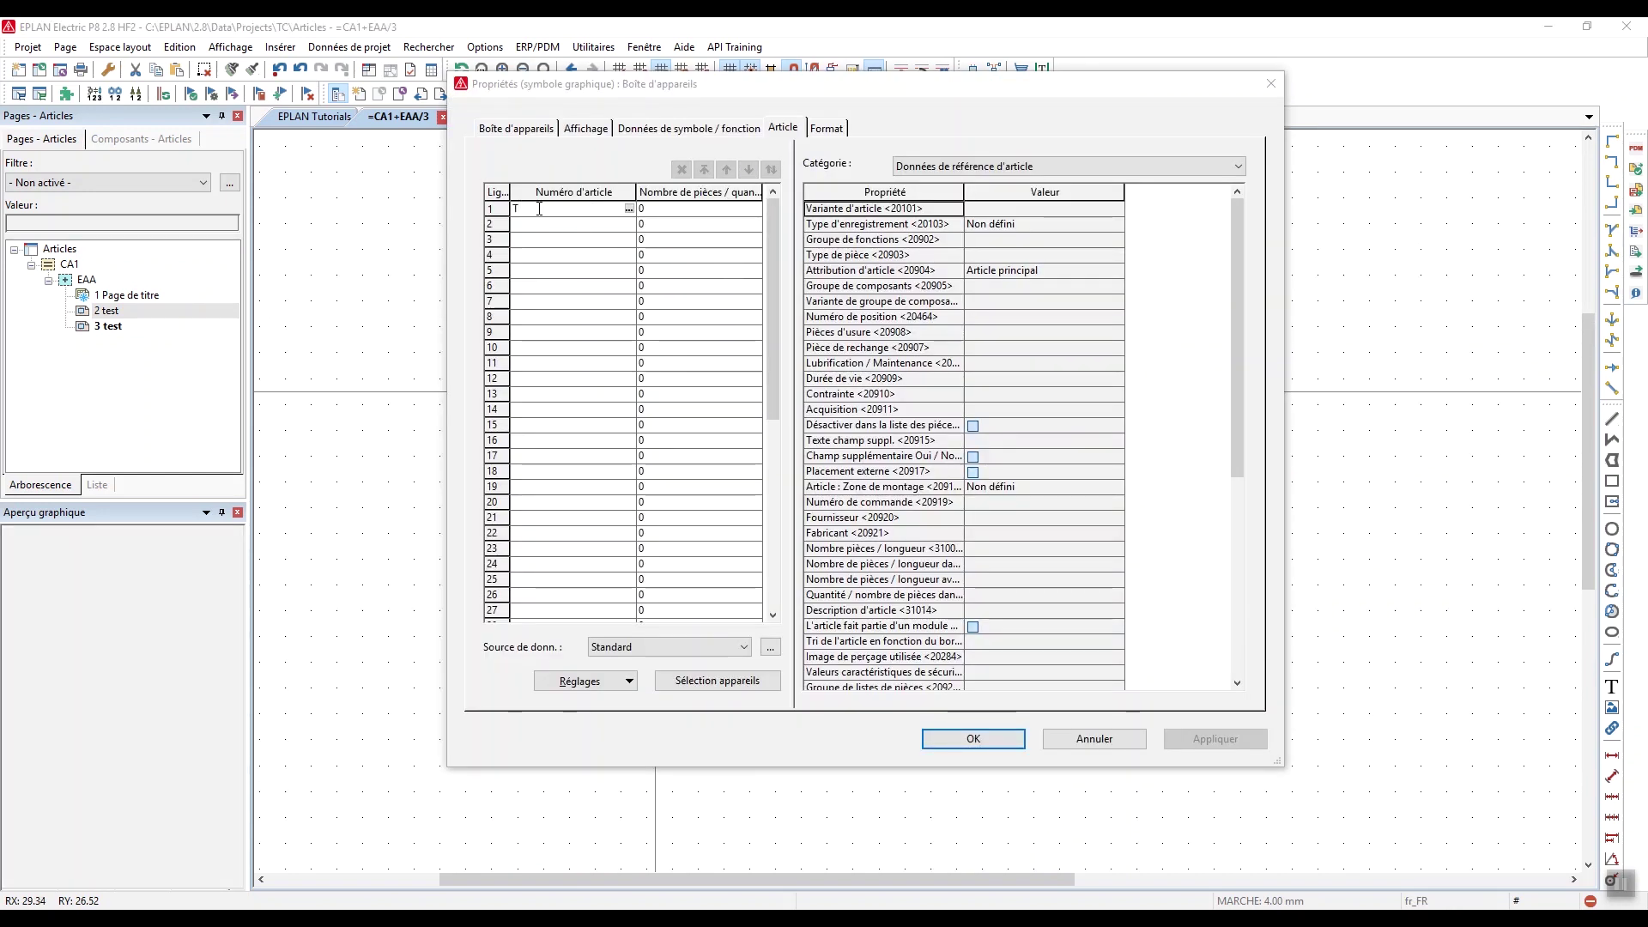
text(est03)
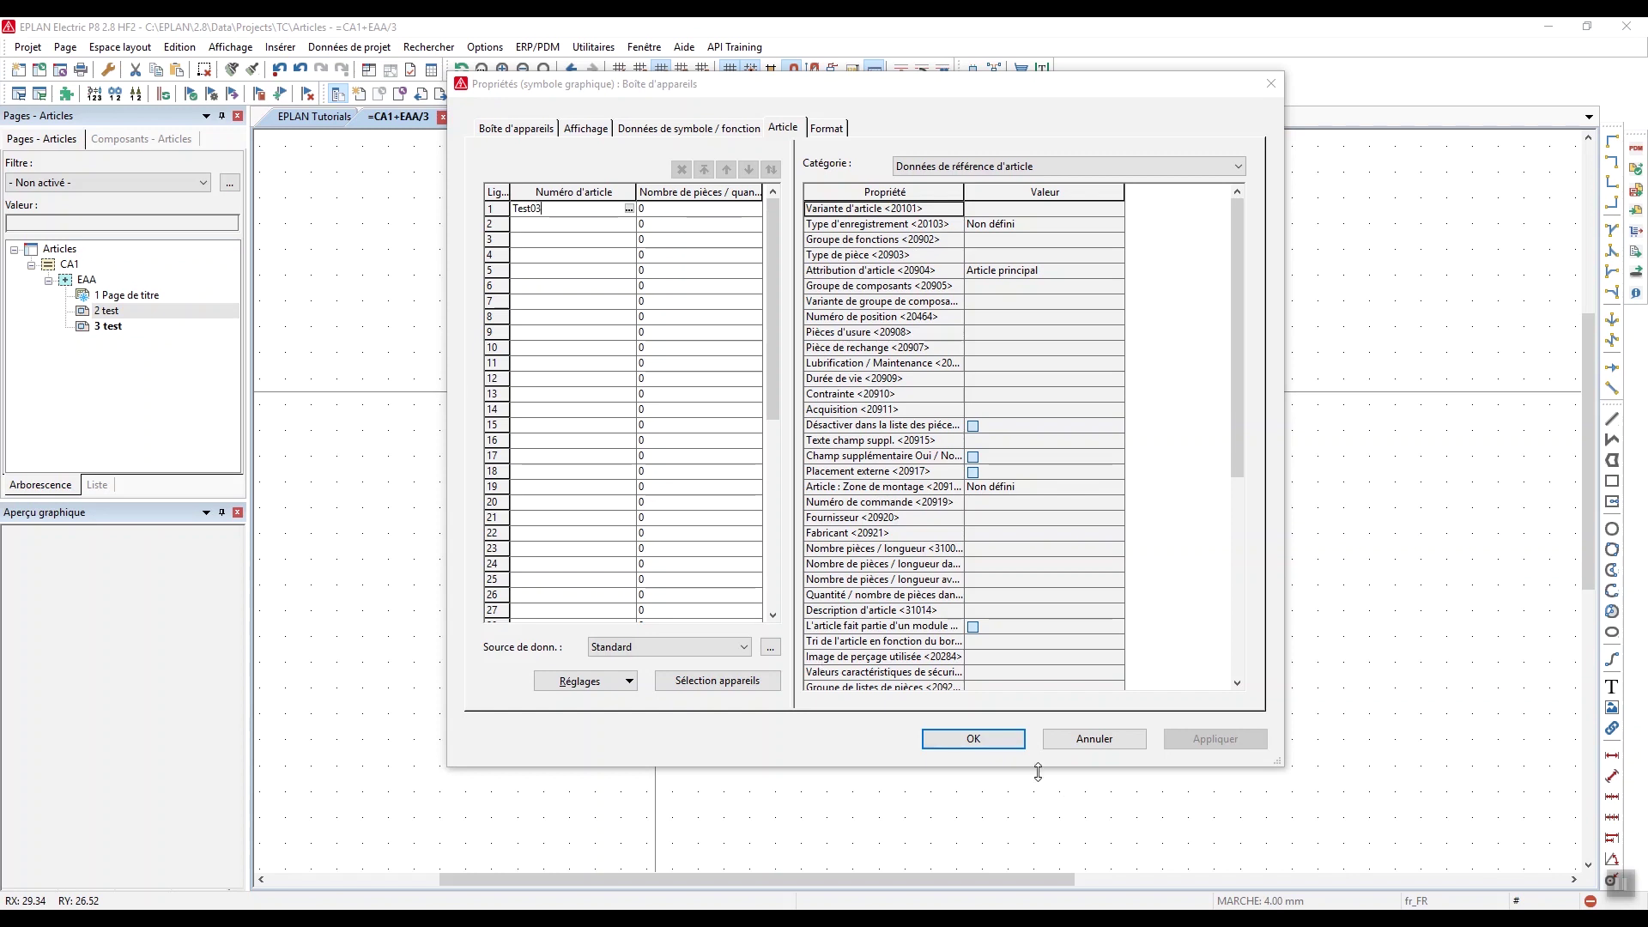
click(967, 736)
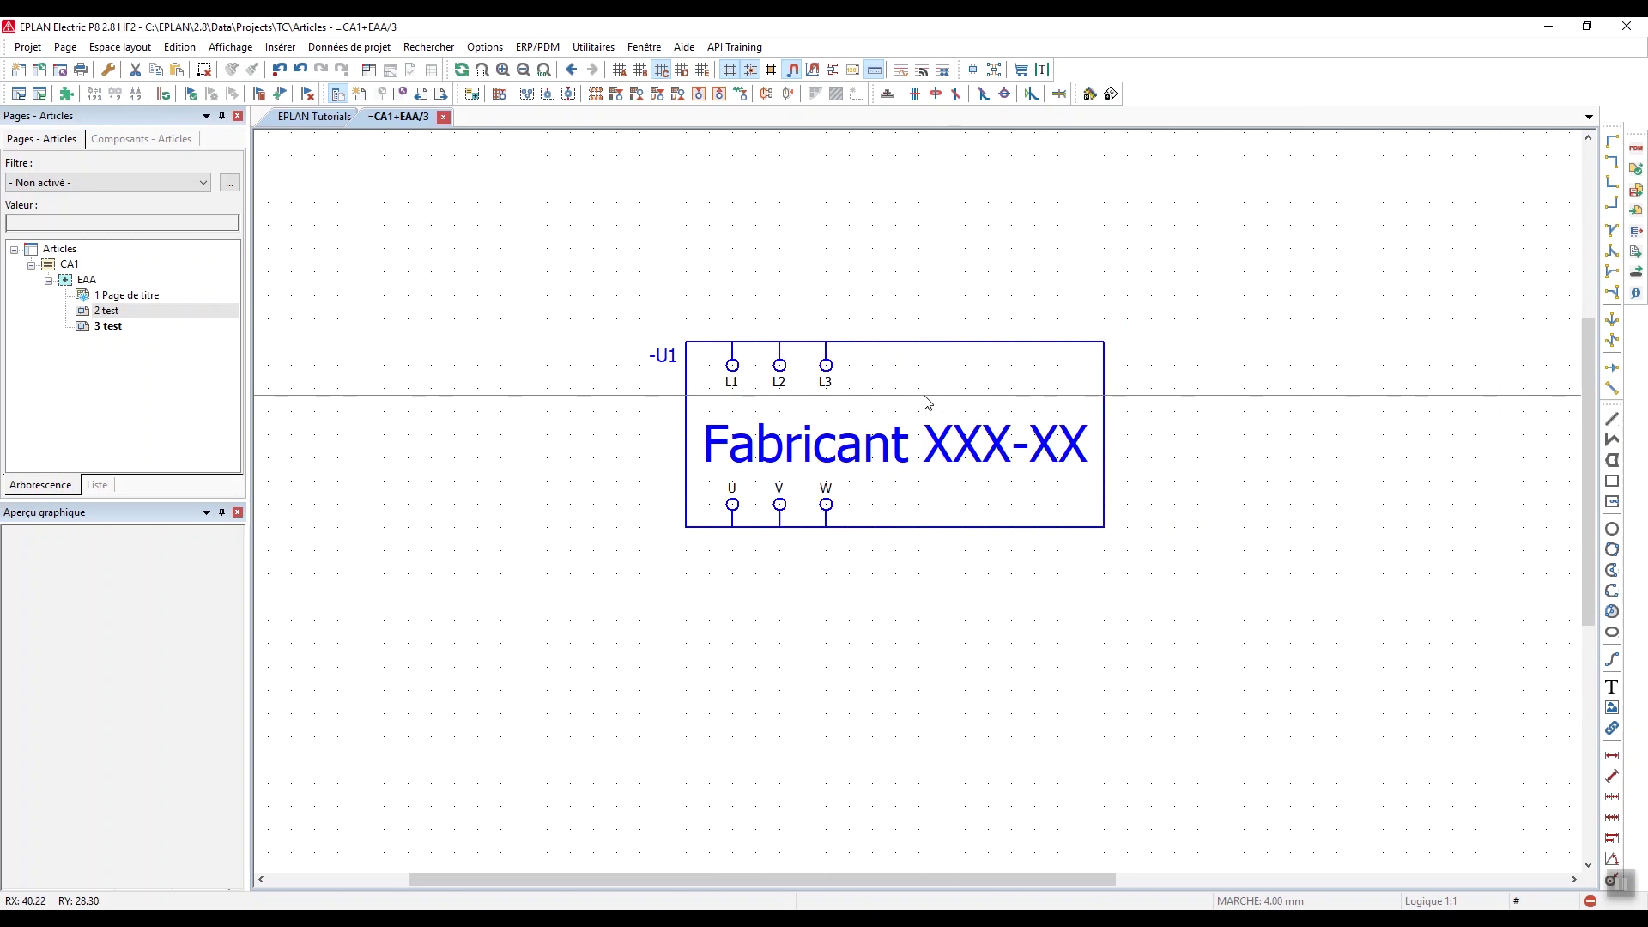
Generate the article from black box -U1, check its function templates in the parts management, and close it
middle_drag(739, 351, 697, 356)
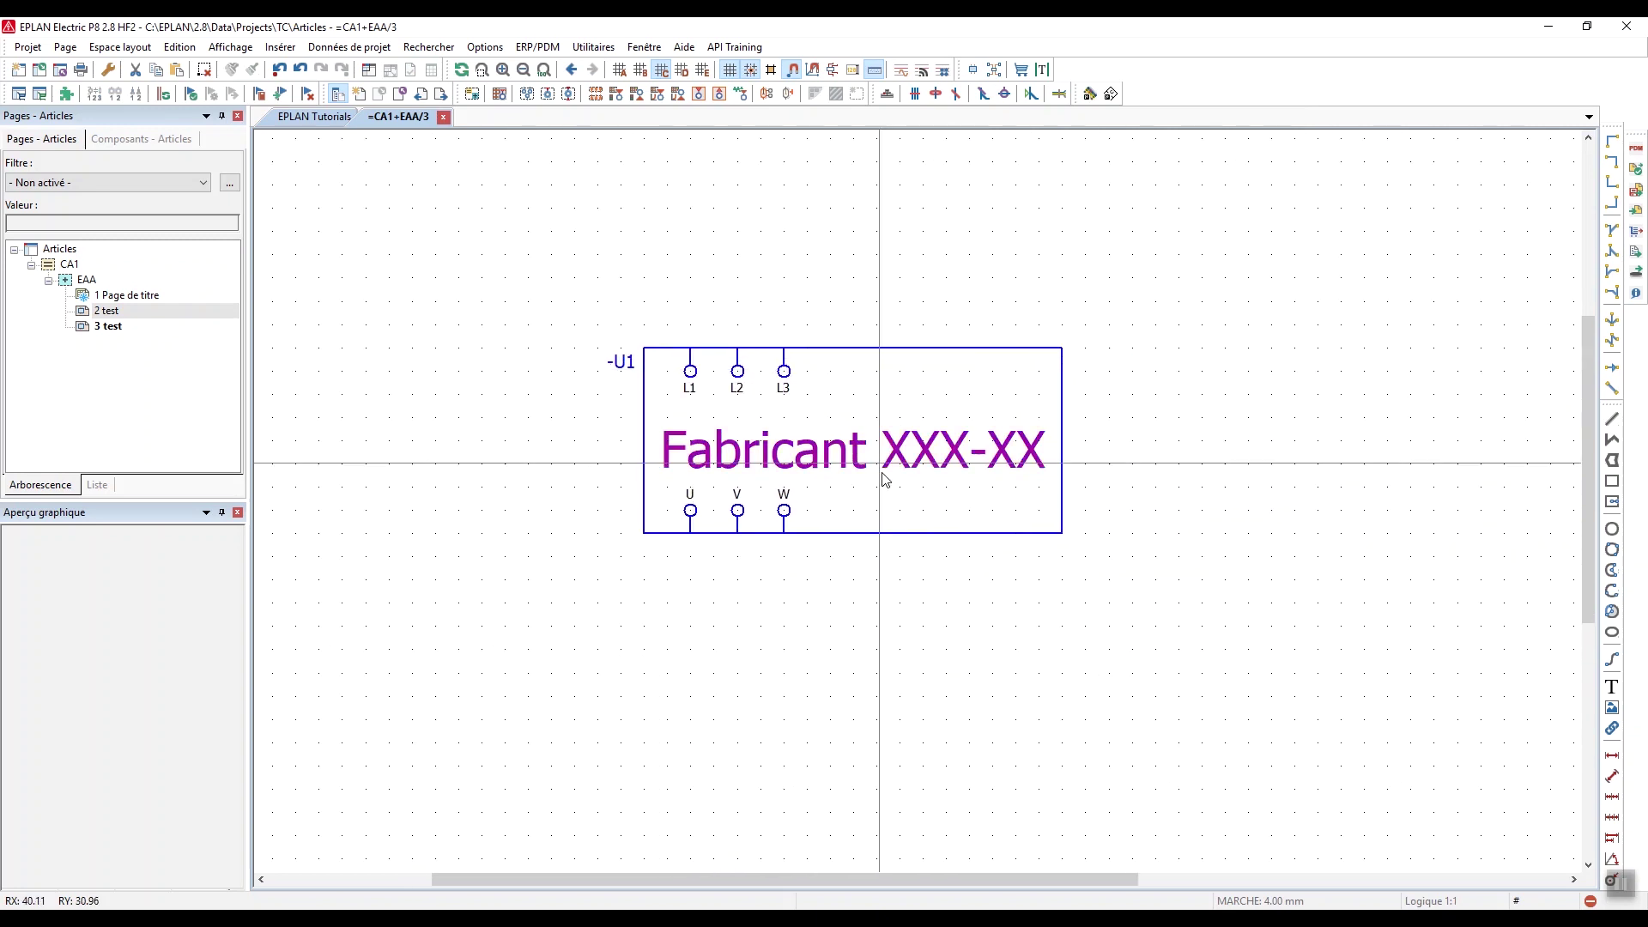
right_click(619, 356)
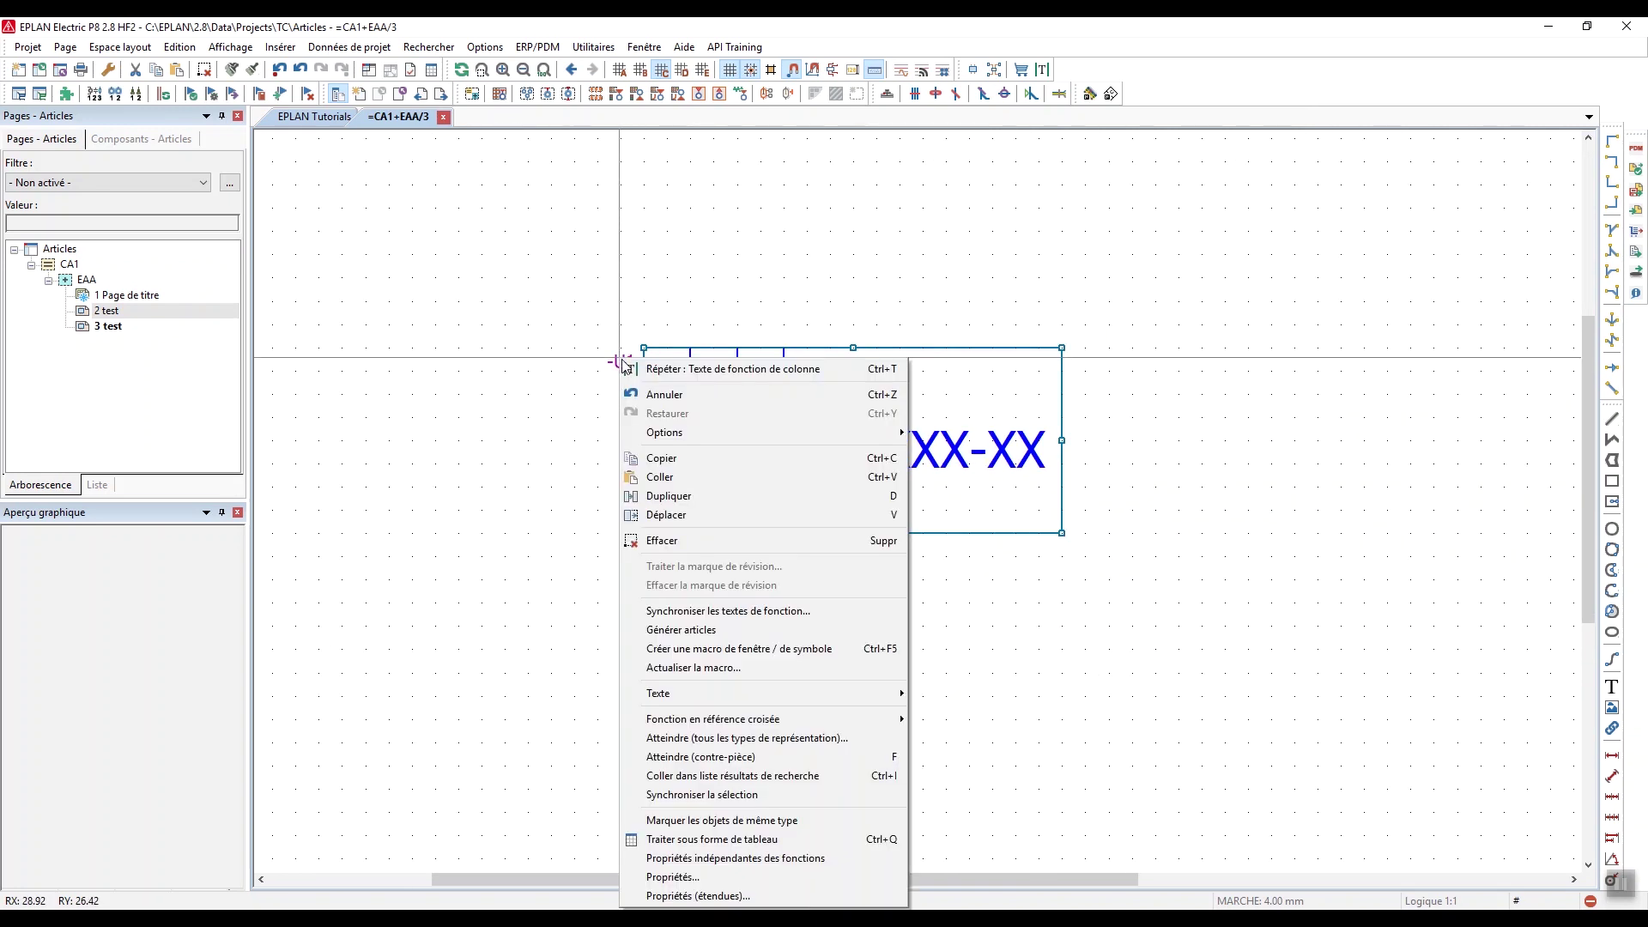
click(721, 636)
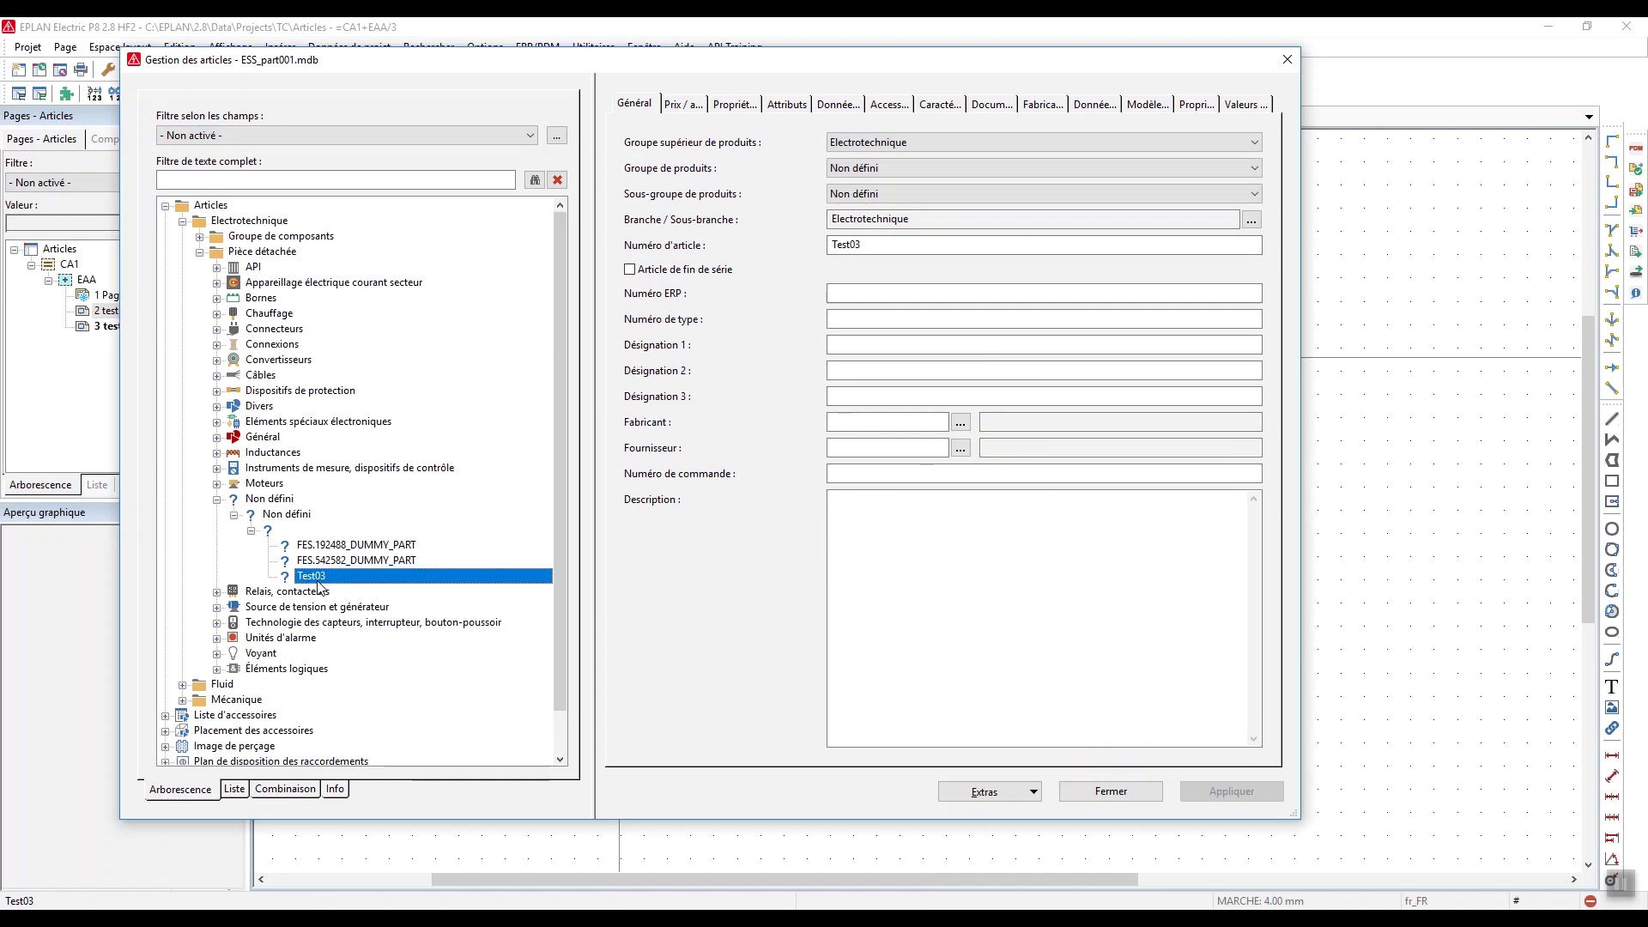
click(1147, 104)
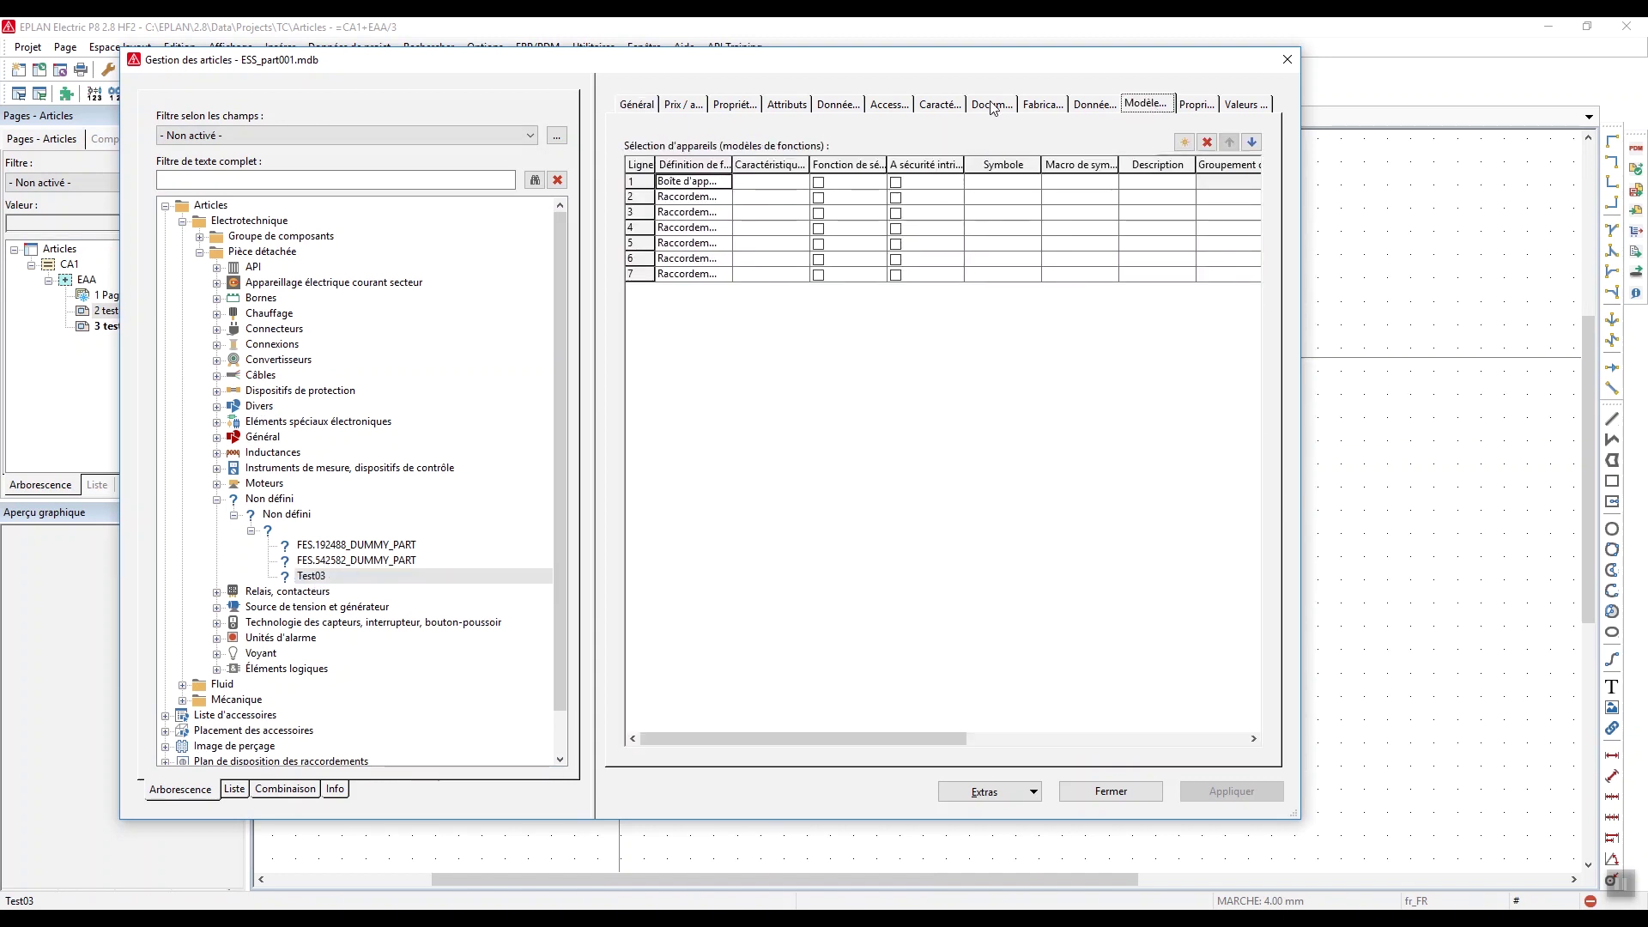
click(1121, 796)
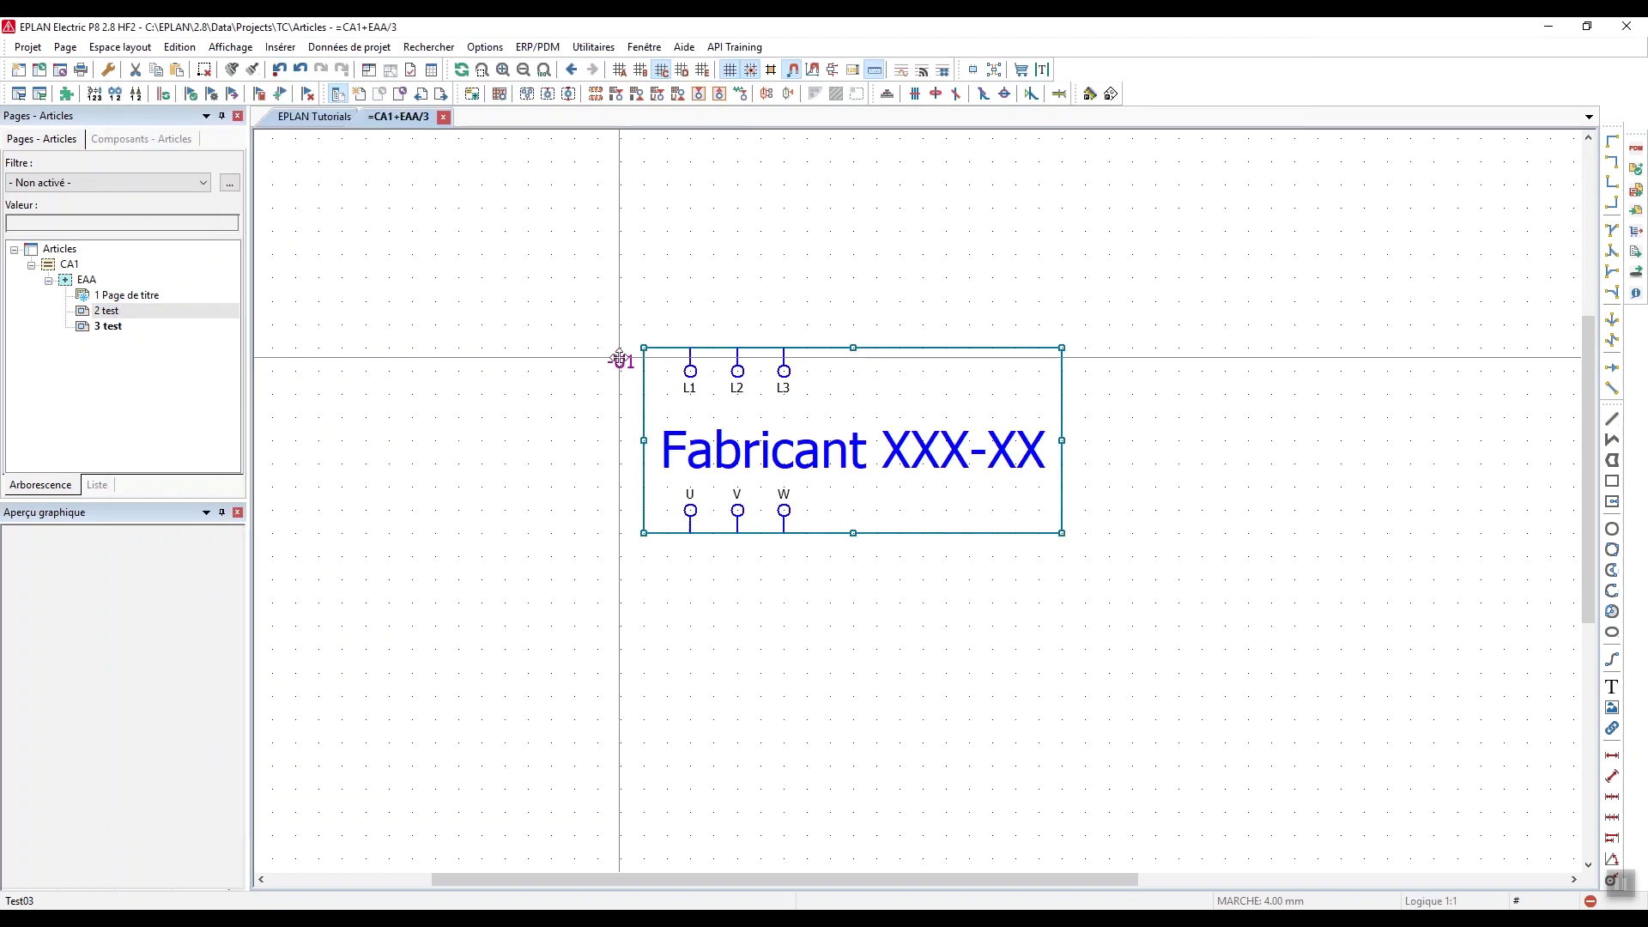
Move the whole black box with its connections and text to the upper left area of the page
scroll(819, 343, down, 5)
middle_drag(562, 298, 532, 404)
scroll(882, 364, down, 2)
scroll(541, 428, down, 2)
drag(607, 359, 928, 579)
click(928, 579)
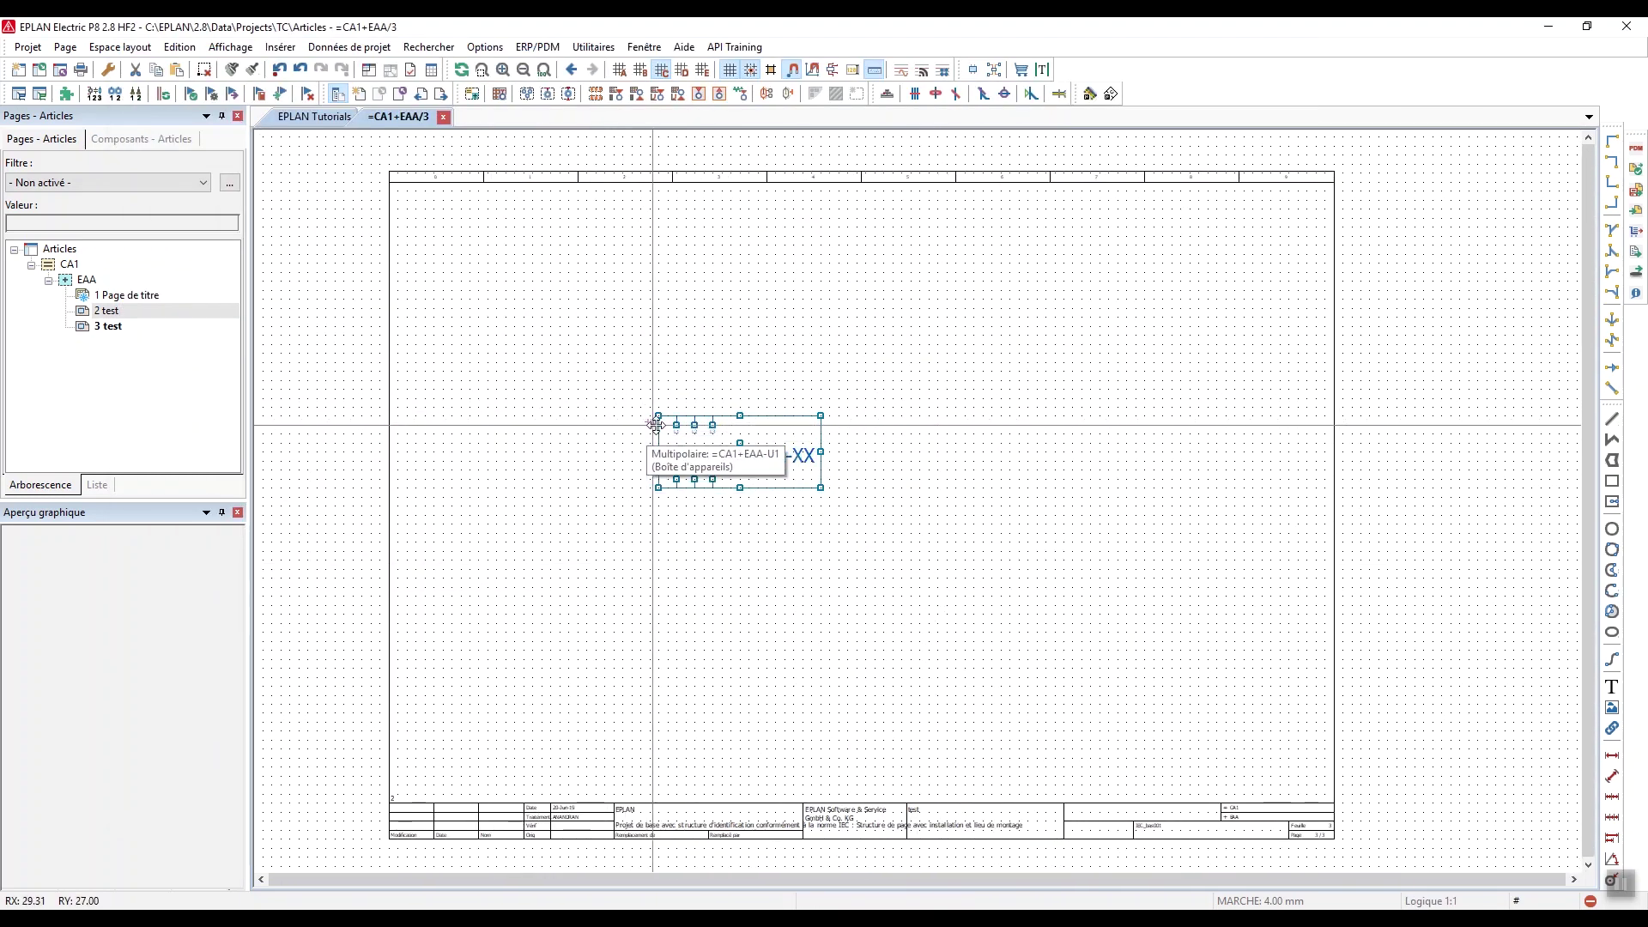
drag(703, 423, 532, 316)
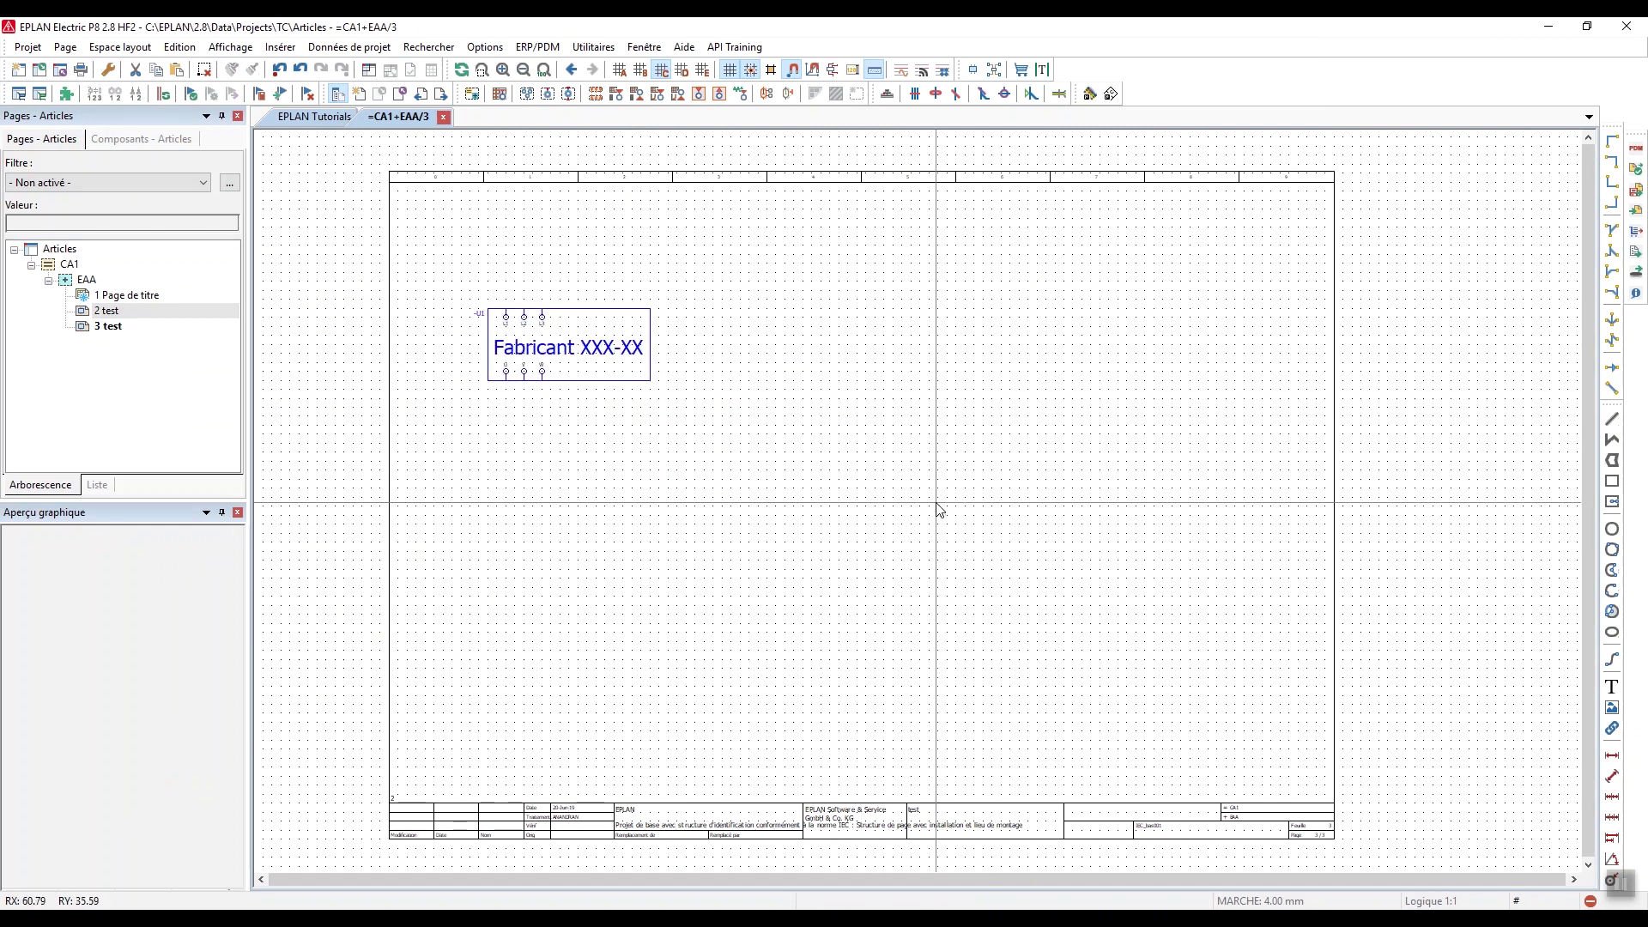
Start inserting a device in the empty area of page 3 and filter the article selection by test03
right_click(965, 515)
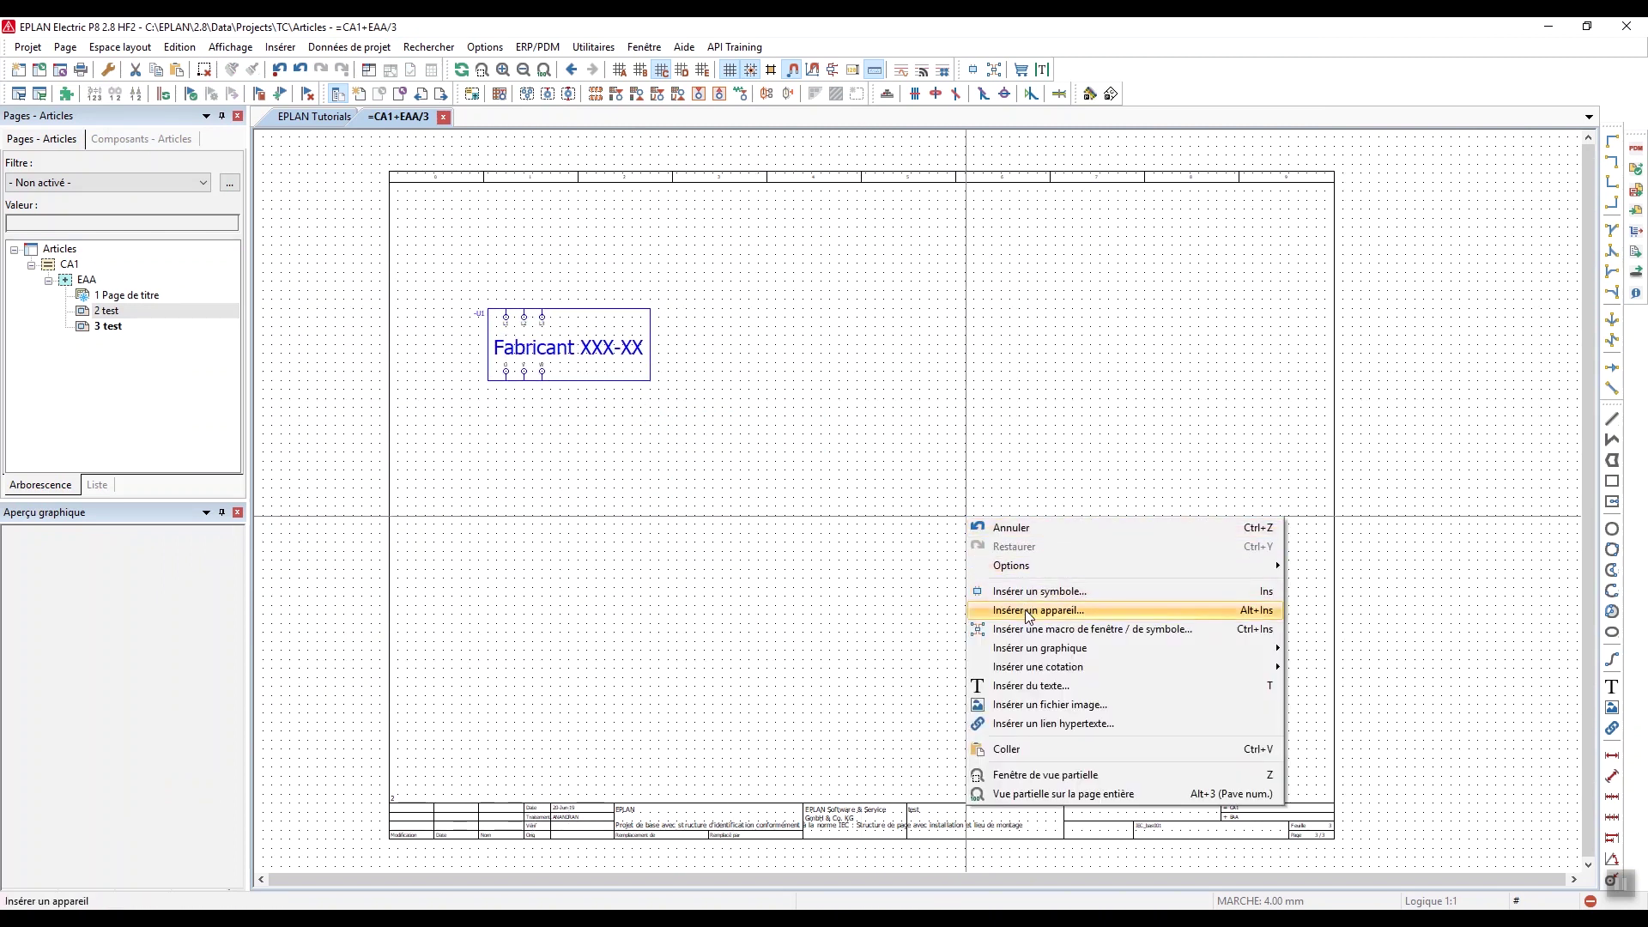
click(1028, 612)
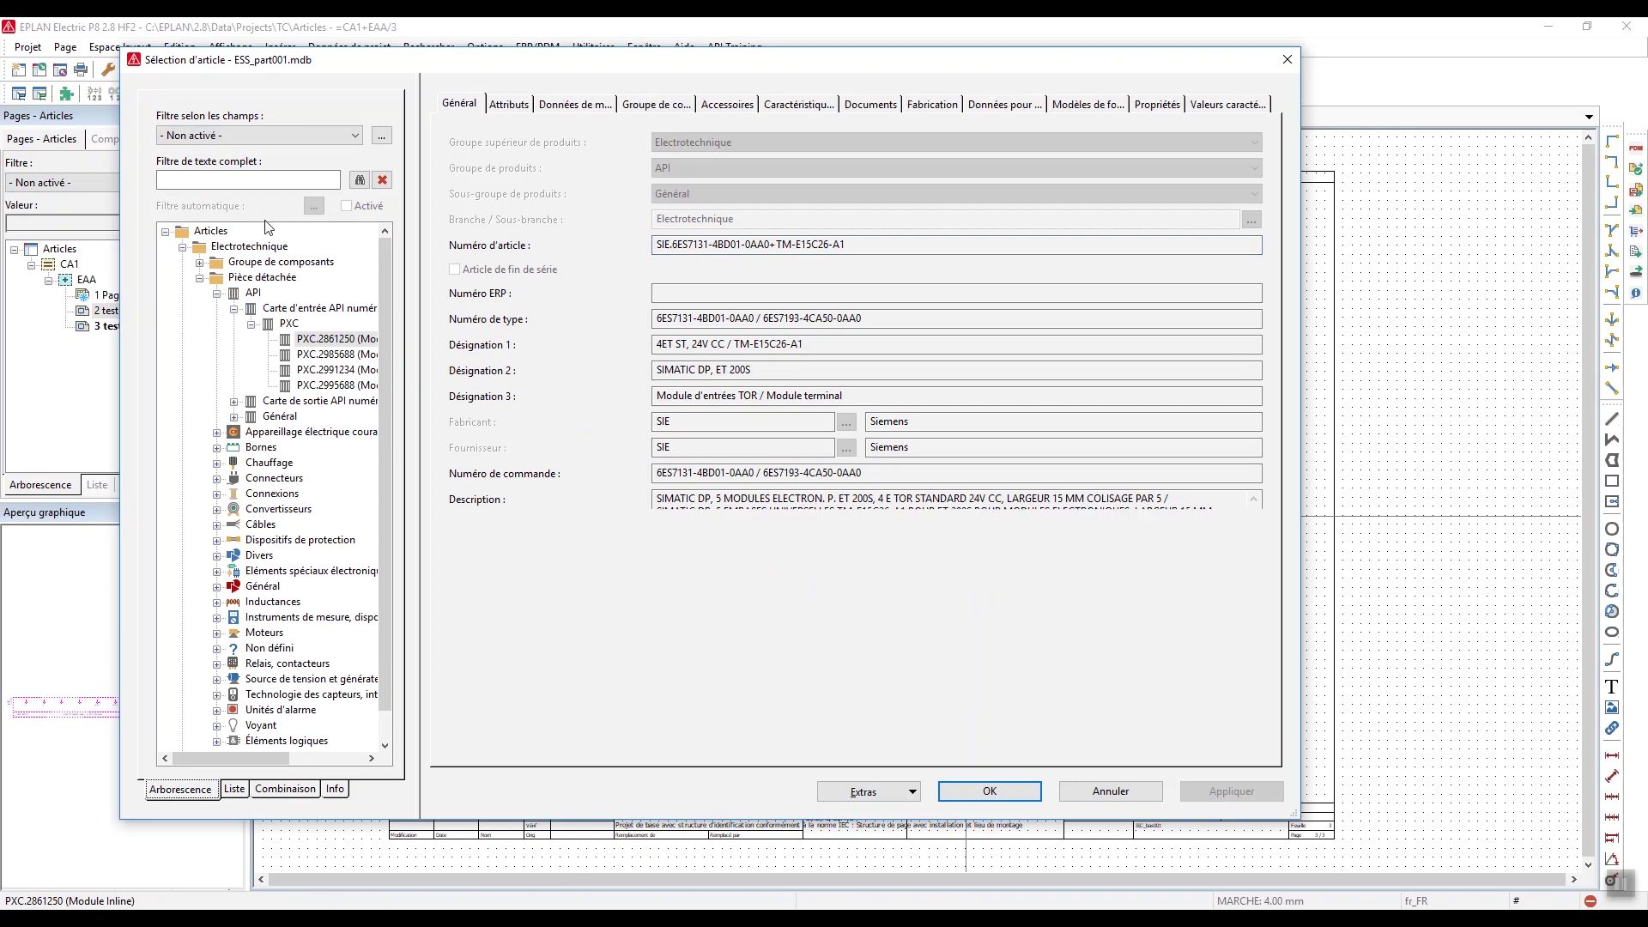
click(214, 178)
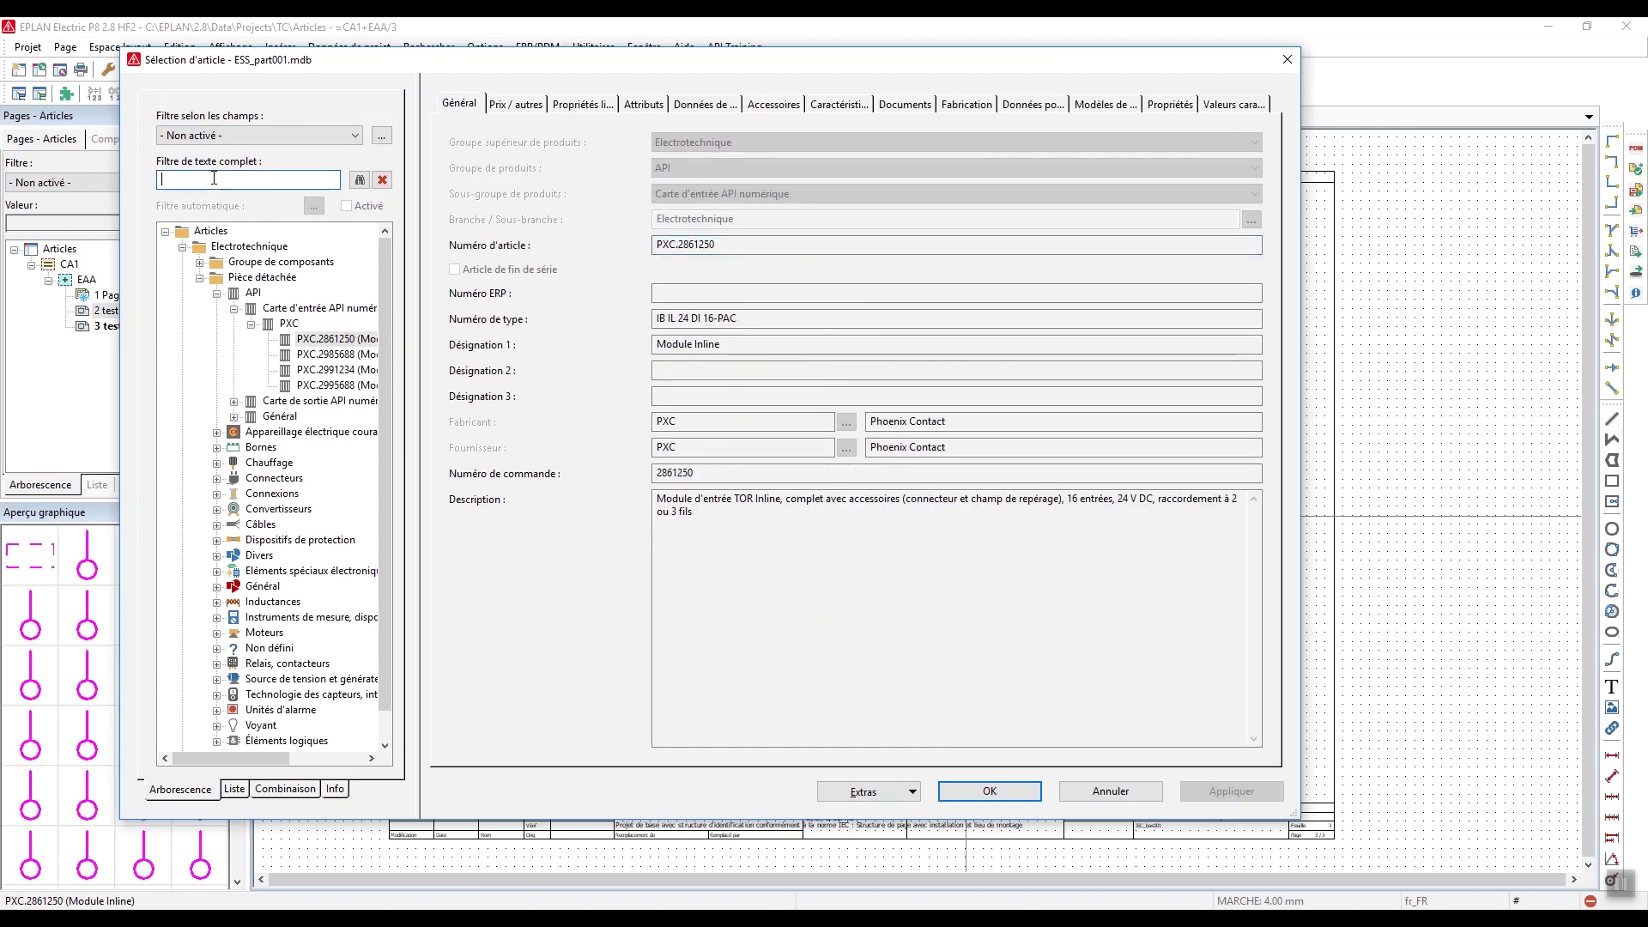
text(test03)
key(Return)
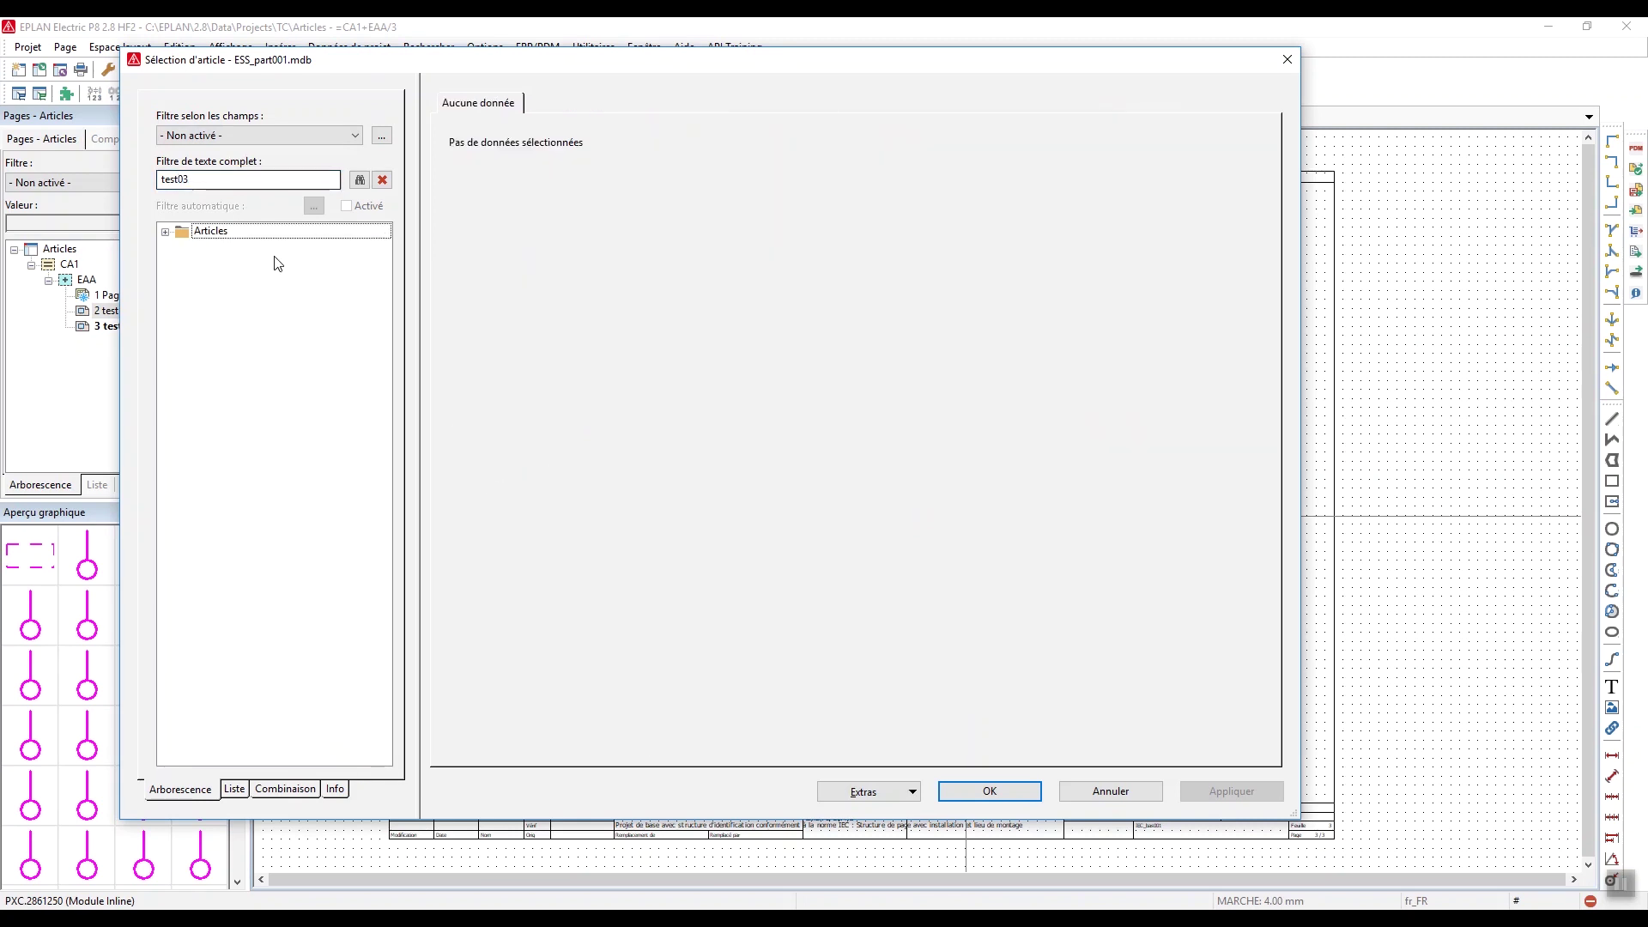
Try to filter the article selection by Test03 and cancel the device insertion
click(178, 179)
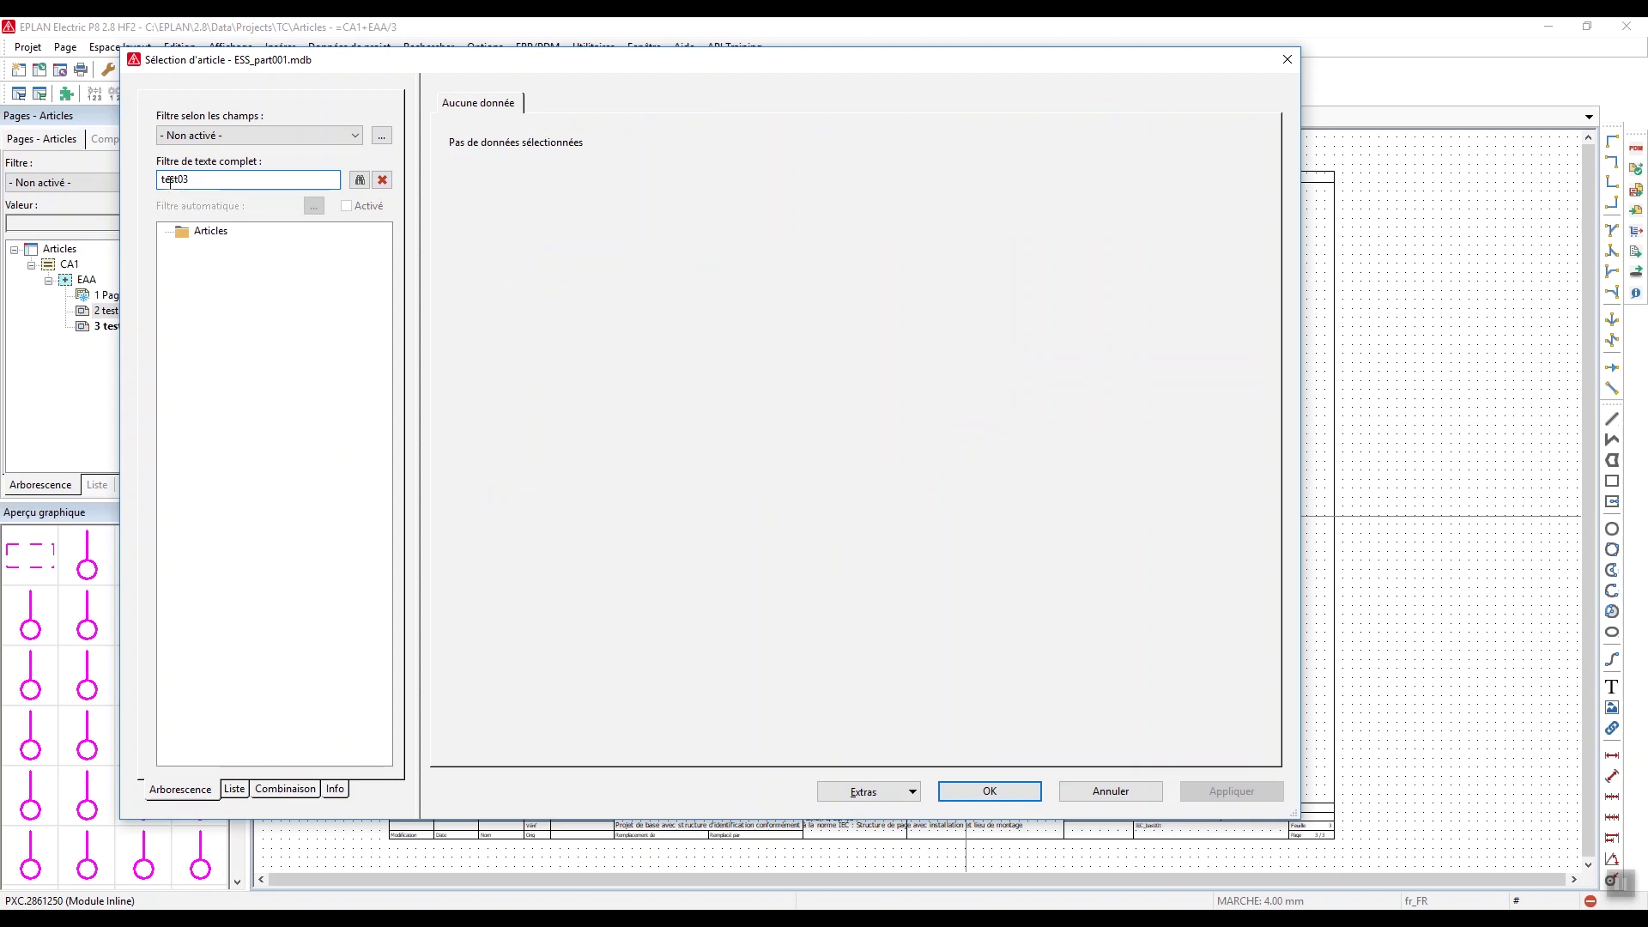
key(Return)
click(161, 231)
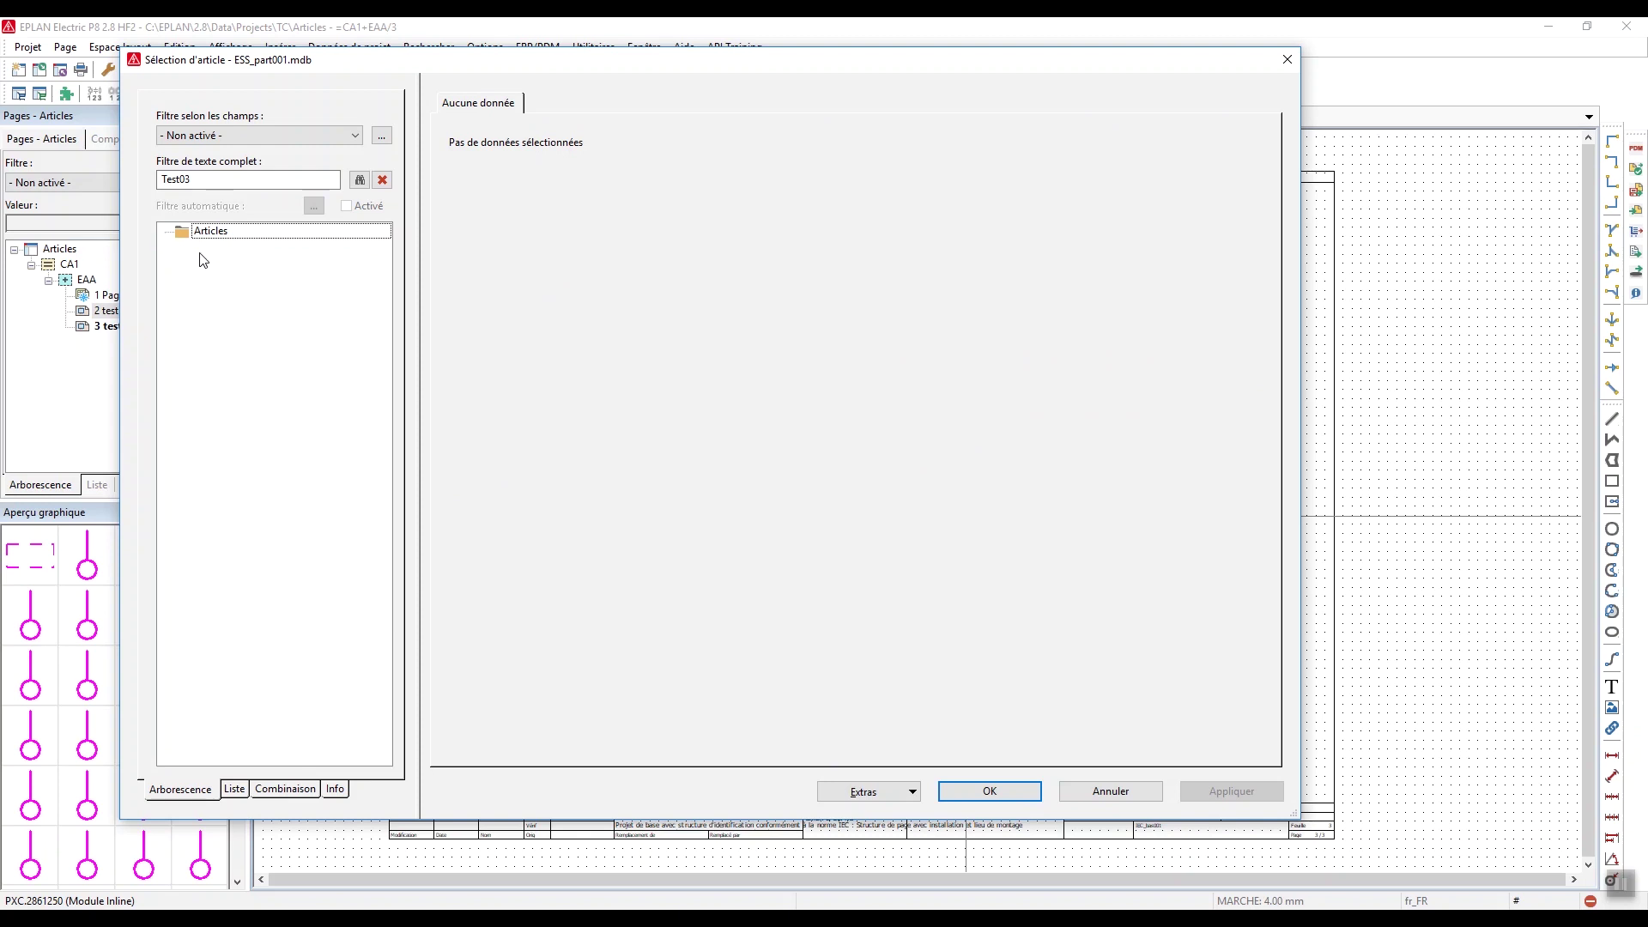
click(866, 793)
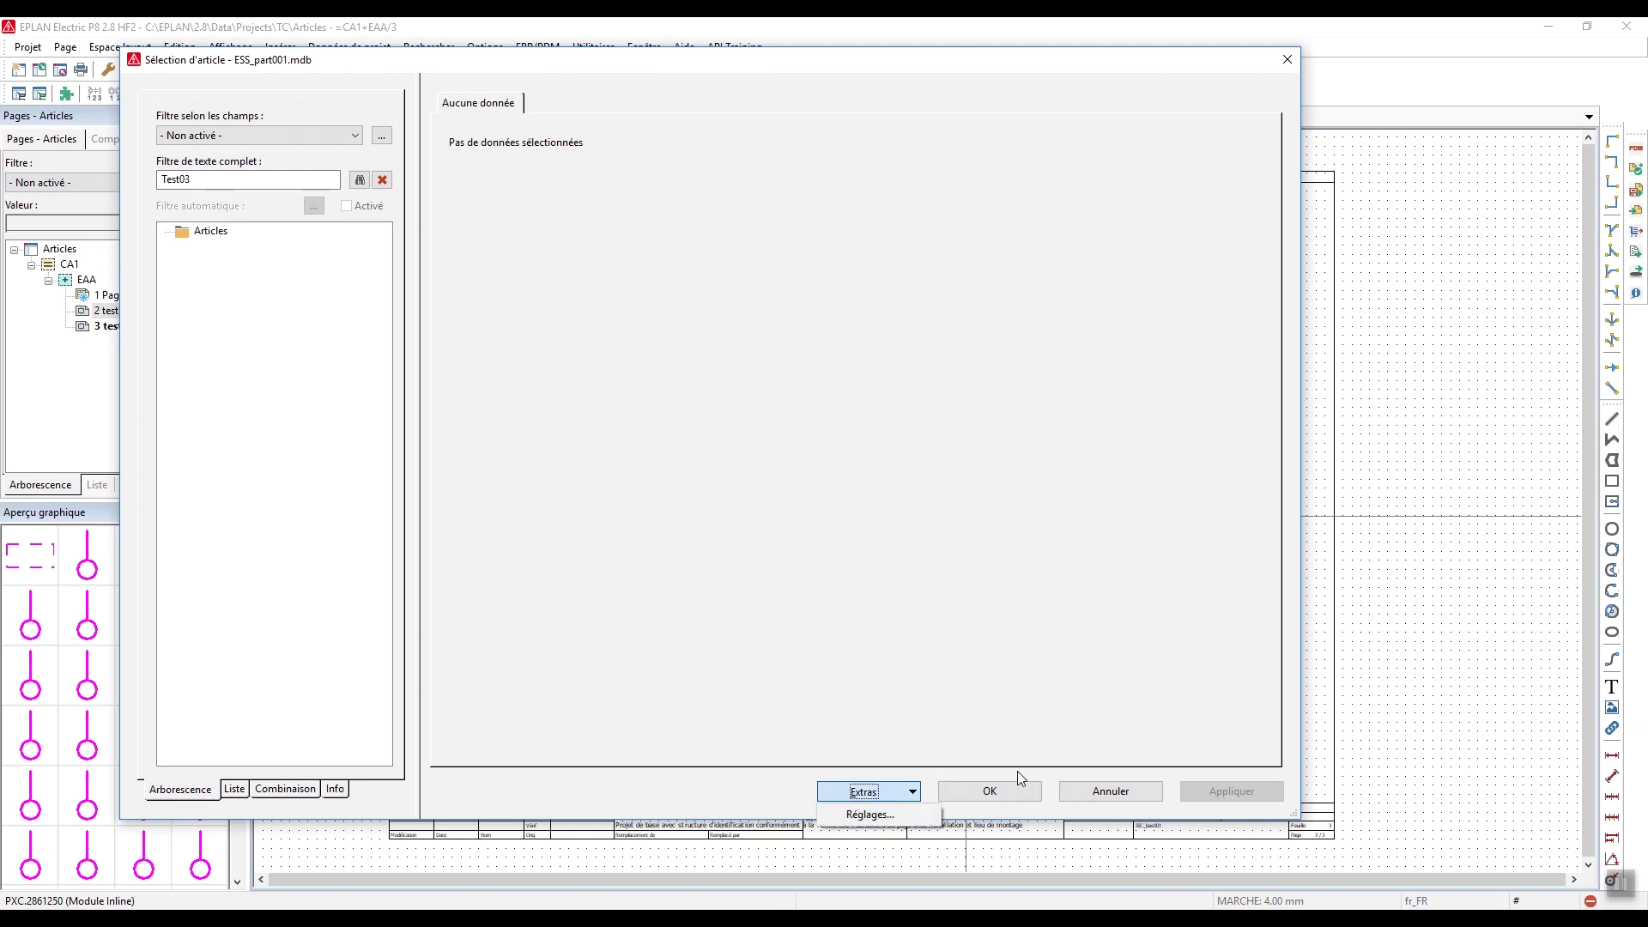
click(1109, 790)
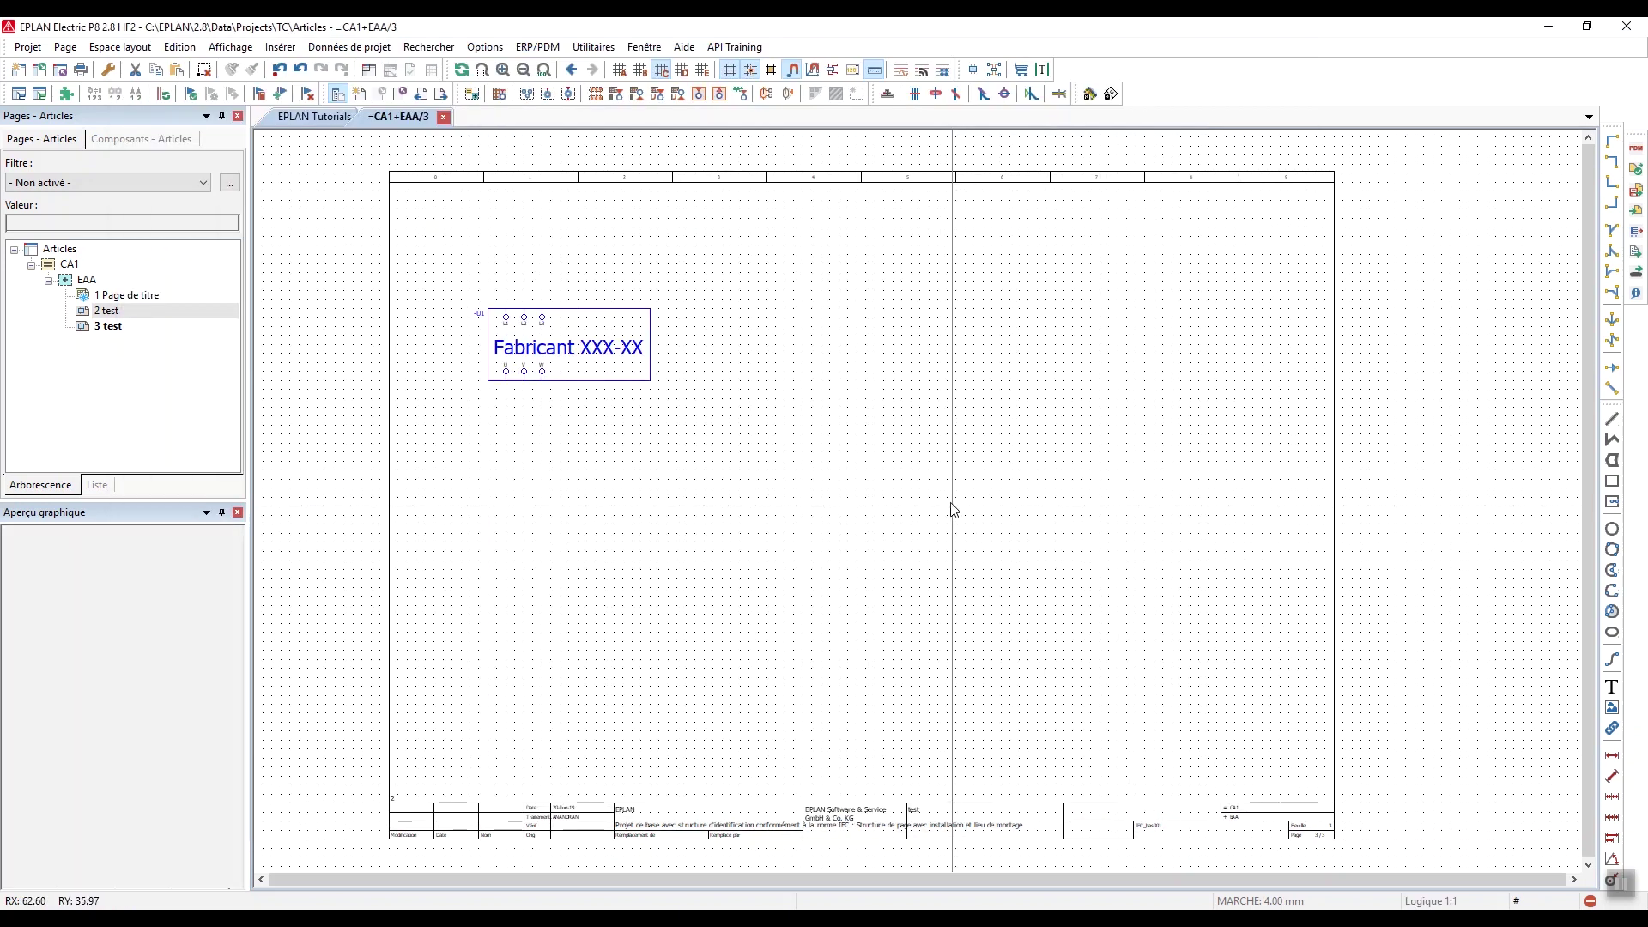
Update the search index in the parts management and copy the article number Test03
click(19, 94)
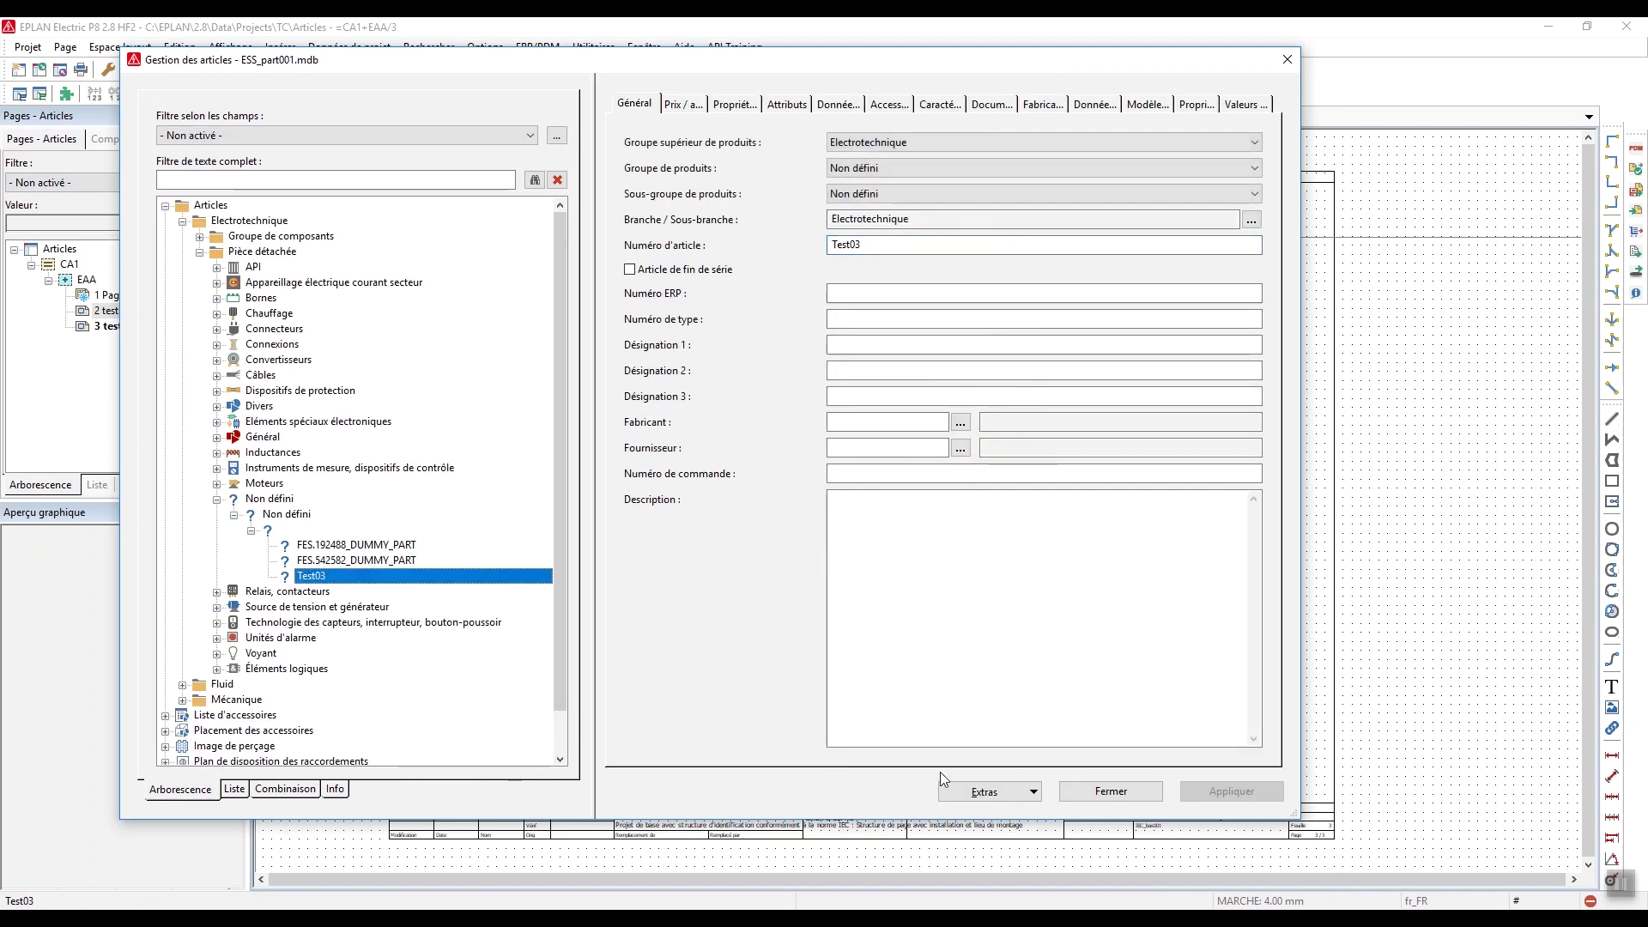
click(987, 790)
click(1004, 771)
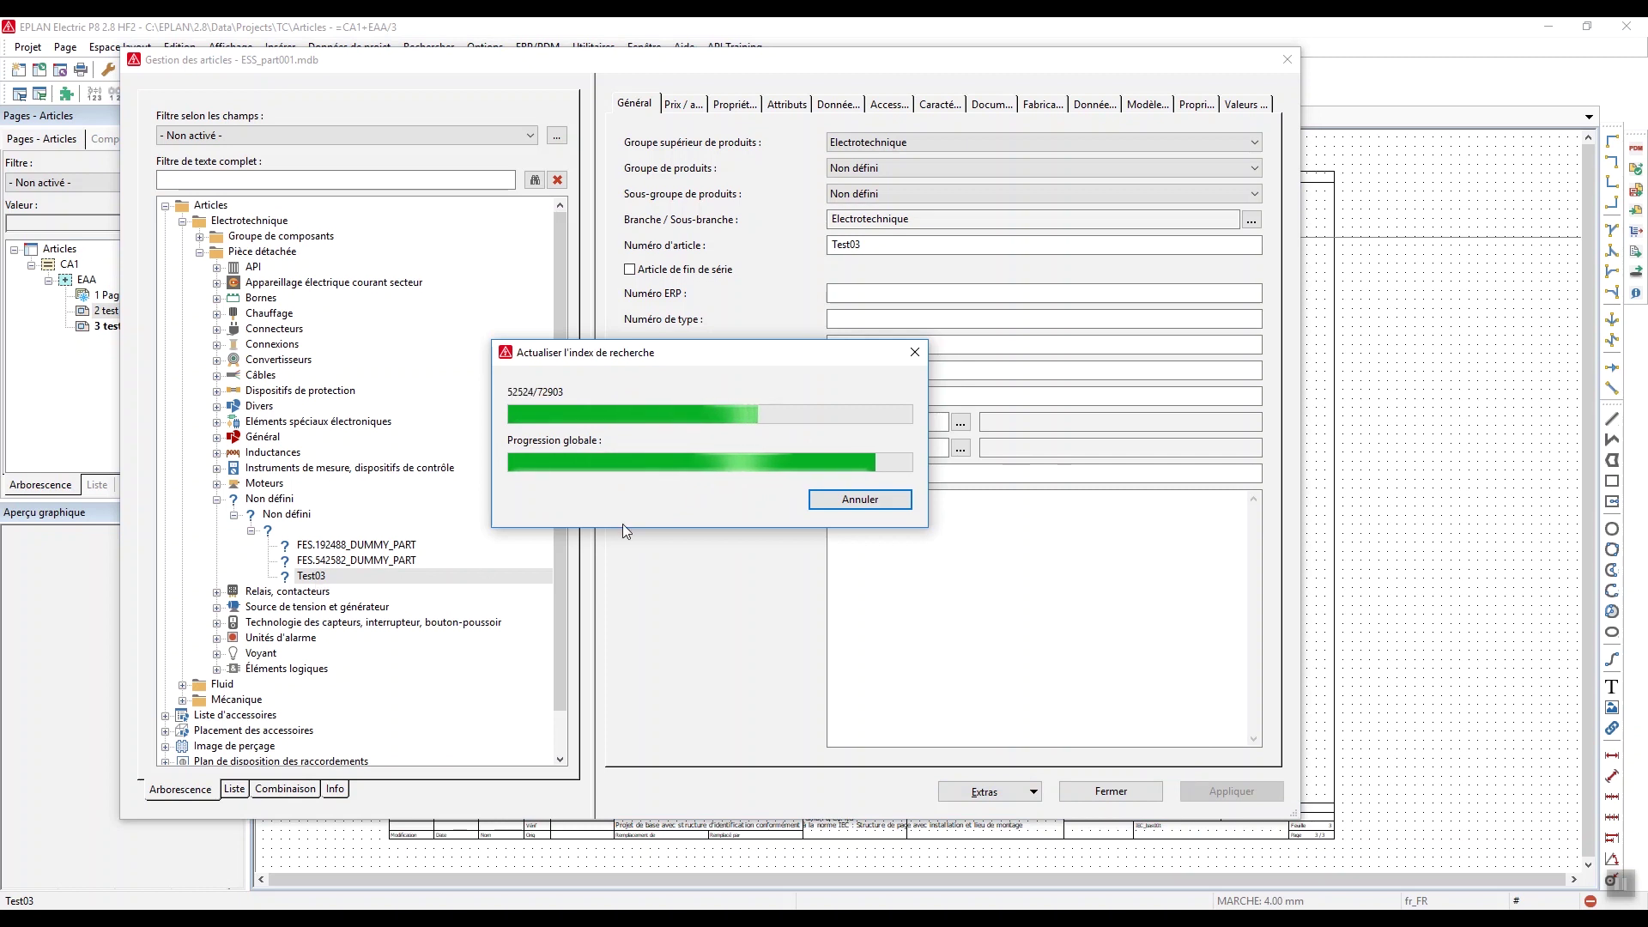
double_click(886, 245)
click(886, 245)
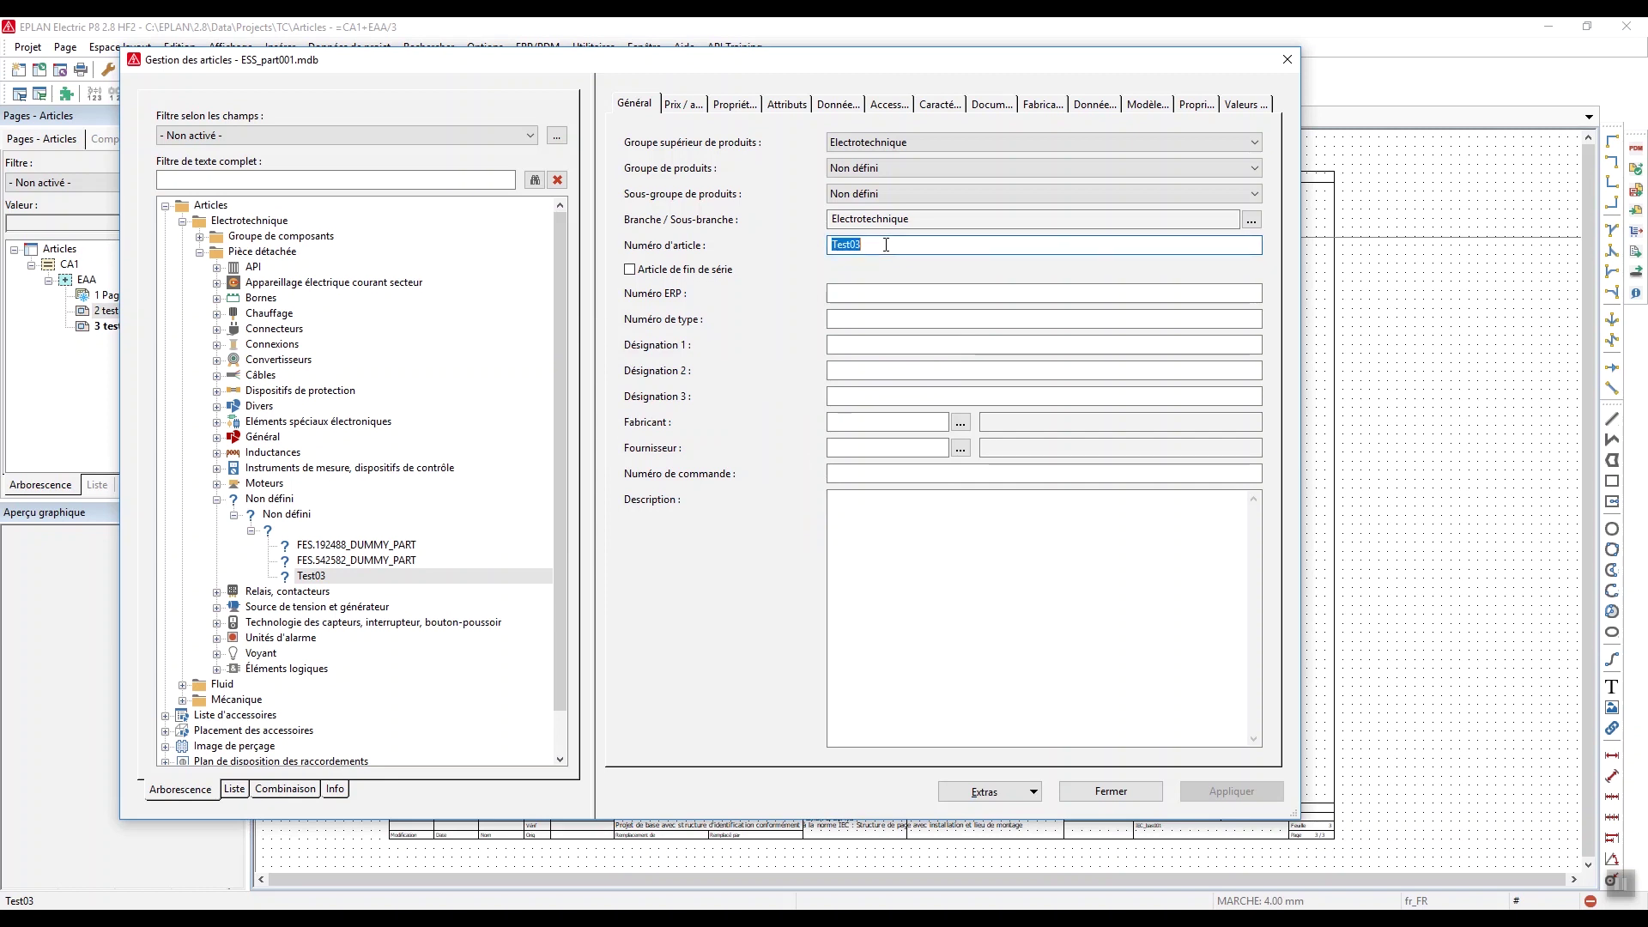
key(Escape)
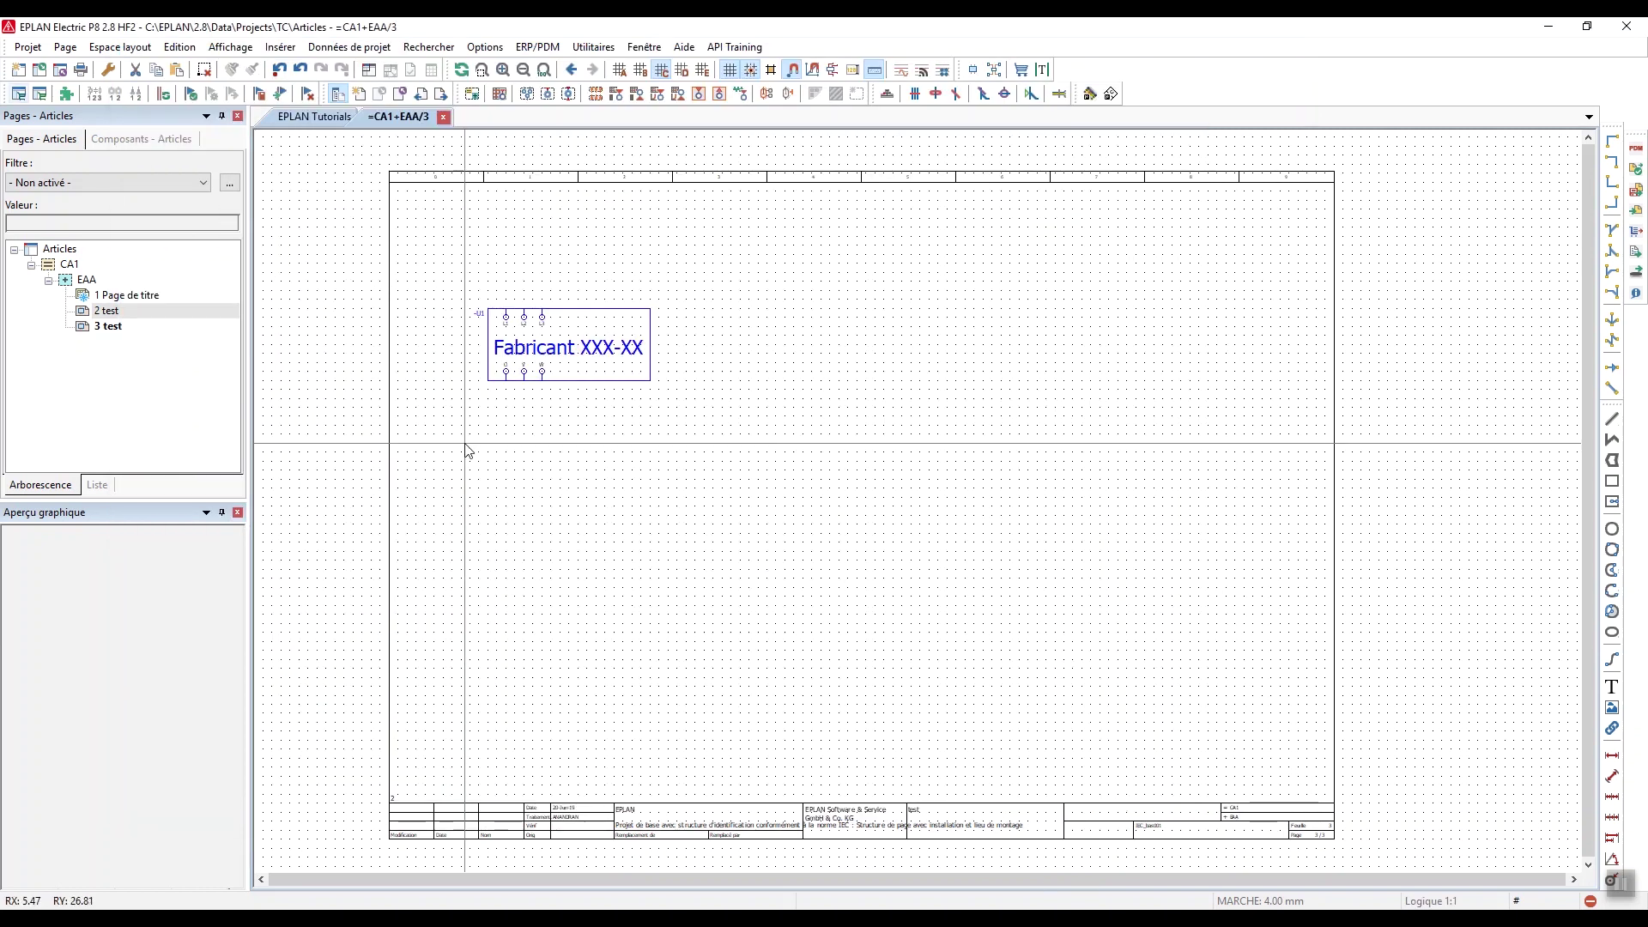
Insert a device with article Test03, found through the text filter, and draw its black box to the lower right of -U1
right_click(723, 510)
click(756, 631)
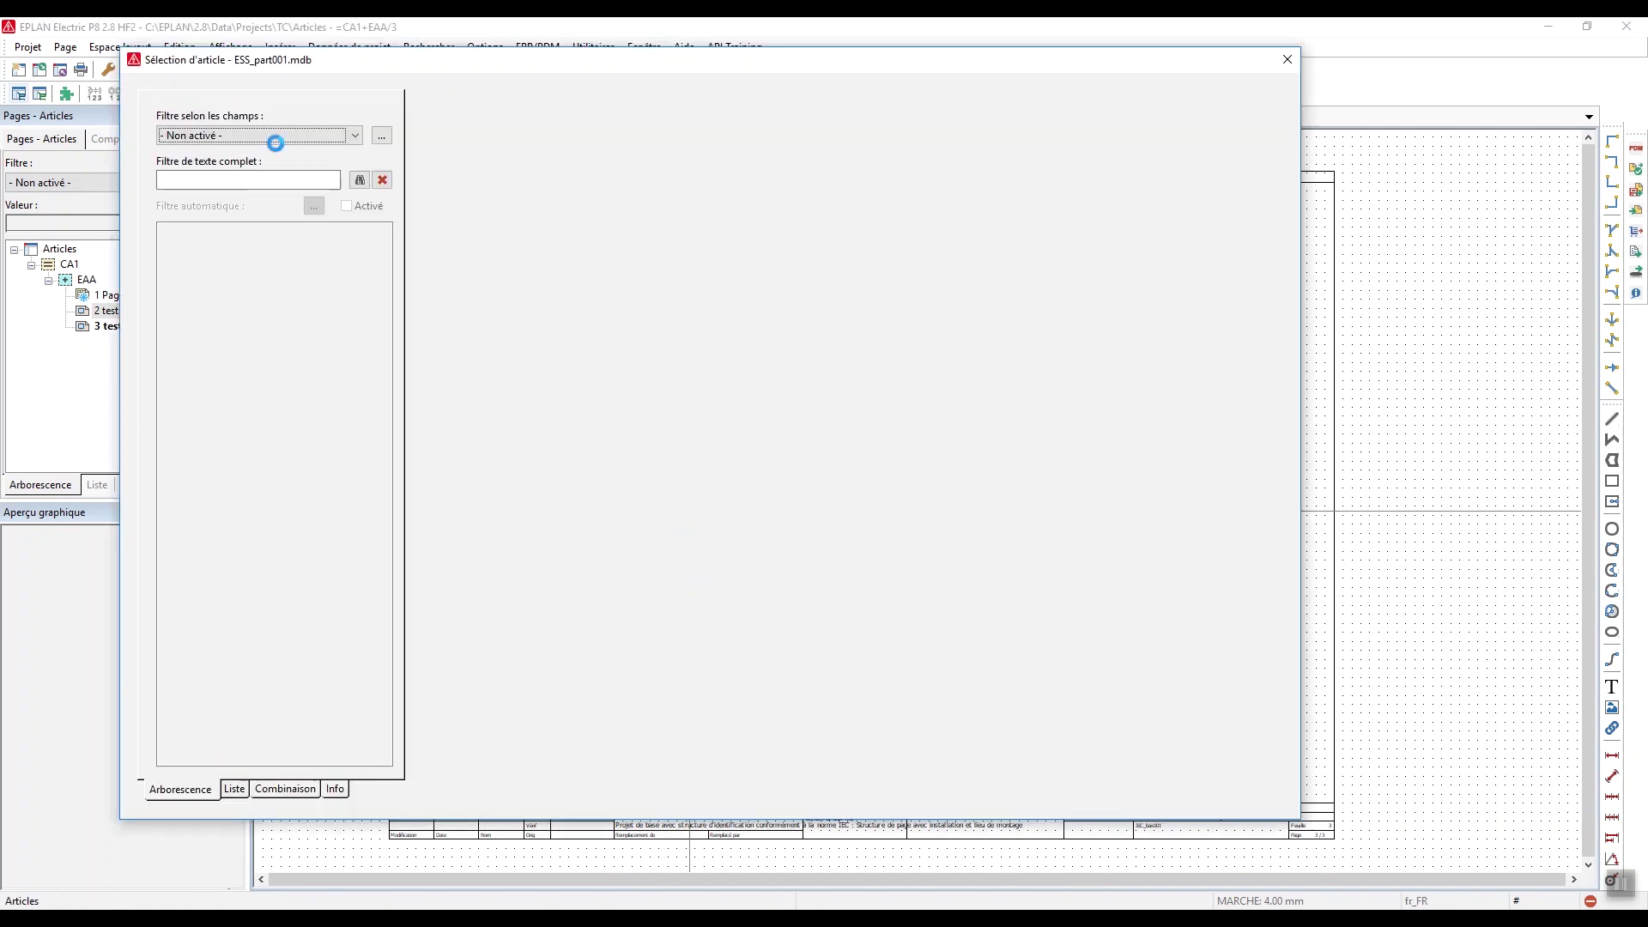
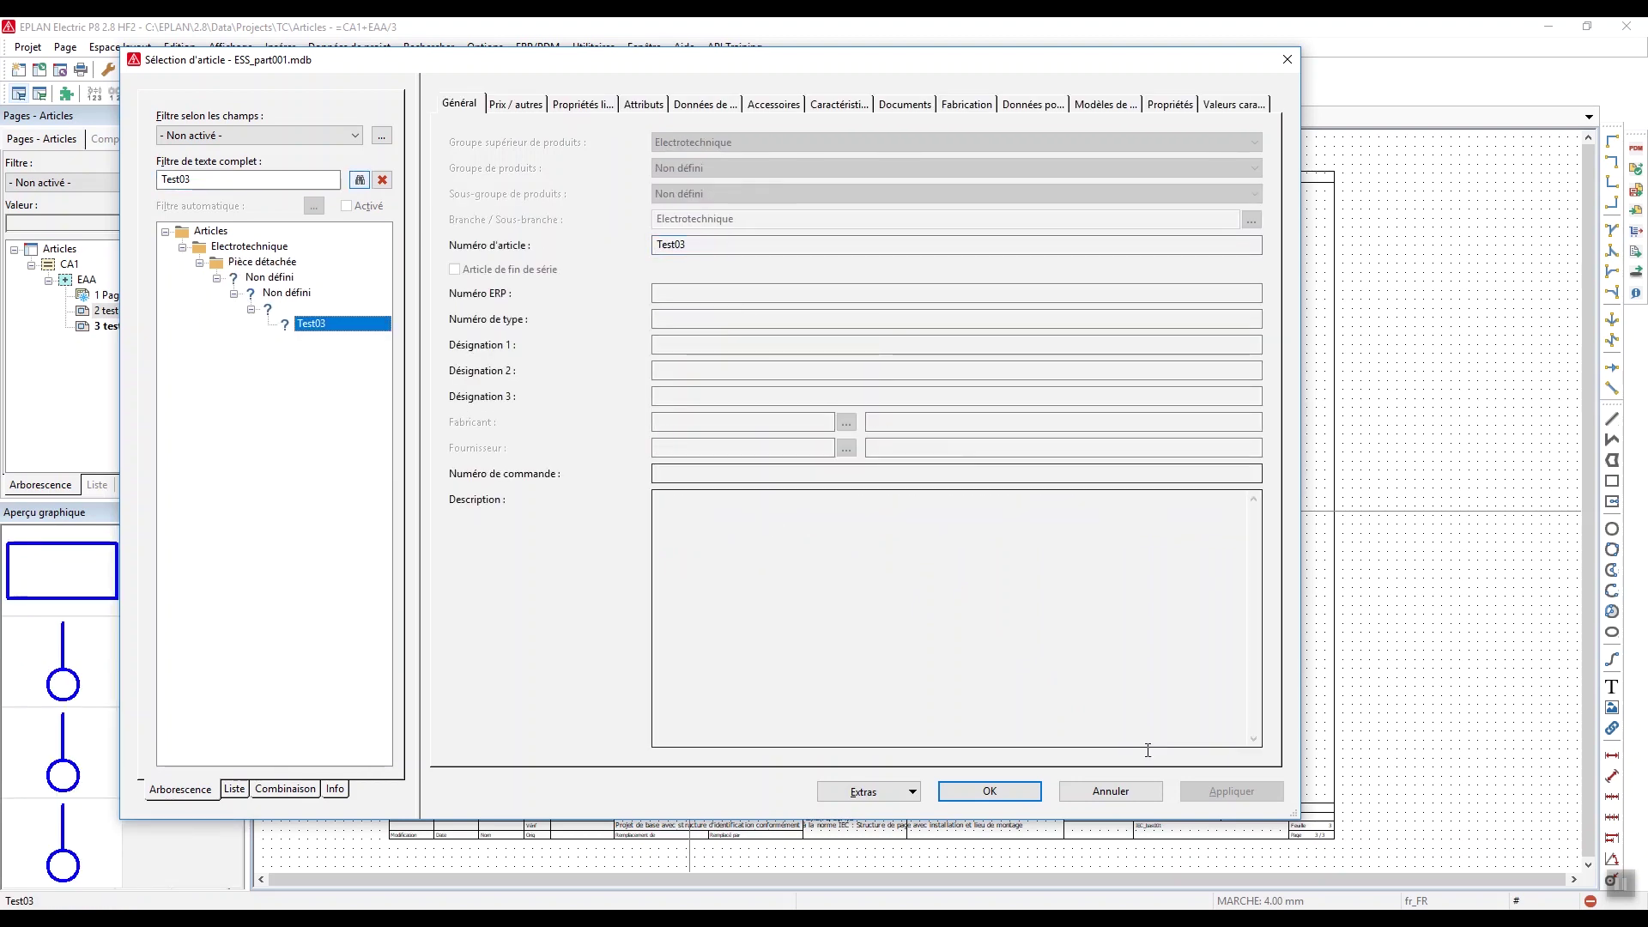
click(989, 790)
scroll(826, 456, up, 1)
click(792, 439)
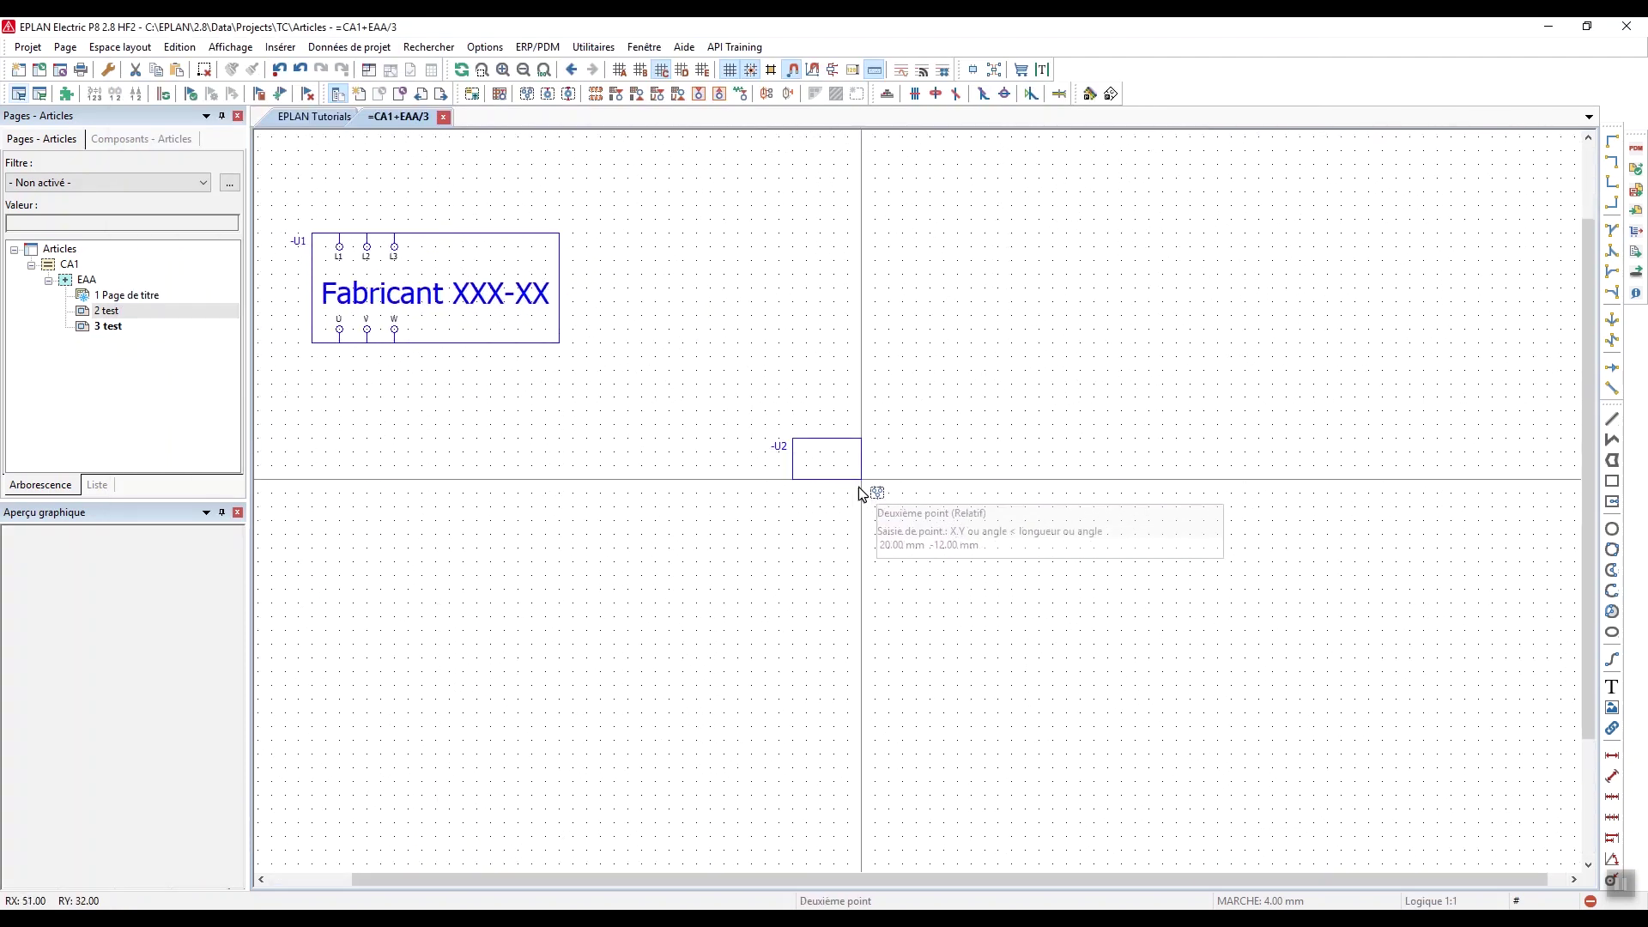
click(1121, 563)
Place device connection L1 inside the upper edge of black box -U2 and stop placing the remaining connections
scroll(970, 476, up, 6)
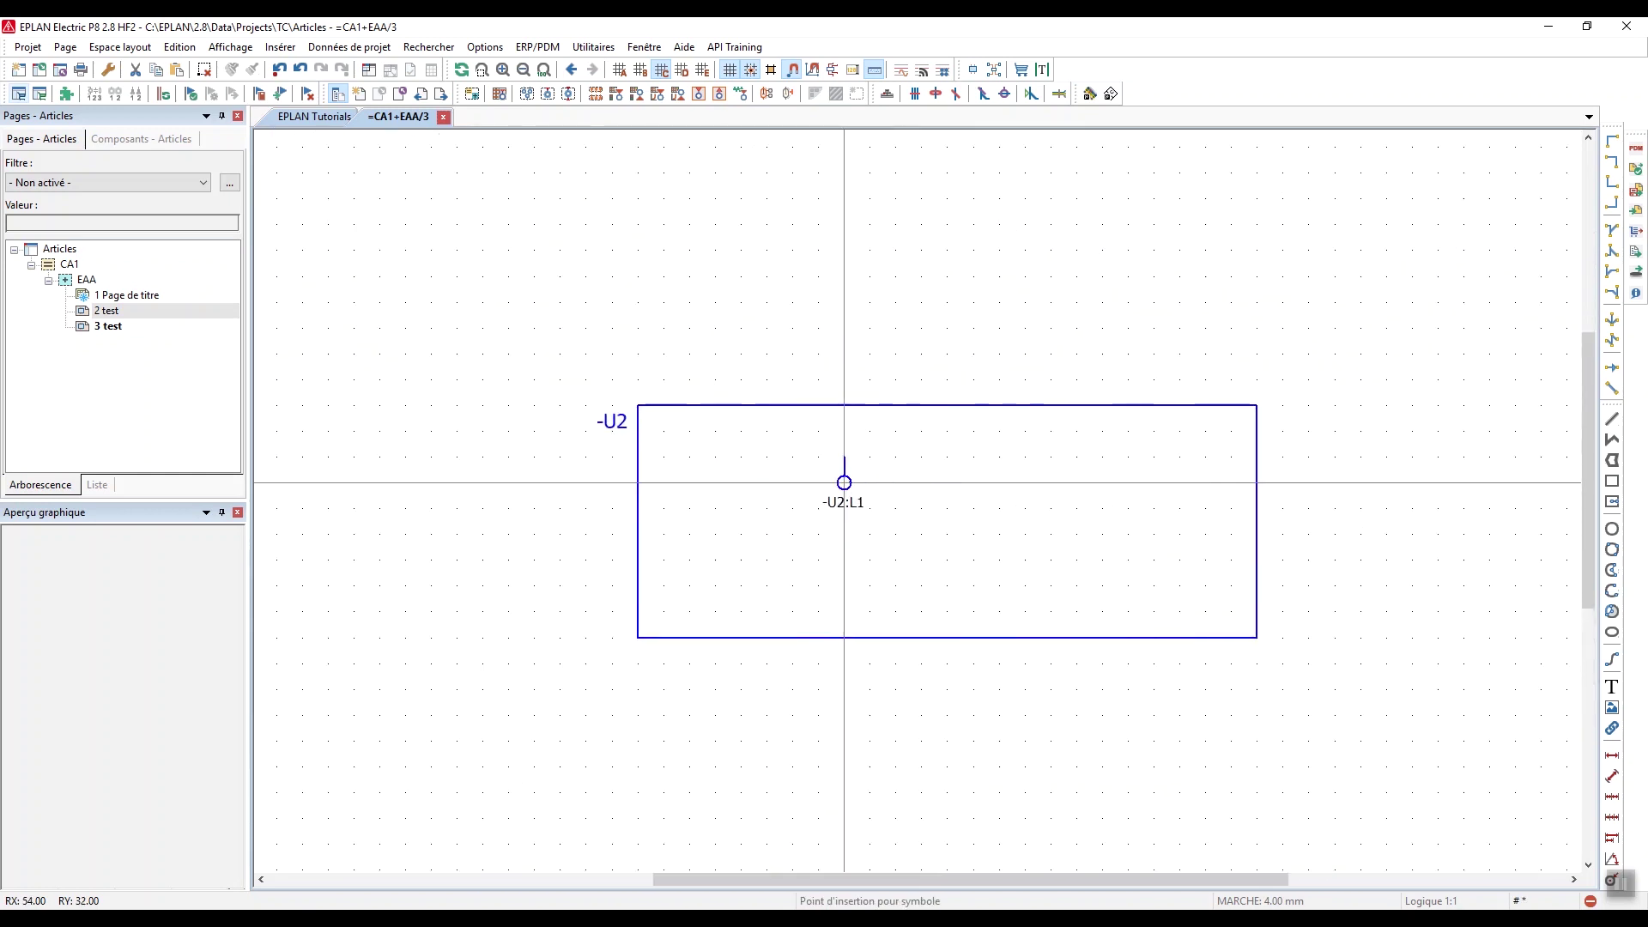
middle_drag(850, 482, 982, 492)
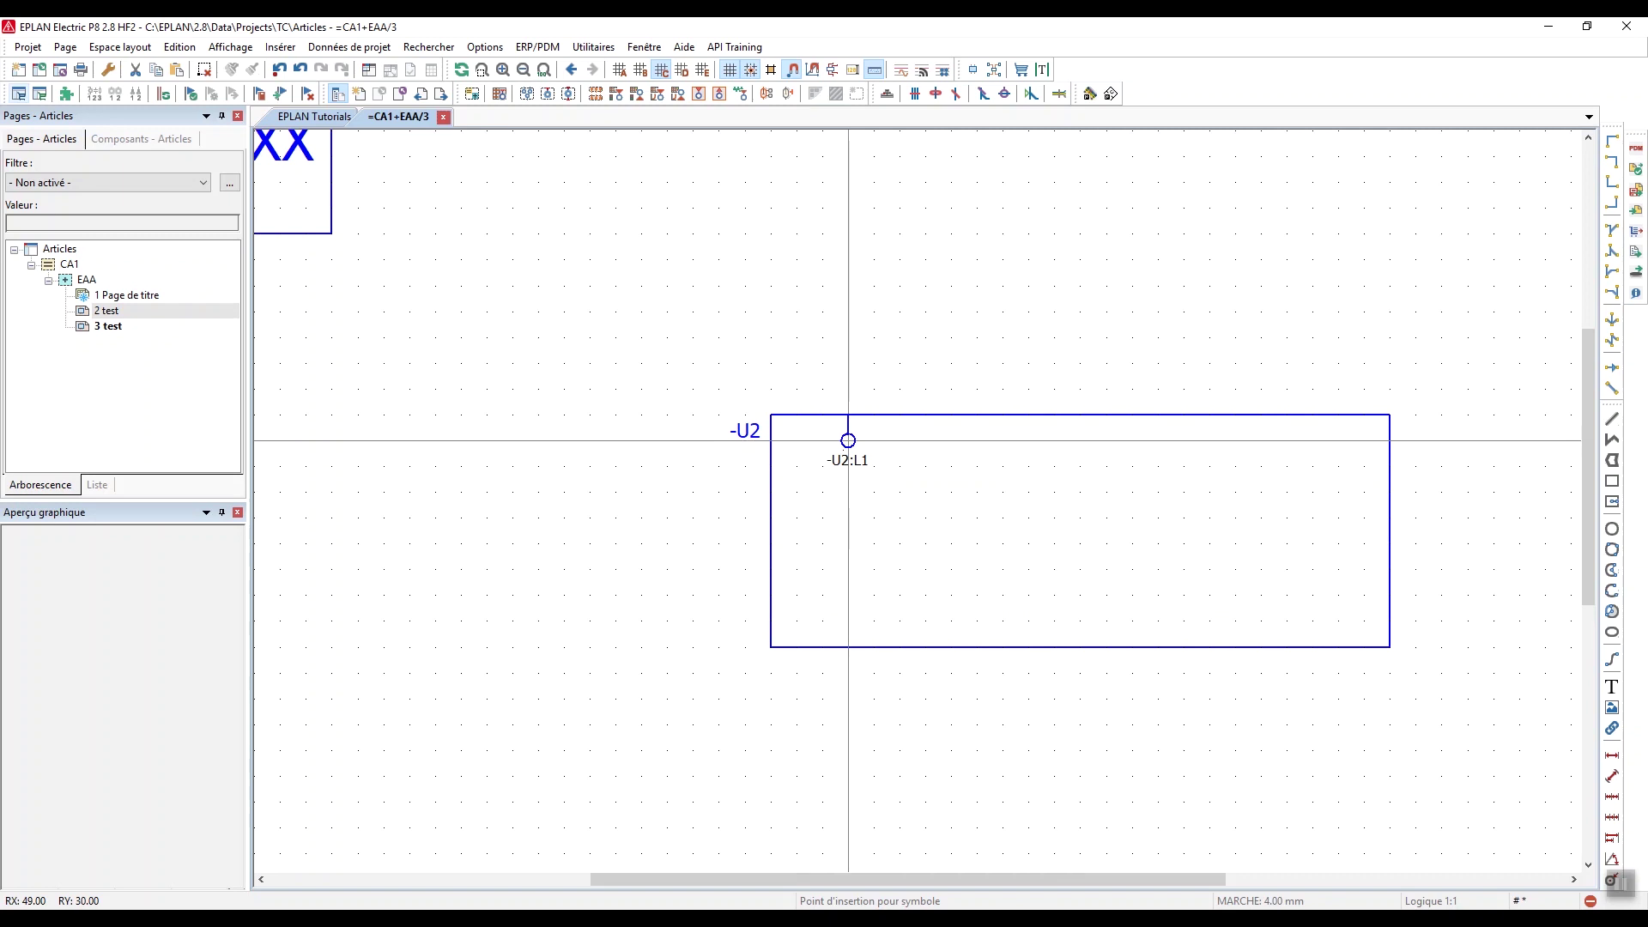
click(848, 440)
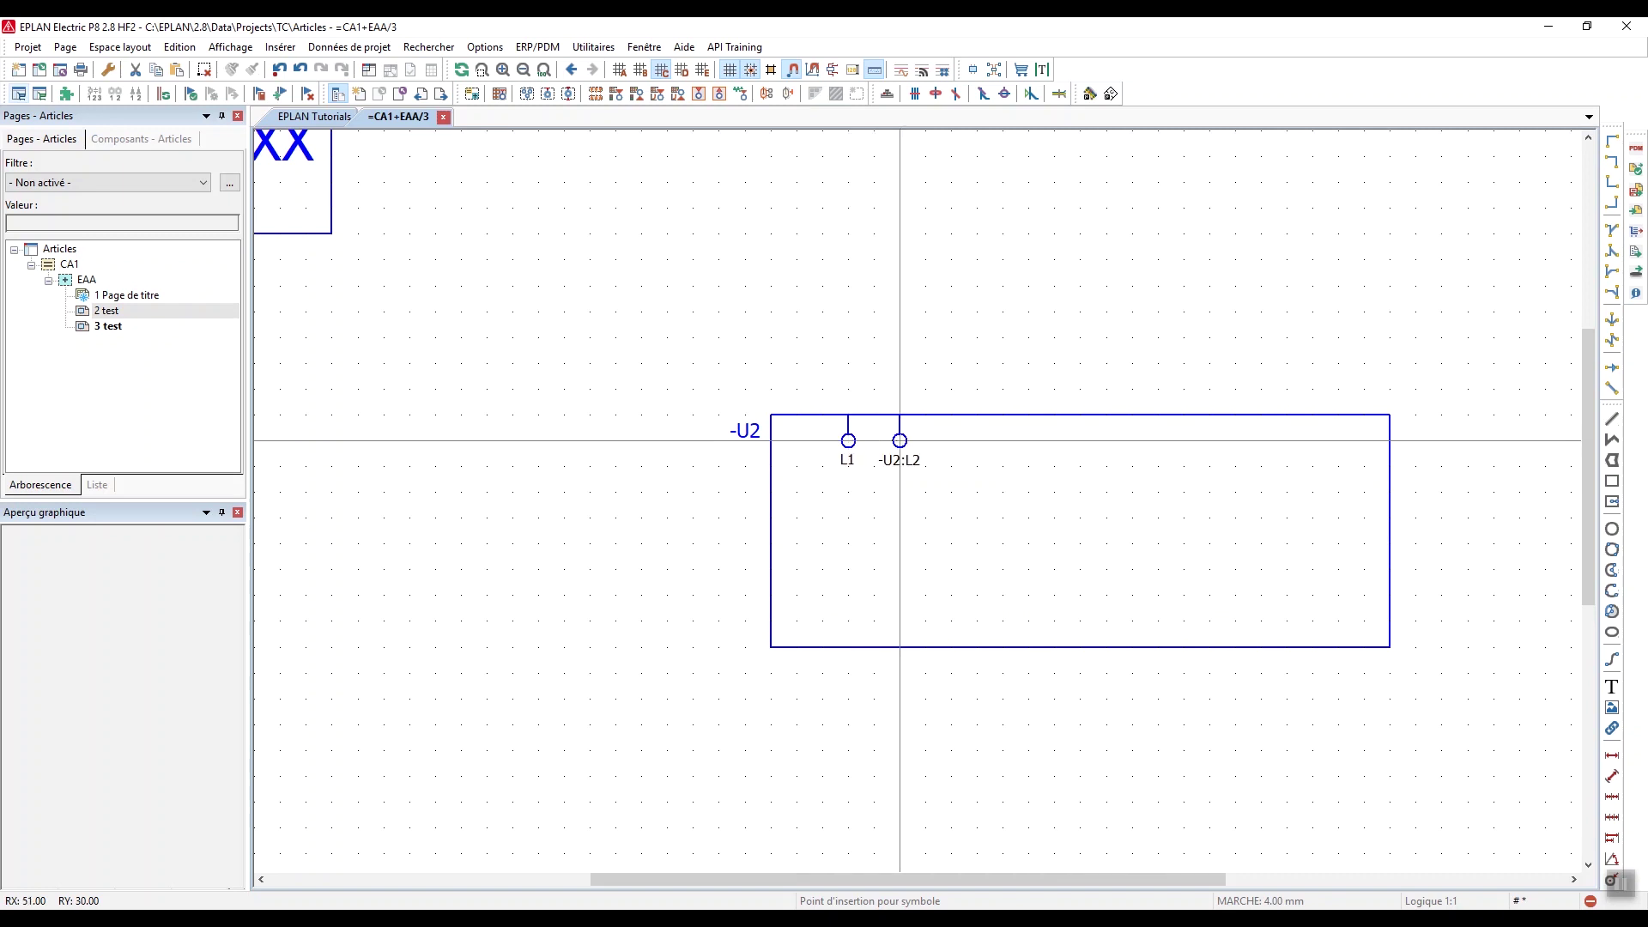
key(Escape)
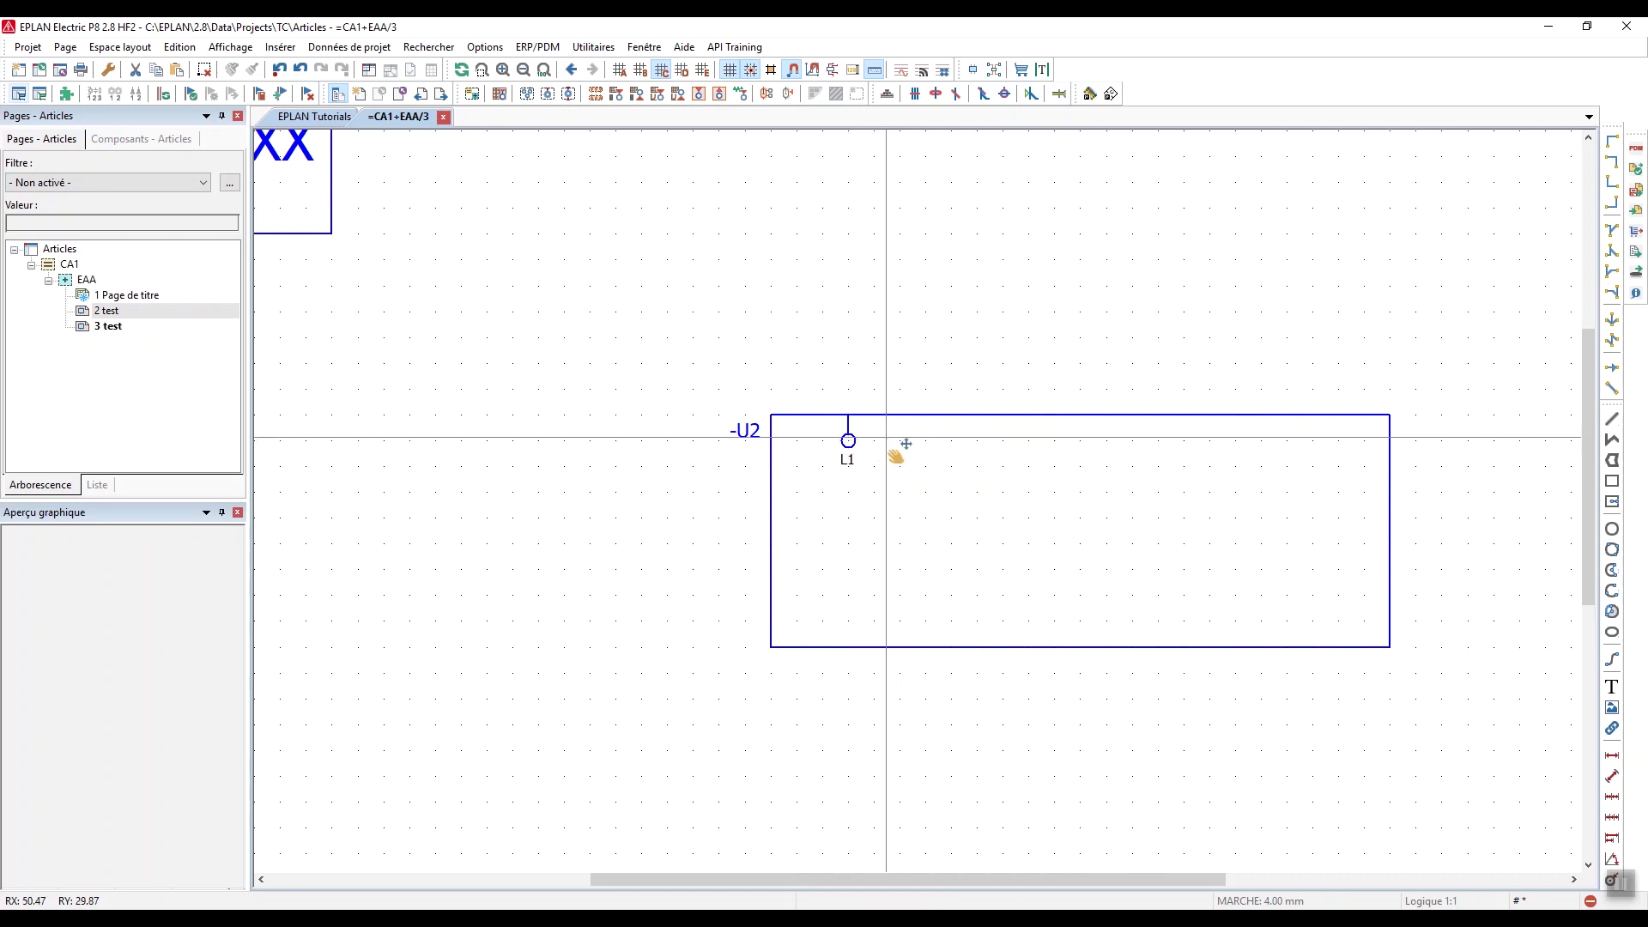
Delete black box -U2 together with its placed connection
scroll(902, 463, down, 2)
drag(1342, 664, 755, 375)
key(Delete)
scroll(754, 369, up, 1)
middle_drag(642, 264, 985, 425)
scroll(985, 425, down, 2)
scroll(811, 418, down, 1)
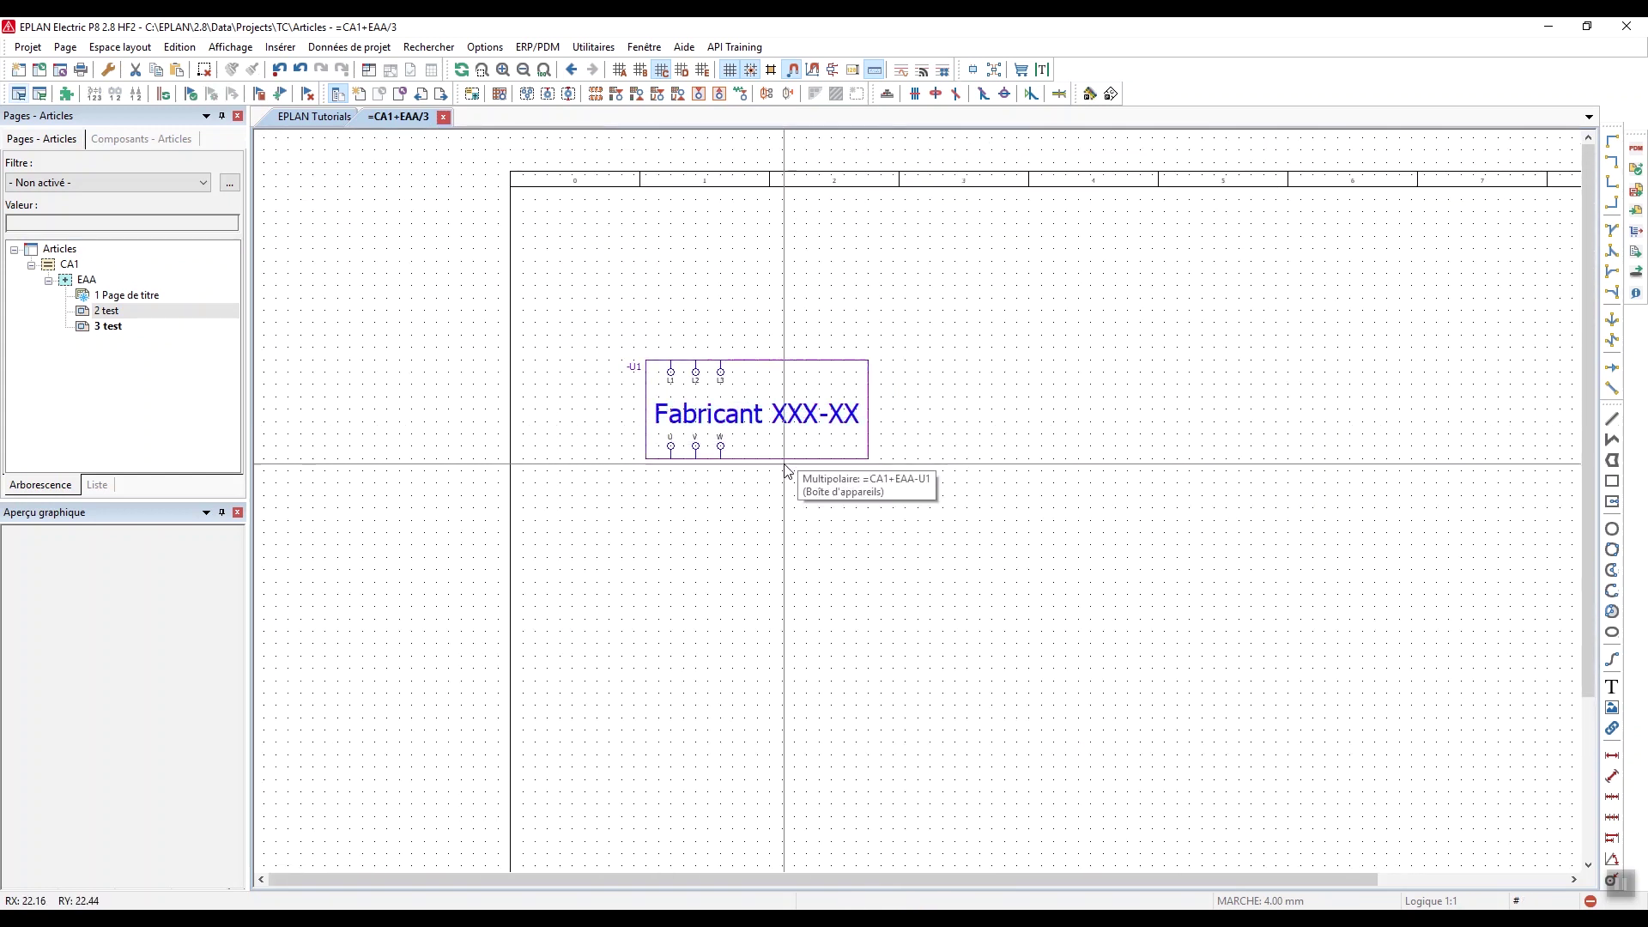
Create a window macro from the whole black box -U1 and save it as Test03.ema in the ESS_Macro folder
click(647, 368)
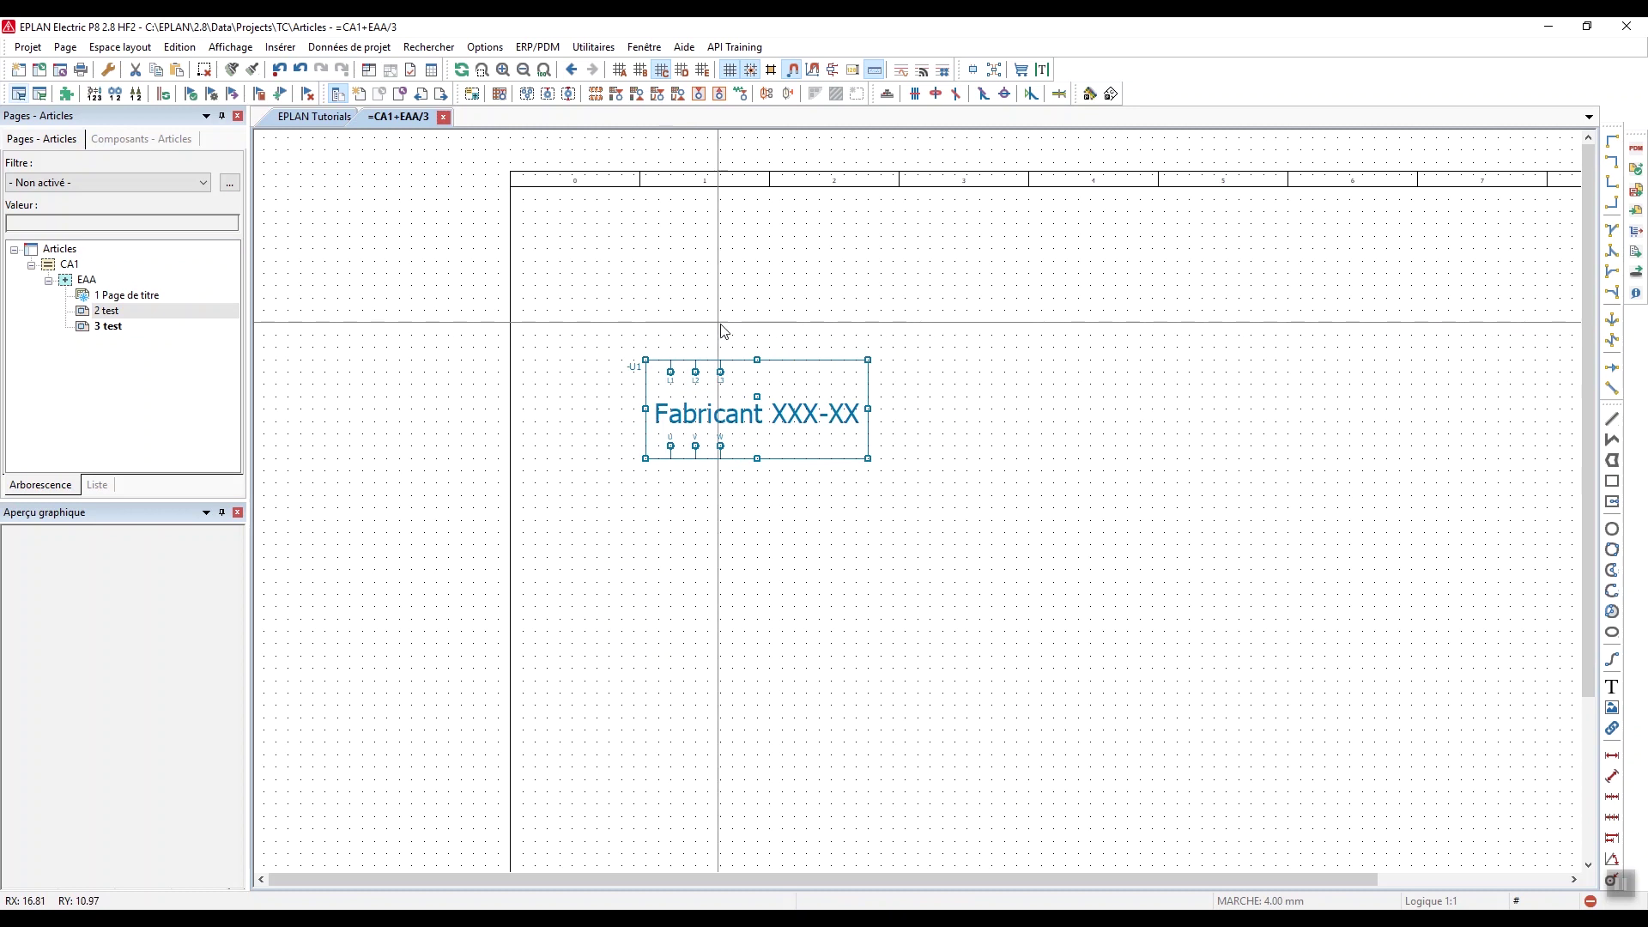
click(961, 509)
drag(944, 505, 640, 368)
right_click(639, 369)
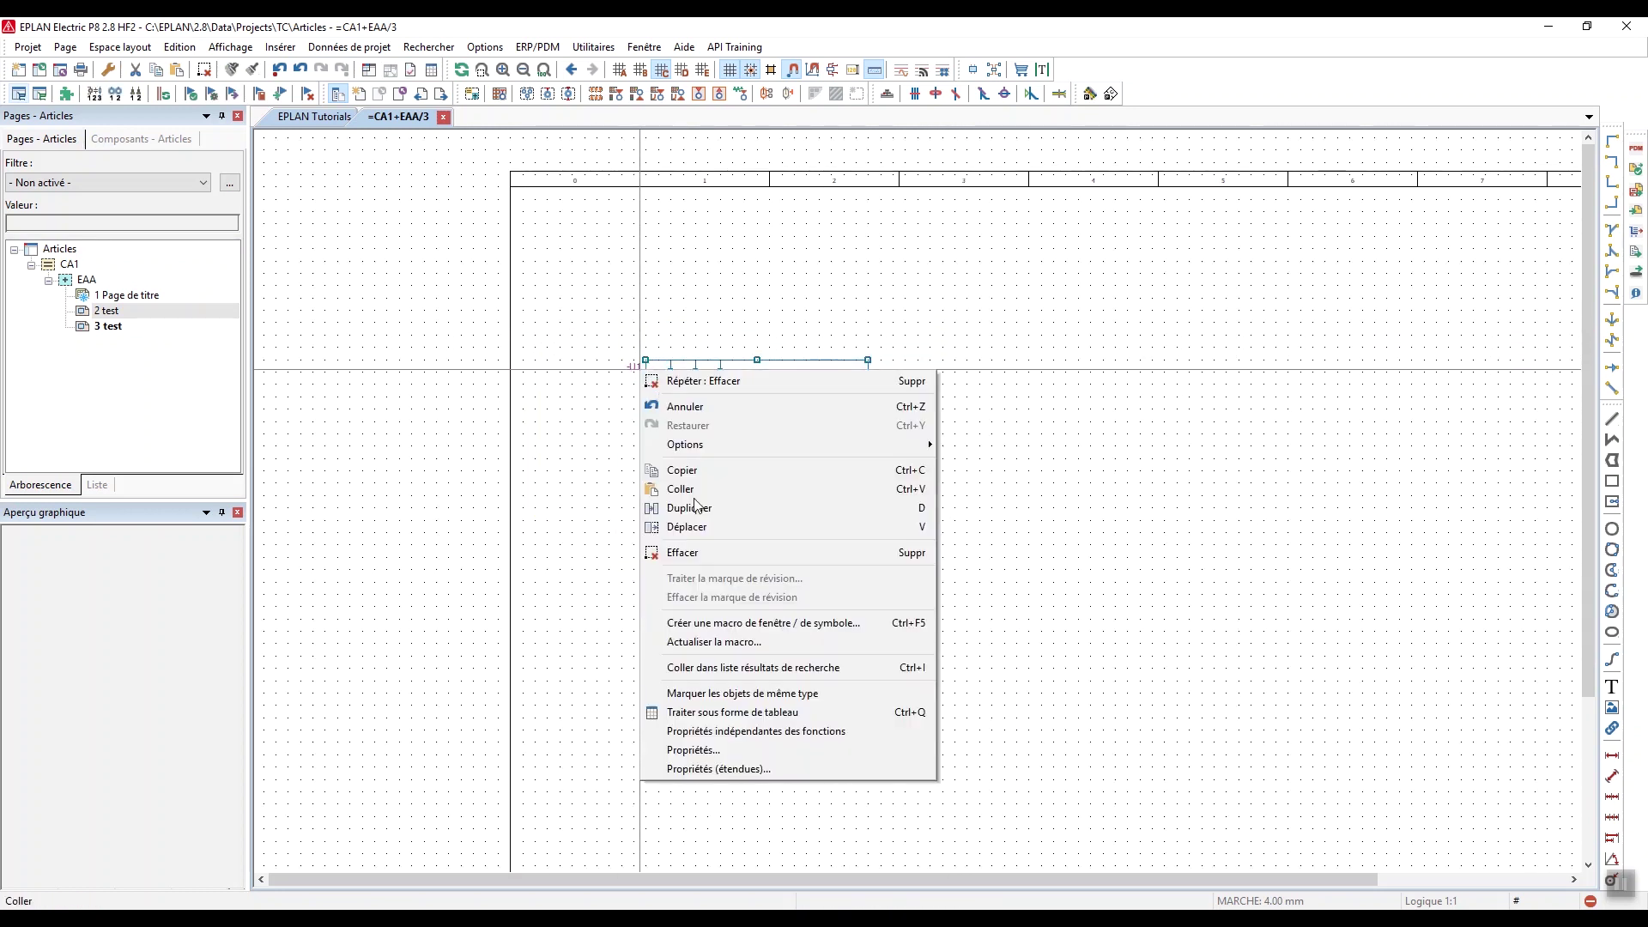
click(730, 625)
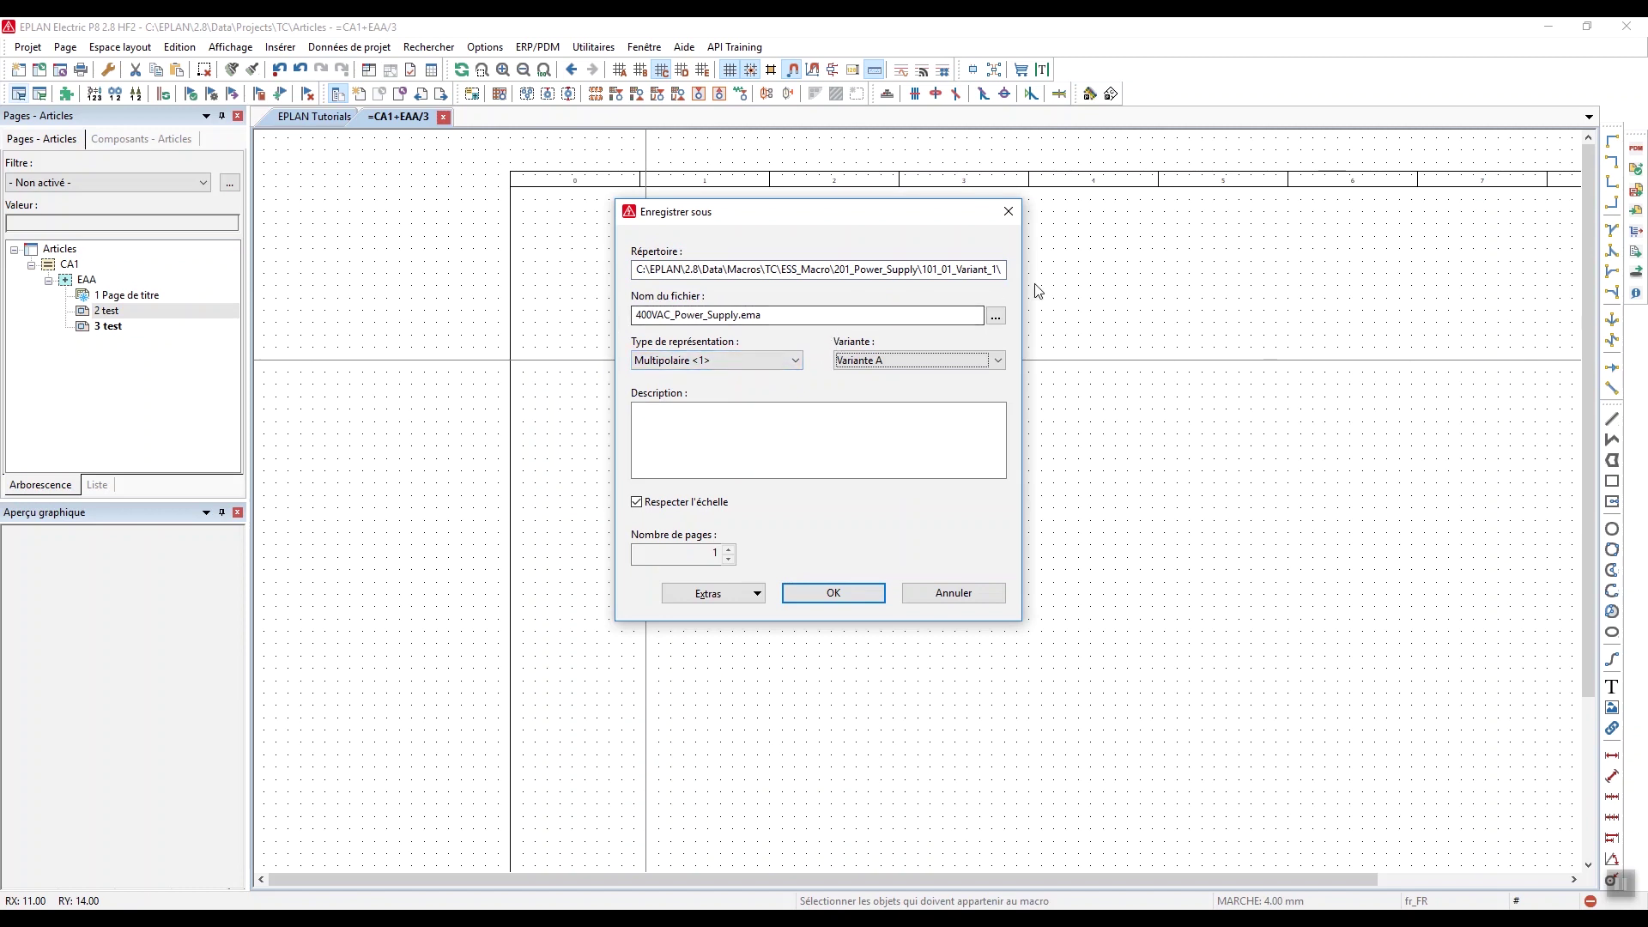
click(994, 316)
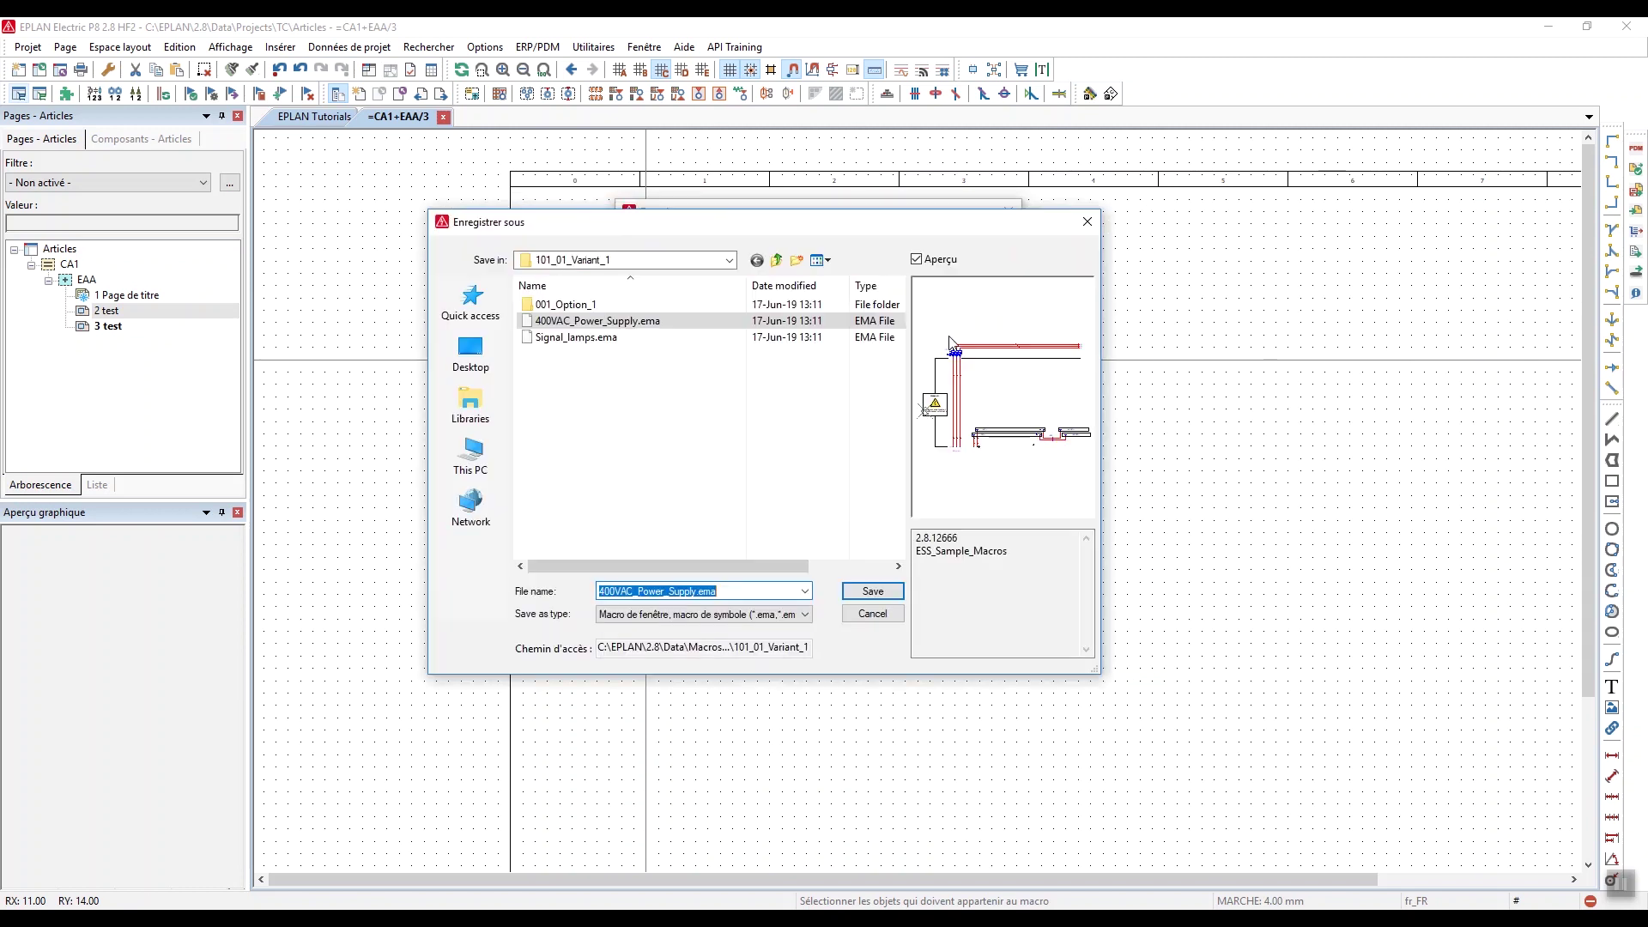
click(777, 261)
click(777, 260)
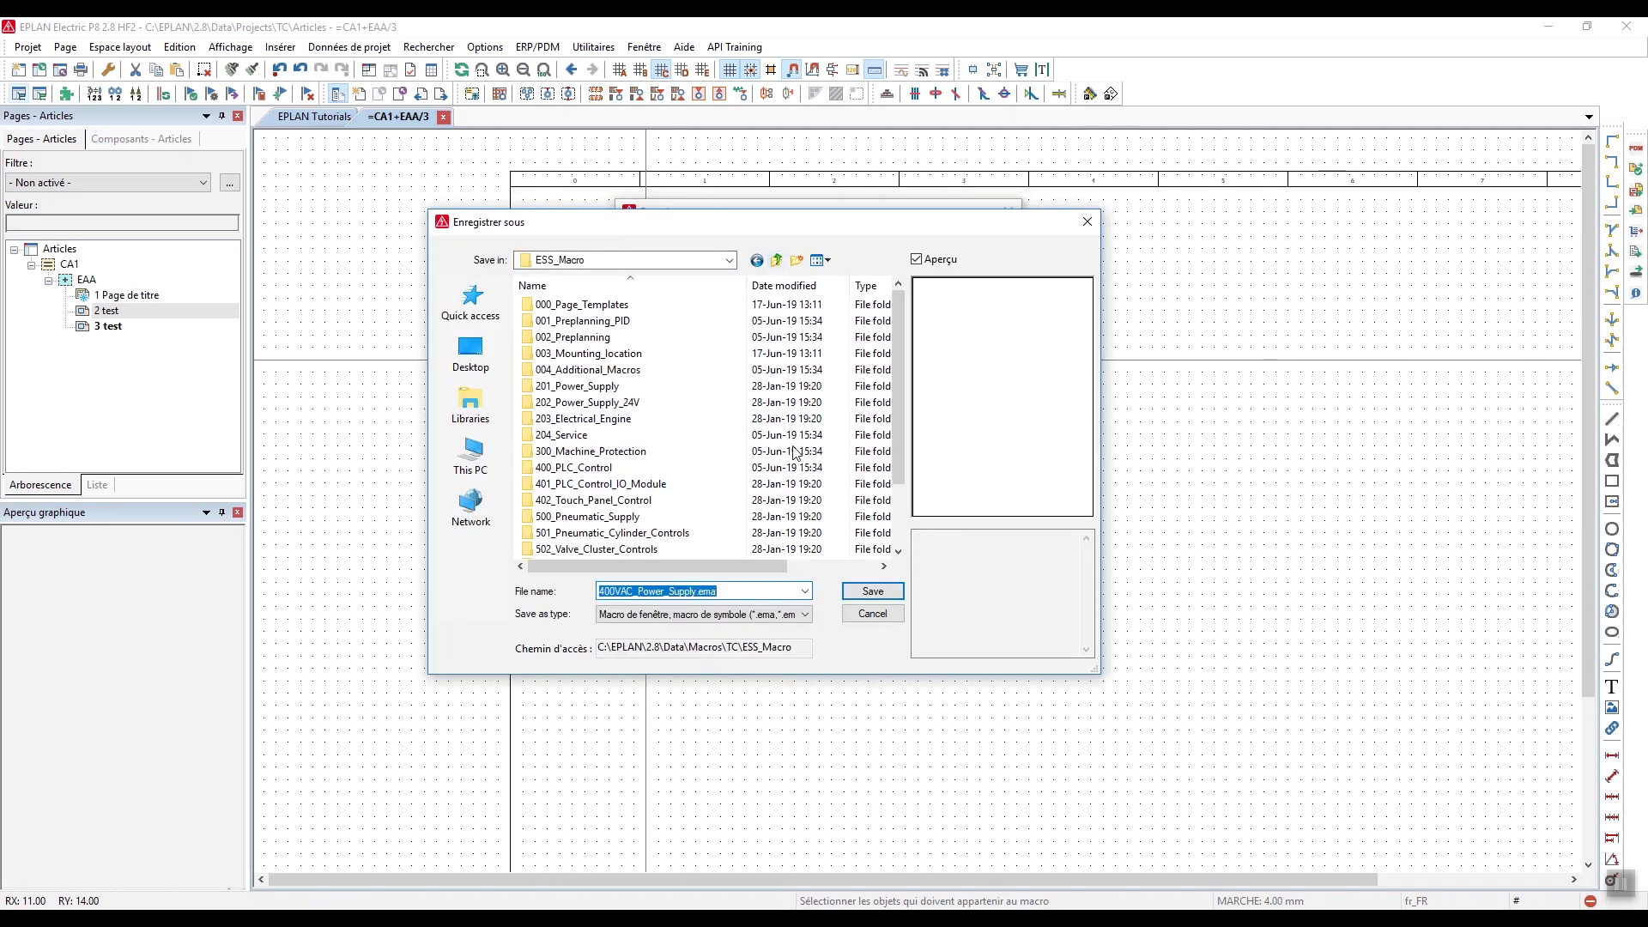
drag(891, 404, 894, 501)
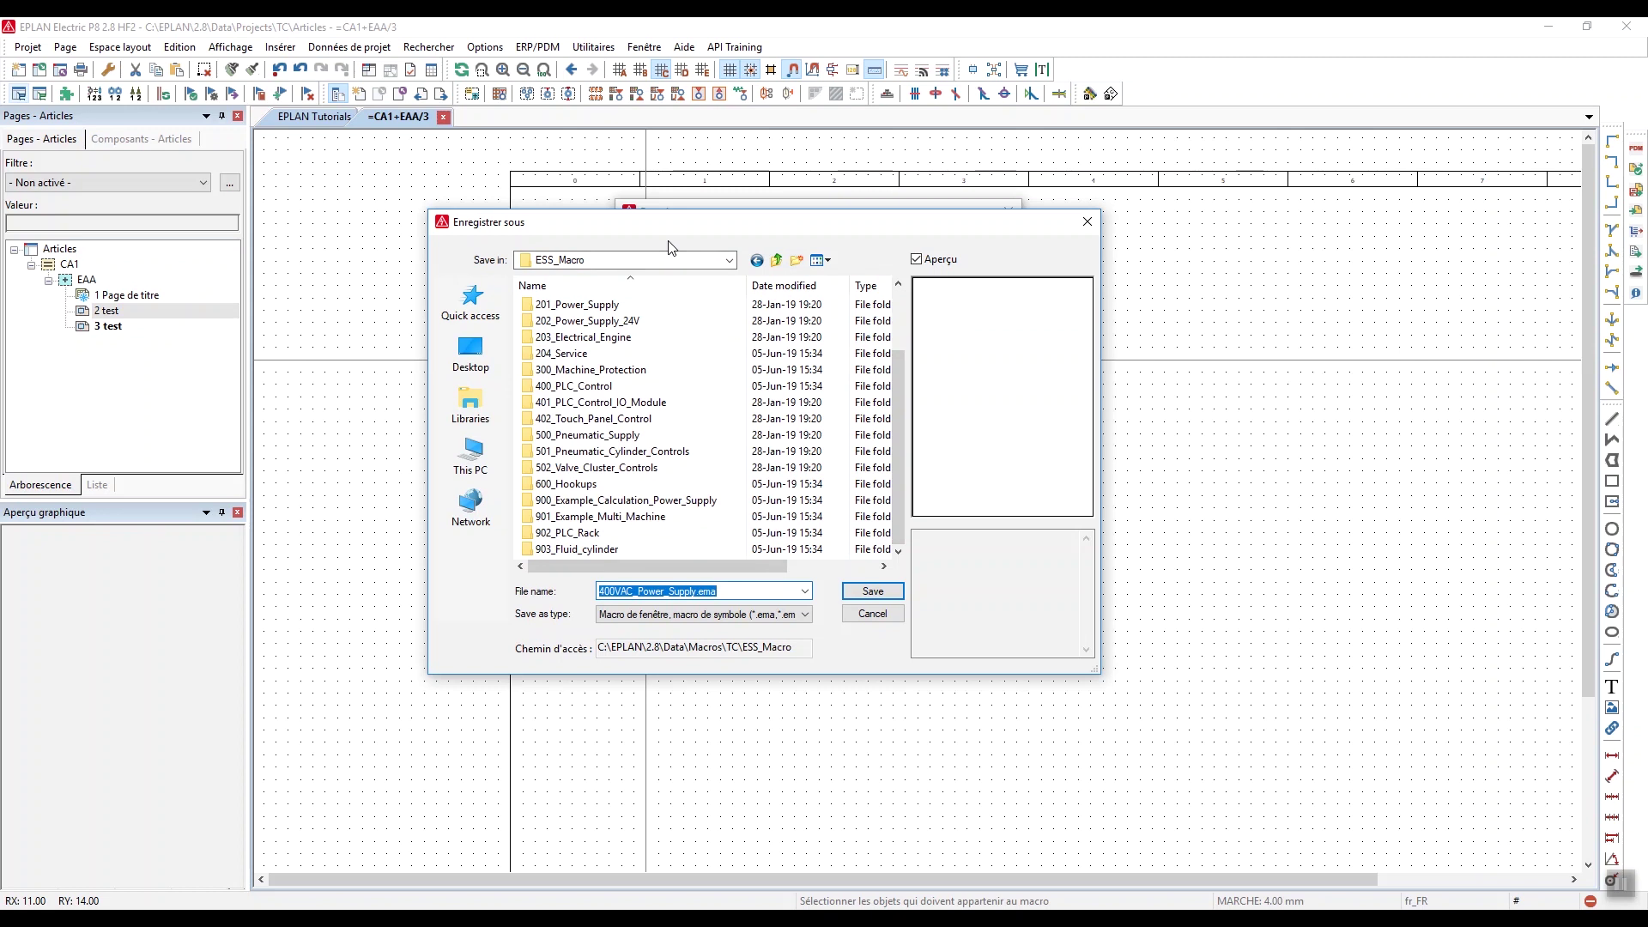
drag(672, 225, 759, 279)
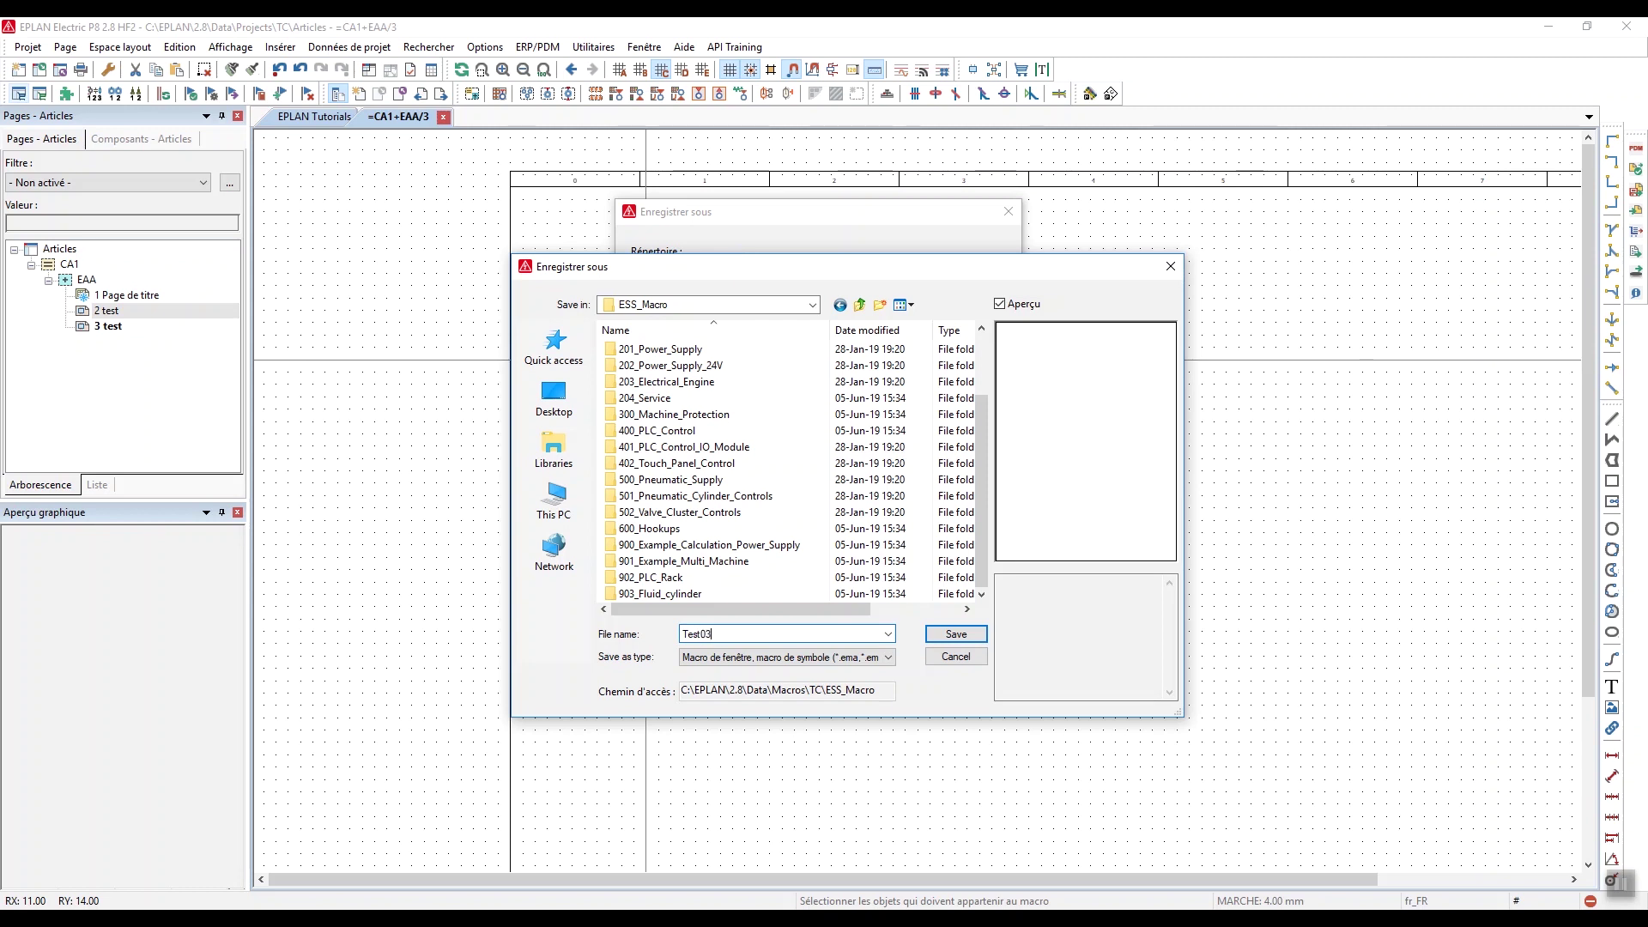
click(955, 635)
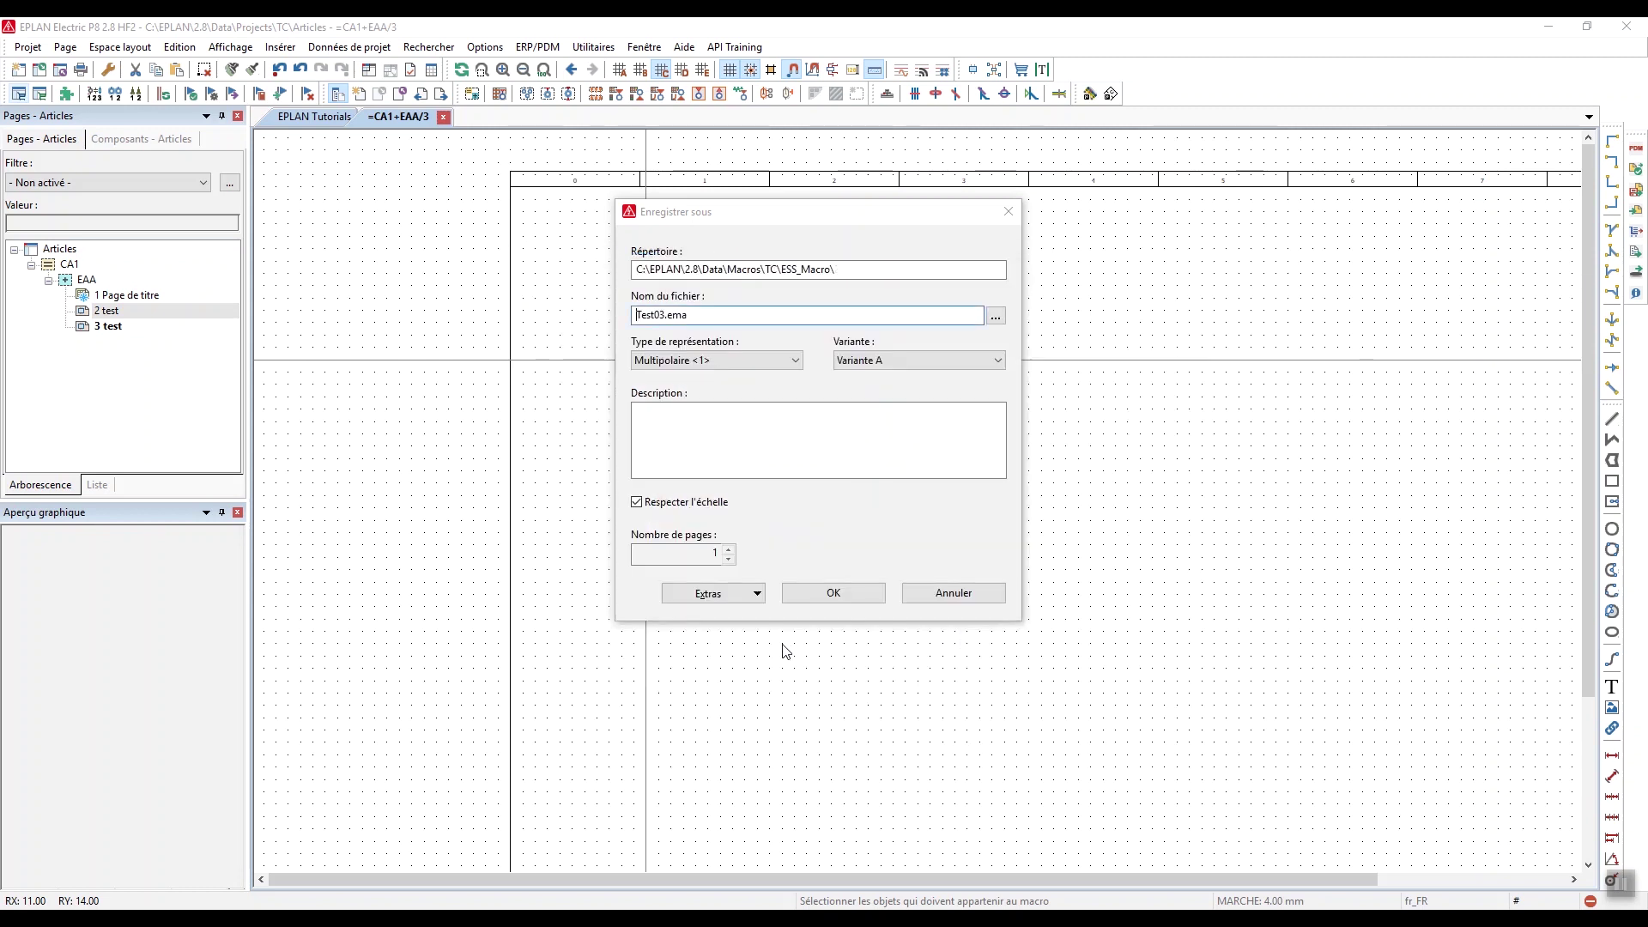
click(856, 594)
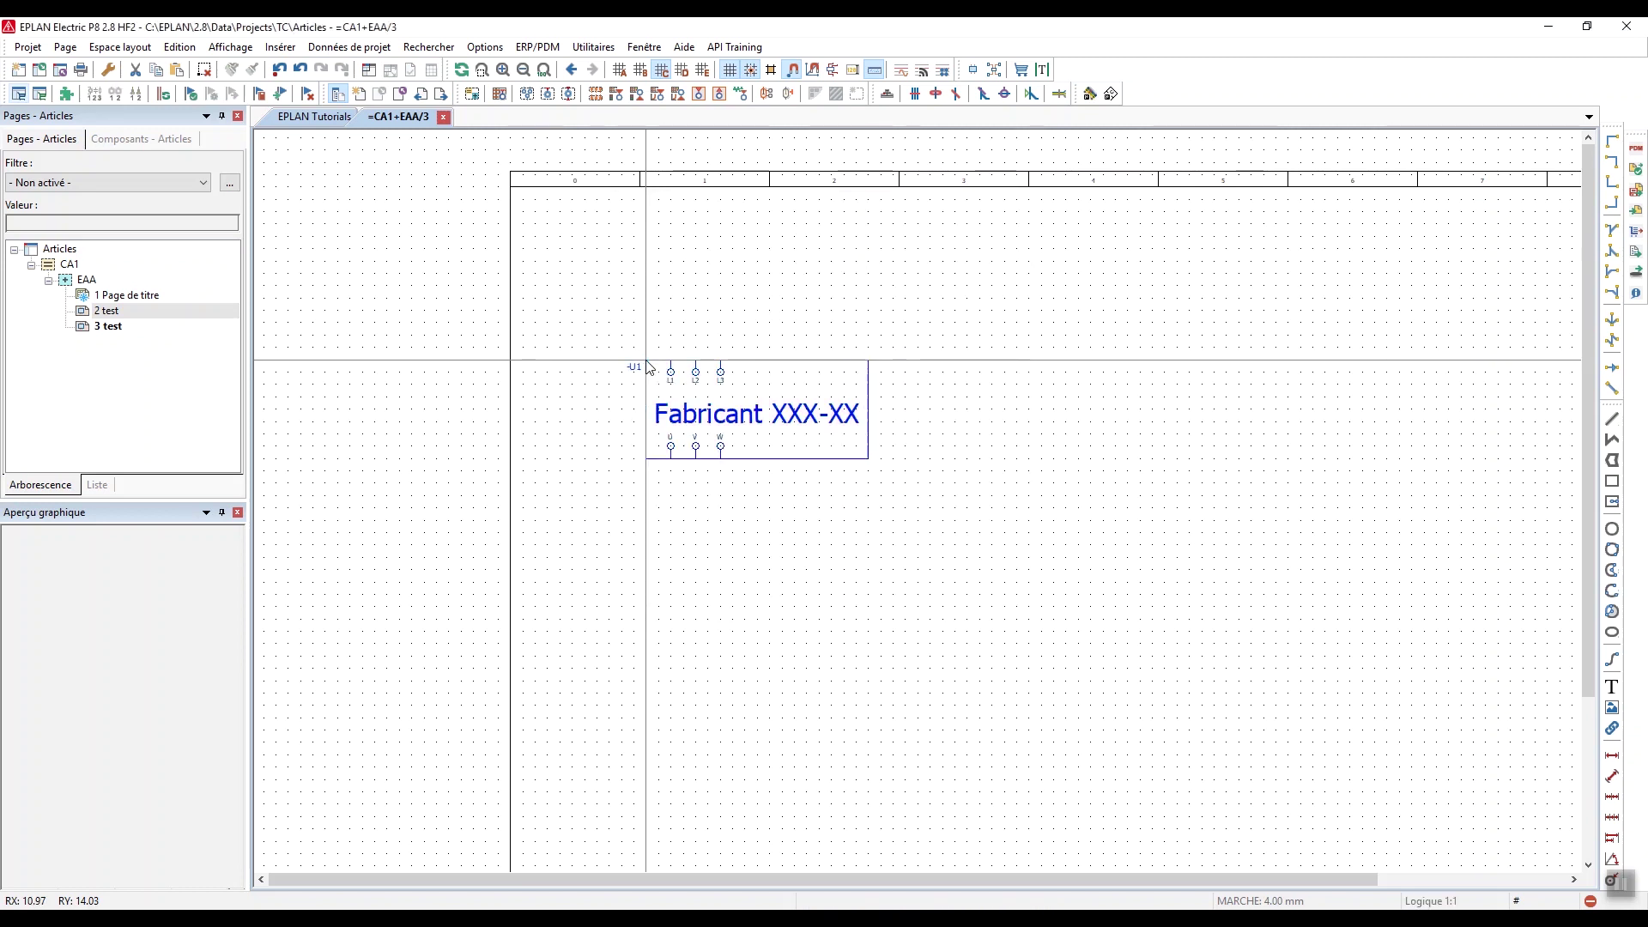
Browse the macro folders up to TC for article Test03's macro, then cancel the selection and close the parts management
click(21, 97)
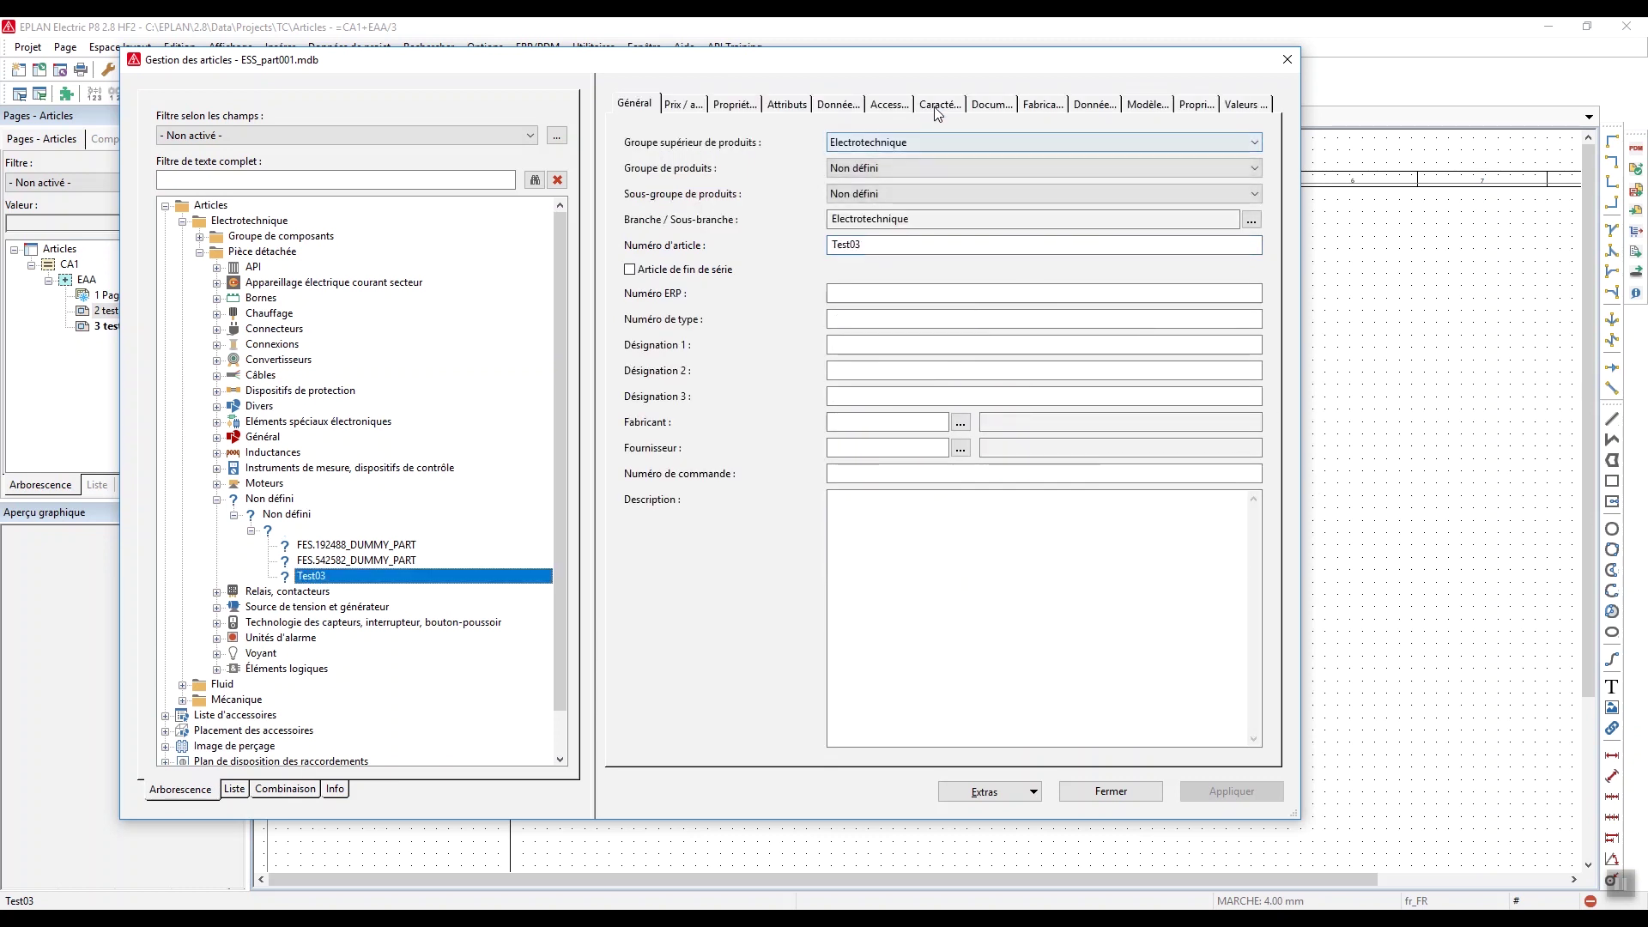
click(940, 104)
click(1252, 401)
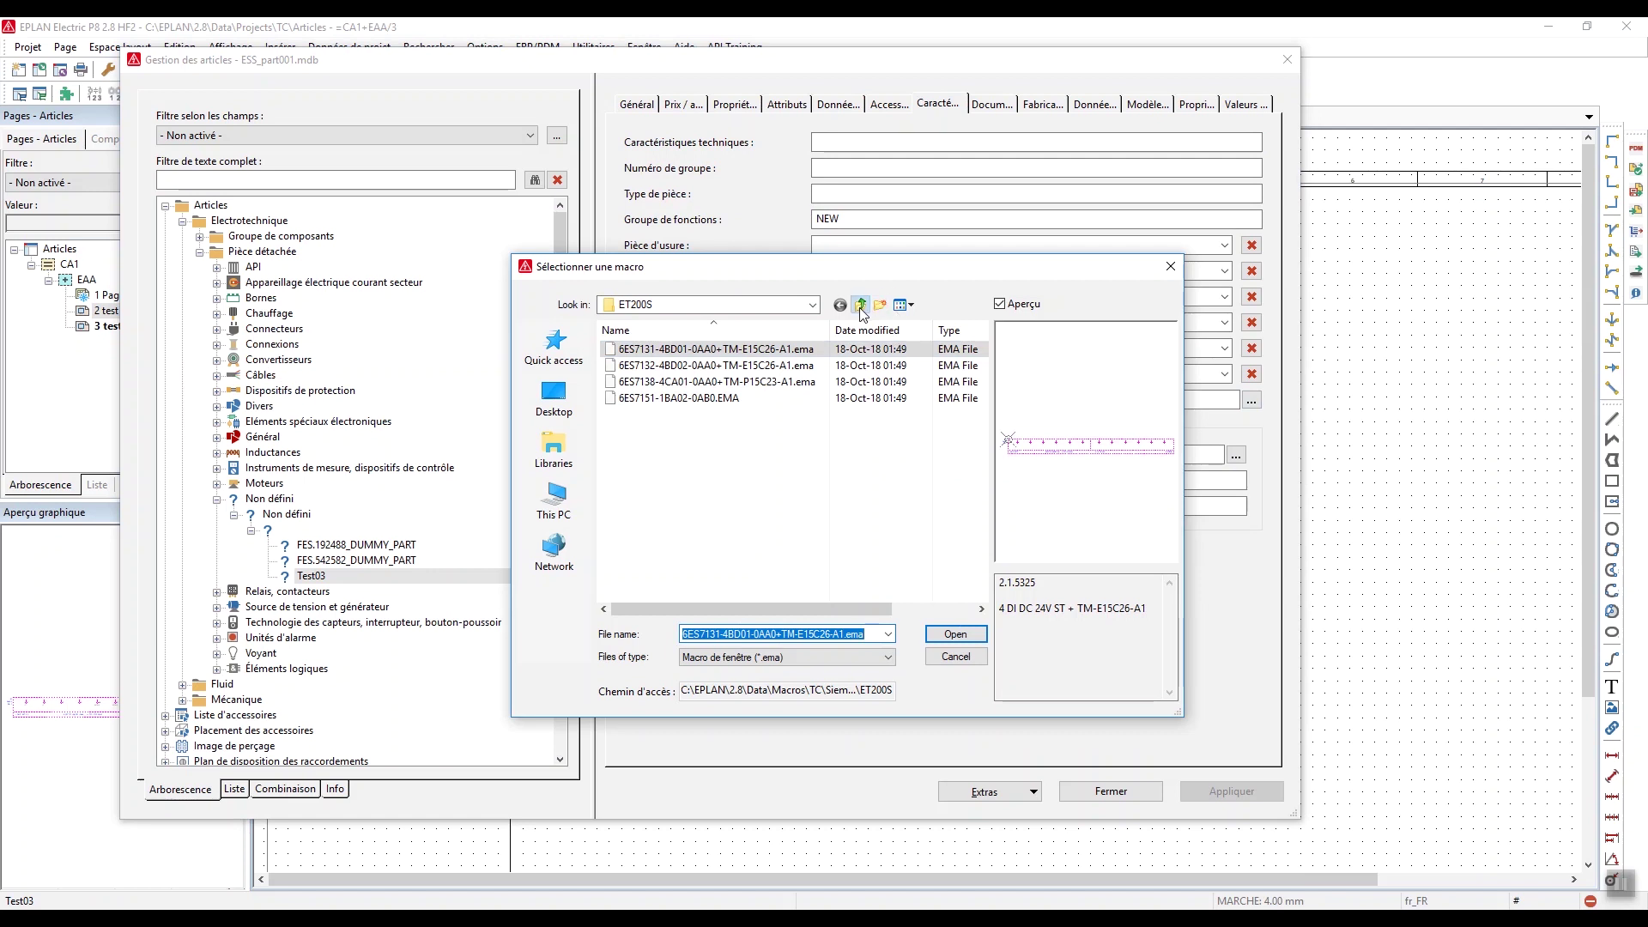
click(860, 309)
click(861, 309)
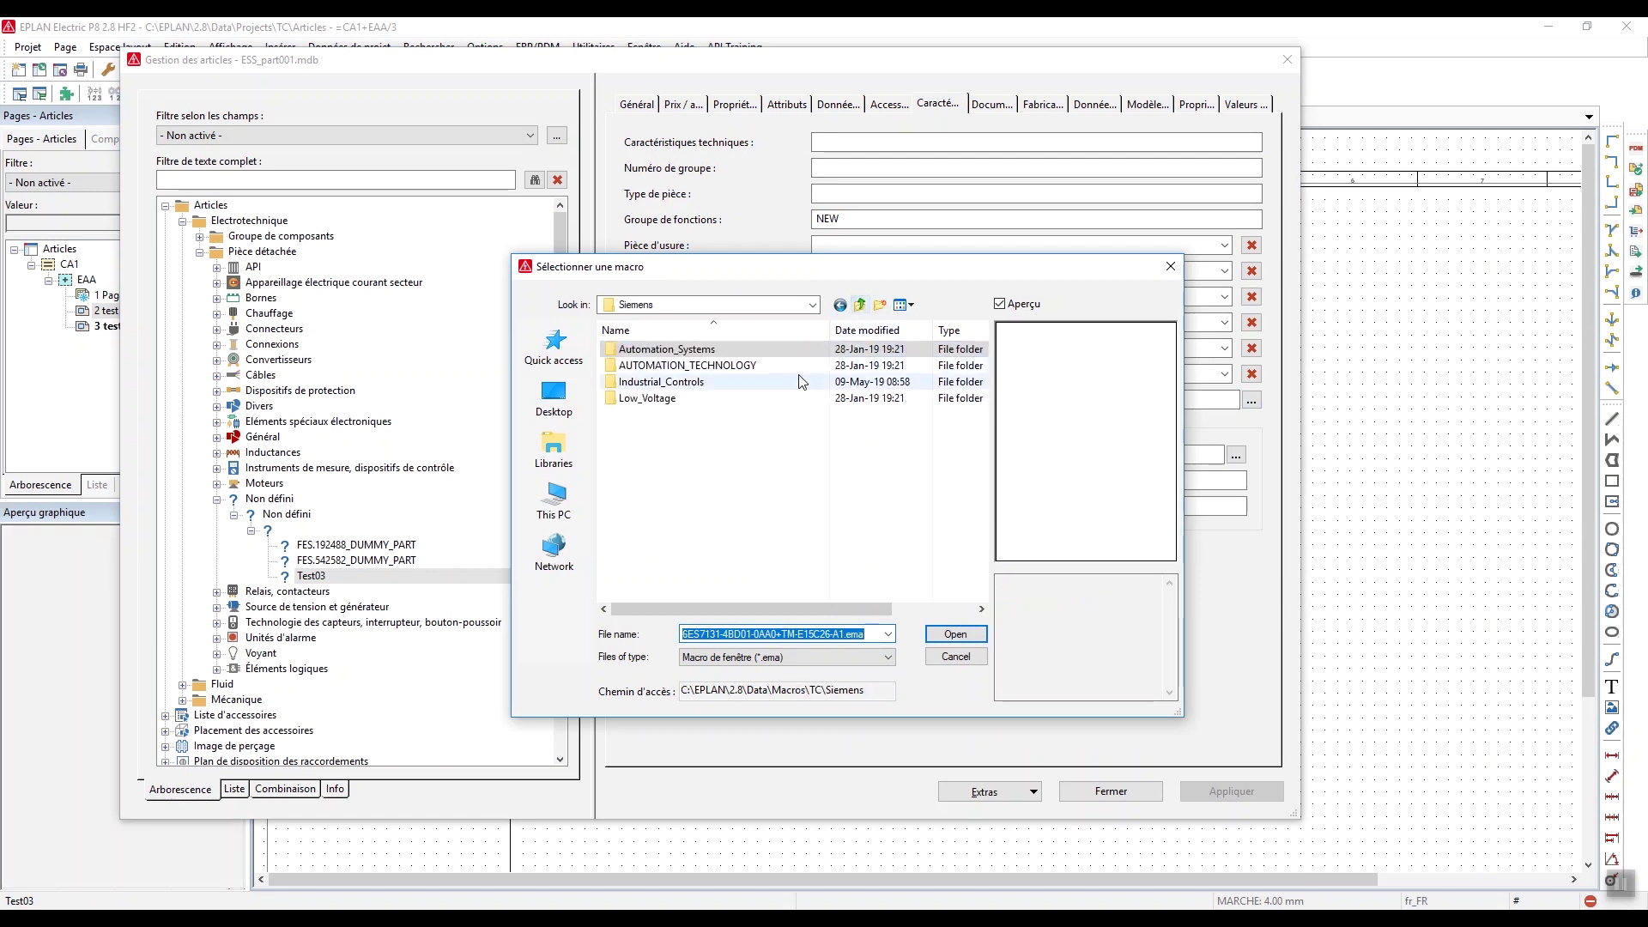
click(861, 309)
drag(982, 447, 982, 482)
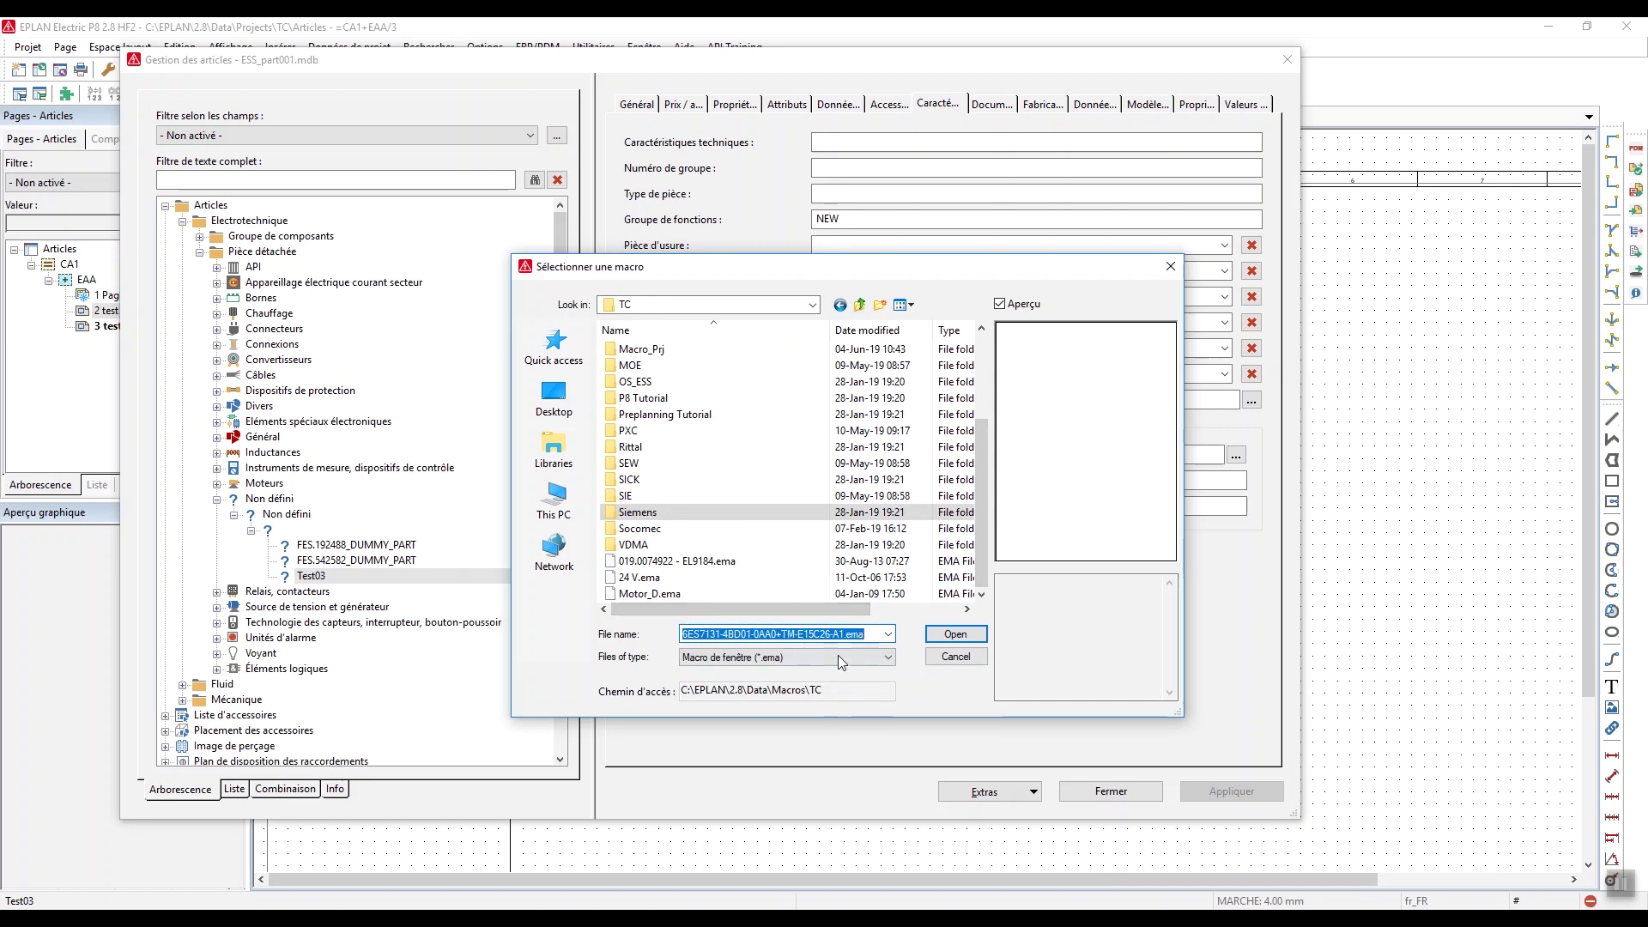
right_click(802, 690)
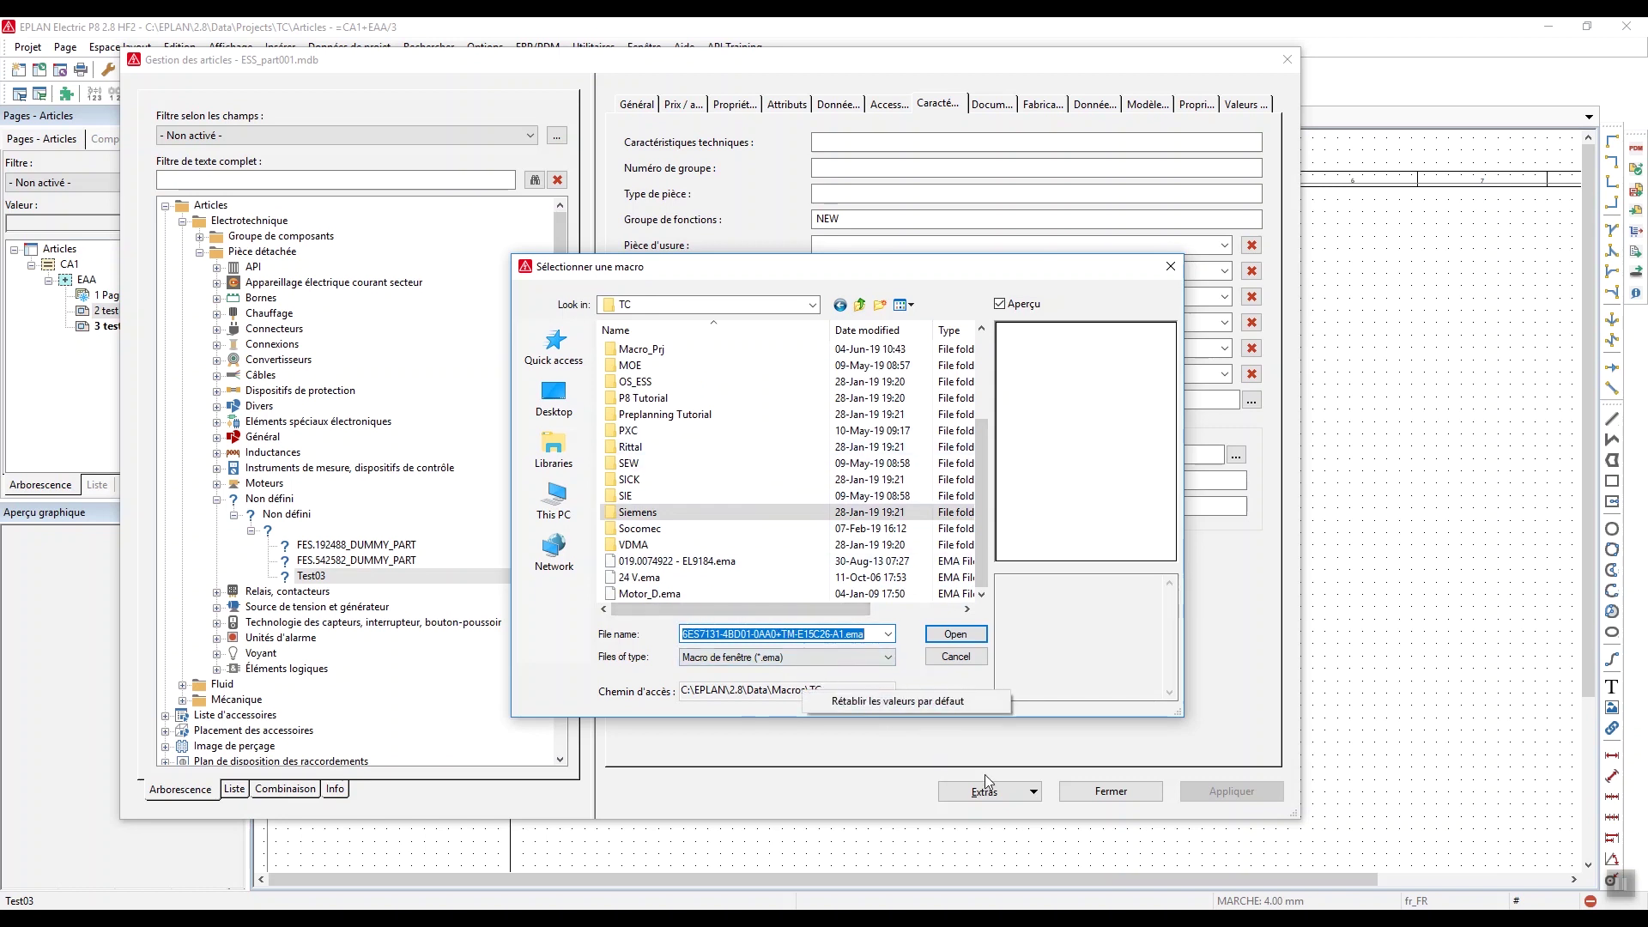
click(1061, 678)
click(971, 659)
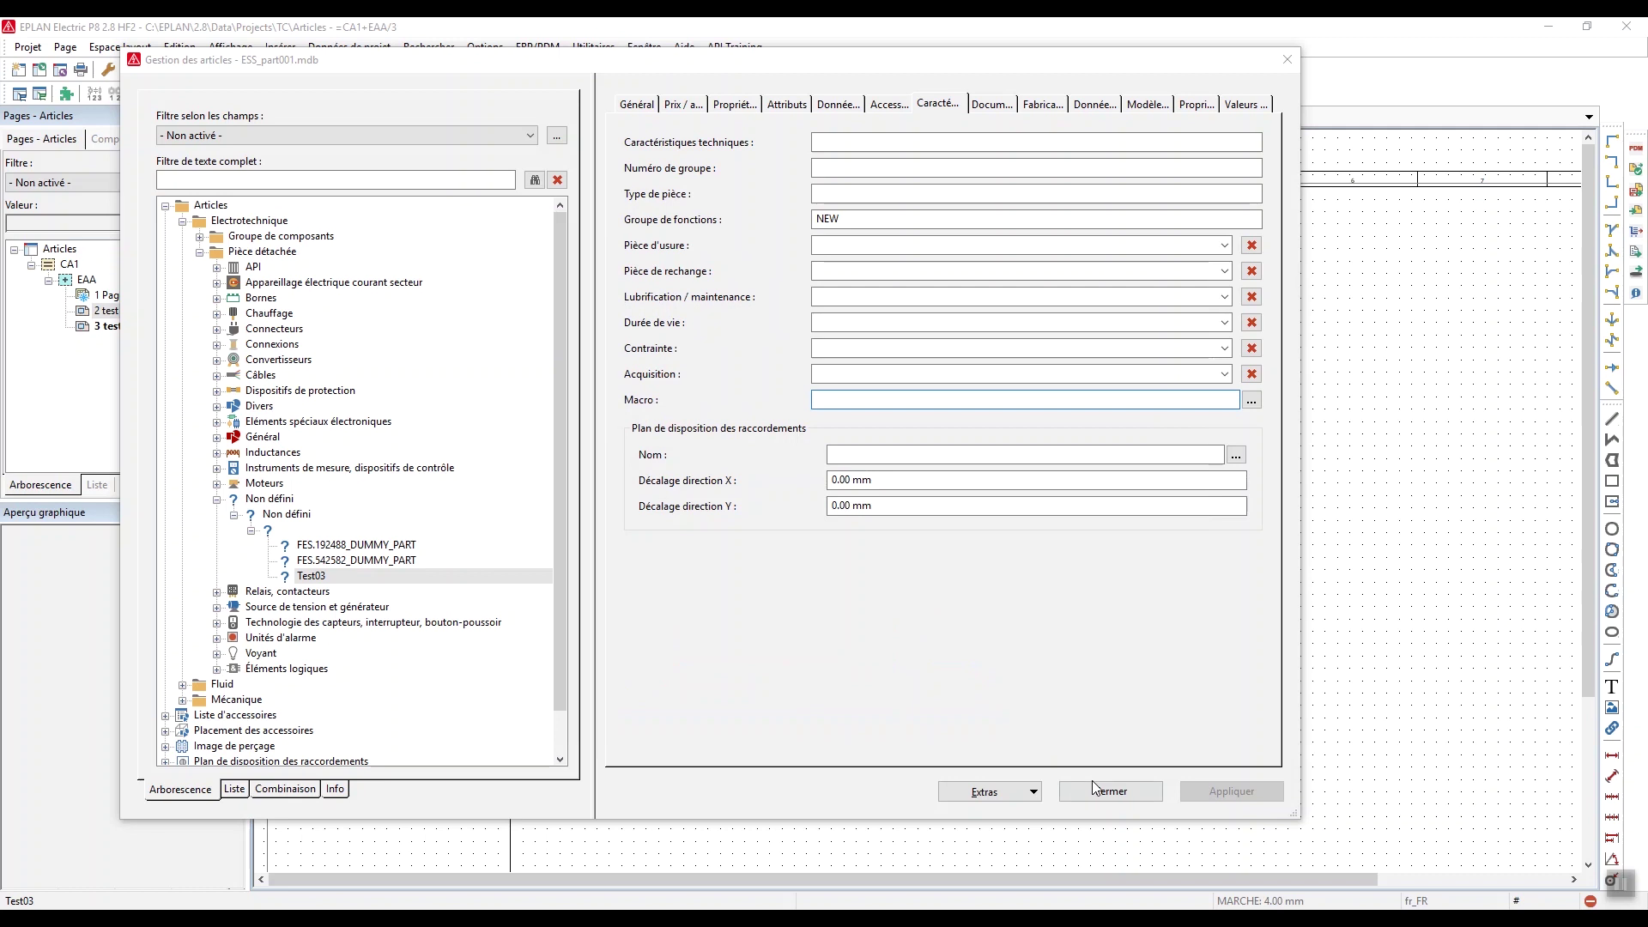
click(1111, 791)
Save black box -U1 again as window macro Test03.ema, variant A, in the ESS_Macro folder
click(968, 554)
click(643, 298)
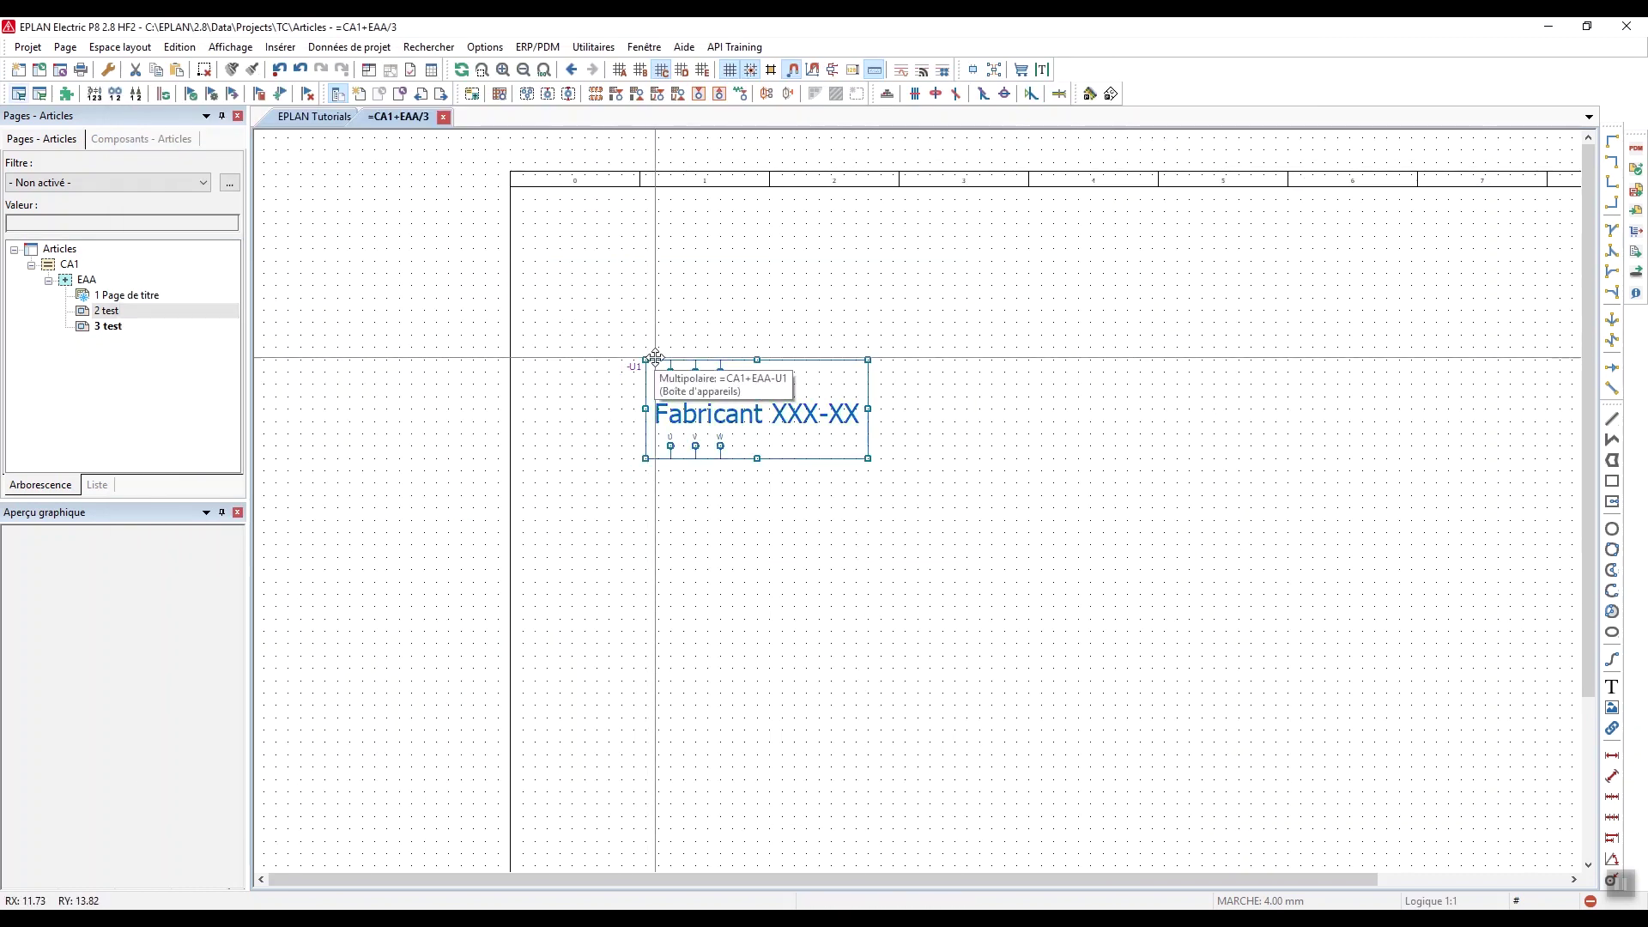
right_click(655, 359)
click(745, 612)
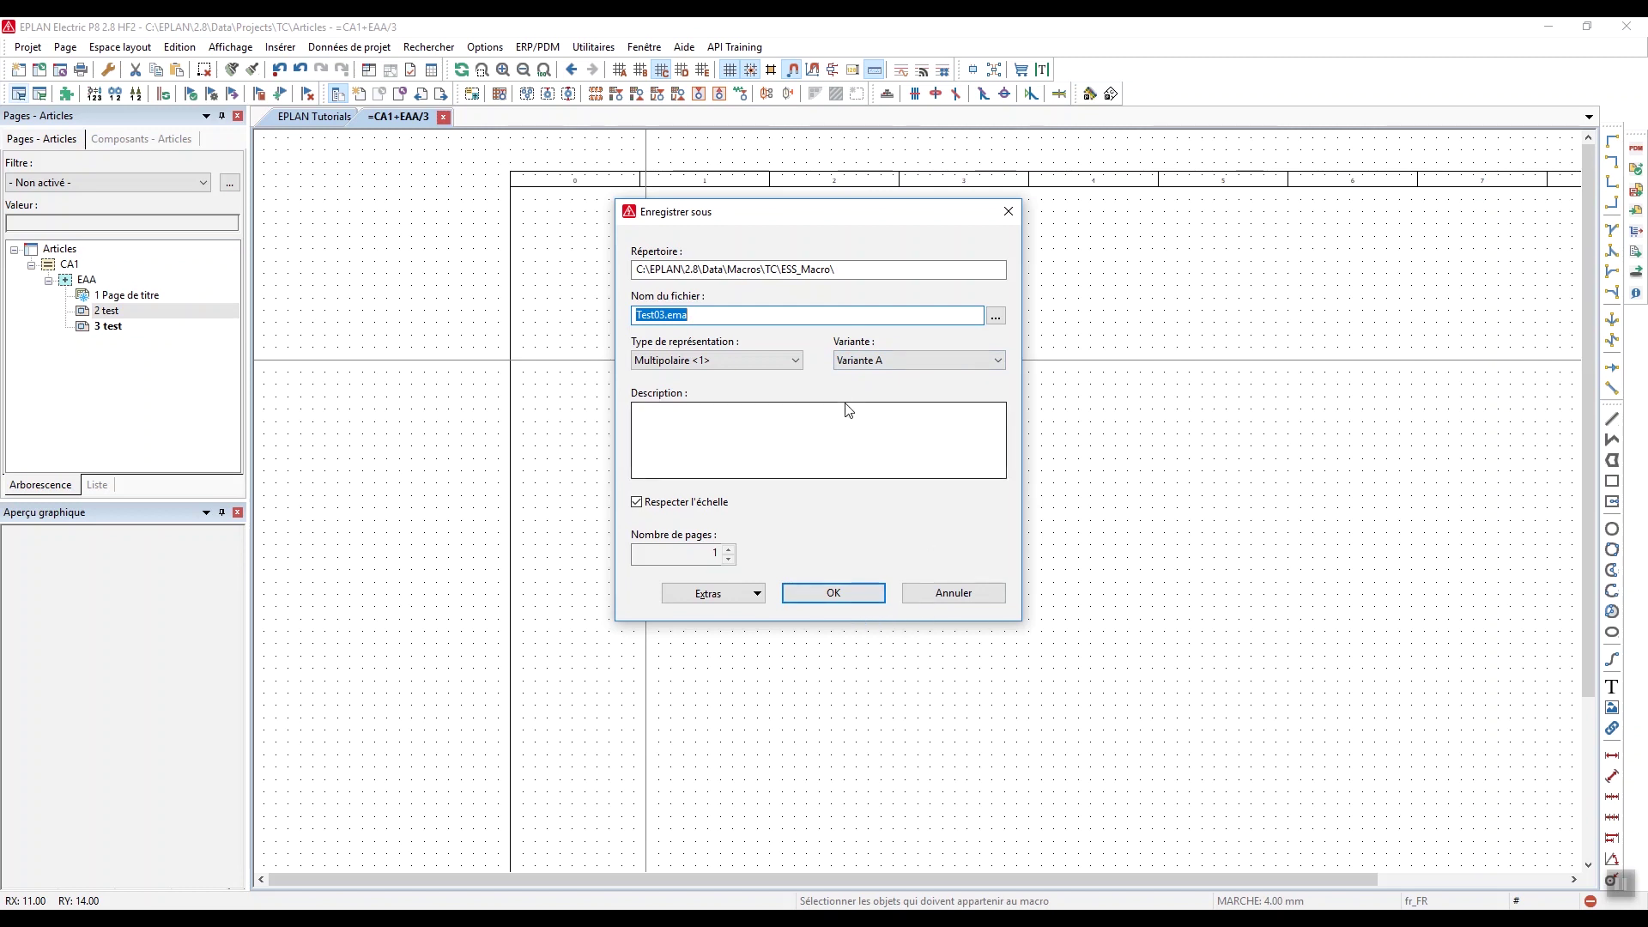
click(834, 592)
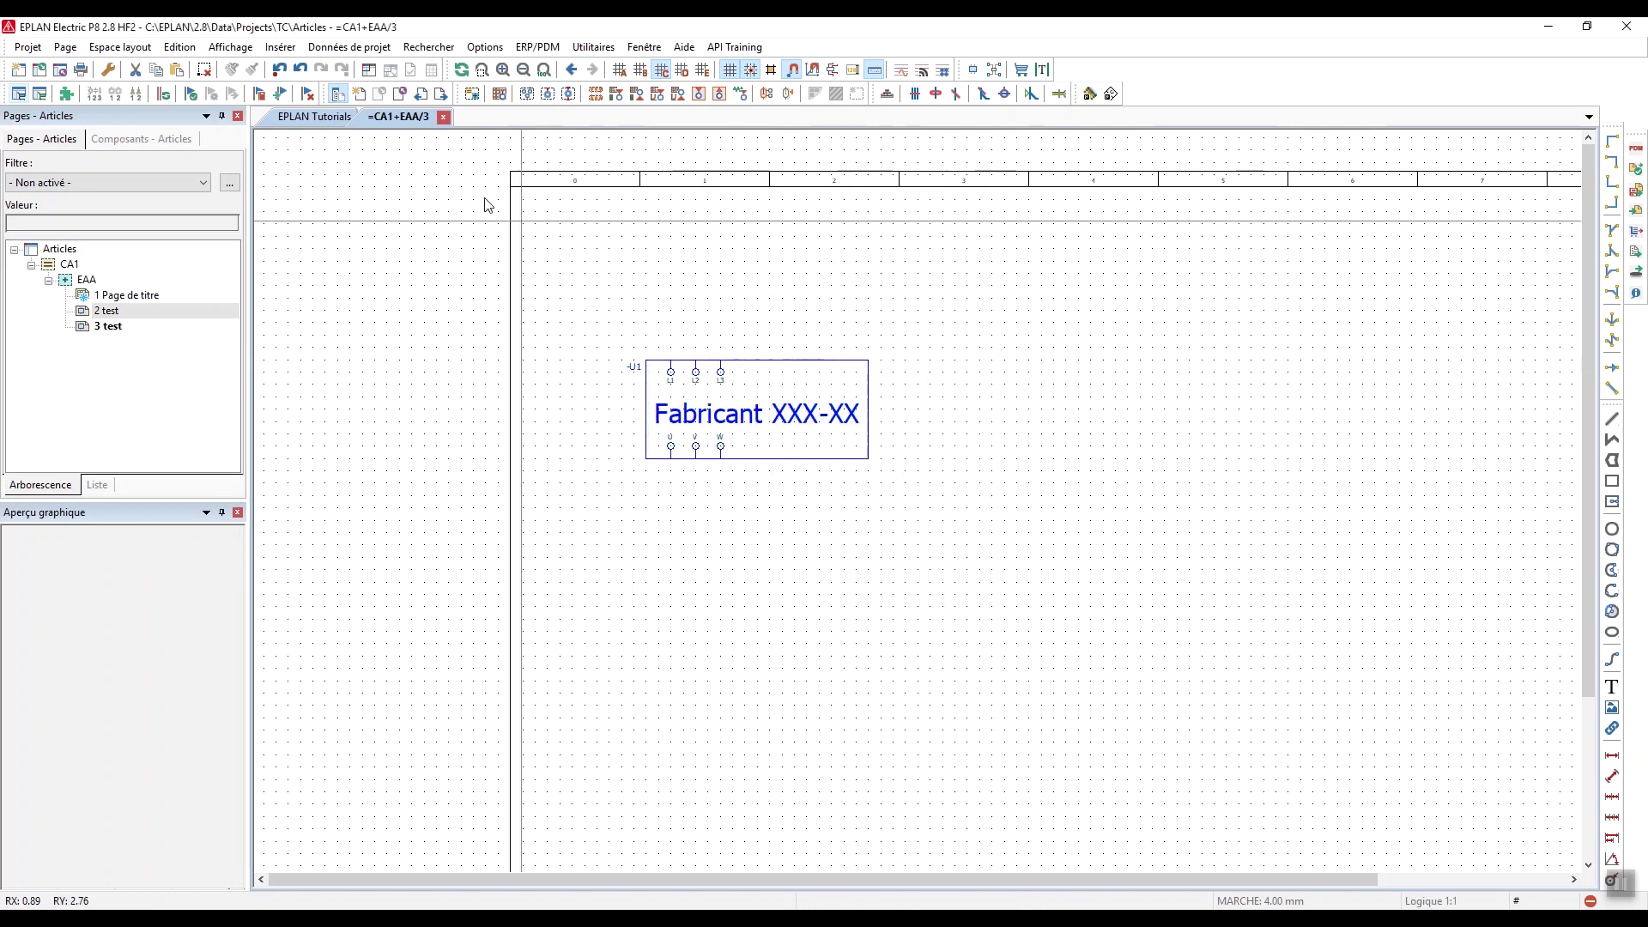
Assign the window macro Test03.ema from the ESS_Macro folder to article Test03 in the parts management
click(19, 94)
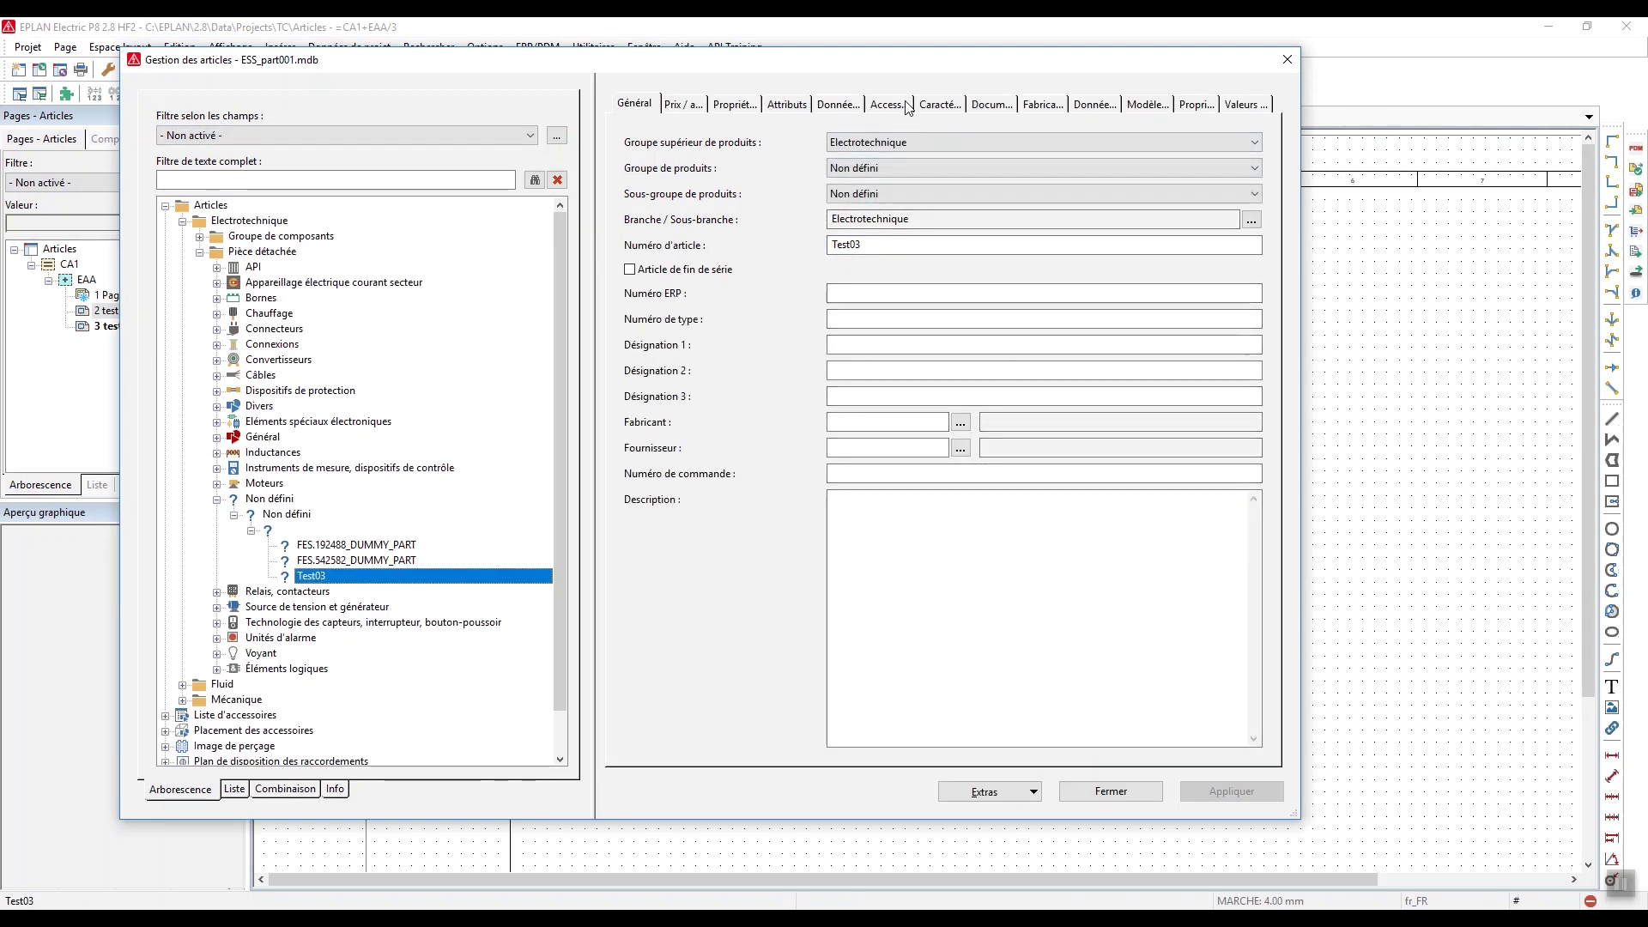
click(937, 104)
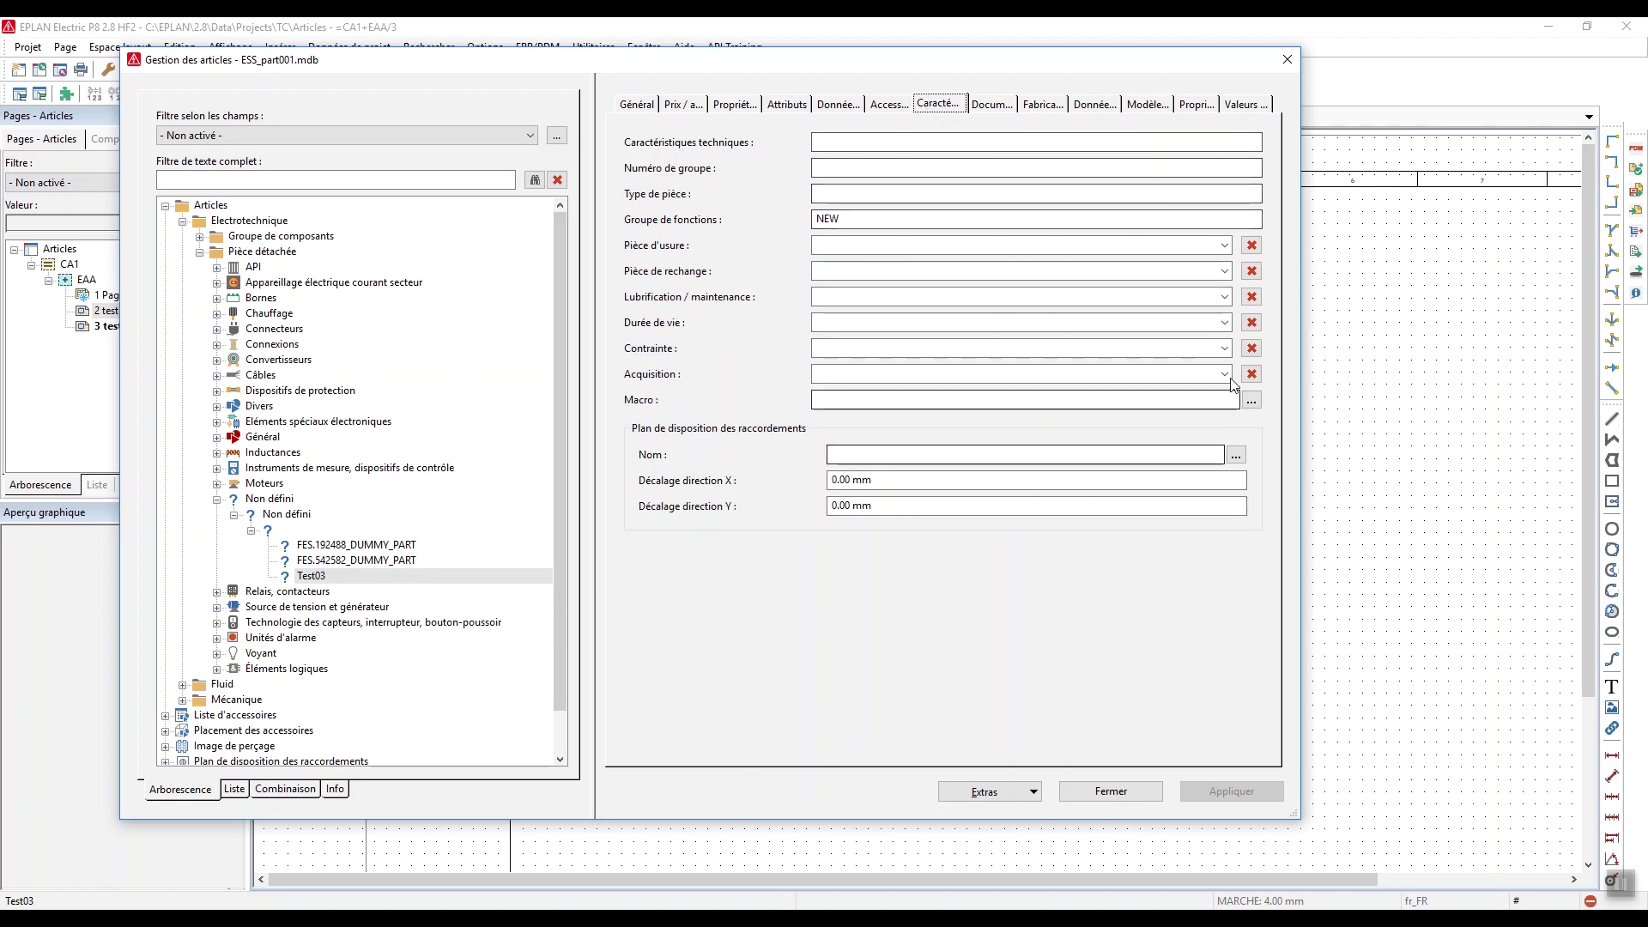
click(1250, 401)
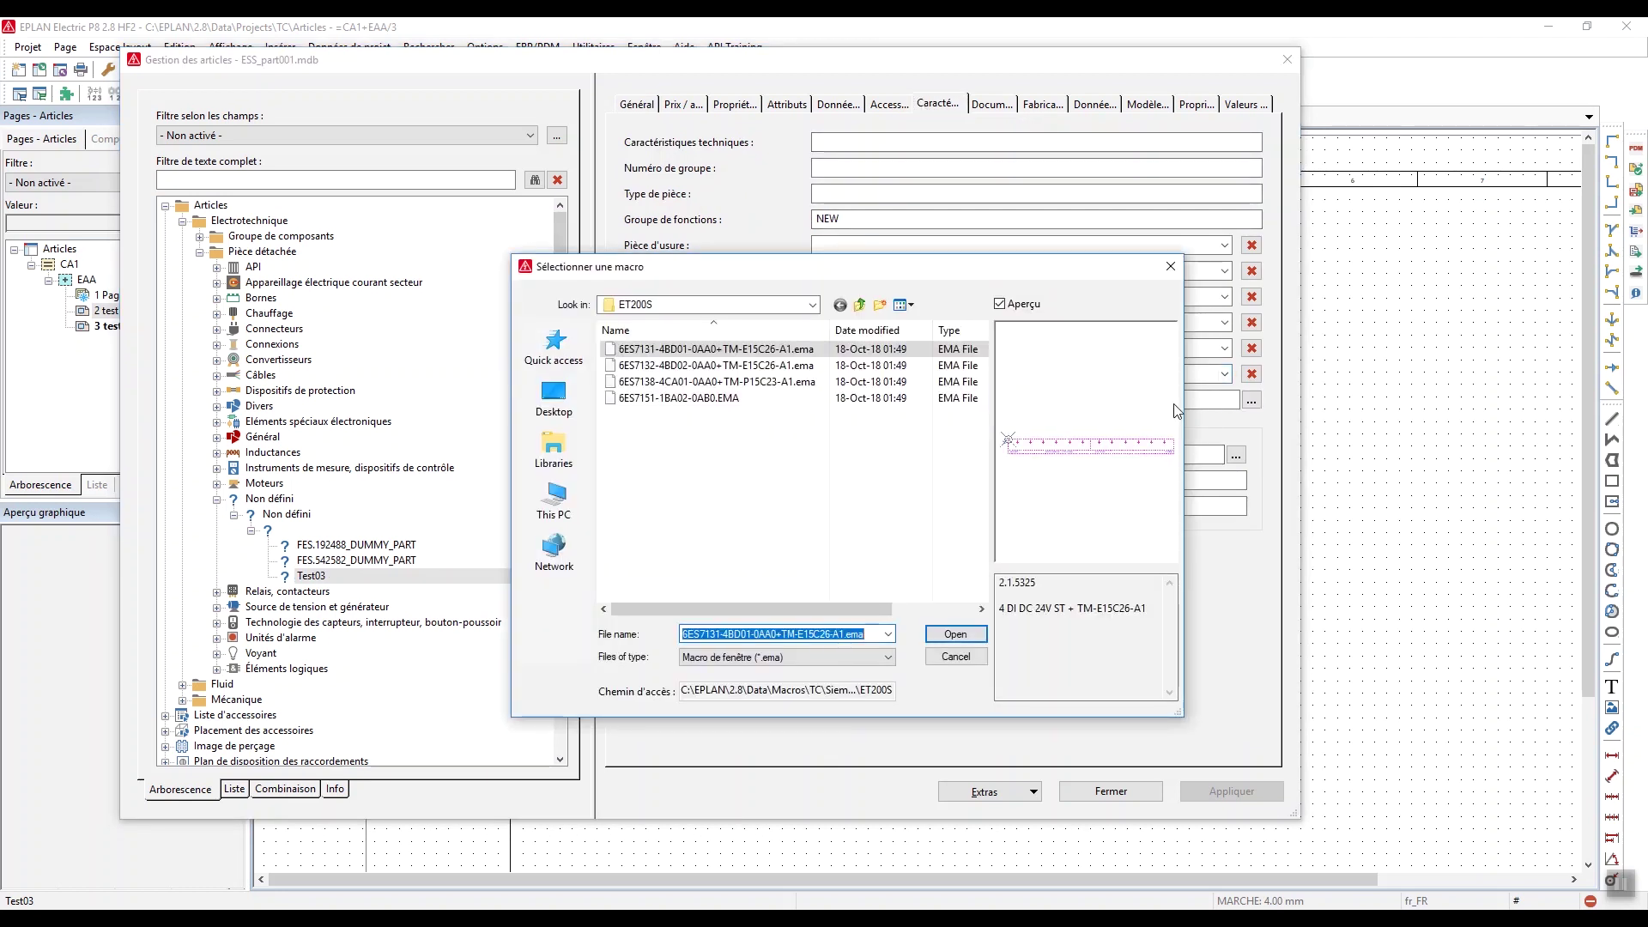
click(859, 305)
click(860, 306)
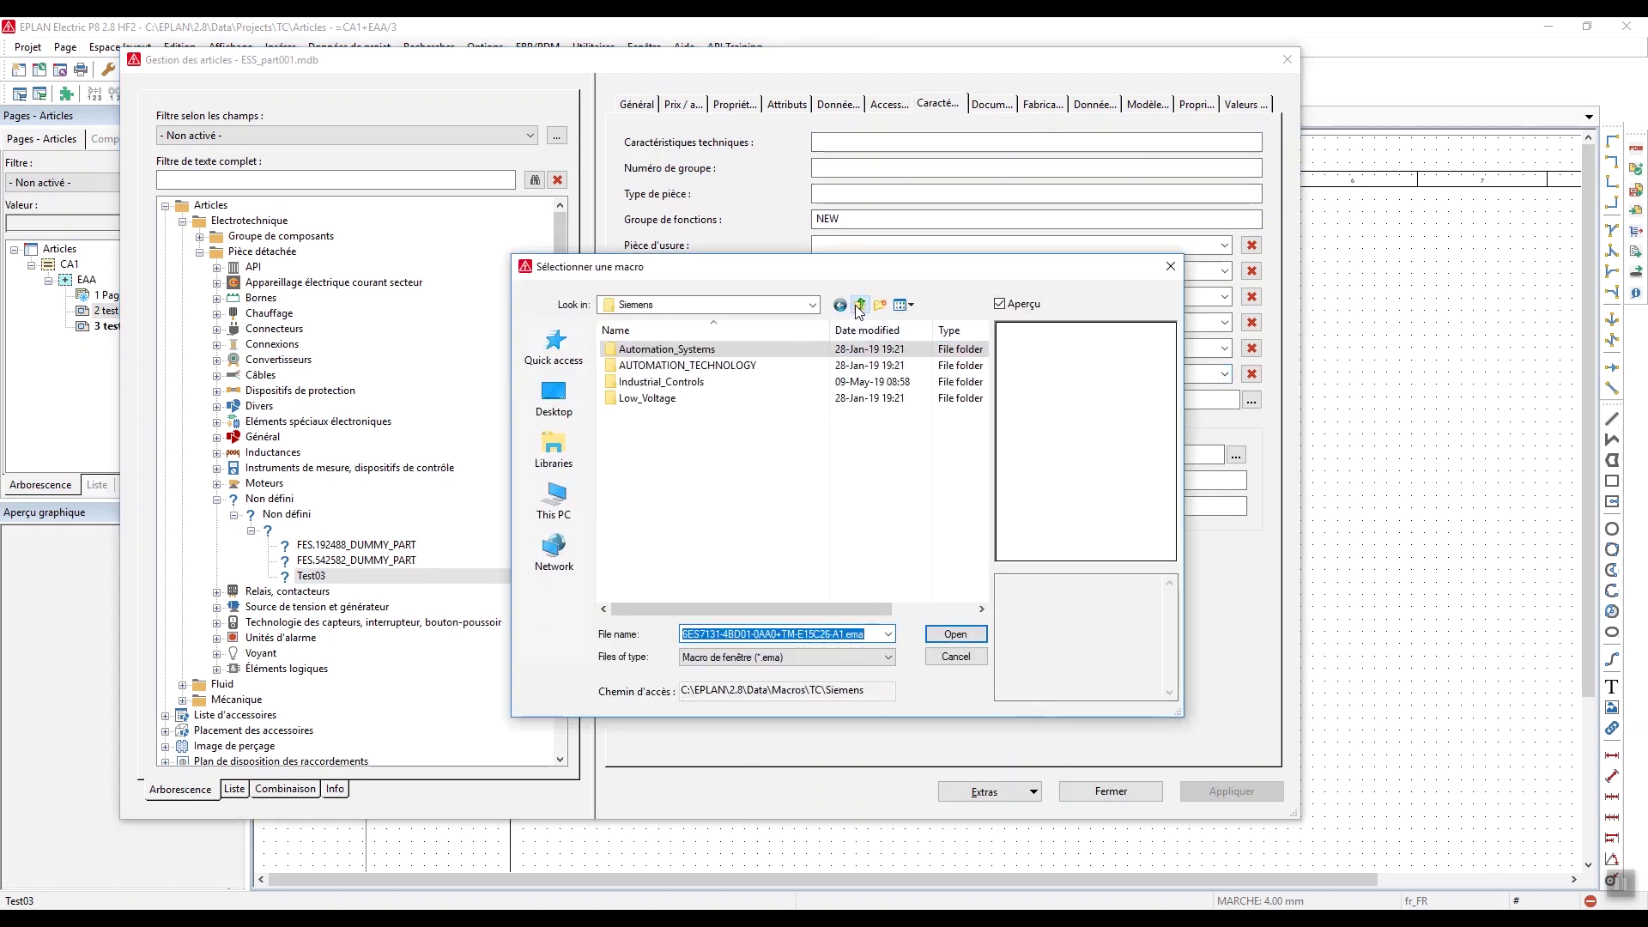
click(859, 305)
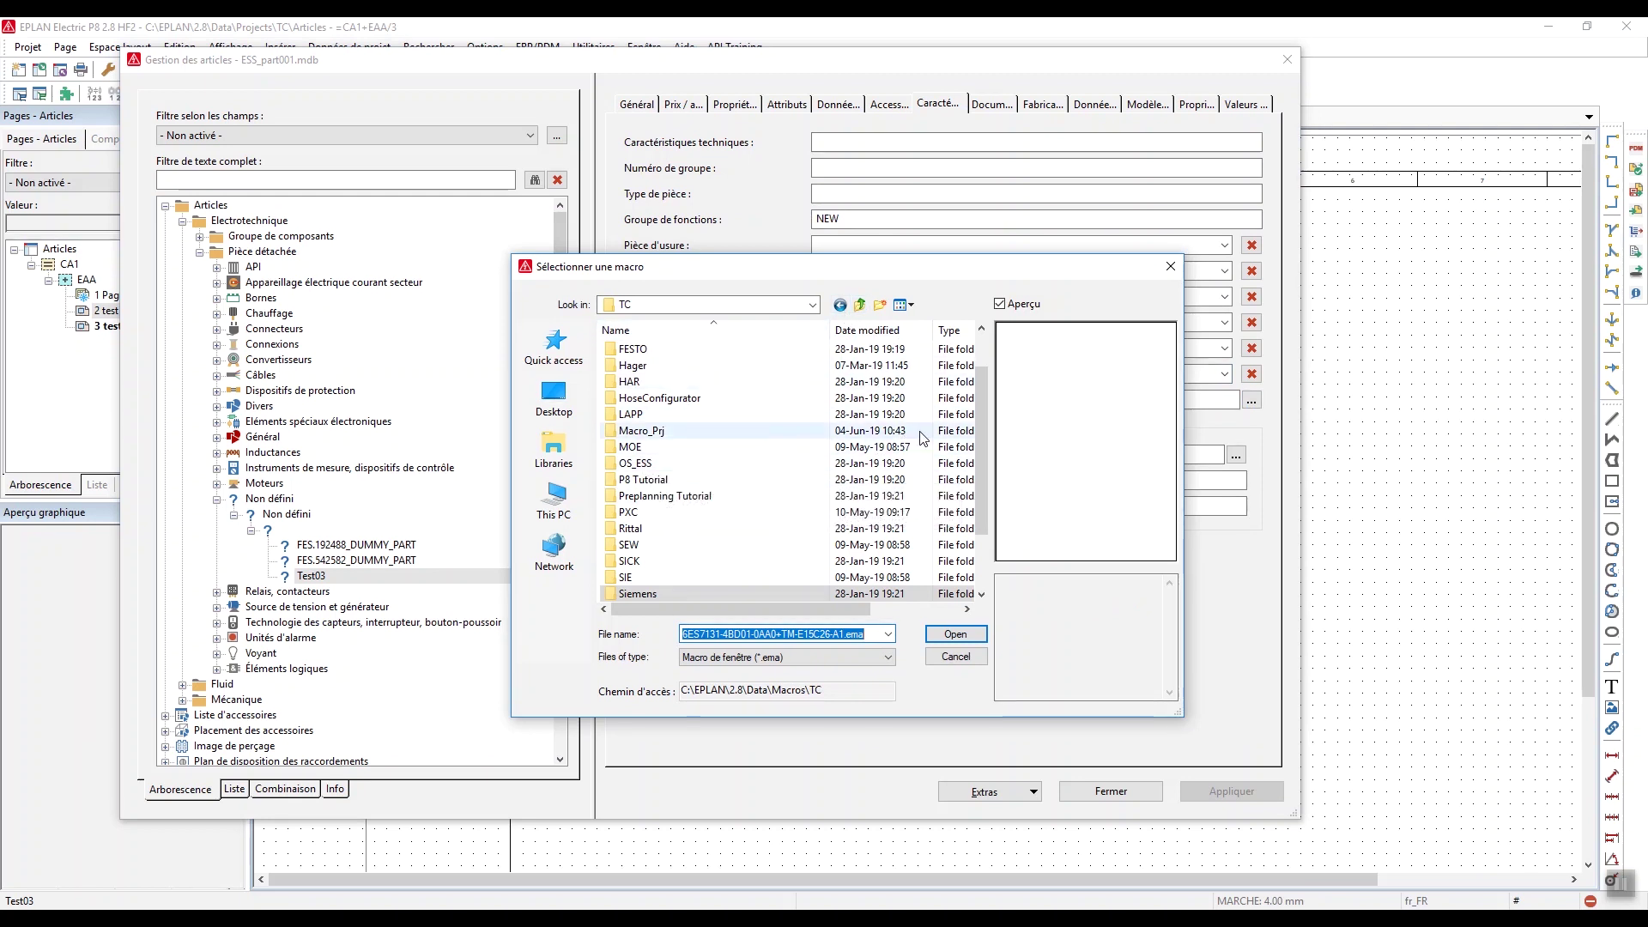
scroll(976, 421, up, 1)
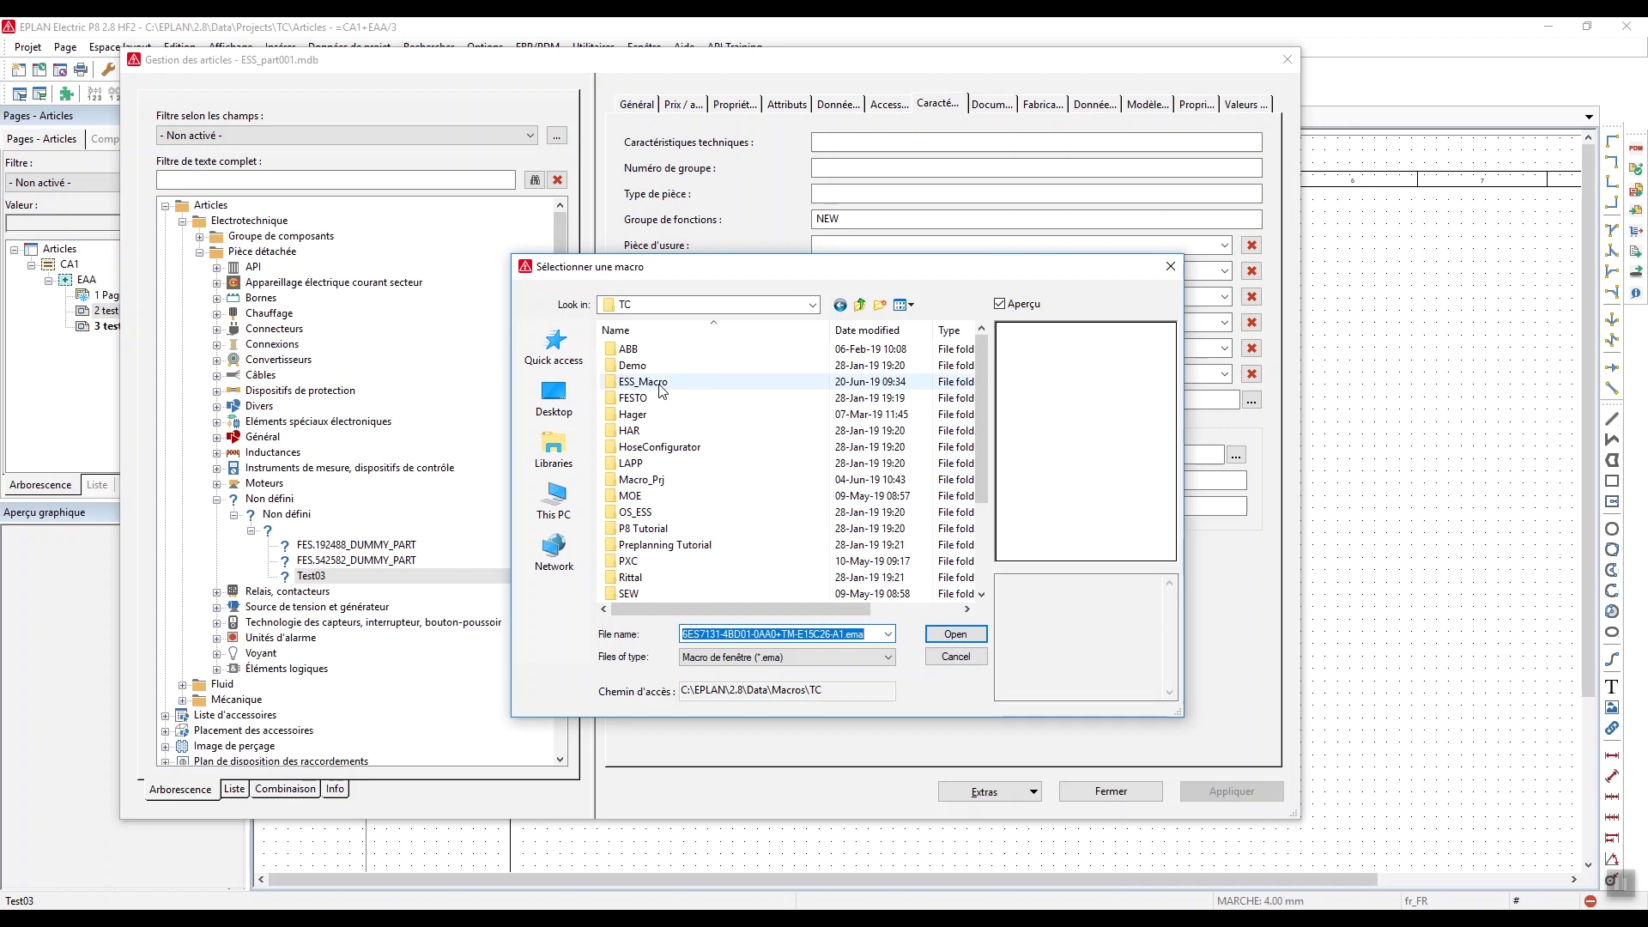
double_click(660, 384)
scroll(979, 463, down, 2)
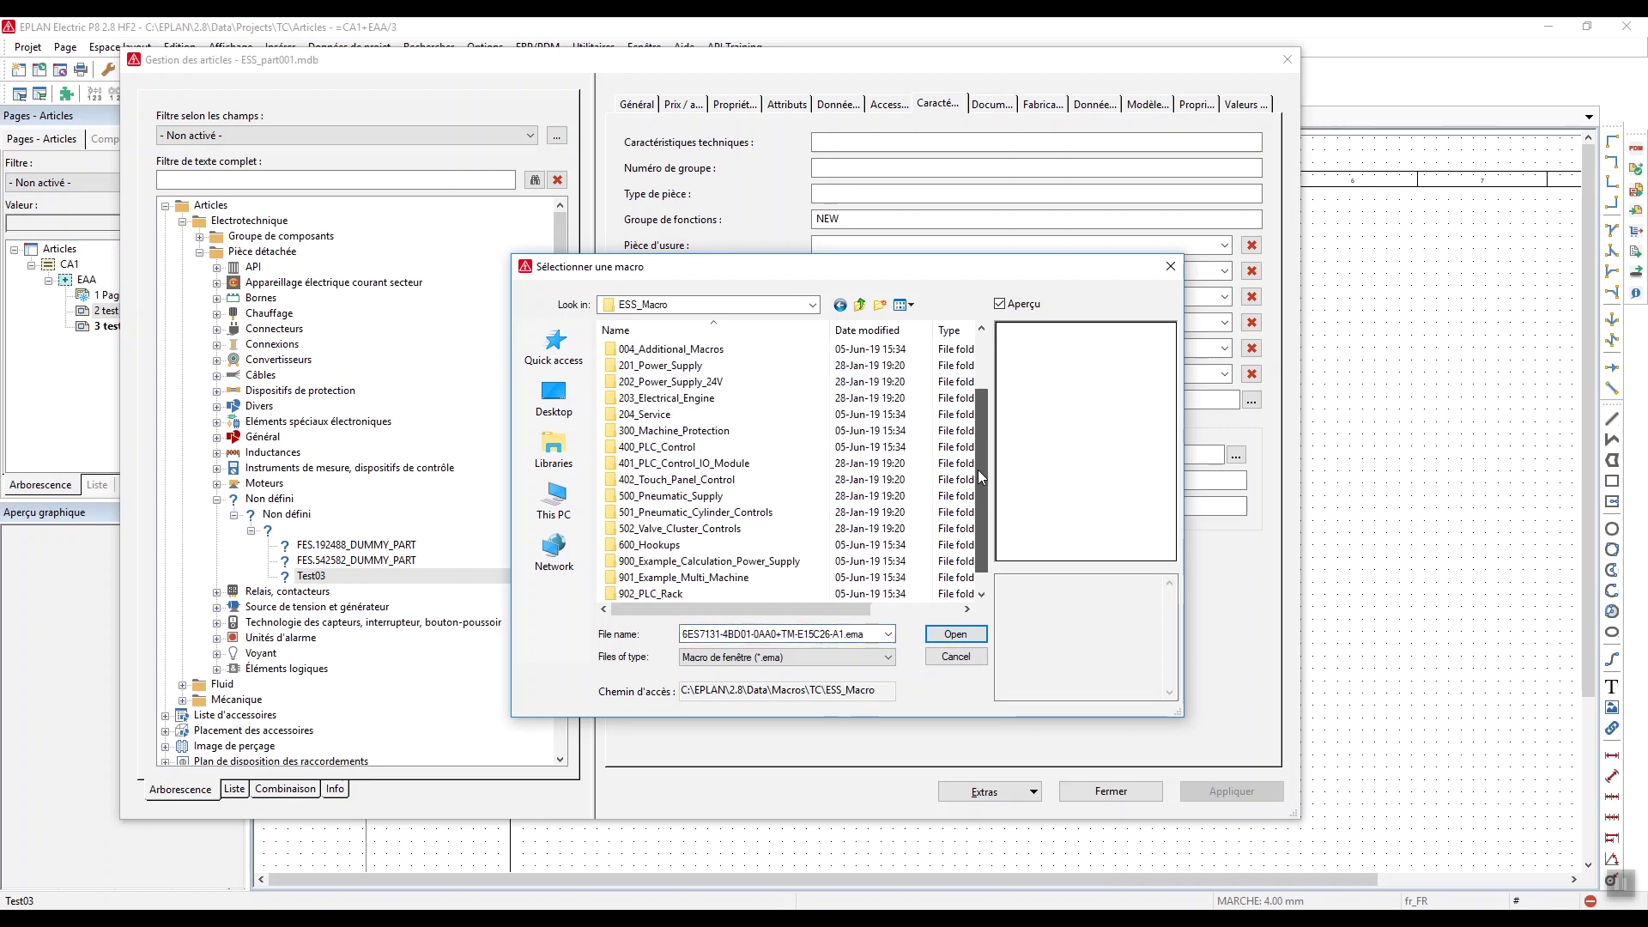
click(909, 593)
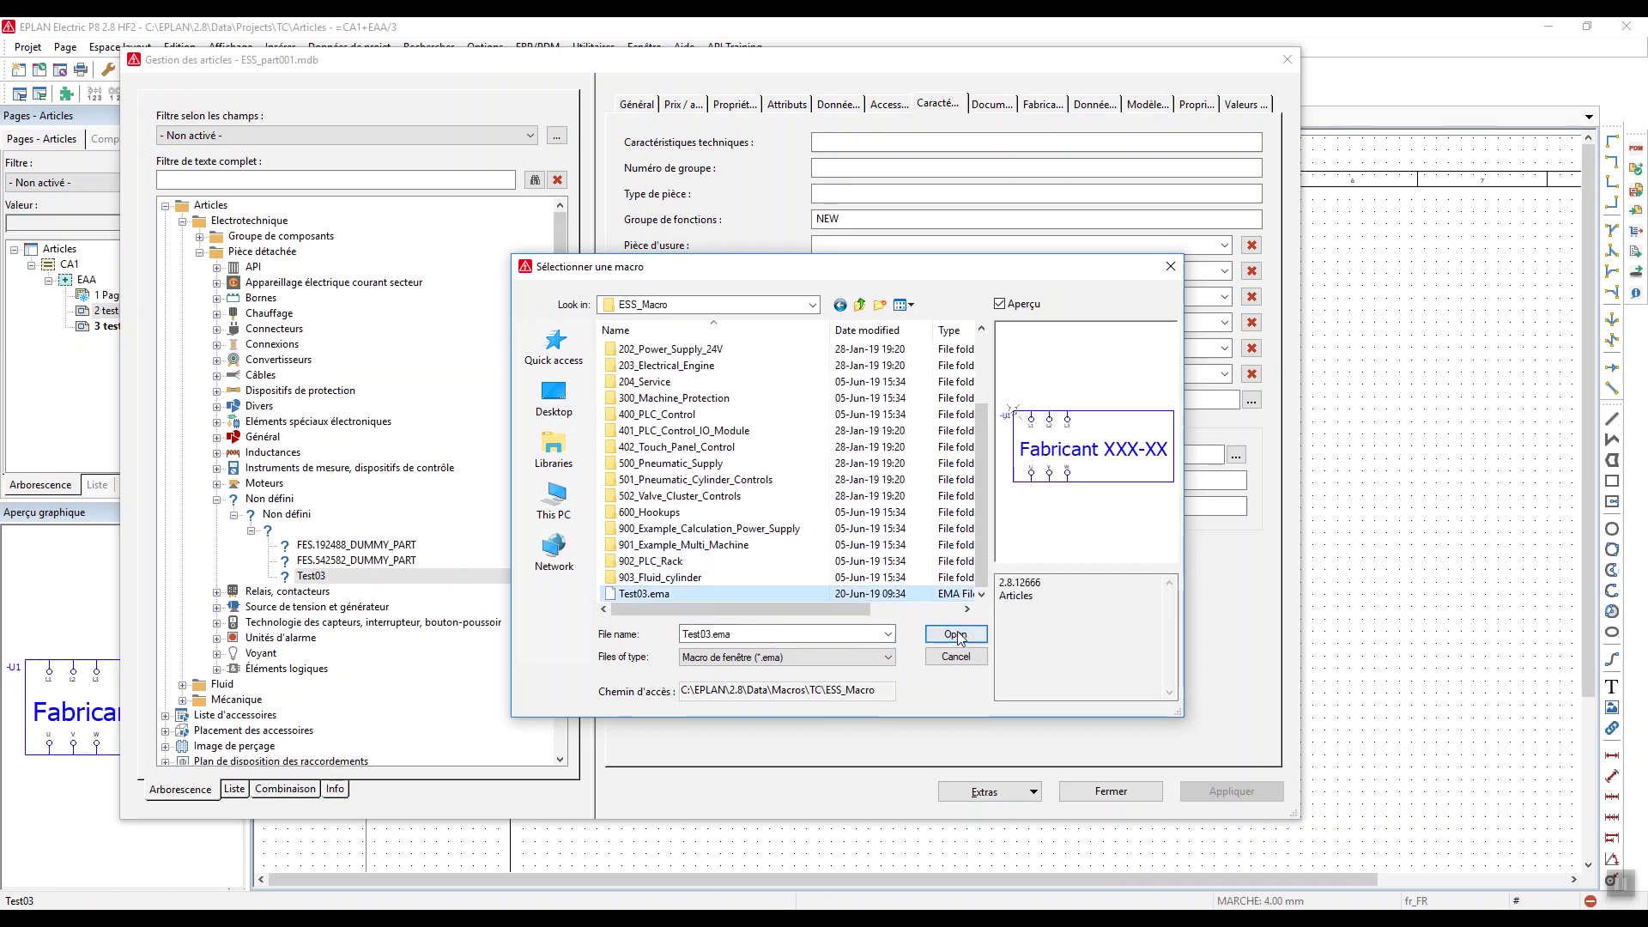
click(955, 633)
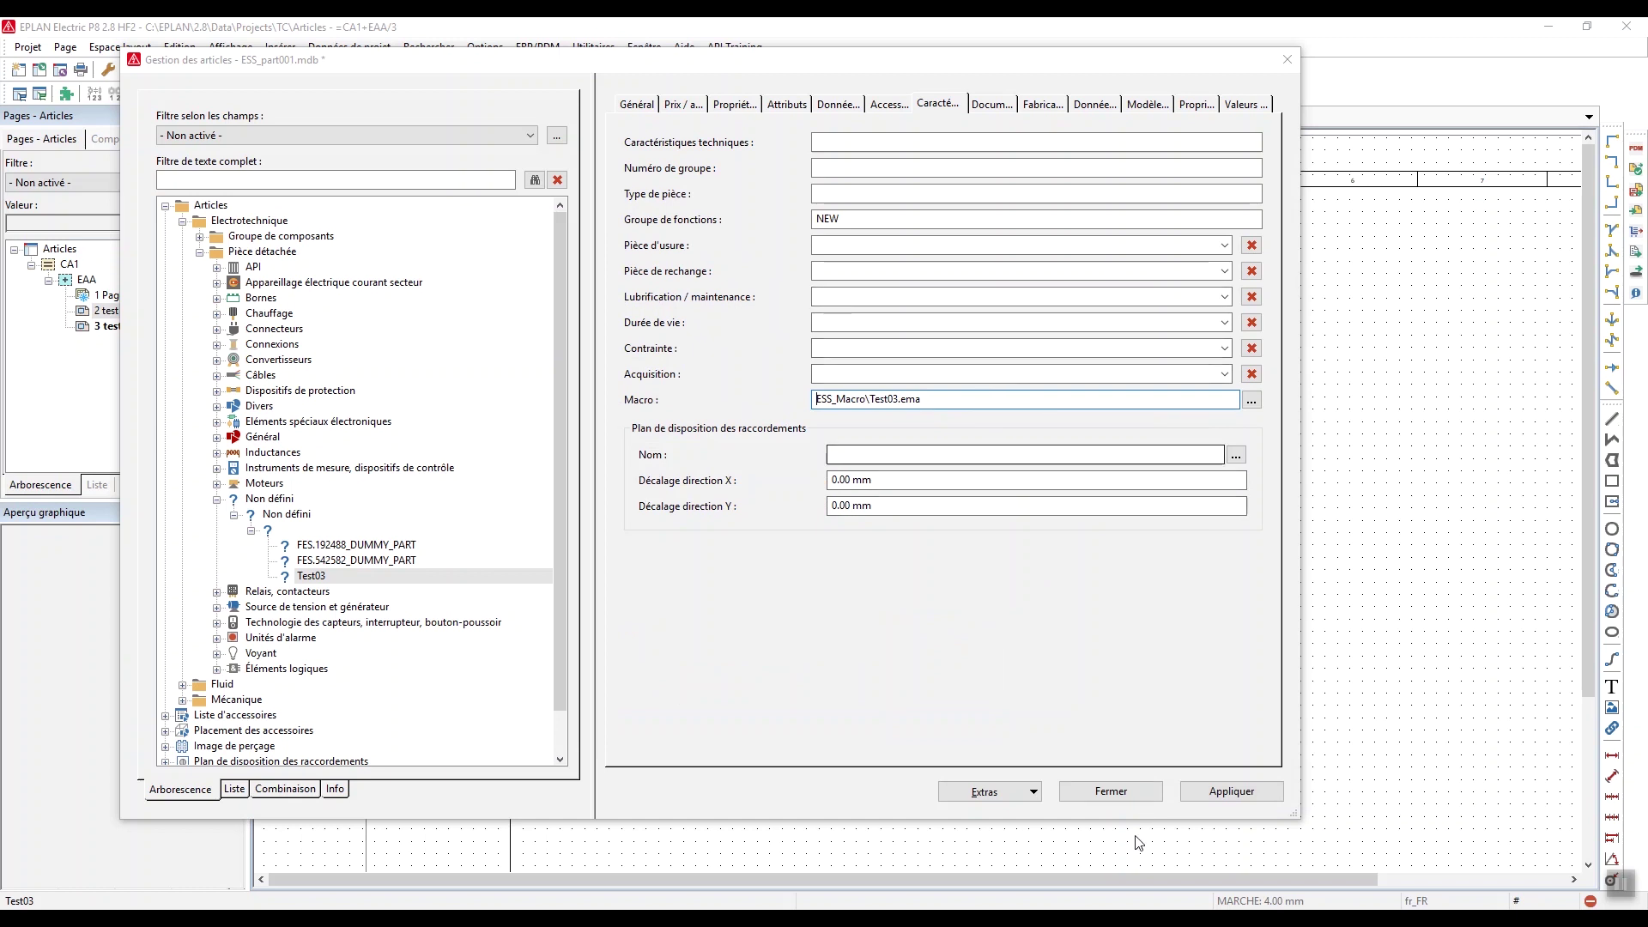
Apply the macro assignment, close the parts management and accept synchronizing the article data from the database to the project
click(1249, 795)
click(1150, 794)
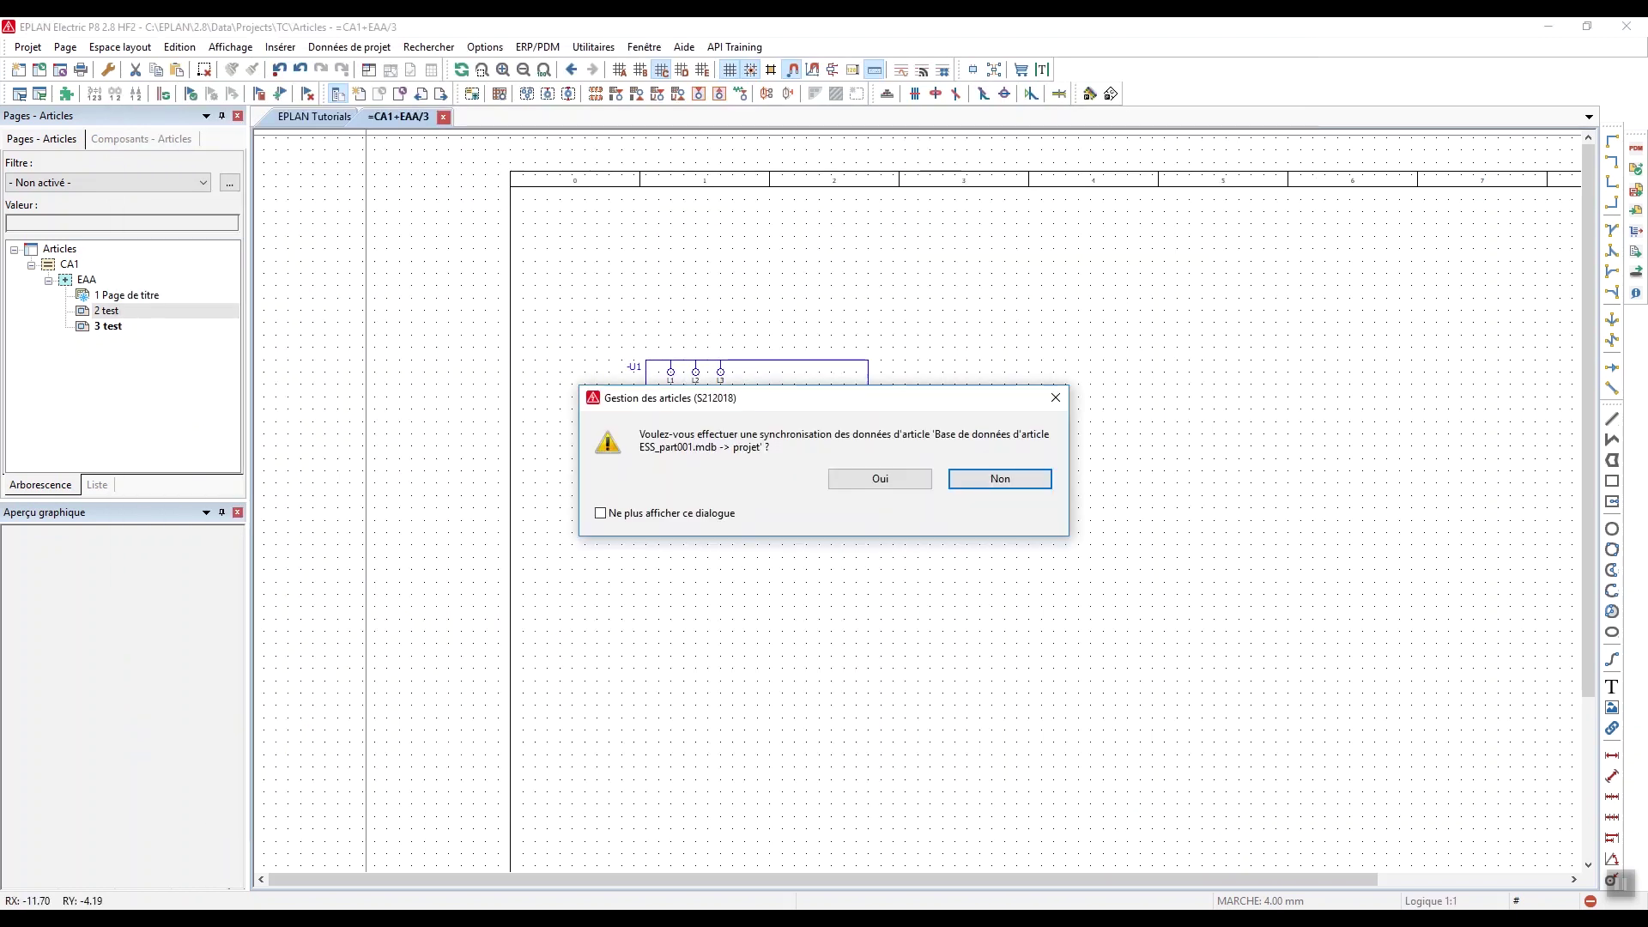
click(891, 486)
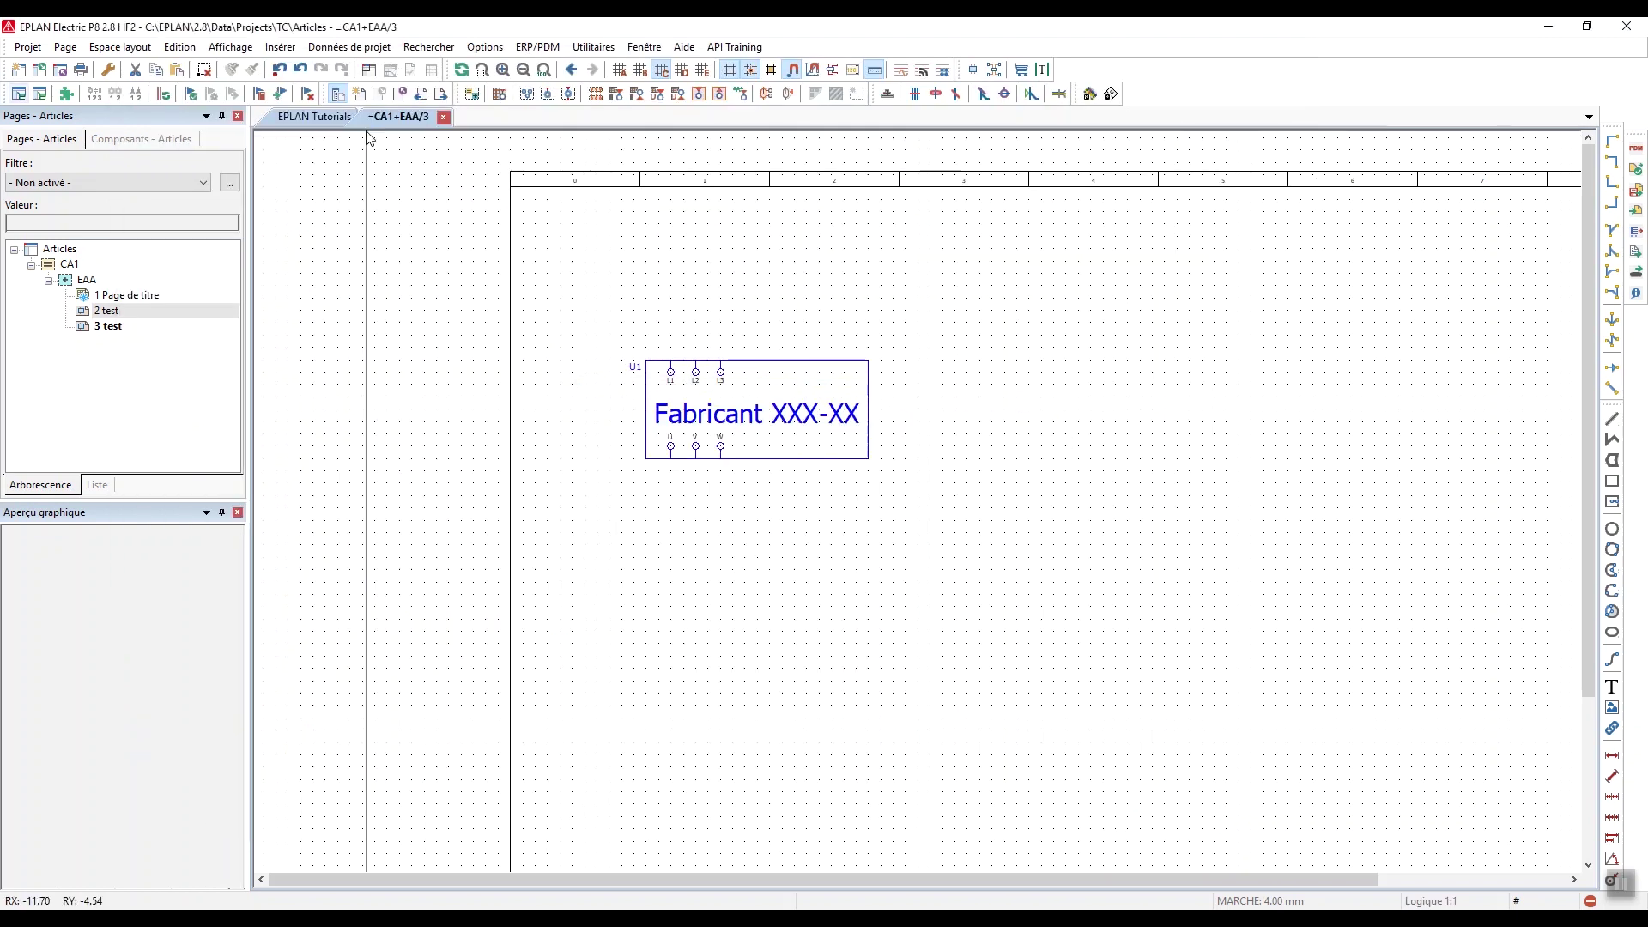
Insert a device with article Test03 at about RX 48, RY 24 beside the existing black box, using the insertion mode Ne pas modifier
scroll(832, 338, down, 1)
right_click(944, 498)
click(1006, 616)
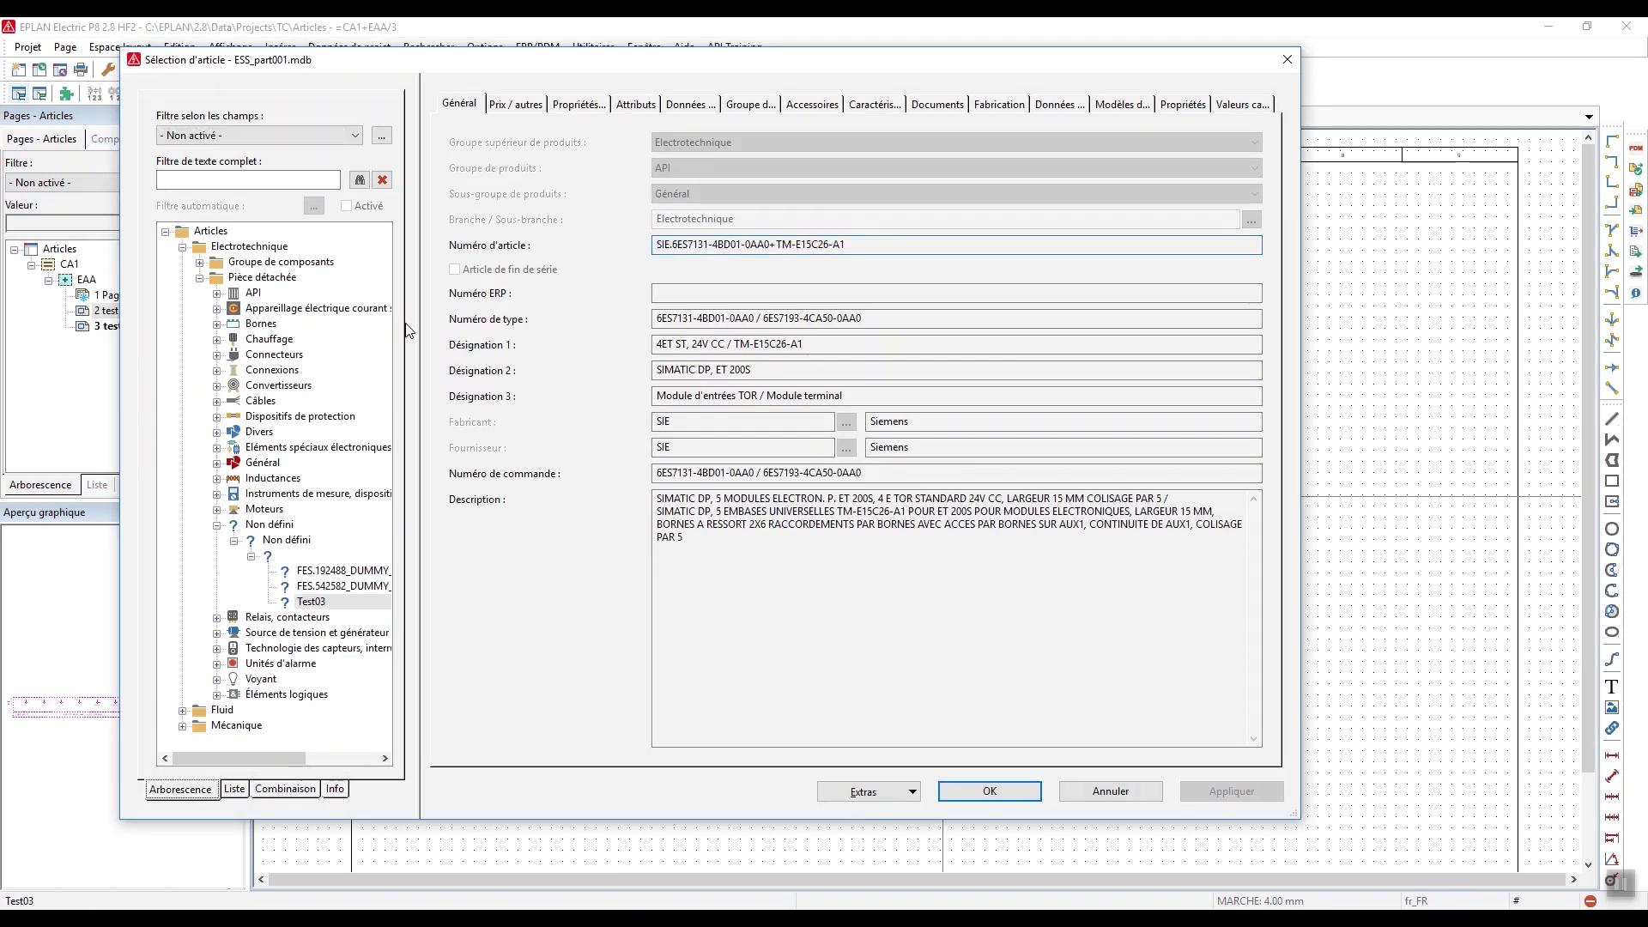
click(330, 603)
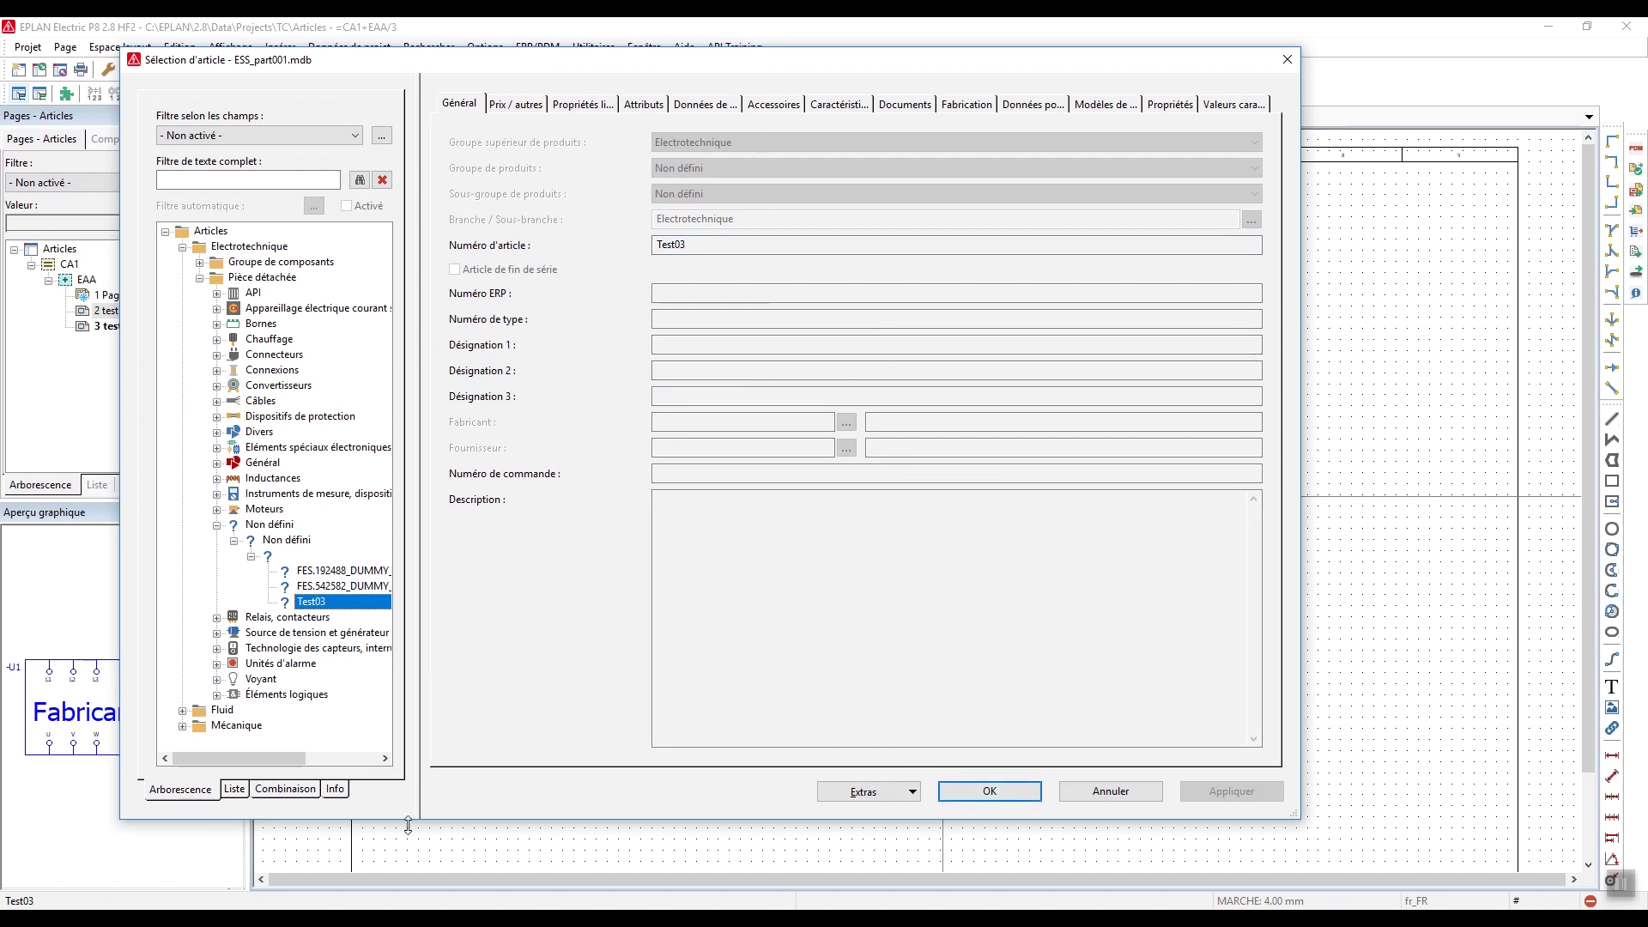
click(988, 794)
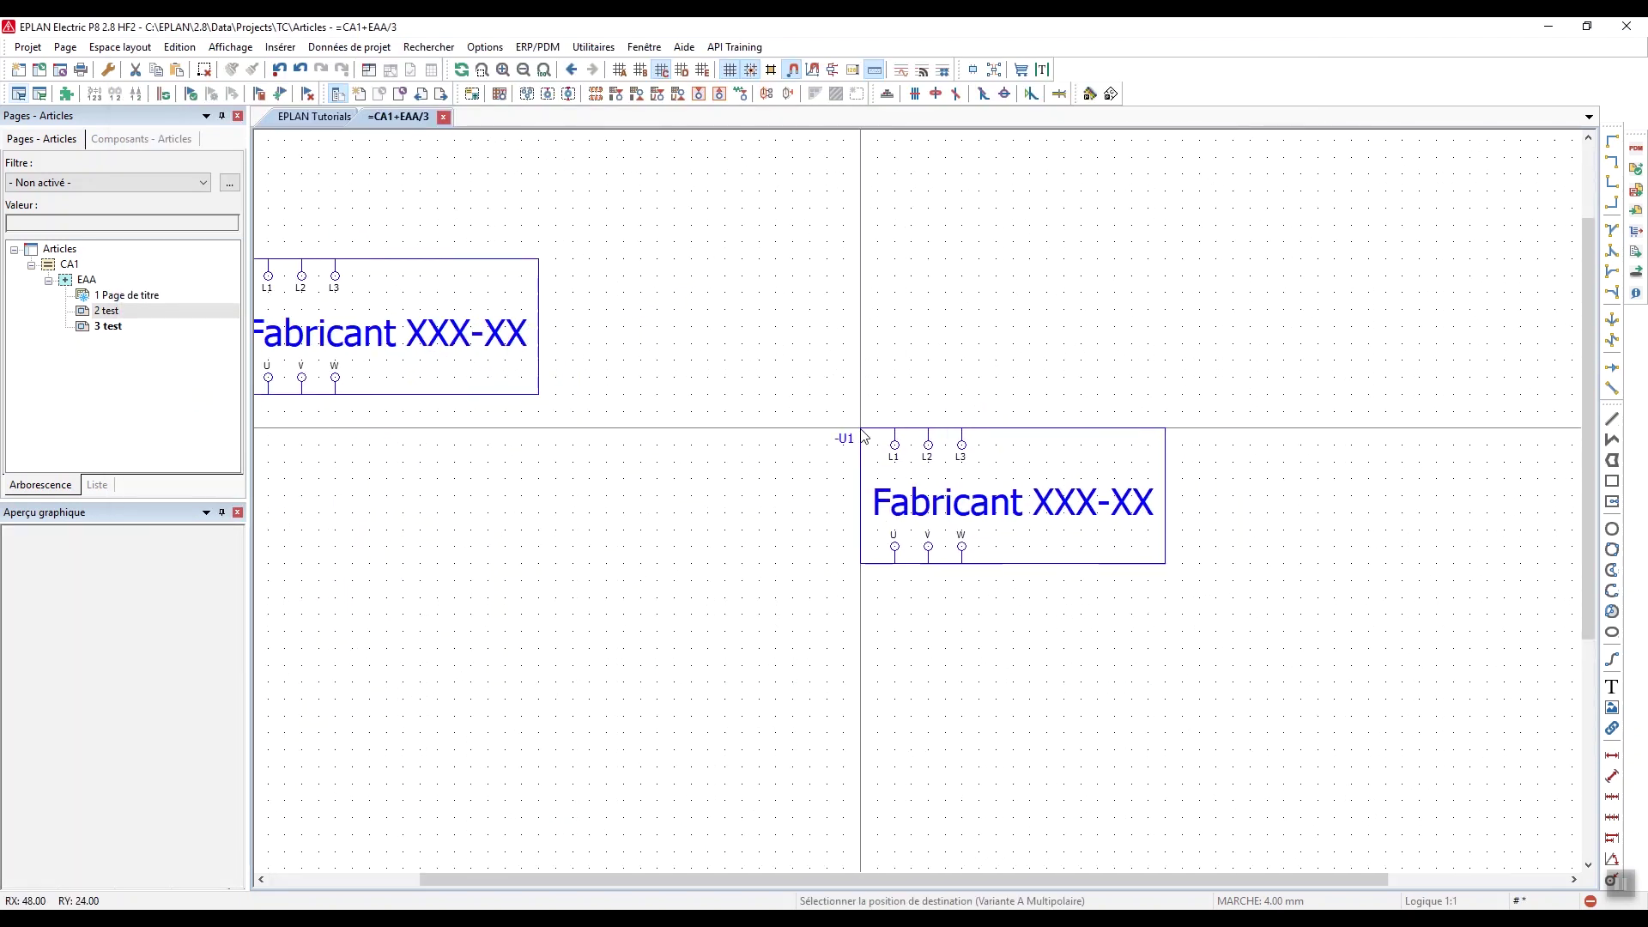
click(862, 430)
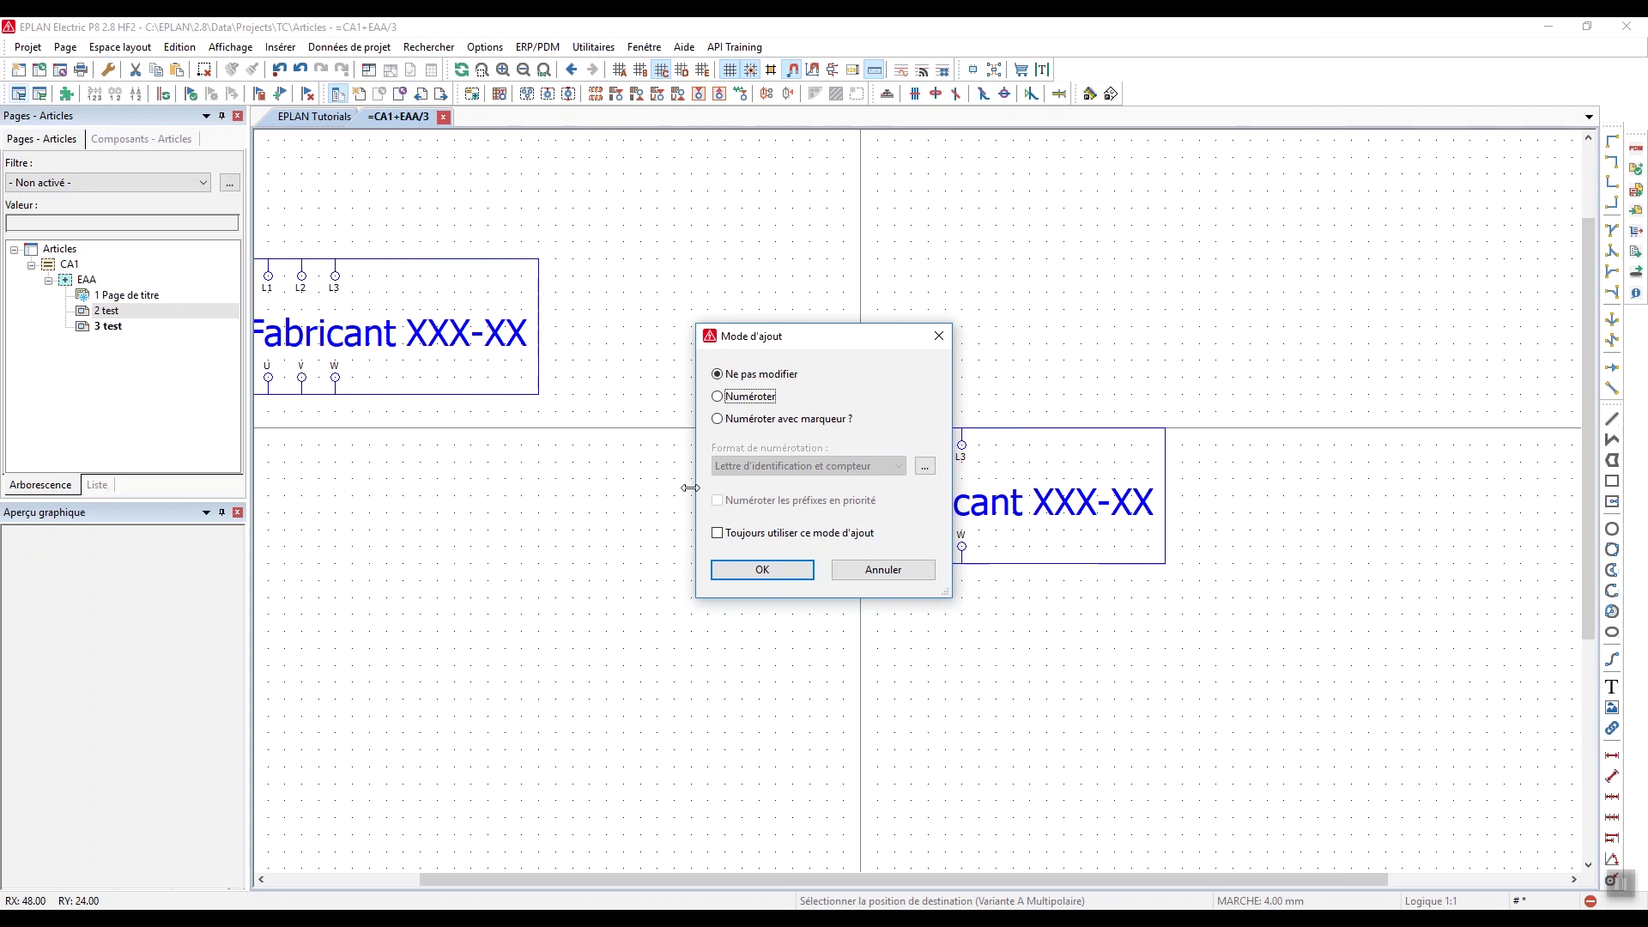
click(761, 570)
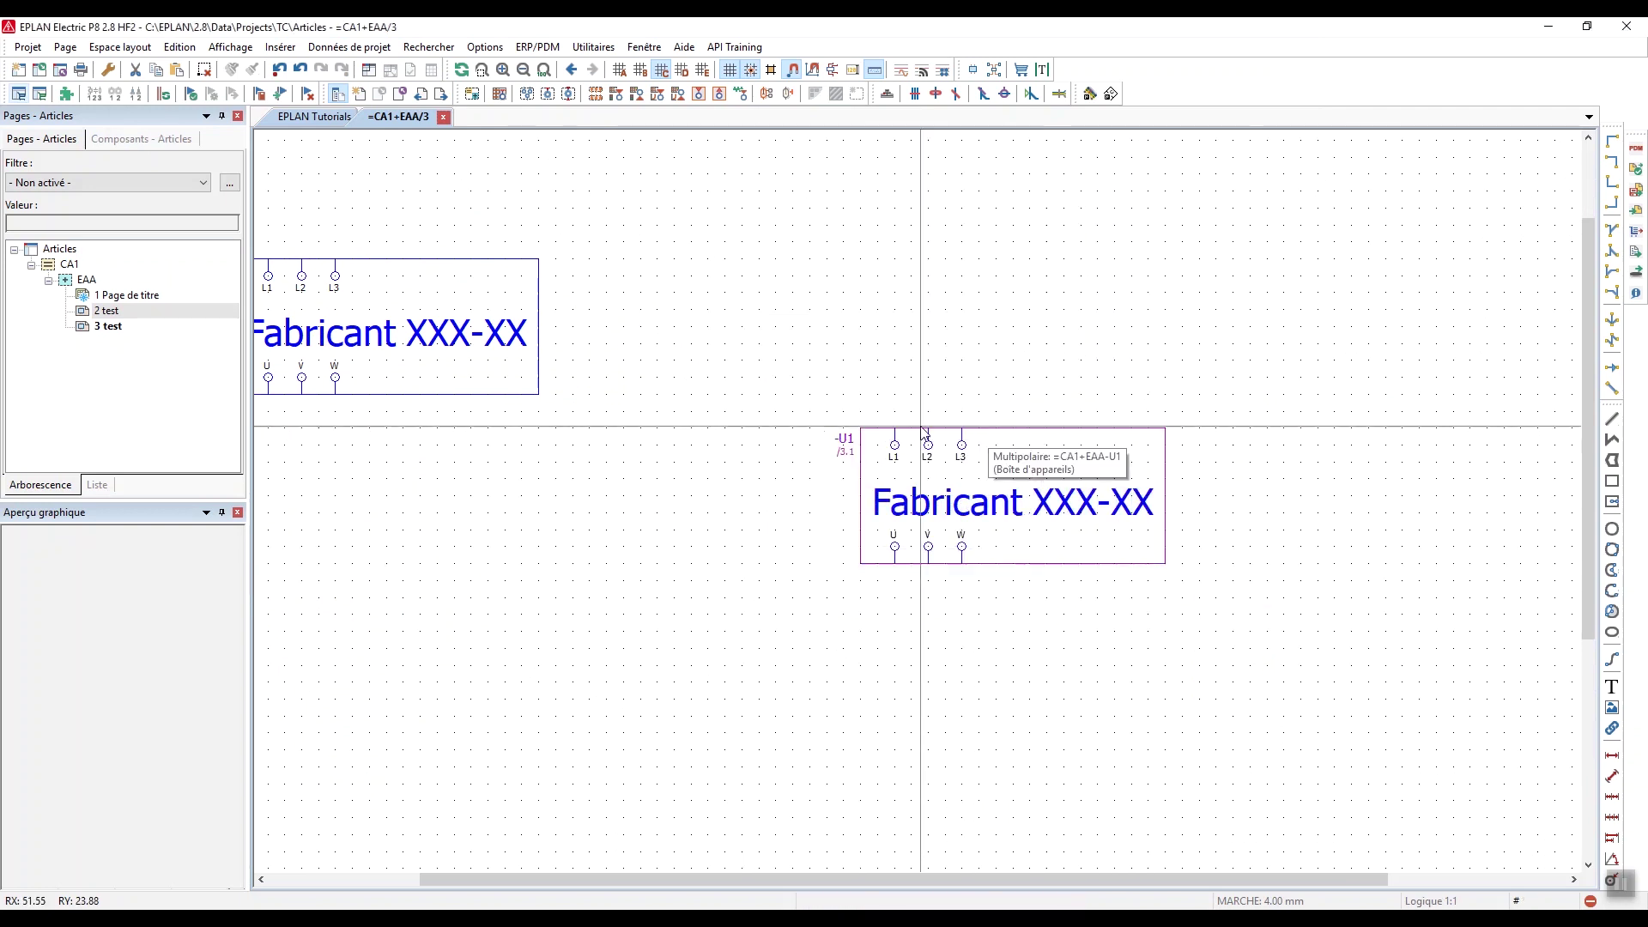
key(Escape)
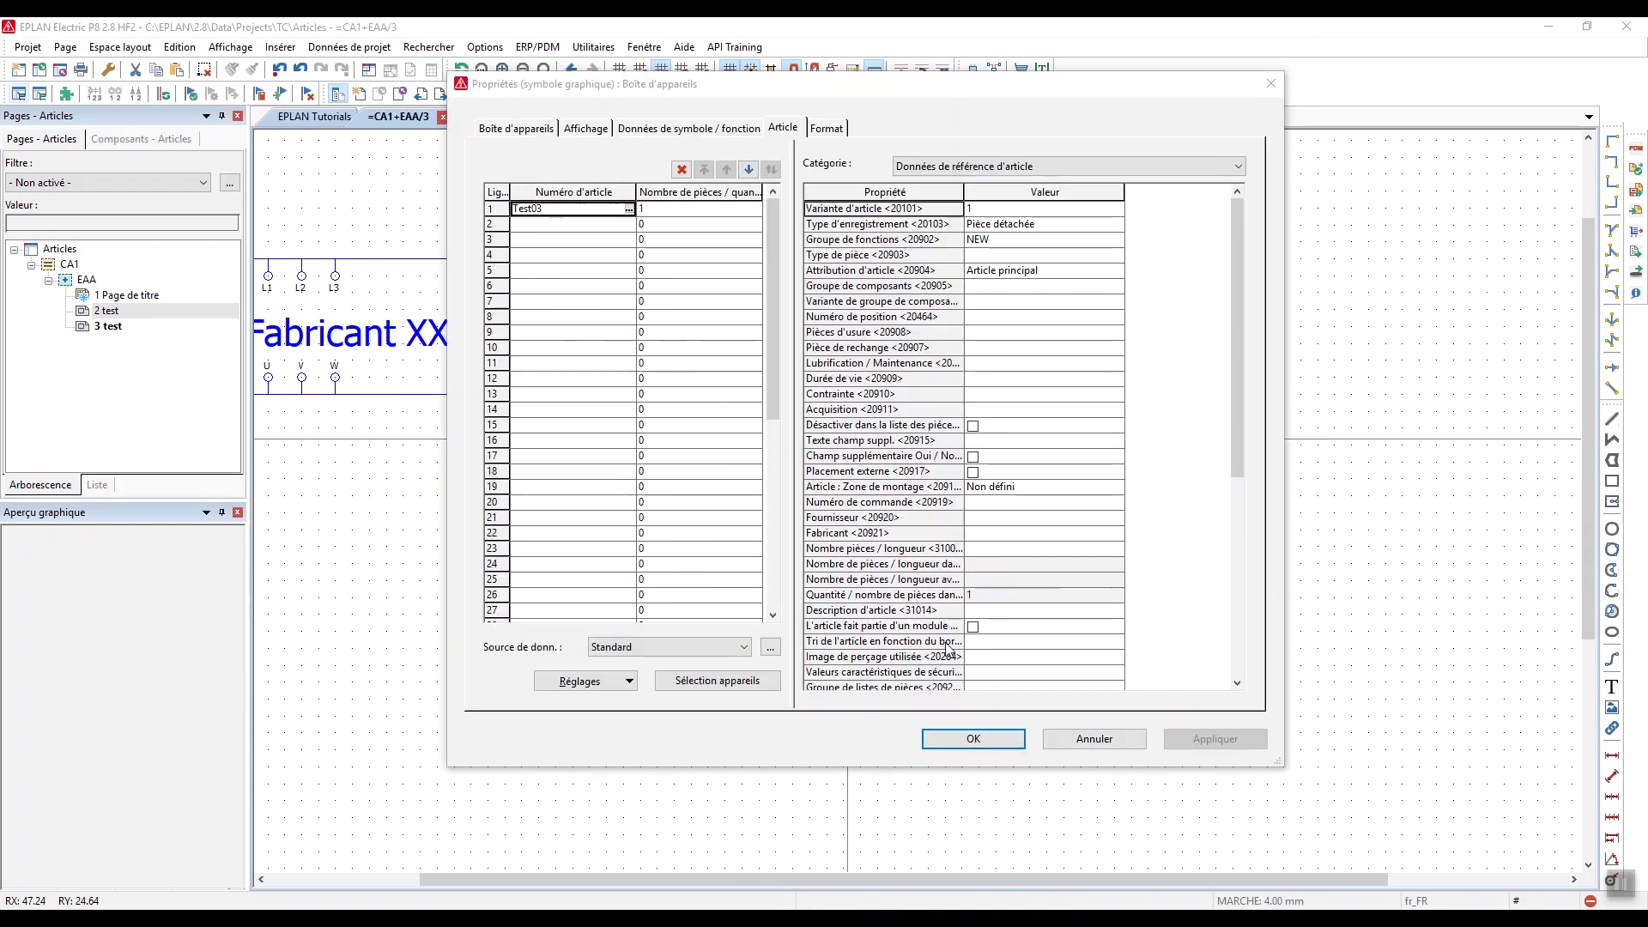
Set the visible device tag of the newly inserted Test03 black box to -U2
click(1083, 740)
double_click(843, 432)
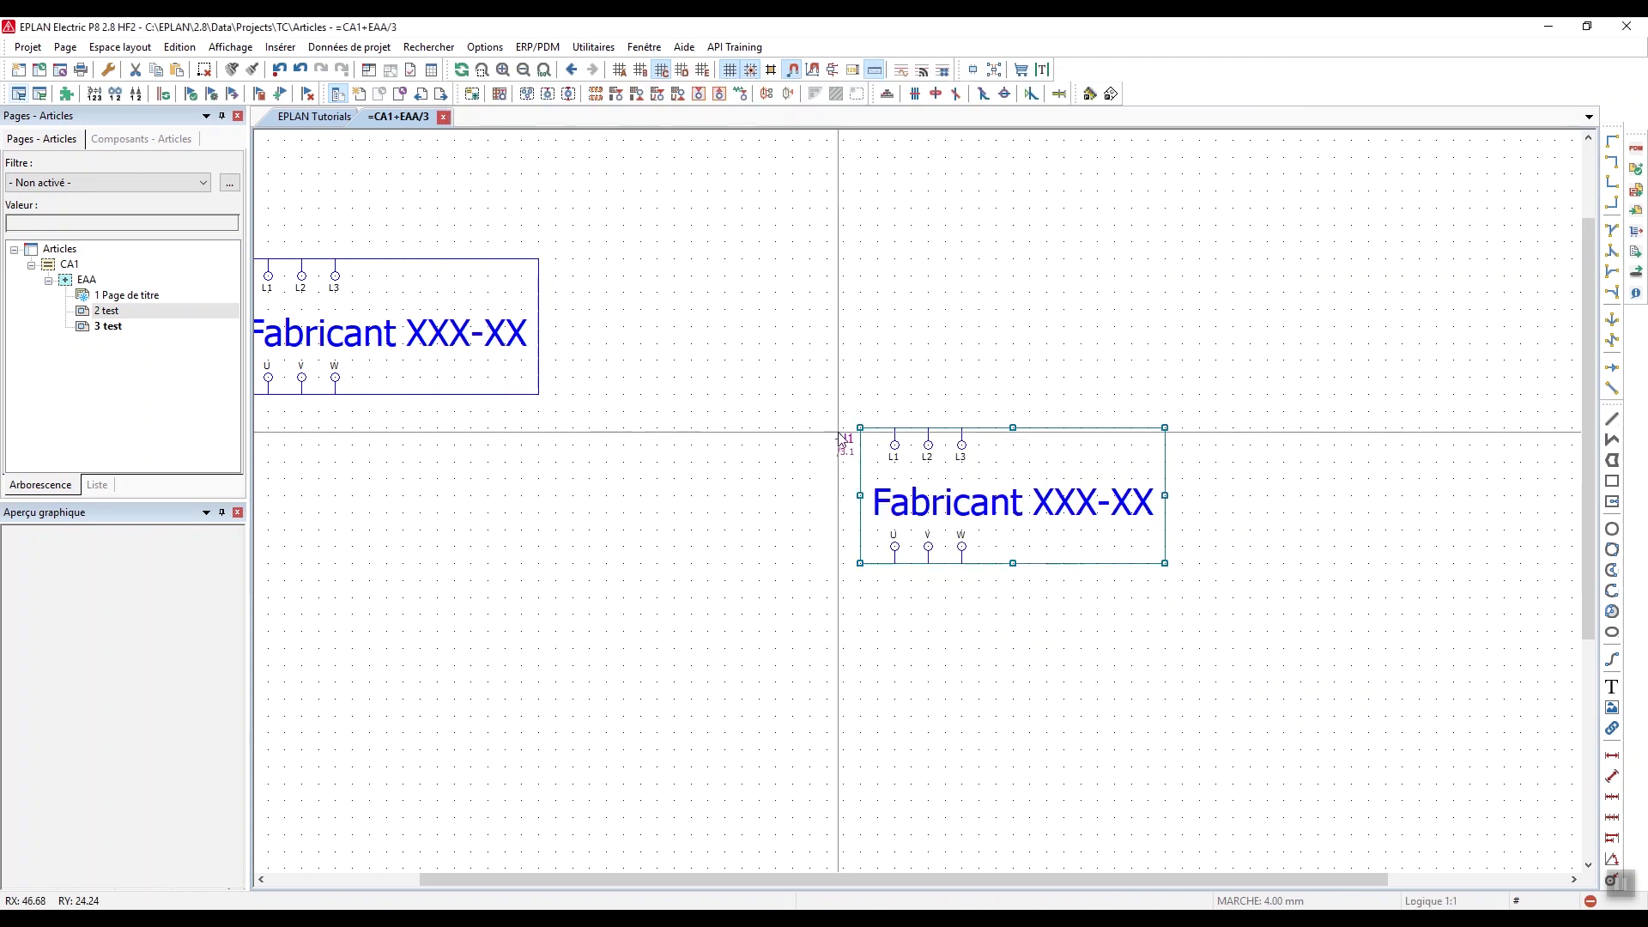
click(515, 128)
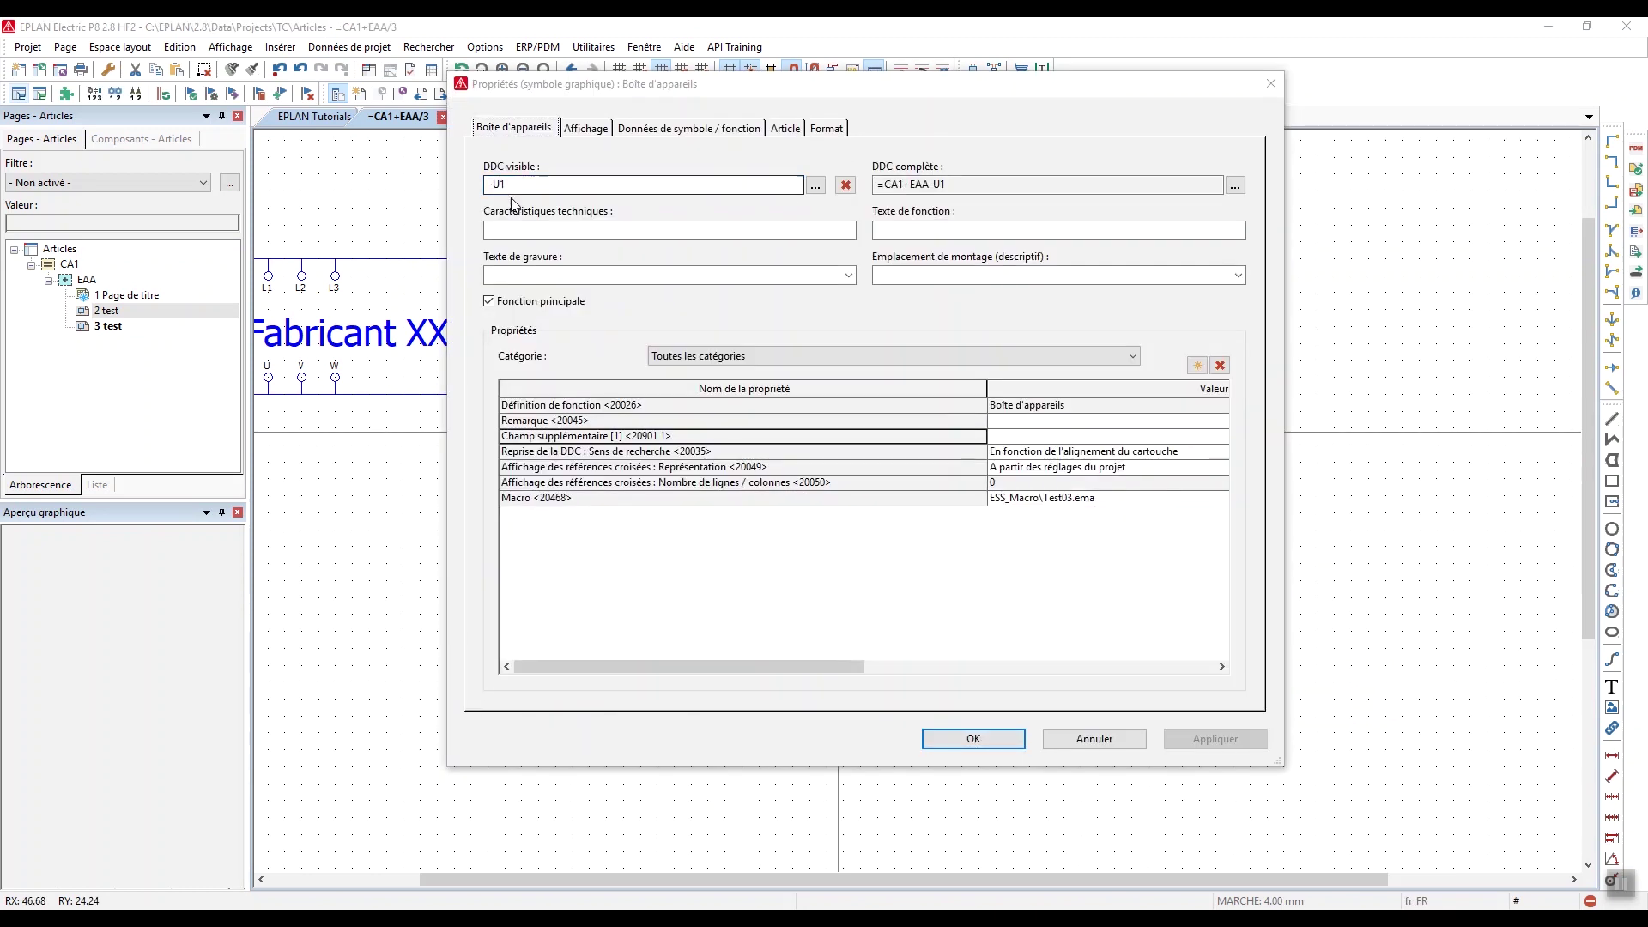
key(BackSpace)
text(2)
key(Return)
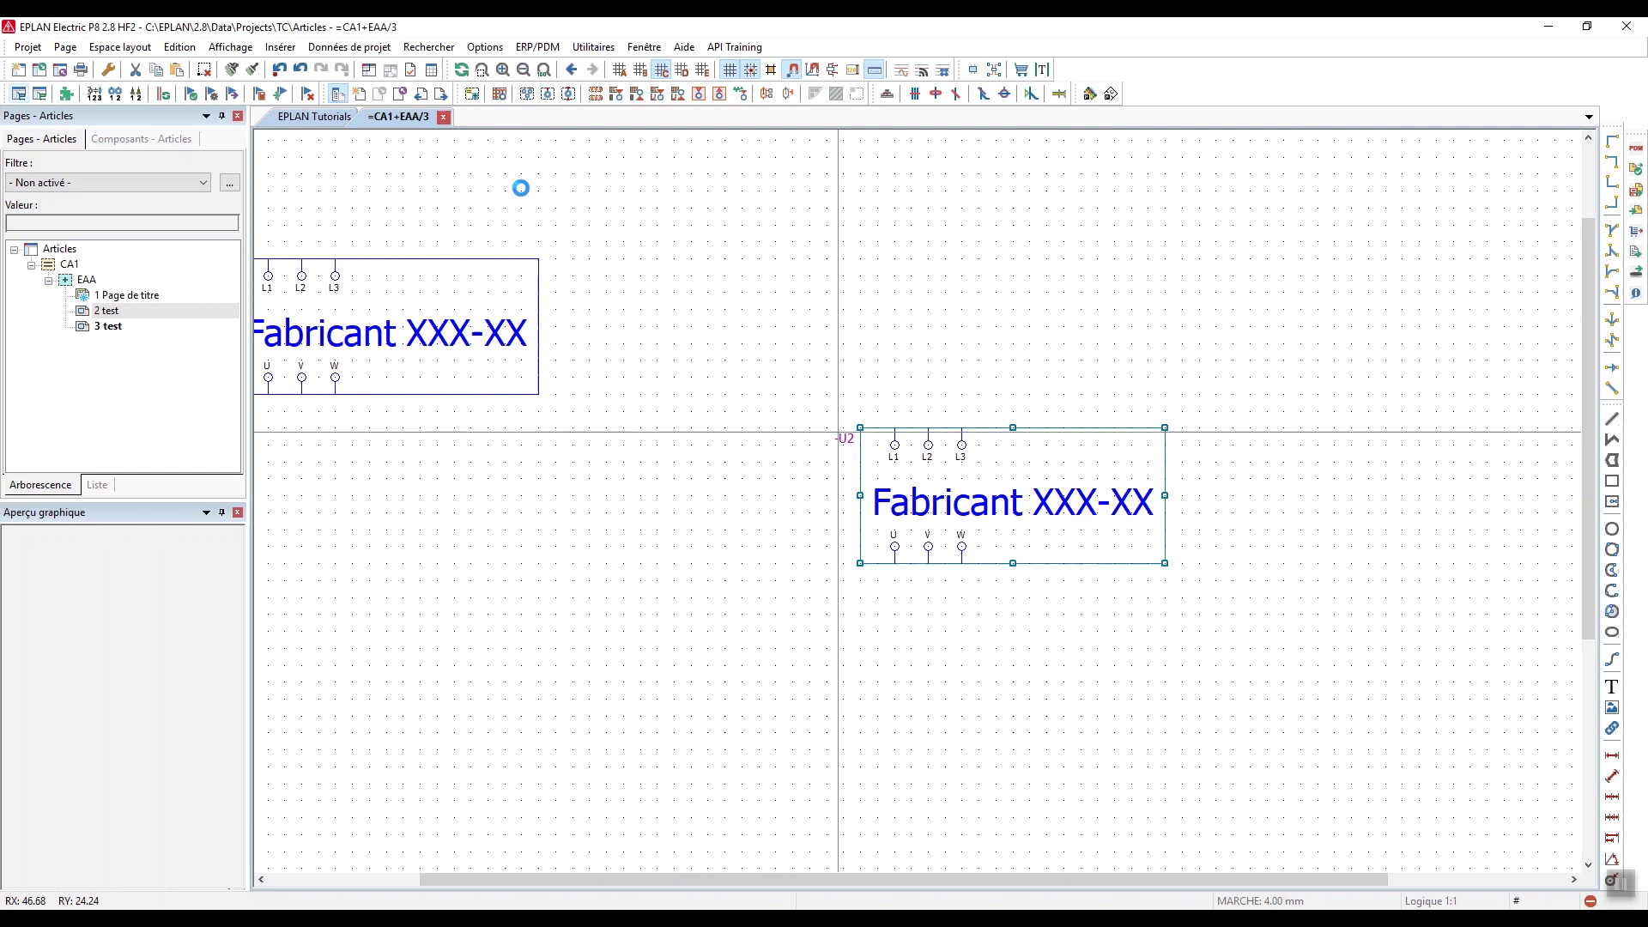
click(917, 435)
middle_drag(993, 437, 1152, 464)
scroll(1152, 464, down, 1)
middle_drag(1034, 488, 1006, 489)
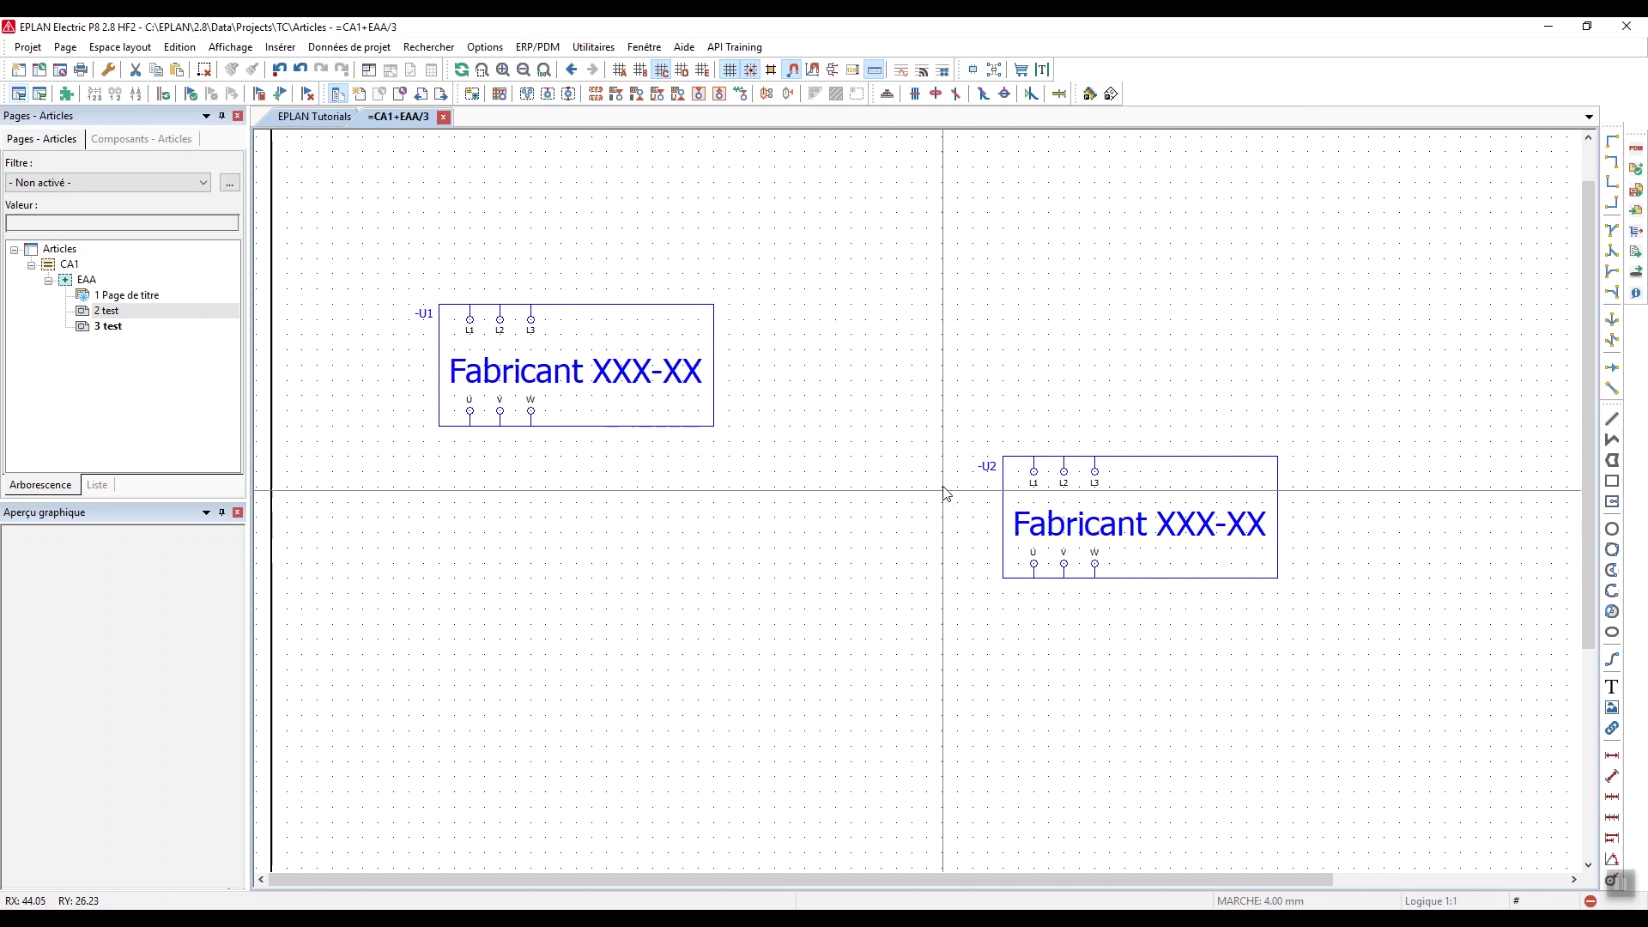
middle_drag(1062, 435, 950, 414)
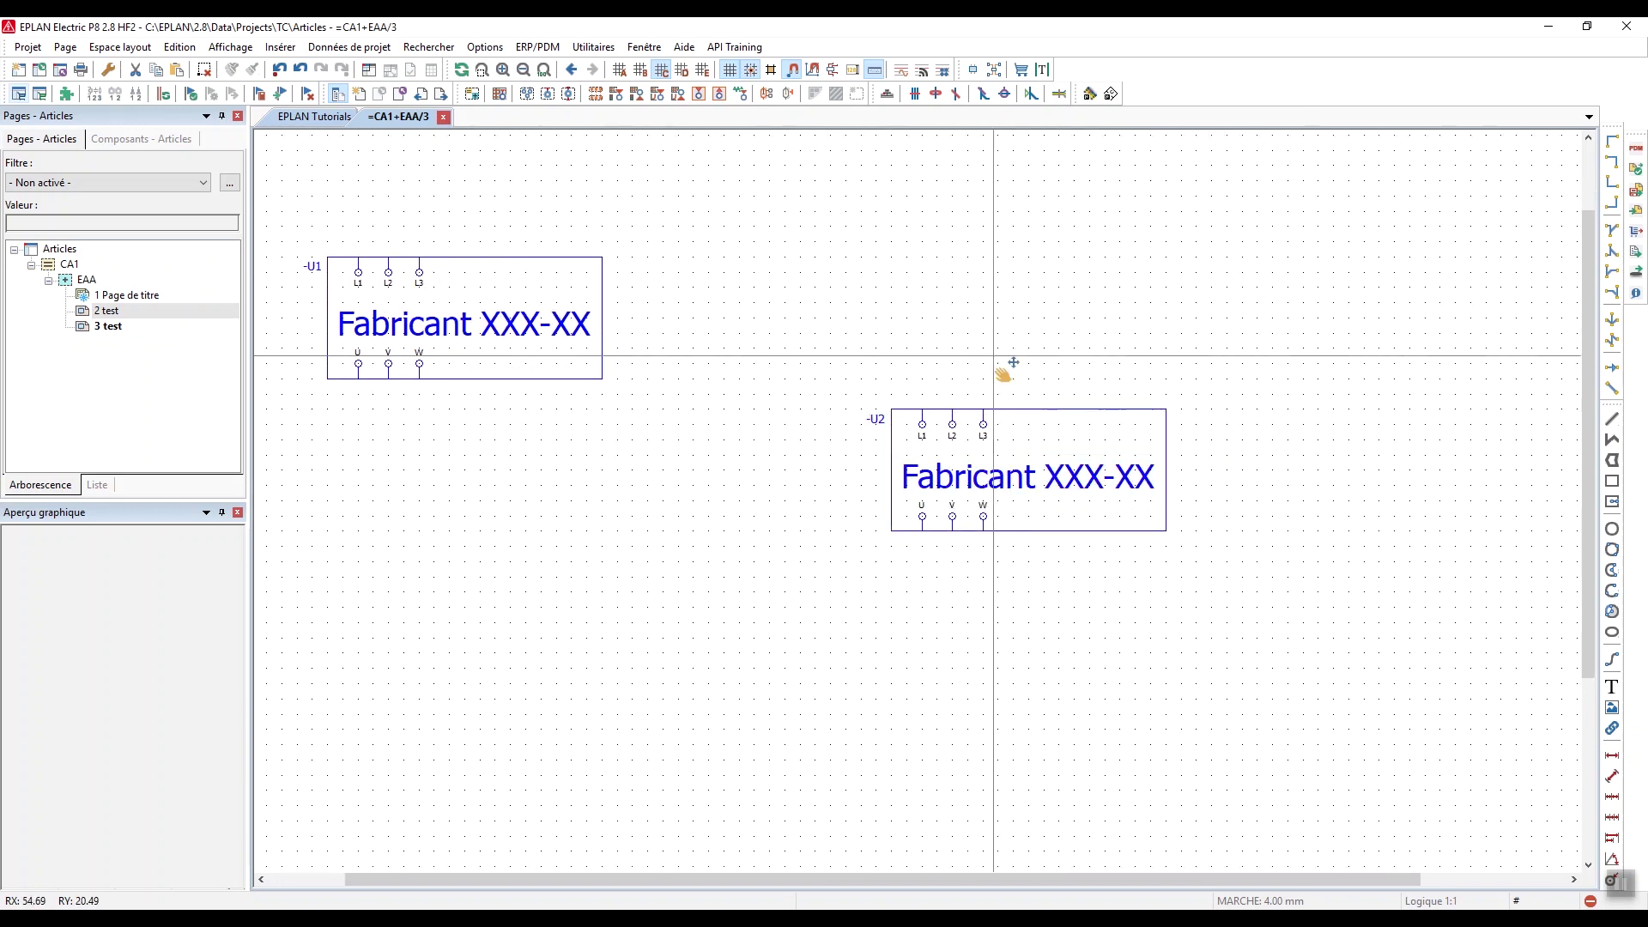
middle_drag(994, 357, 1054, 331)
middle_drag(703, 230, 736, 221)
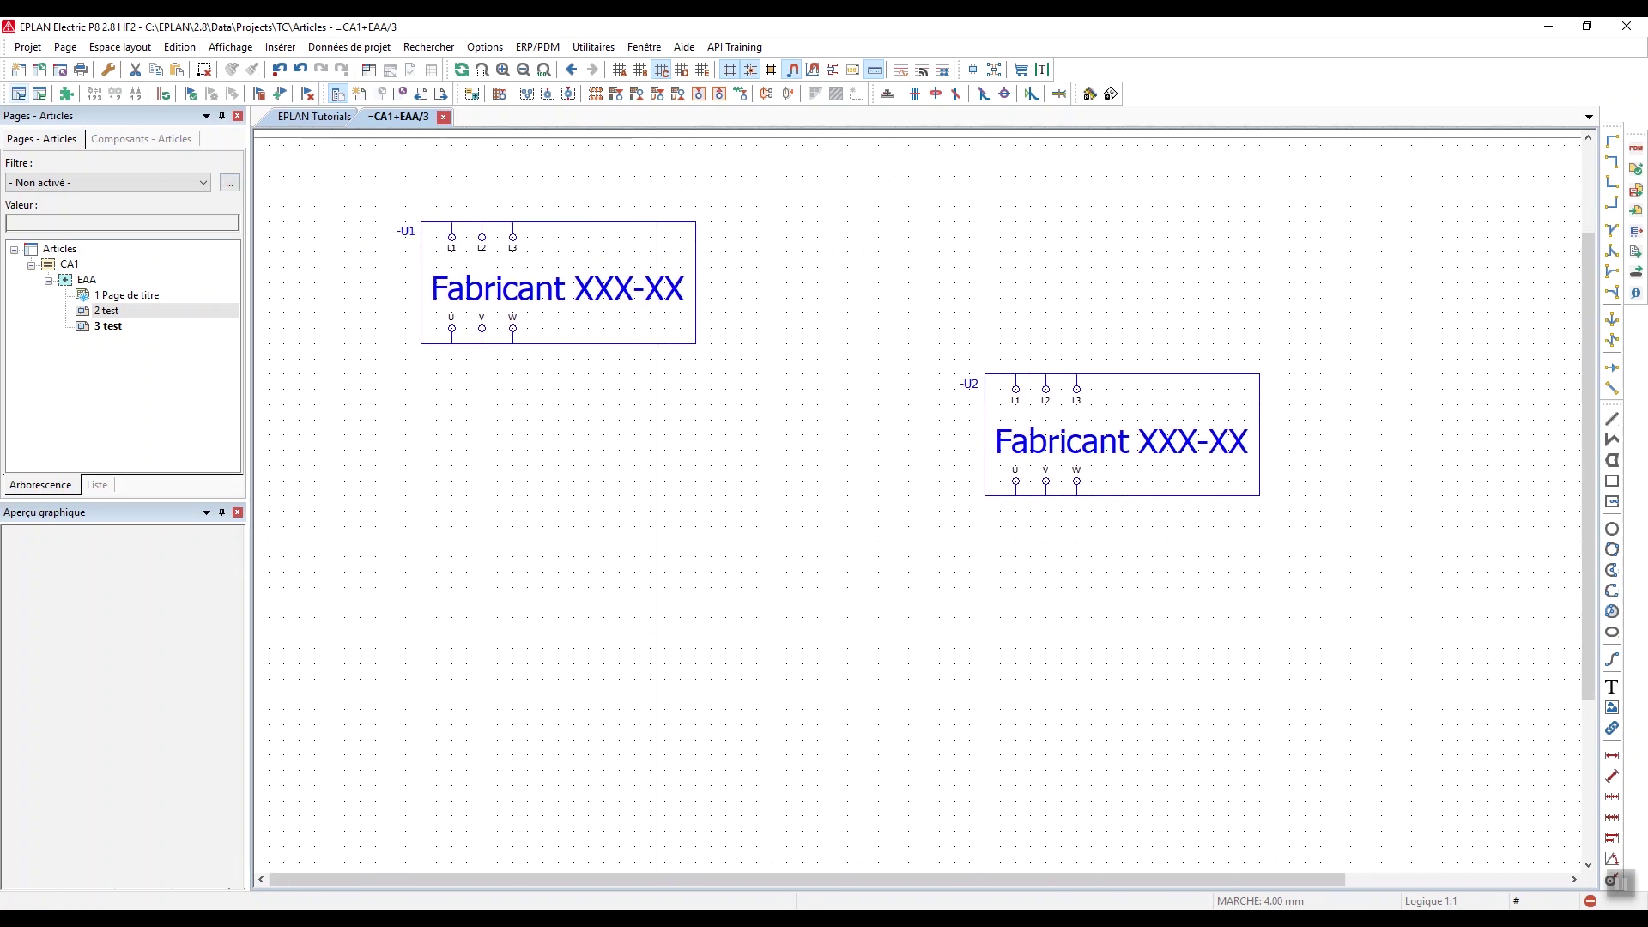
Create a new article beside Test02 in the Général subgroup of Relais, contacteurs in the parts management
click(18, 95)
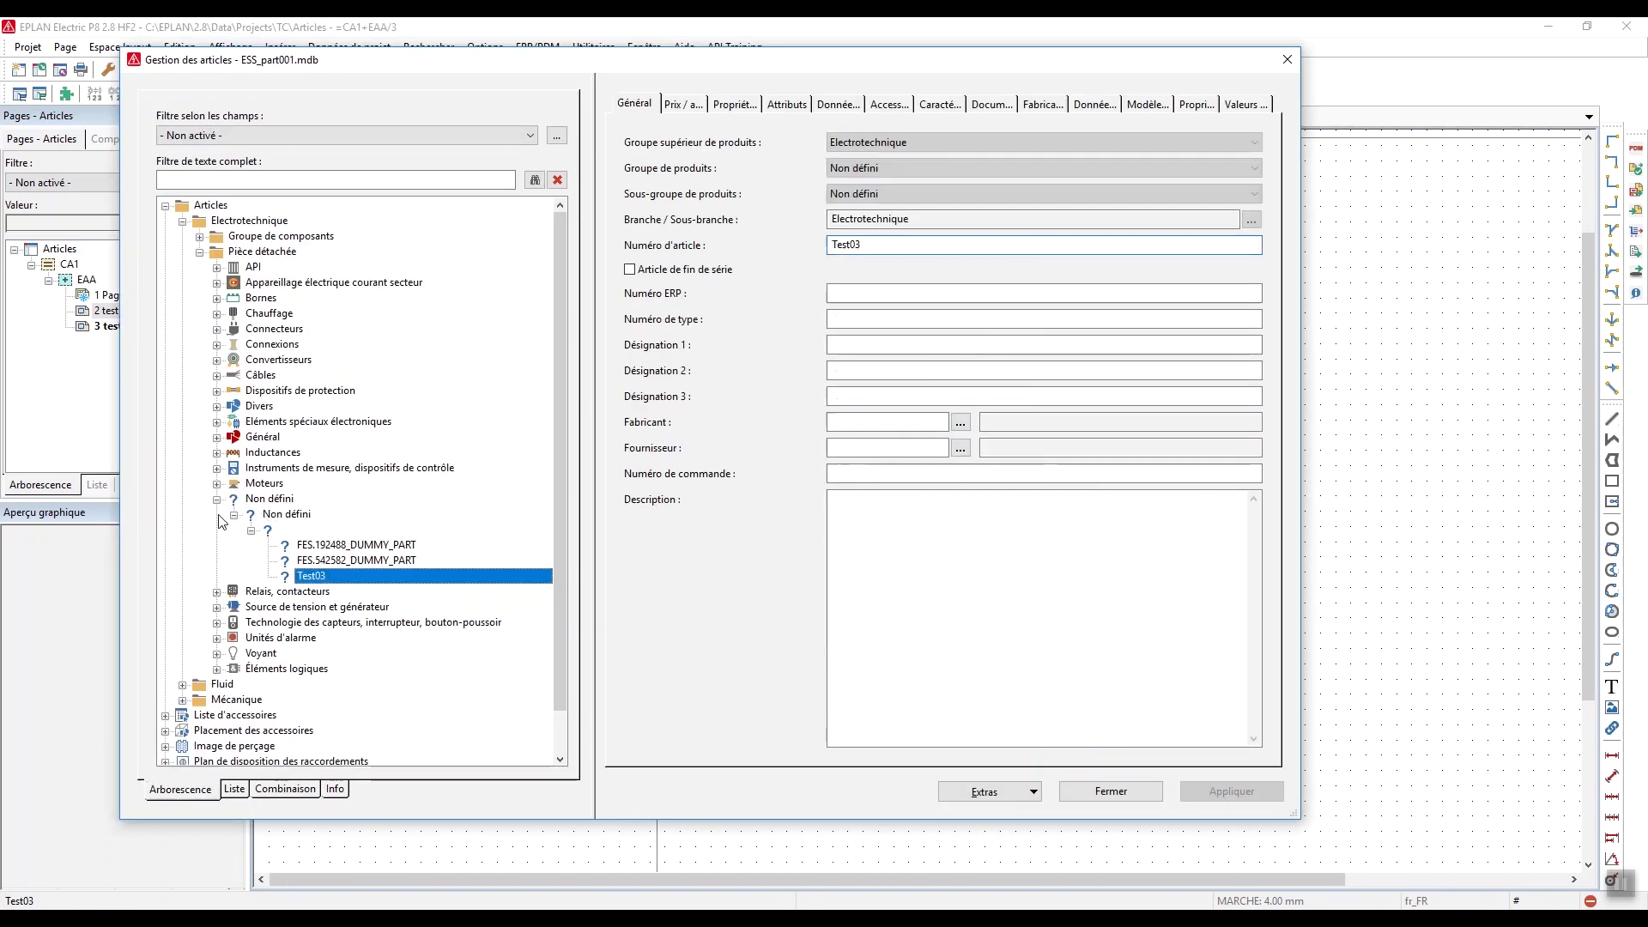
click(217, 499)
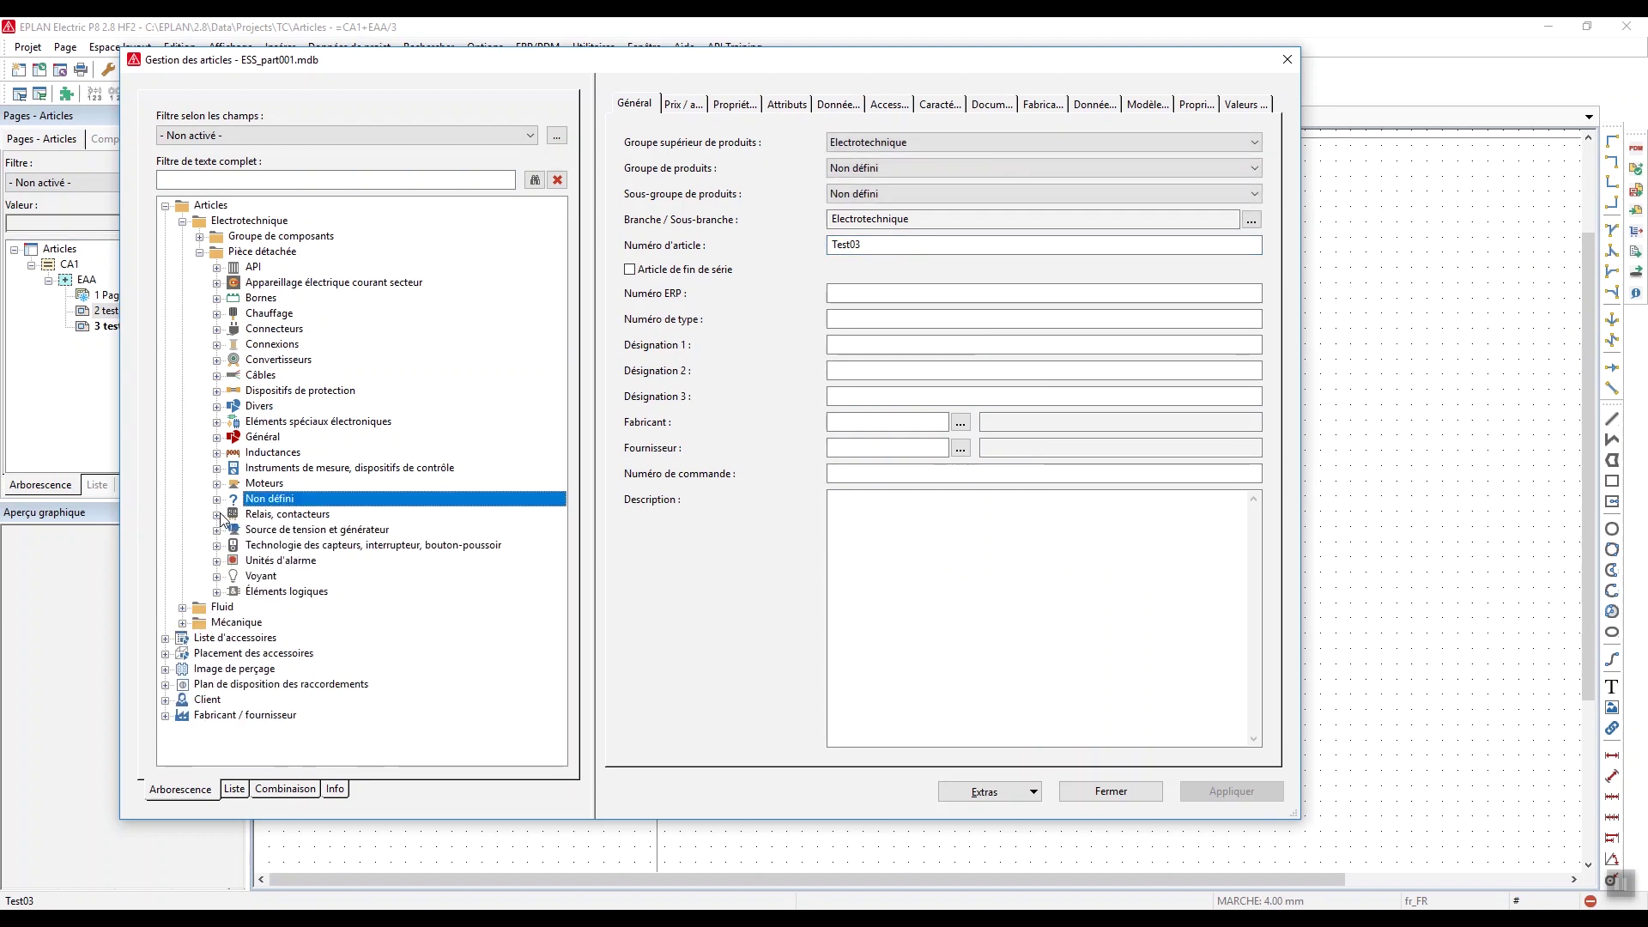
click(217, 514)
click(234, 561)
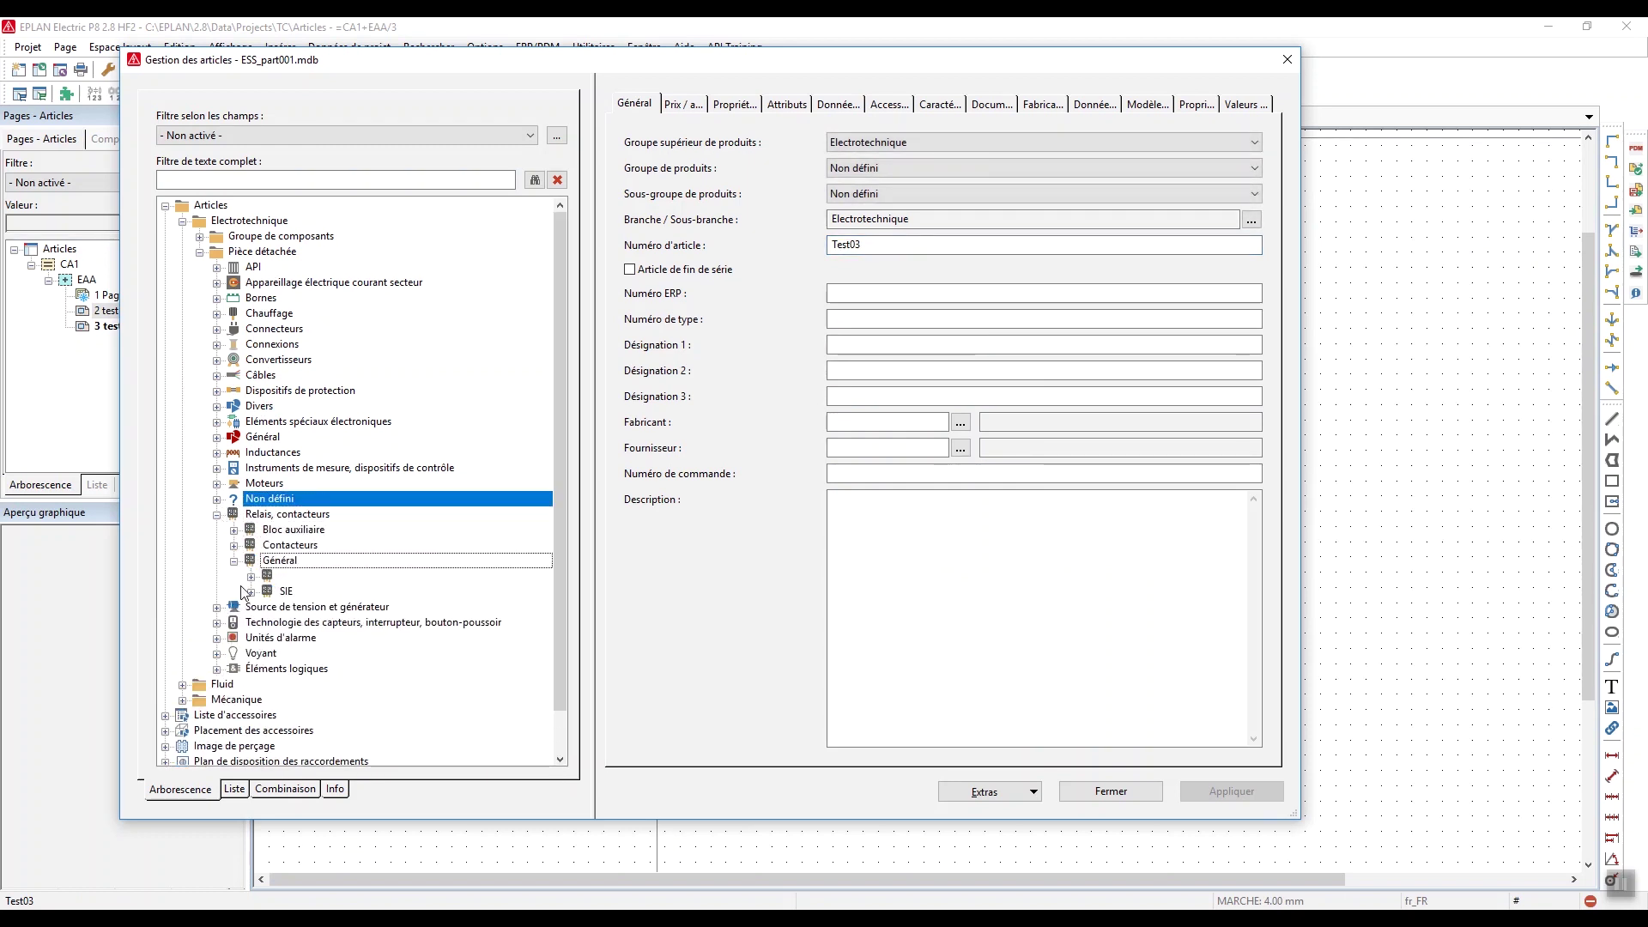
click(235, 545)
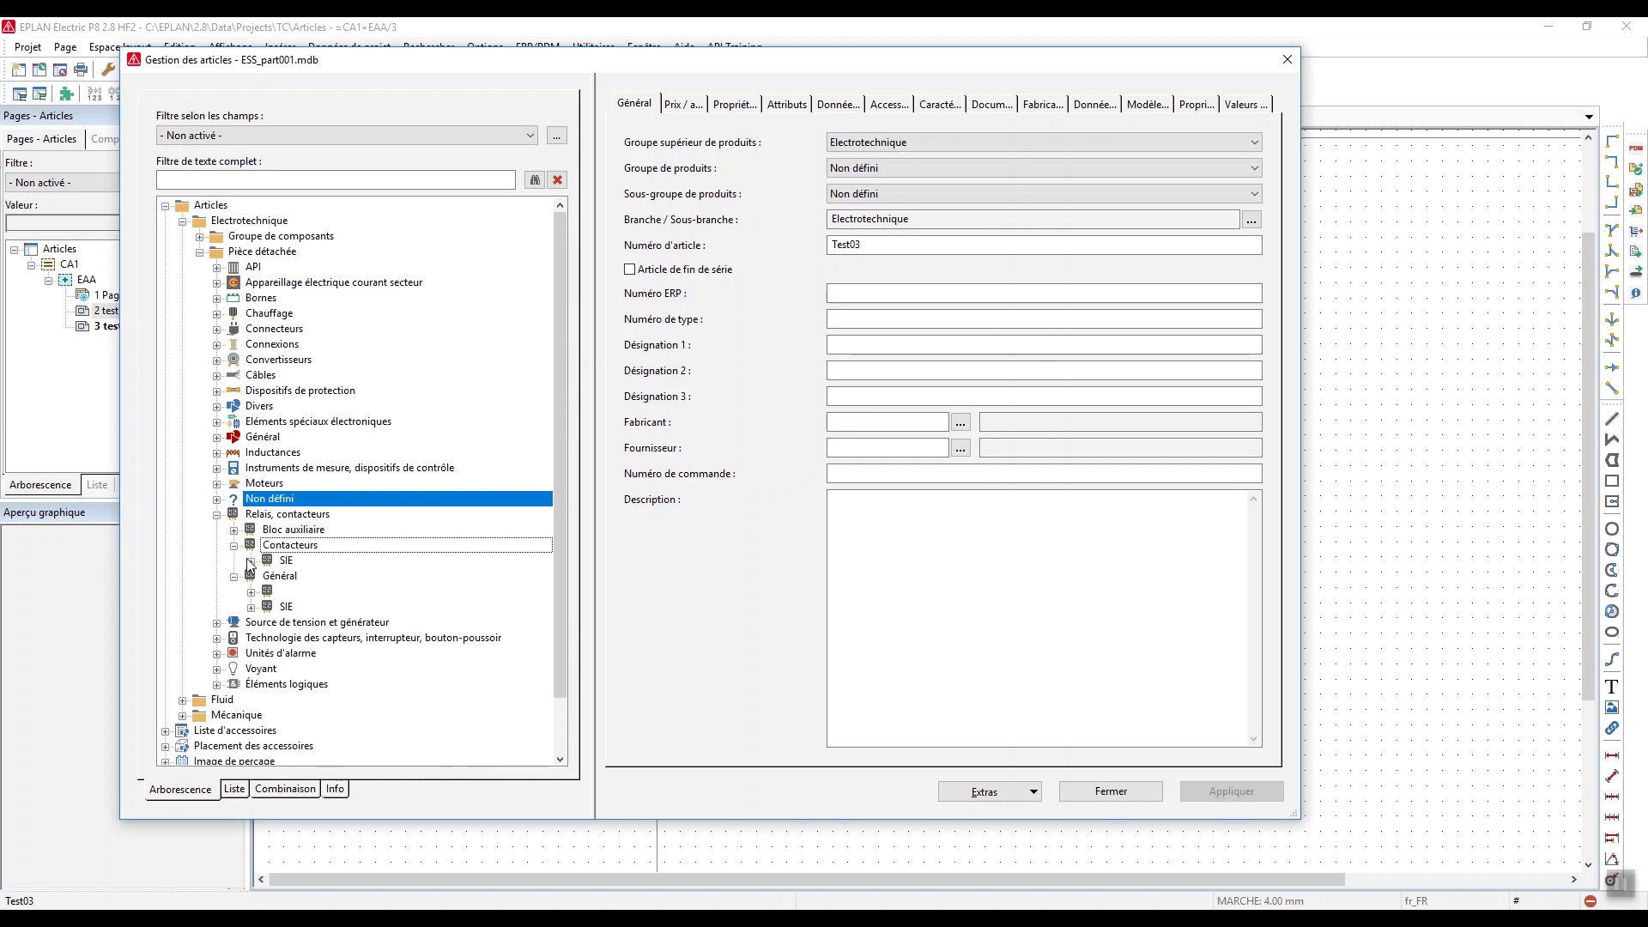
click(253, 592)
click(373, 608)
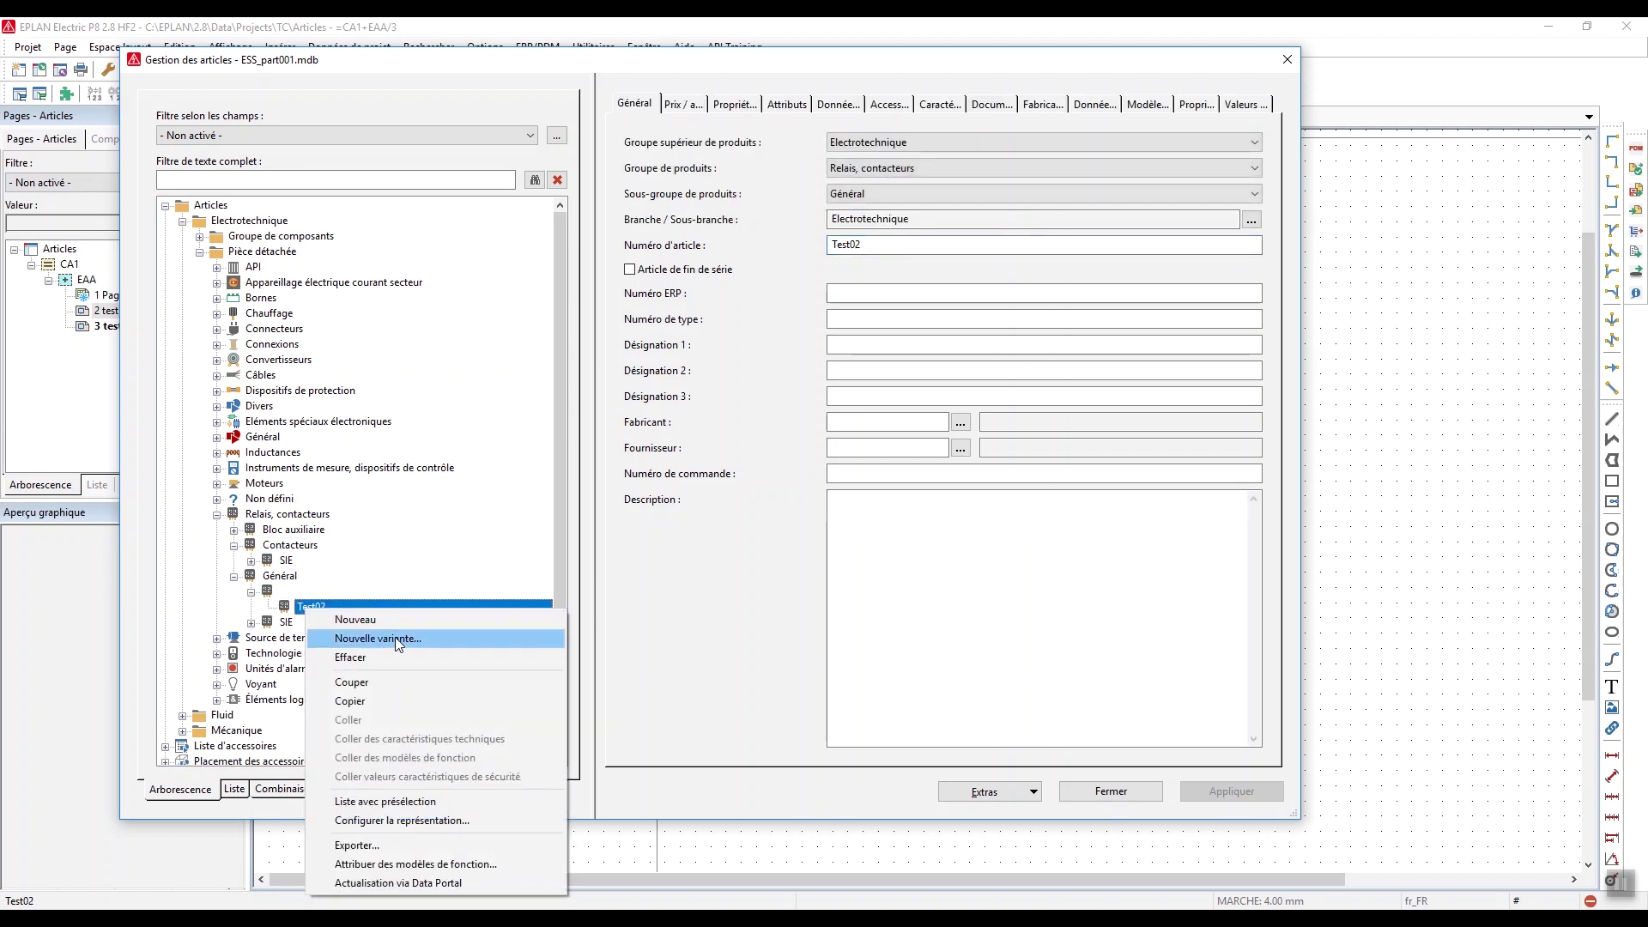
click(398, 621)
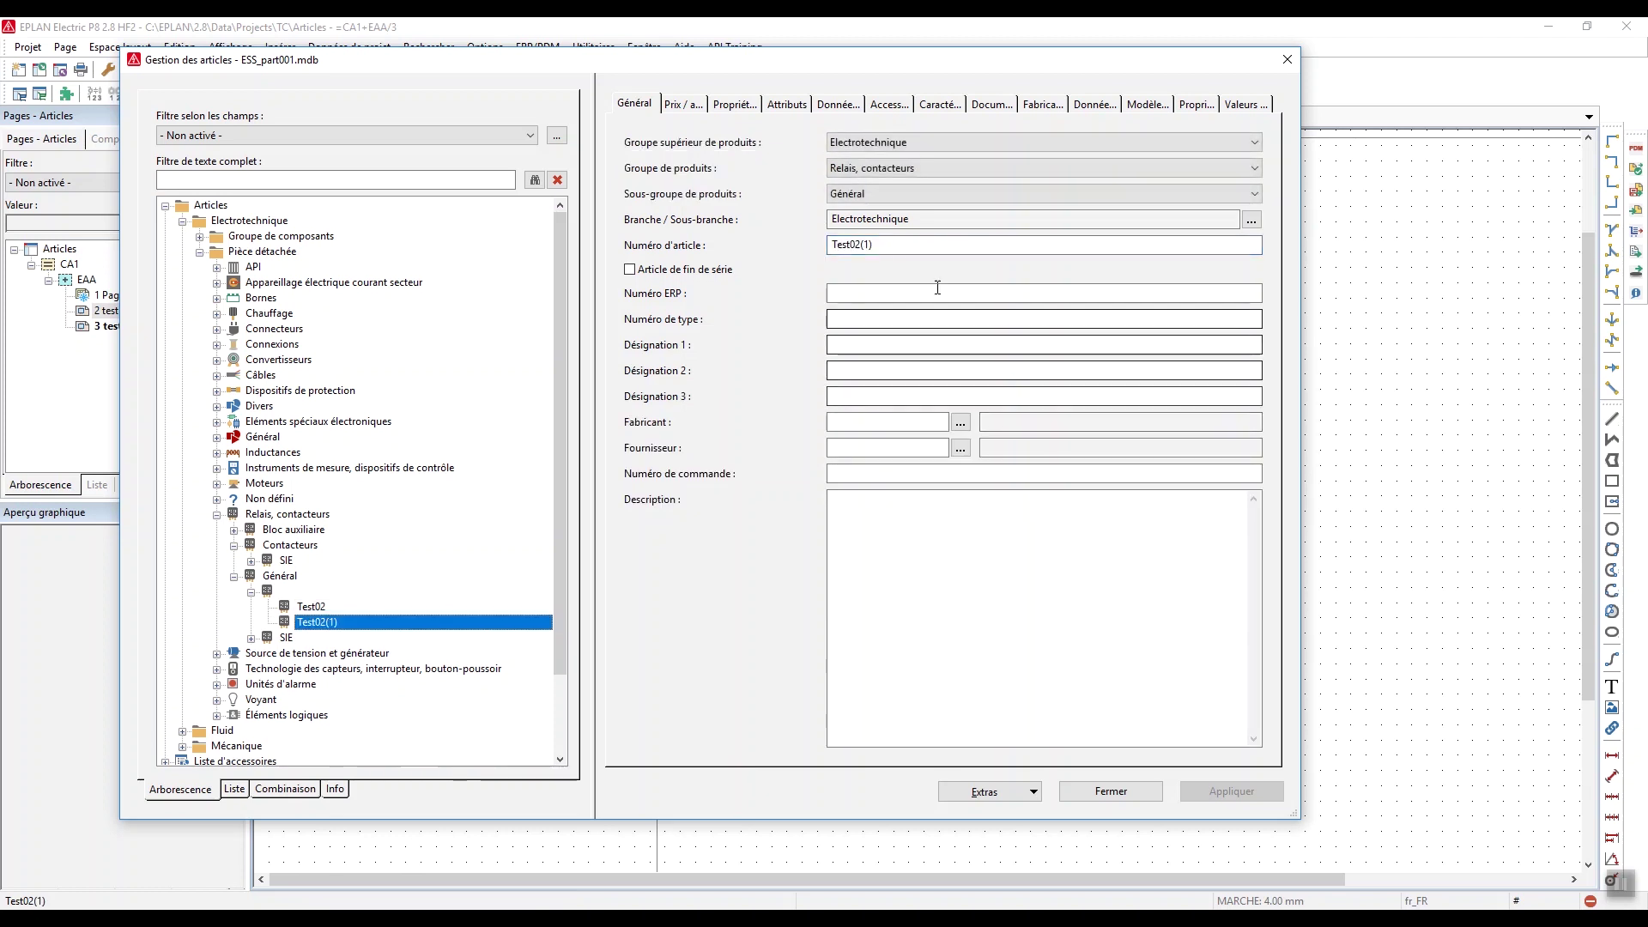
Set the new article's article number to Test04 and apply the change
click(915, 247)
key(BackSpace)
key(BackSpace)
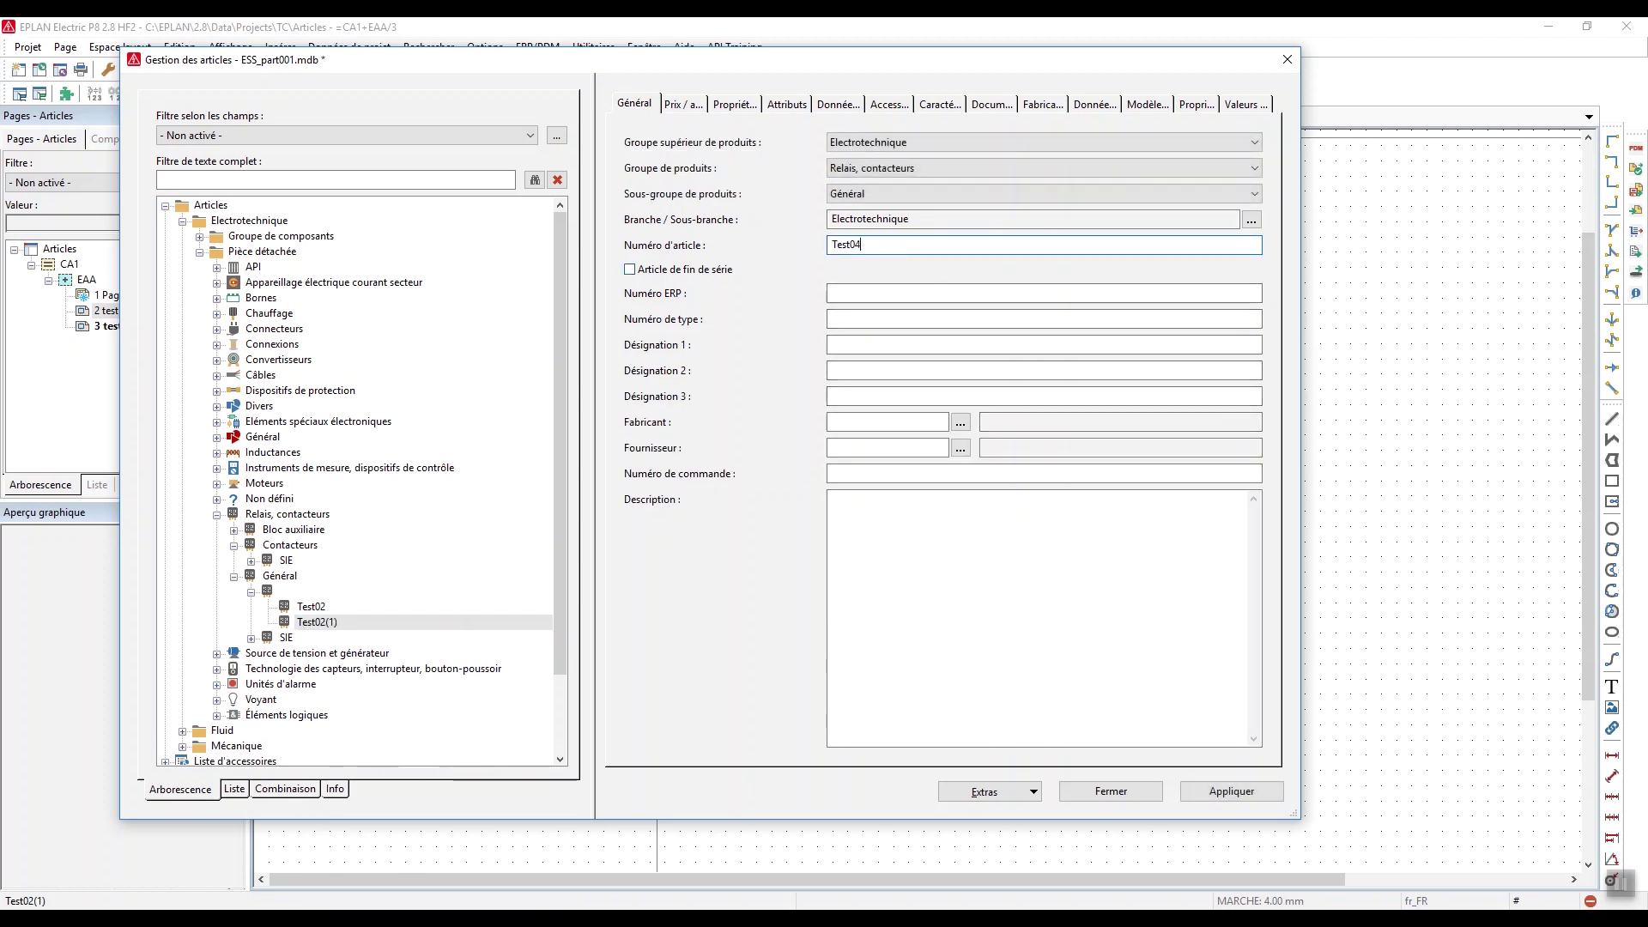
click(1249, 786)
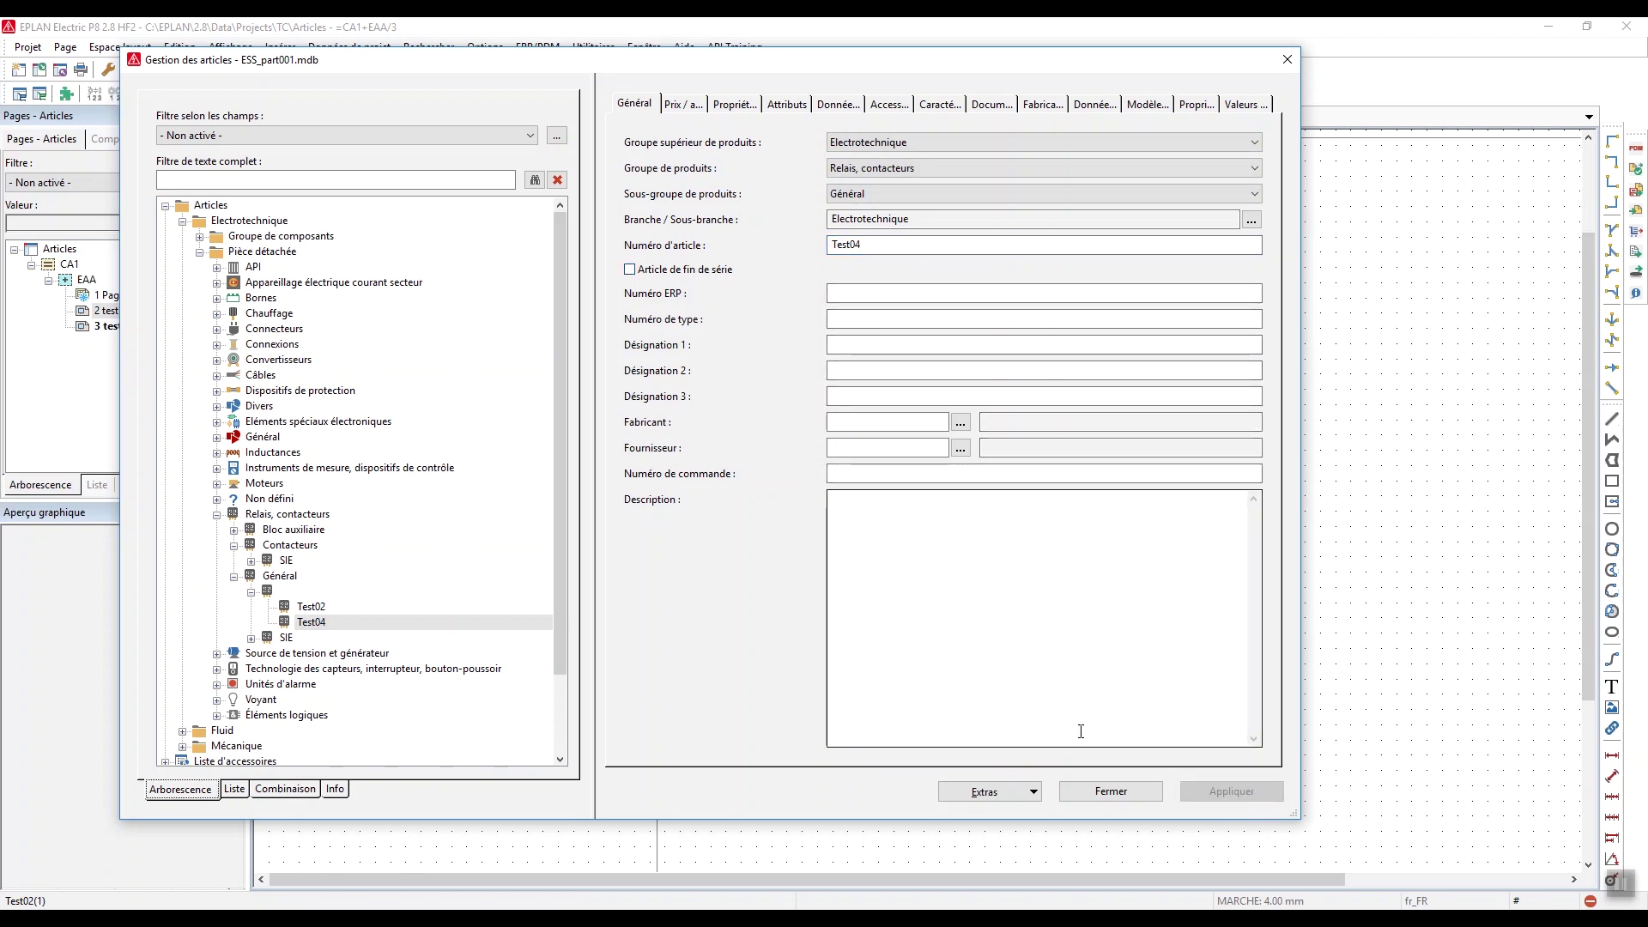
Look through the data categories of article Test04, from prices to safety values, including its function templates and properties
click(683, 104)
click(735, 104)
click(785, 104)
click(846, 106)
click(889, 104)
click(940, 104)
click(992, 104)
click(1042, 104)
click(1094, 104)
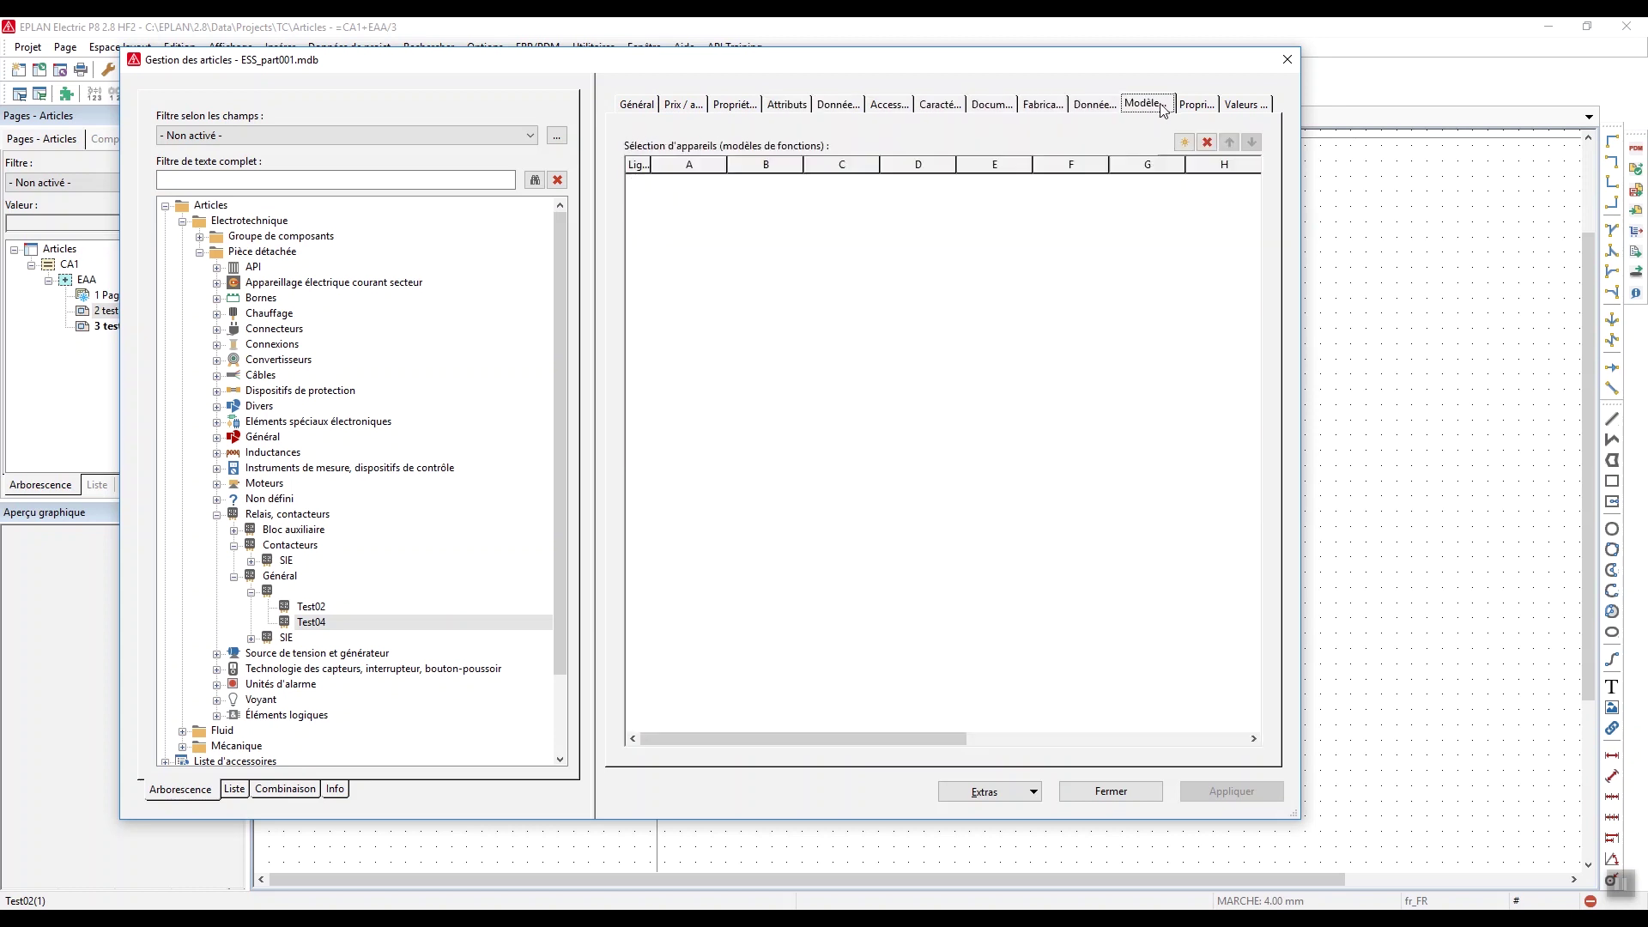
click(1195, 104)
click(1247, 104)
click(1215, 106)
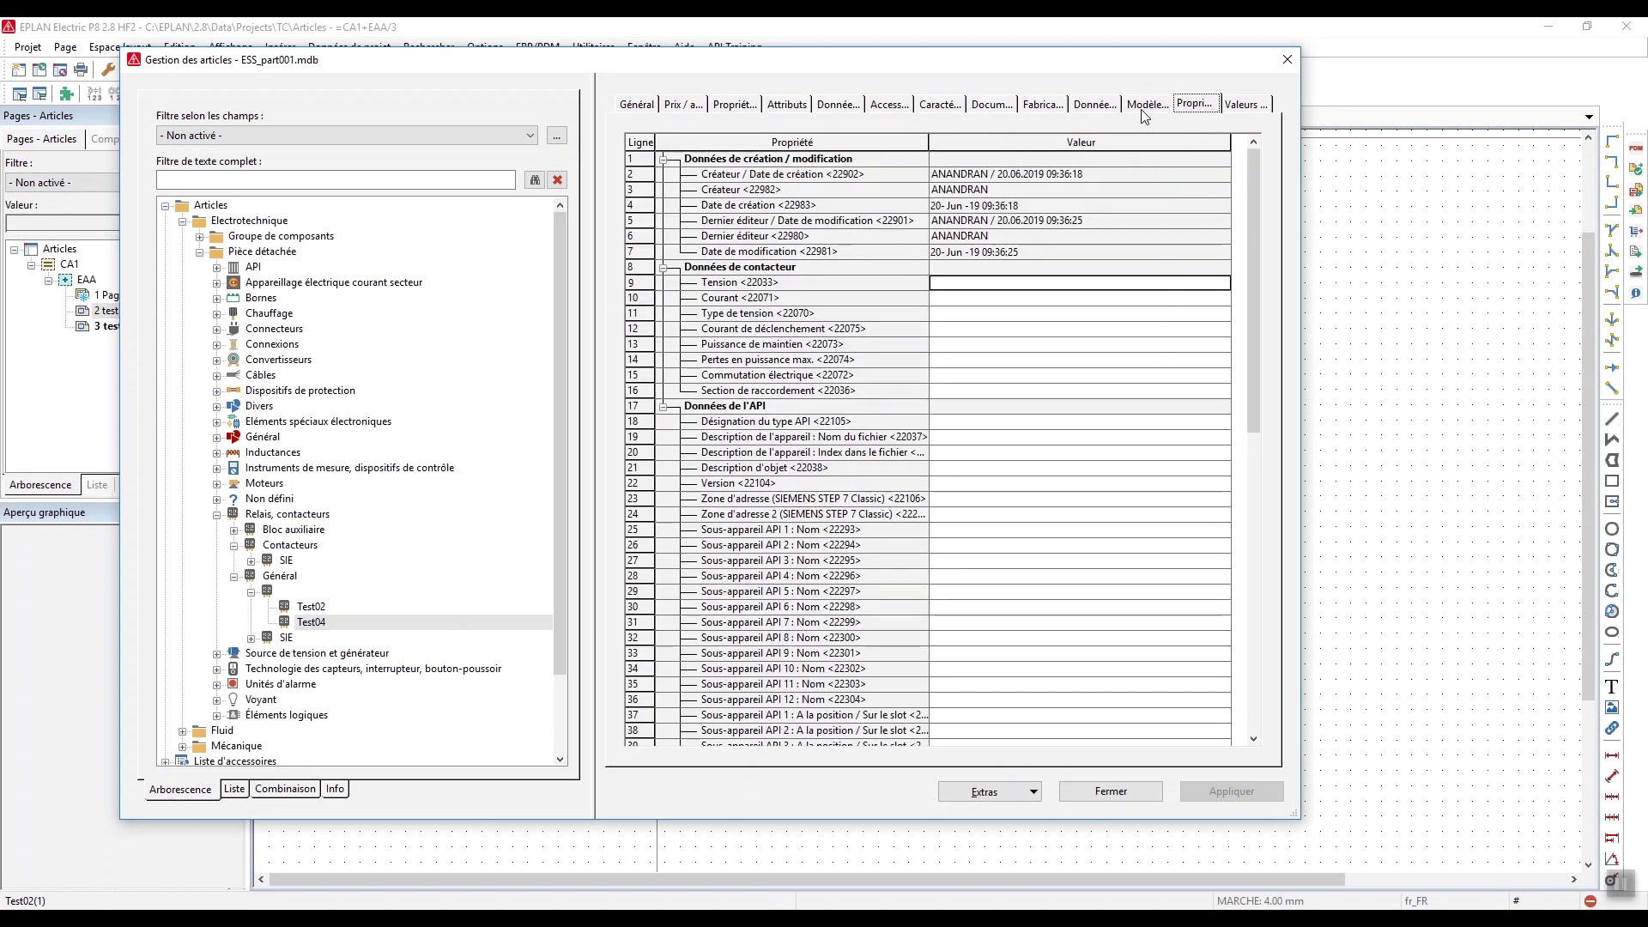
click(1145, 103)
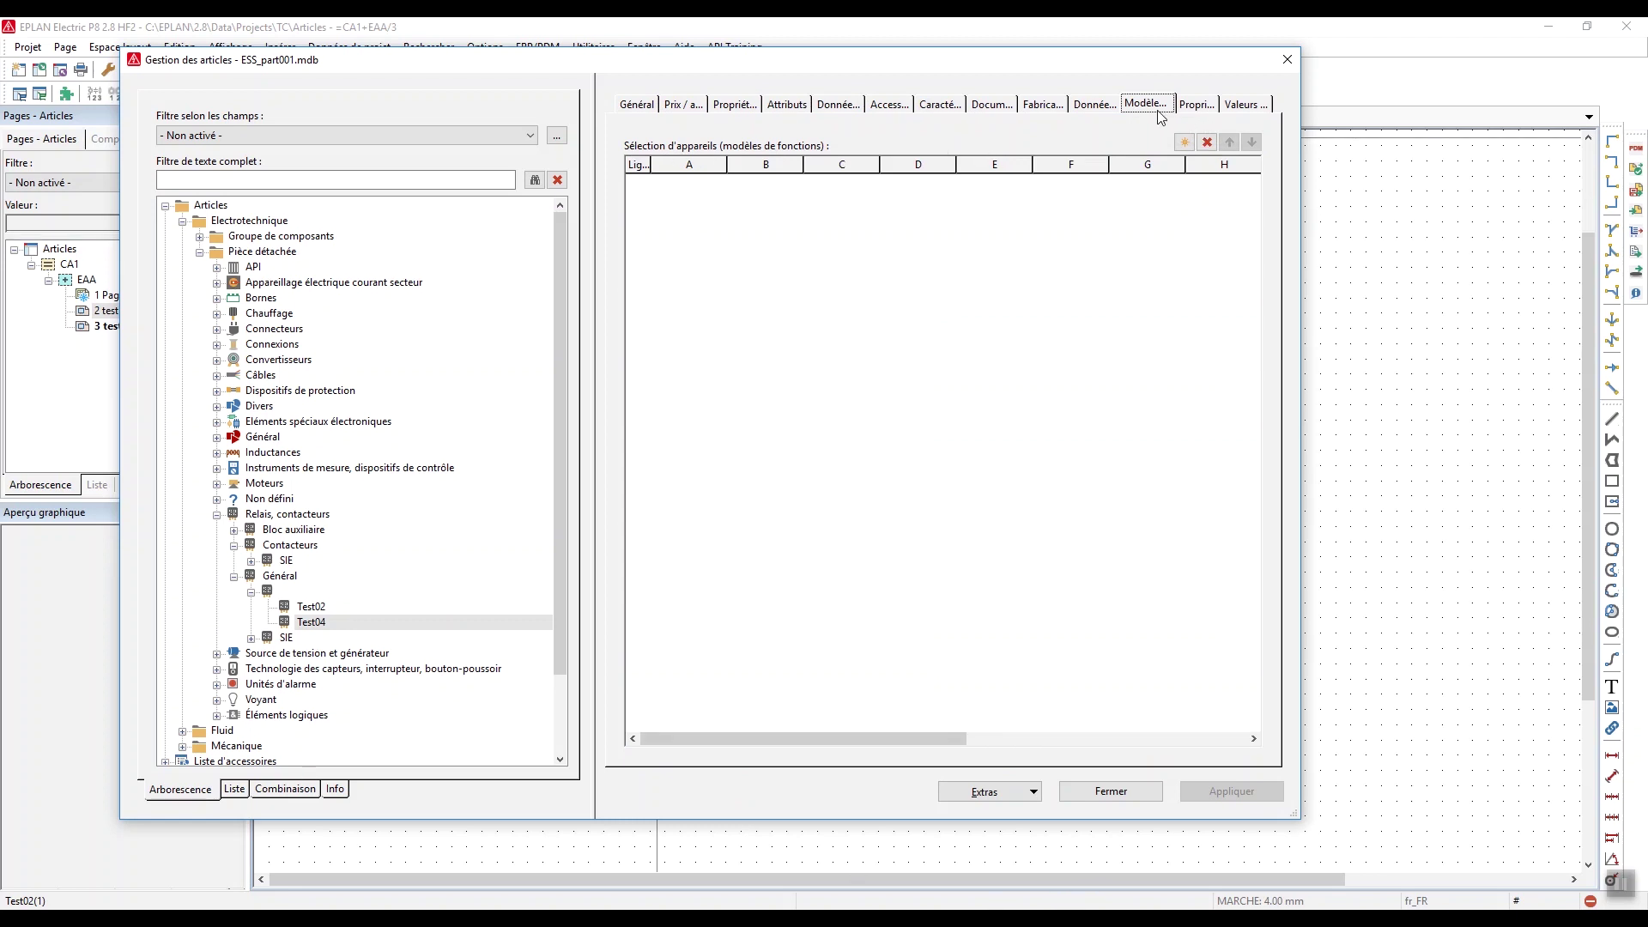
click(1195, 104)
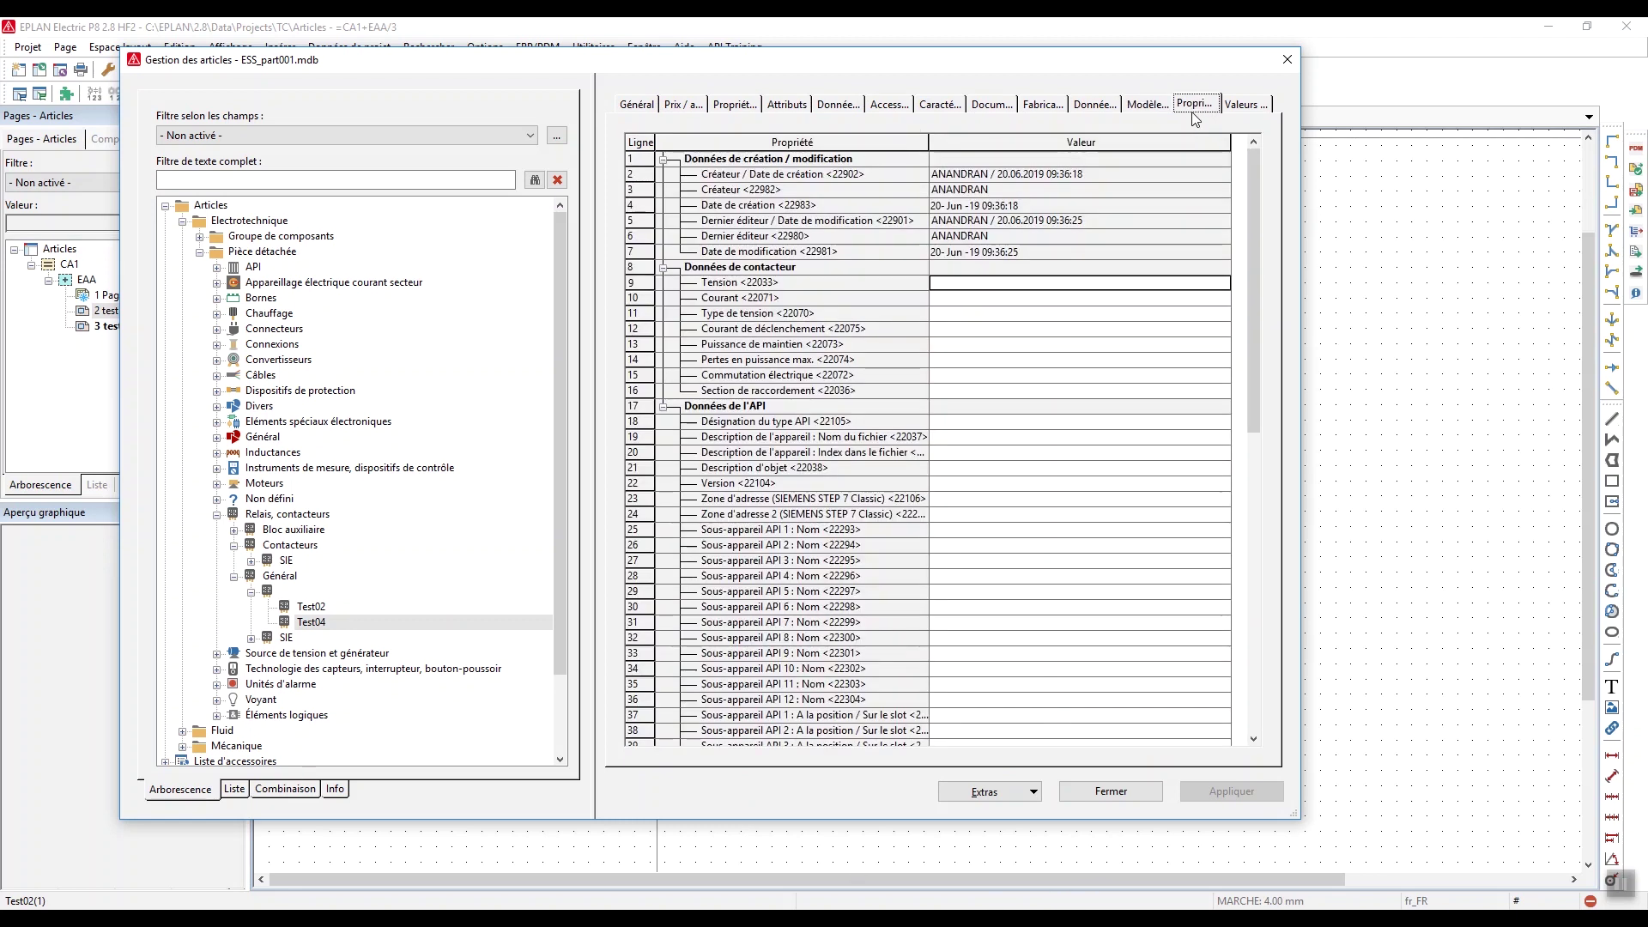
Examine the function templates of the existing SIE articles in the Général and Contacteurs subgroups
click(253, 639)
click(360, 669)
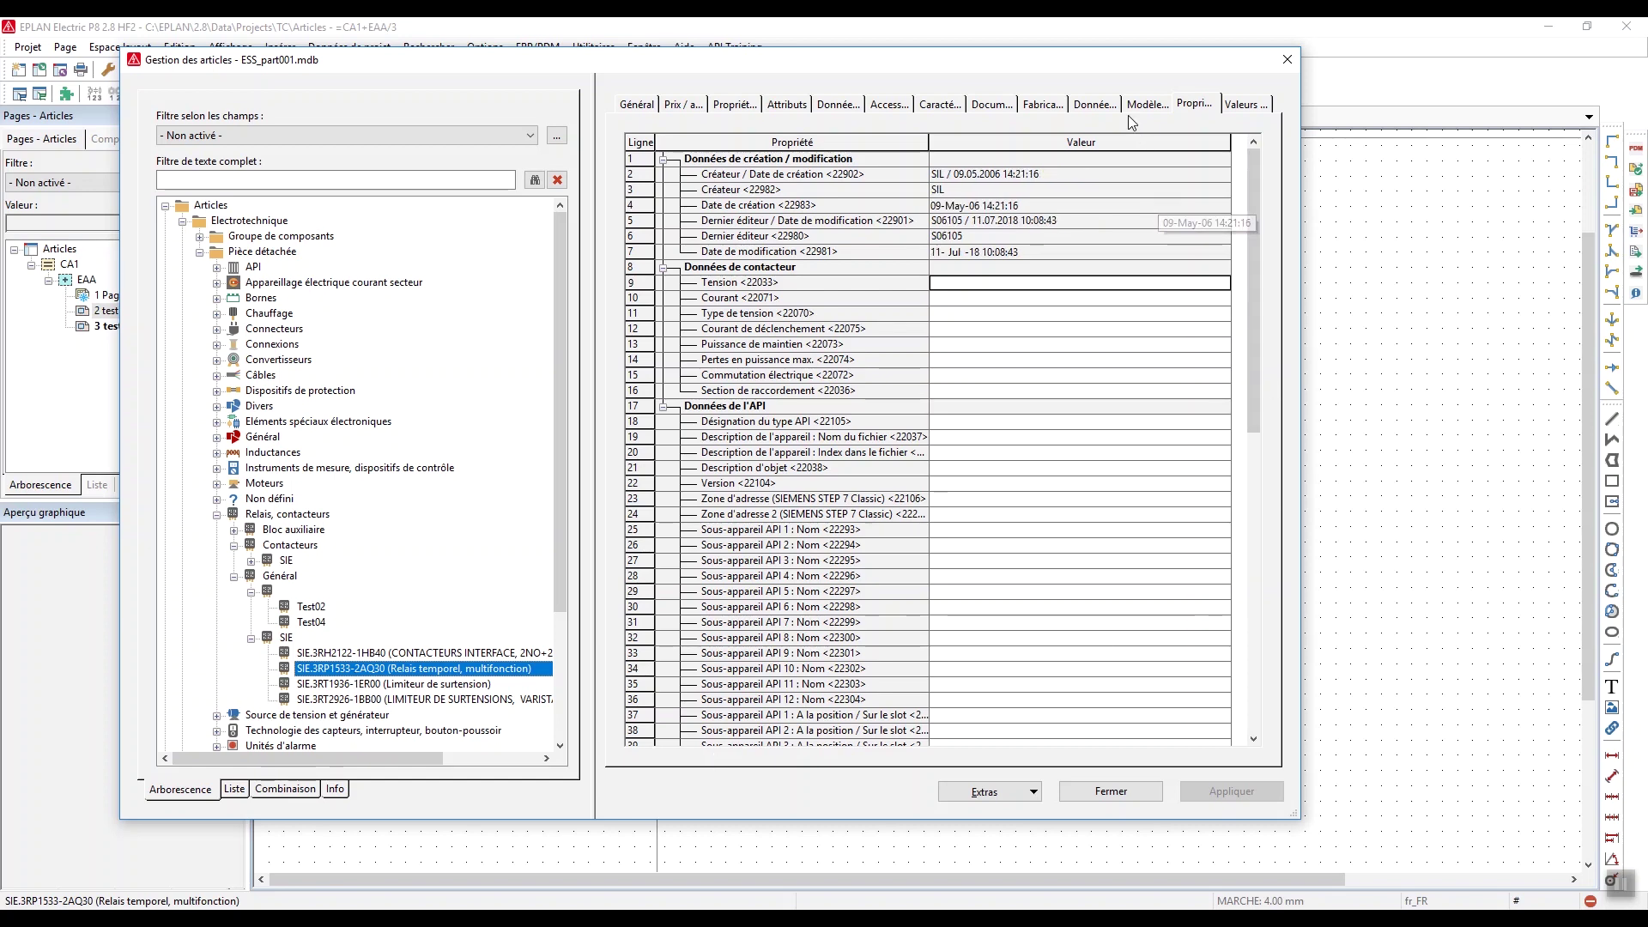
click(1150, 106)
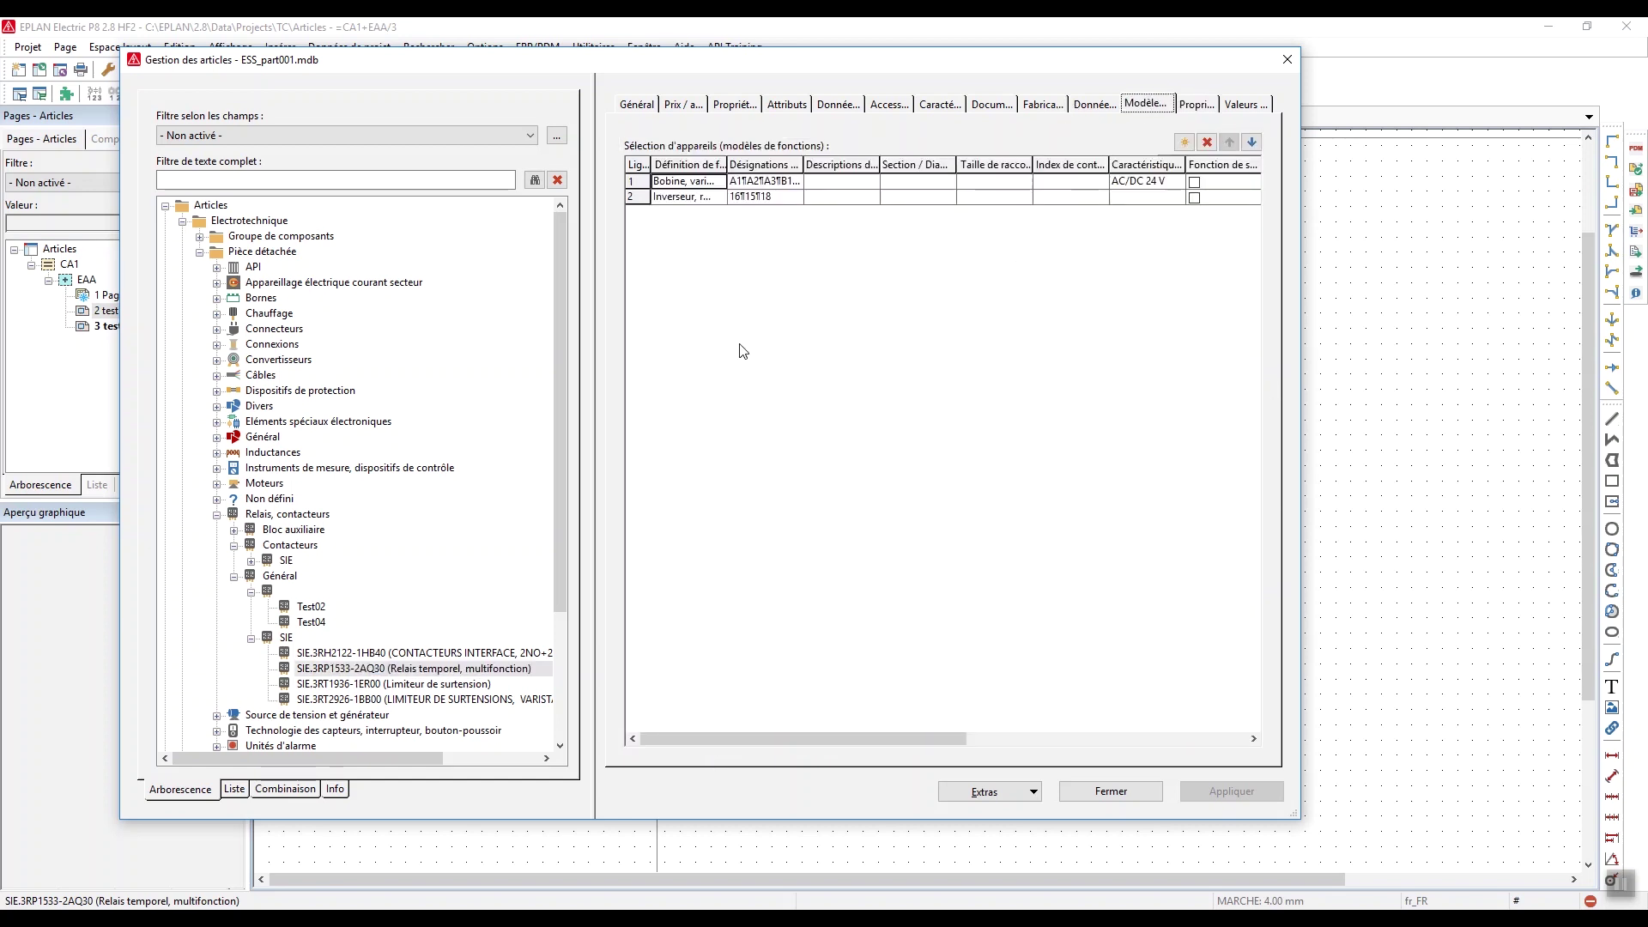
click(394, 699)
click(393, 683)
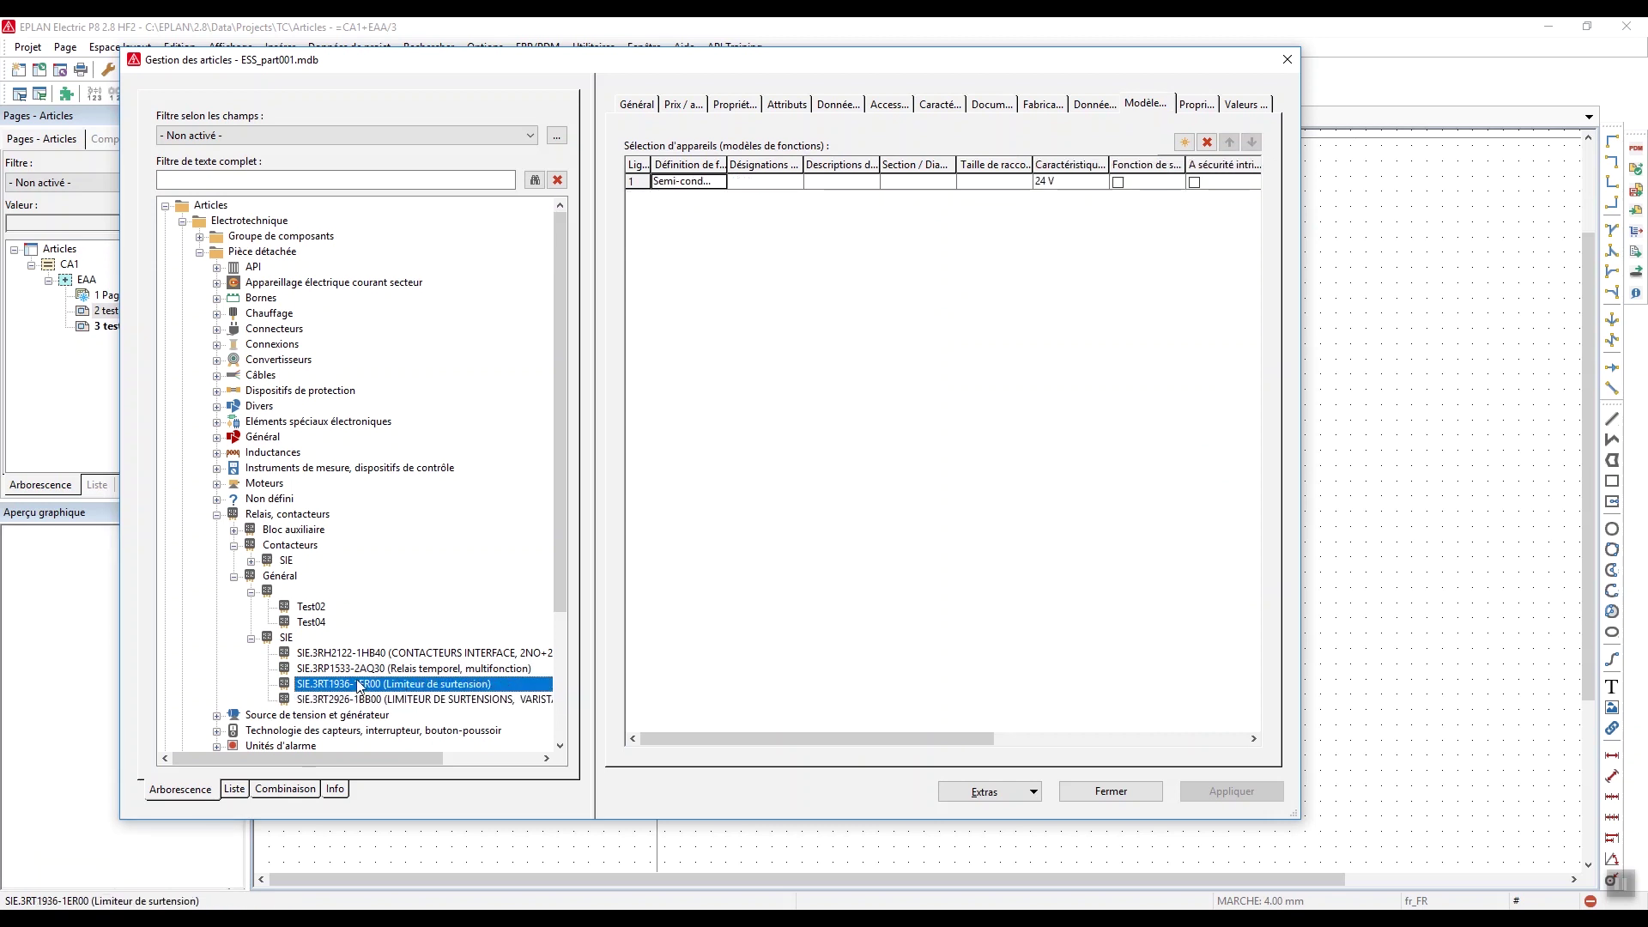
click(259, 560)
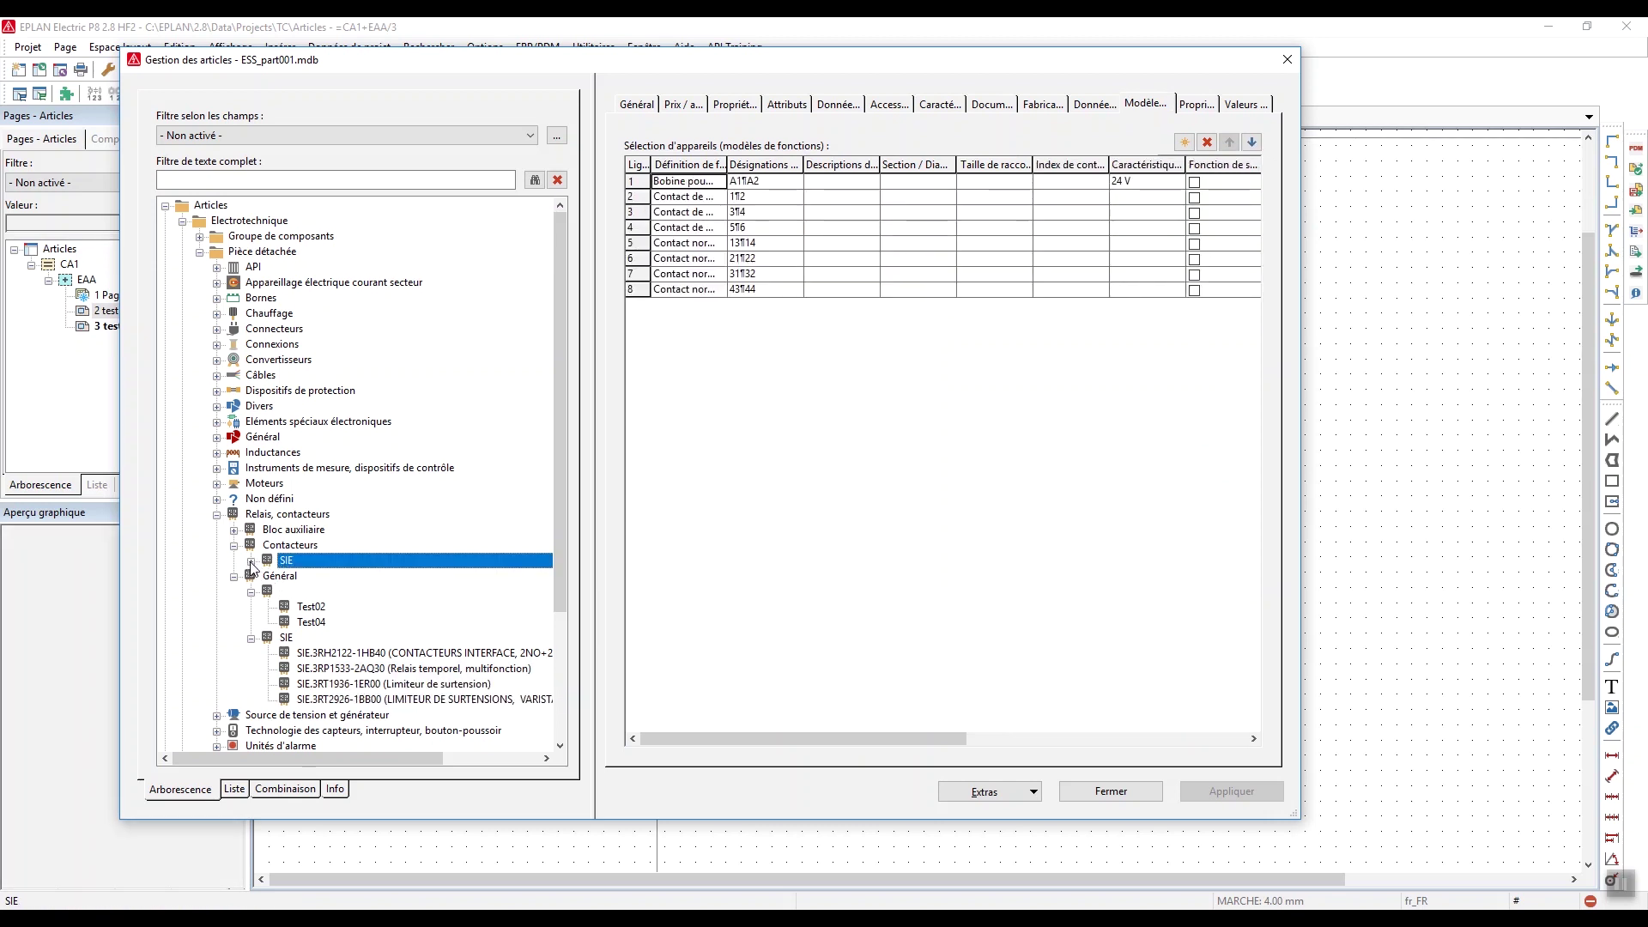
click(250, 561)
Copy the function templates of contactor SIE.3RT2015-1BB41-0CC0 into article Test04
click(480, 575)
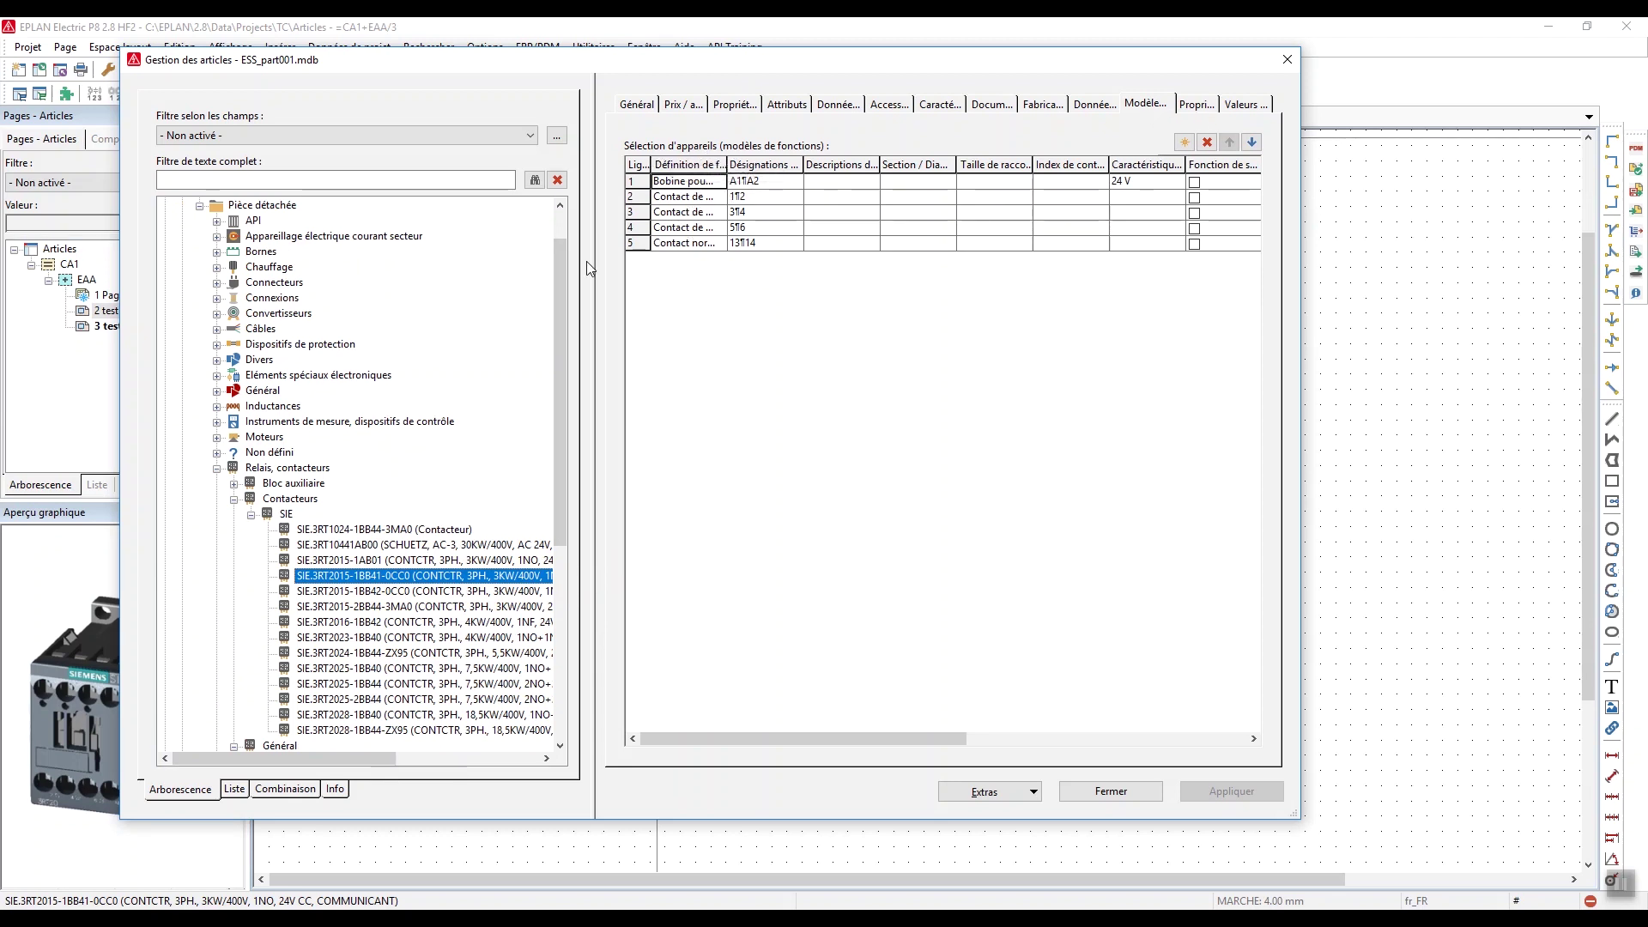
right_click(371, 576)
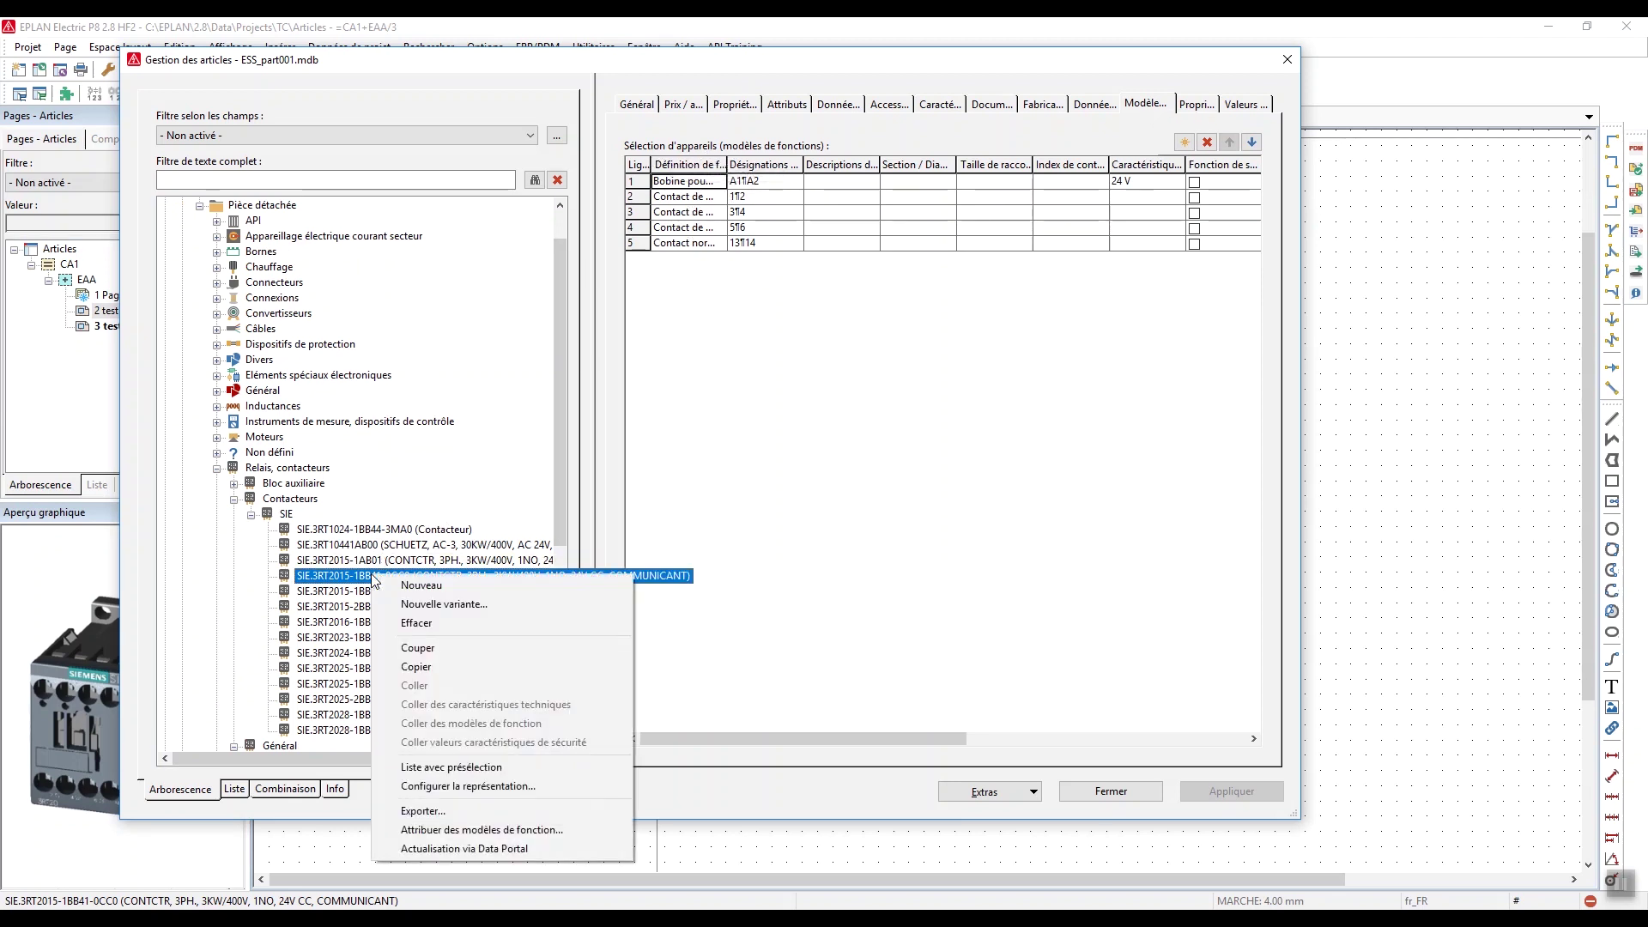
click(426, 674)
drag(561, 481, 559, 611)
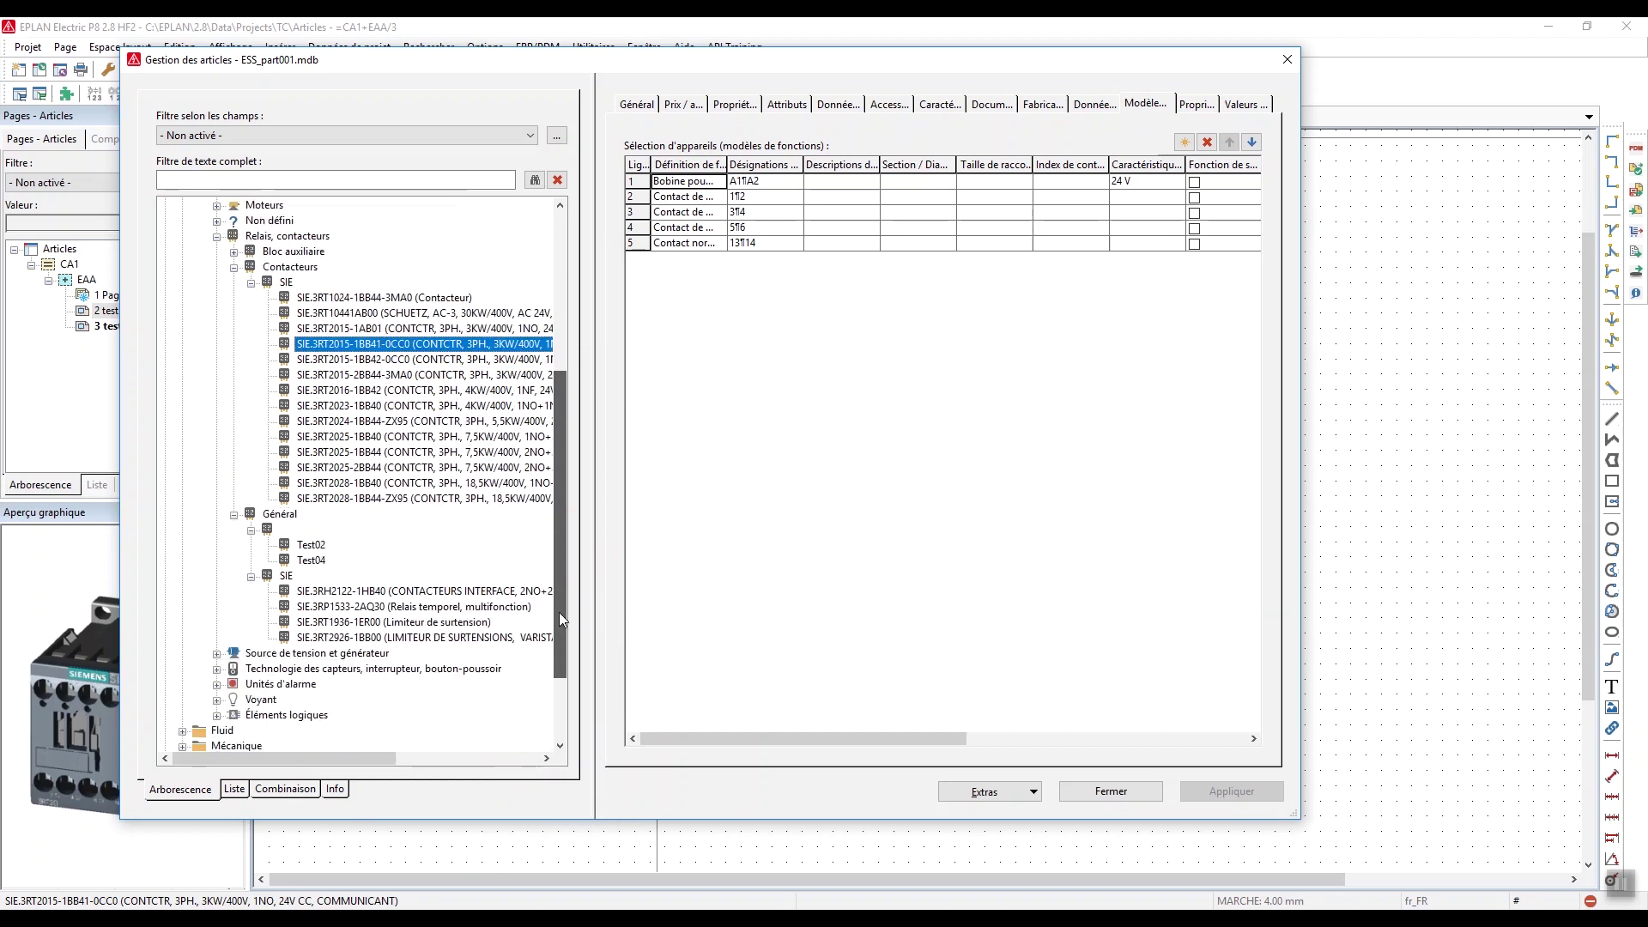
click(306, 559)
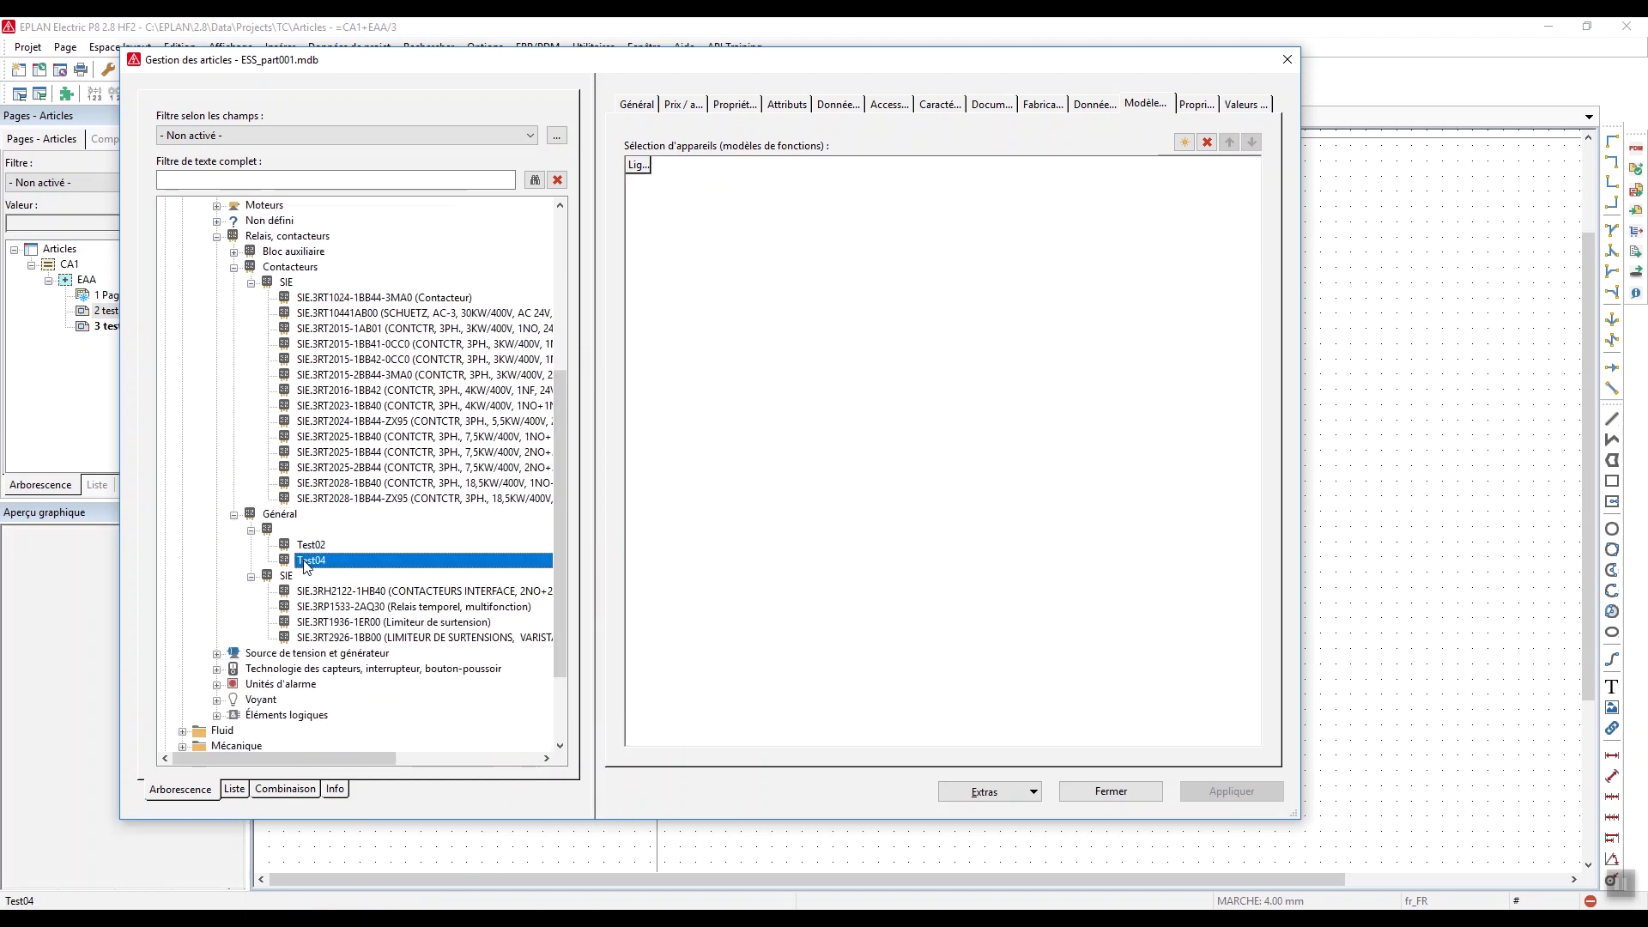
right_click(305, 563)
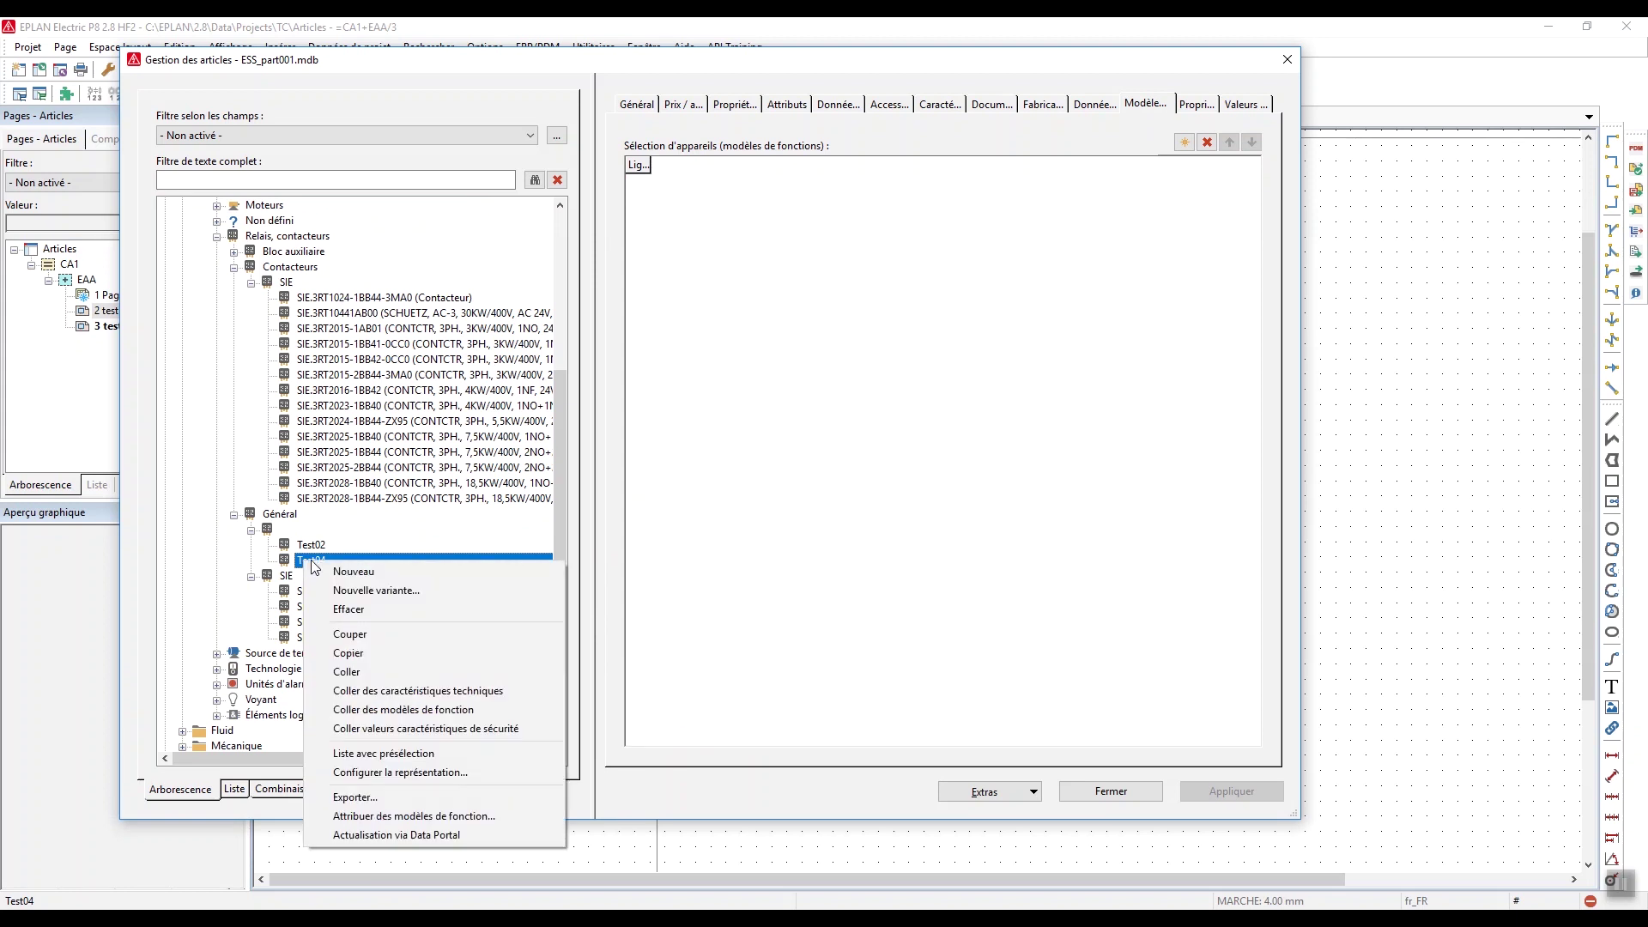
click(386, 711)
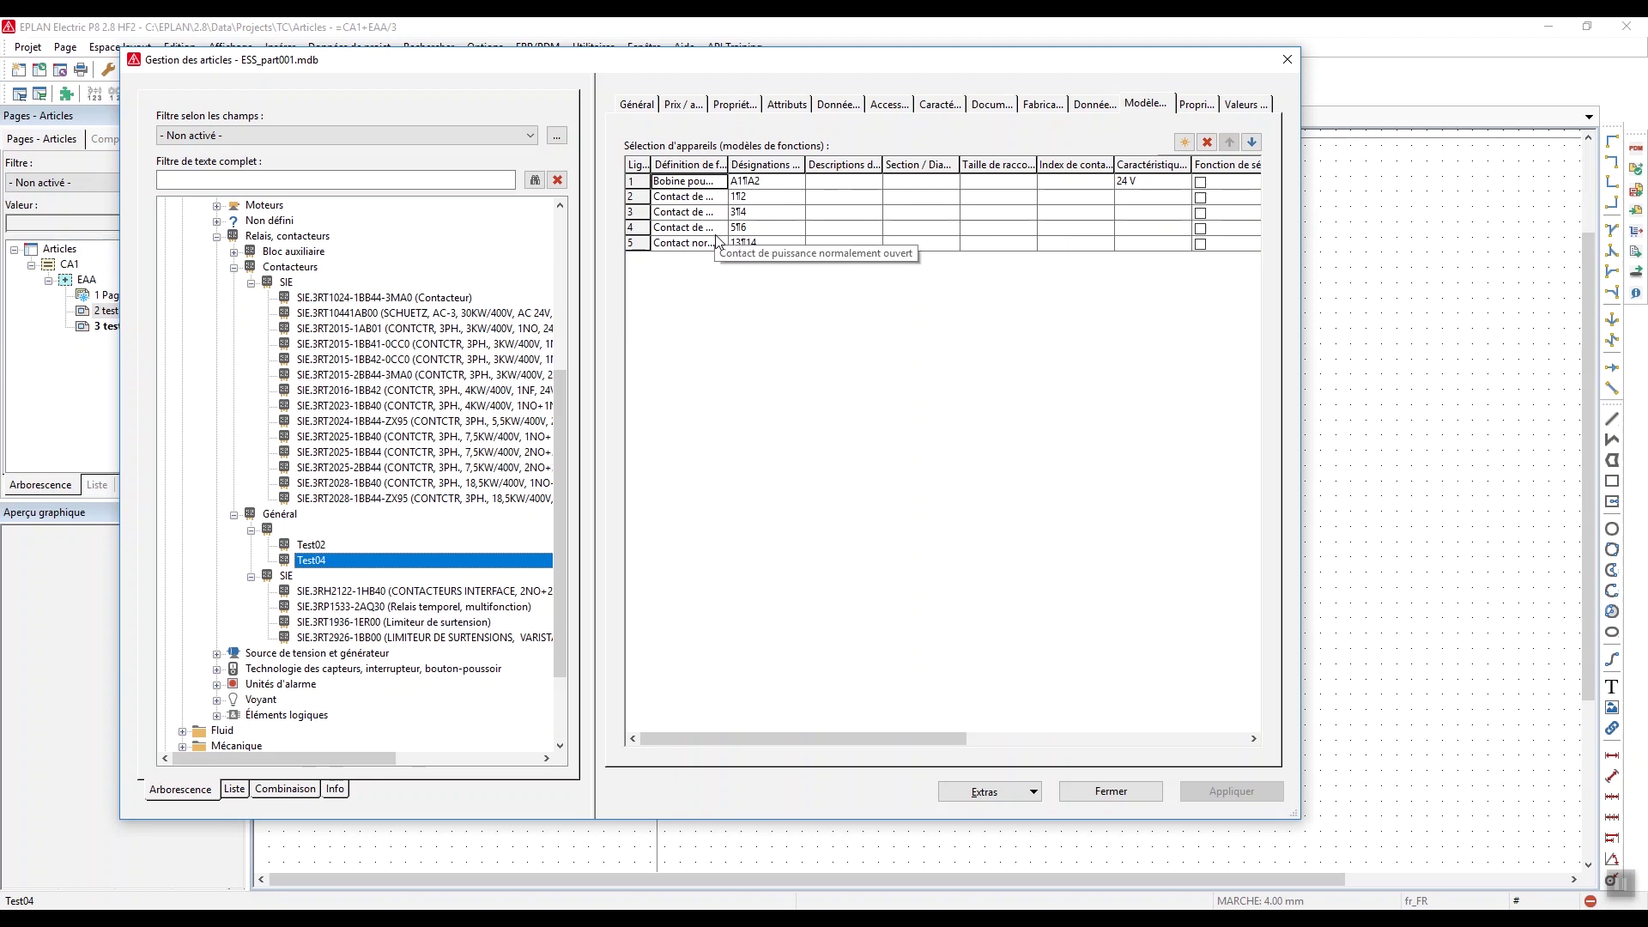
Compare the properties of article Test04 with the contactor data of the SIE contactors
click(1204, 109)
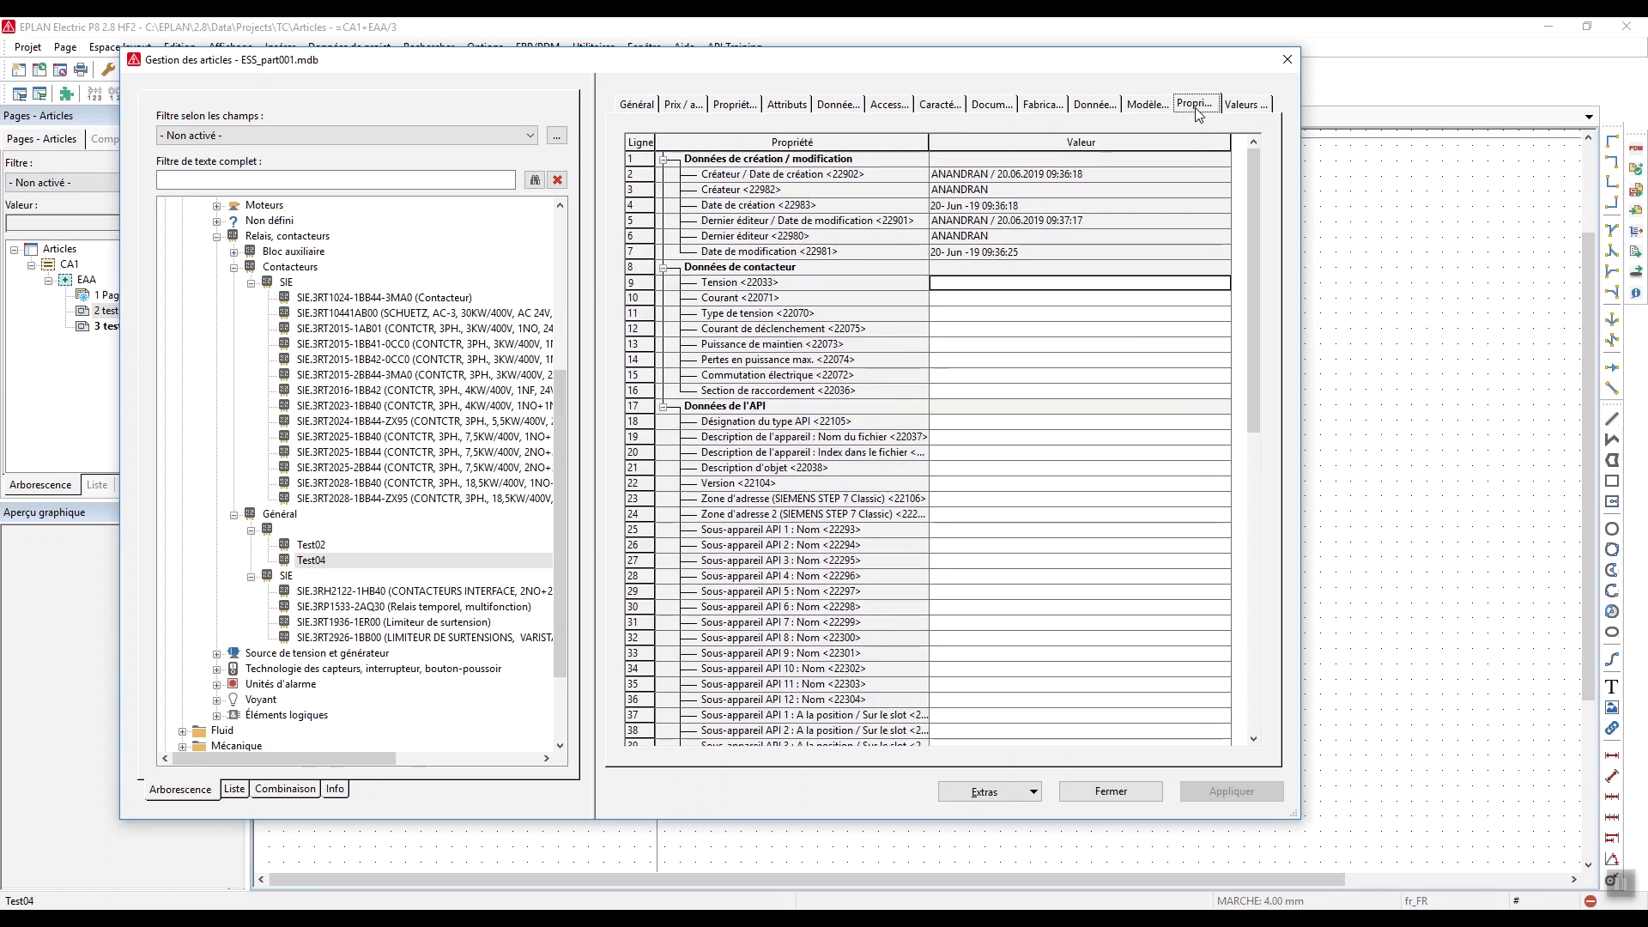
click(361, 391)
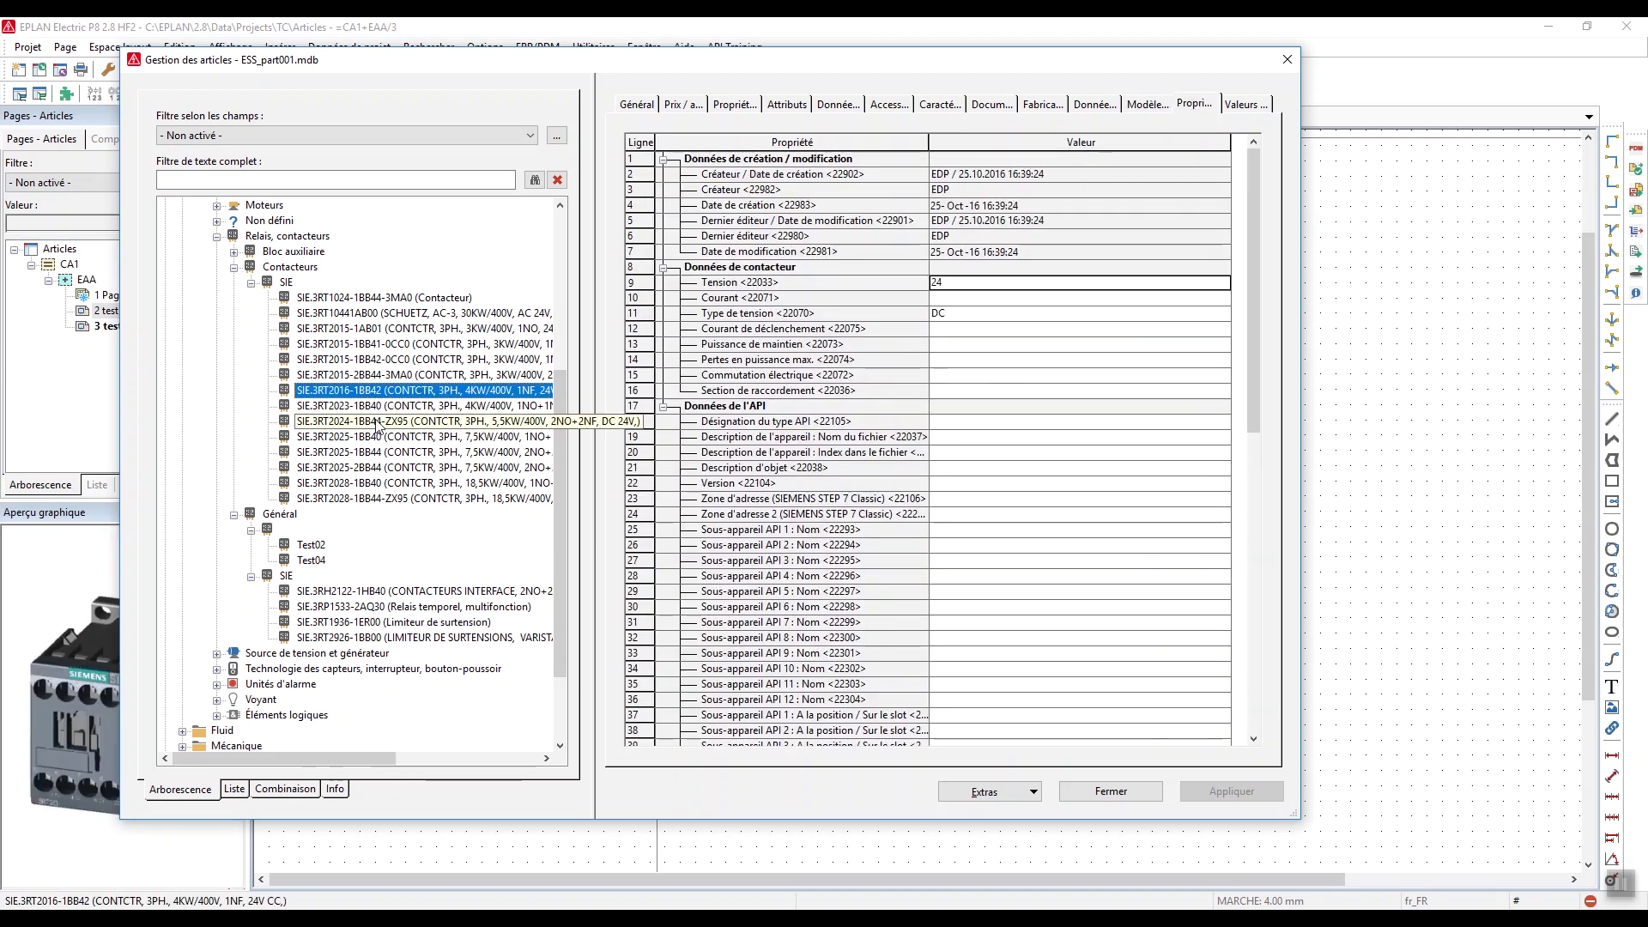
click(367, 422)
click(366, 439)
click(355, 468)
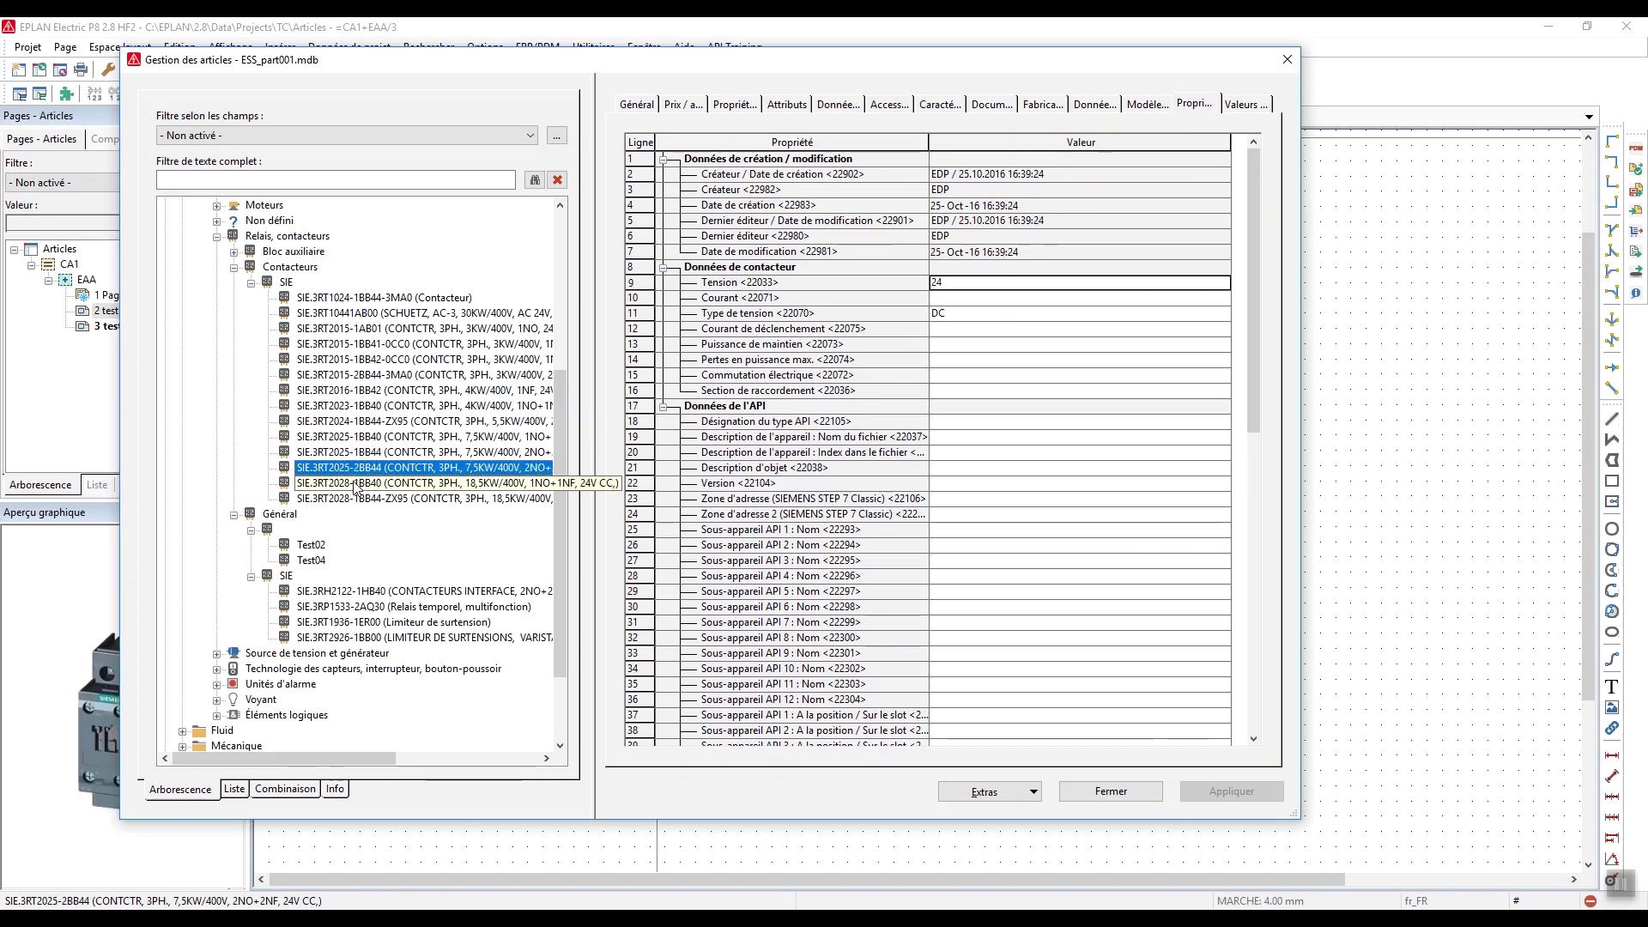
click(355, 487)
click(357, 496)
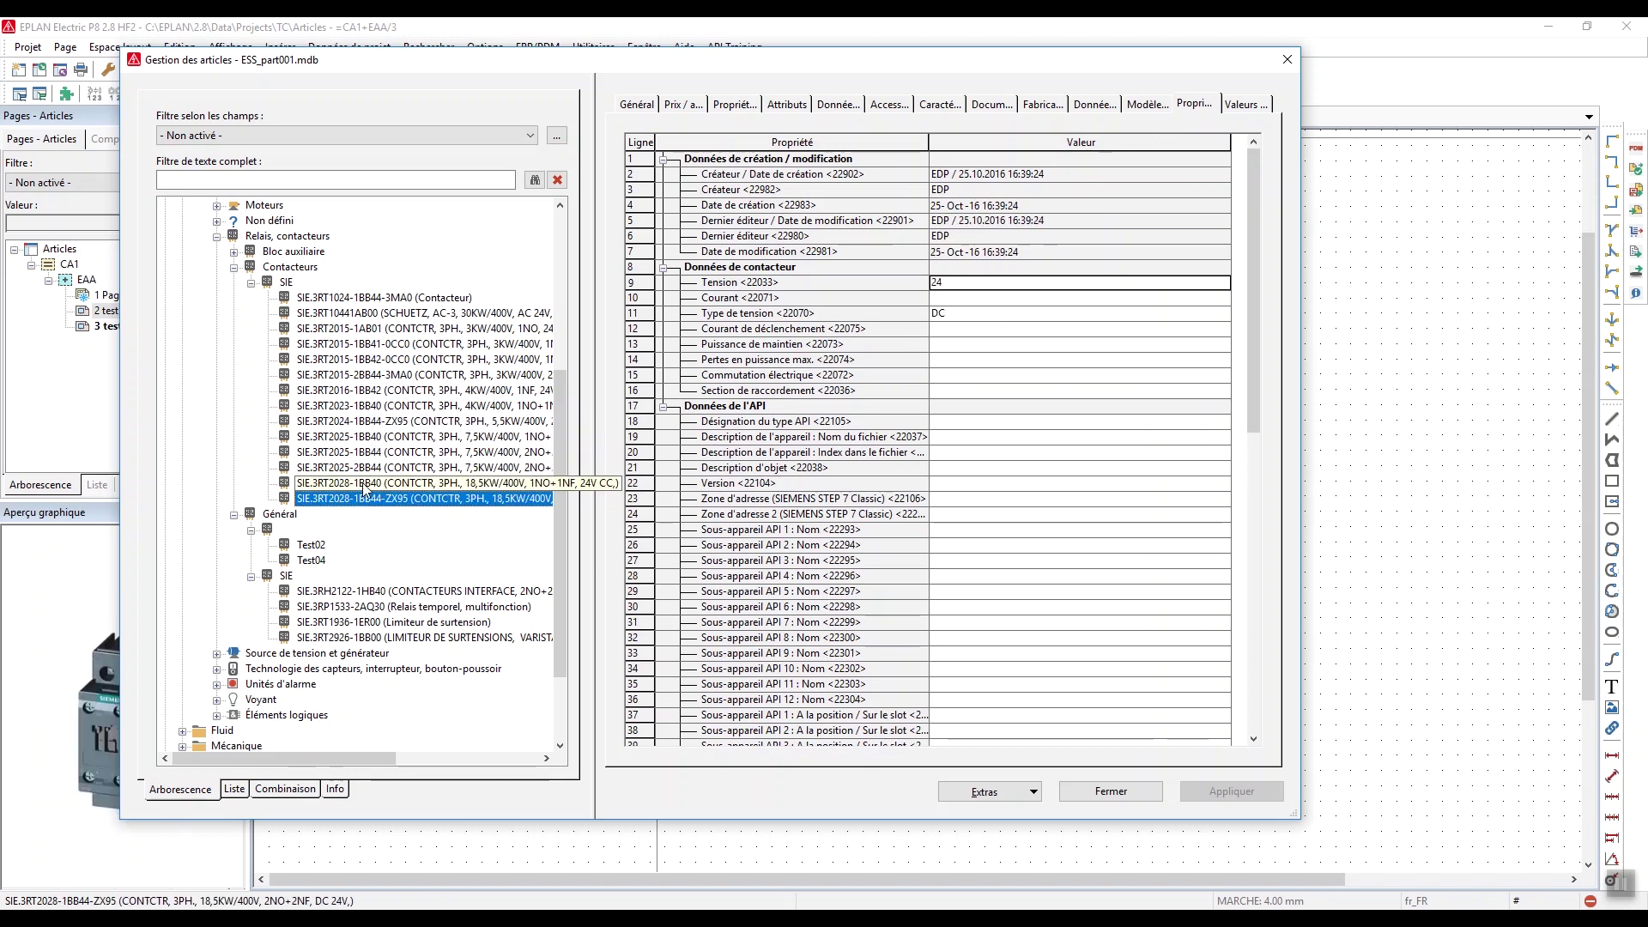
click(369, 454)
click(383, 423)
click(383, 391)
click(384, 375)
click(386, 360)
click(391, 329)
Copy the technical characteristics of contactor SIE.3RT10441AB00 into article Test04
click(395, 312)
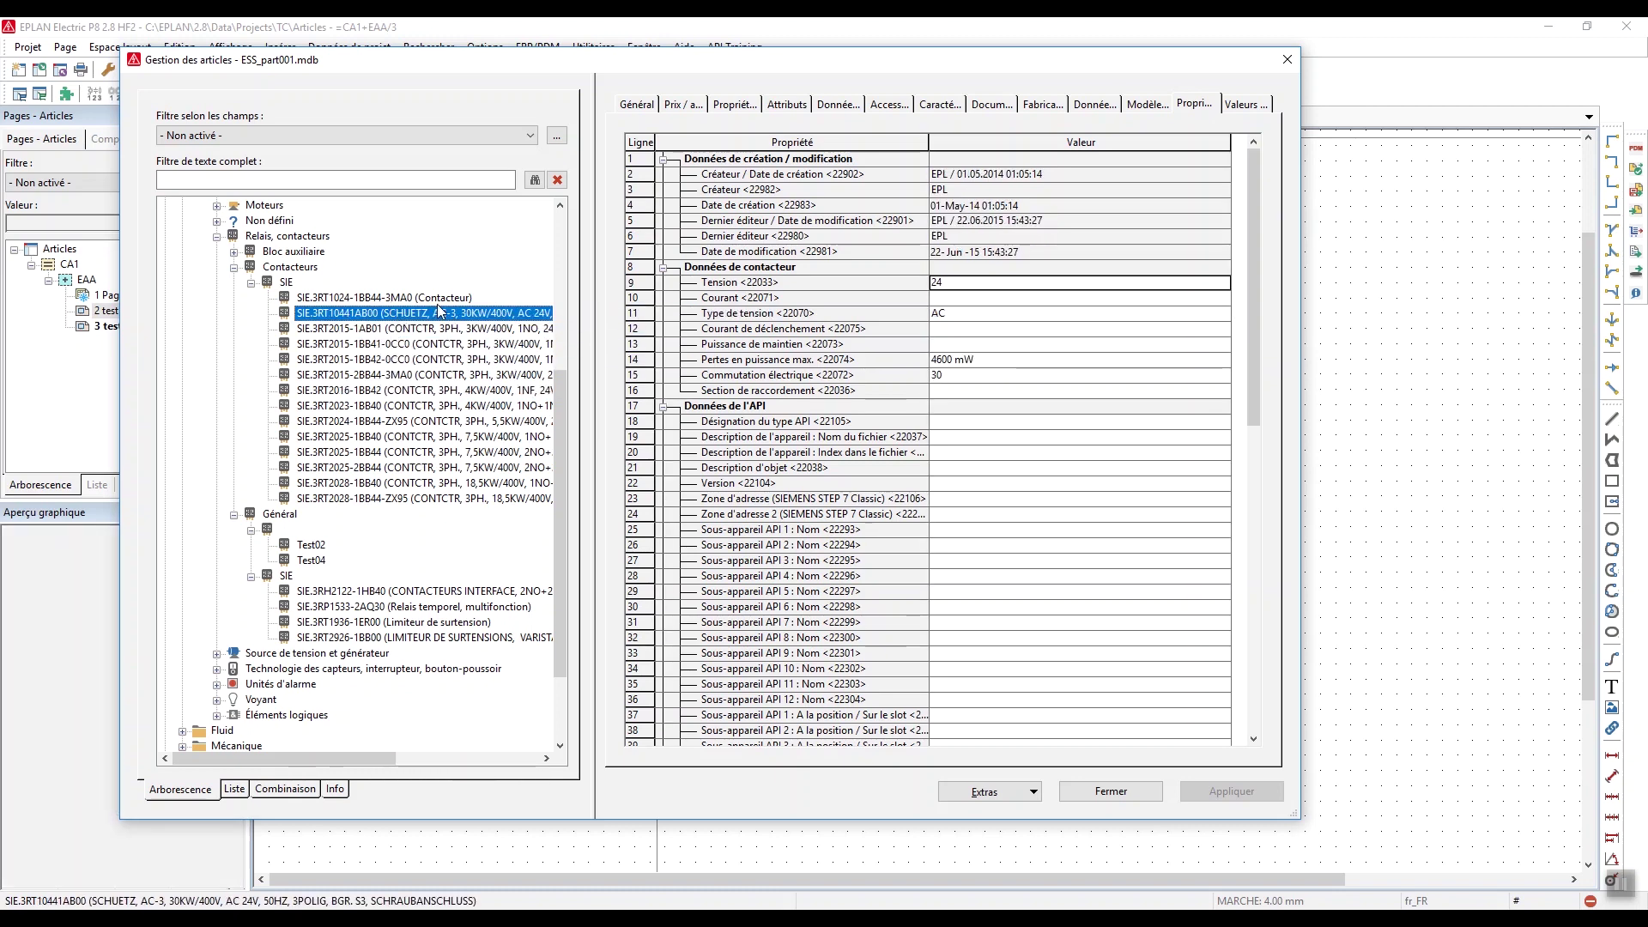
right_click(420, 314)
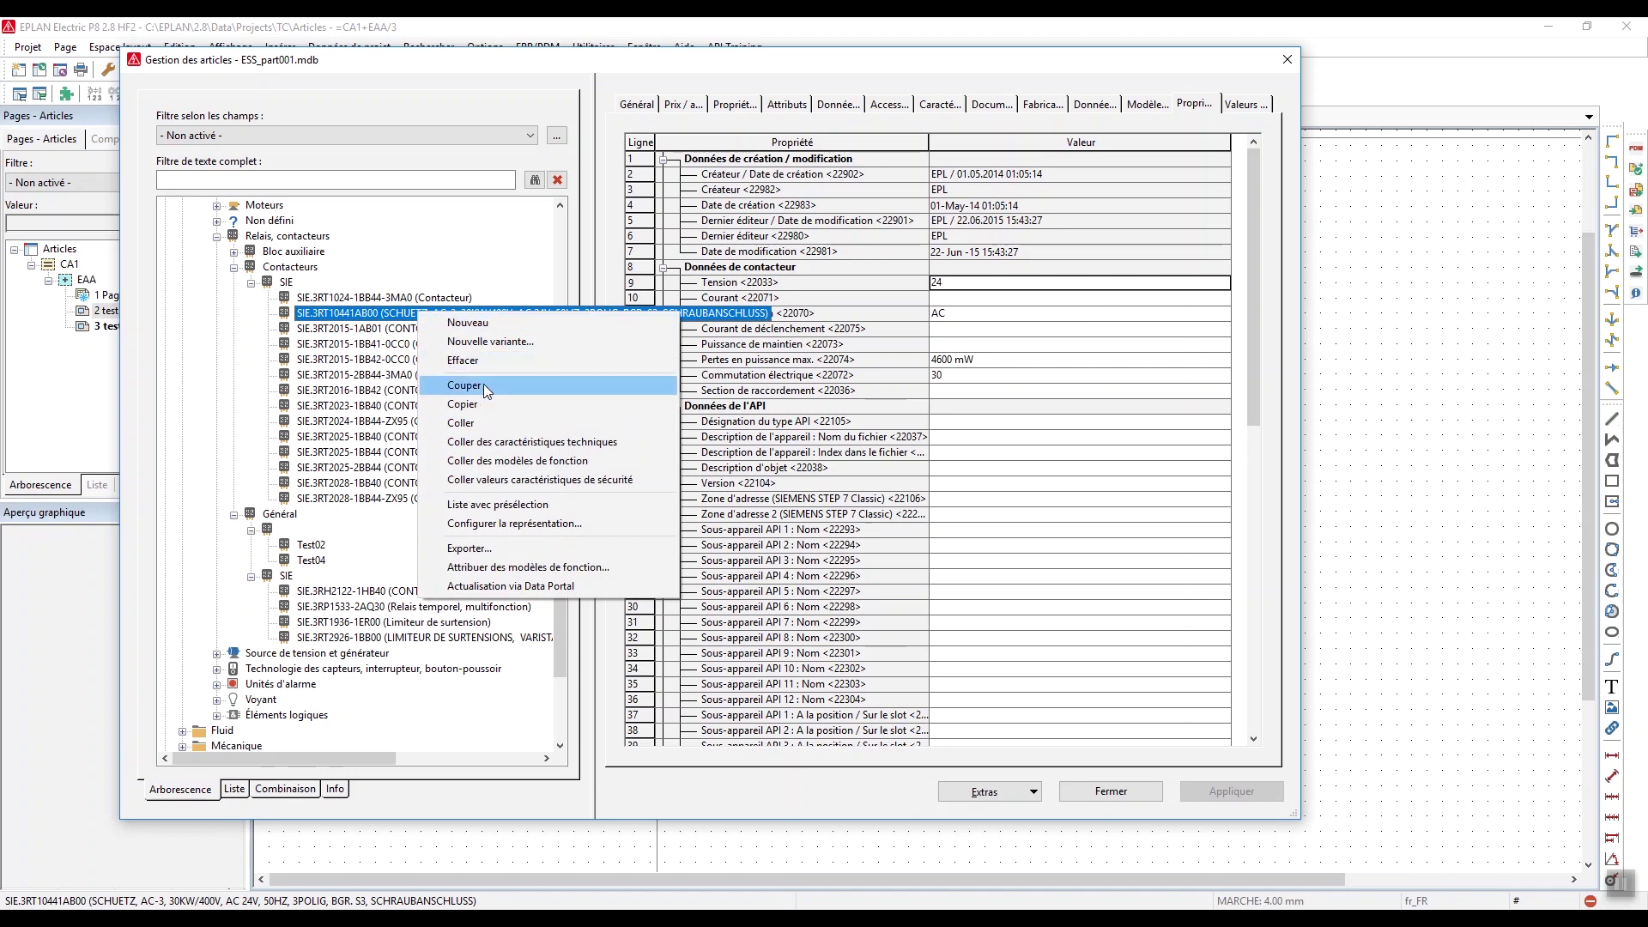
click(463, 404)
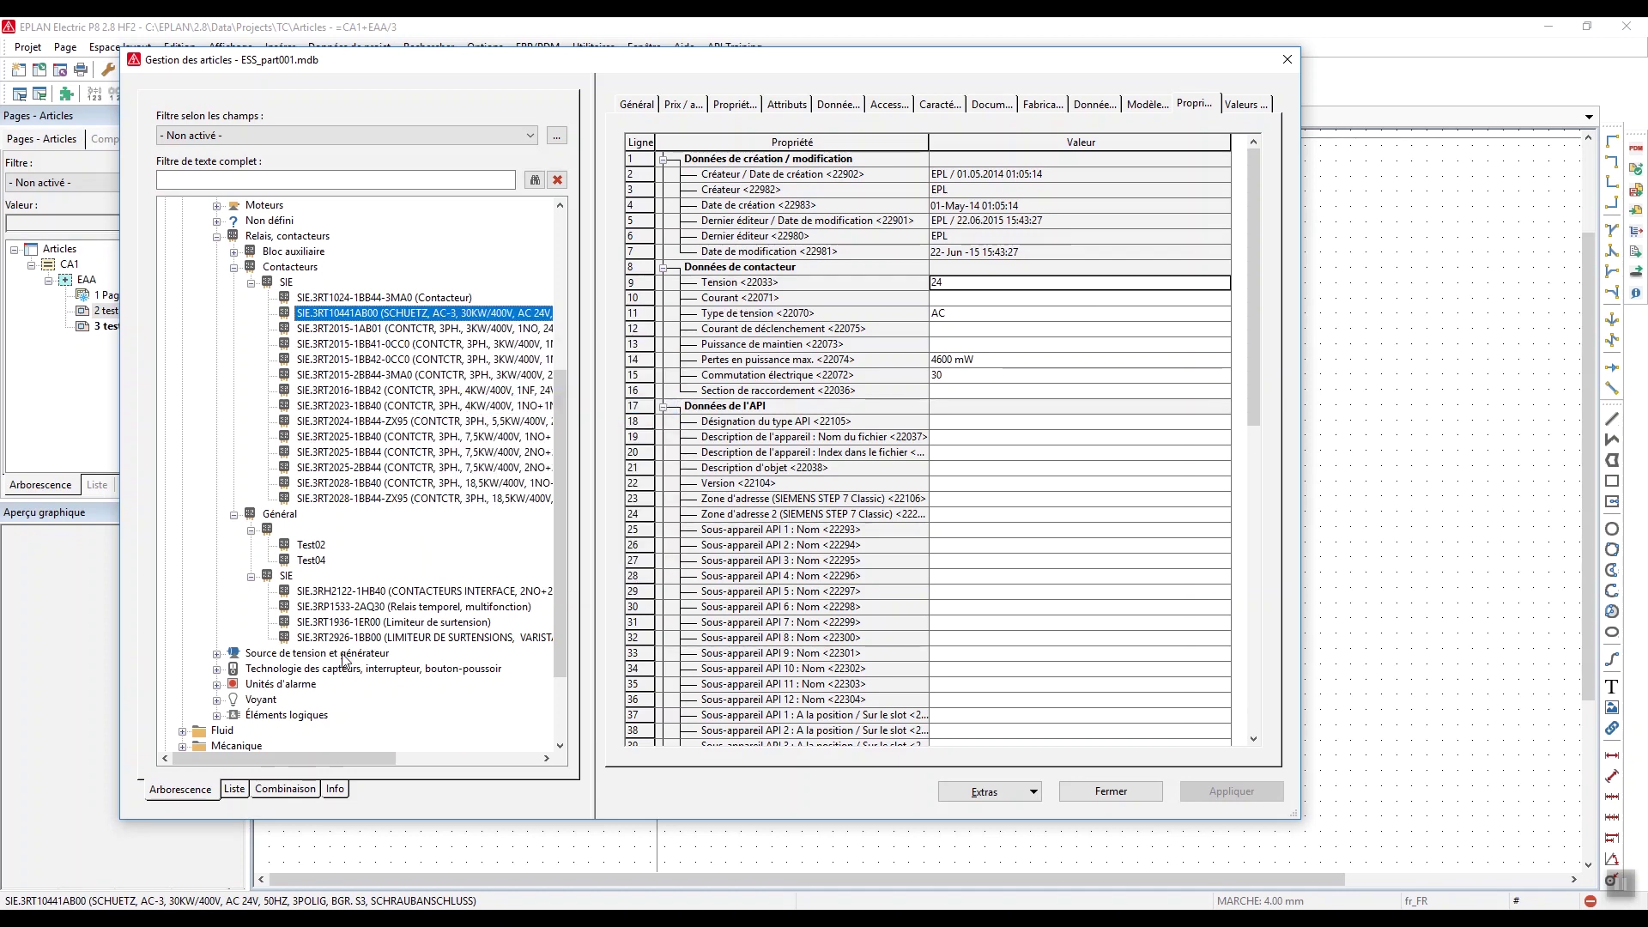
click(307, 562)
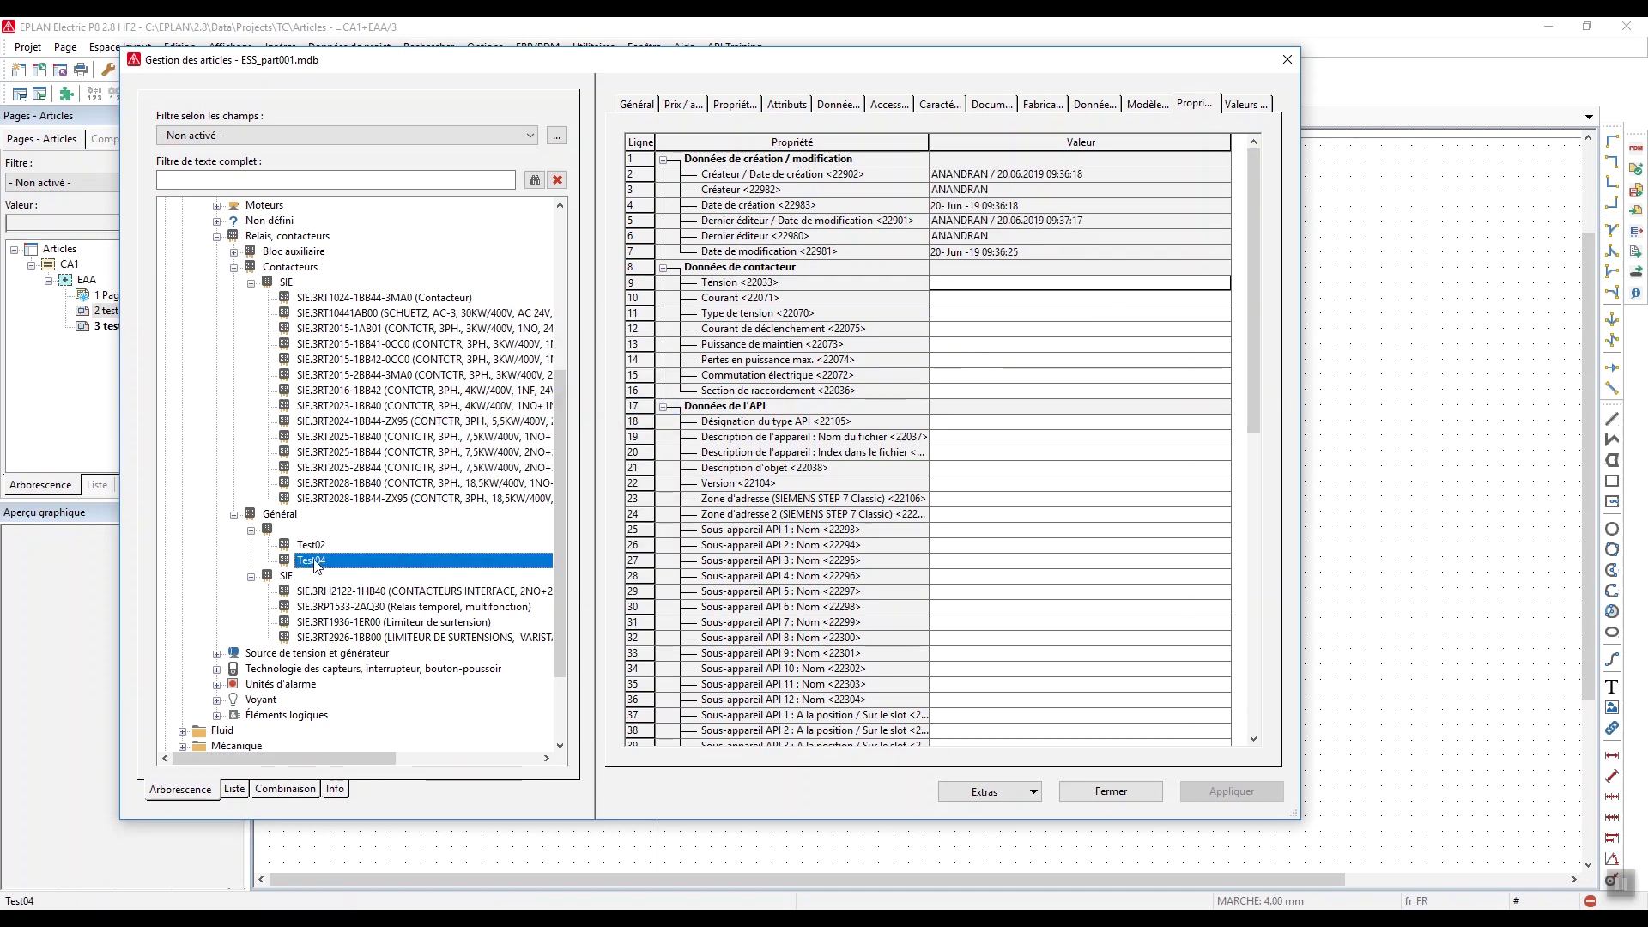
right_click(314, 562)
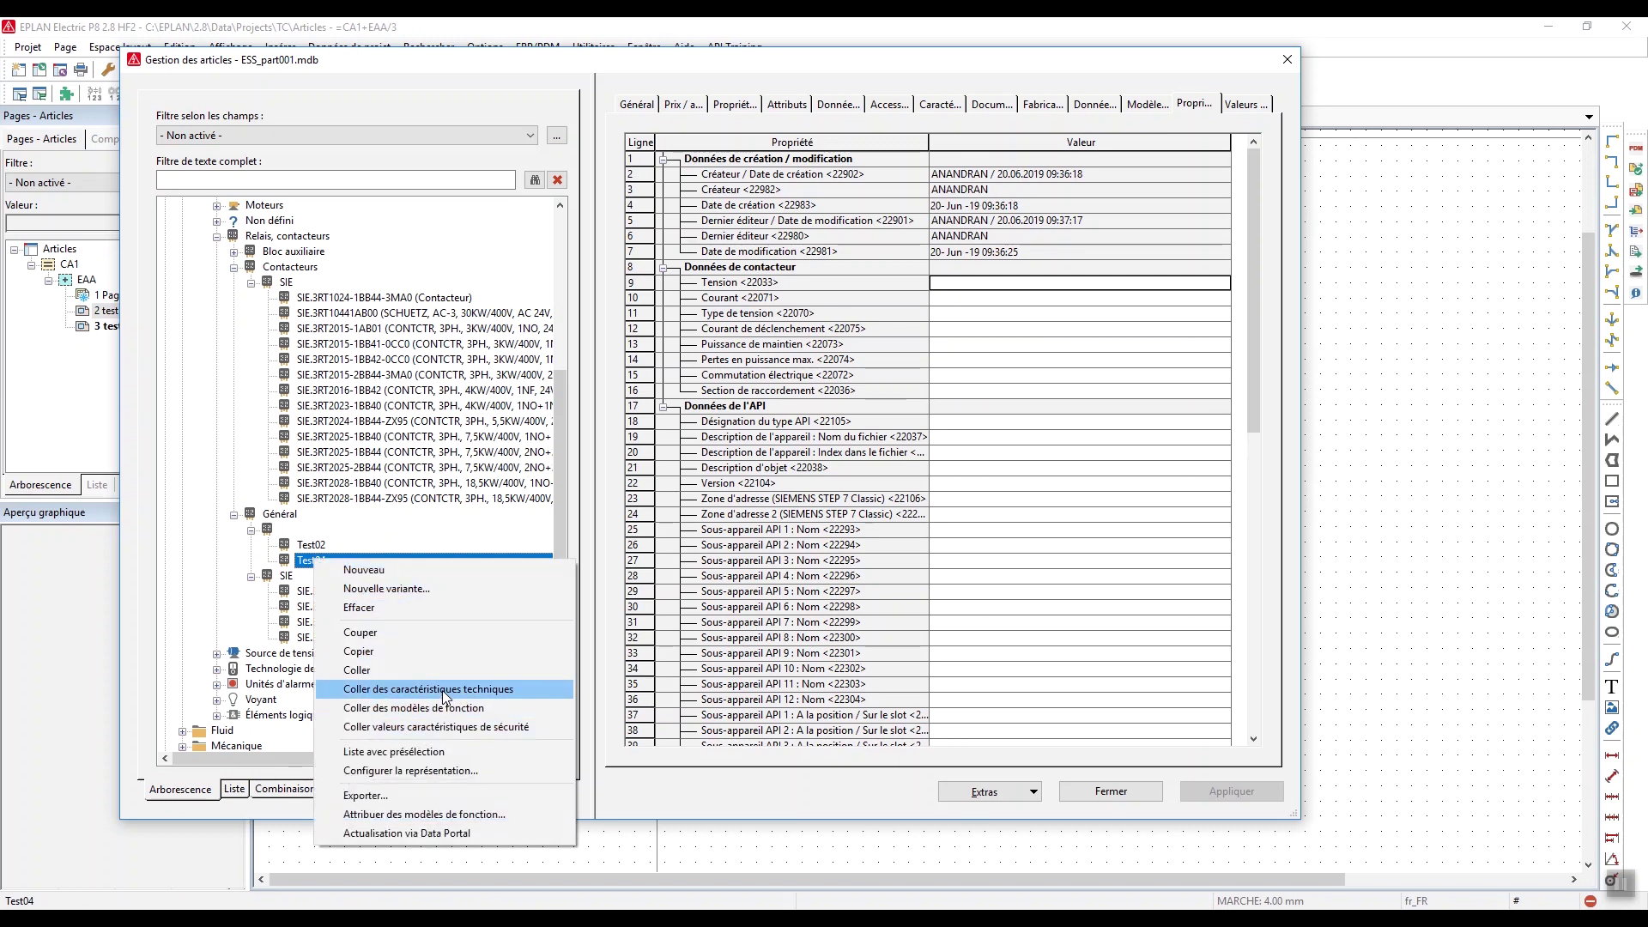
click(429, 690)
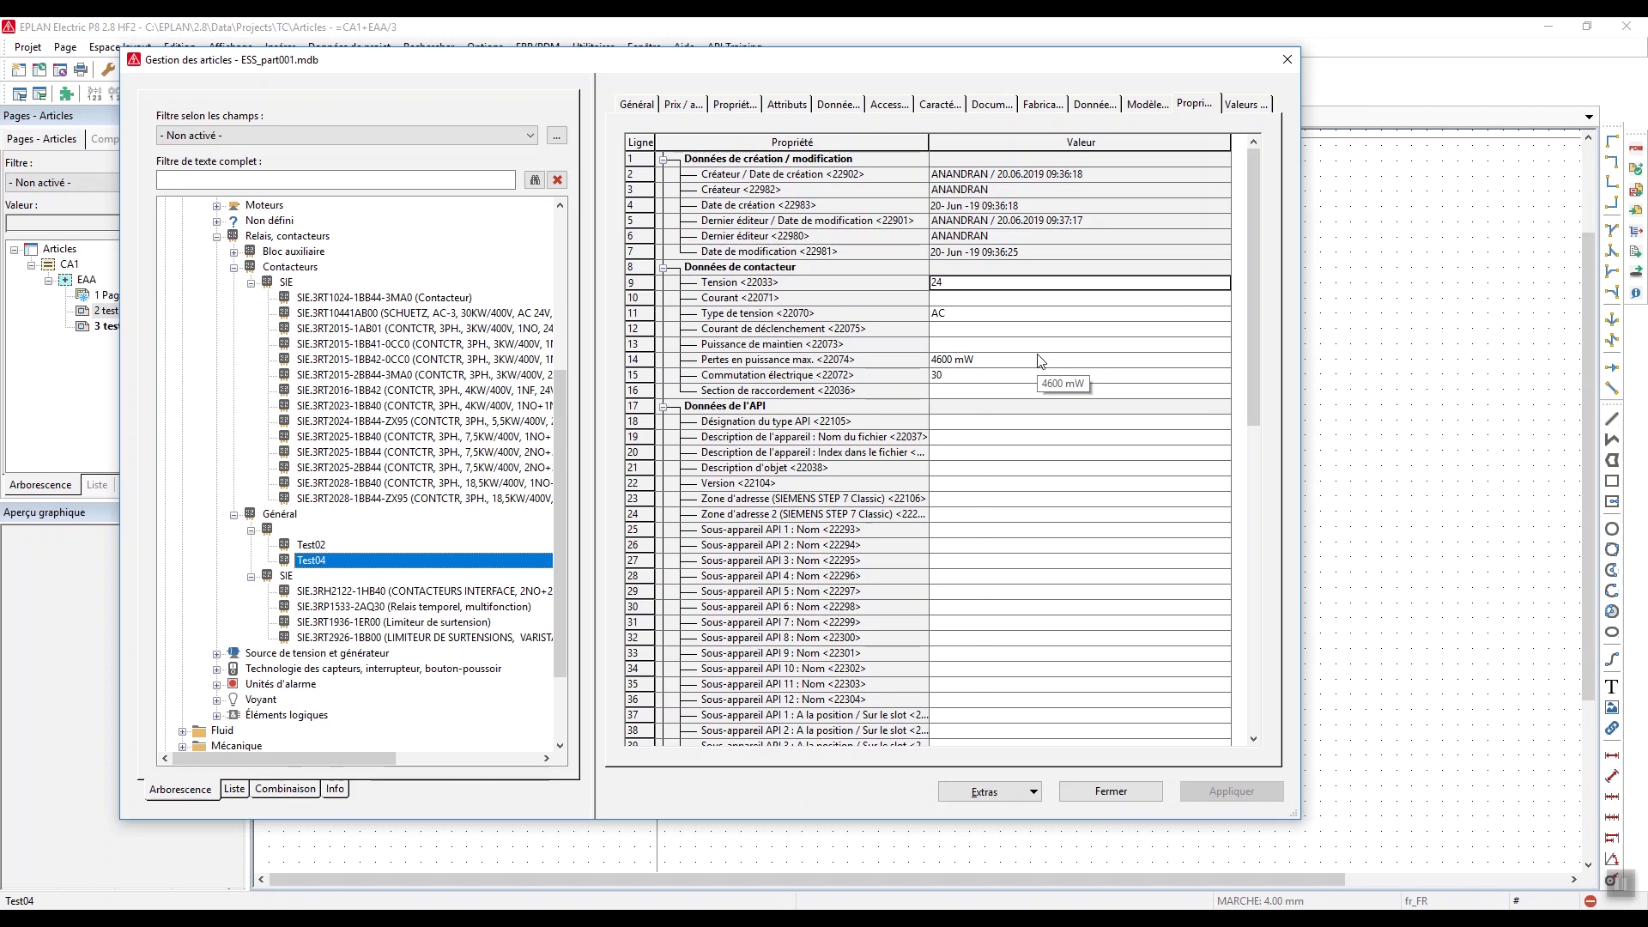
Filter the article tree for test03 and check which macro is assigned to article Test03
drag(725, 68, 785, 65)
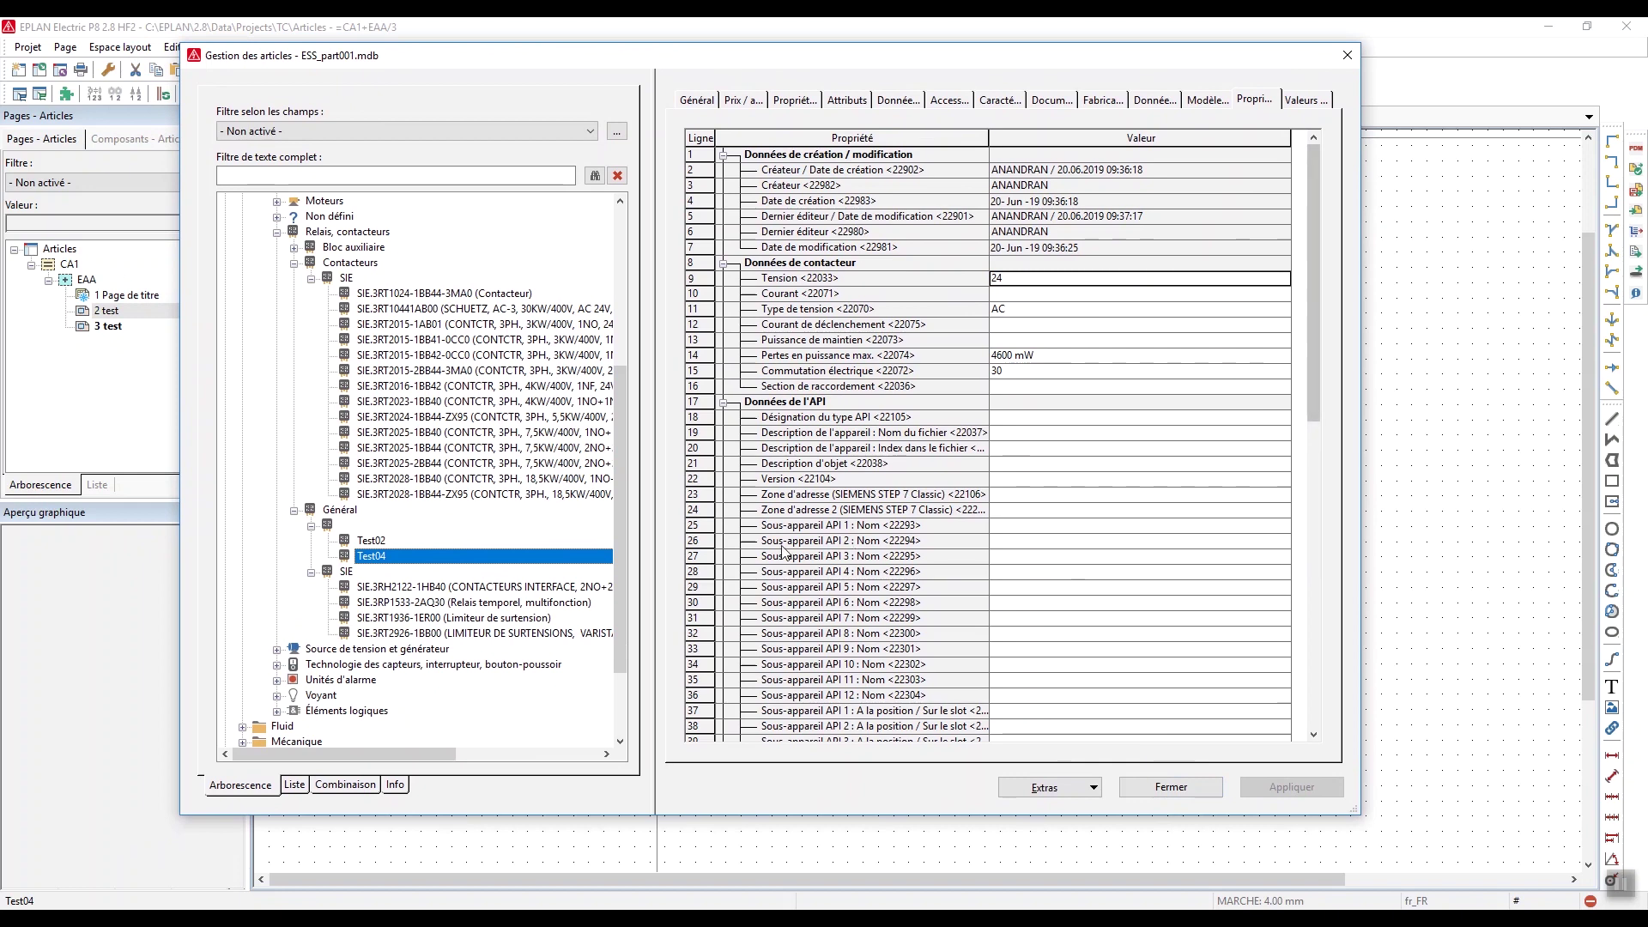
drag(621, 539, 617, 394)
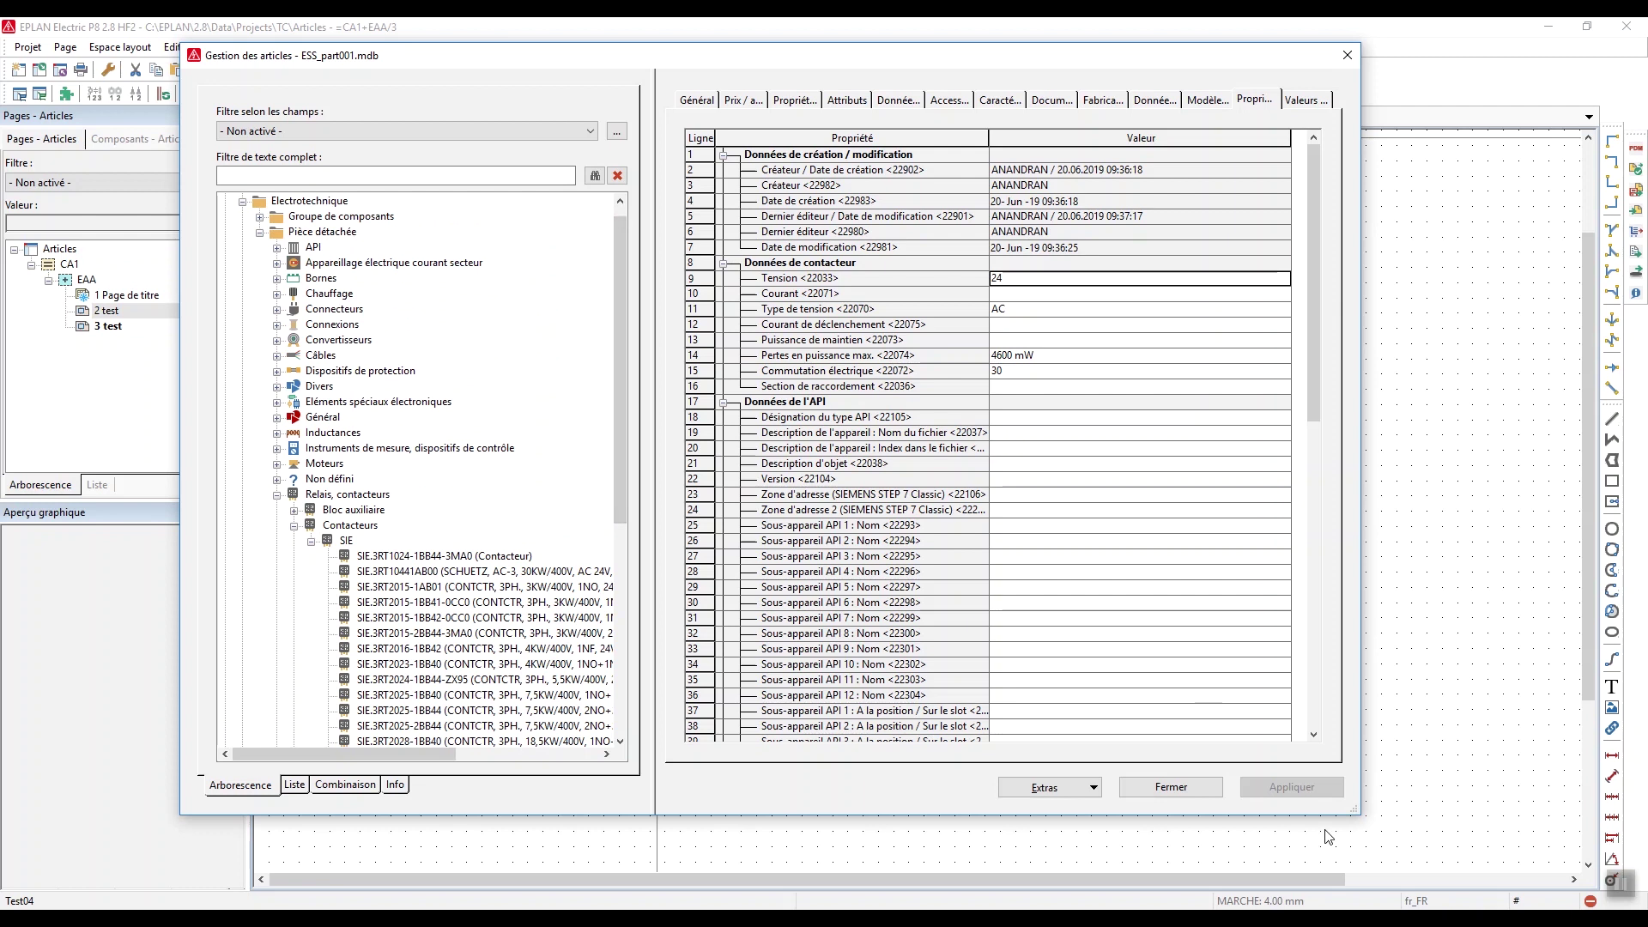
drag(618, 393, 620, 347)
click(292, 175)
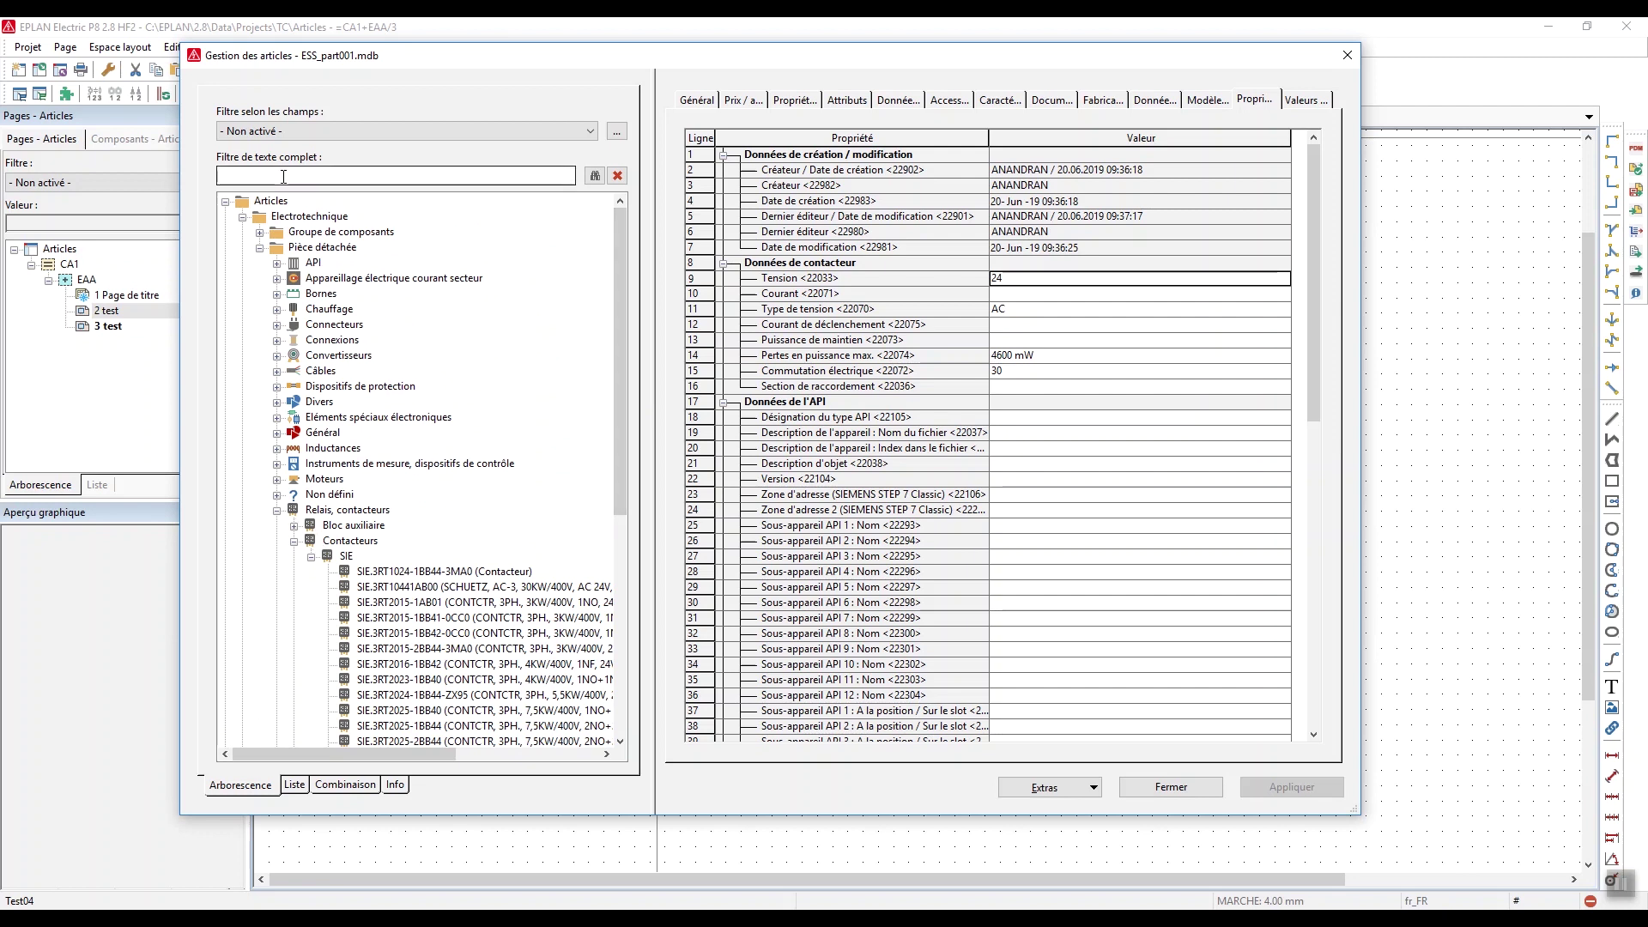
text(test03)
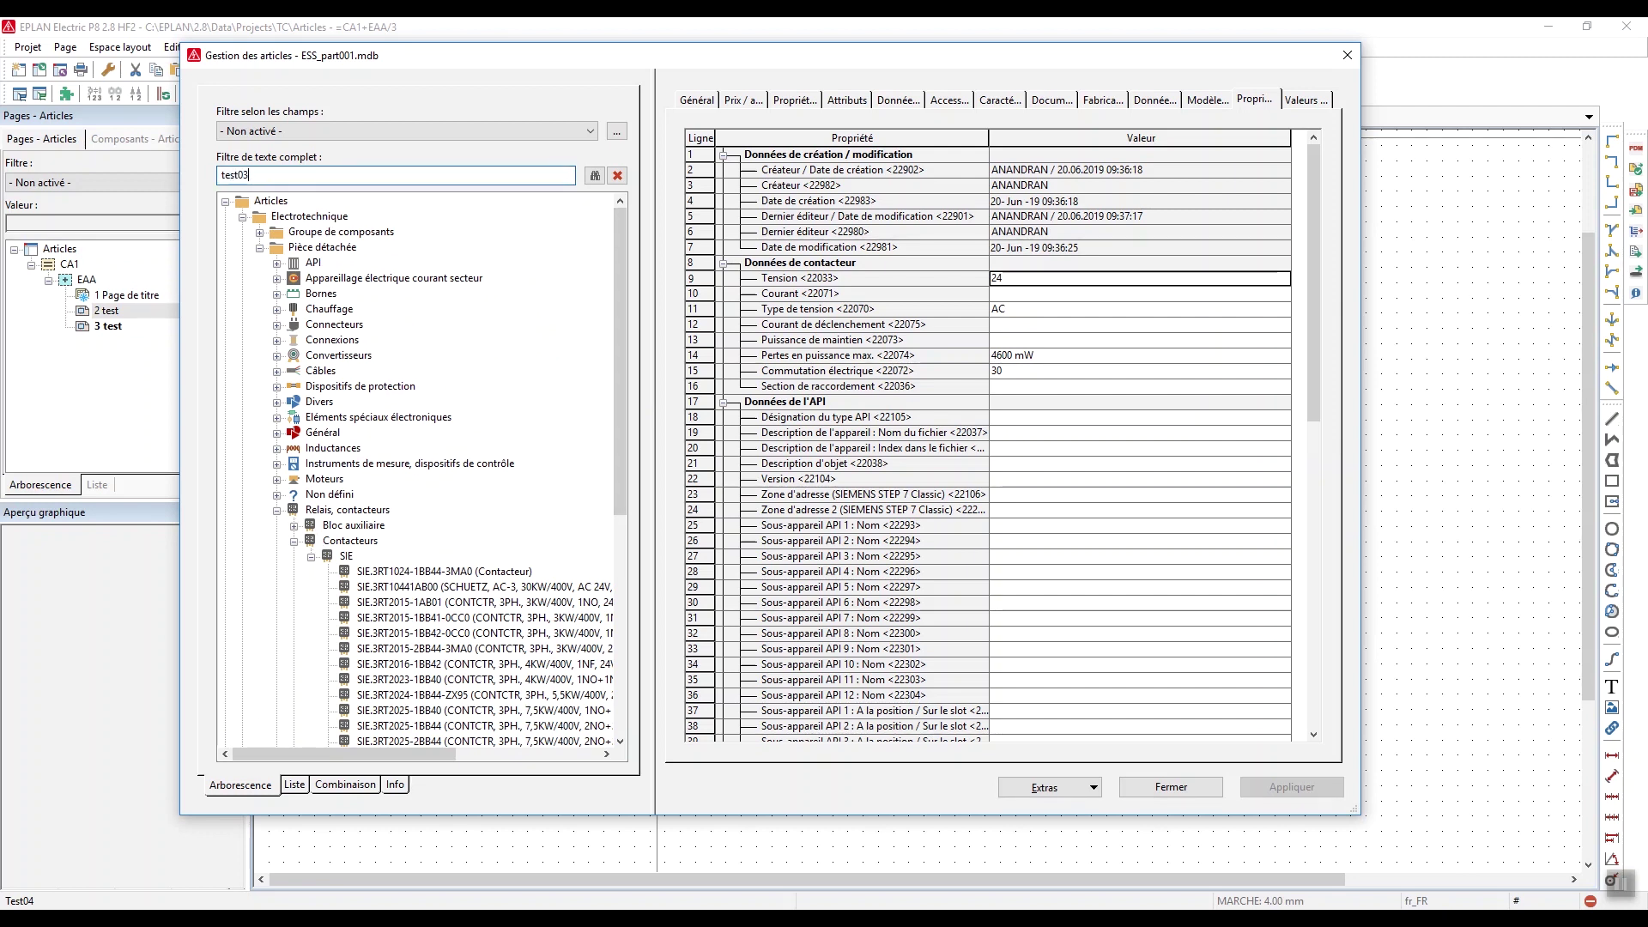
key(Return)
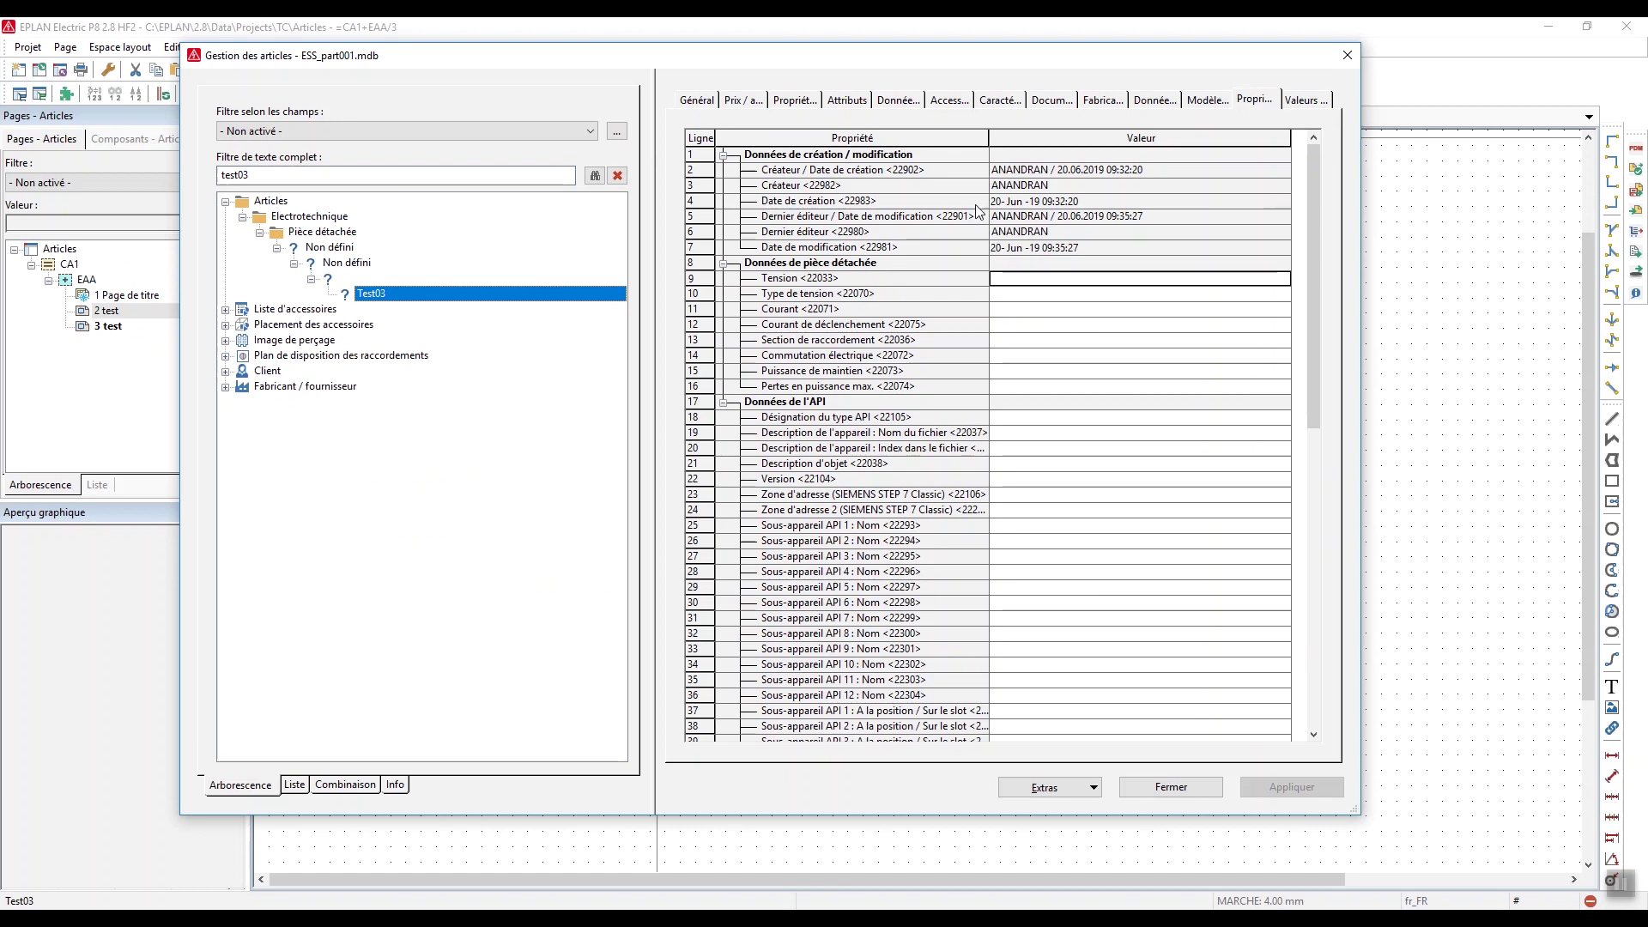
click(998, 100)
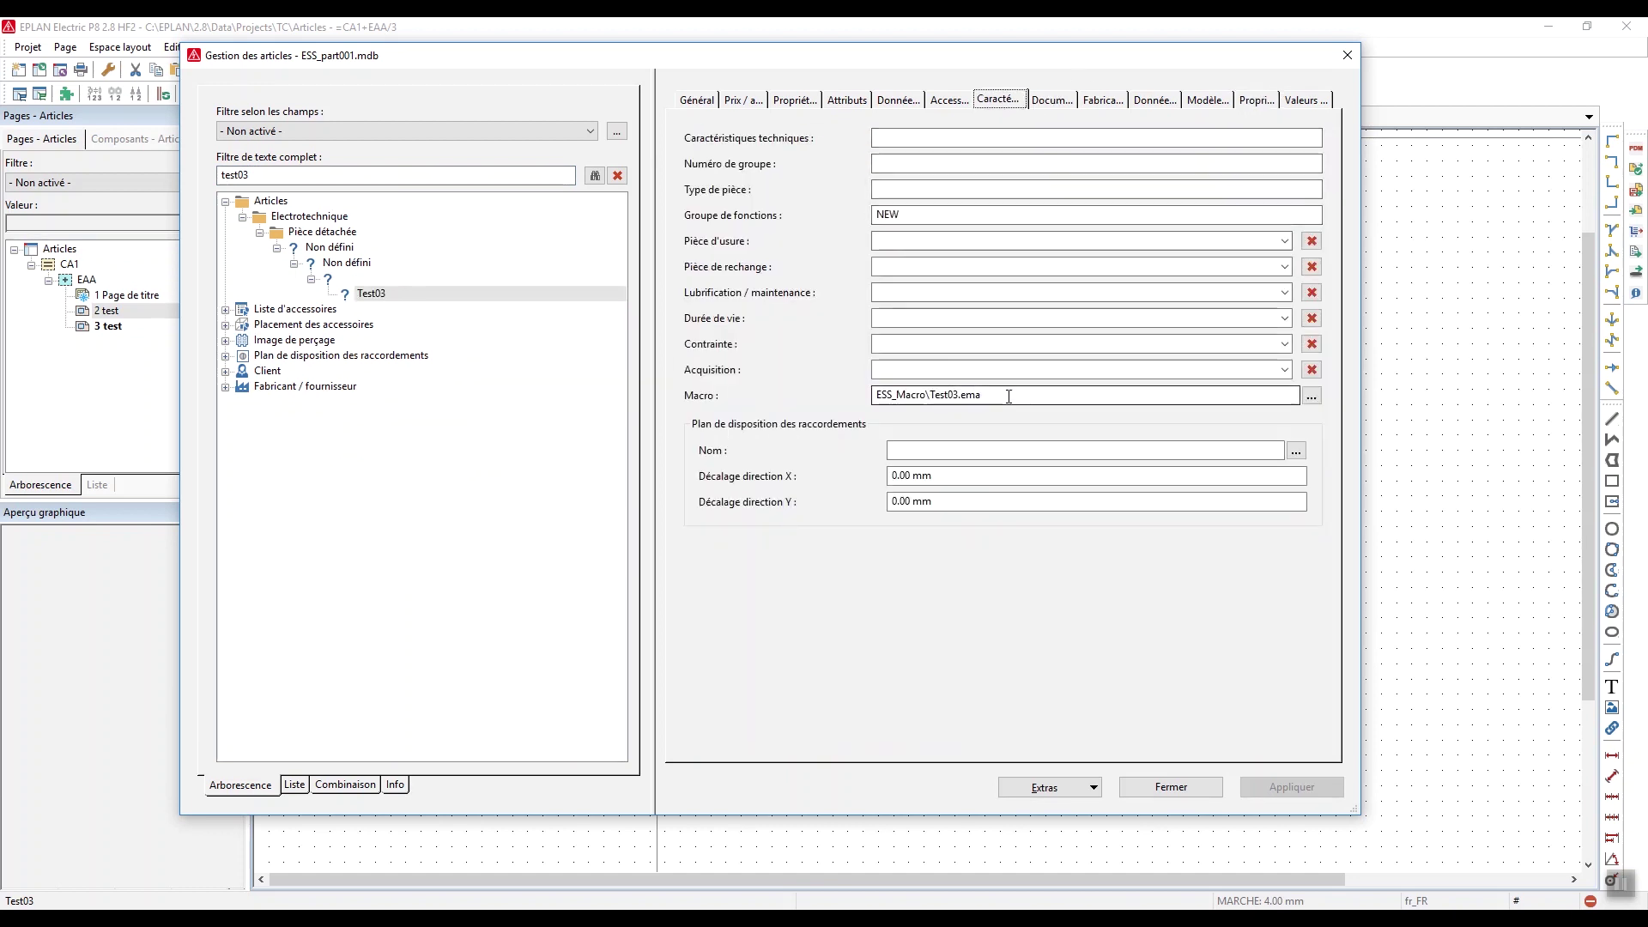
drag(987, 395, 843, 393)
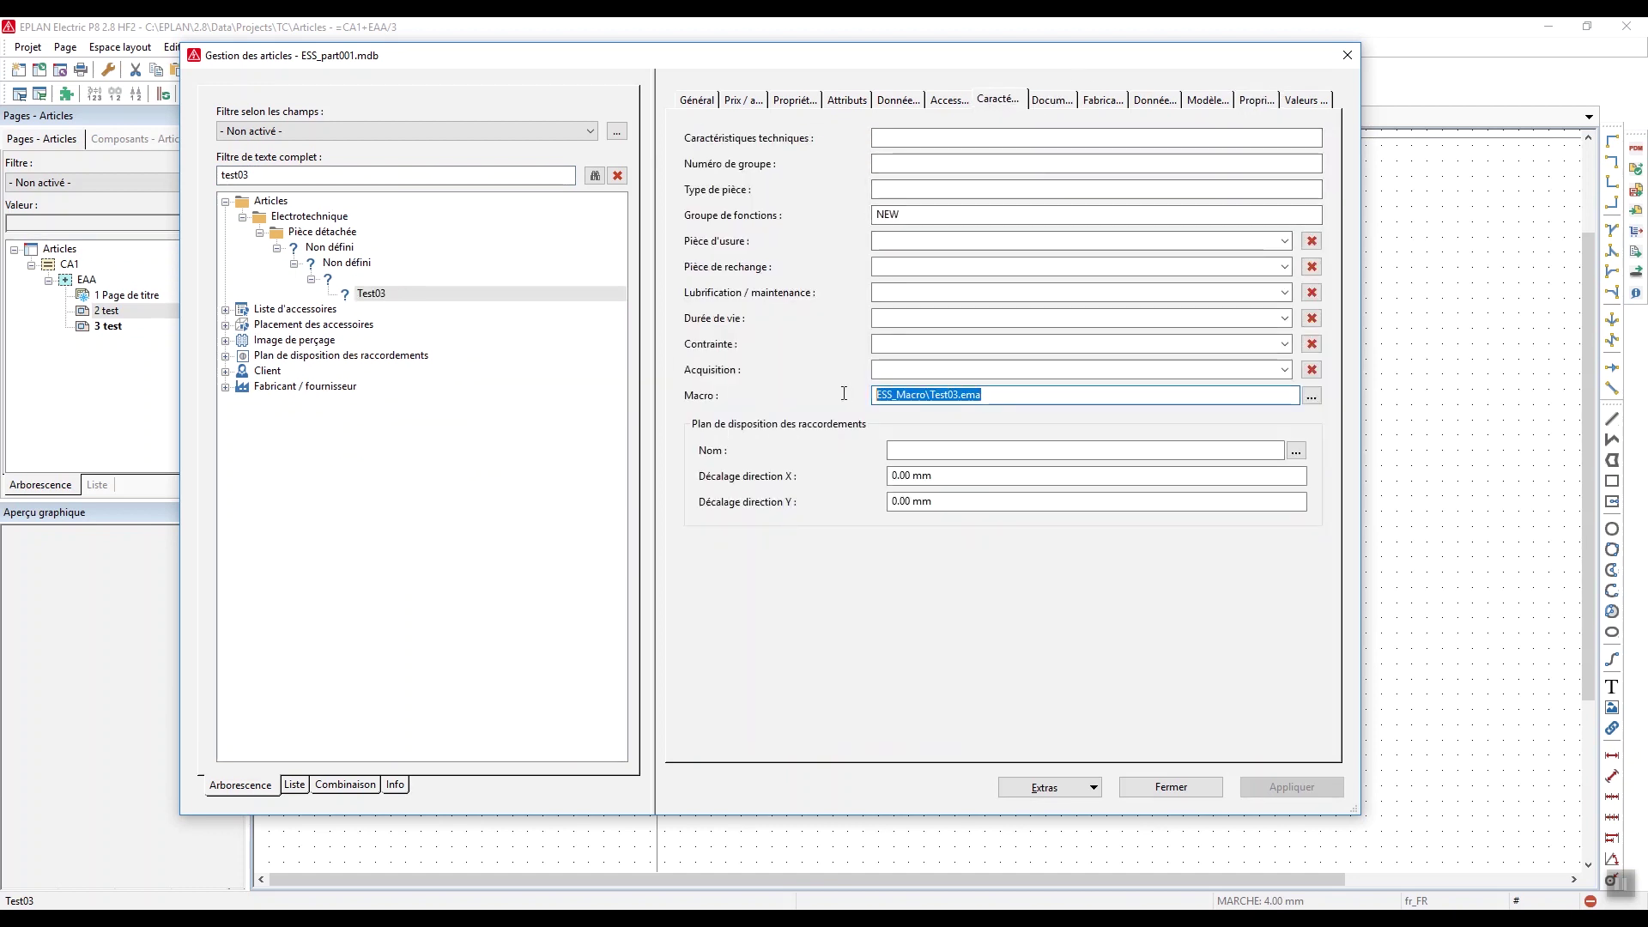
Create a new article beside Test03, set its article number to Test05 and apply the change
right_click(367, 296)
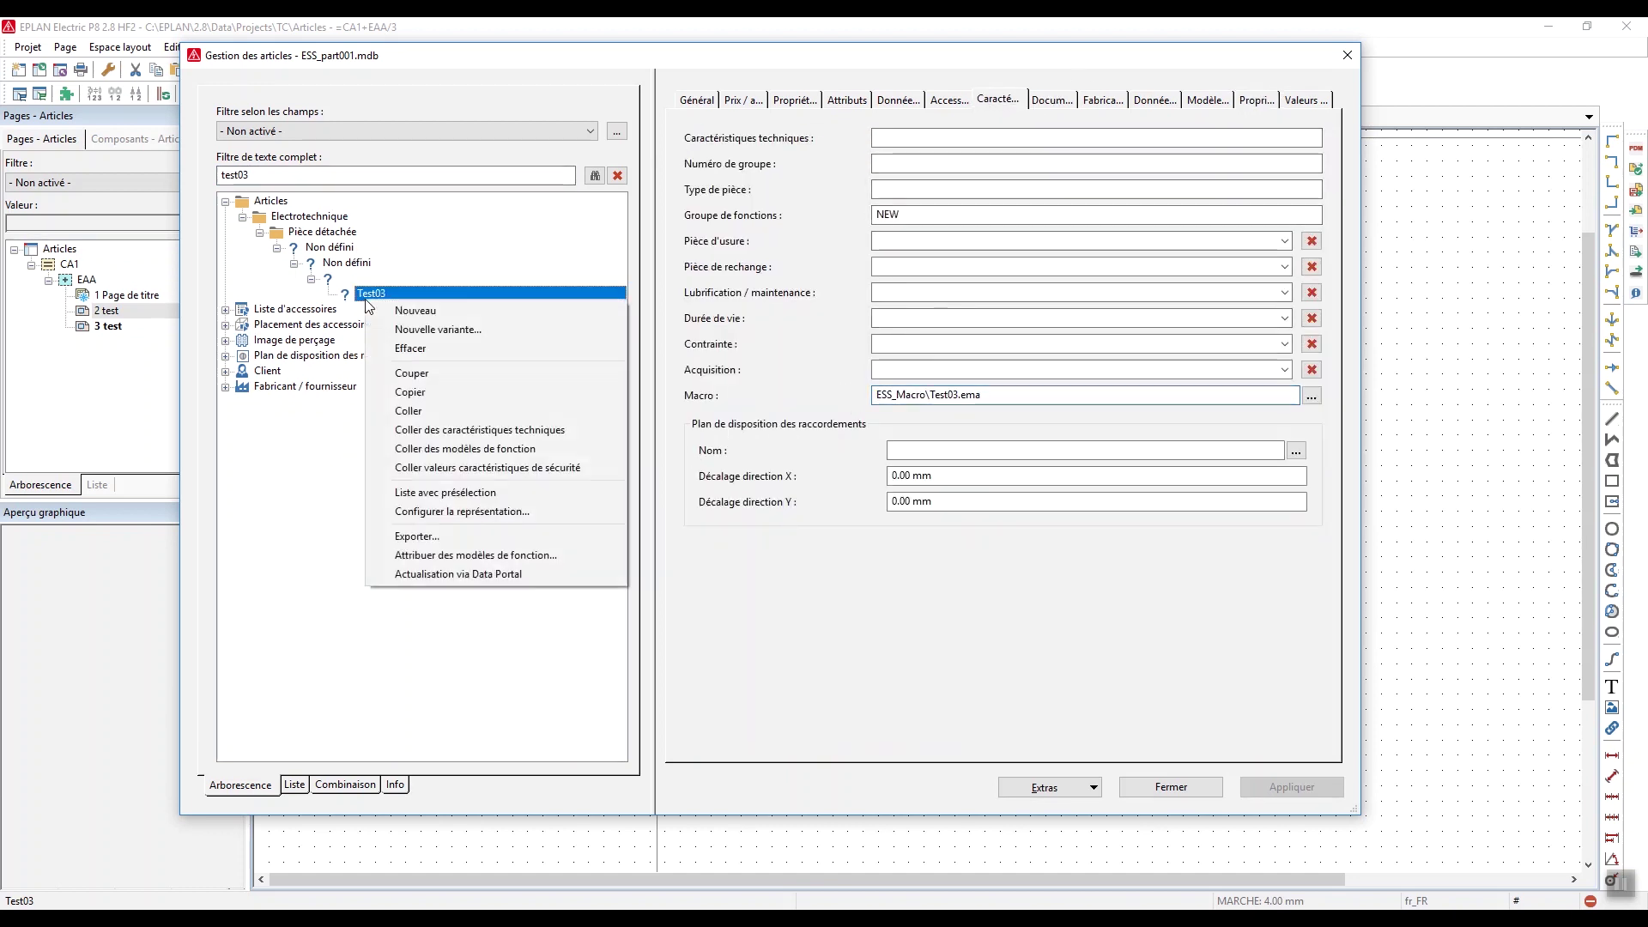
click(452, 315)
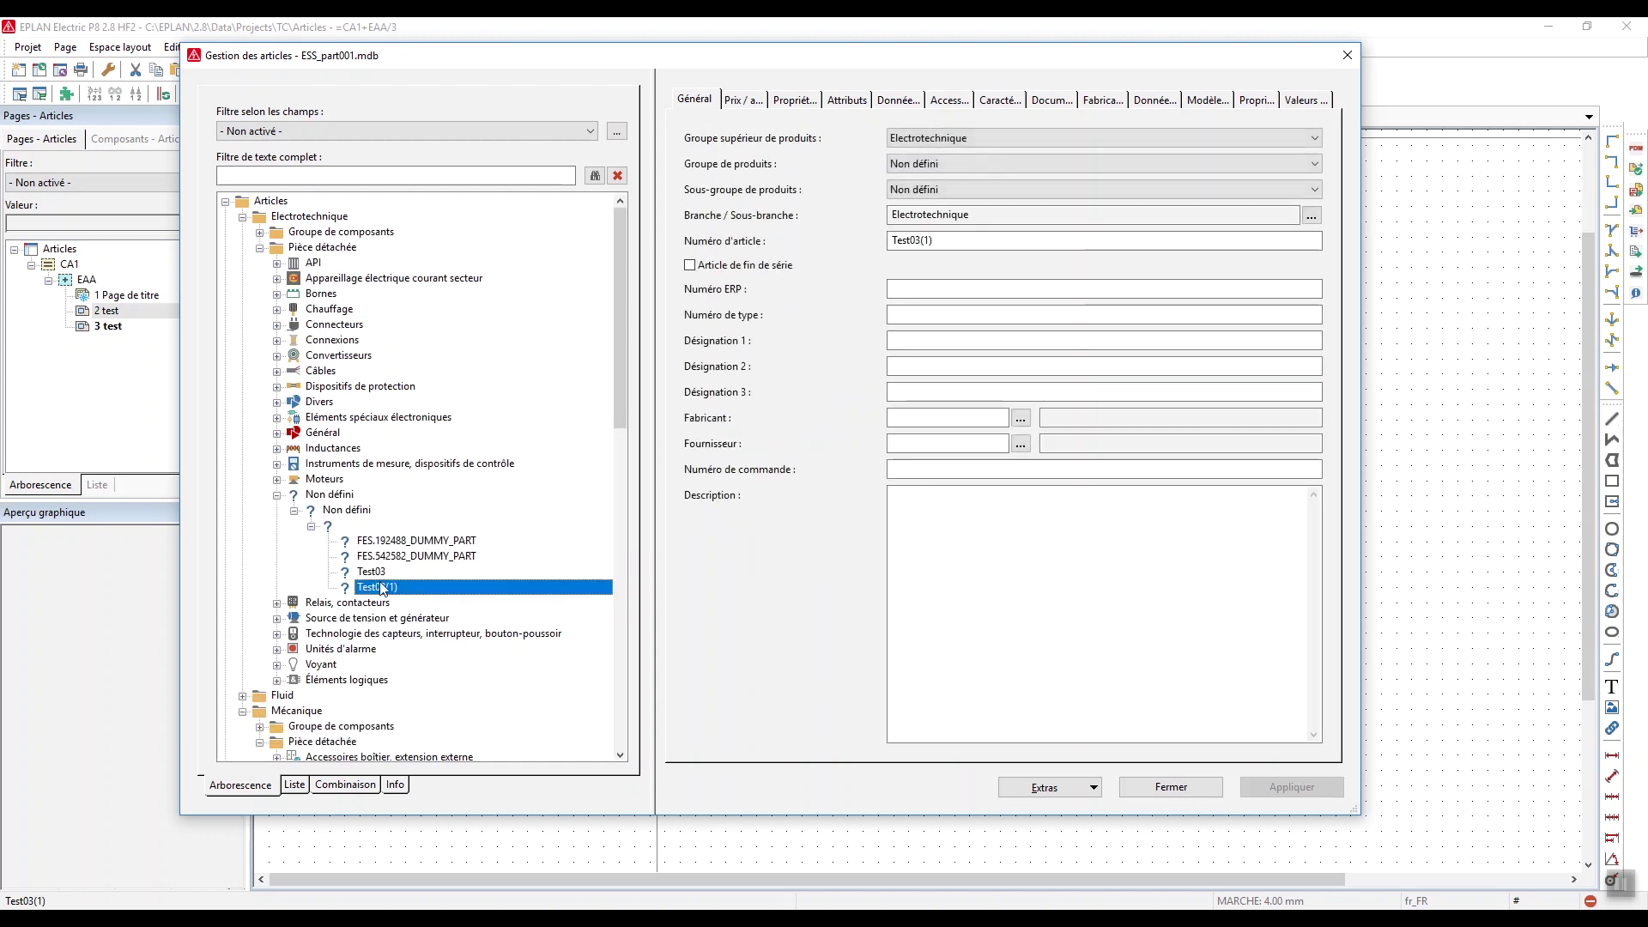
click(978, 241)
key(BackSpace)
key(BackSpace)
key(BackSpace)
key(BackSpace)
text(5)
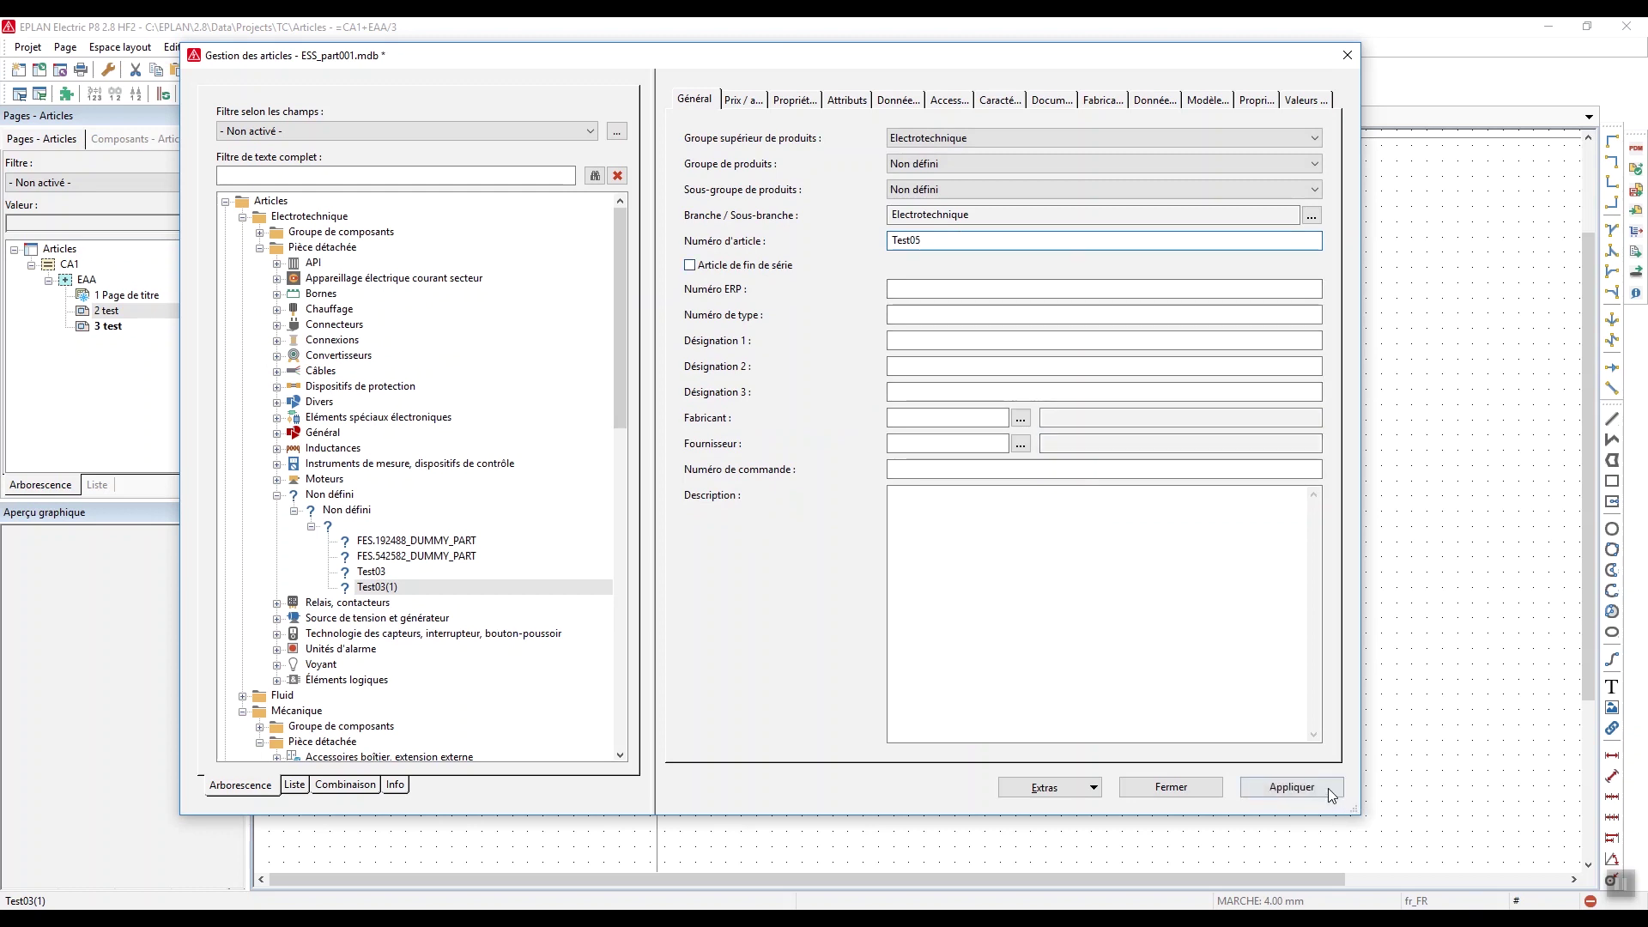
click(1286, 786)
Assign the window macro Test03.ema from the ESS_Macro folder to article Test05 and apply the change
click(375, 588)
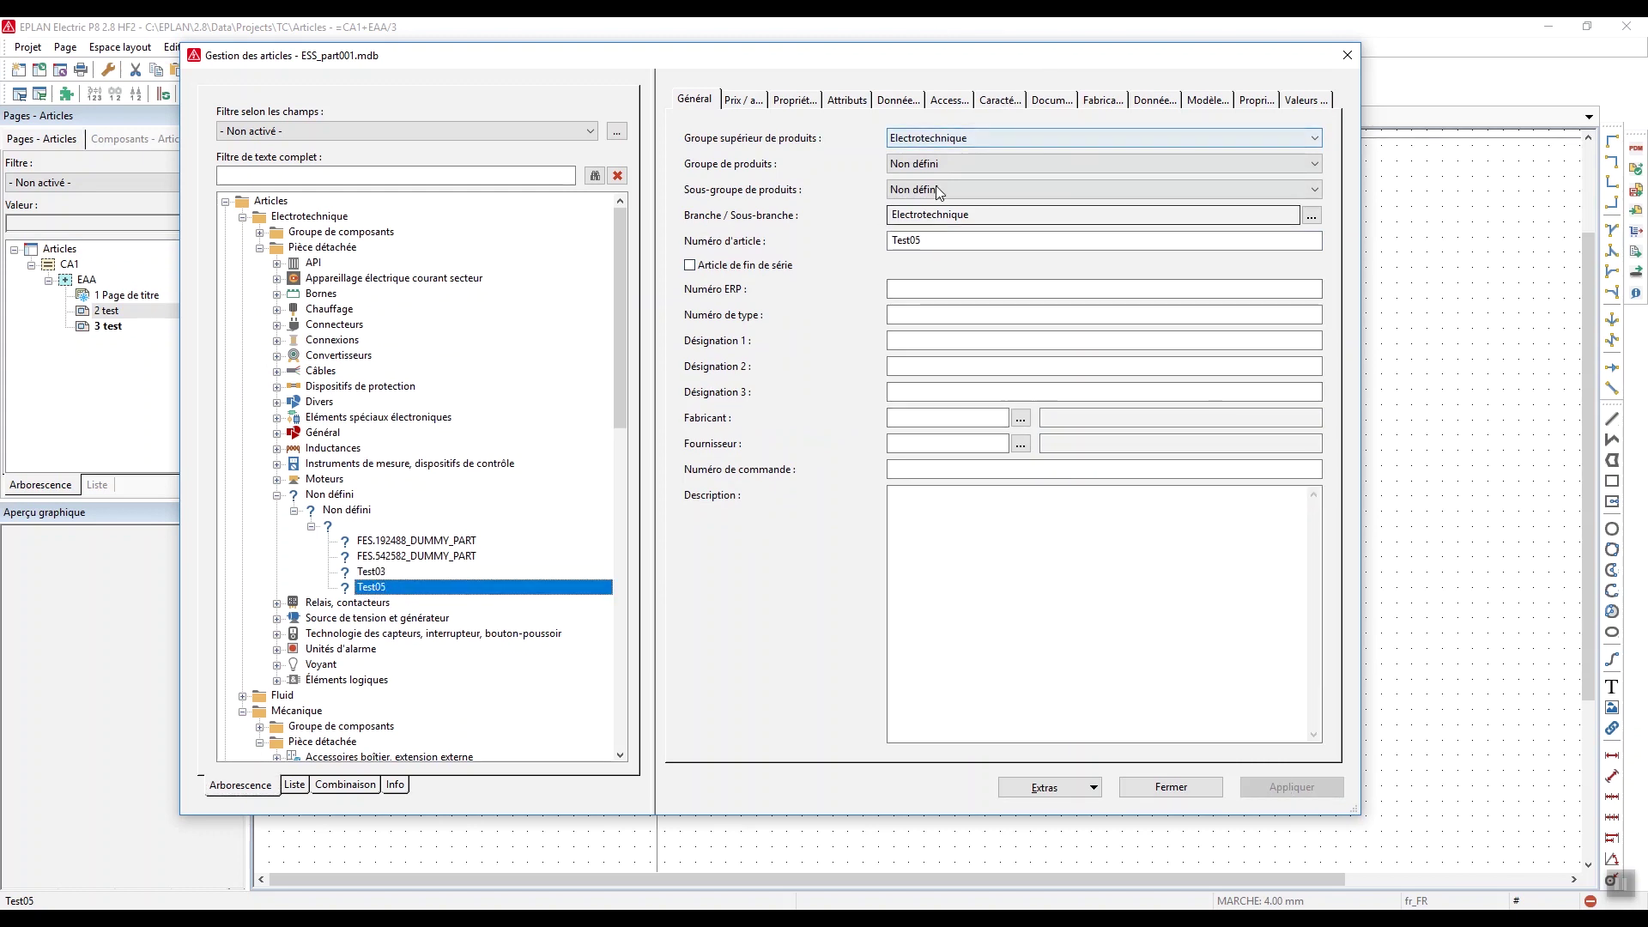
click(1050, 101)
click(1104, 100)
click(1244, 99)
click(1289, 97)
click(1073, 102)
click(971, 104)
click(999, 100)
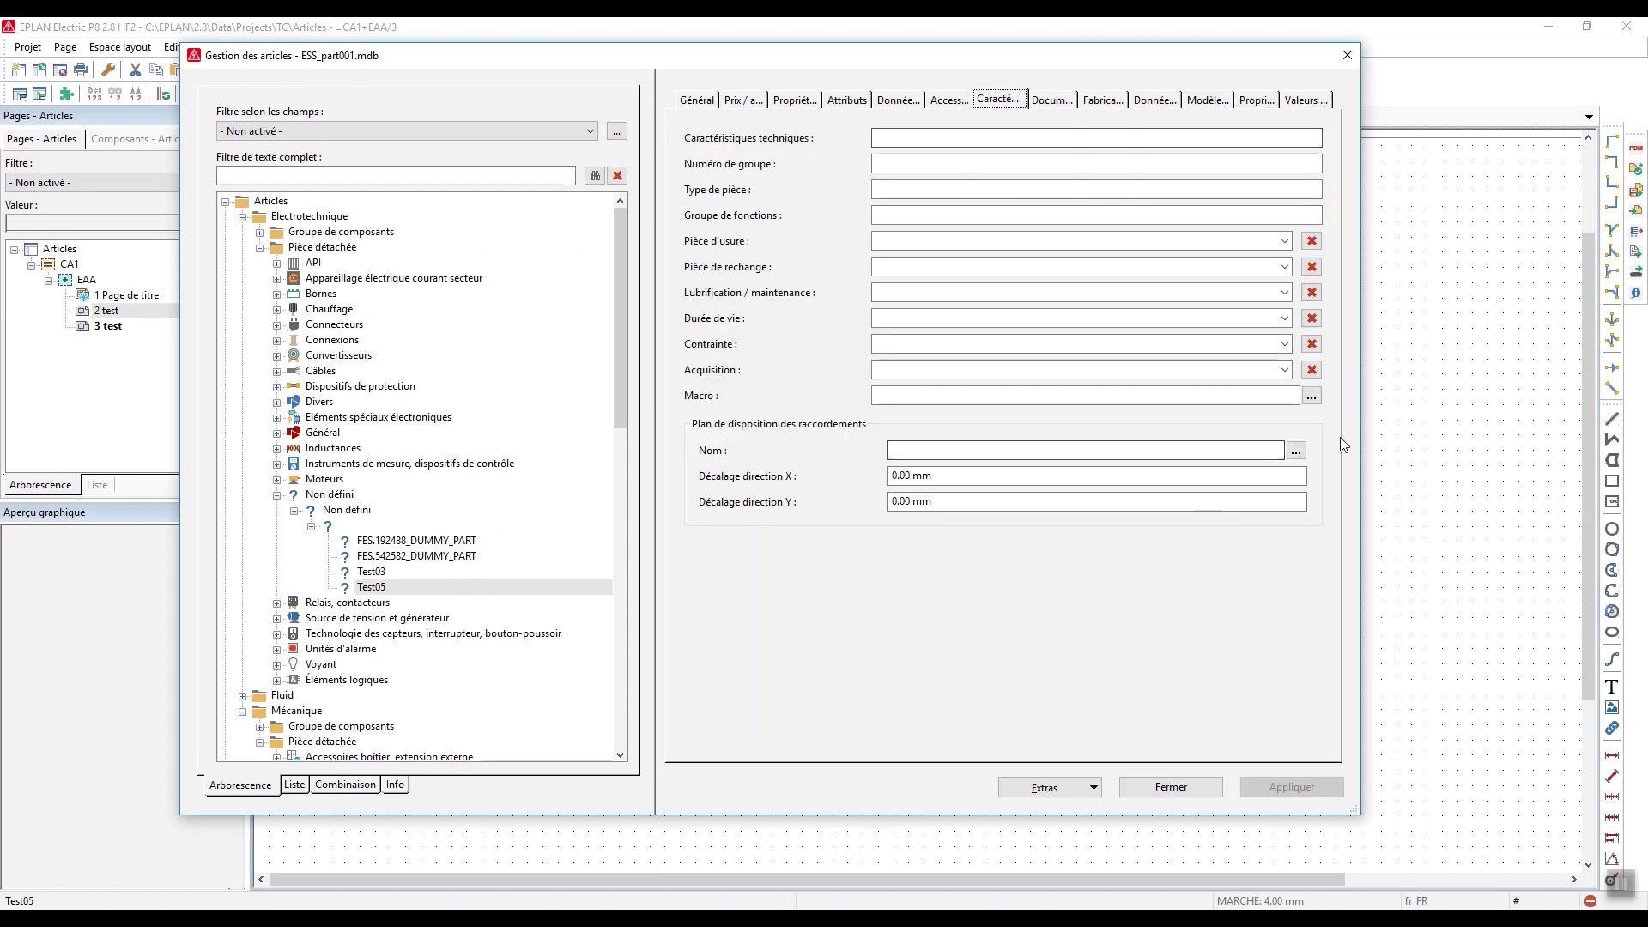
click(1312, 396)
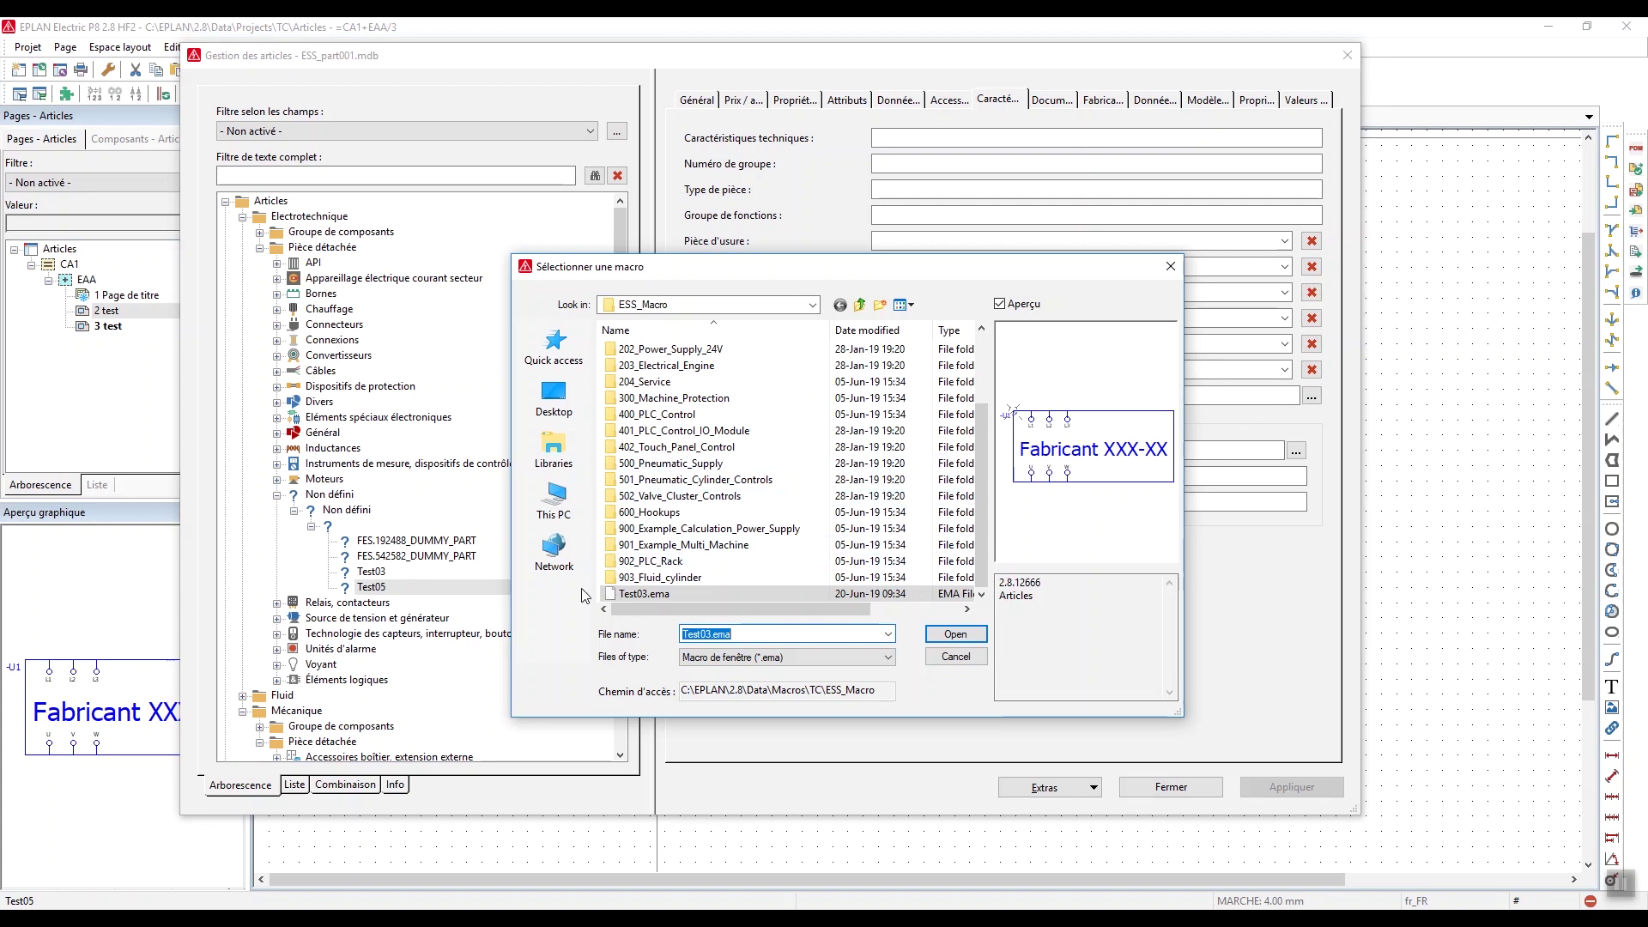
double_click(649, 594)
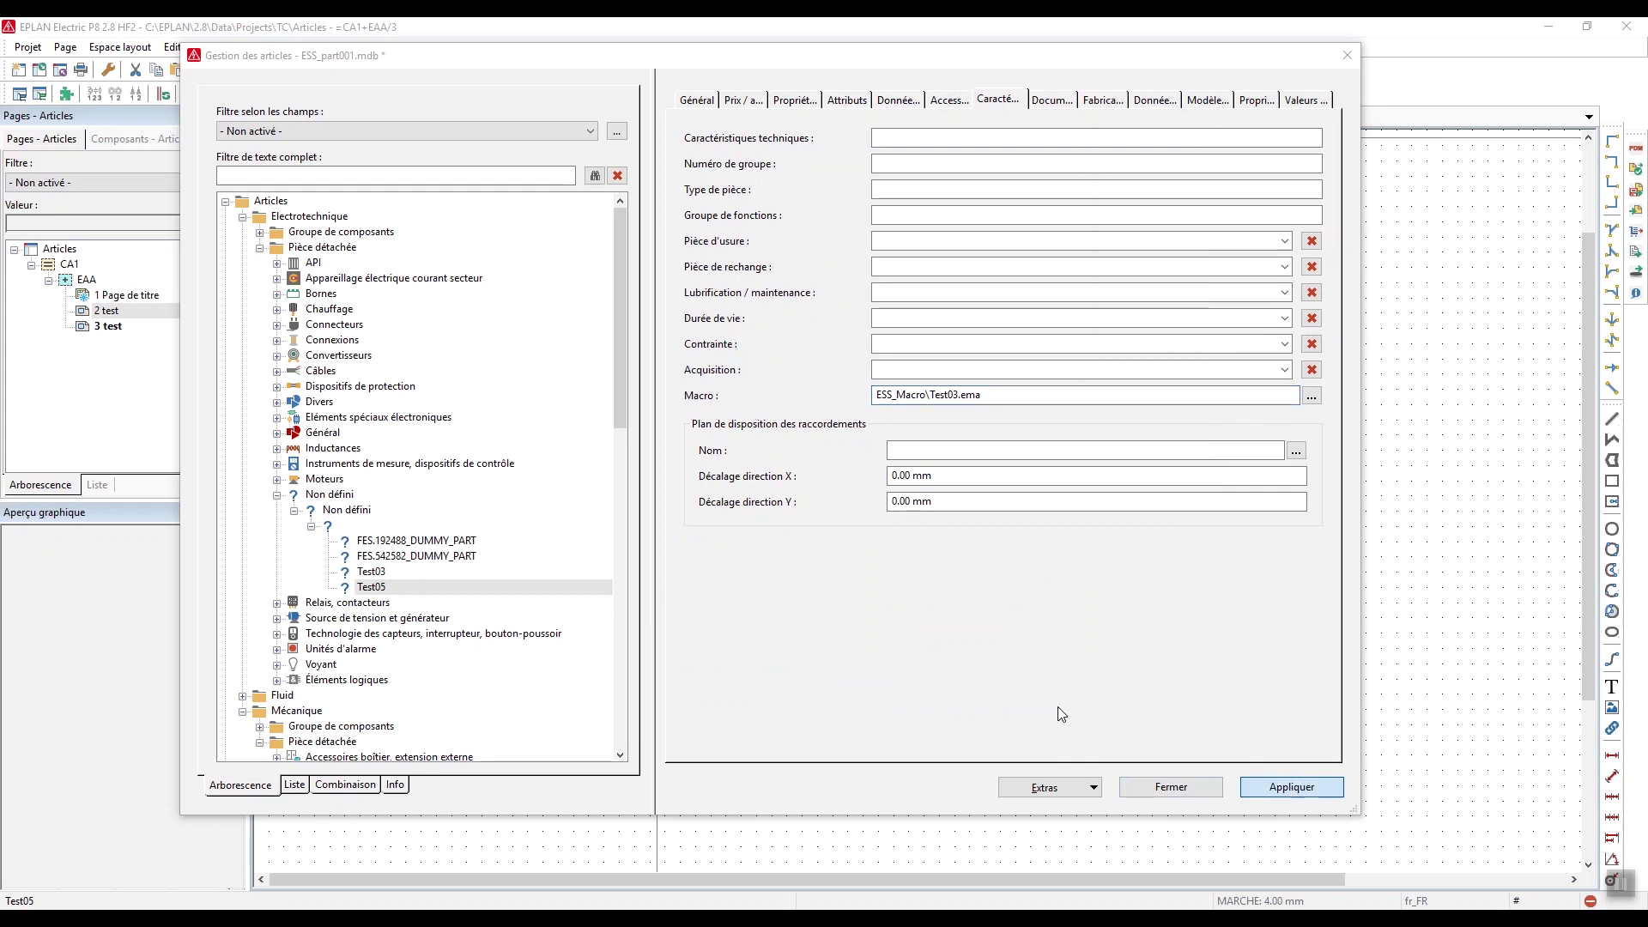
click(1290, 788)
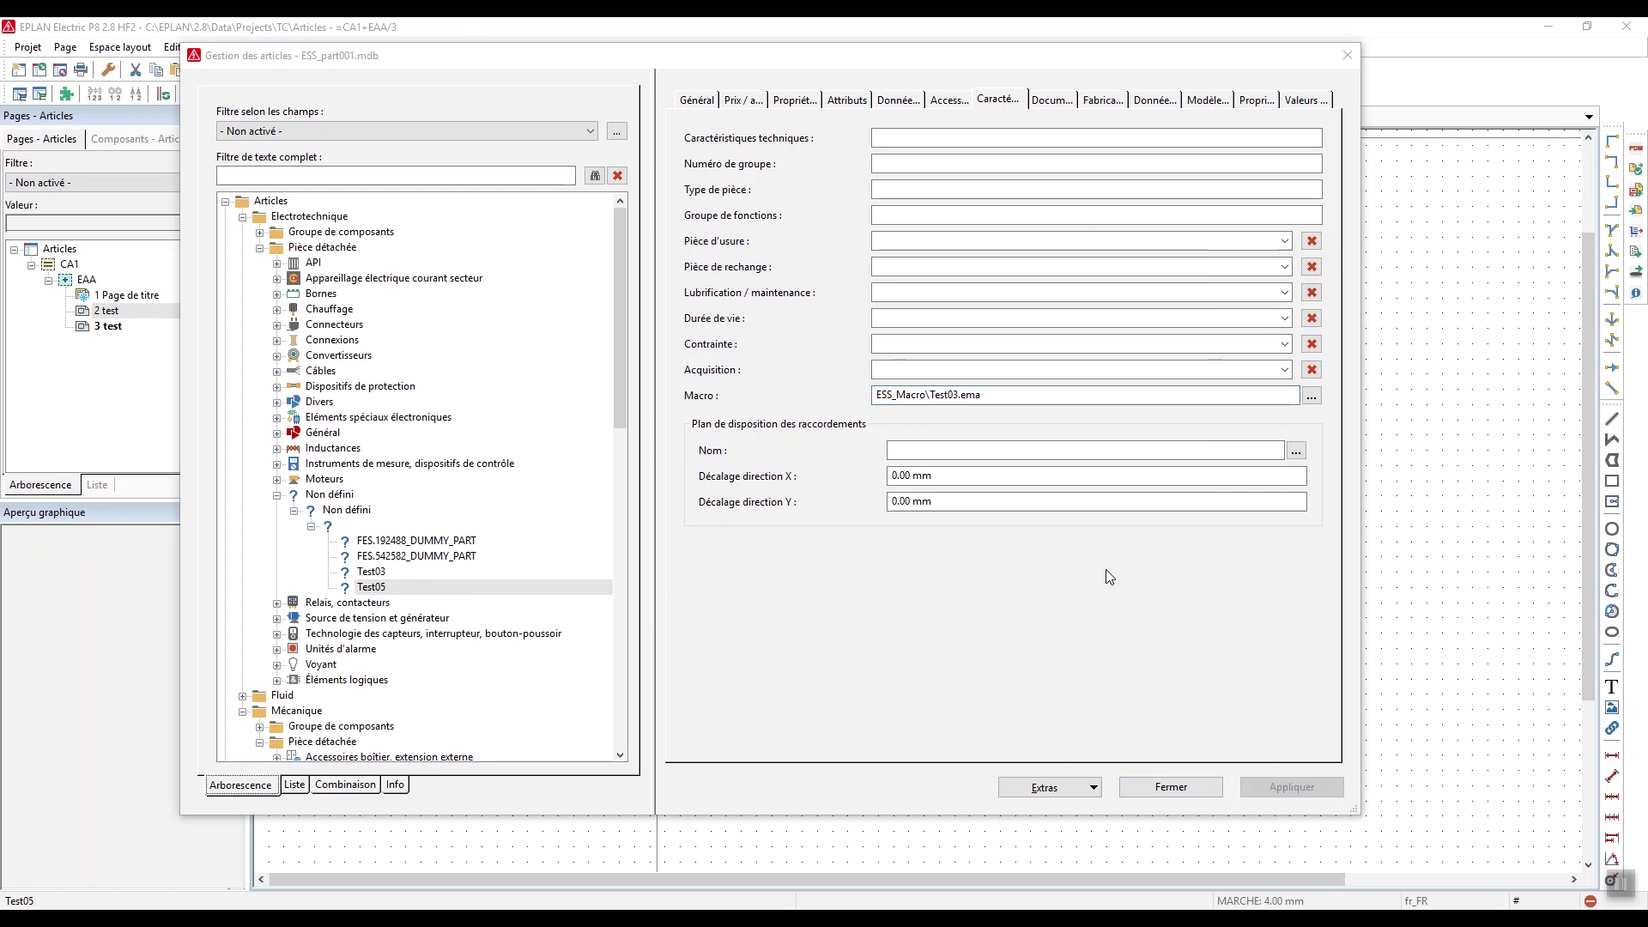
Close the article management and synchronise the article data from the database ESS_part001.mdb to the project
drag(994, 395, 809, 390)
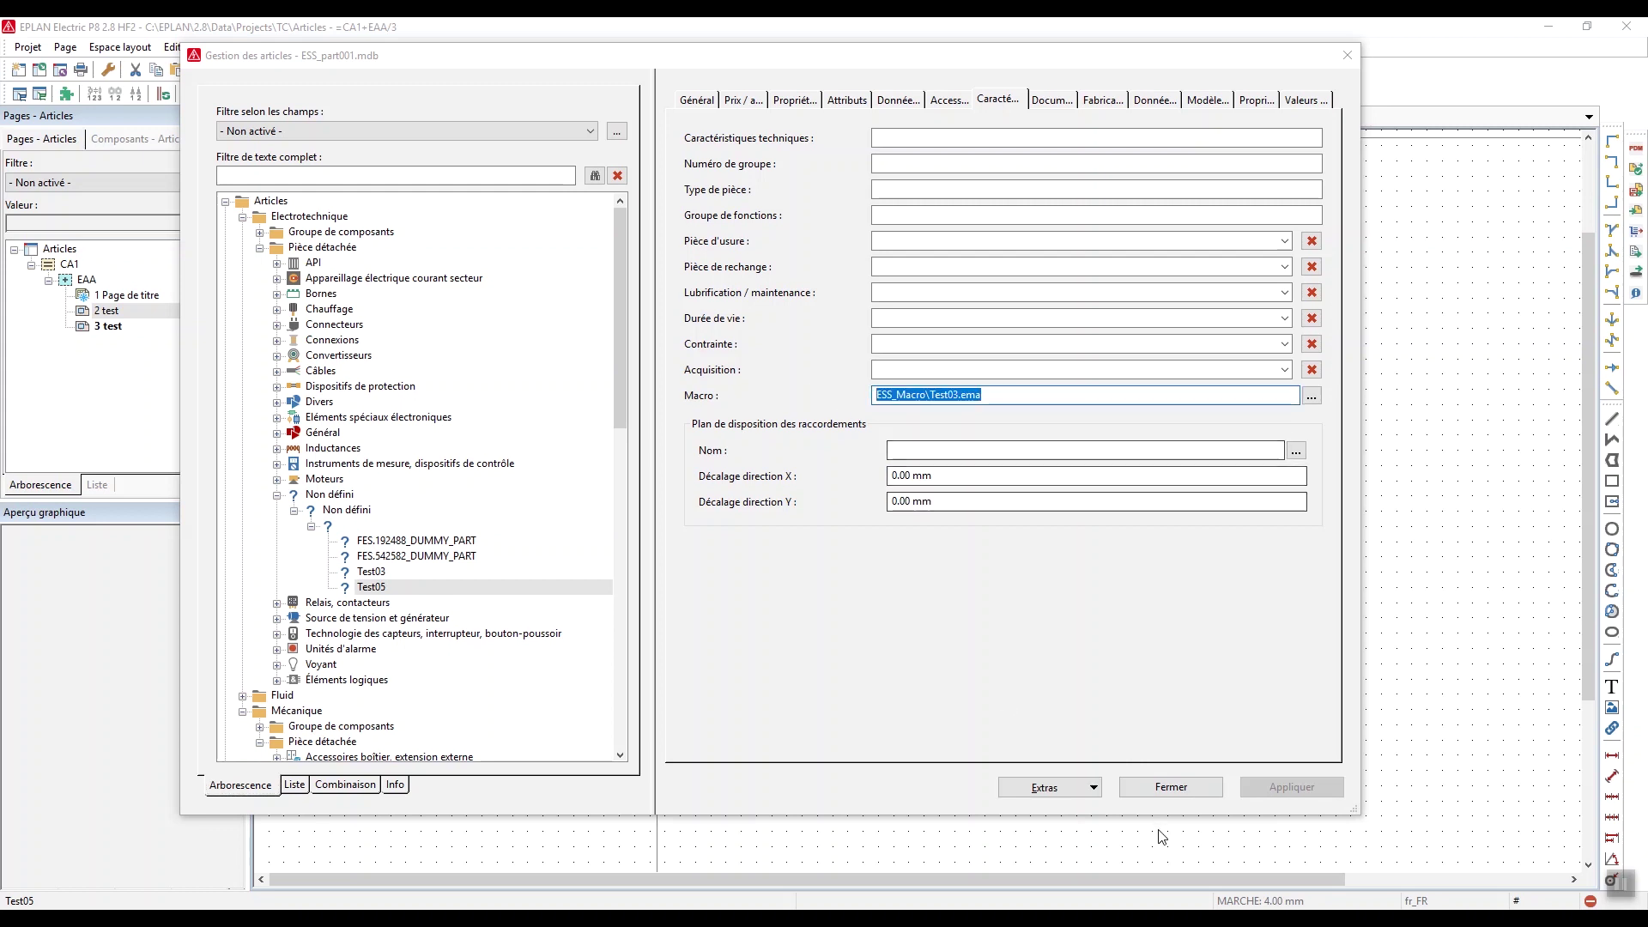
click(1171, 787)
click(880, 478)
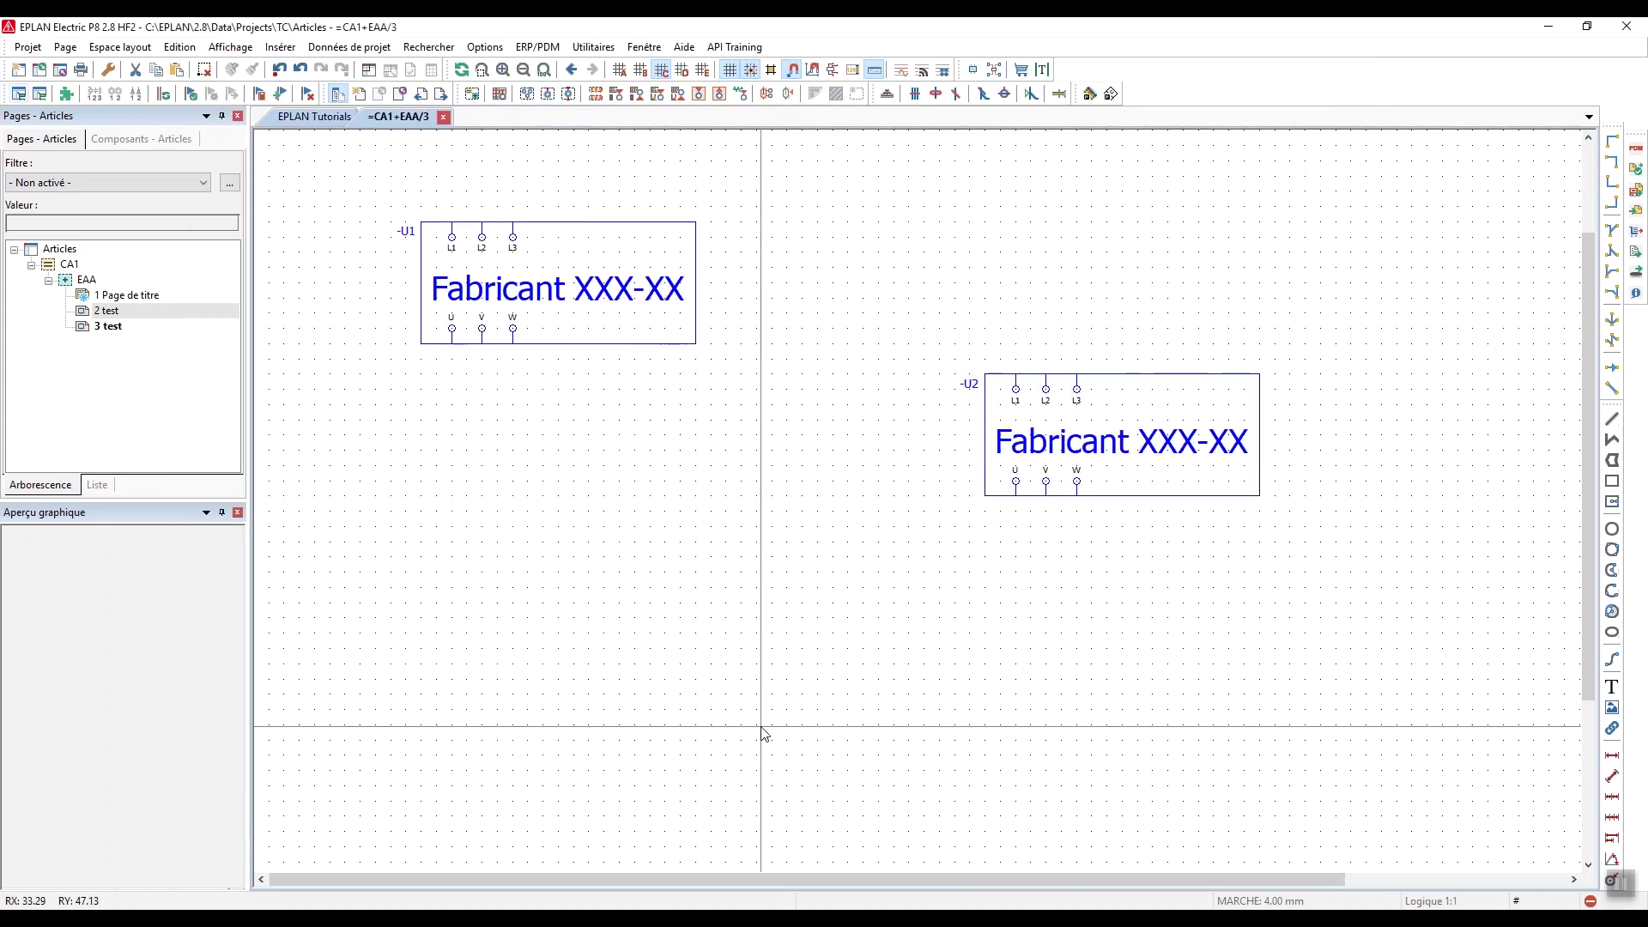
Start inserting a device on page =CA1+EAA/3 and choose article Test05, checking its function templates before accepting it
right_click(698, 640)
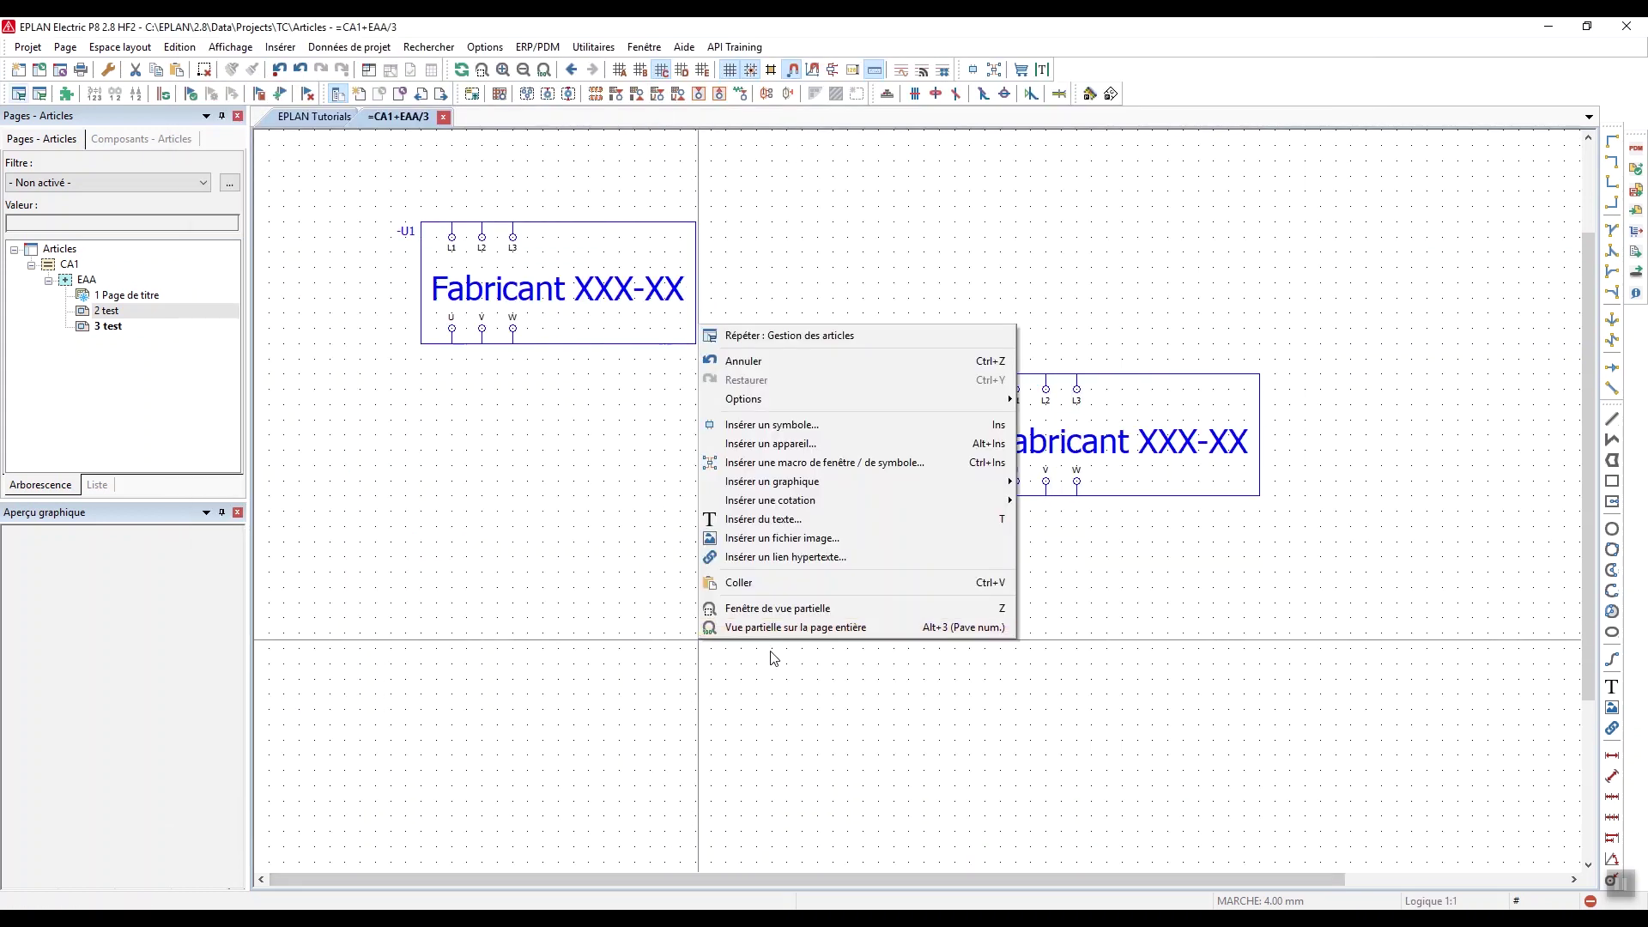
click(810, 443)
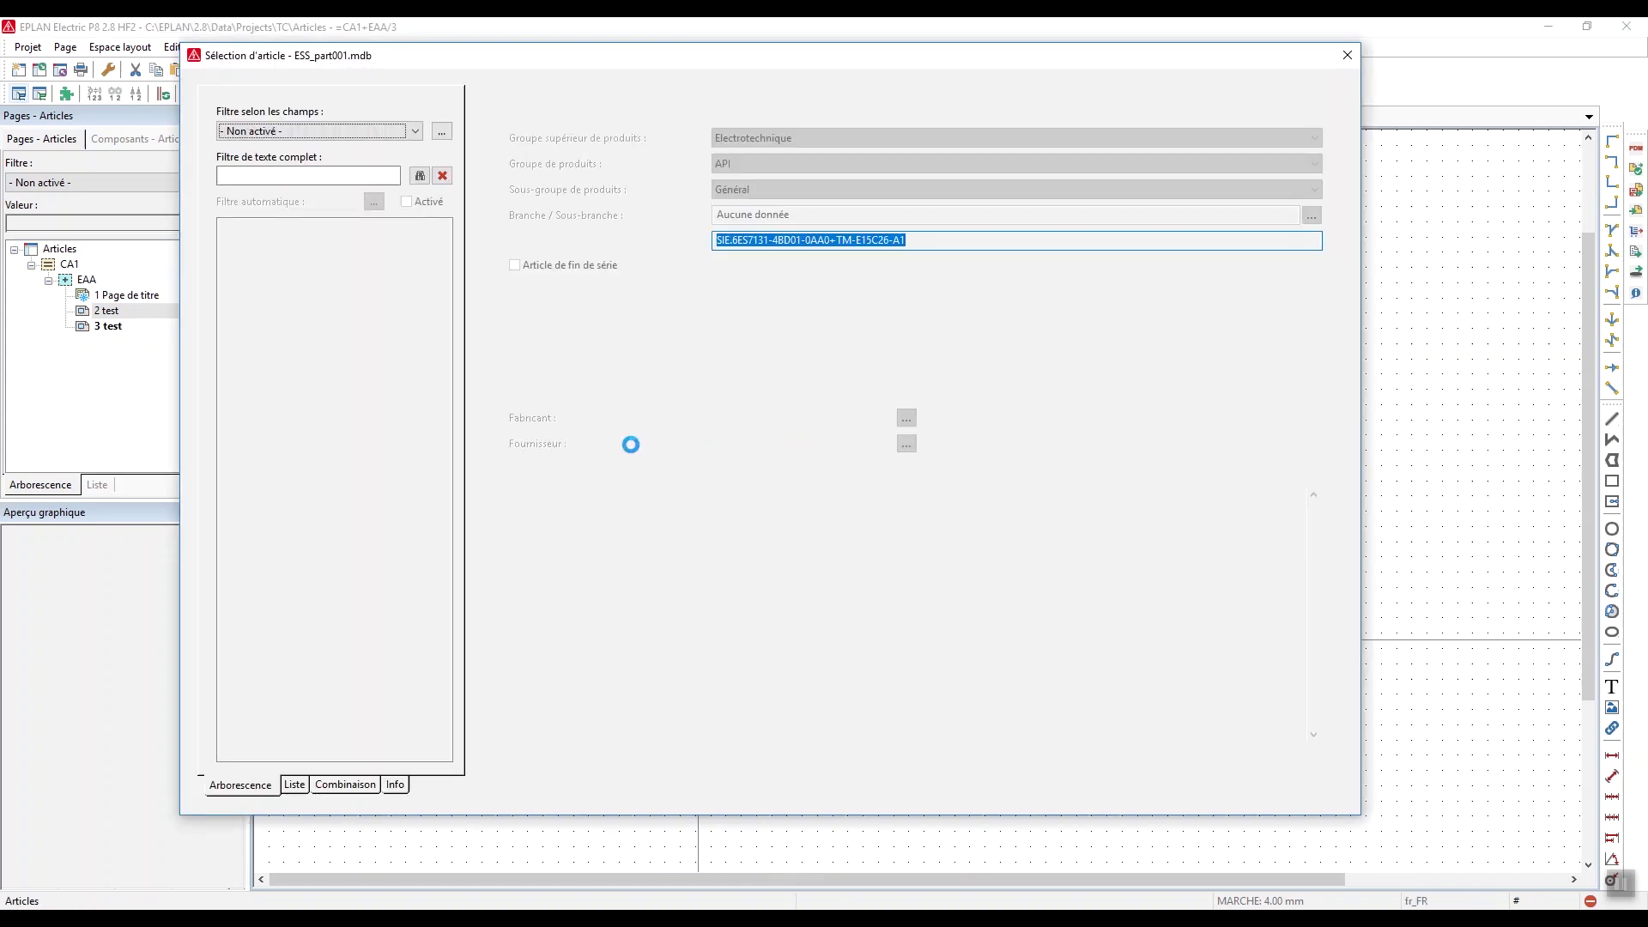
click(373, 612)
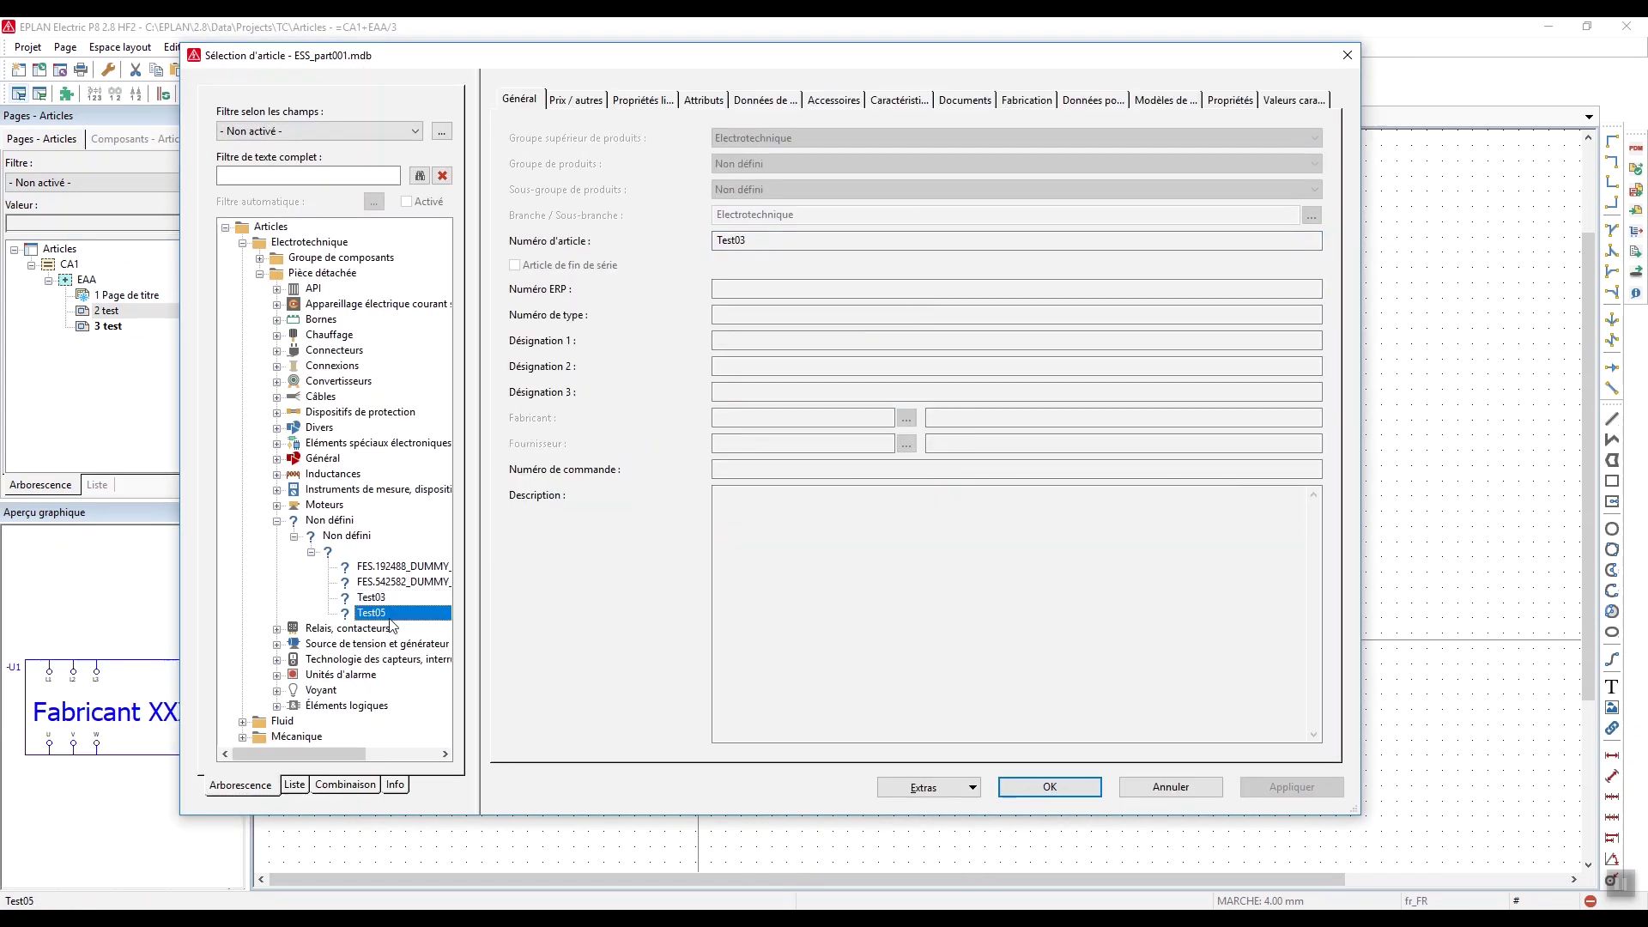
click(1135, 103)
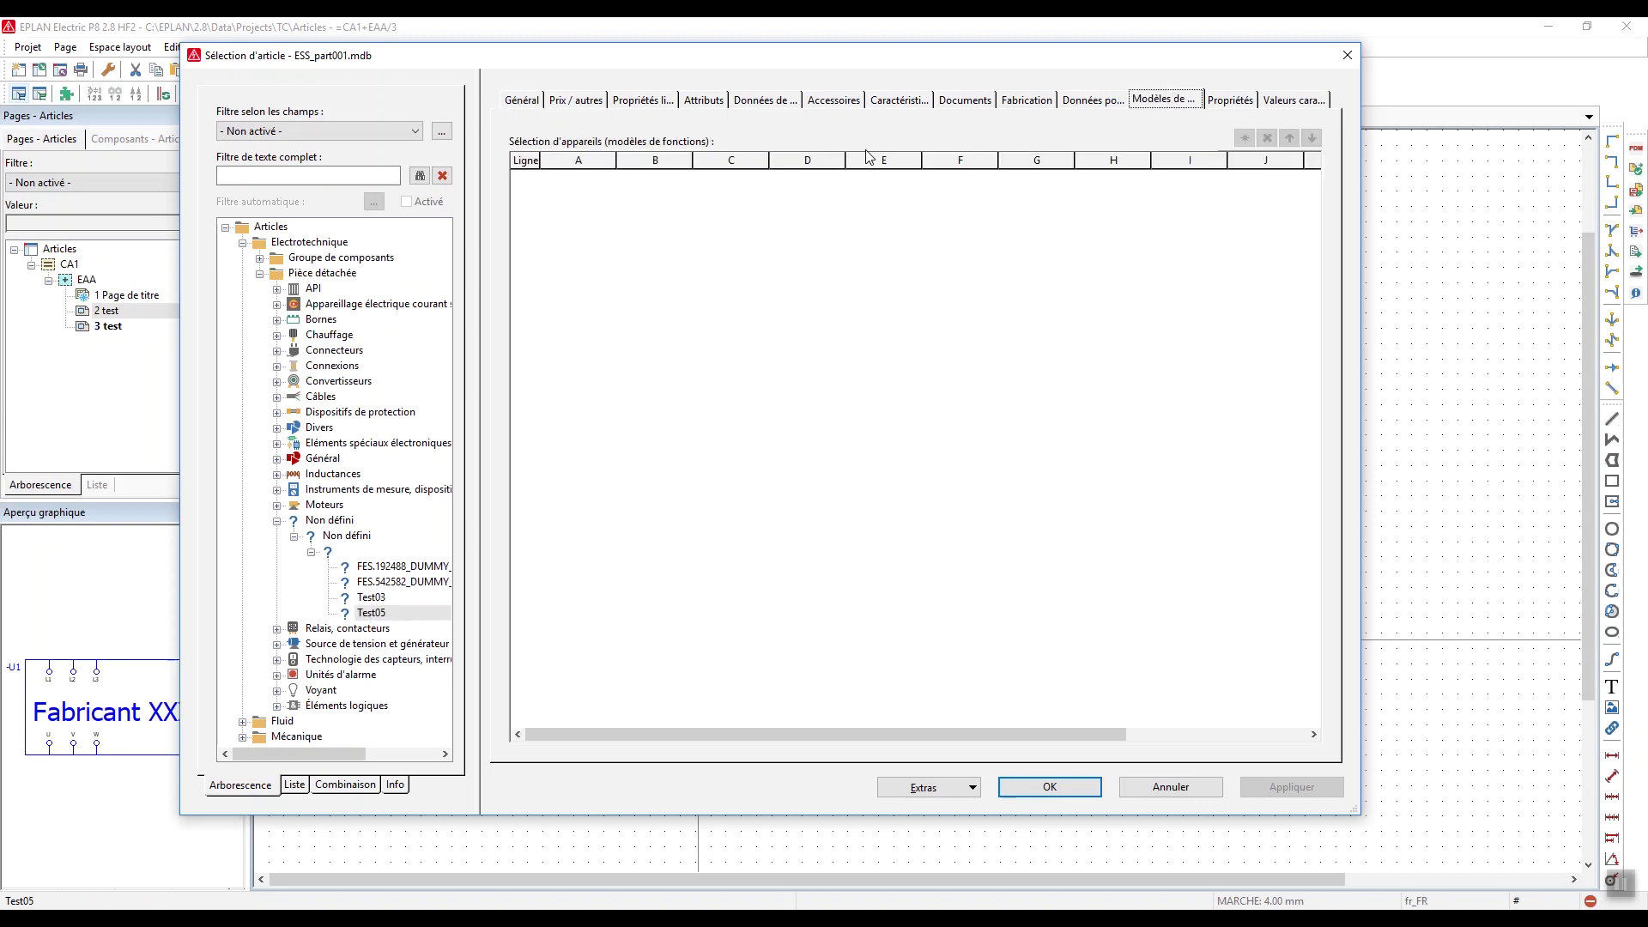
click(1049, 787)
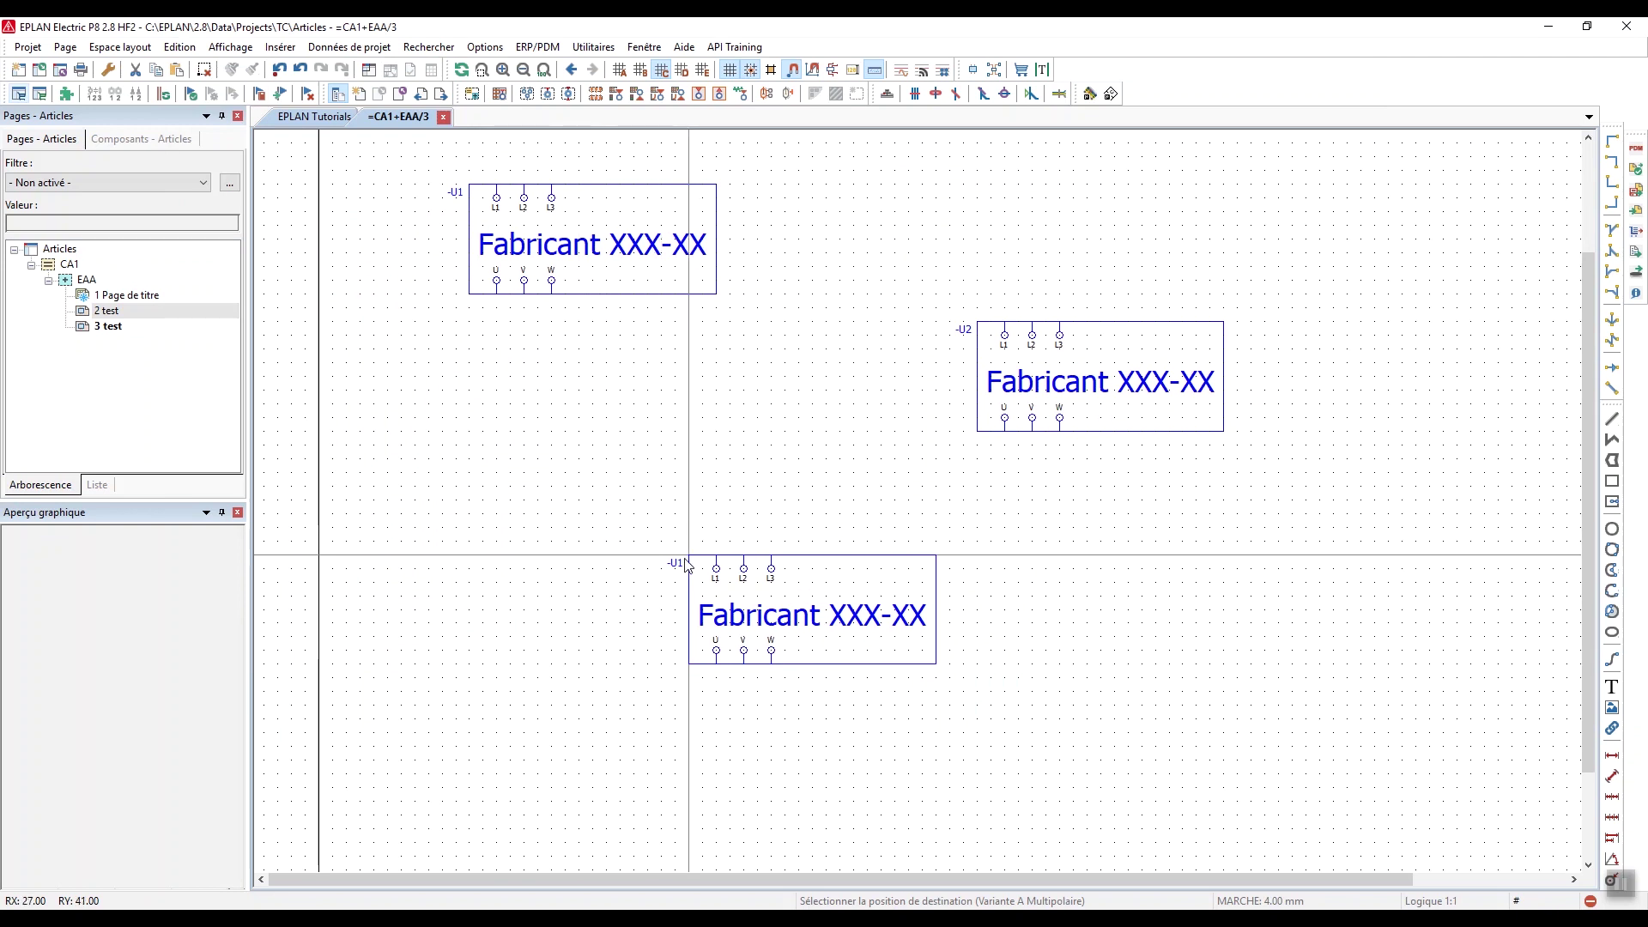
Place the Test05 device at about RX 82, RY 15 with the insertion mode Numéroter, and end the placement with the component navigator displayed
scroll(634, 486, down, 1)
middle_drag(634, 486, 705, 393)
scroll(705, 393, down, 1)
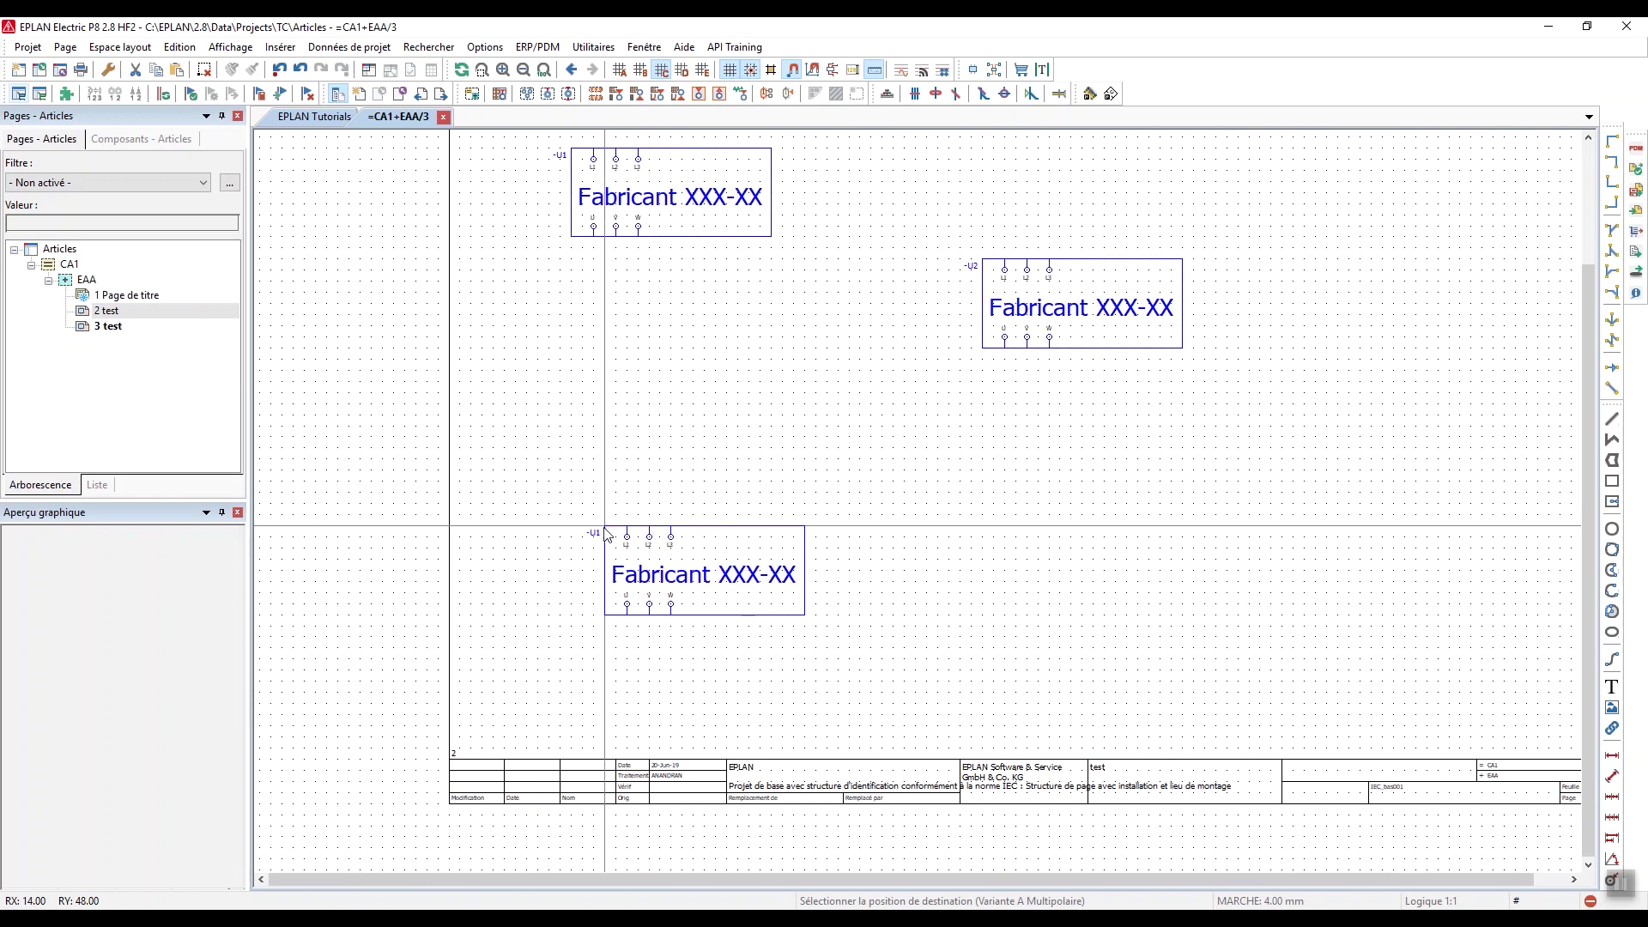
middle_drag(882, 515, 768, 529)
scroll(757, 539, down, 1)
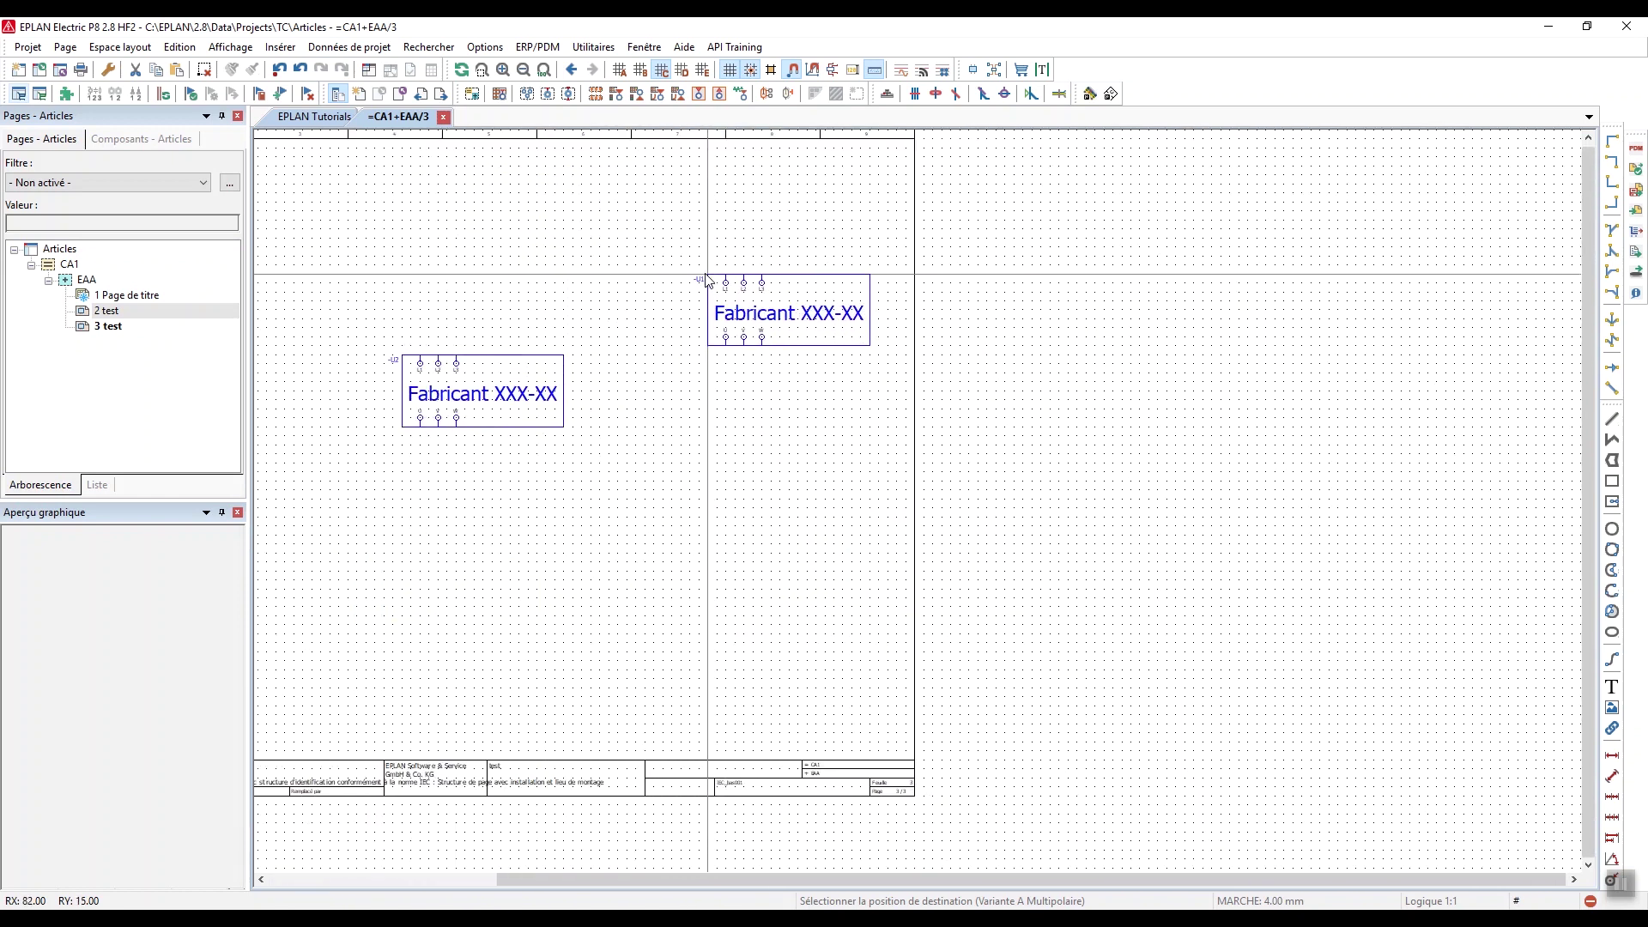
click(740, 292)
click(747, 400)
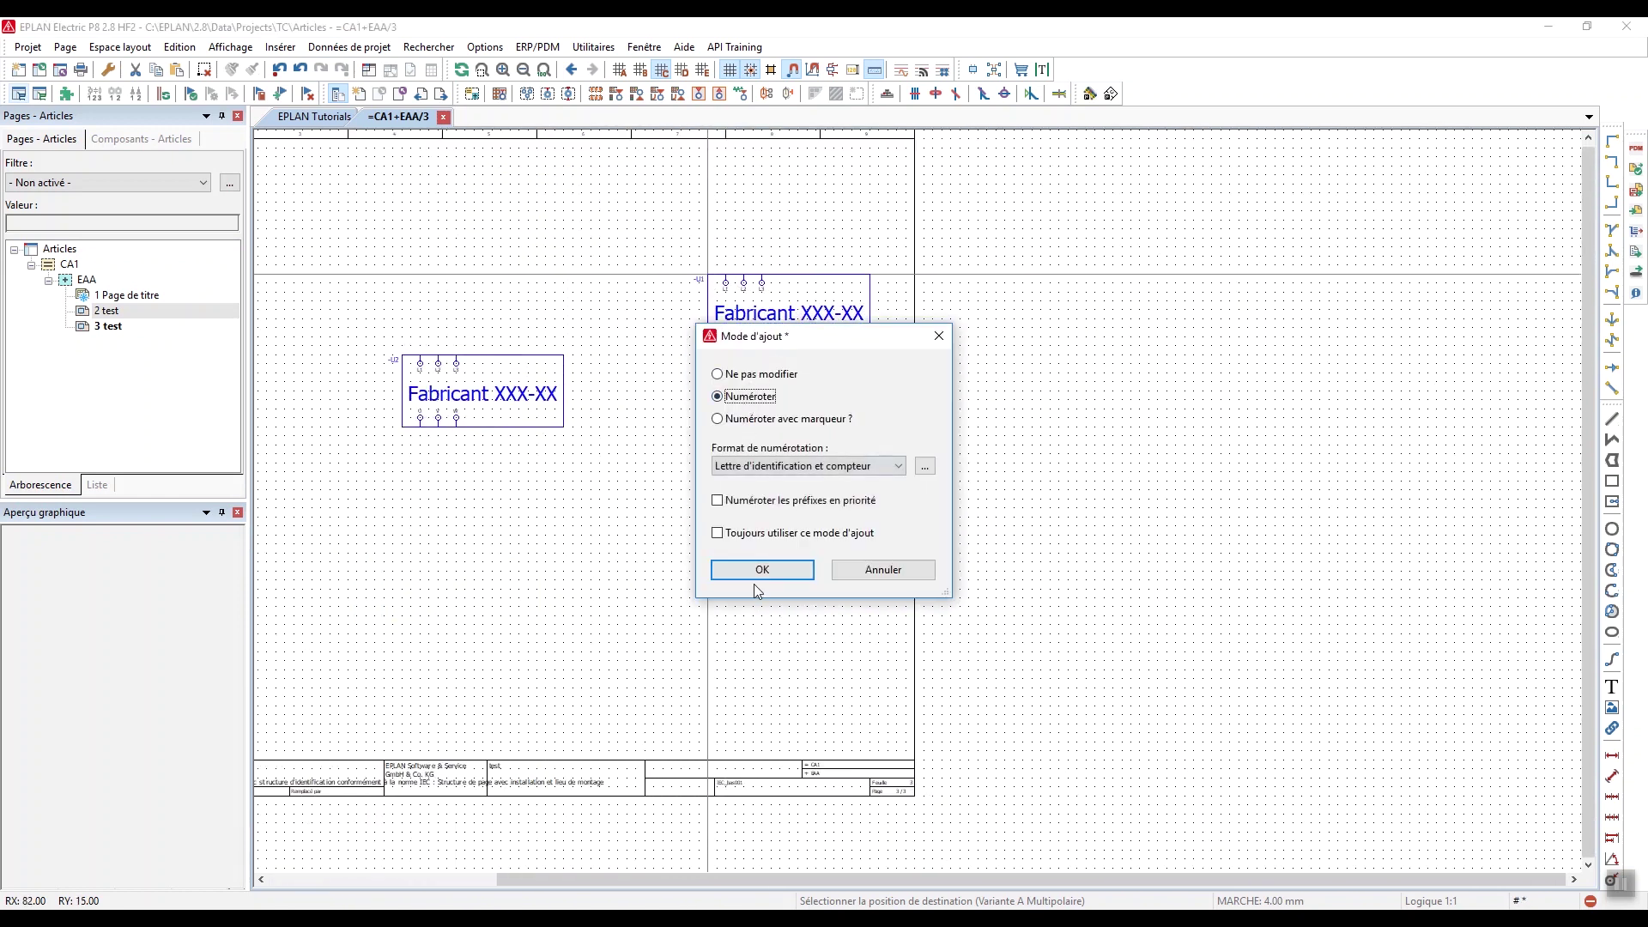
click(760, 570)
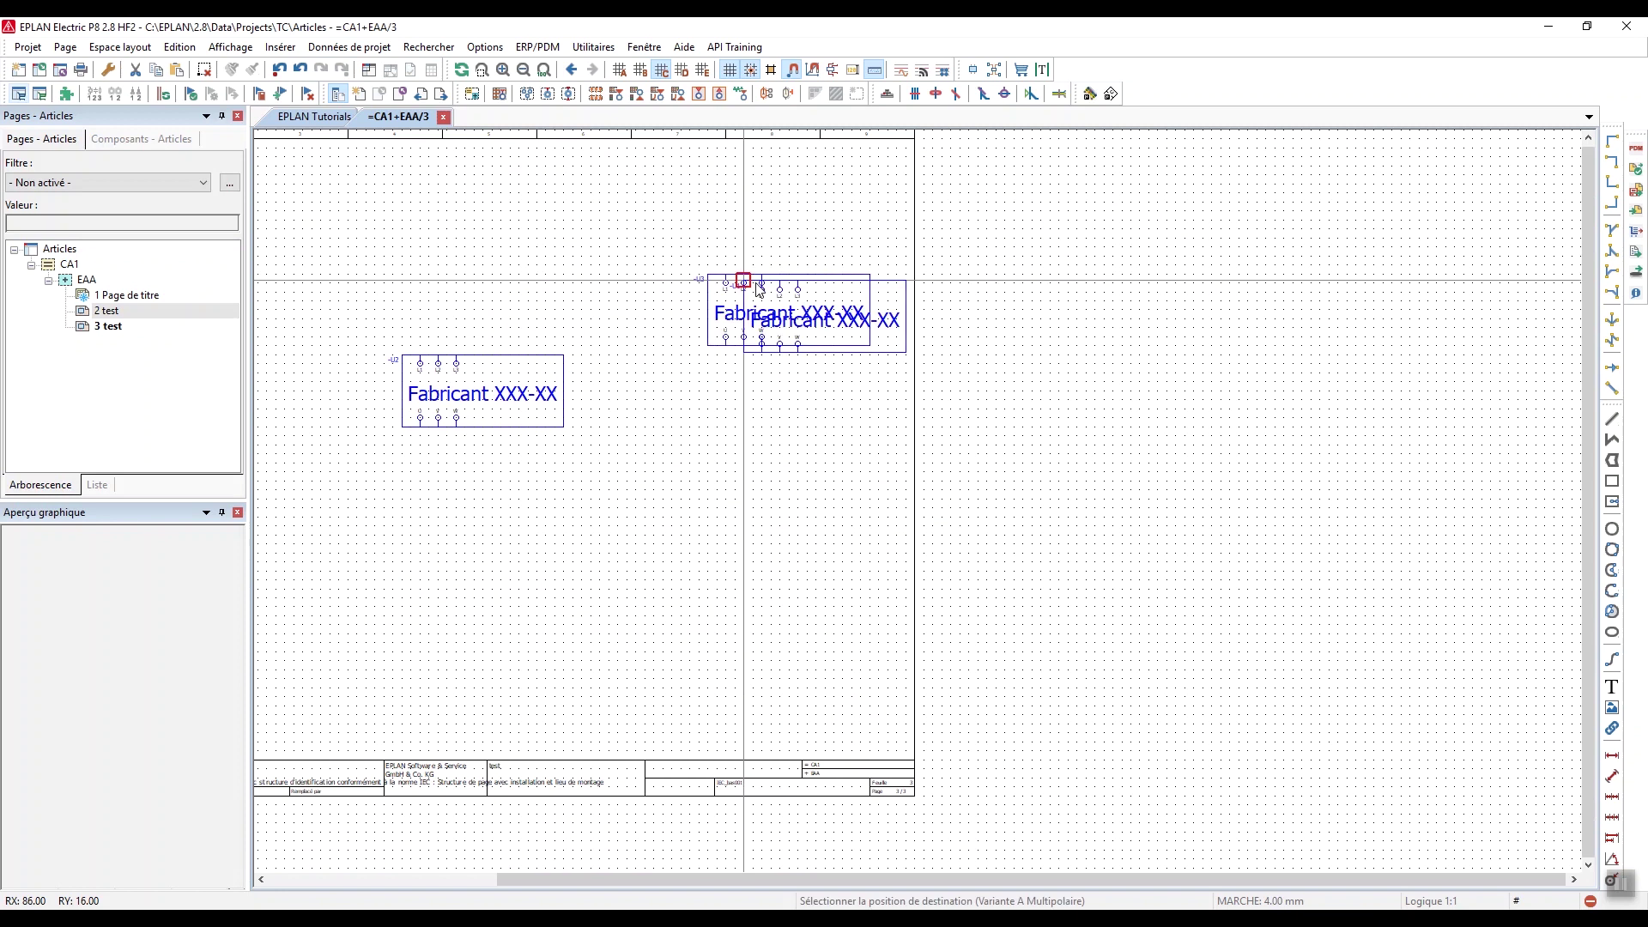
click(98, 139)
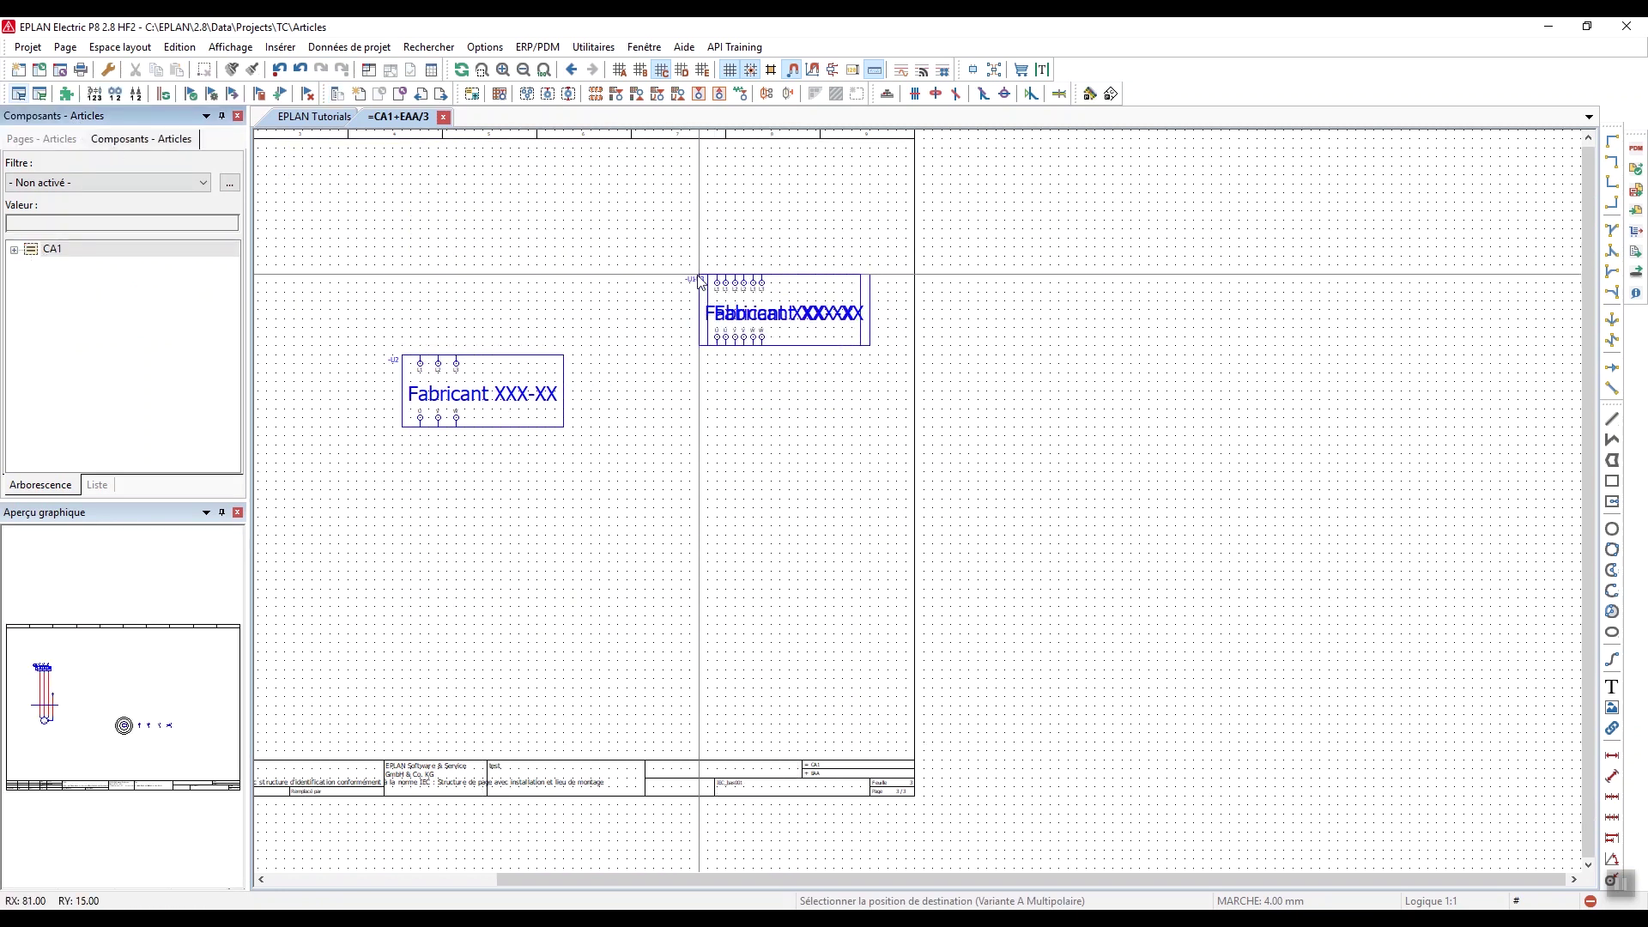
right_click(761, 446)
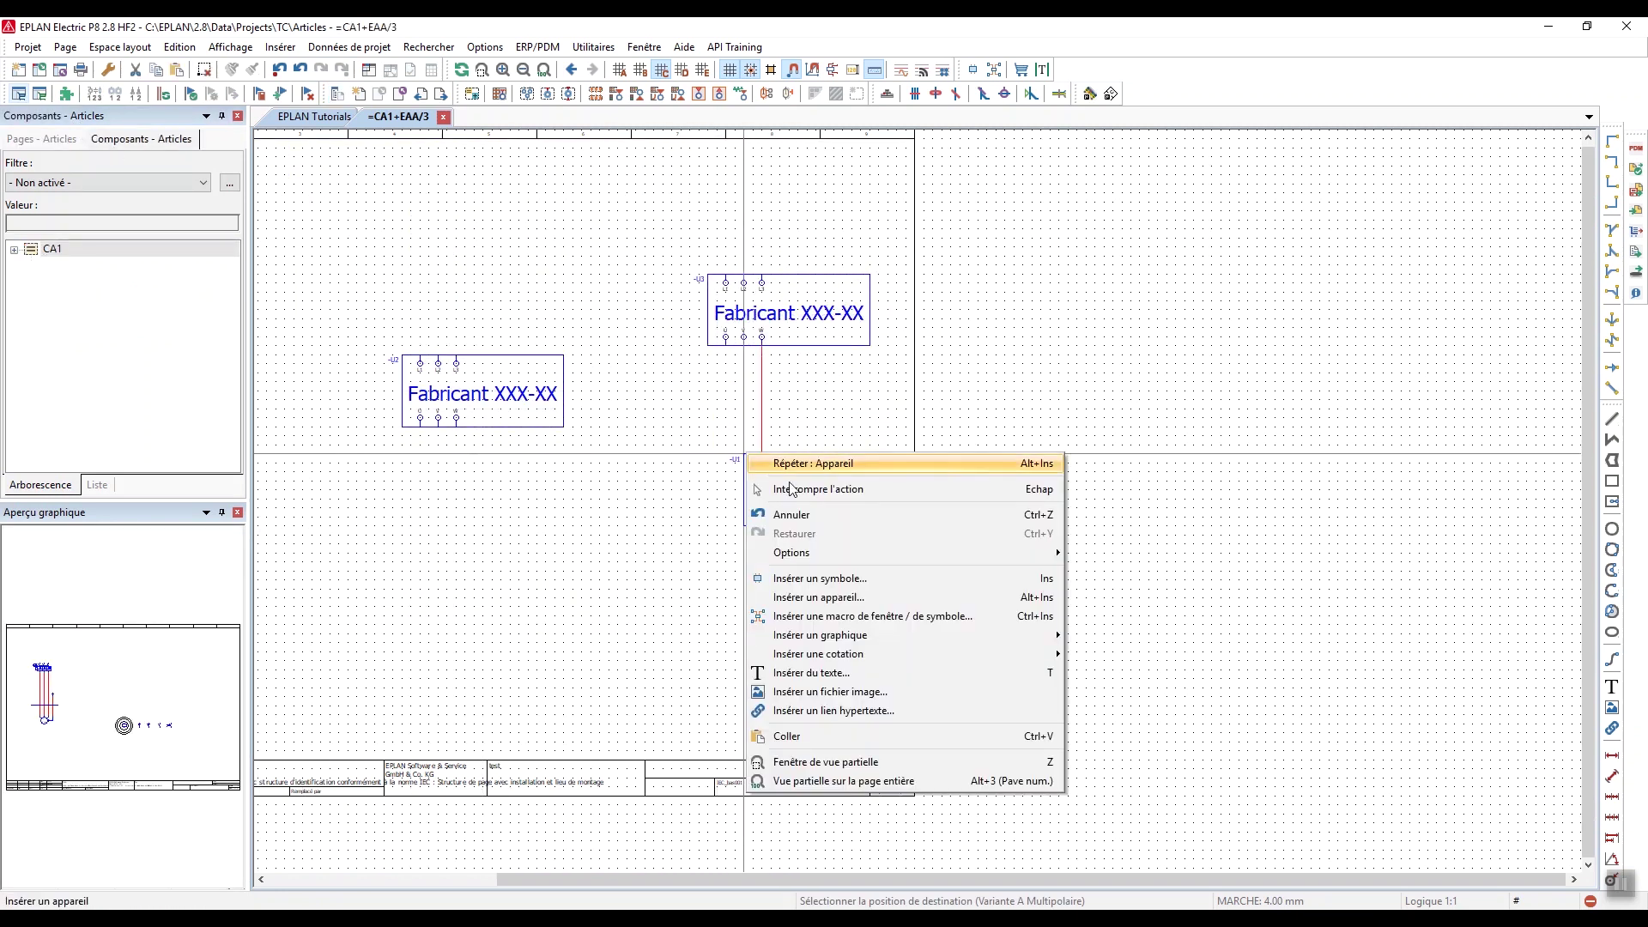
click(777, 488)
Synchronise the selected device U3 with the component navigator and compare its functions with those of device U2
right_click(704, 289)
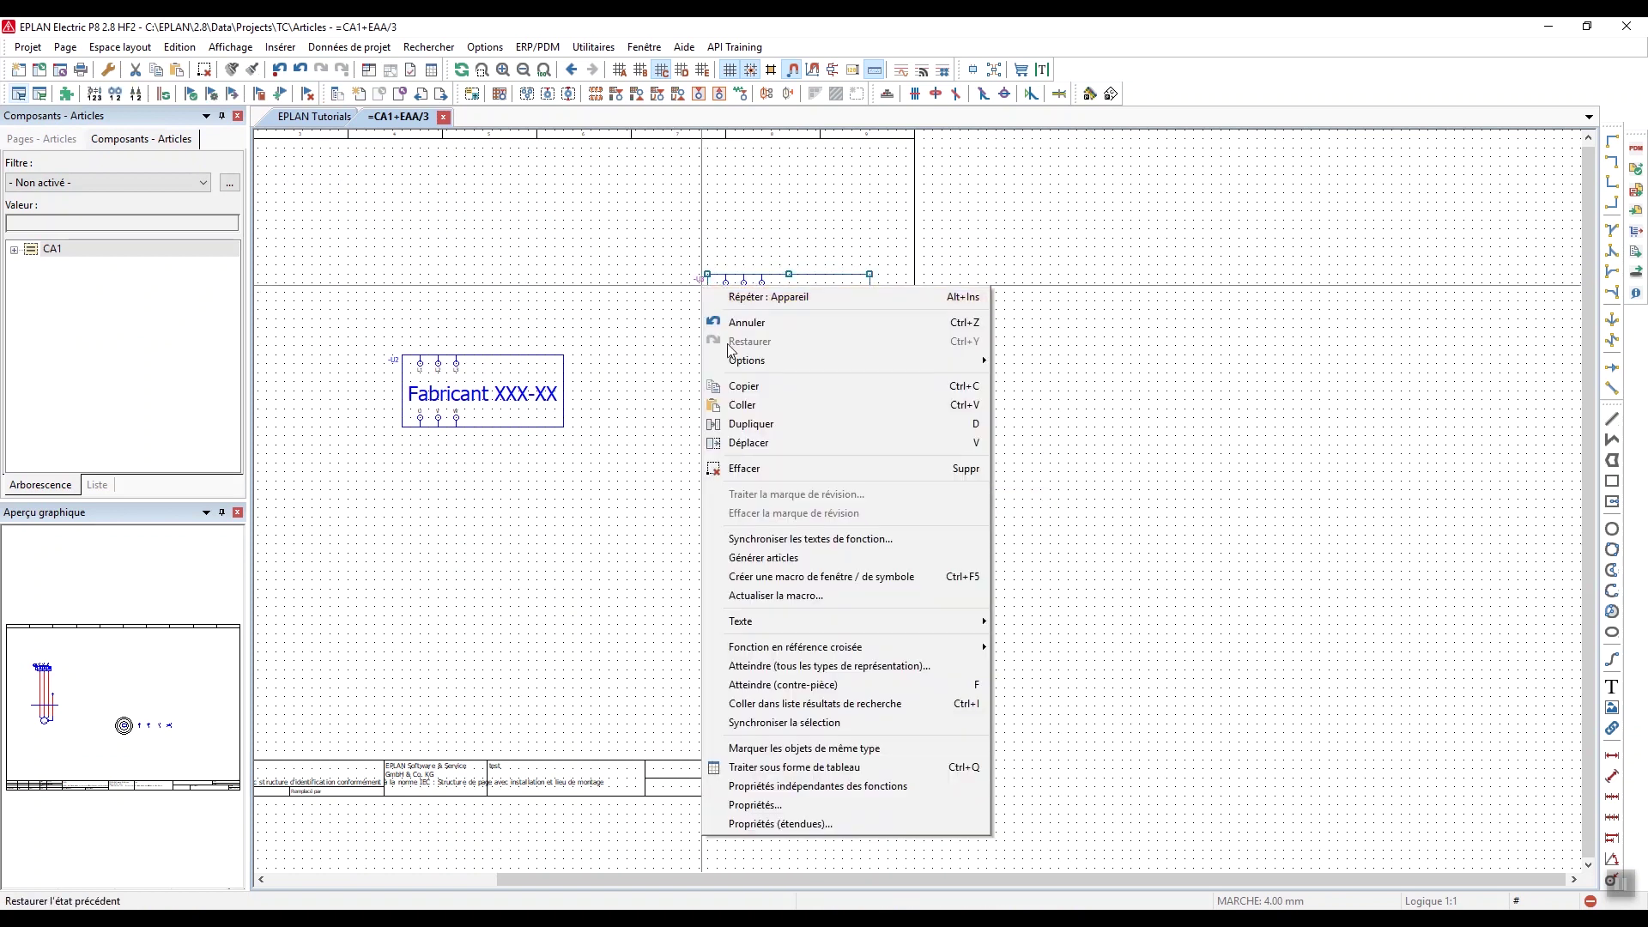
click(794, 720)
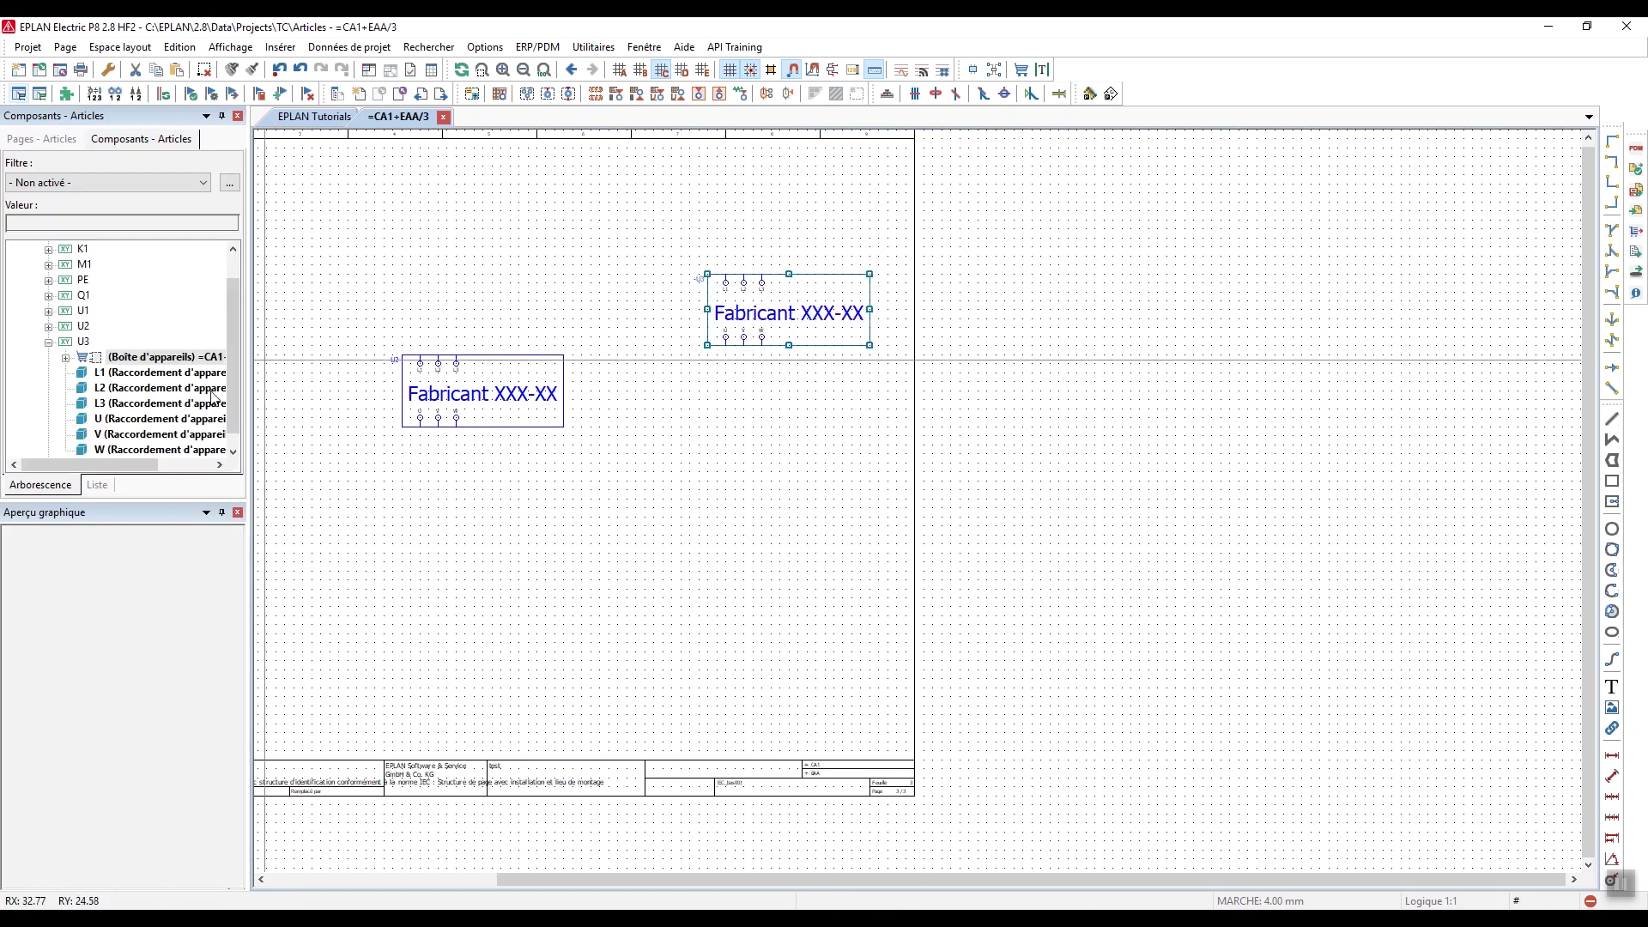
drag(227, 321, 226, 275)
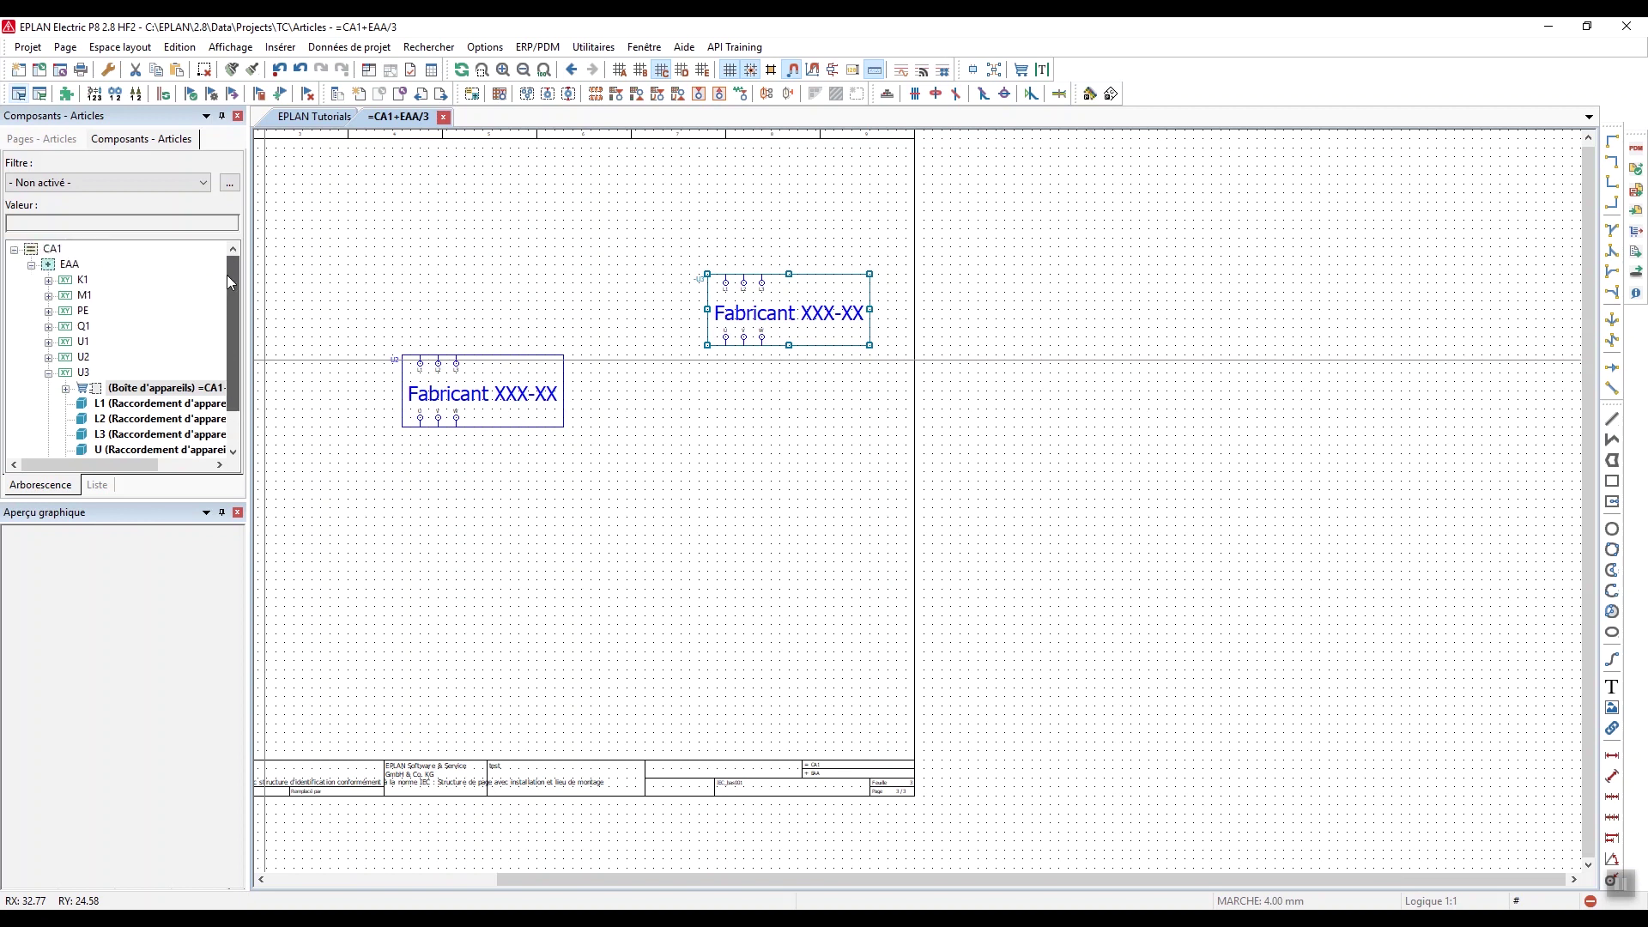
click(47, 357)
mouse_move(229, 321)
mouse_down()
mouse_move(227, 383)
mouse_move(230, 344)
mouse_up()
middle_drag(425, 369, 555, 321)
scroll(533, 357, up, 1)
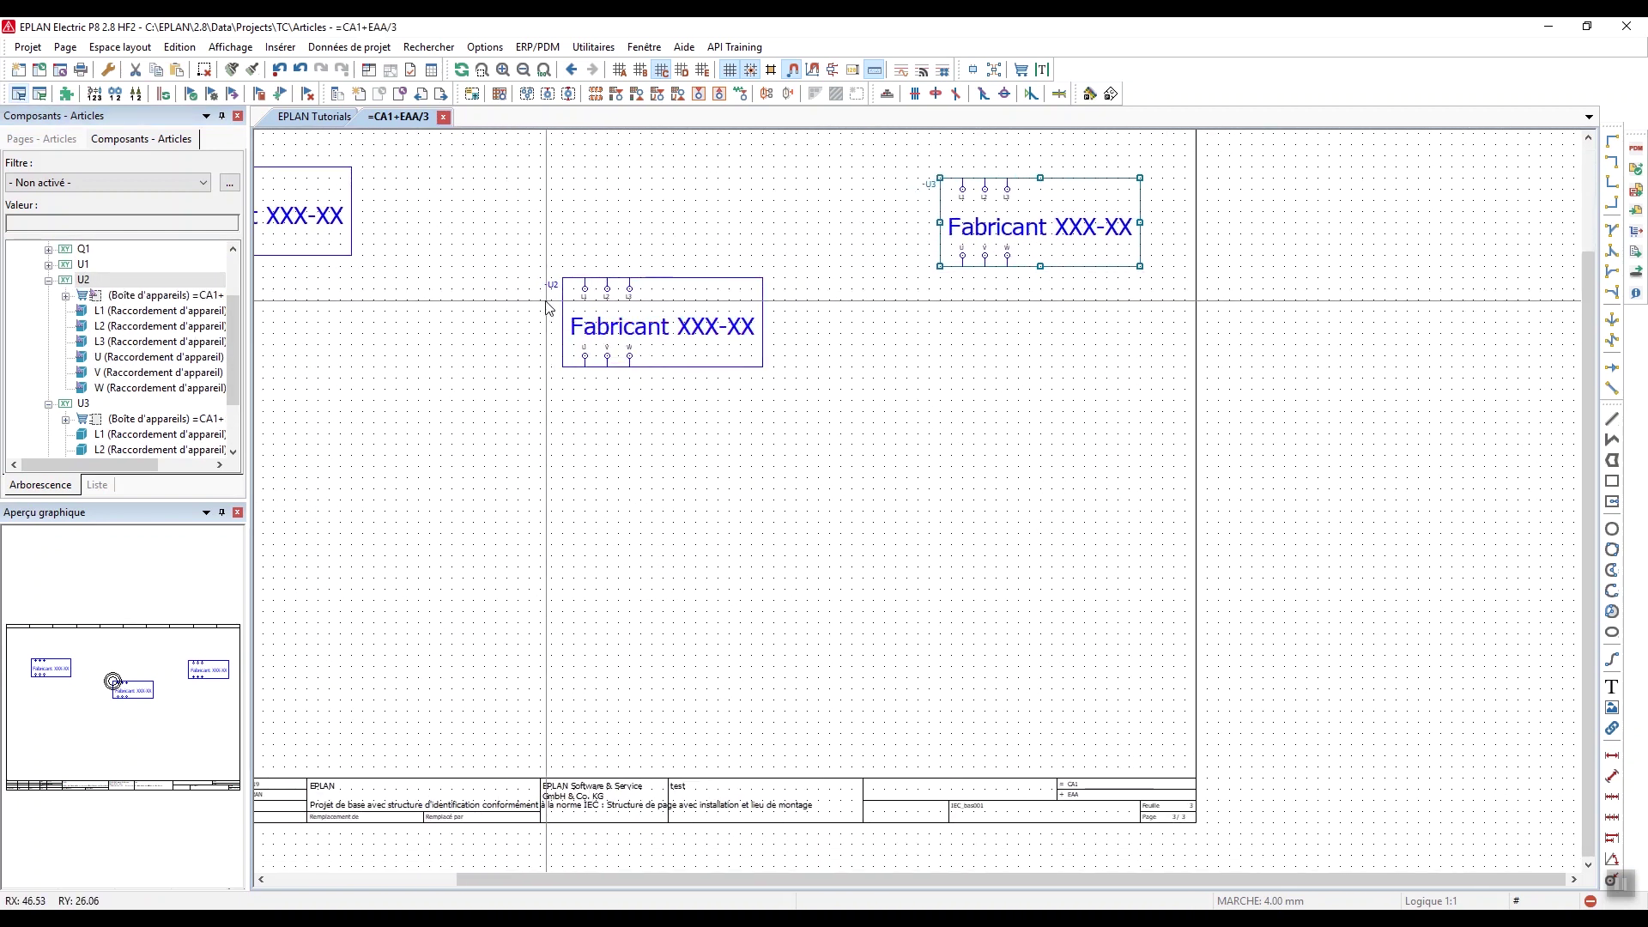
click(558, 286)
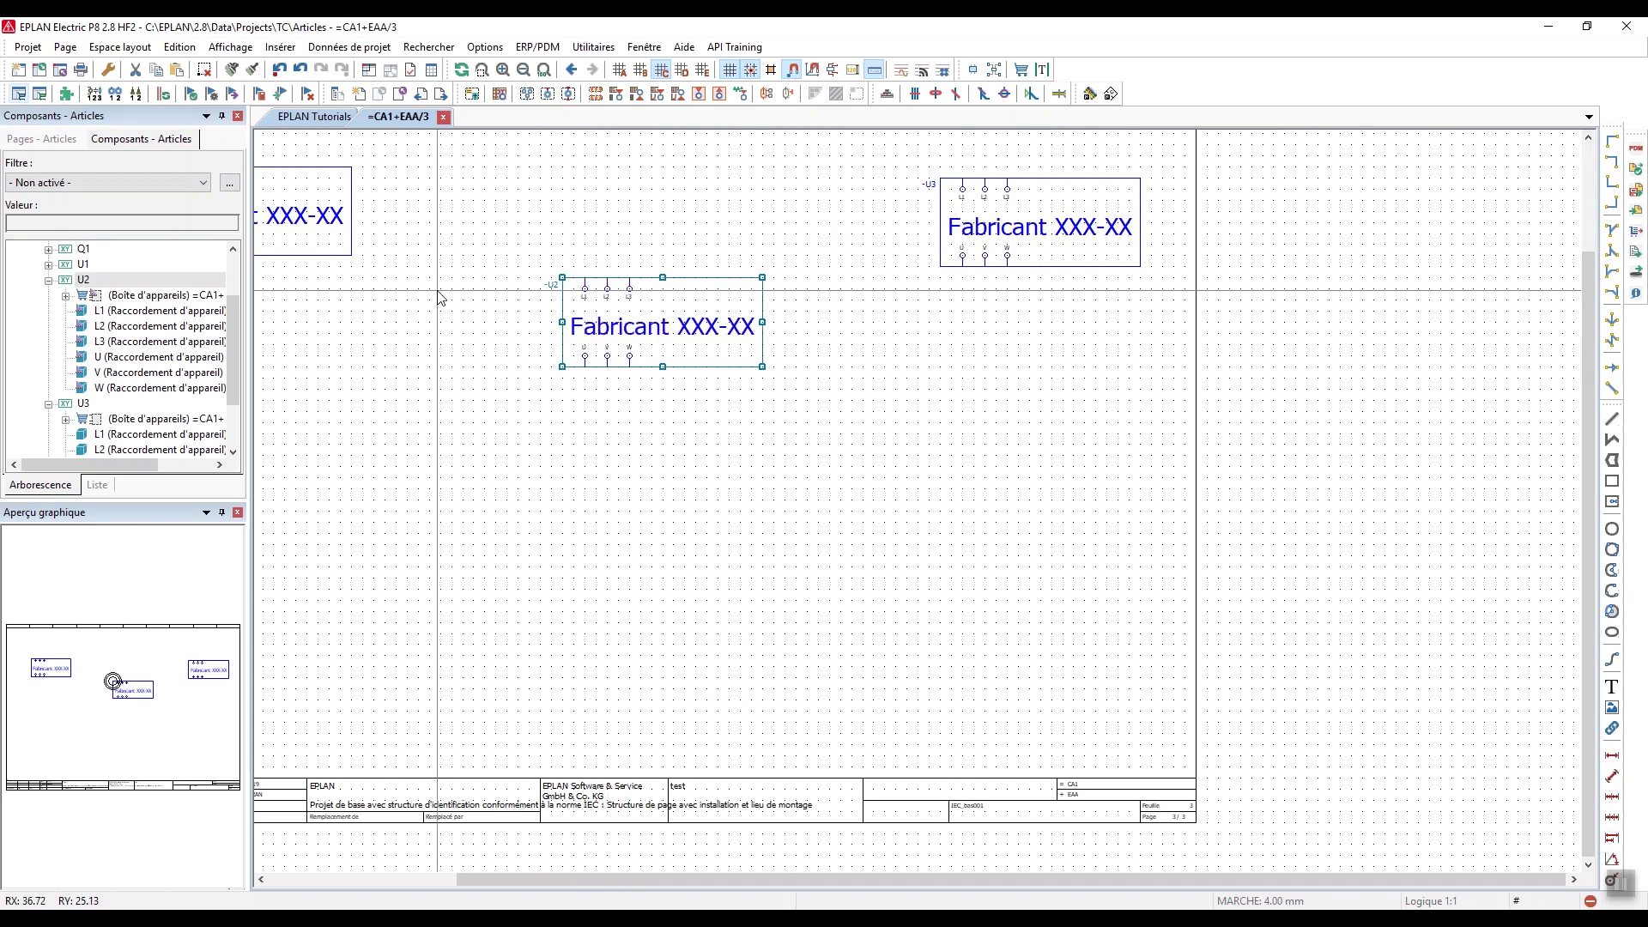
middle_drag(982, 292, 963, 340)
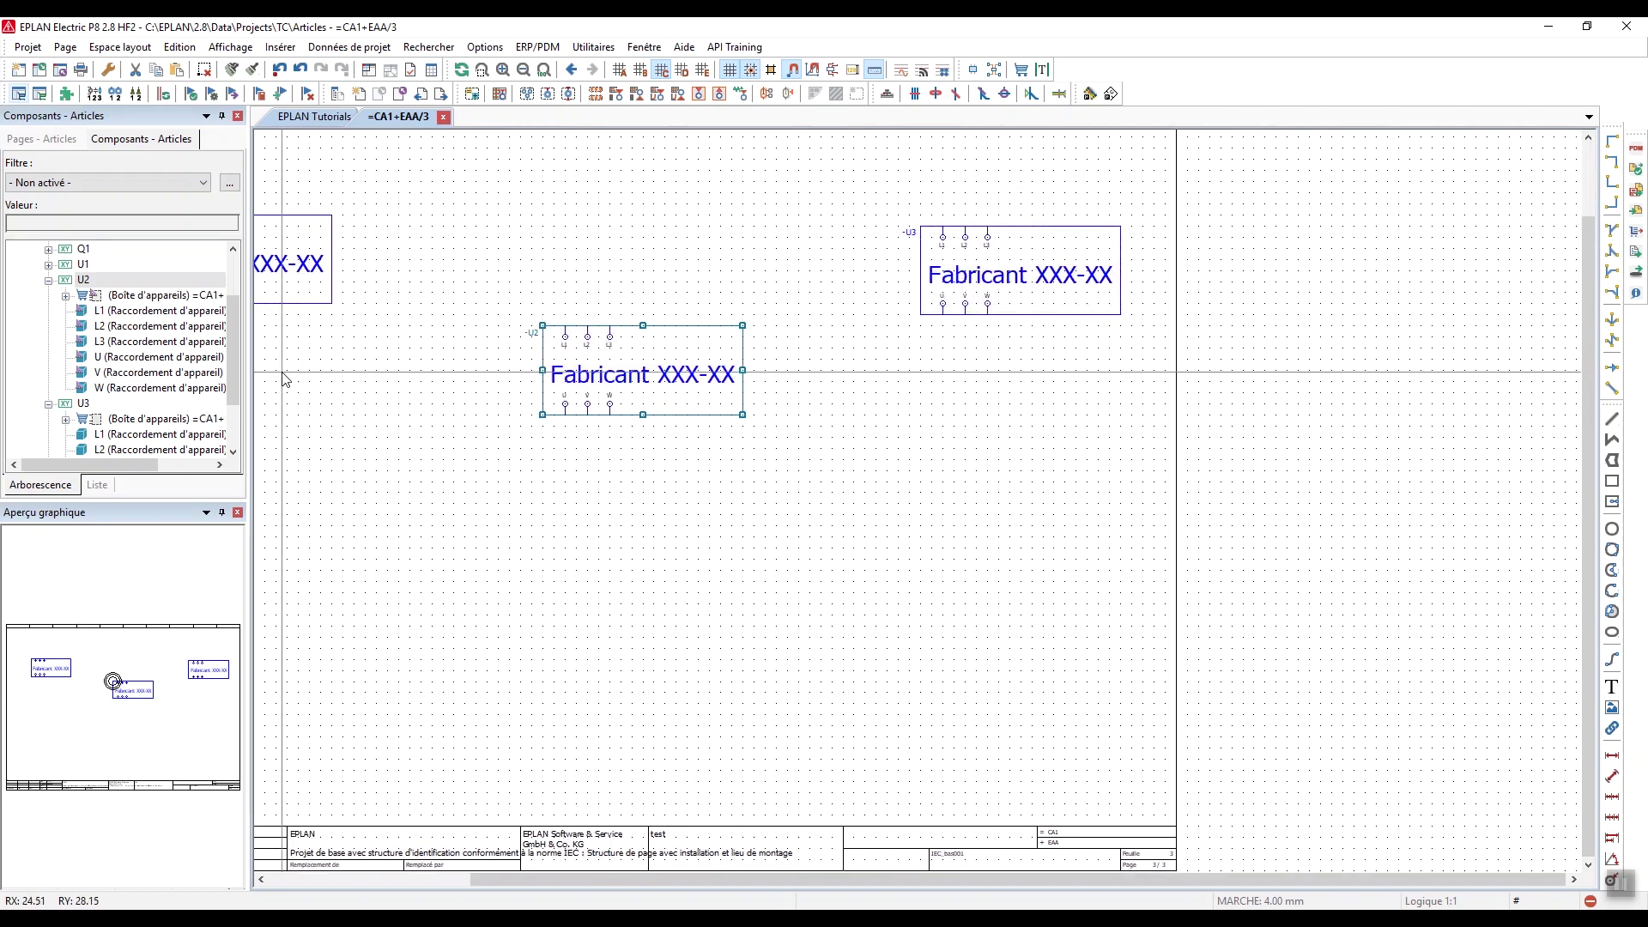
drag(230, 347, 228, 385)
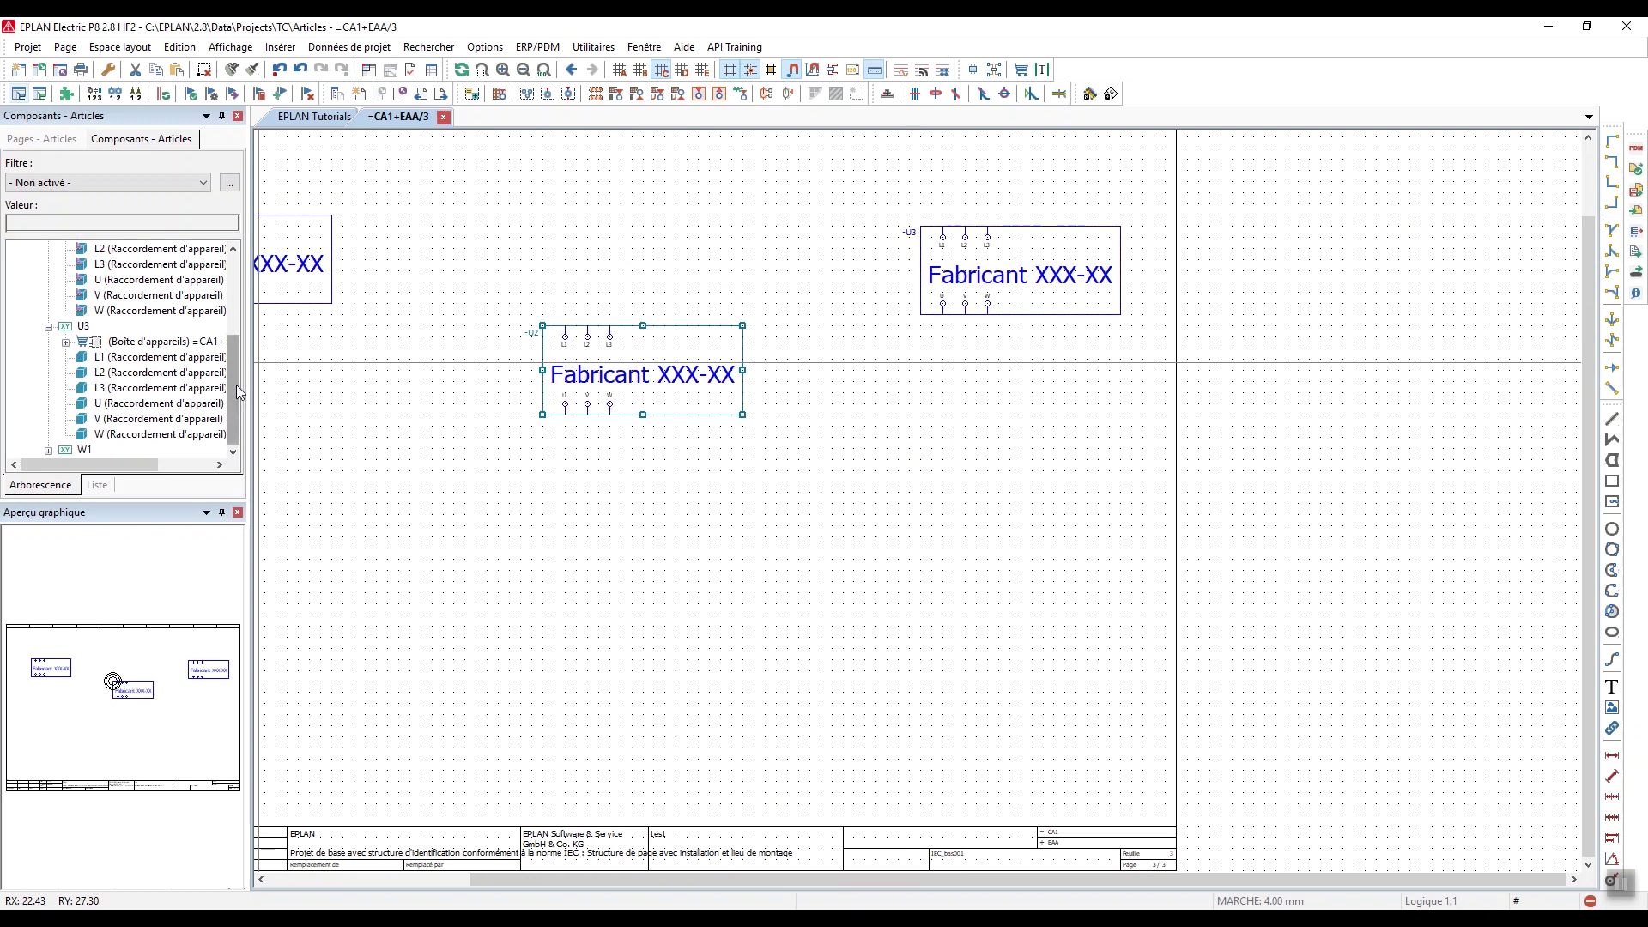
Delete the placed device U3 with all its connection points from the page
drag(232, 388, 232, 309)
drag(1116, 416, 912, 175)
key(Delete)
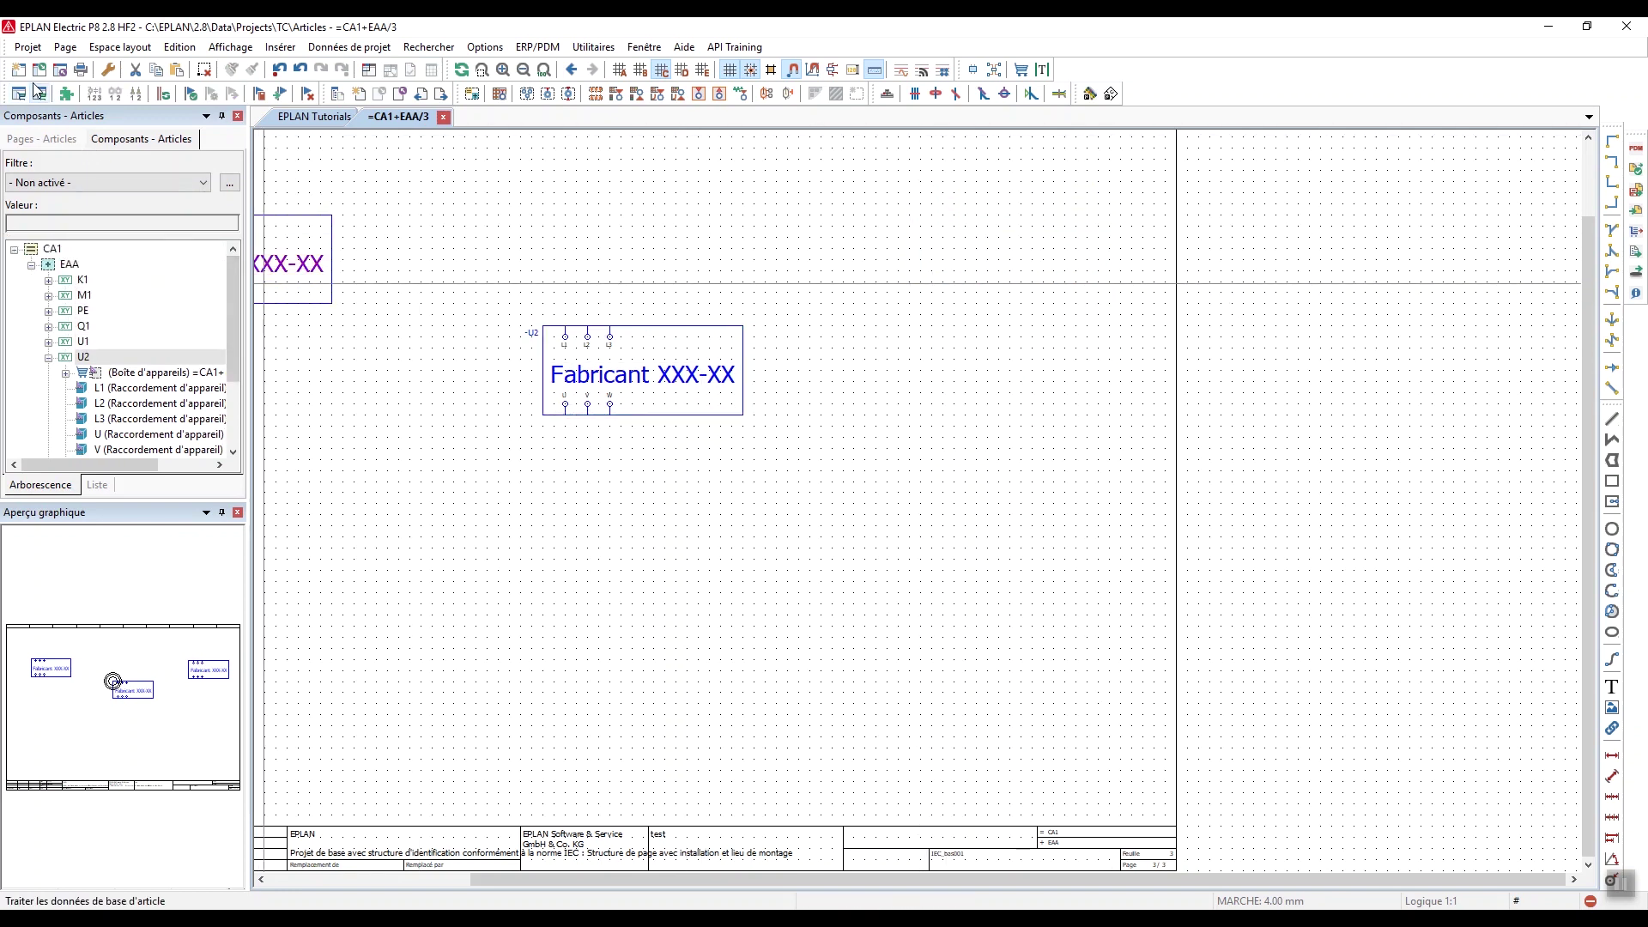
Reopen the article management and check the macro assigned to article Test05
click(20, 92)
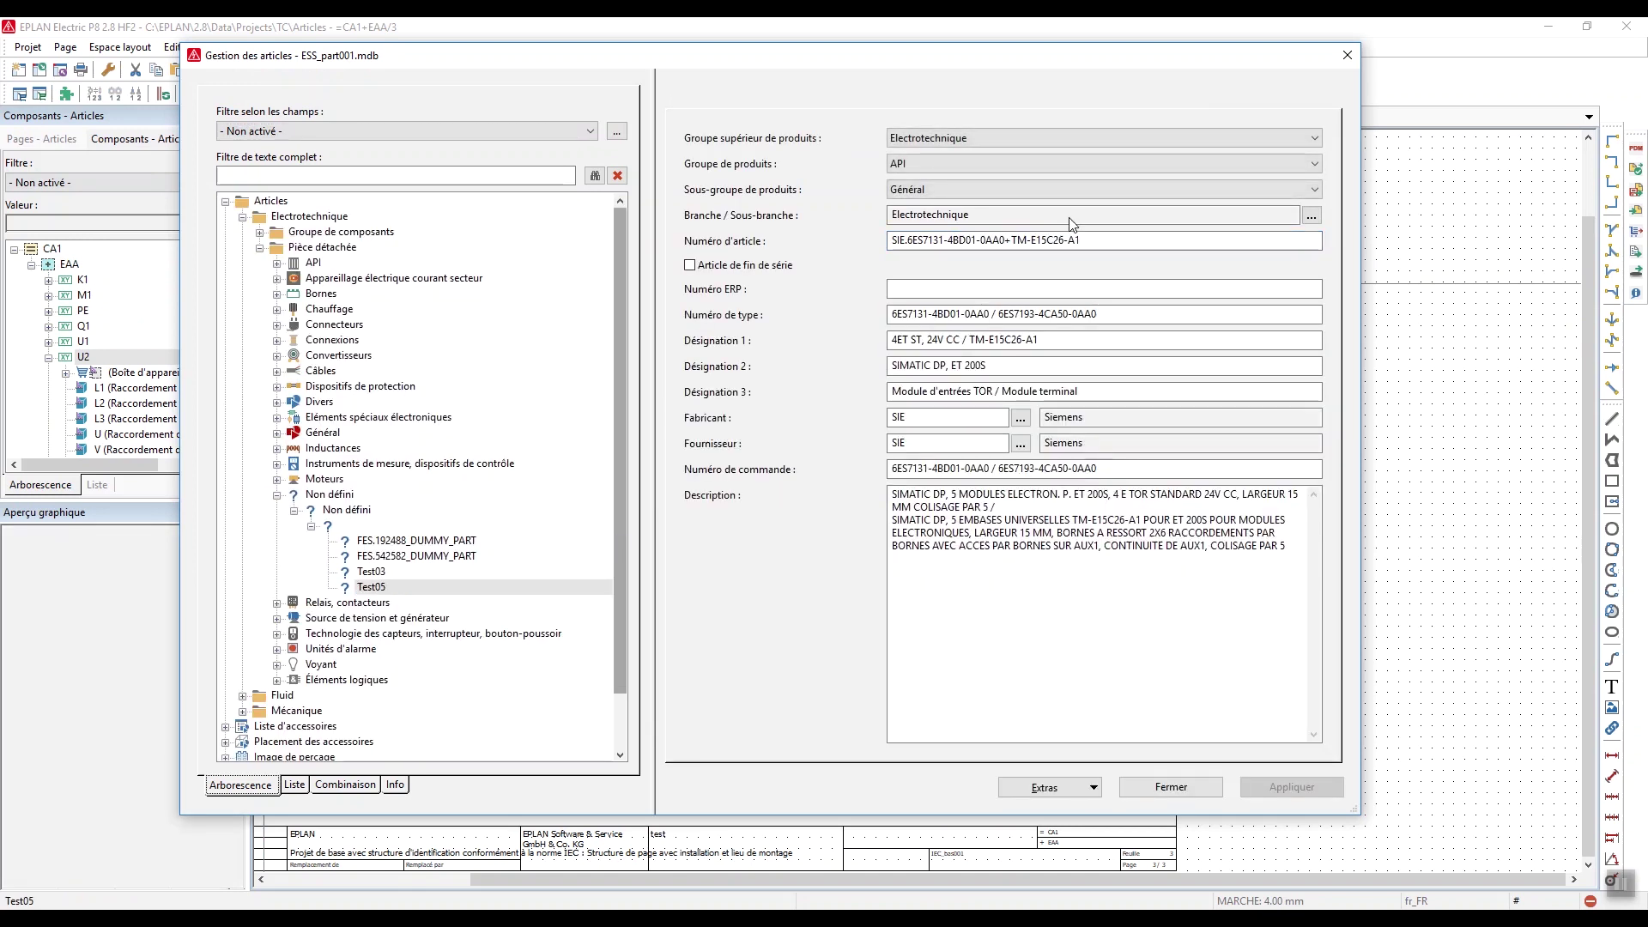
click(1001, 103)
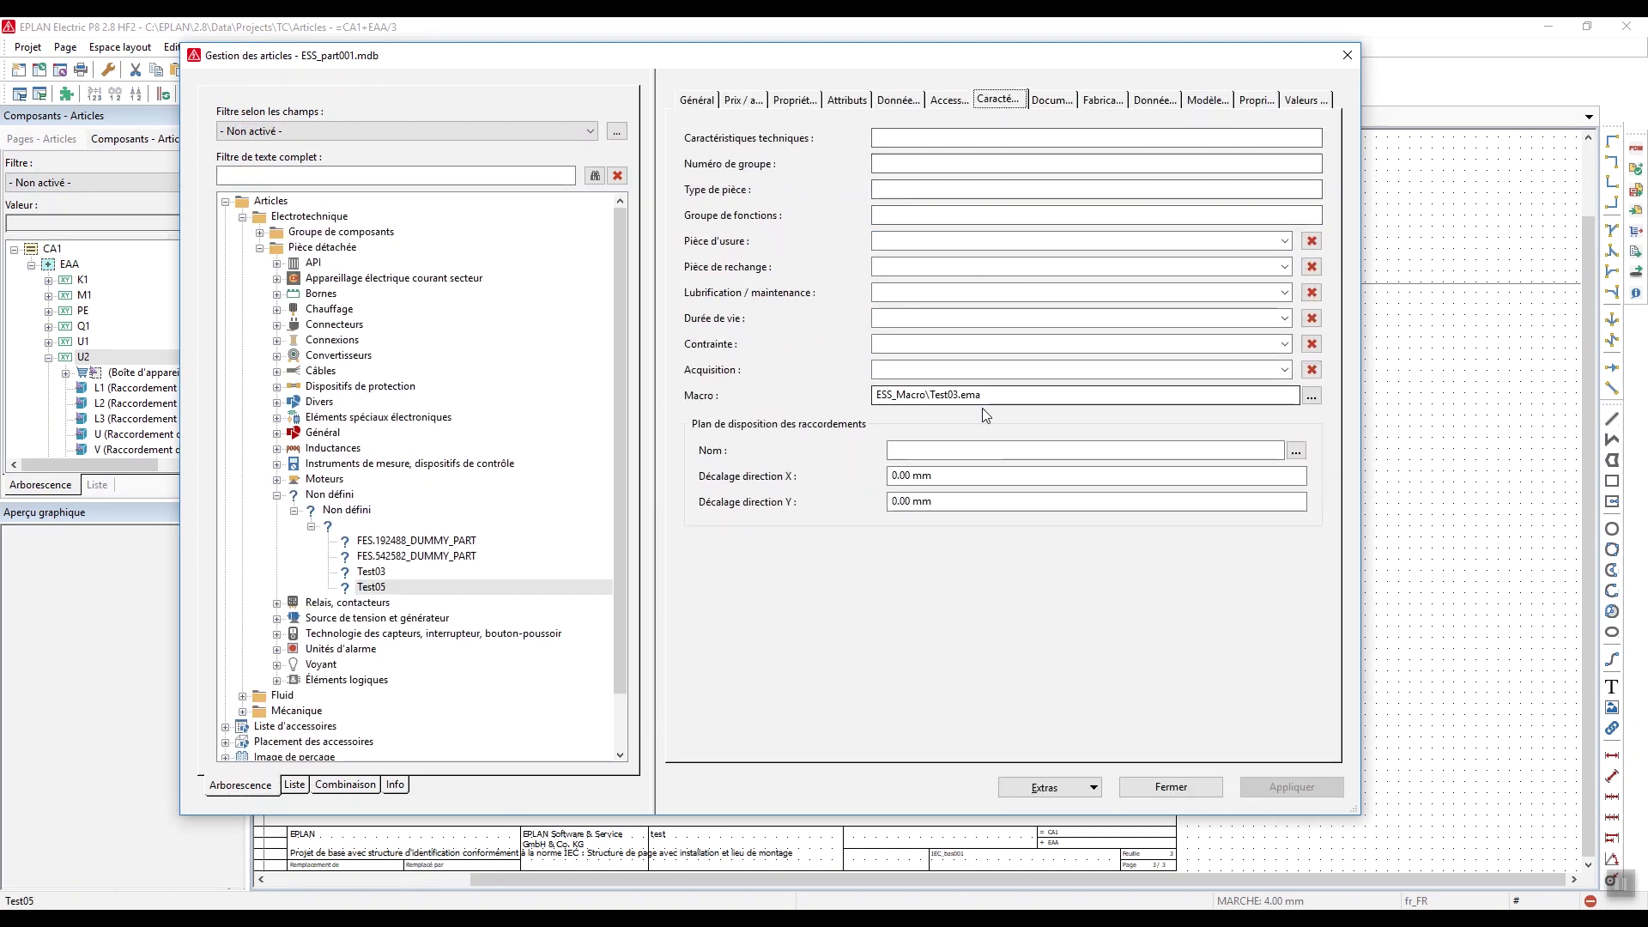
drag(983, 398, 862, 398)
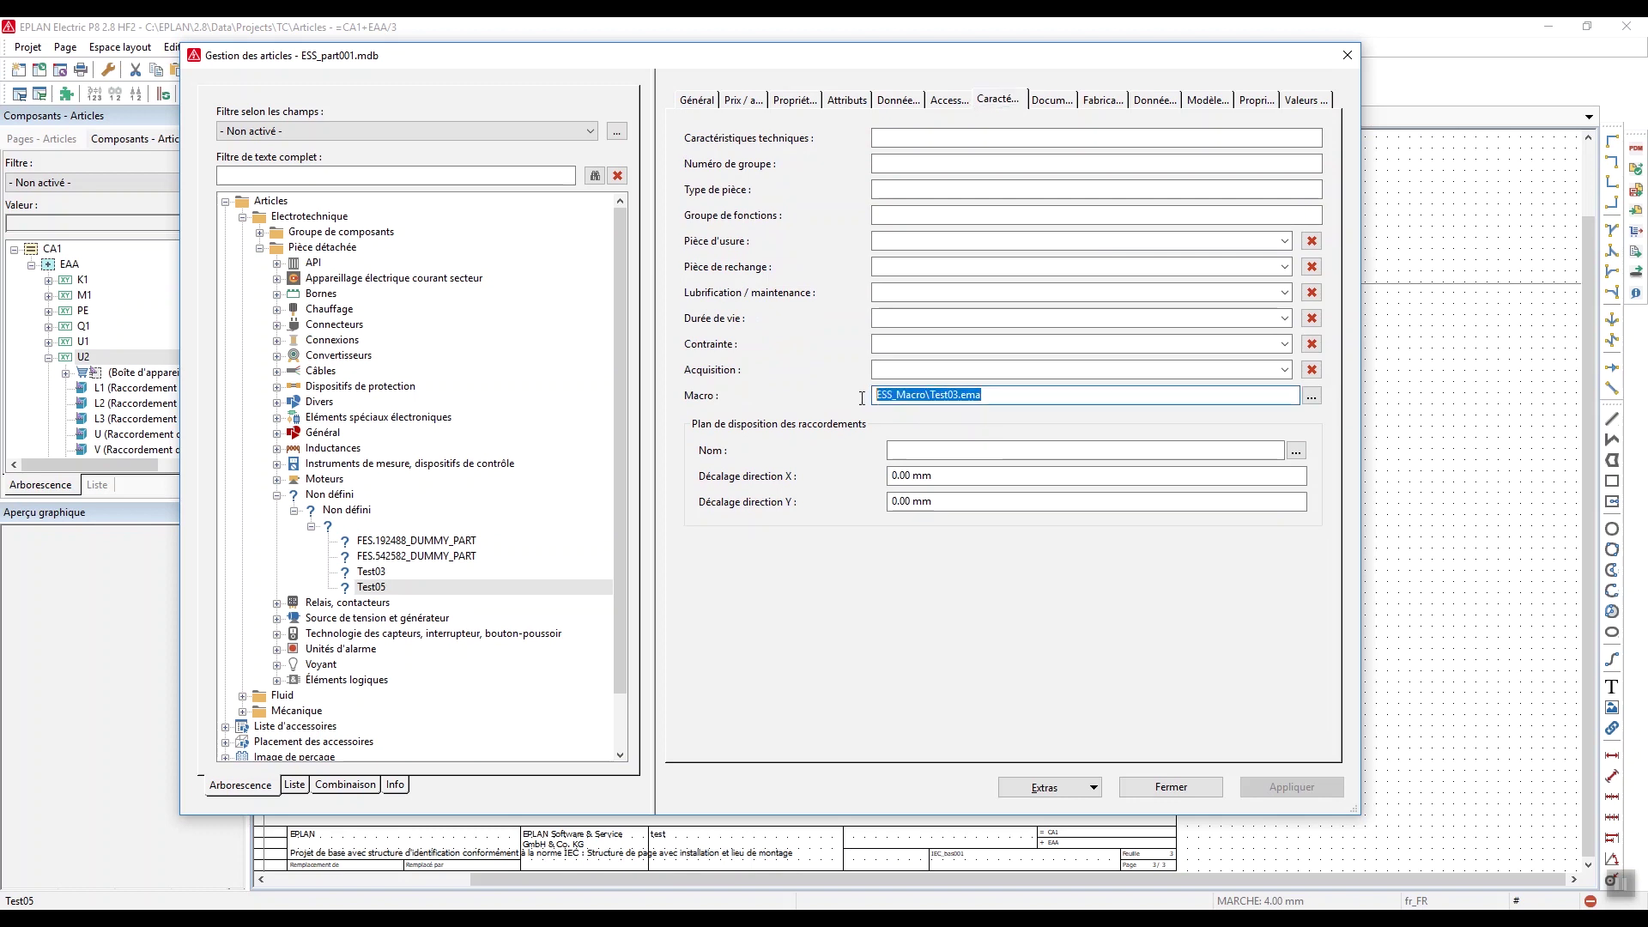
Assign function templates to article Test05 with the option limited to articles without templates, and synchronise the article data to the project
click(1207, 100)
right_click(377, 591)
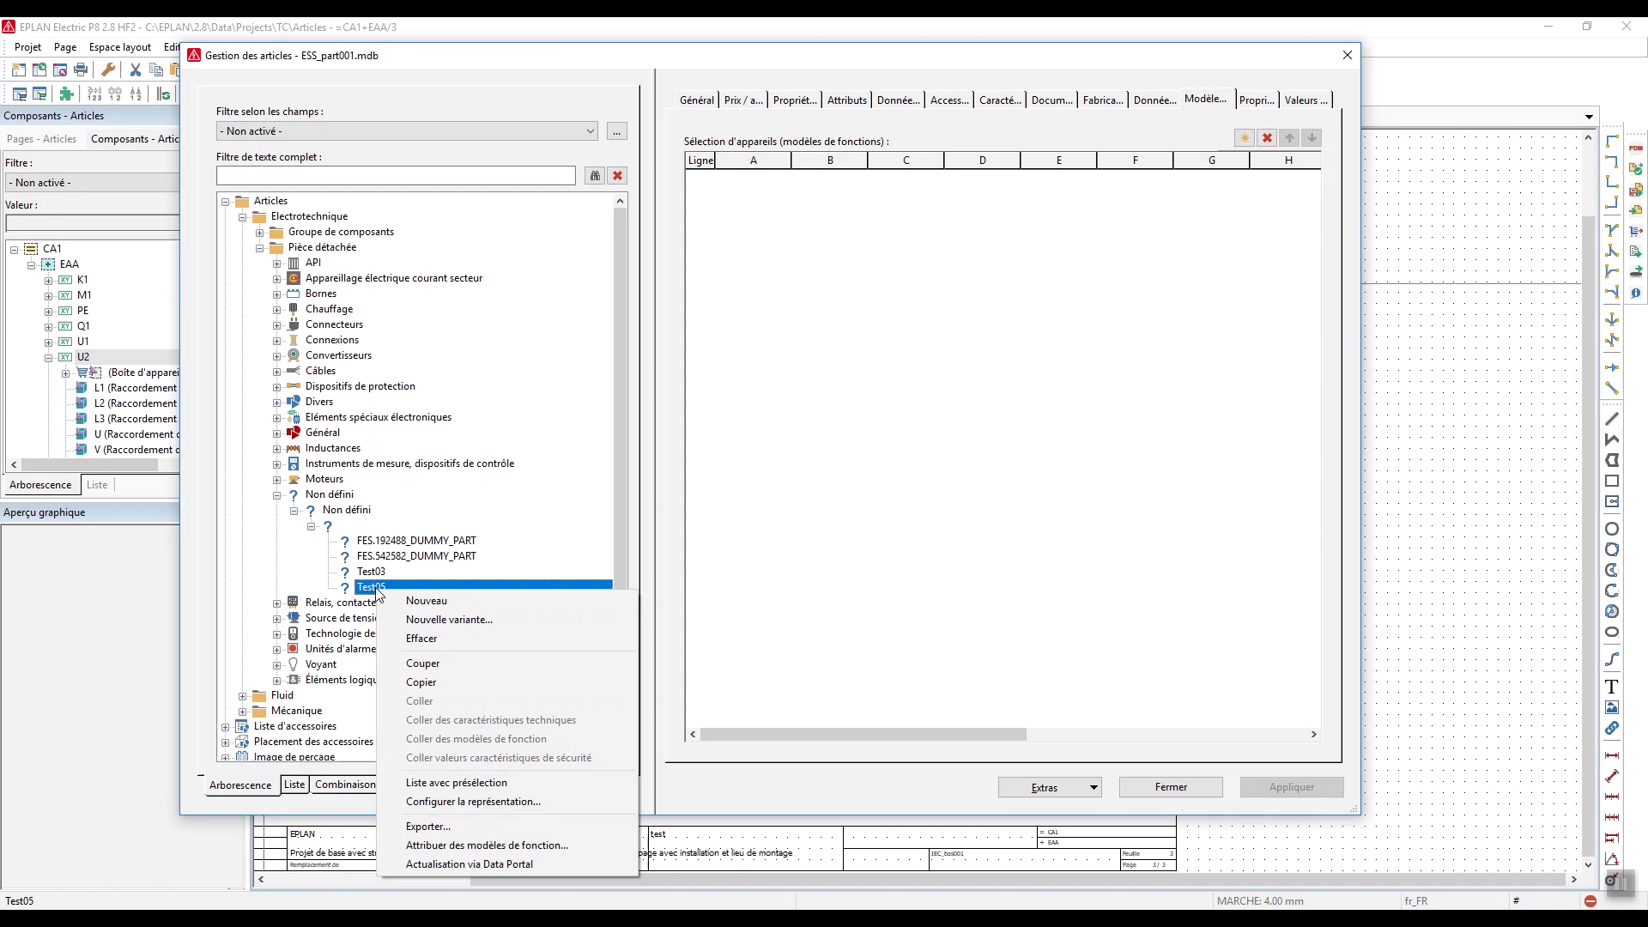
click(470, 847)
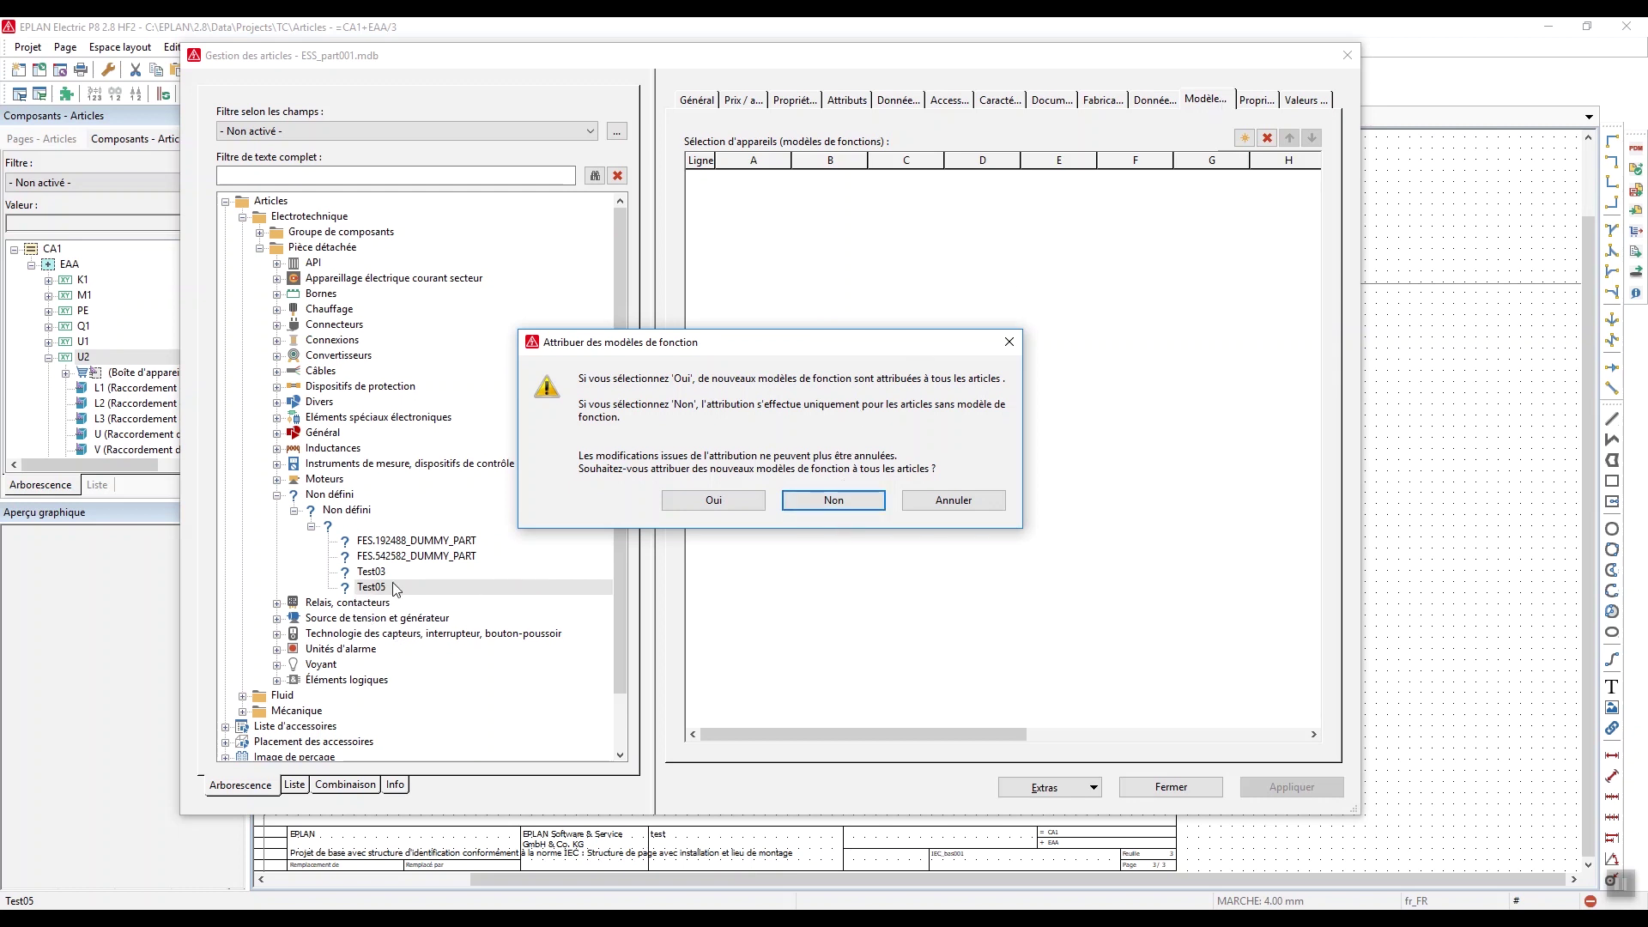
click(831, 501)
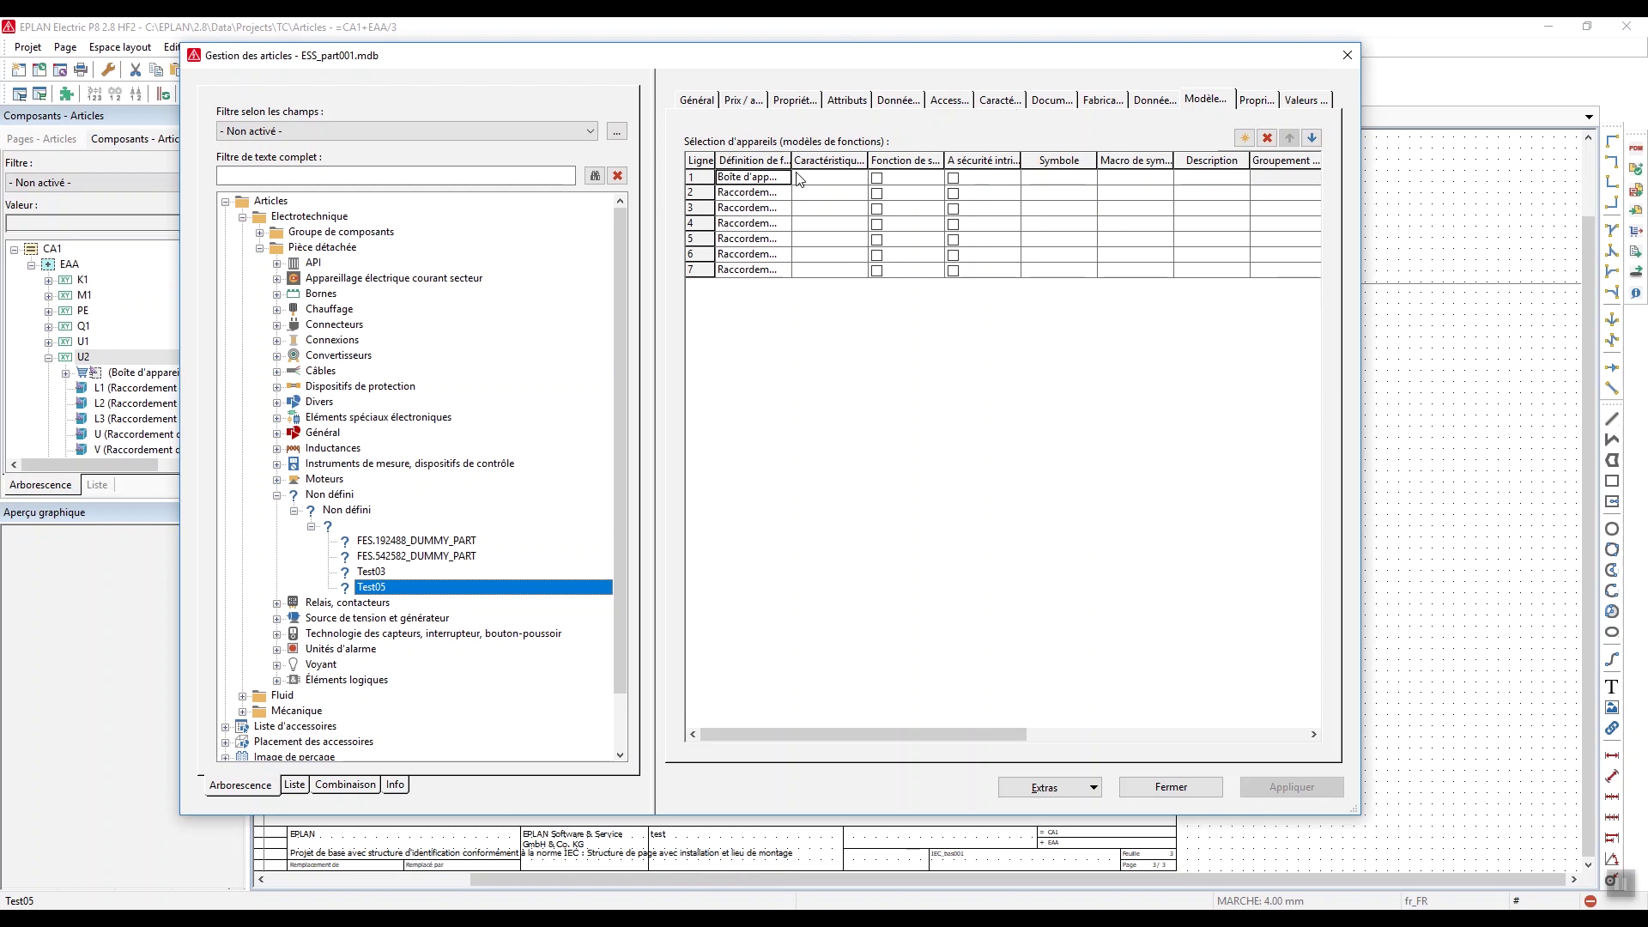
drag(789, 159, 837, 160)
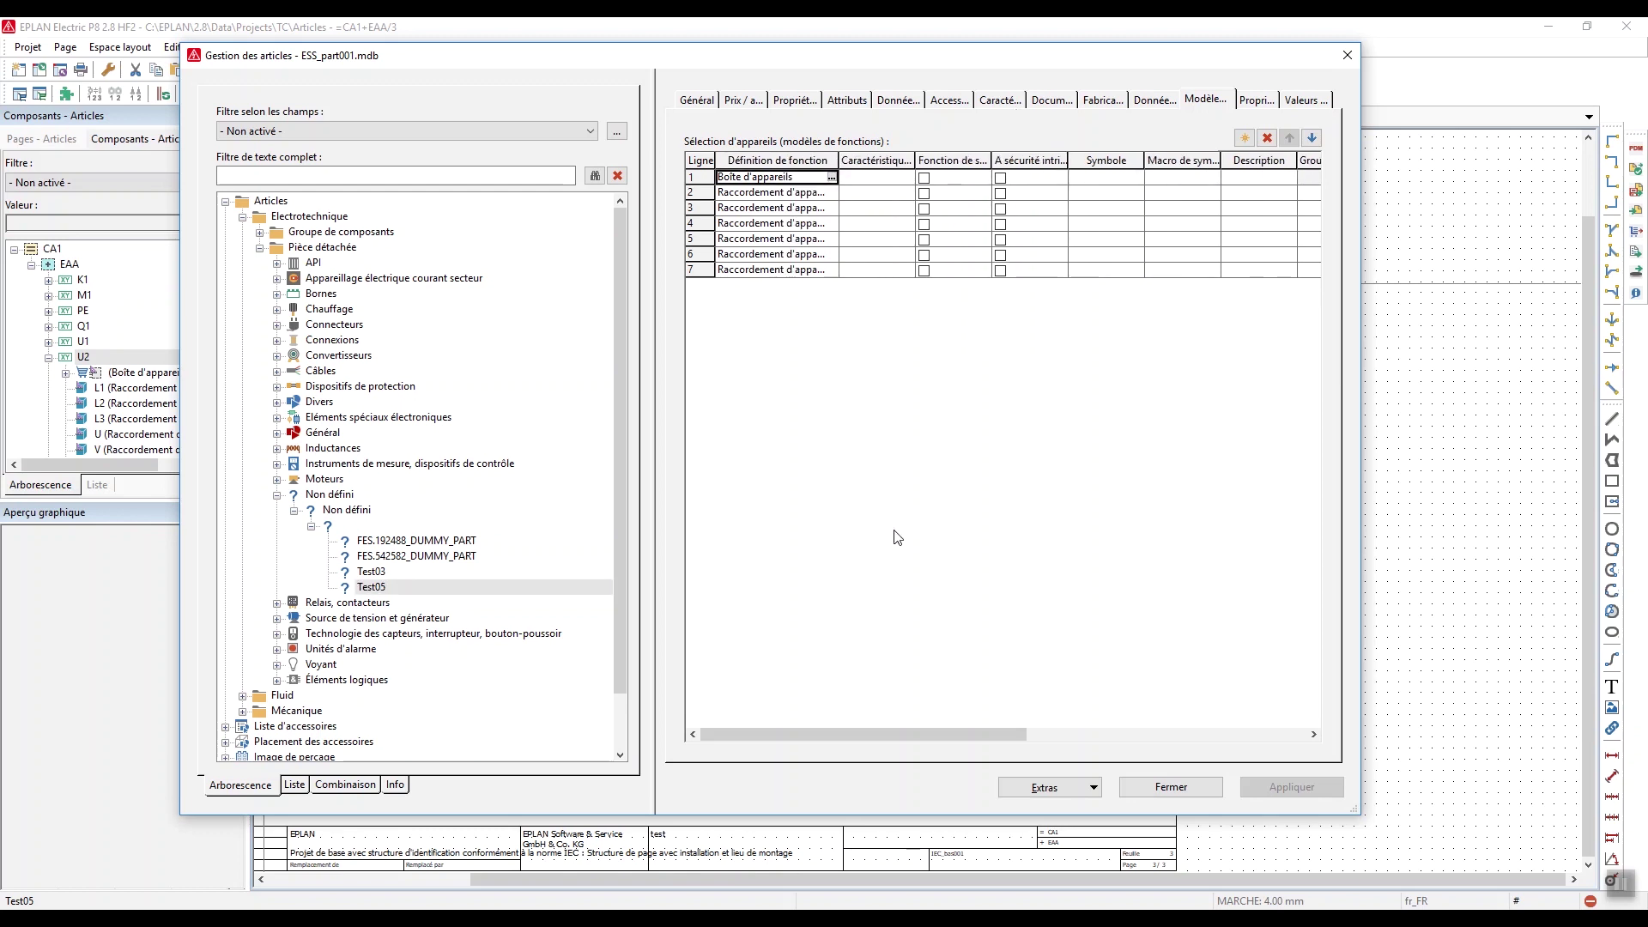
click(1150, 786)
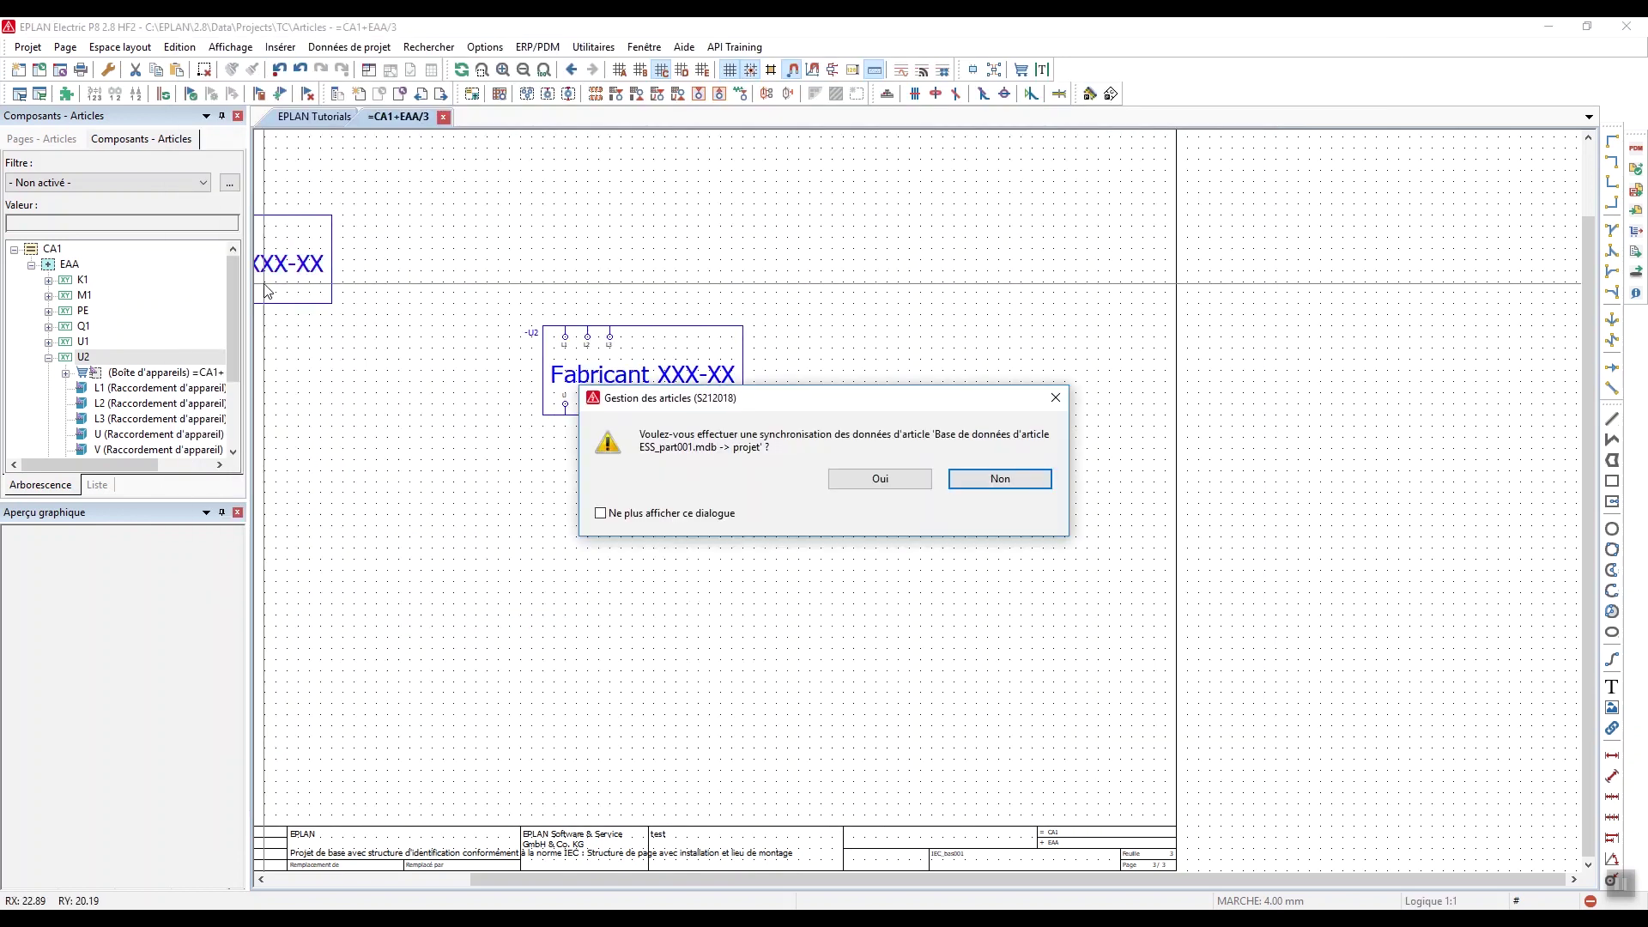
click(856, 482)
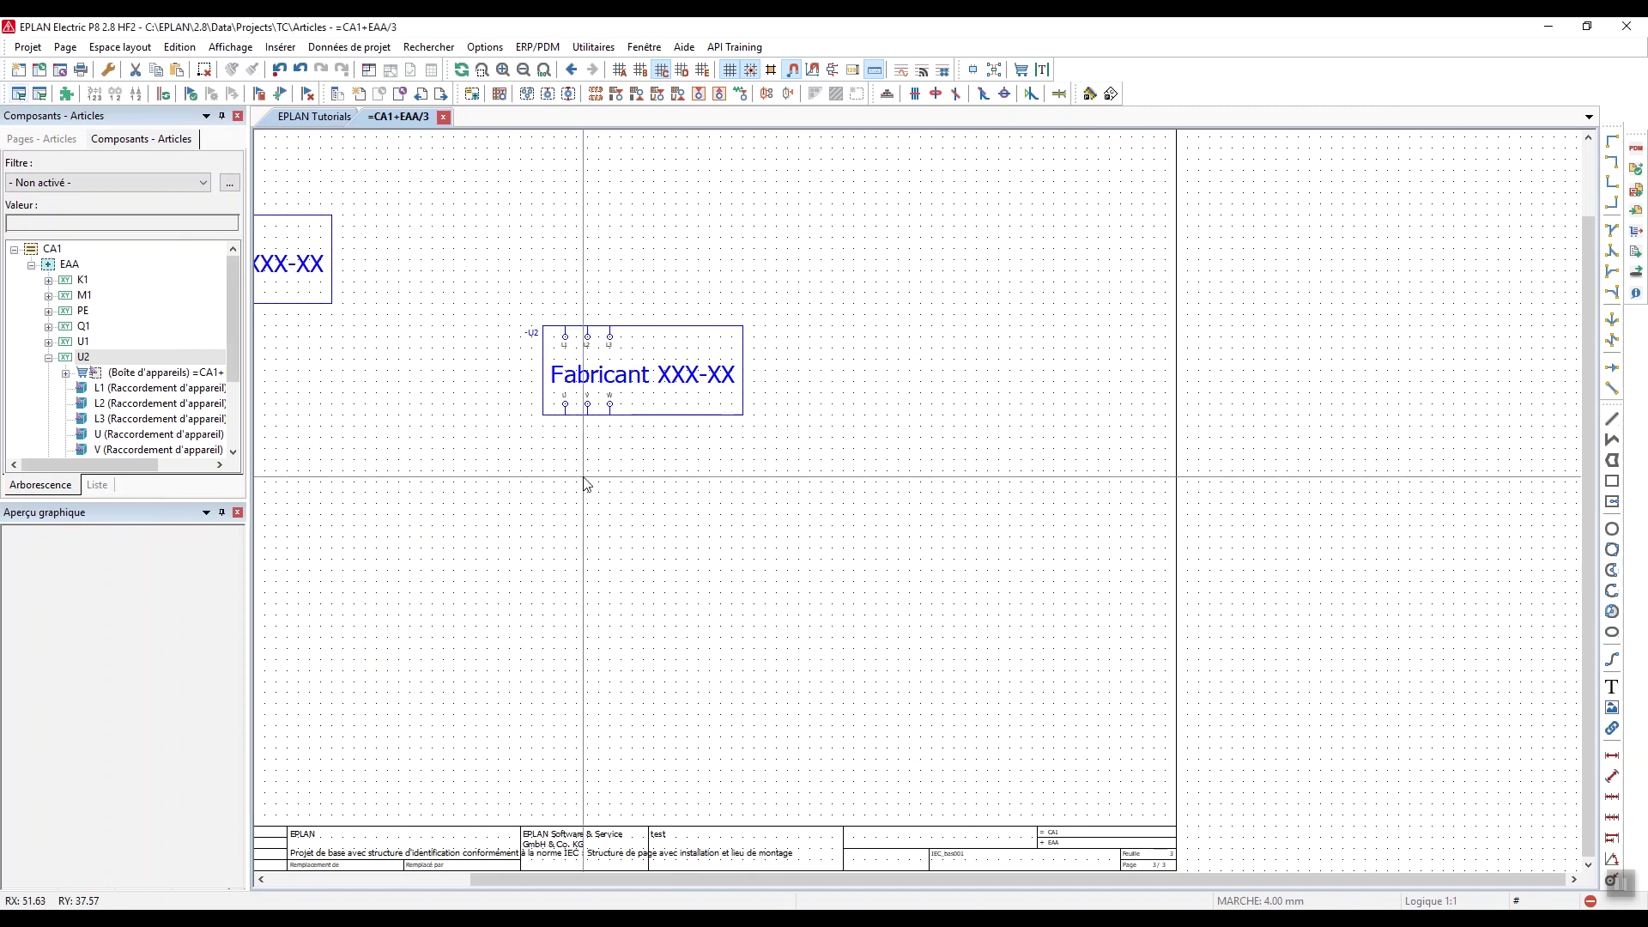
Insert article Test05 as a new device to the right of U2, accept the proposed numbering mode and end the placement
middle_drag(898, 532, 801, 478)
right_click(802, 475)
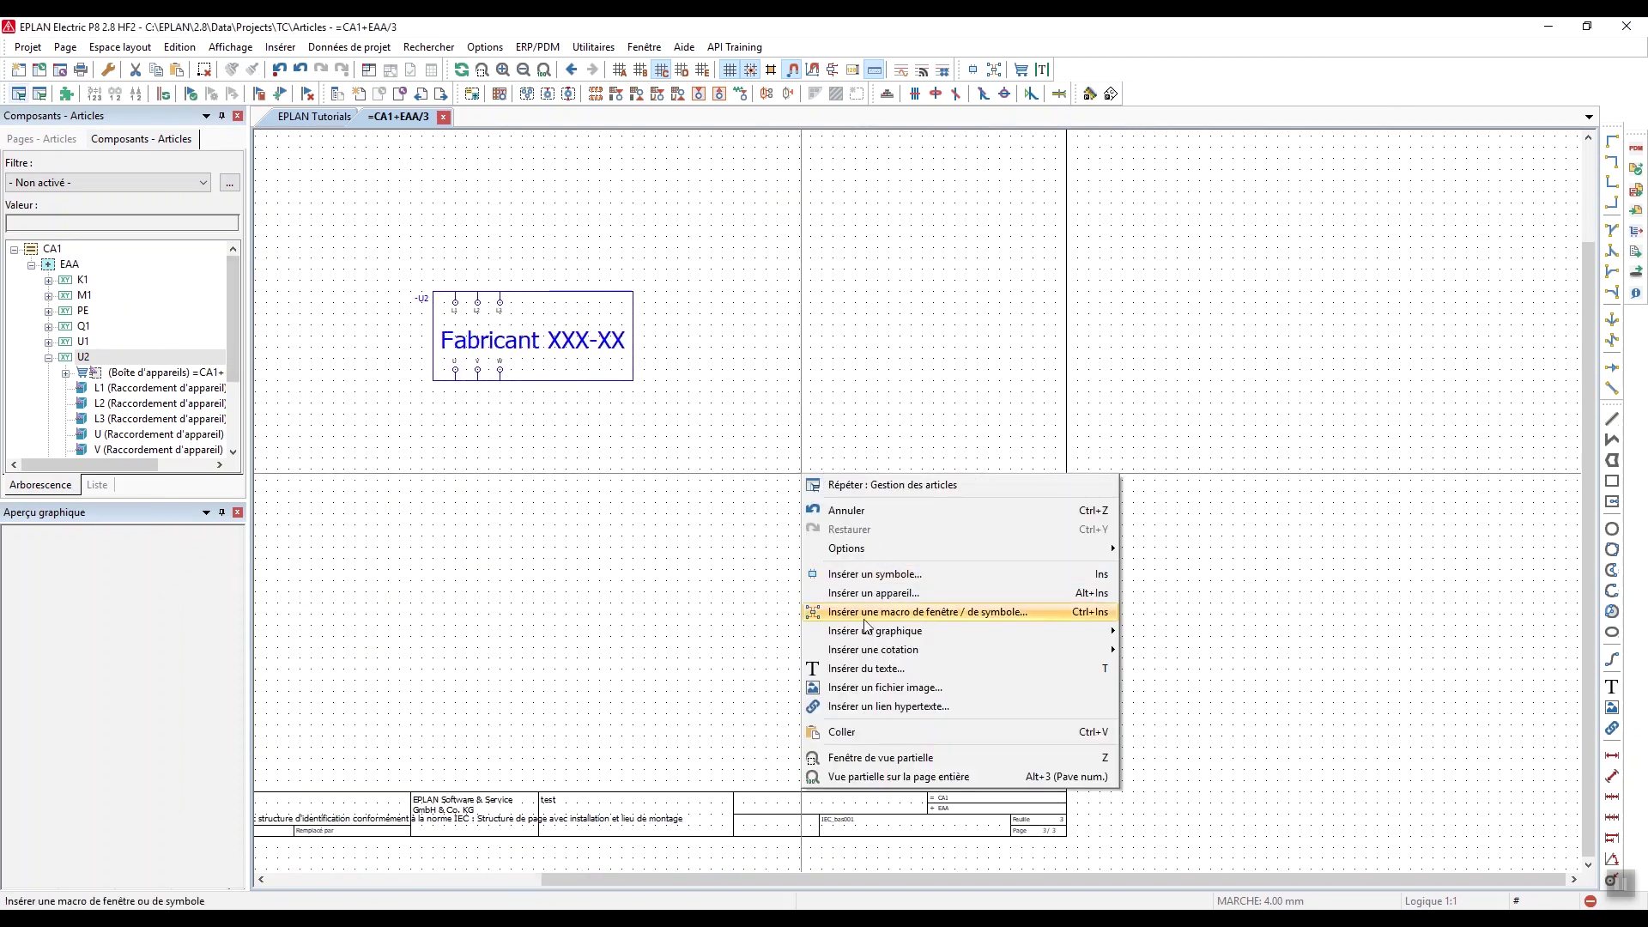
click(884, 600)
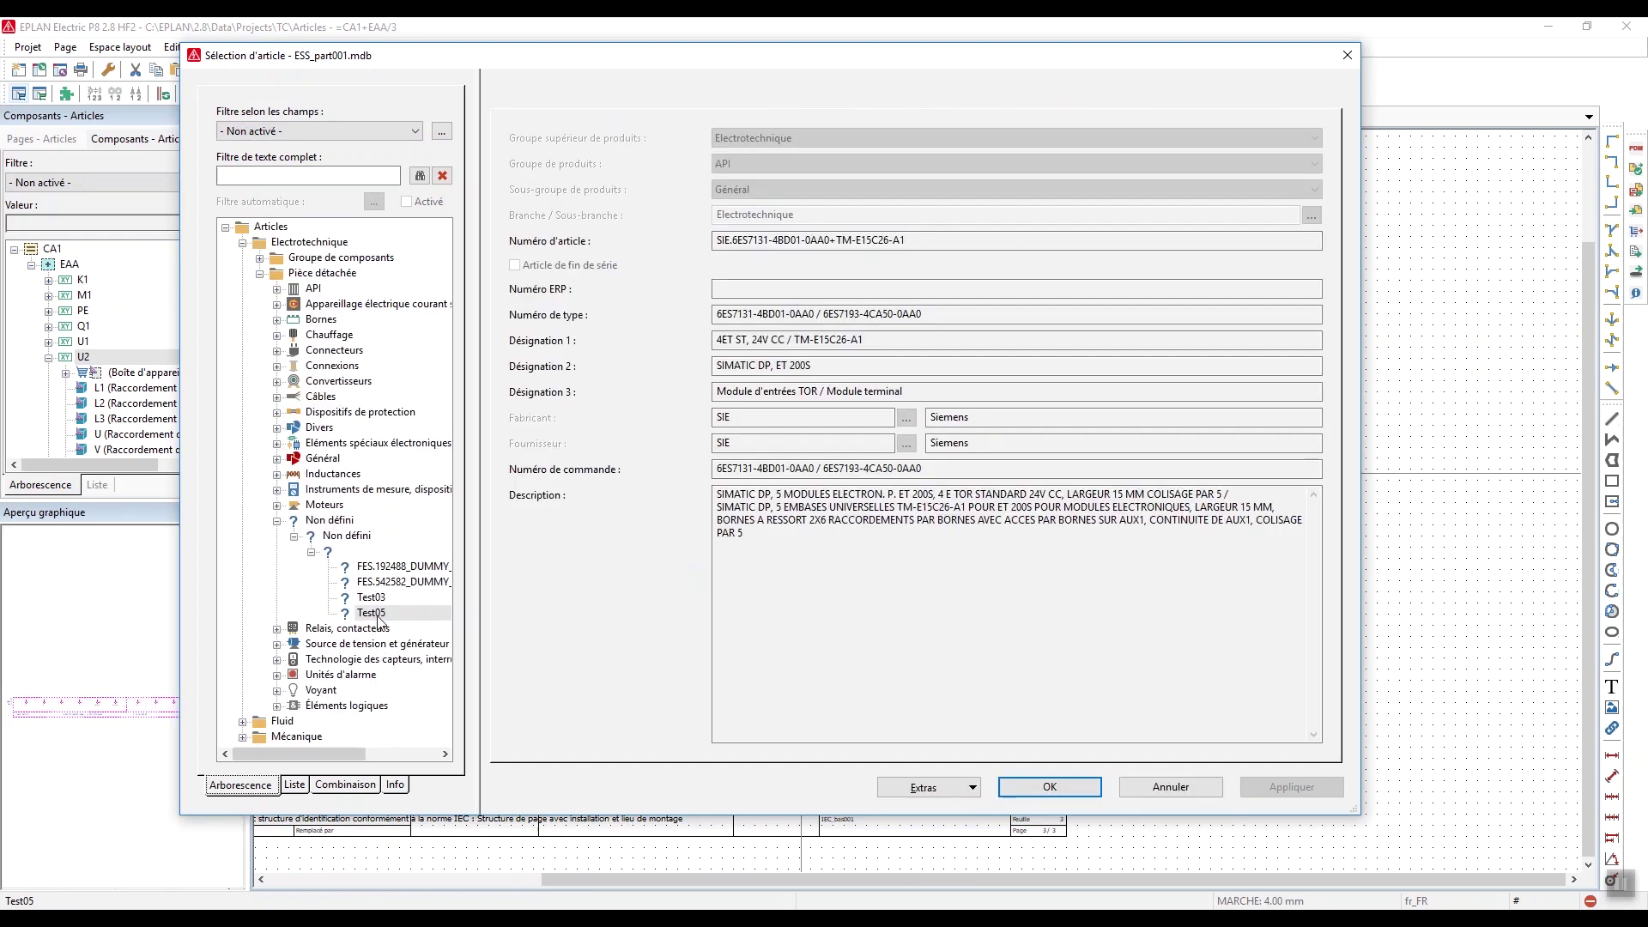
click(372, 613)
click(1049, 786)
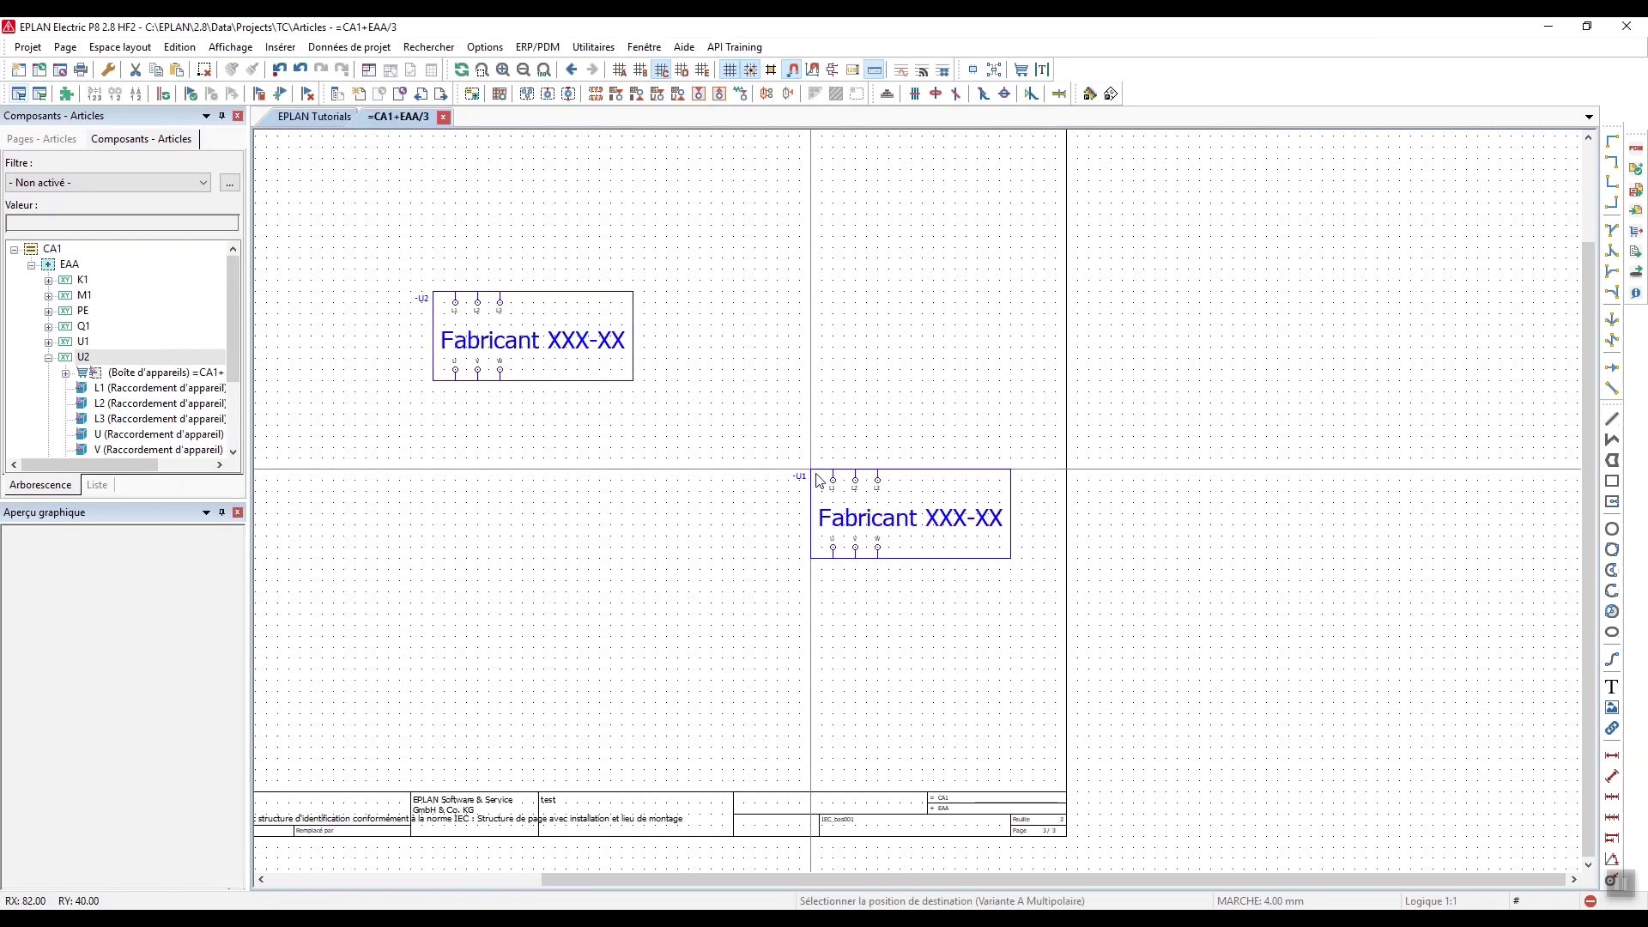
click(803, 327)
click(777, 570)
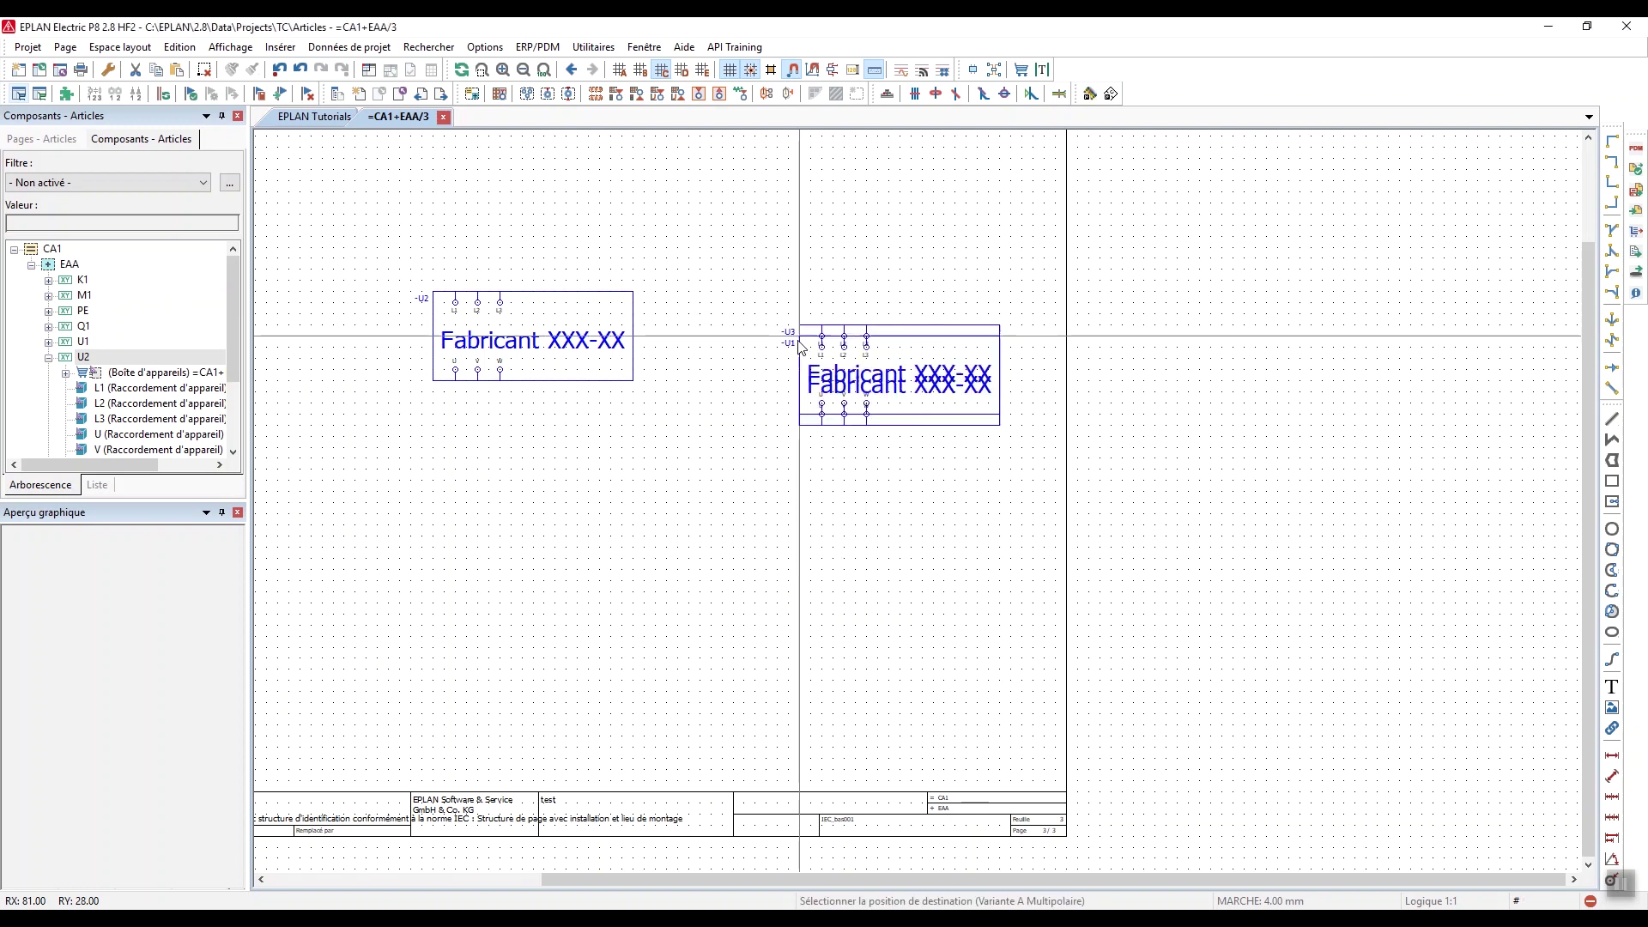
key(Escape)
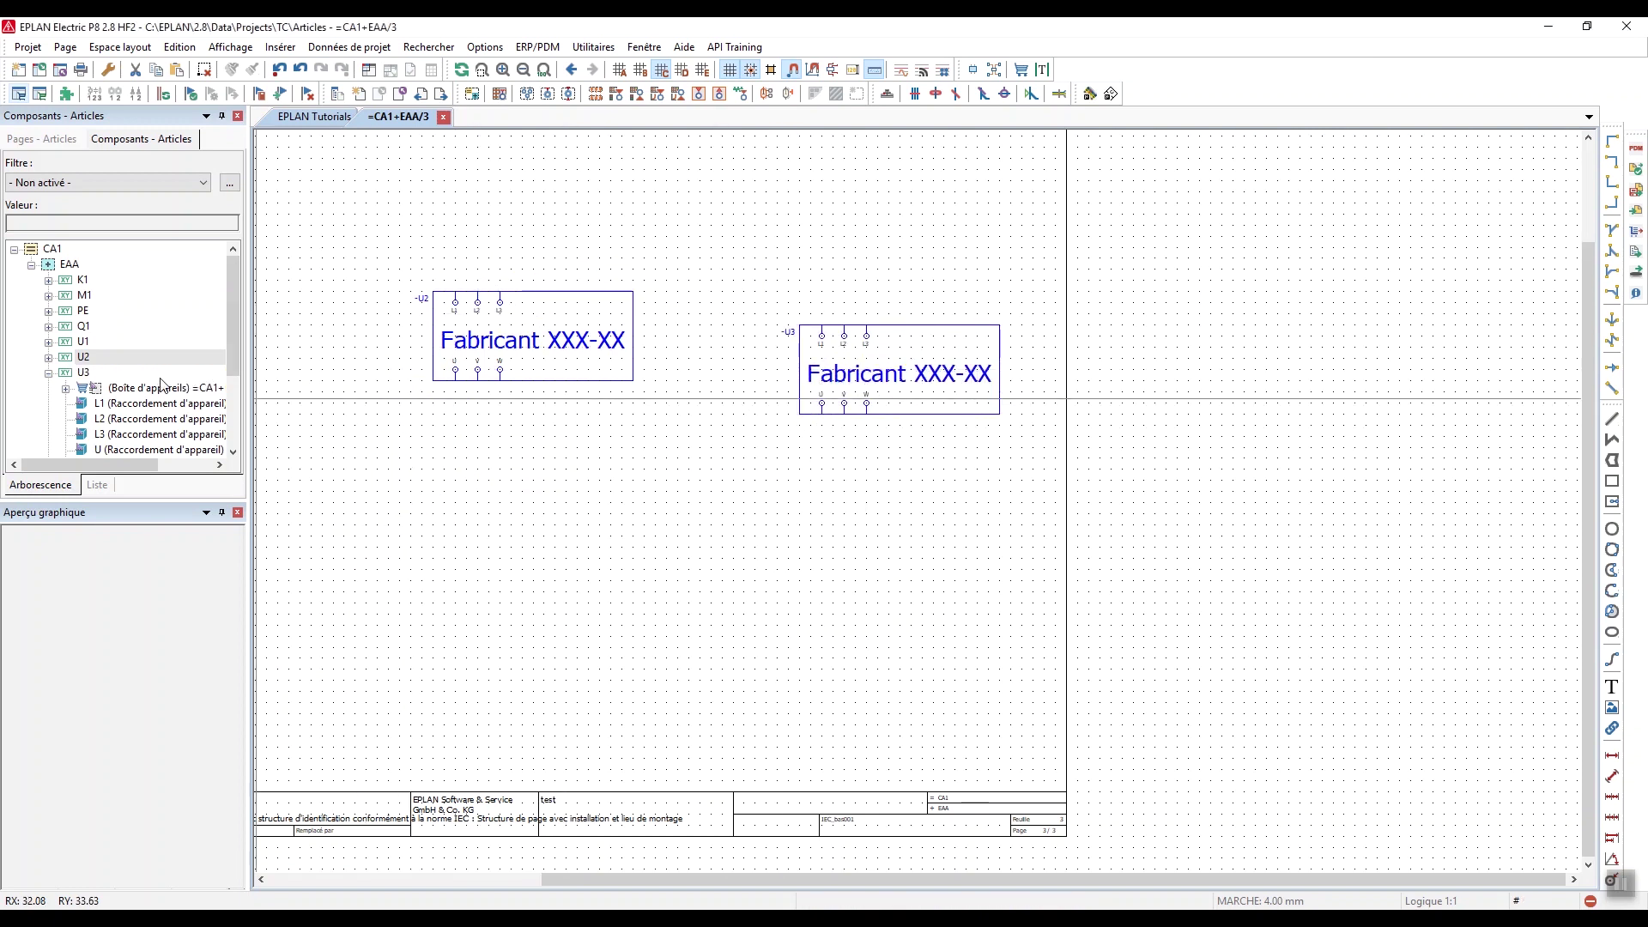
Review the connection points listed under device U3 in the component tree and its placement on the page, and collapse U3
scroll(217, 318, down, 2)
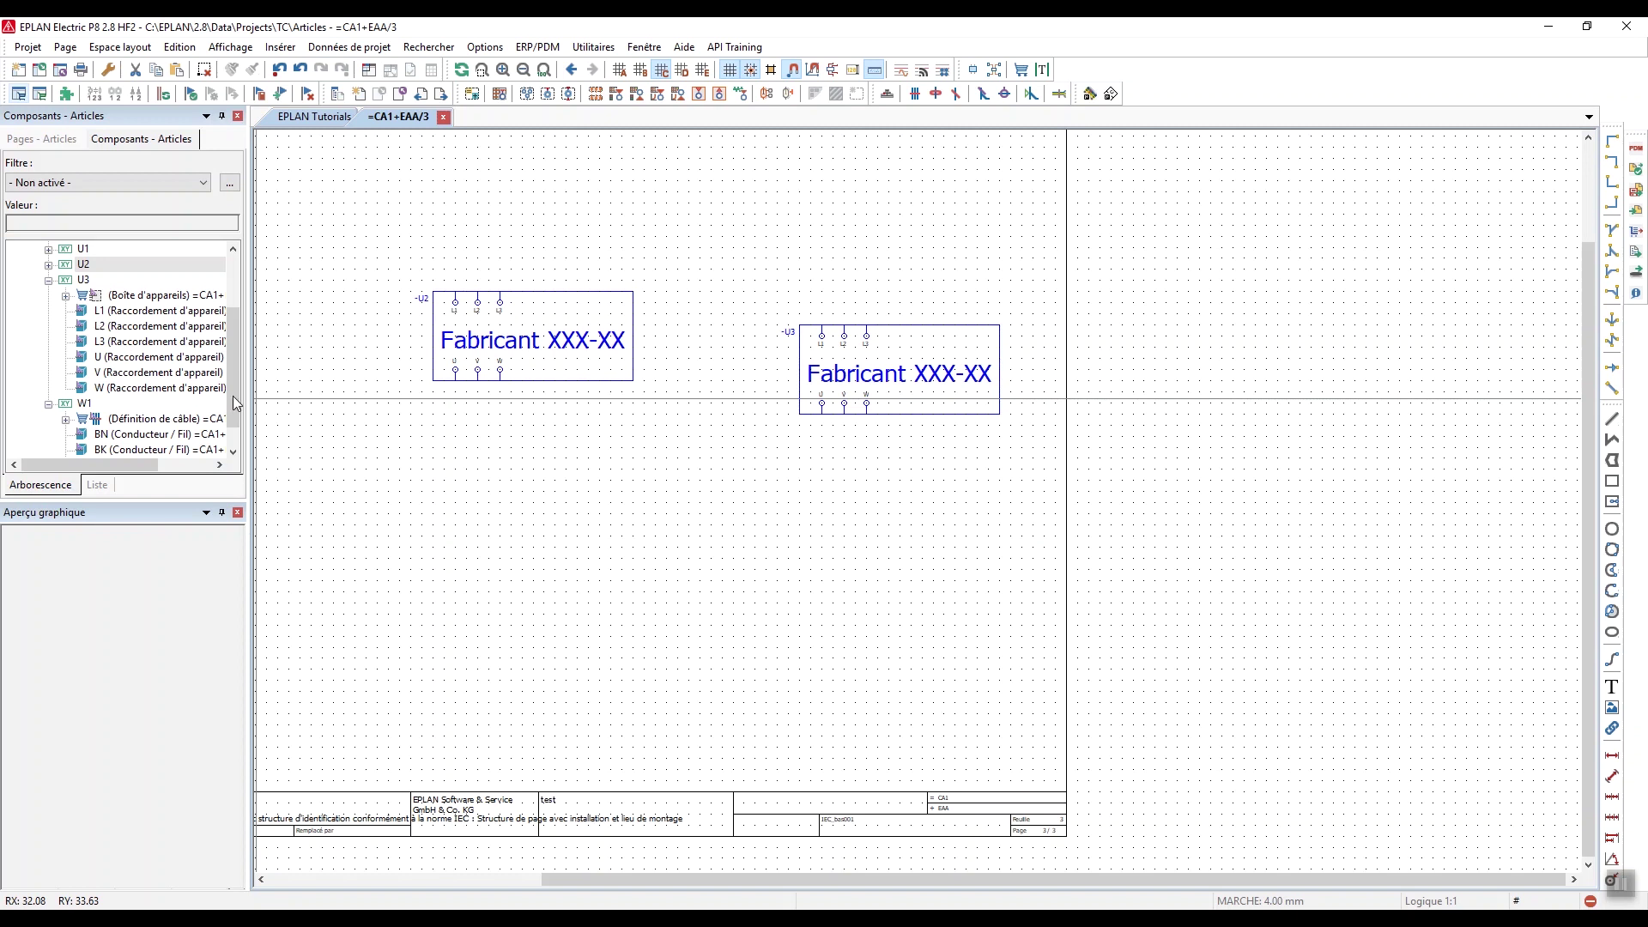
mouse_move(1016, 418)
middle_down()
mouse_move(989, 371)
mouse_move(1104, 436)
mouse_move(1181, 446)
middle_up()
scroll(971, 406, down, 1)
scroll(1181, 446, down, 1)
mouse_move(898, 372)
middle_down()
mouse_move(978, 392)
mouse_move(1030, 378)
middle_up()
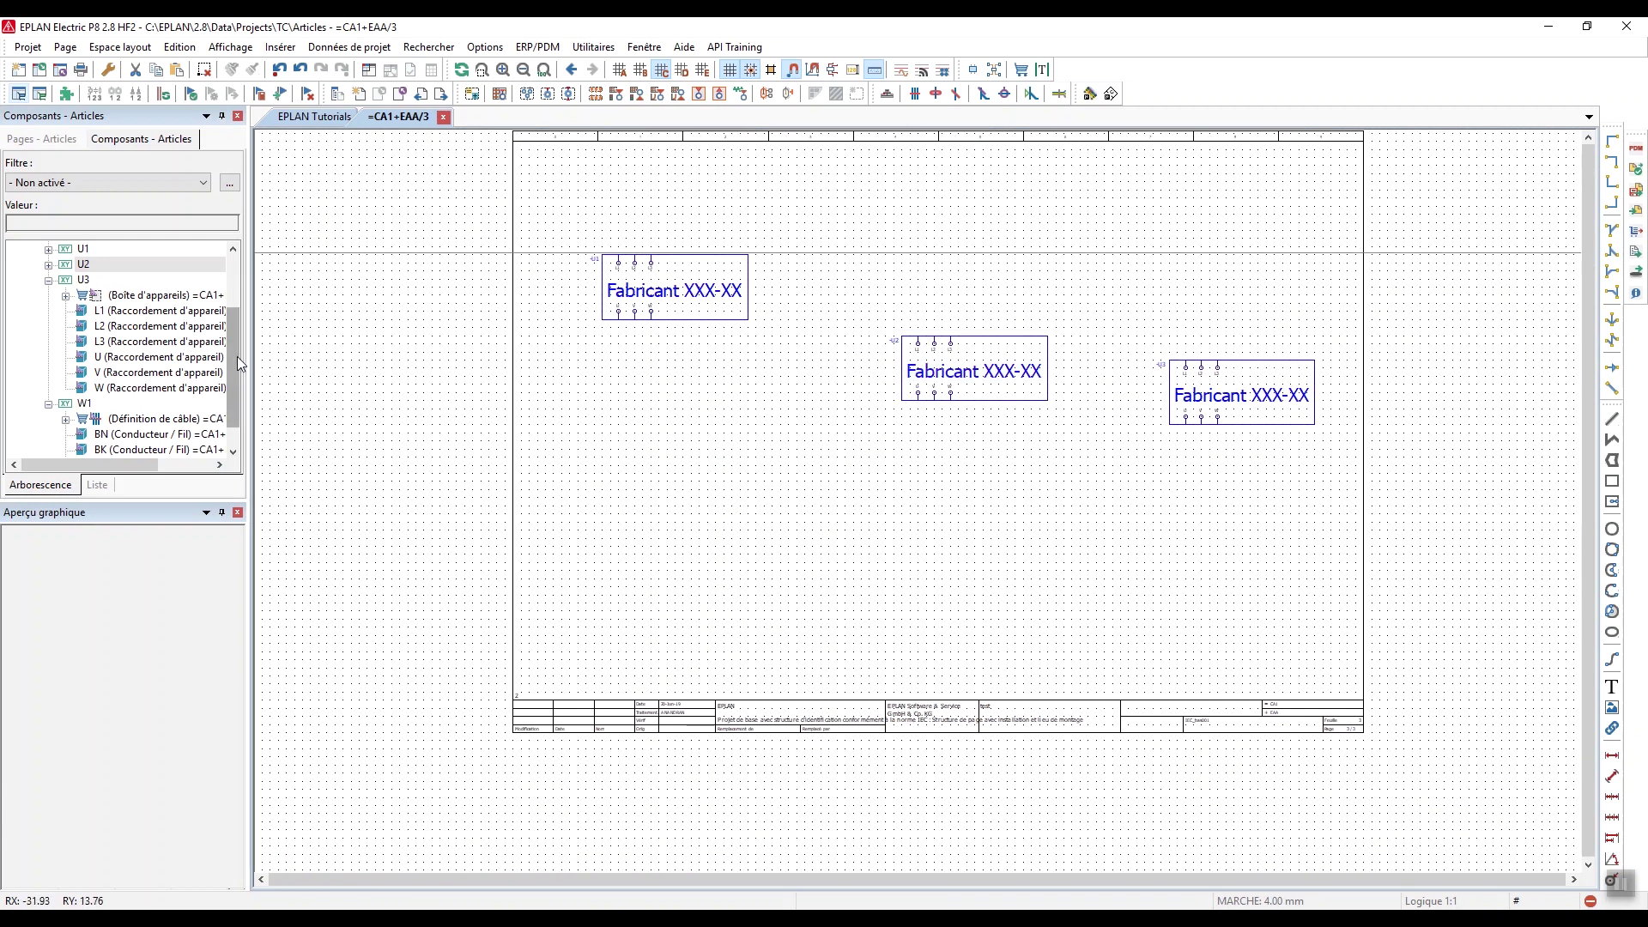
scroll(239, 364, up, 2)
click(48, 372)
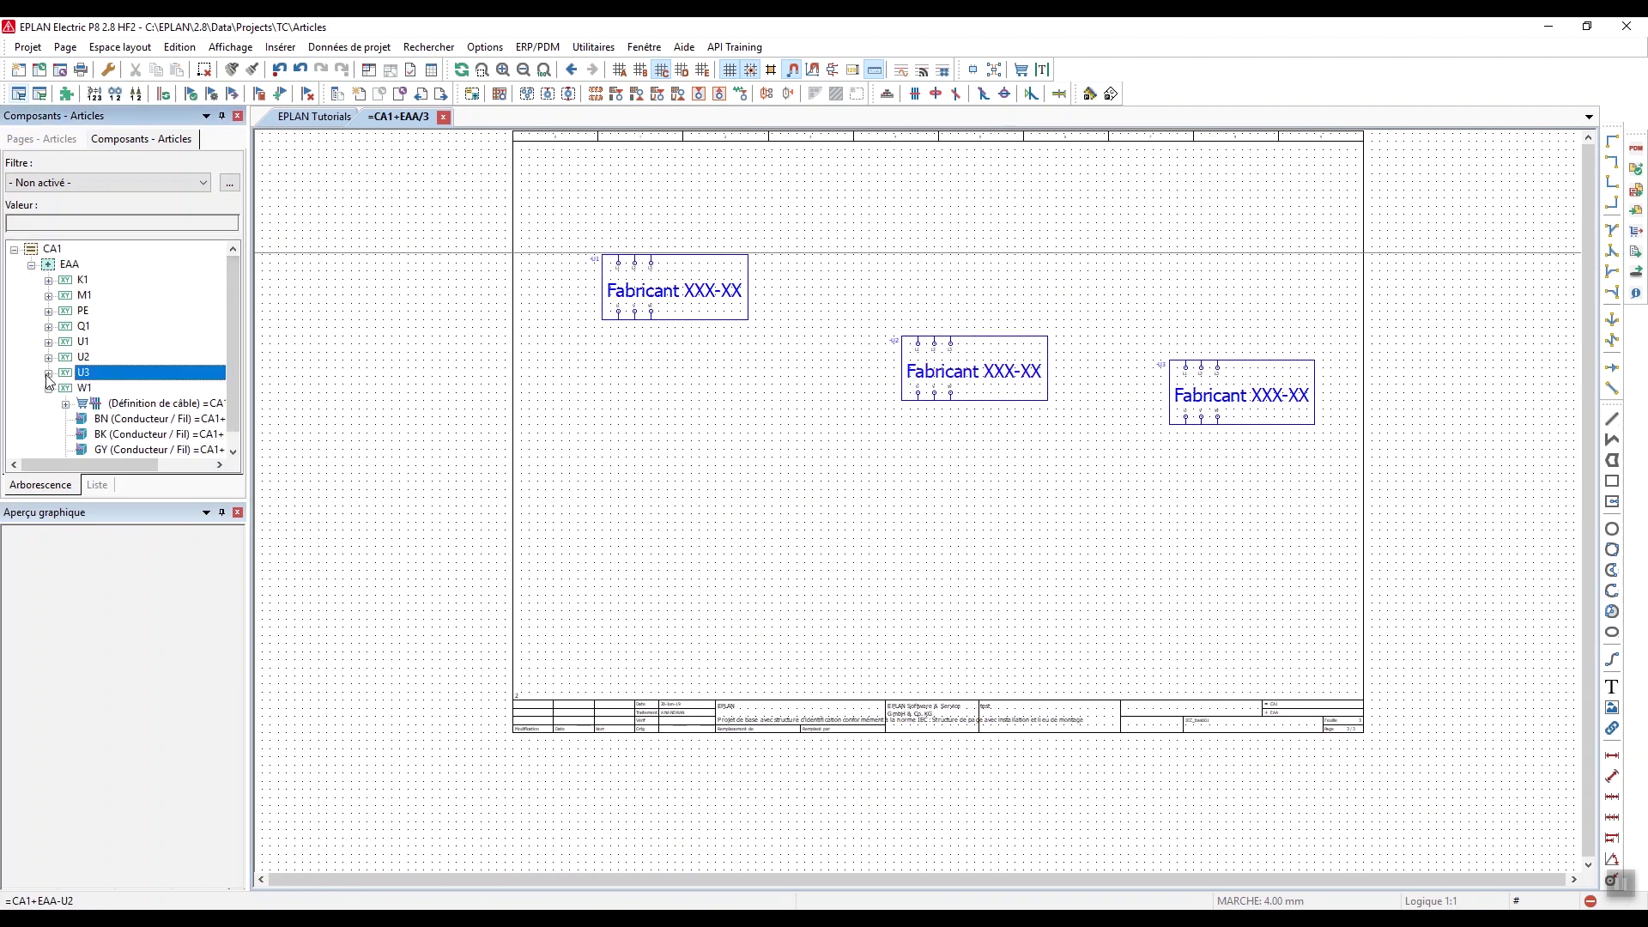
Reopen the article management and show the general data of article FES.542582_DUMMY_PART among the undefined spare parts
click(18, 93)
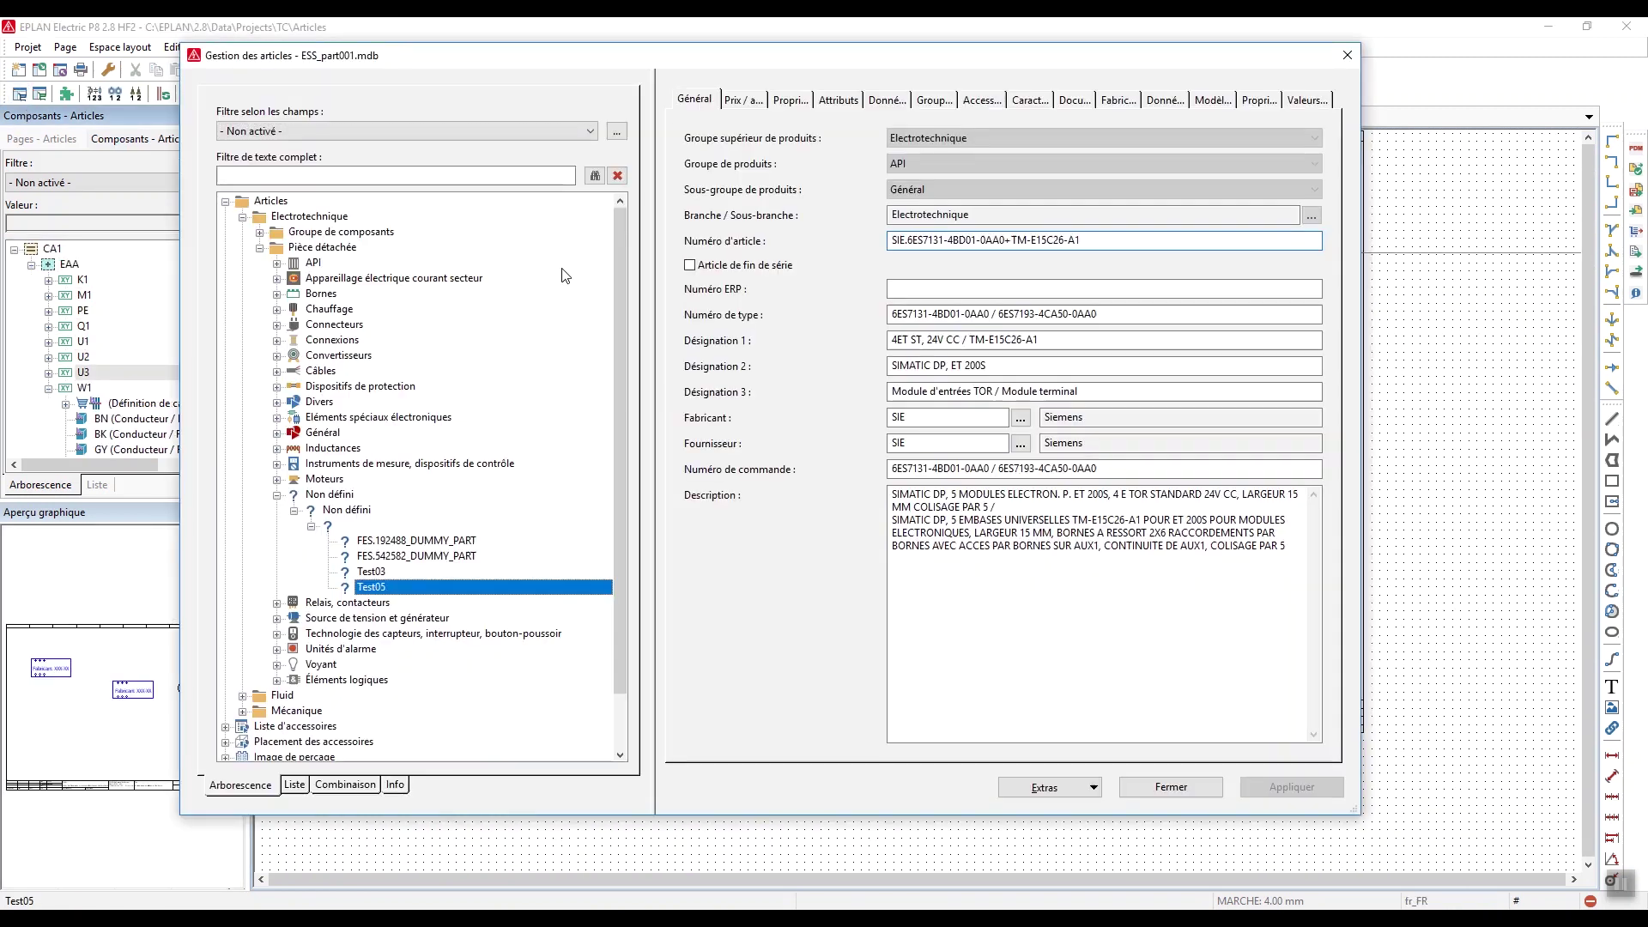
drag(626, 371, 620, 438)
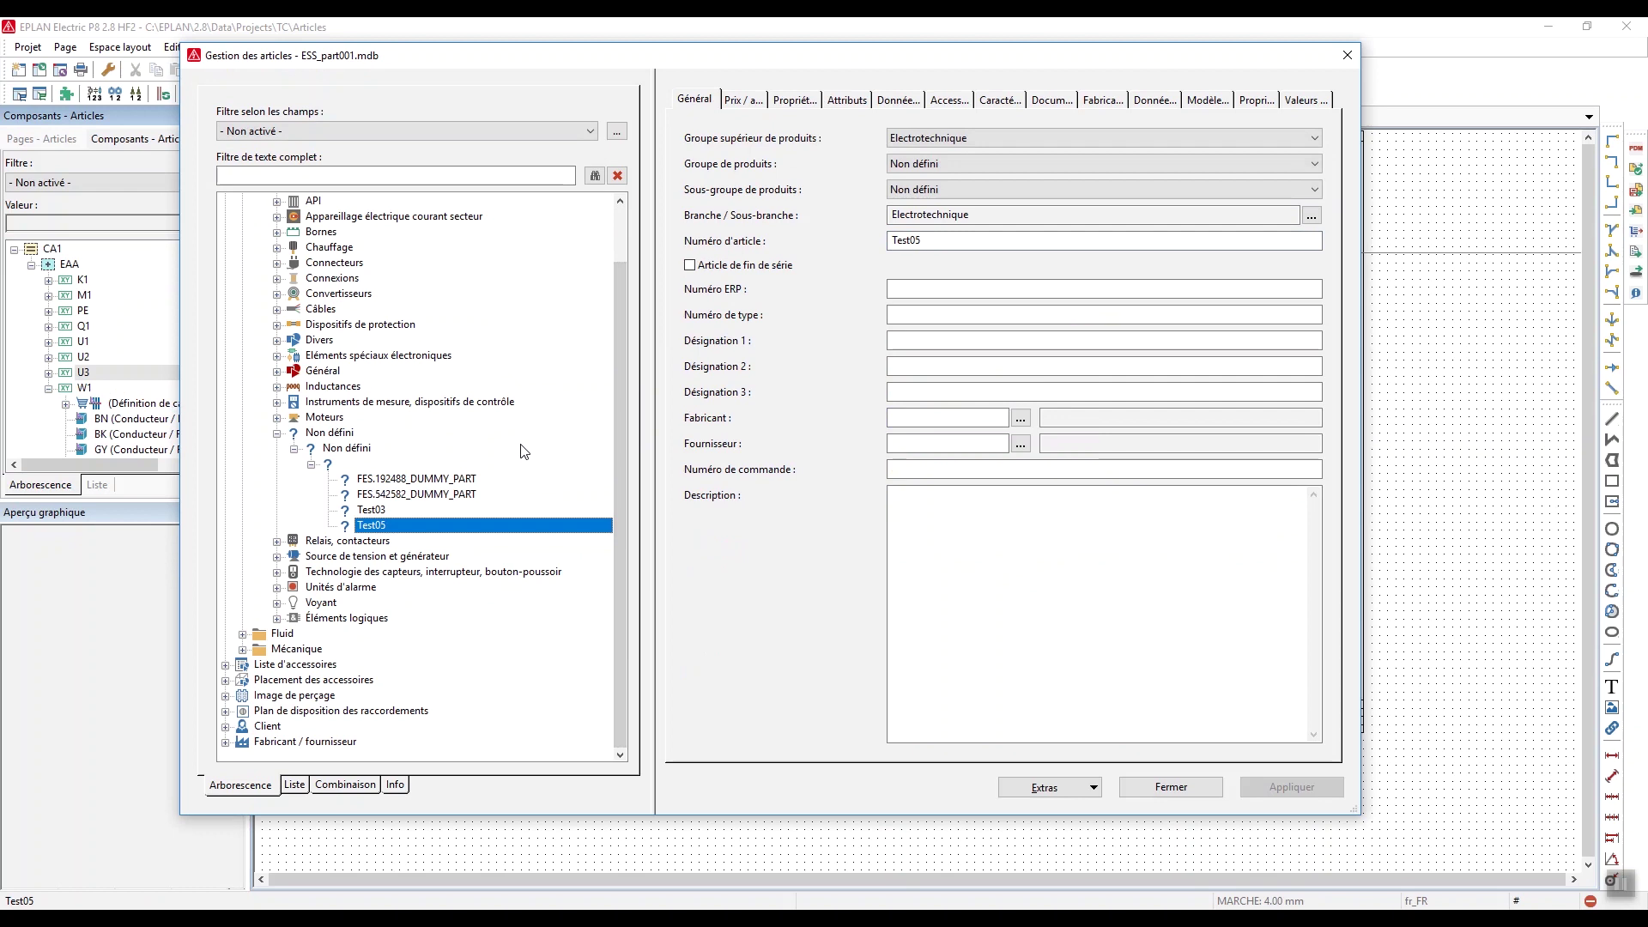
click(379, 495)
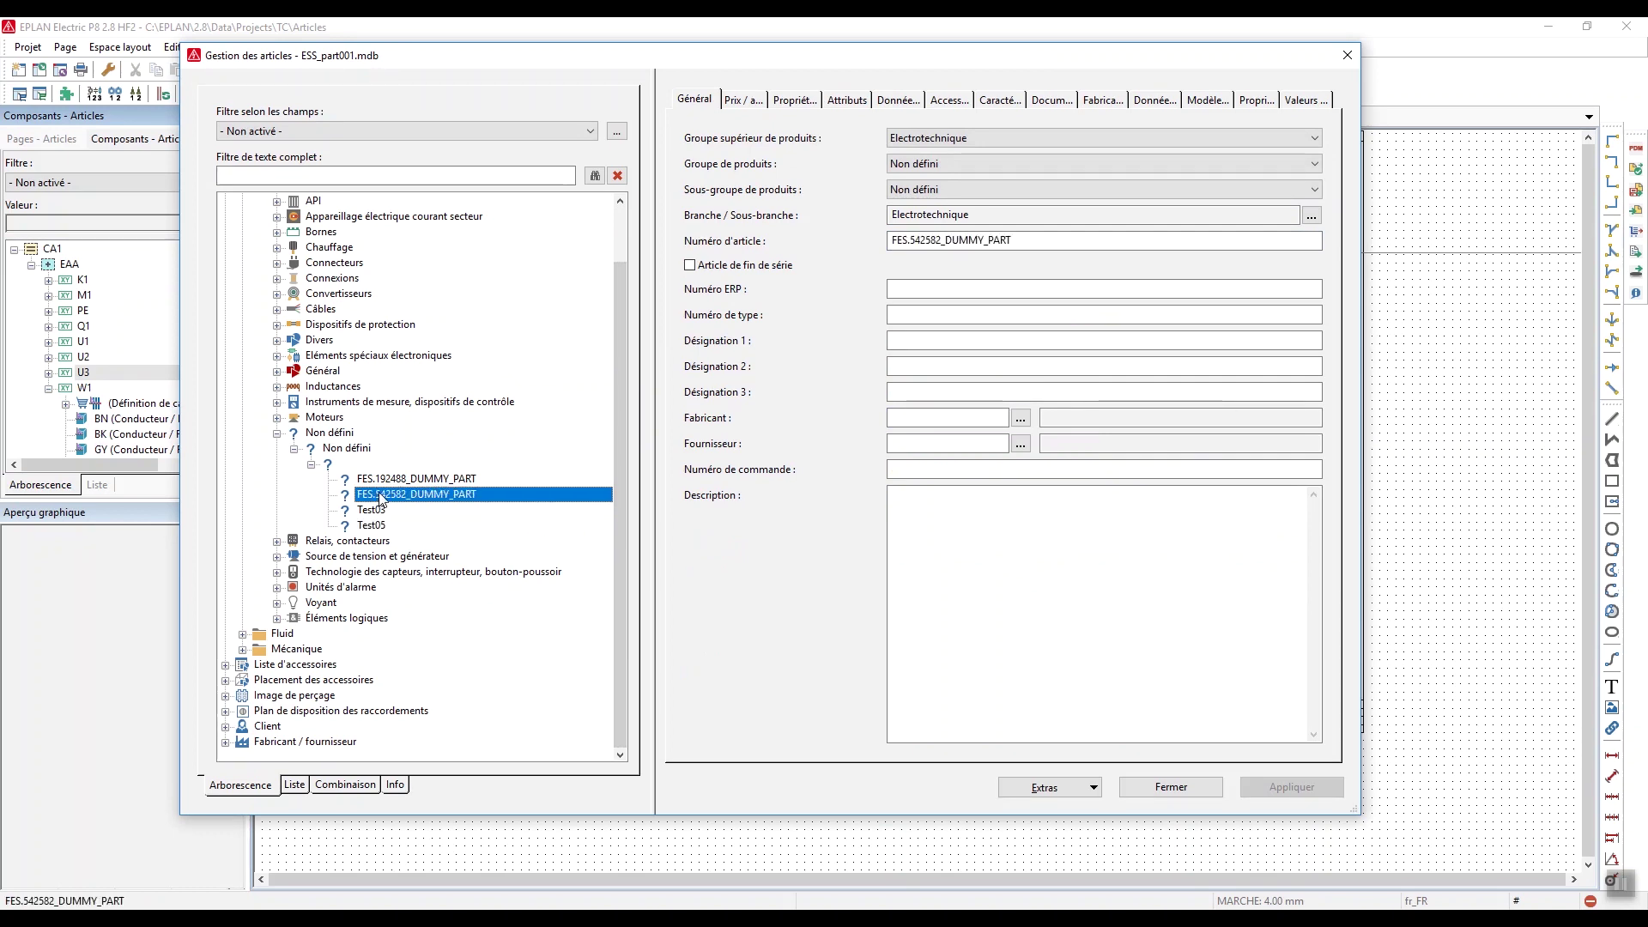